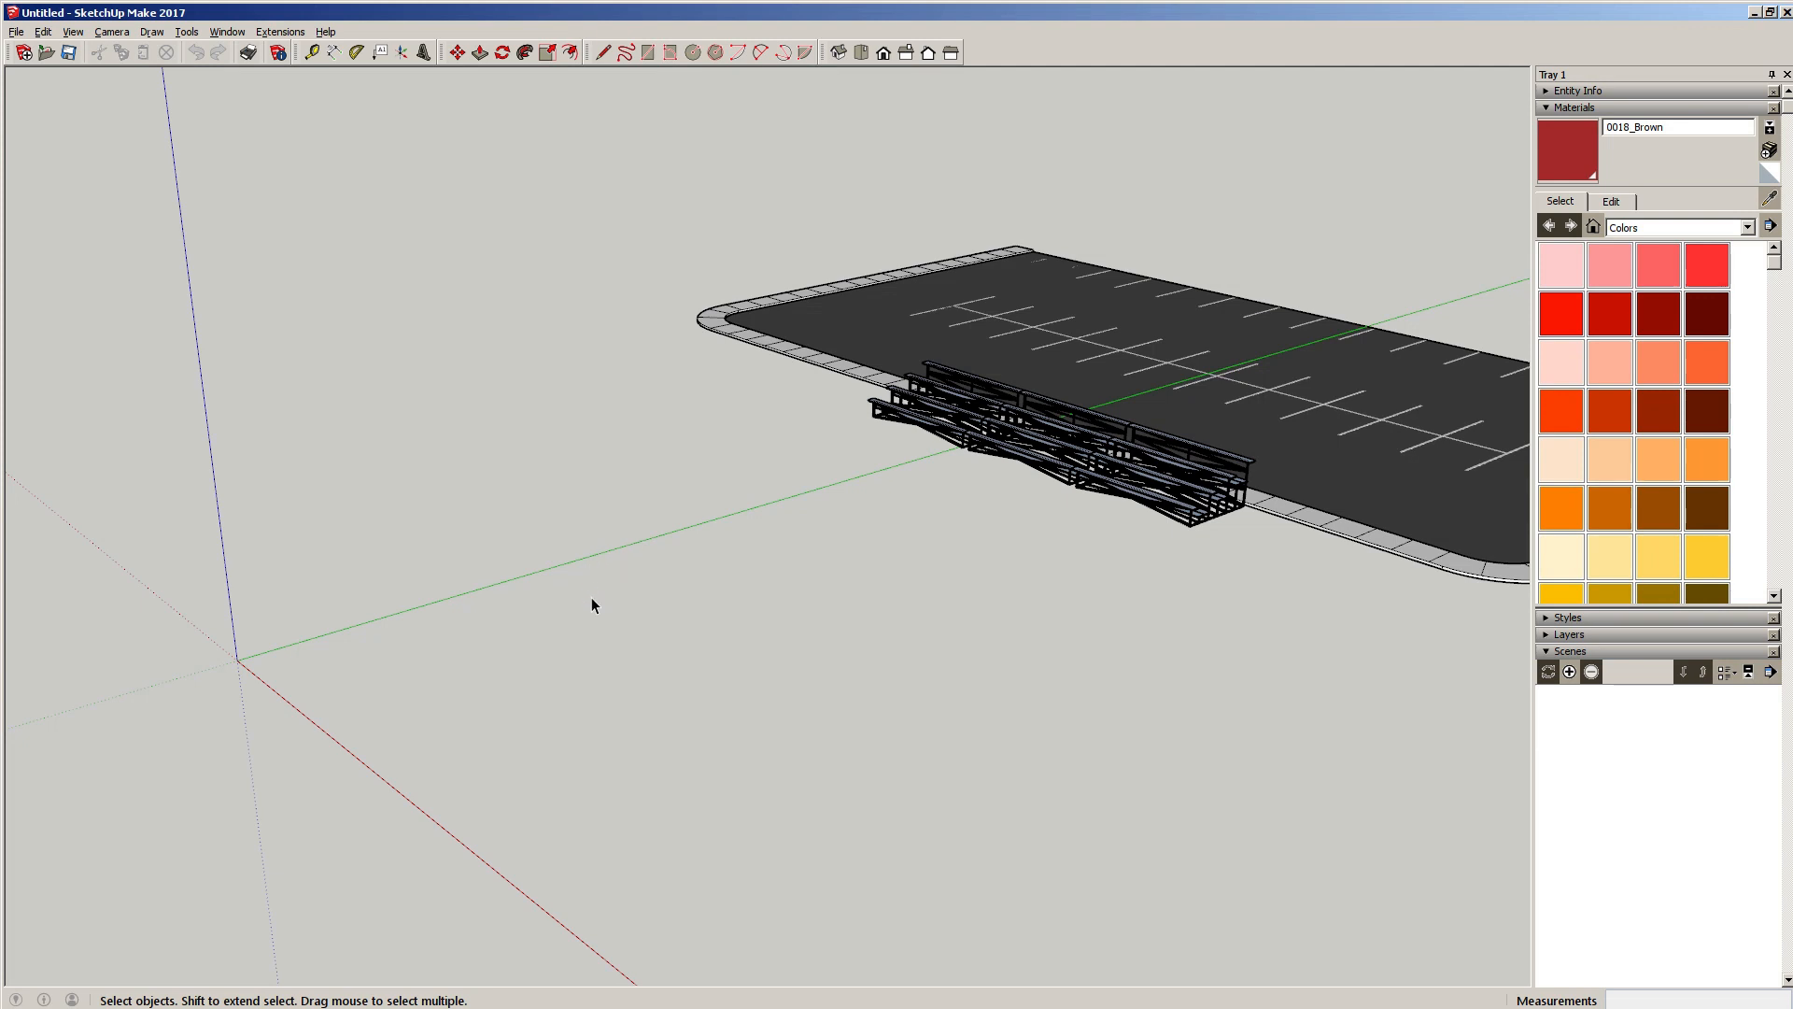
Draw a 10 ft line from the origin along the positive green axis.
{"action": "middle_click_drag", "start_coordinate": [594, 601], "coordinate": [853, 589]}
{"action": "scroll", "coordinate": [837, 586], "scroll_direction": "up", "scroll_amount": 3}
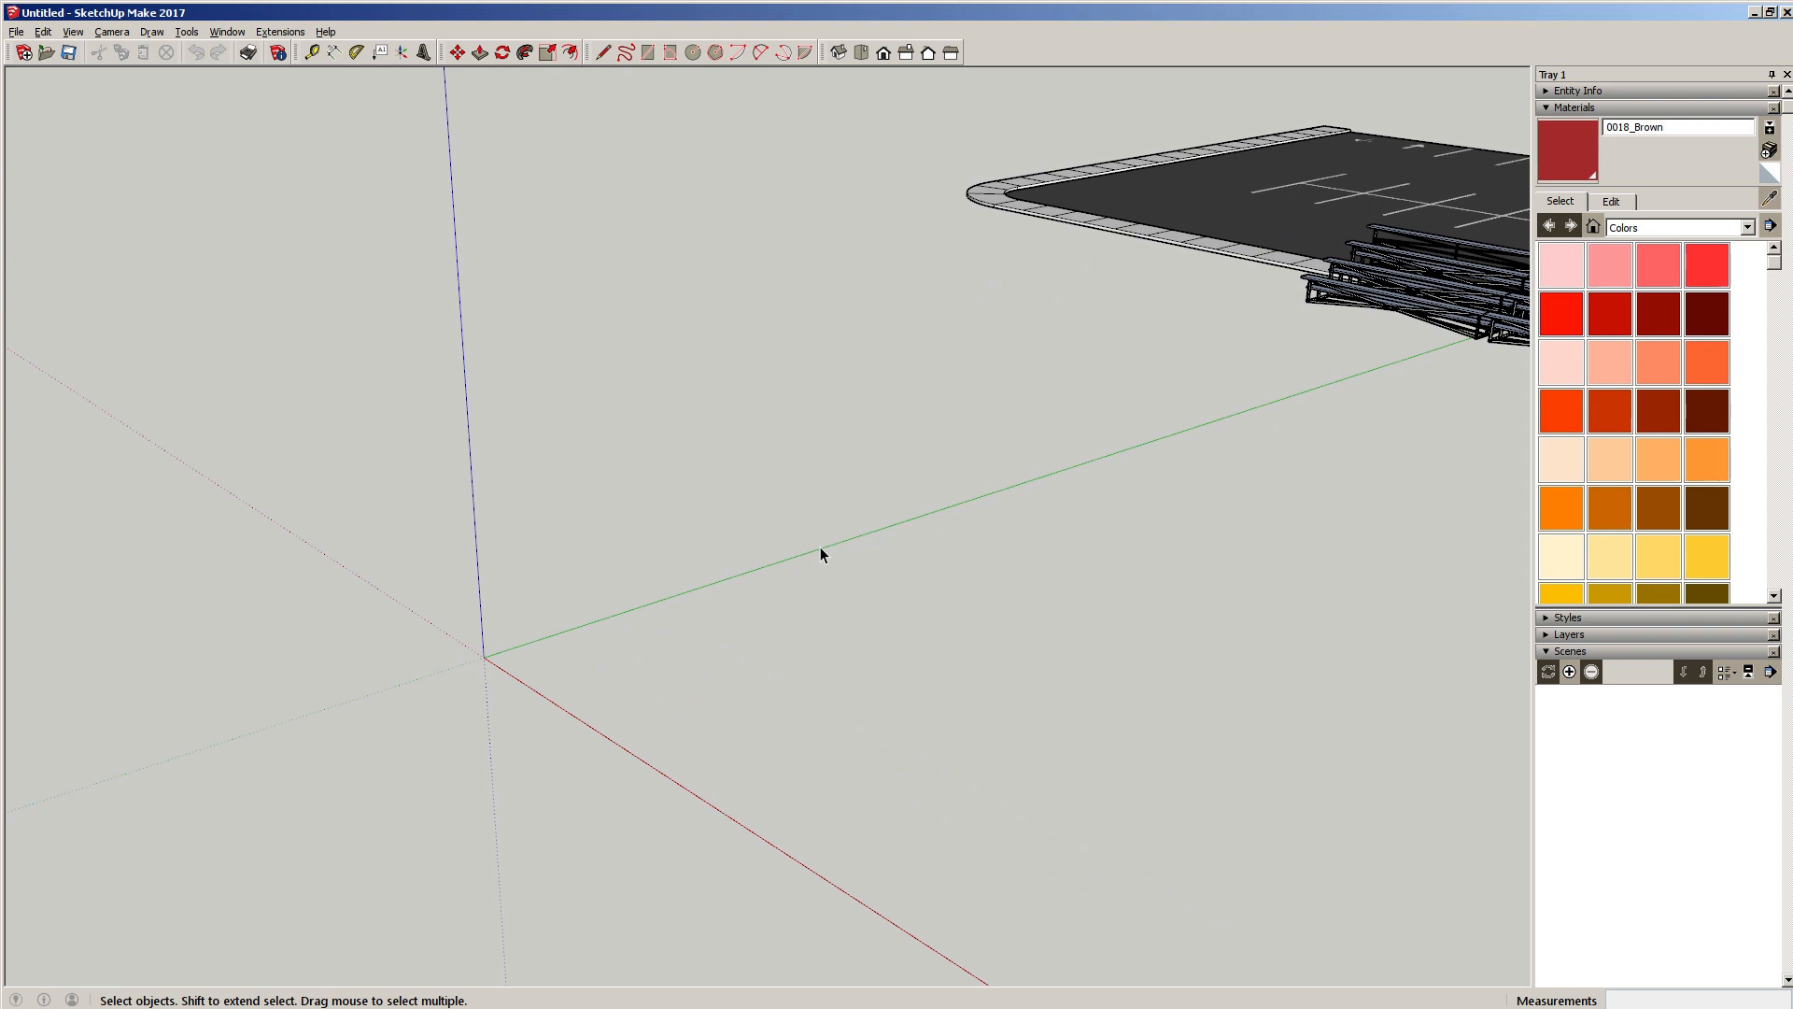
{"action": "middle_click_drag", "start_coordinate": [804, 548], "coordinate": [837, 422]}
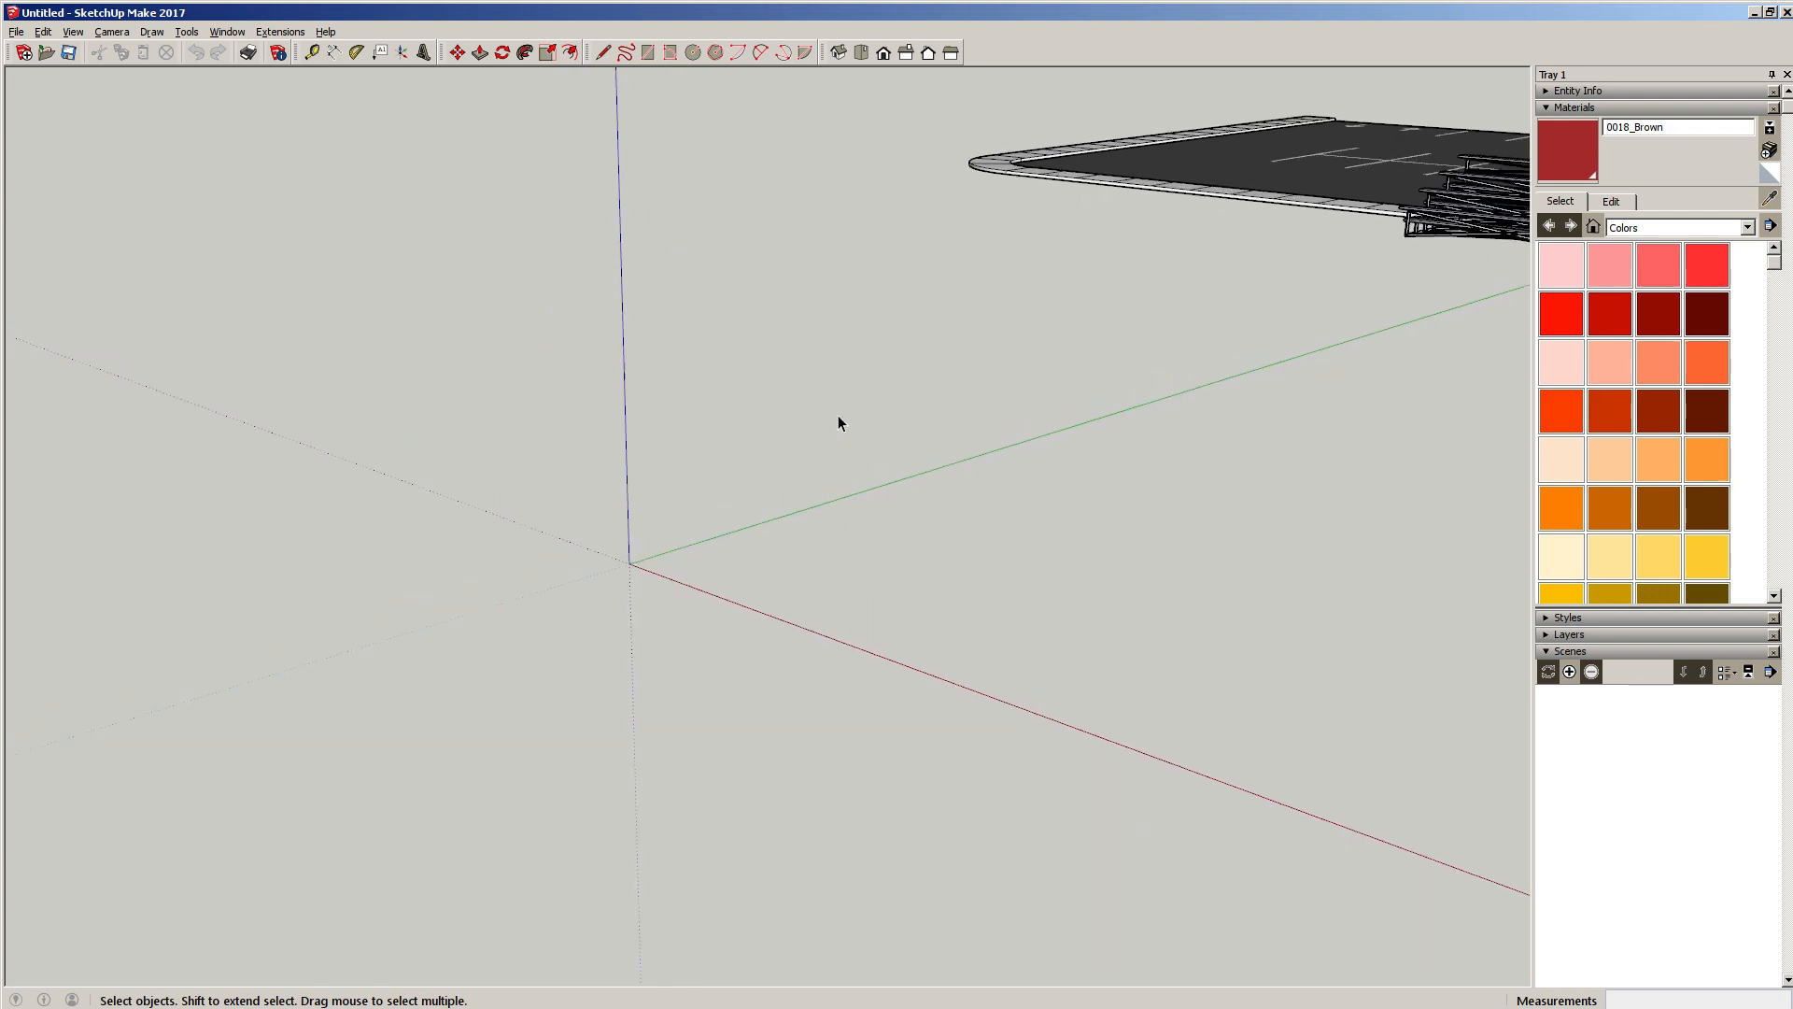
{"action": "scroll", "coordinate": [840, 422], "scroll_direction": "up", "scroll_amount": 3}
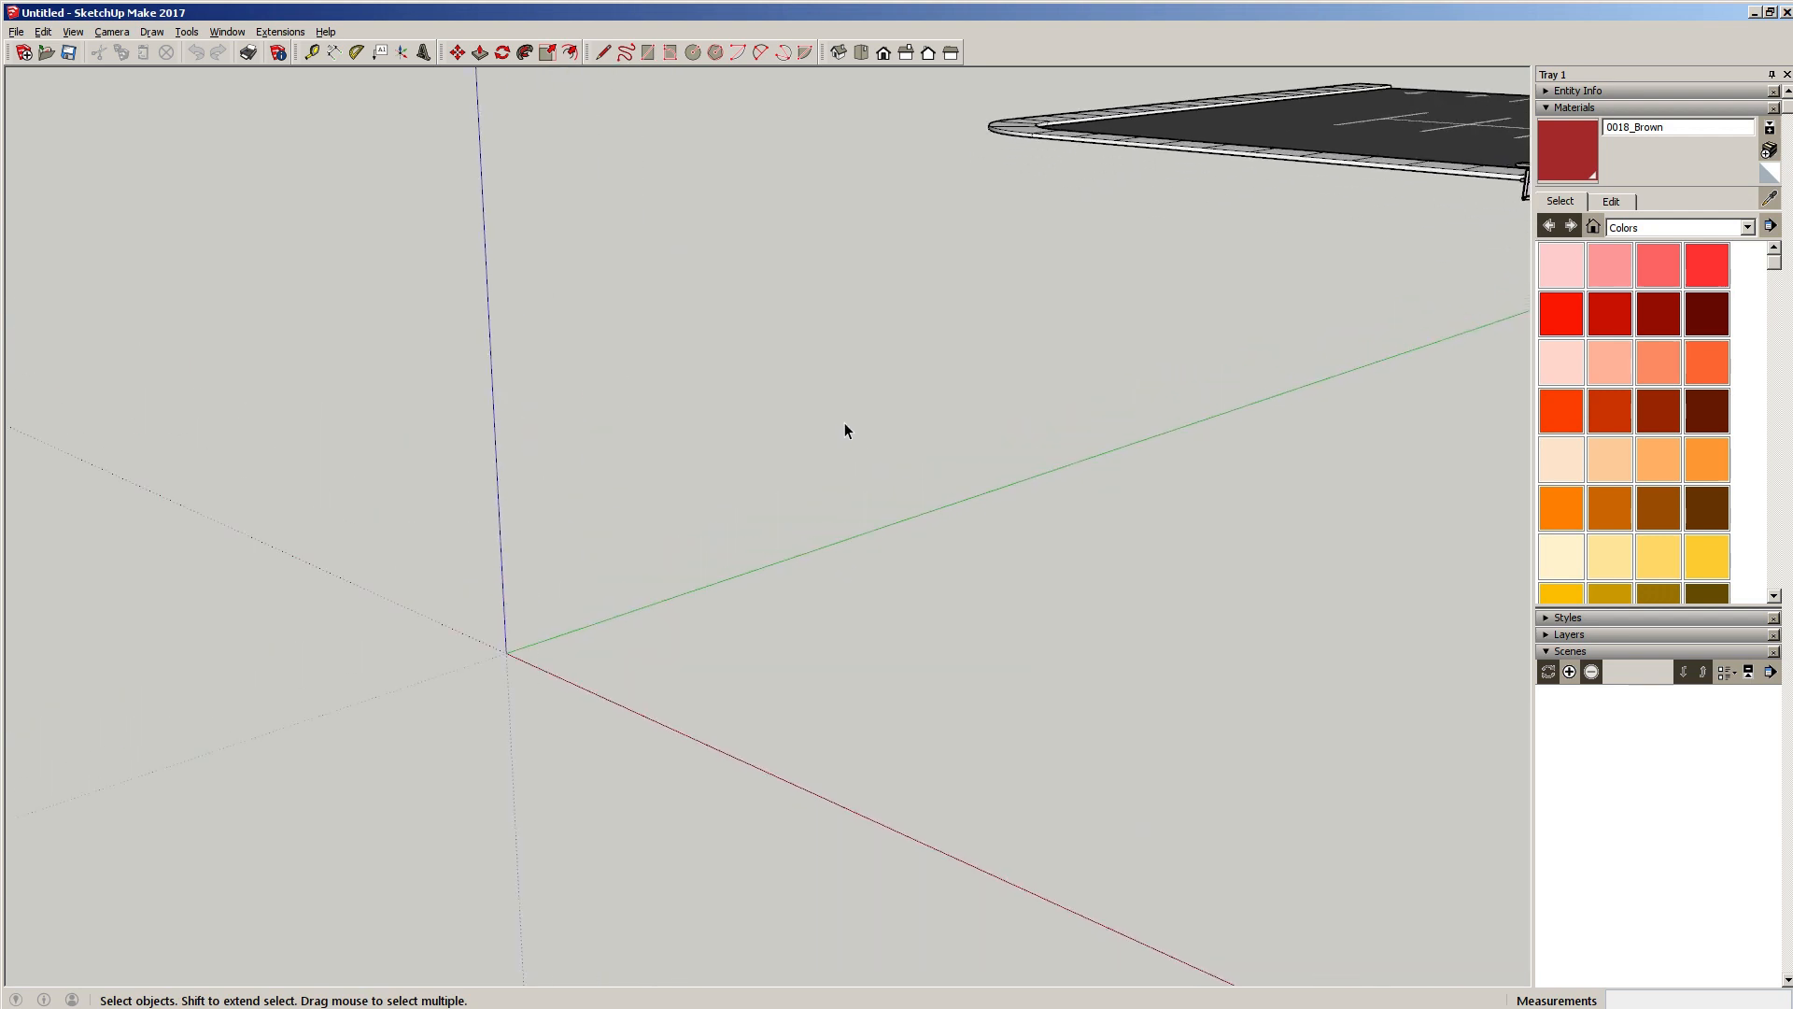
{"action": "key", "text": "l"}
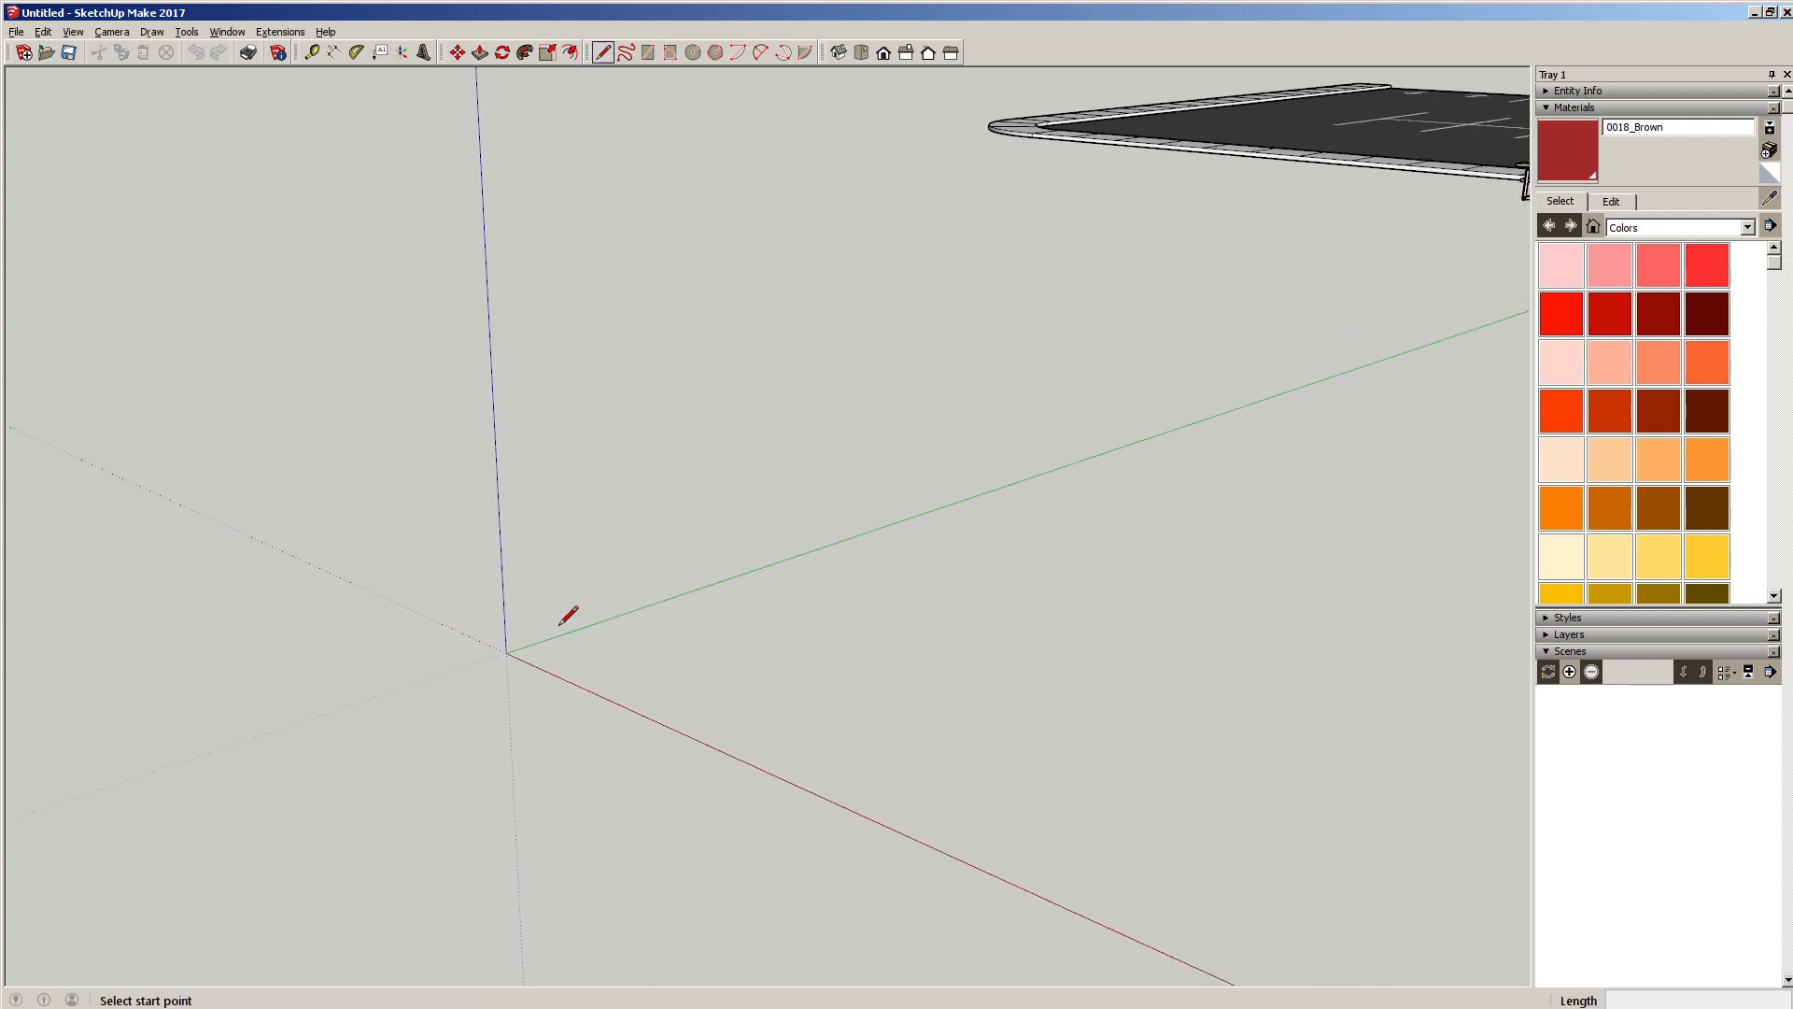
{"action": "left_click", "coordinate": [506, 652]}
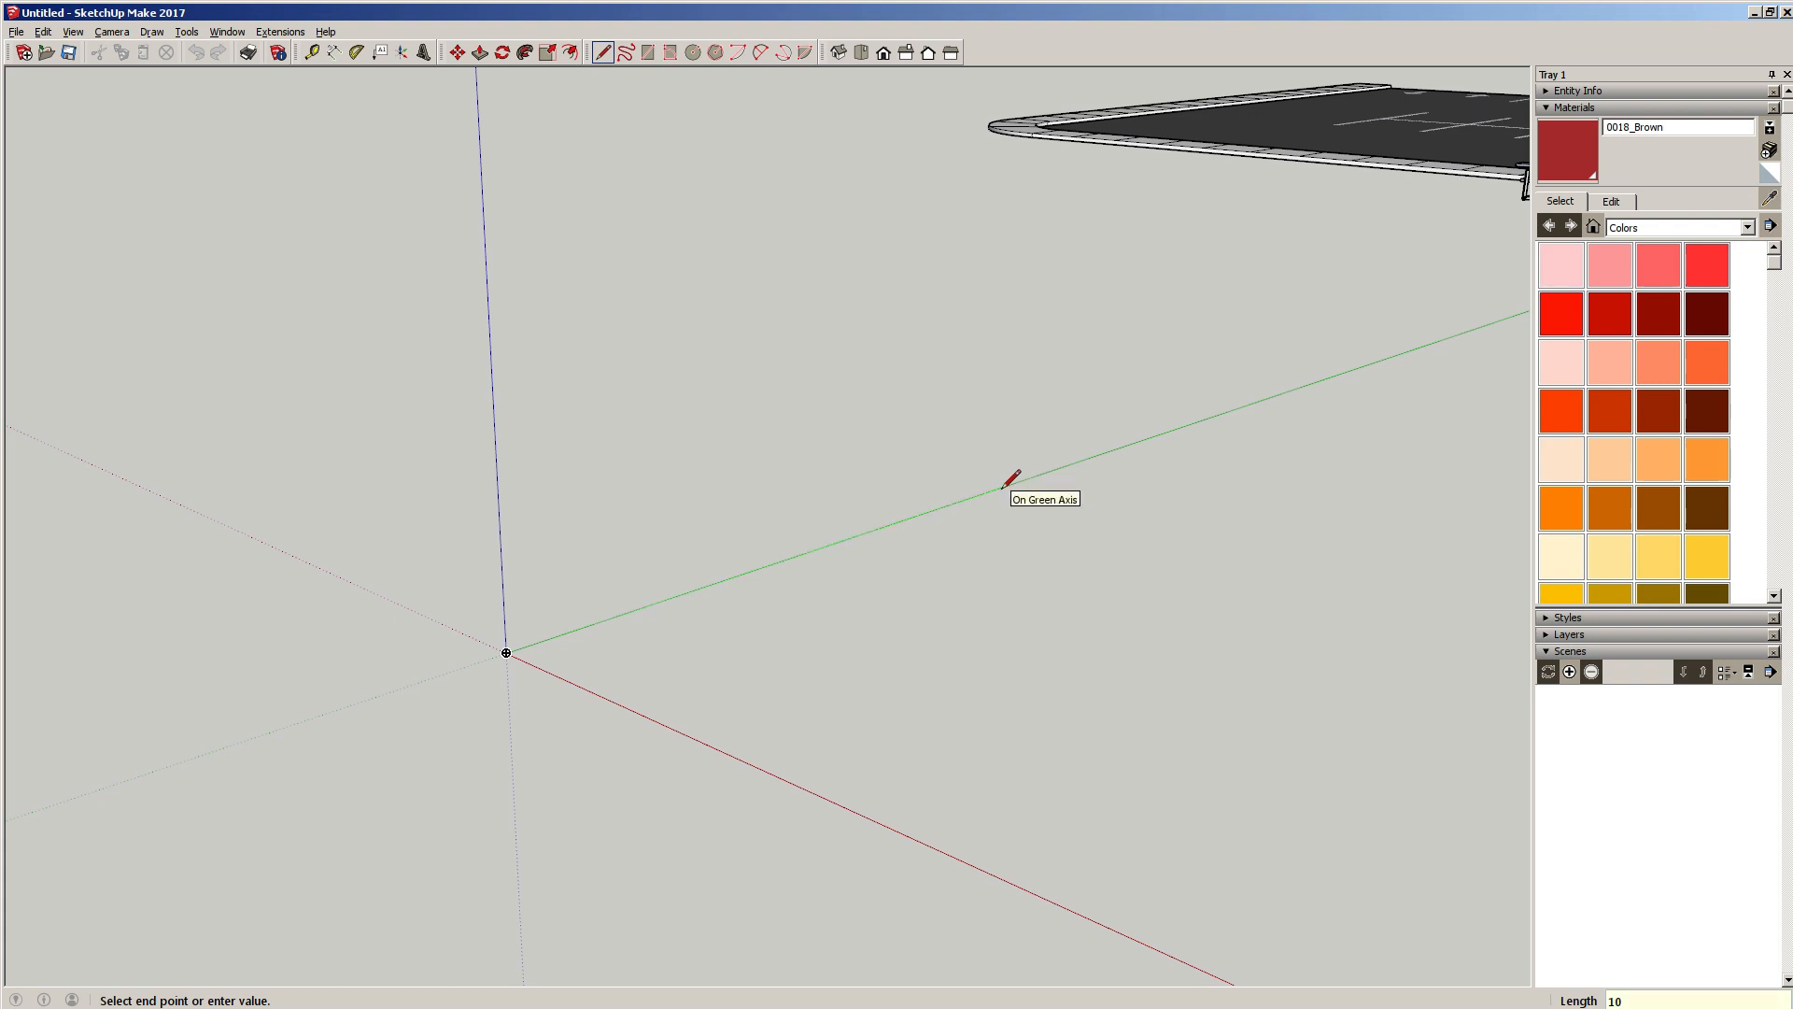
{"action": "key", "text": "Return"}
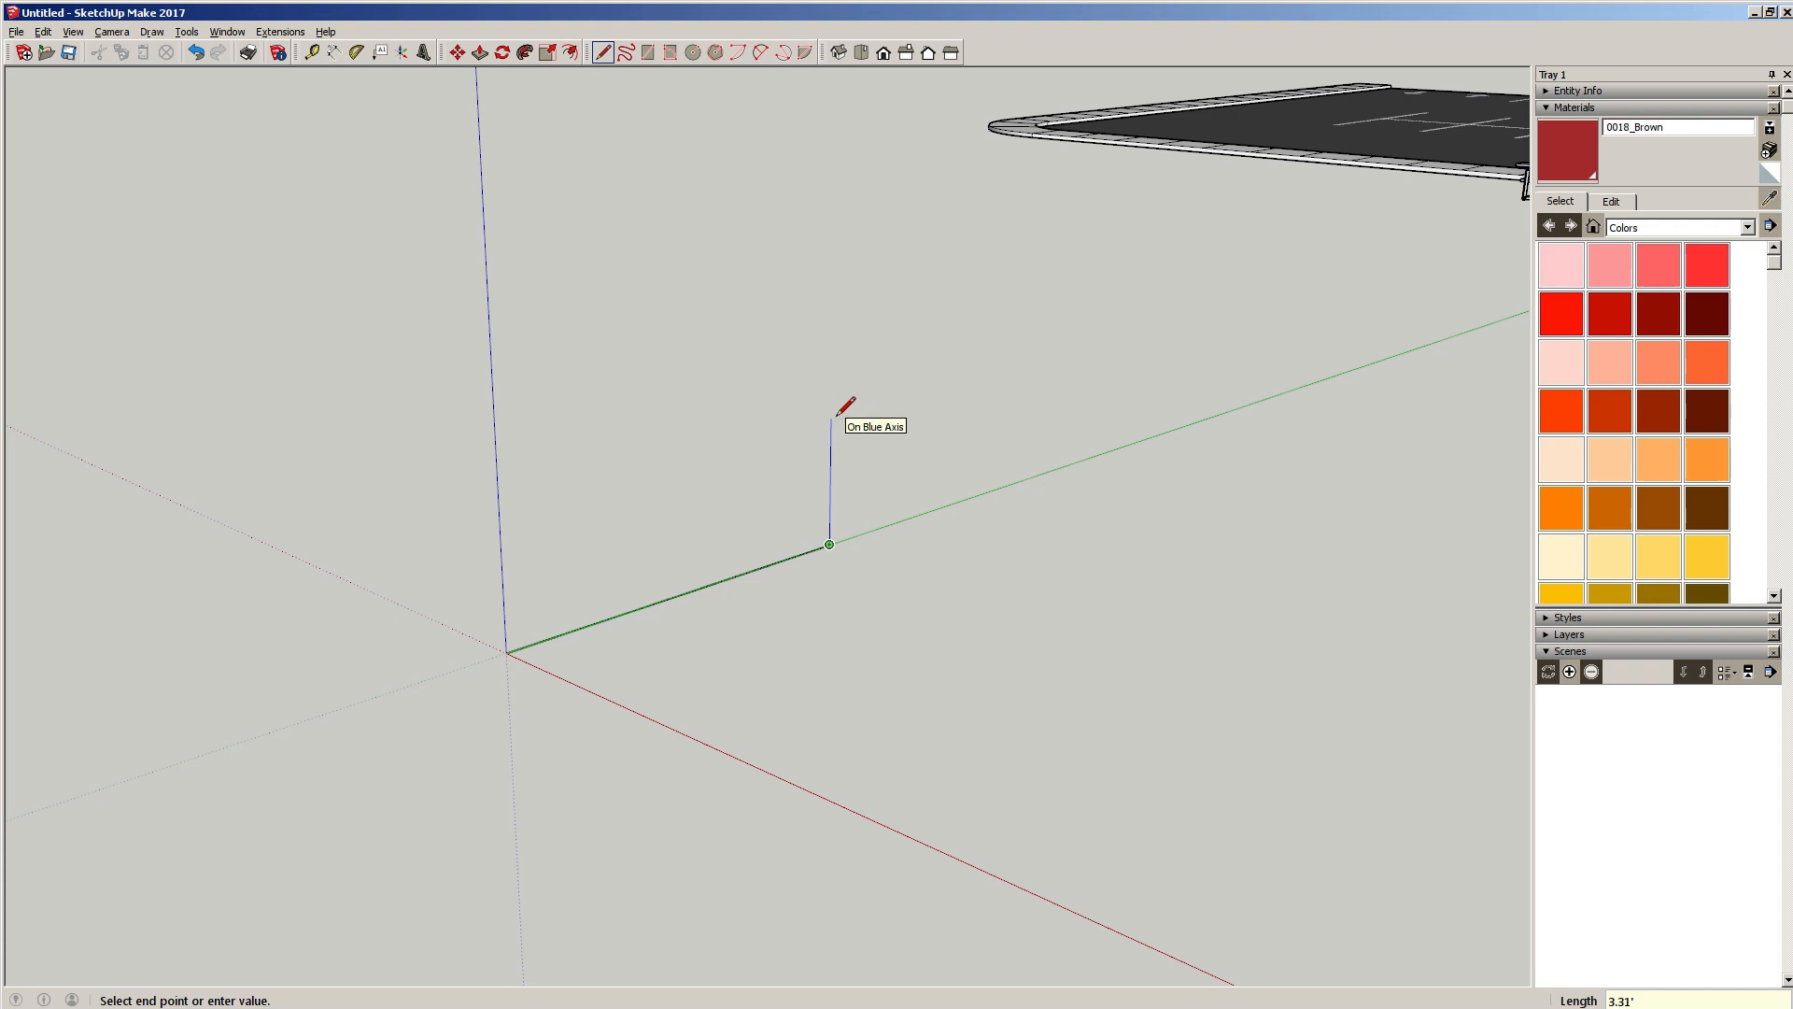
Draw a 4 ft vertical line up from the free end of the base line and close the triangle back to the origin.
{"action": "scroll", "coordinate": [836, 416], "scroll_direction": "up", "scroll_amount": 1}
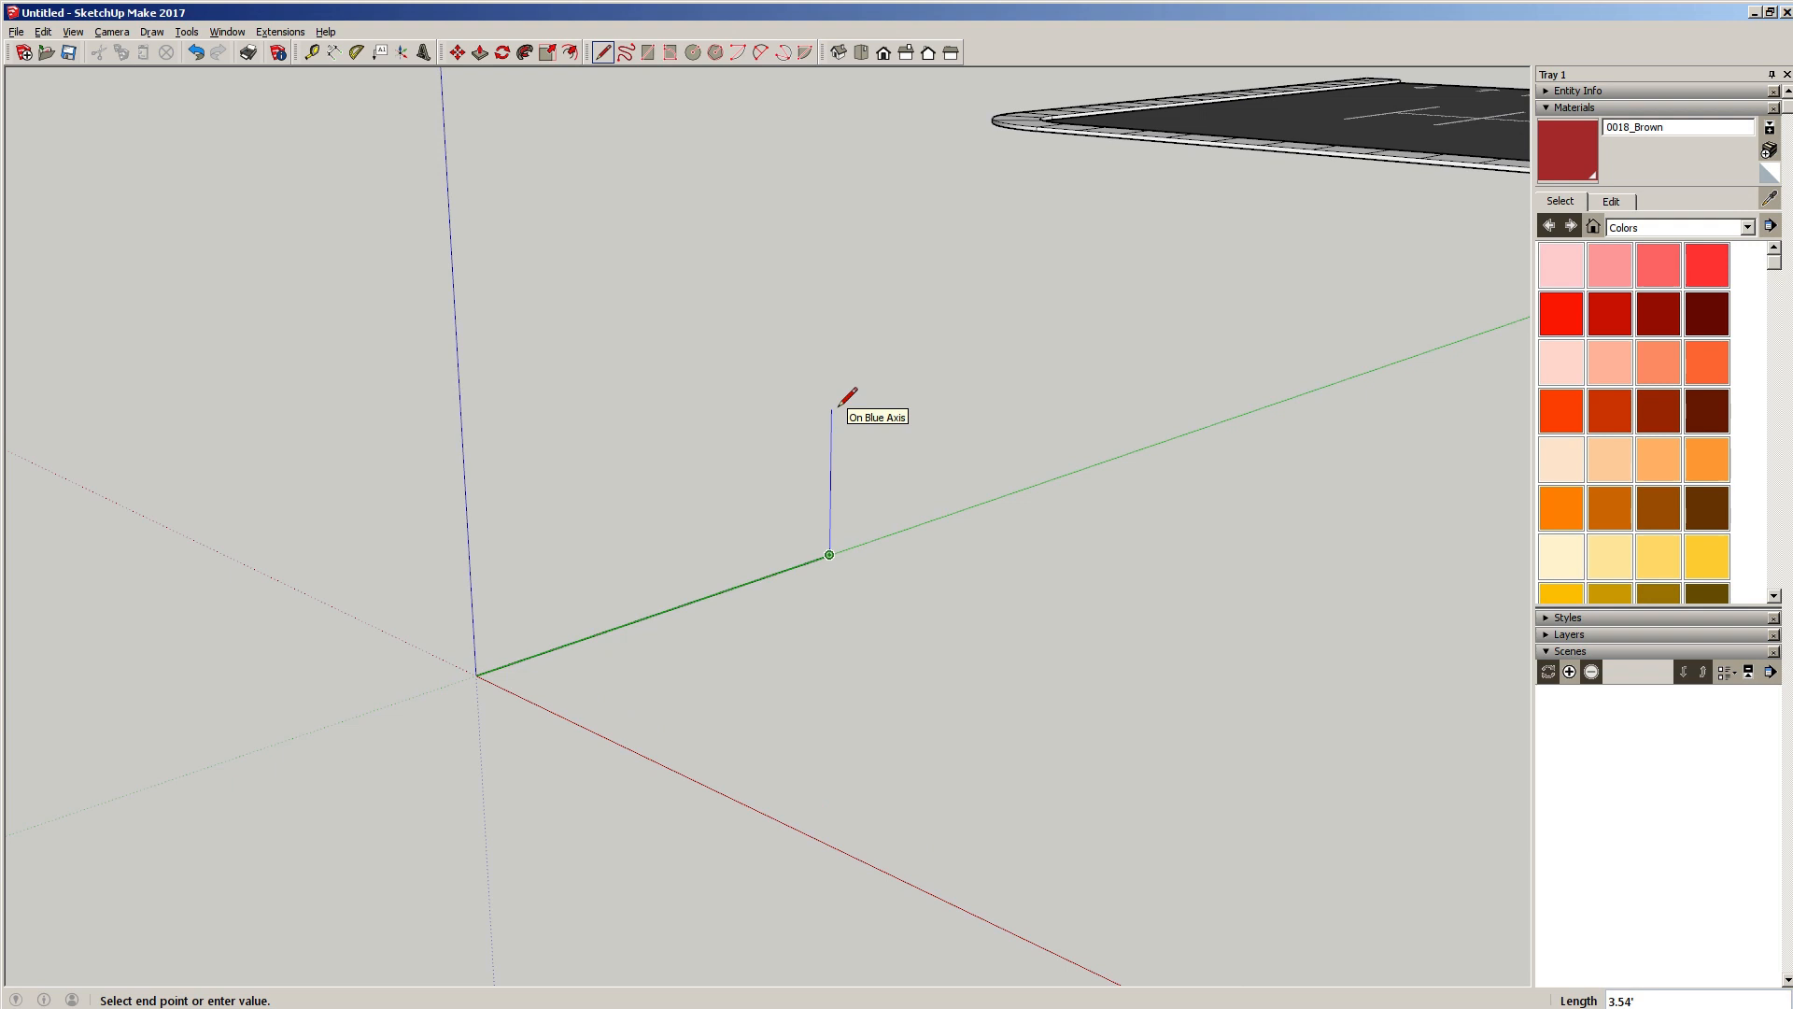
{"action": "type", "text": "4"}
{"action": "key", "text": "Return"}
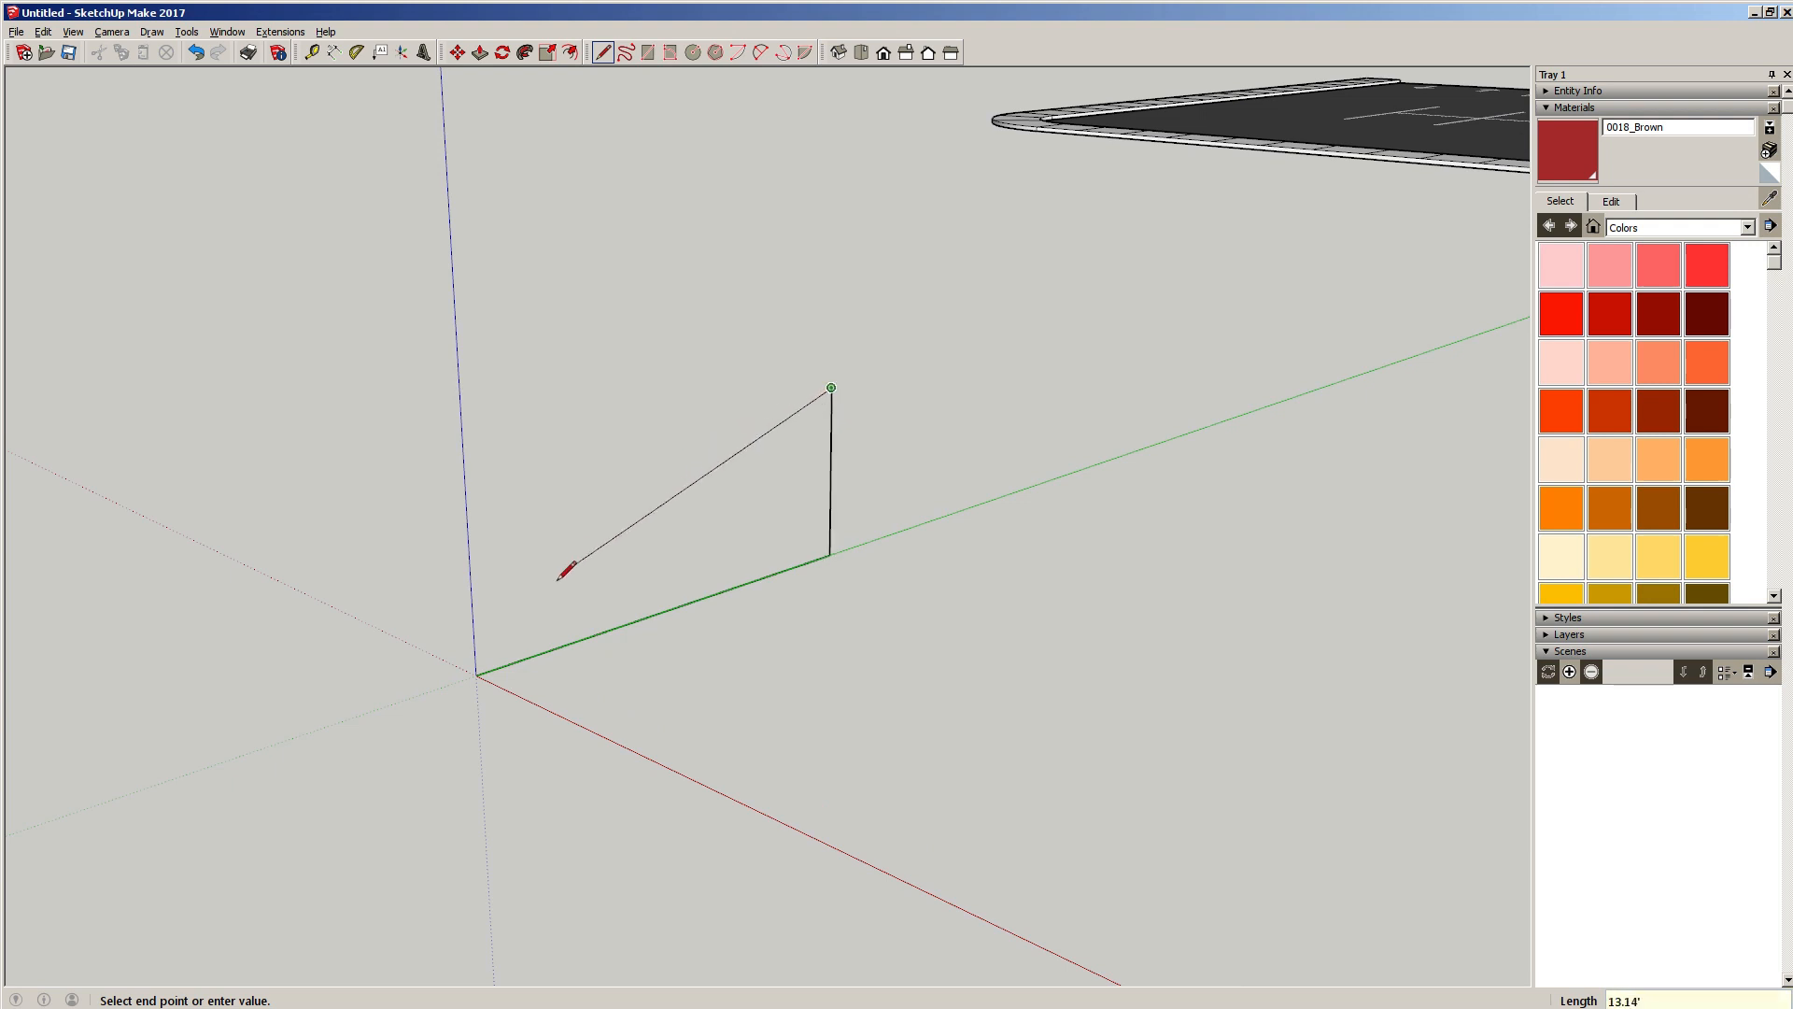
{"action": "left_click", "coordinate": [476, 673]}
{"action": "key", "text": "space"}
Select the triangular face with its edges and make them a group.
{"action": "middle_click_drag", "start_coordinate": [784, 548], "coordinate": [670, 483]}
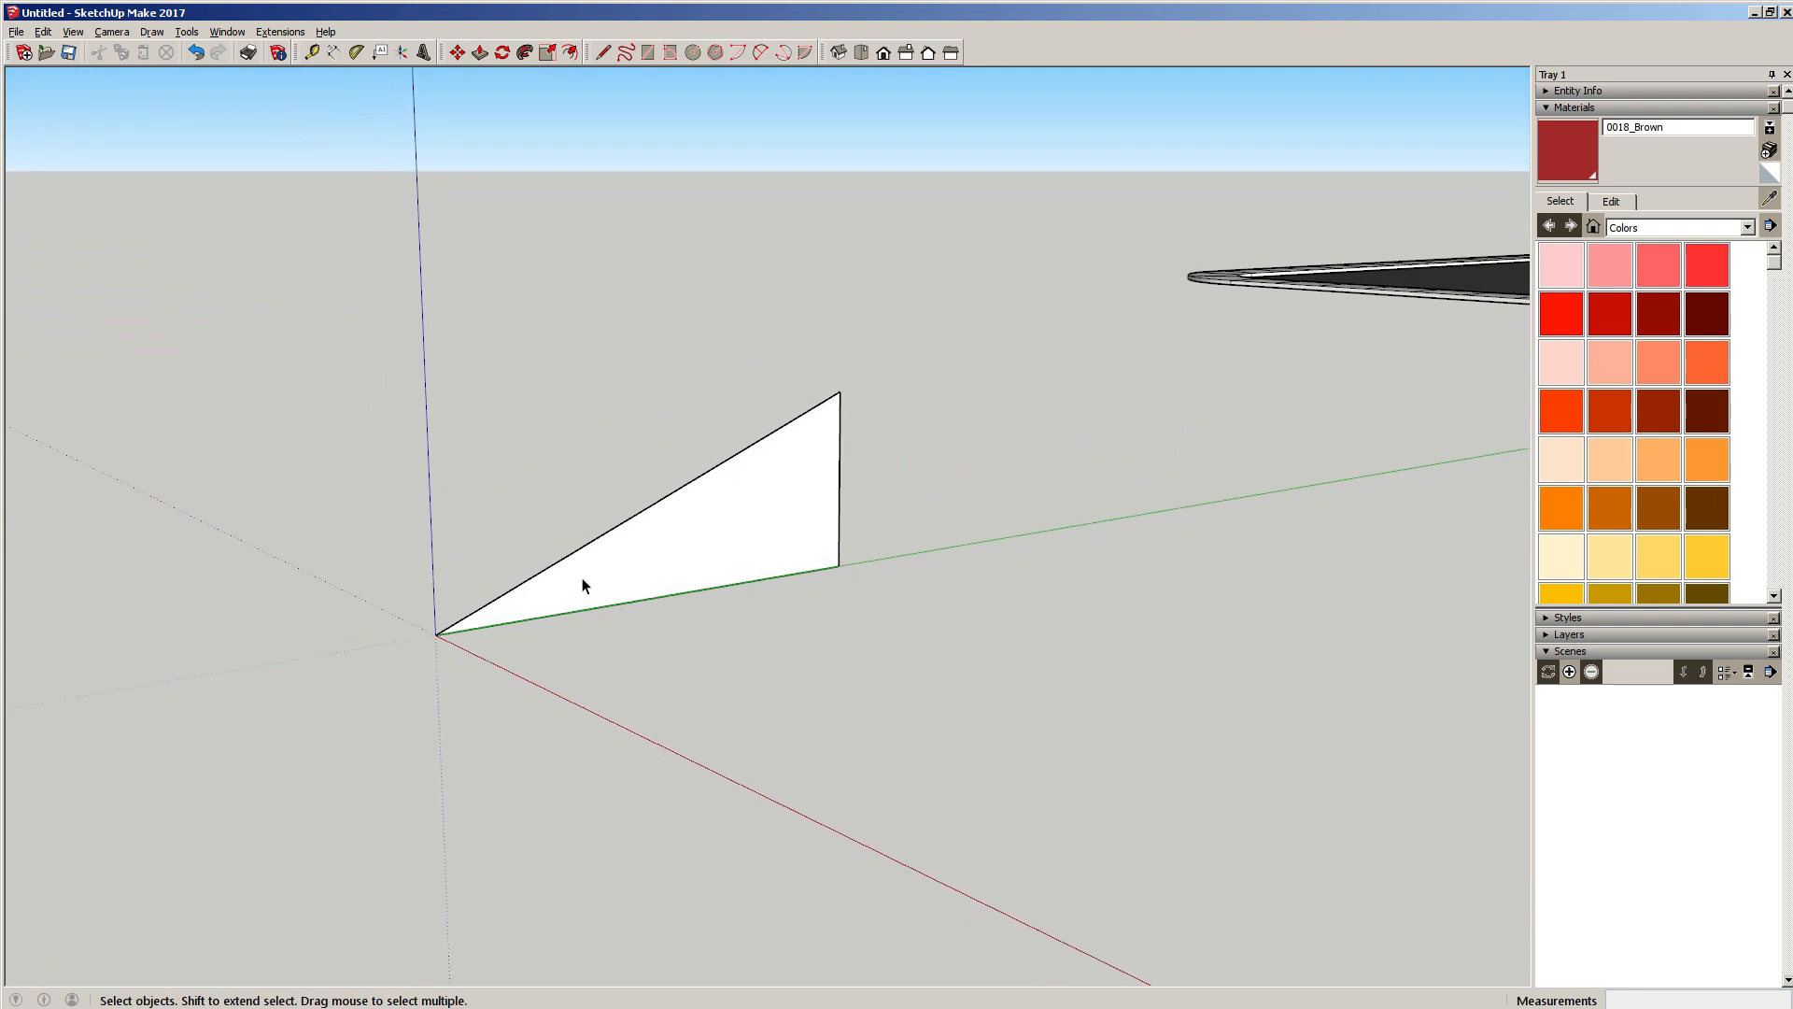
{"action": "scroll", "coordinate": [585, 588], "scroll_direction": "up", "scroll_amount": 5}
{"action": "middle_click_drag", "start_coordinate": [593, 574], "coordinate": [954, 488], "text": "shift"}
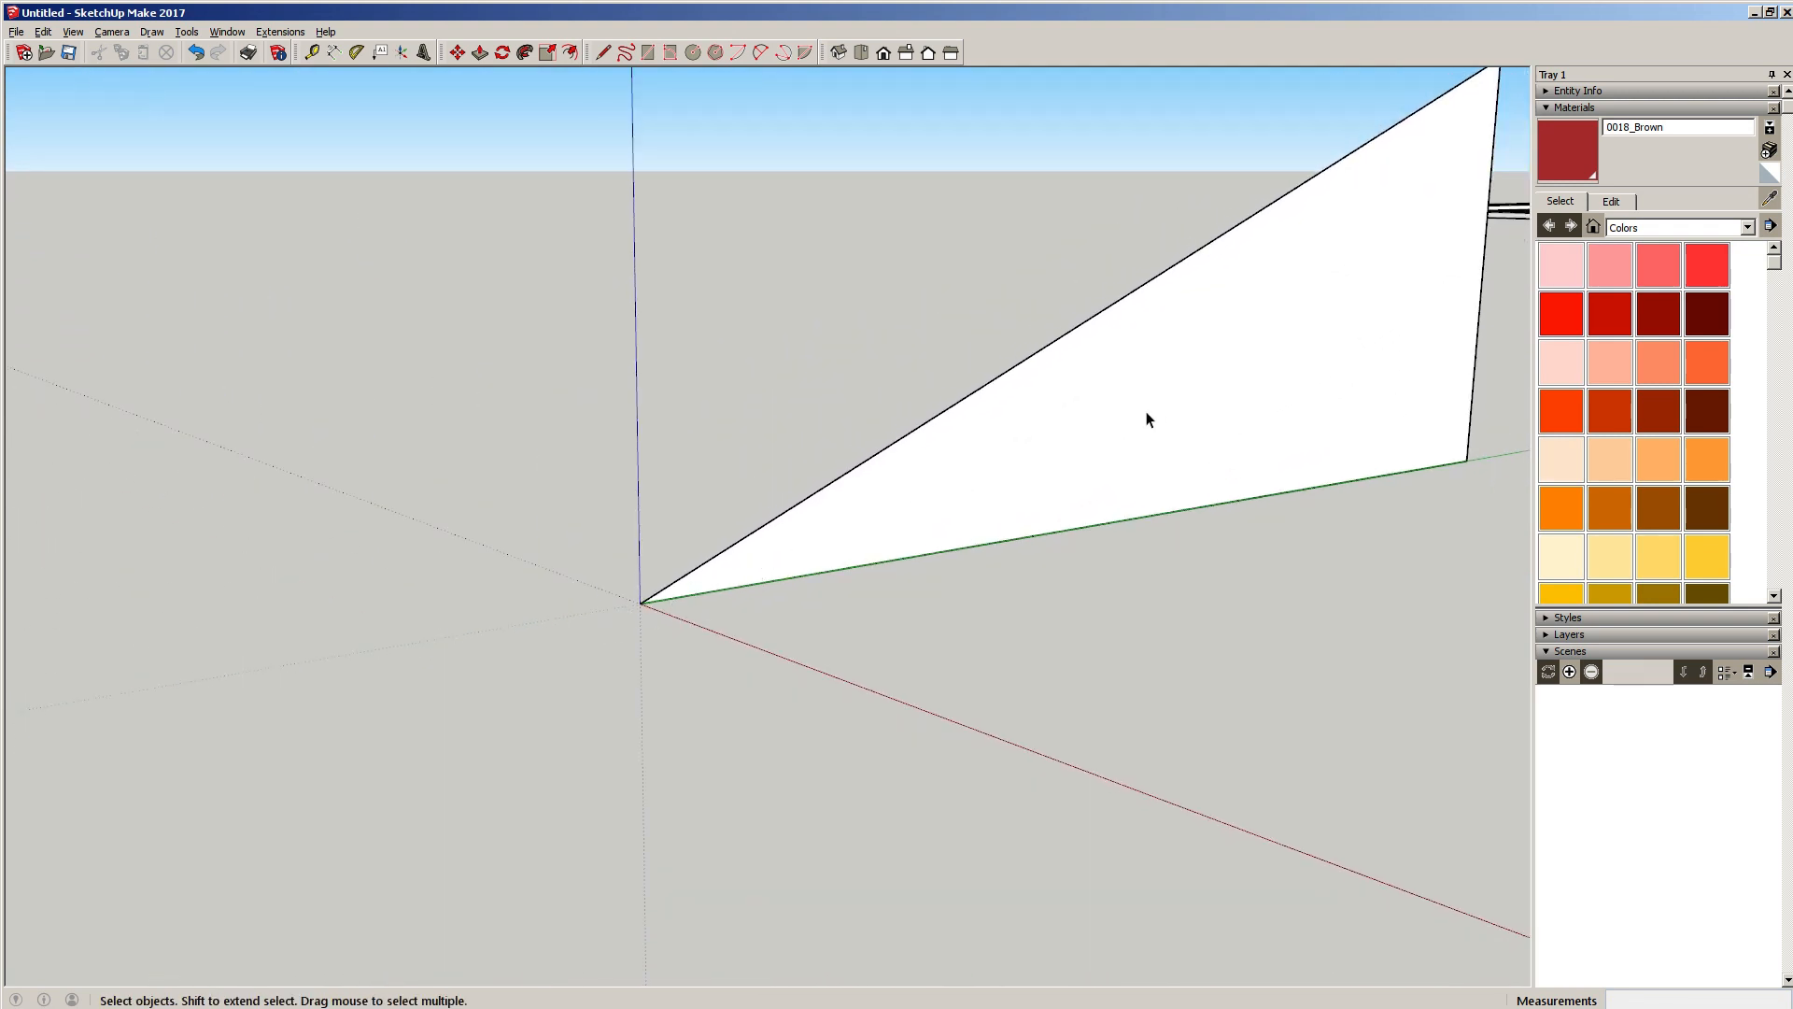
{"action": "double_click", "coordinate": [1095, 449]}
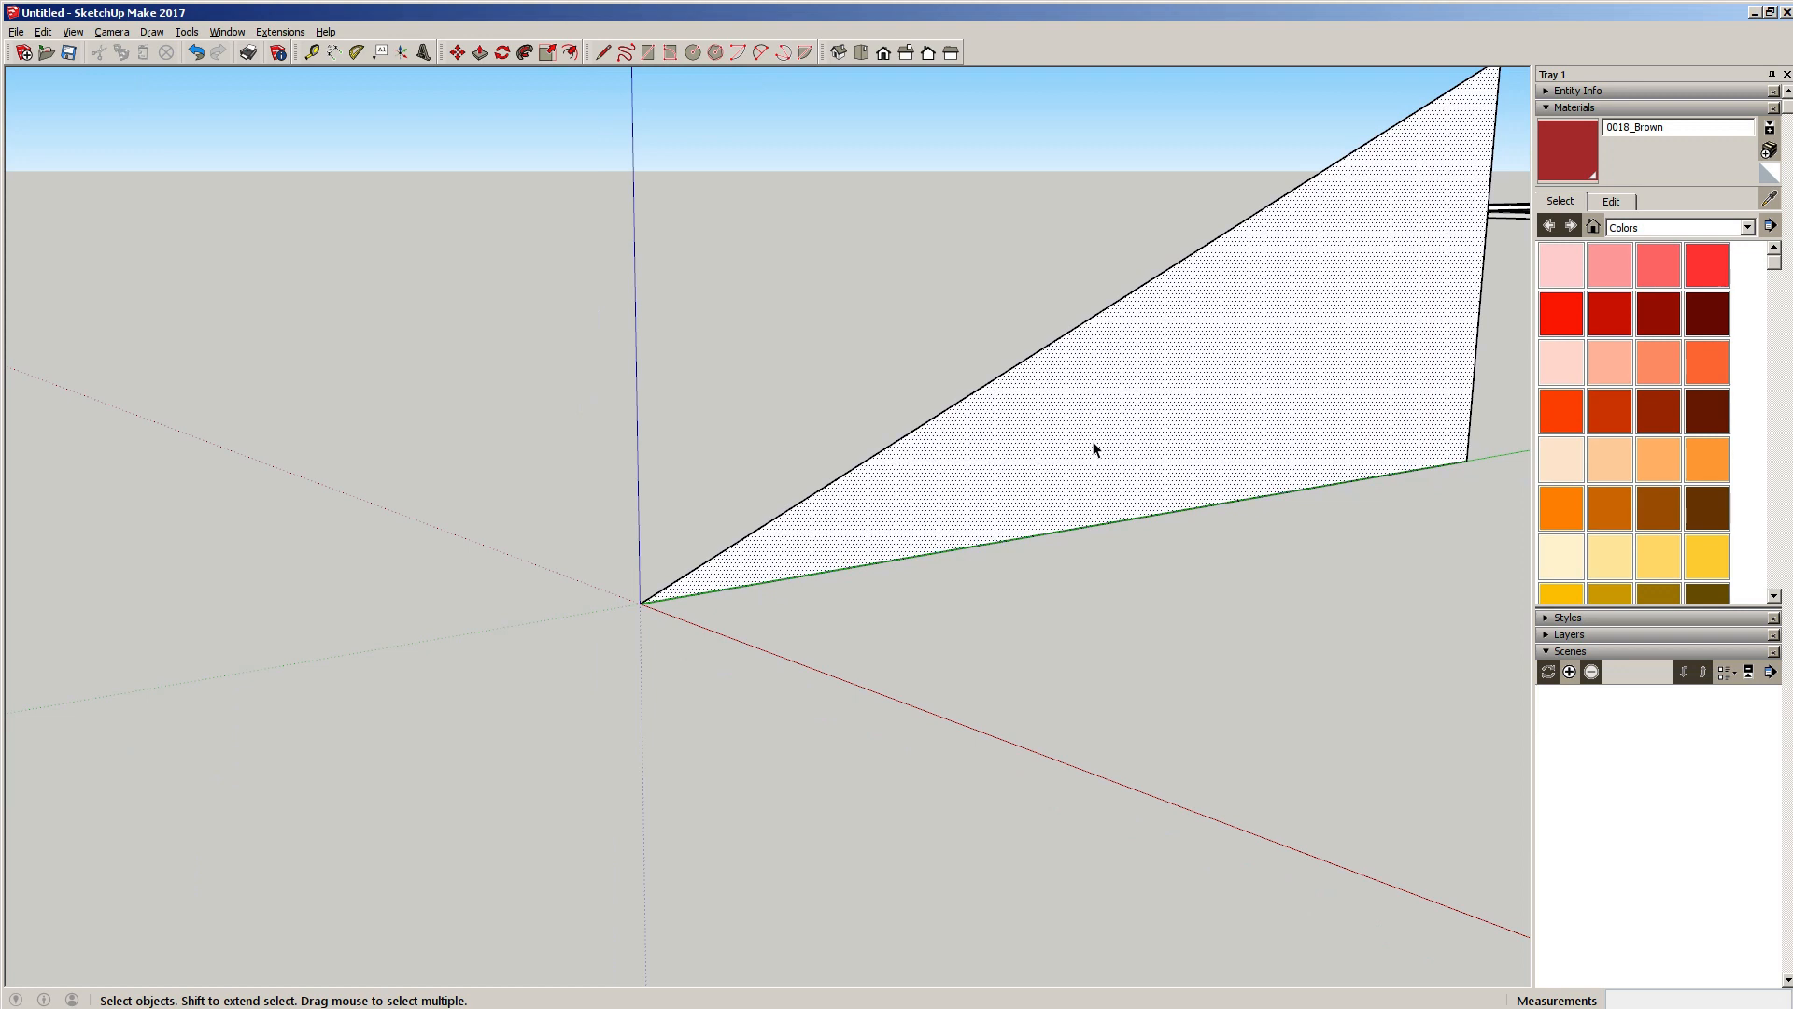
{"action": "right_click", "coordinate": [1181, 359]}
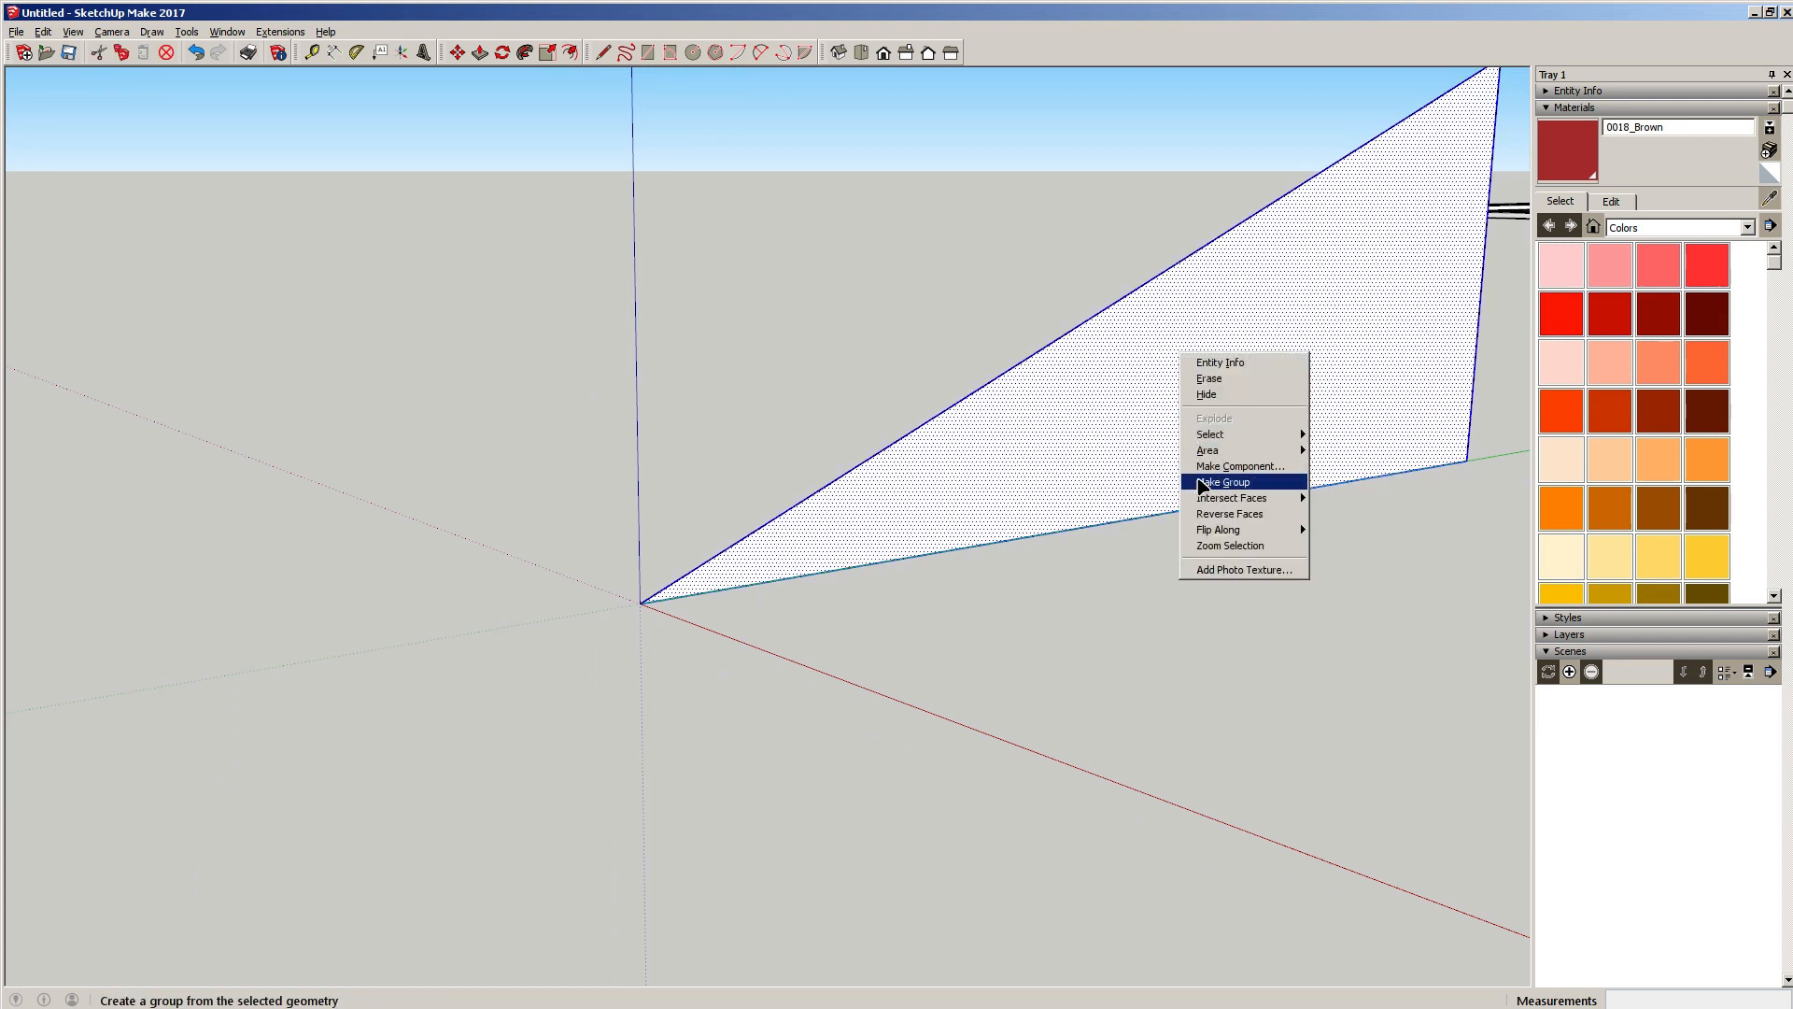
{"action": "left_click", "coordinate": [1200, 483]}
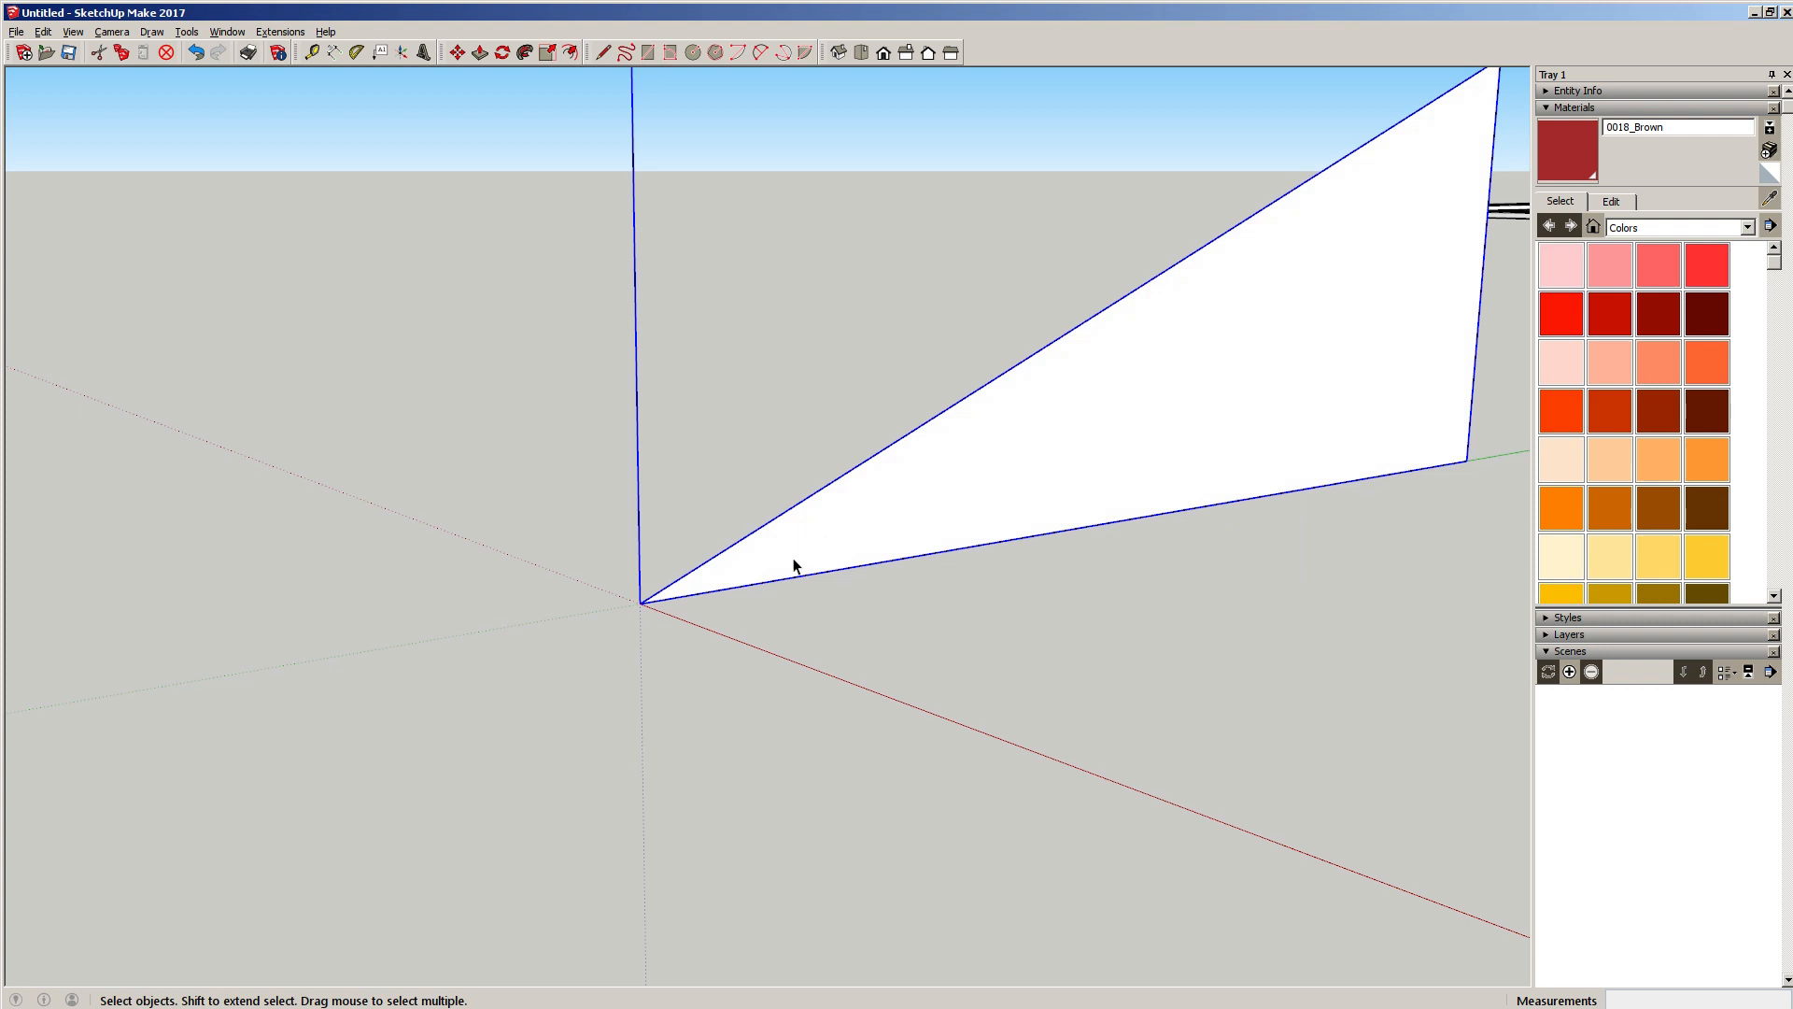
Draw a line about 1 ft long from the origin along the negative green axis, away from the triangle.
{"action": "scroll", "coordinate": [773, 564], "scroll_direction": "up", "scroll_amount": 1}
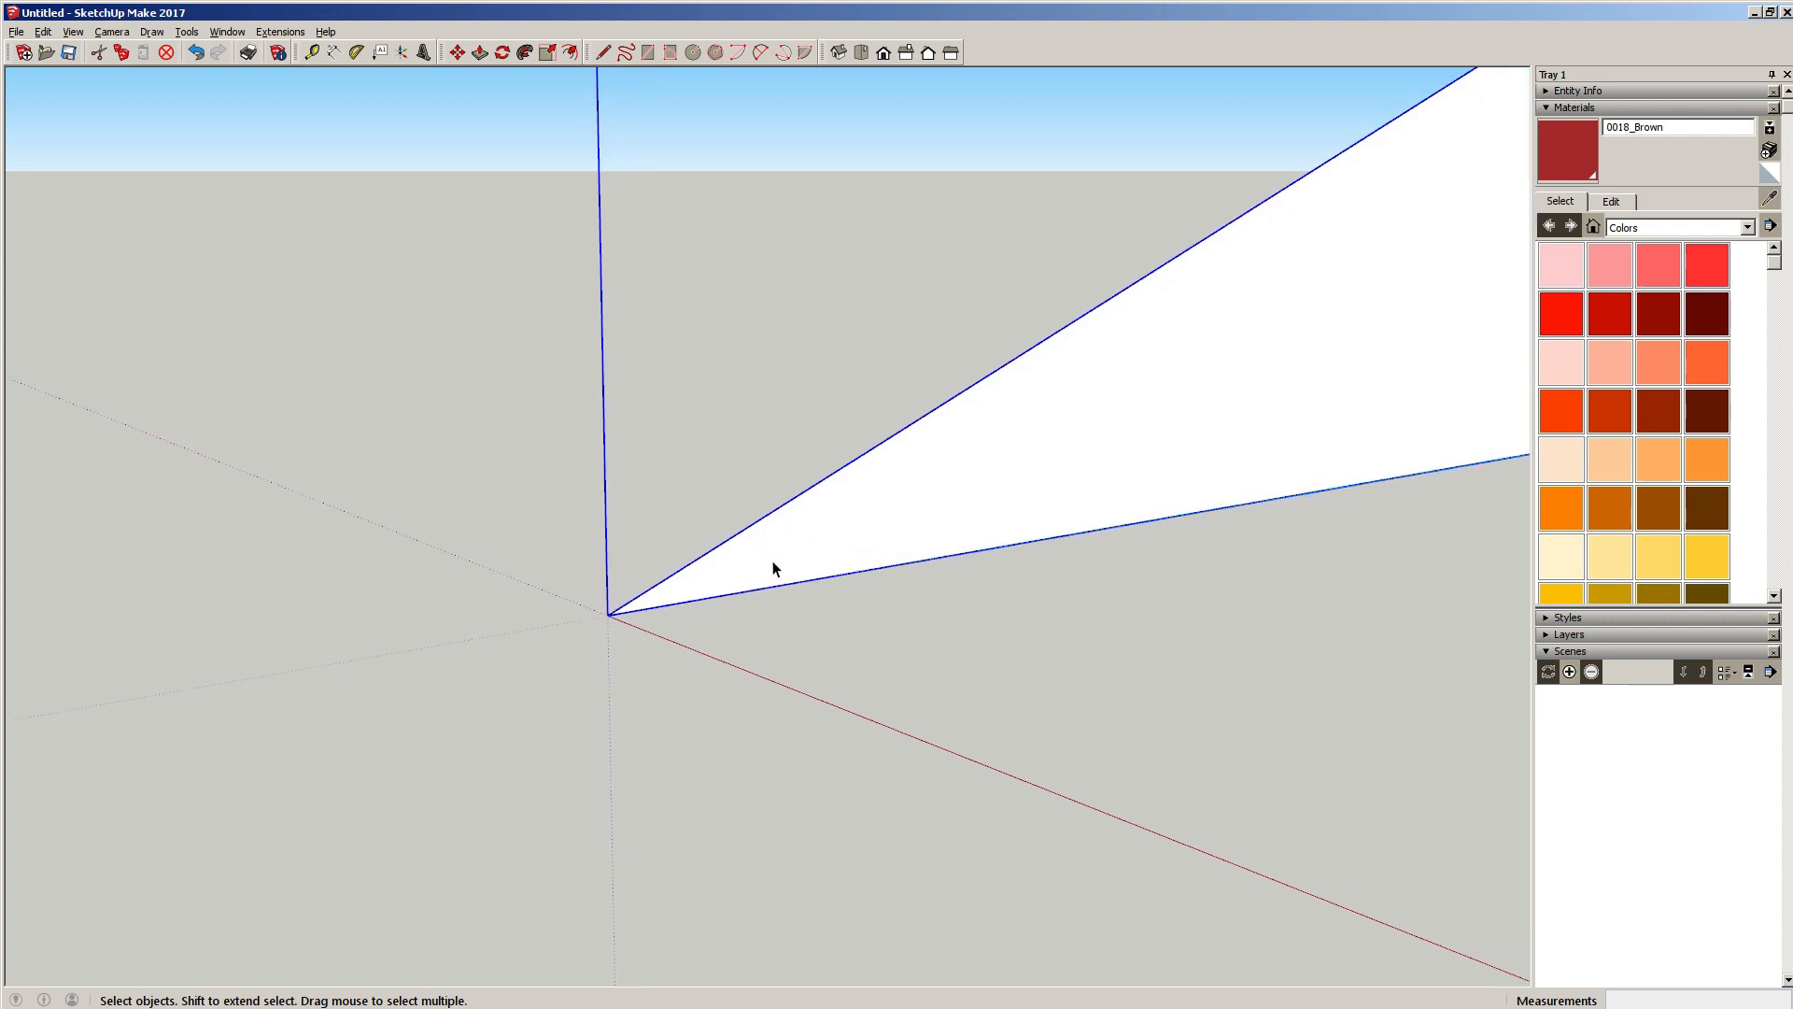
{"action": "key", "text": "l"}
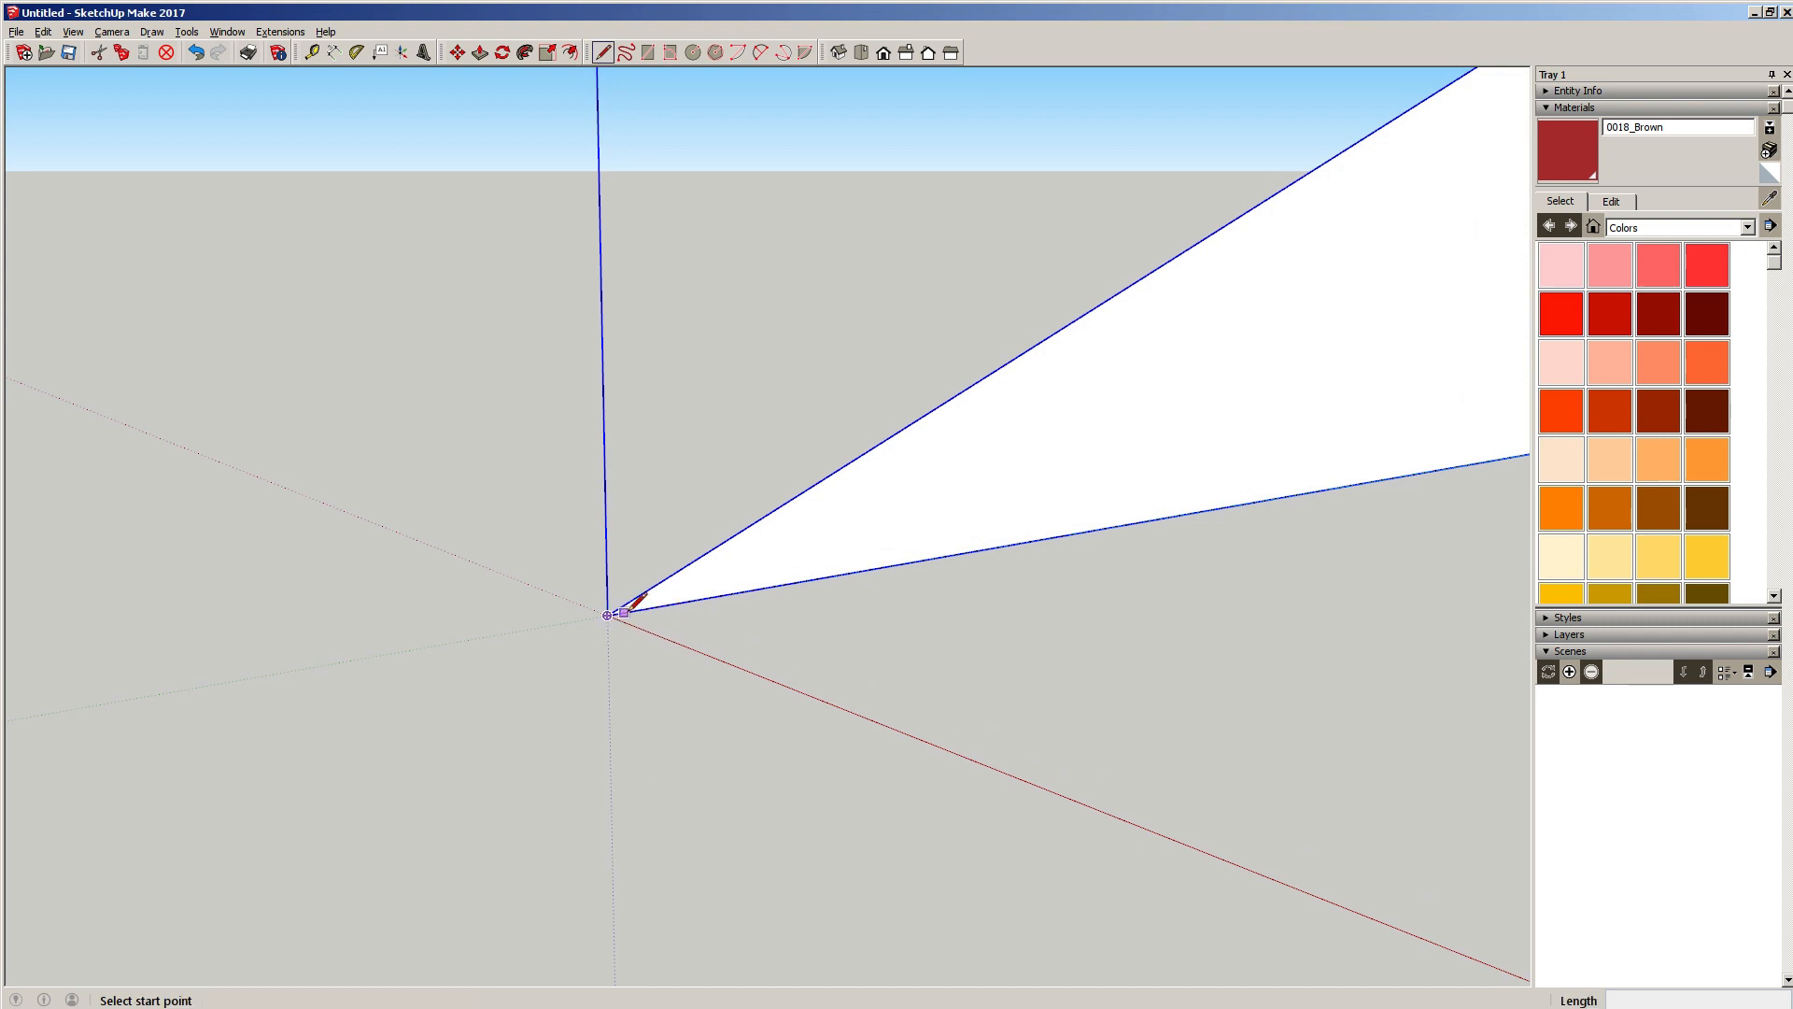
{"action": "mouse_move", "coordinate": [620, 606]}
{"action": "middle_mouse_down"}
{"action": "mouse_move", "coordinate": [373, 485]}
{"action": "mouse_move", "coordinate": [608, 541]}
{"action": "middle_mouse_up"}
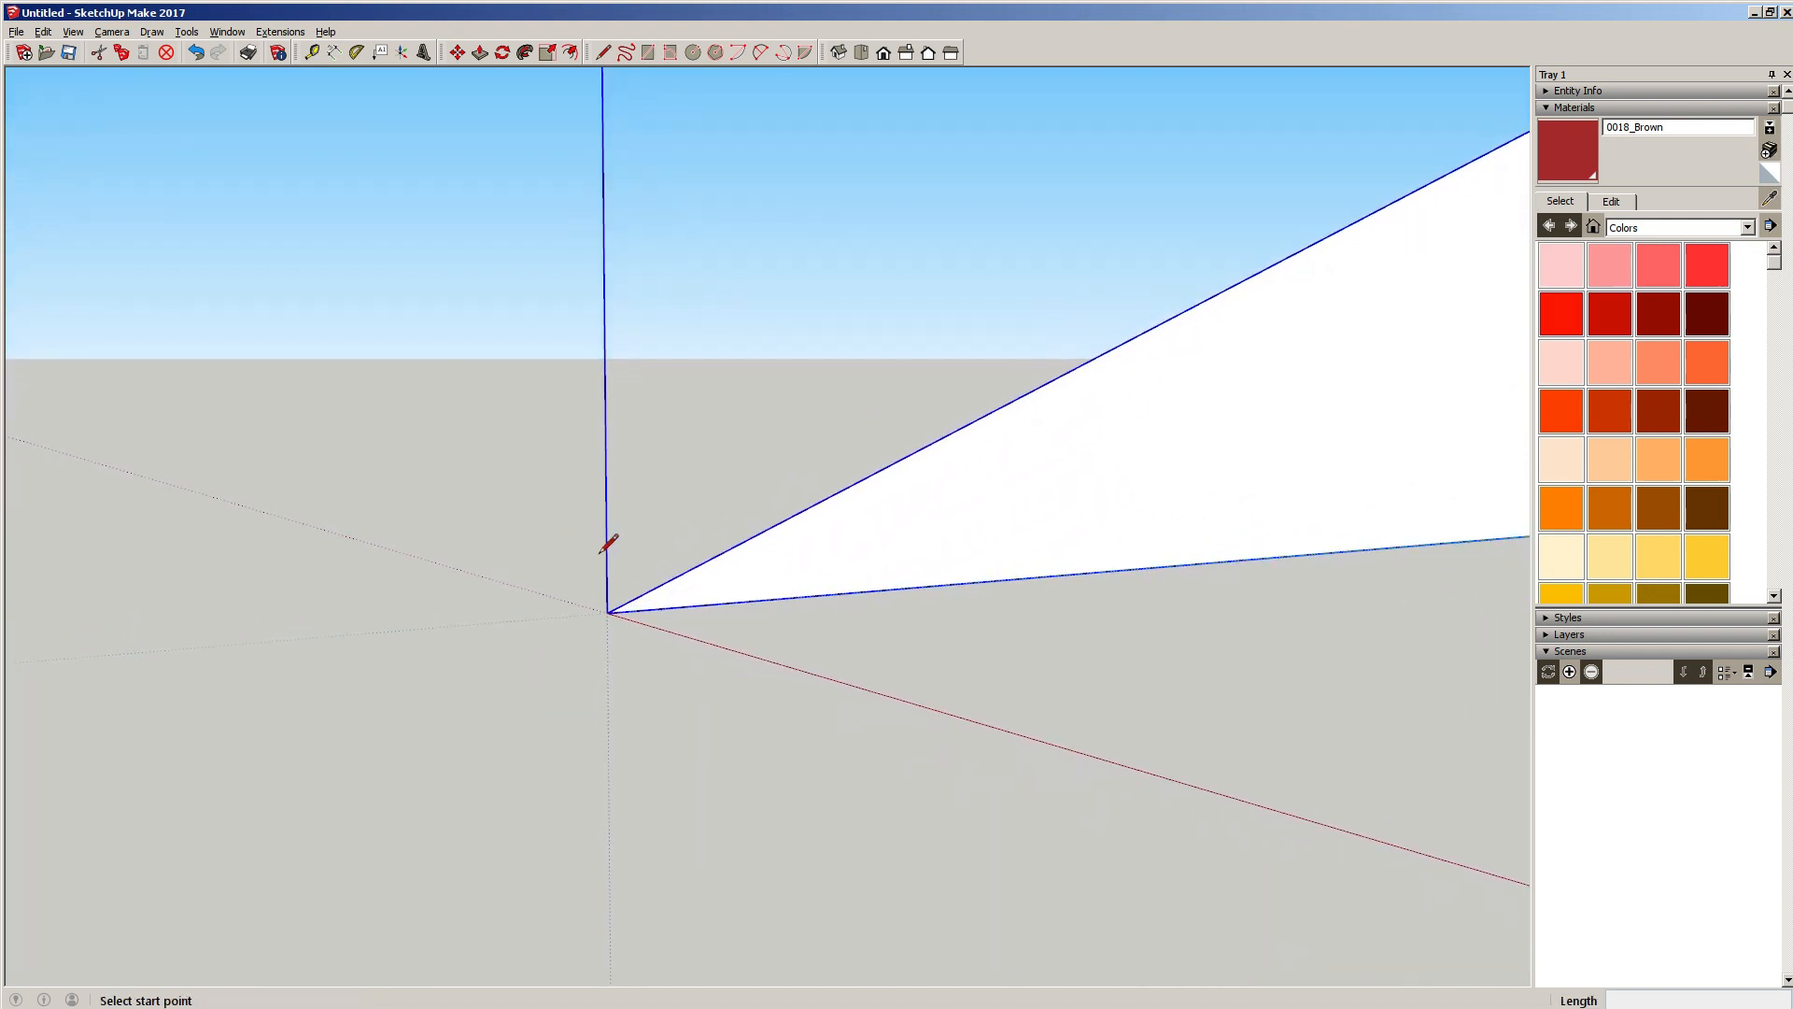
{"action": "left_click", "coordinate": [608, 612]}
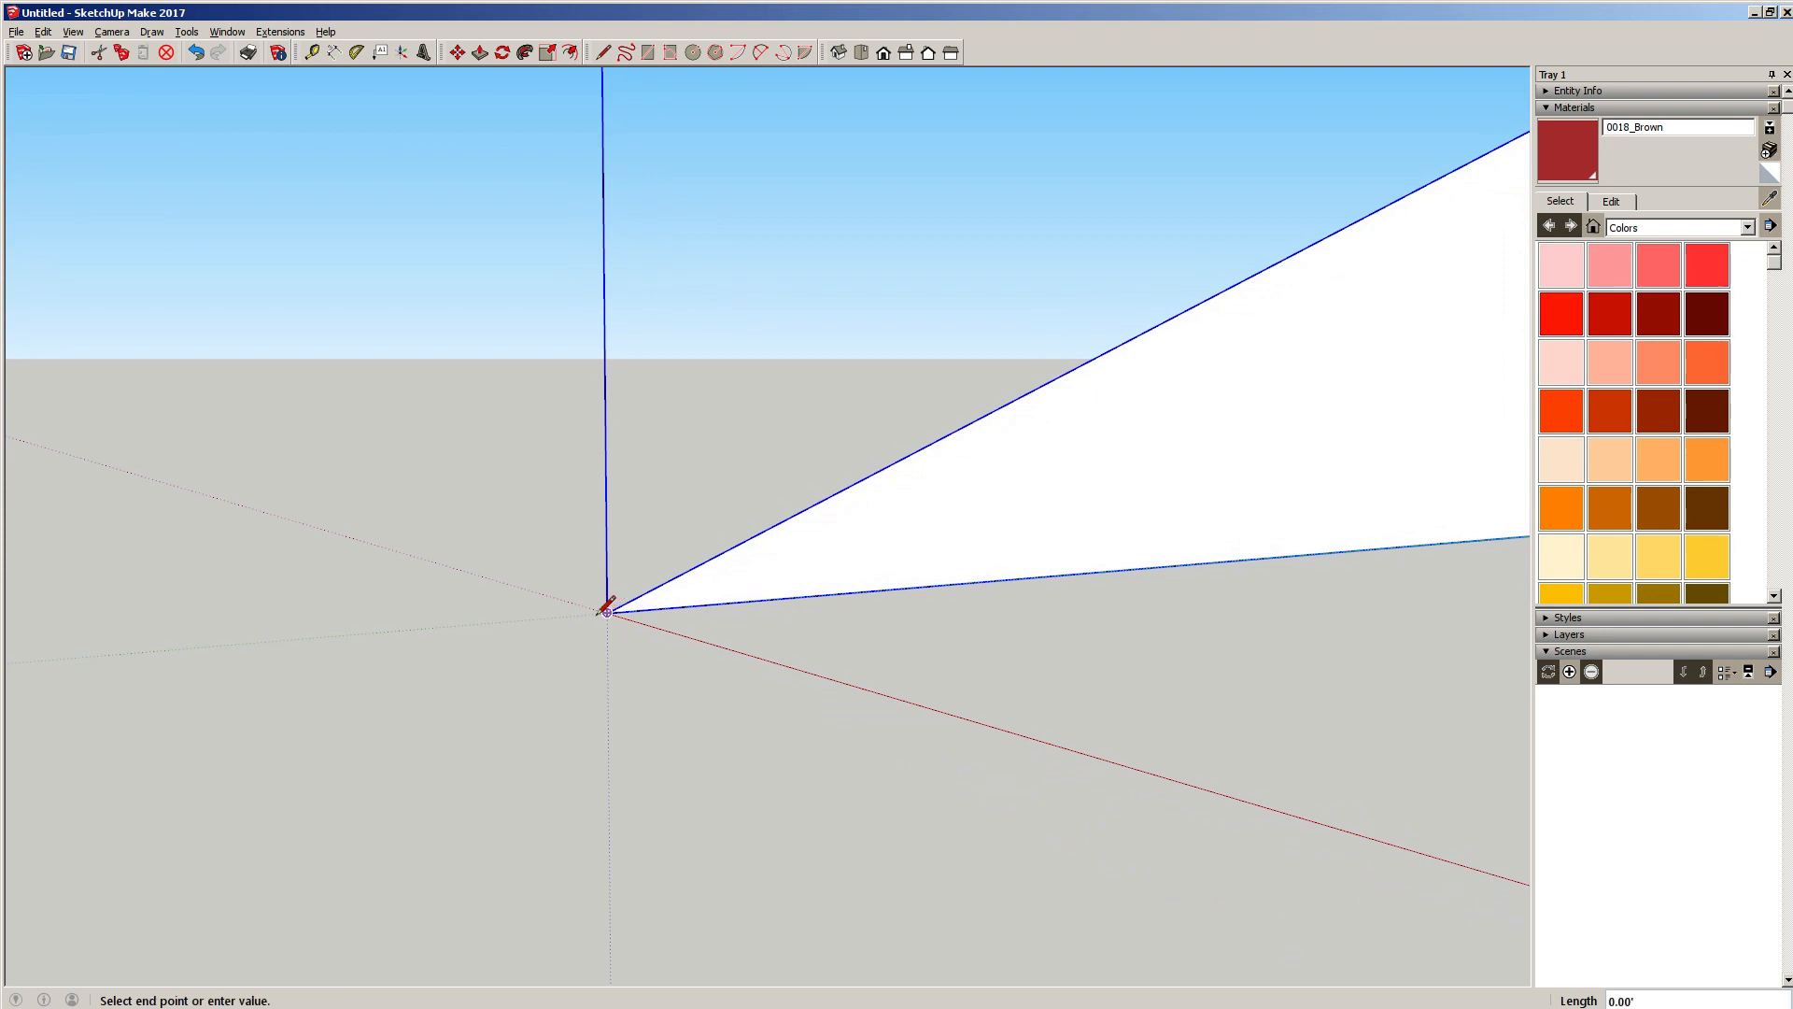
{"action": "left_click", "coordinate": [431, 627]}
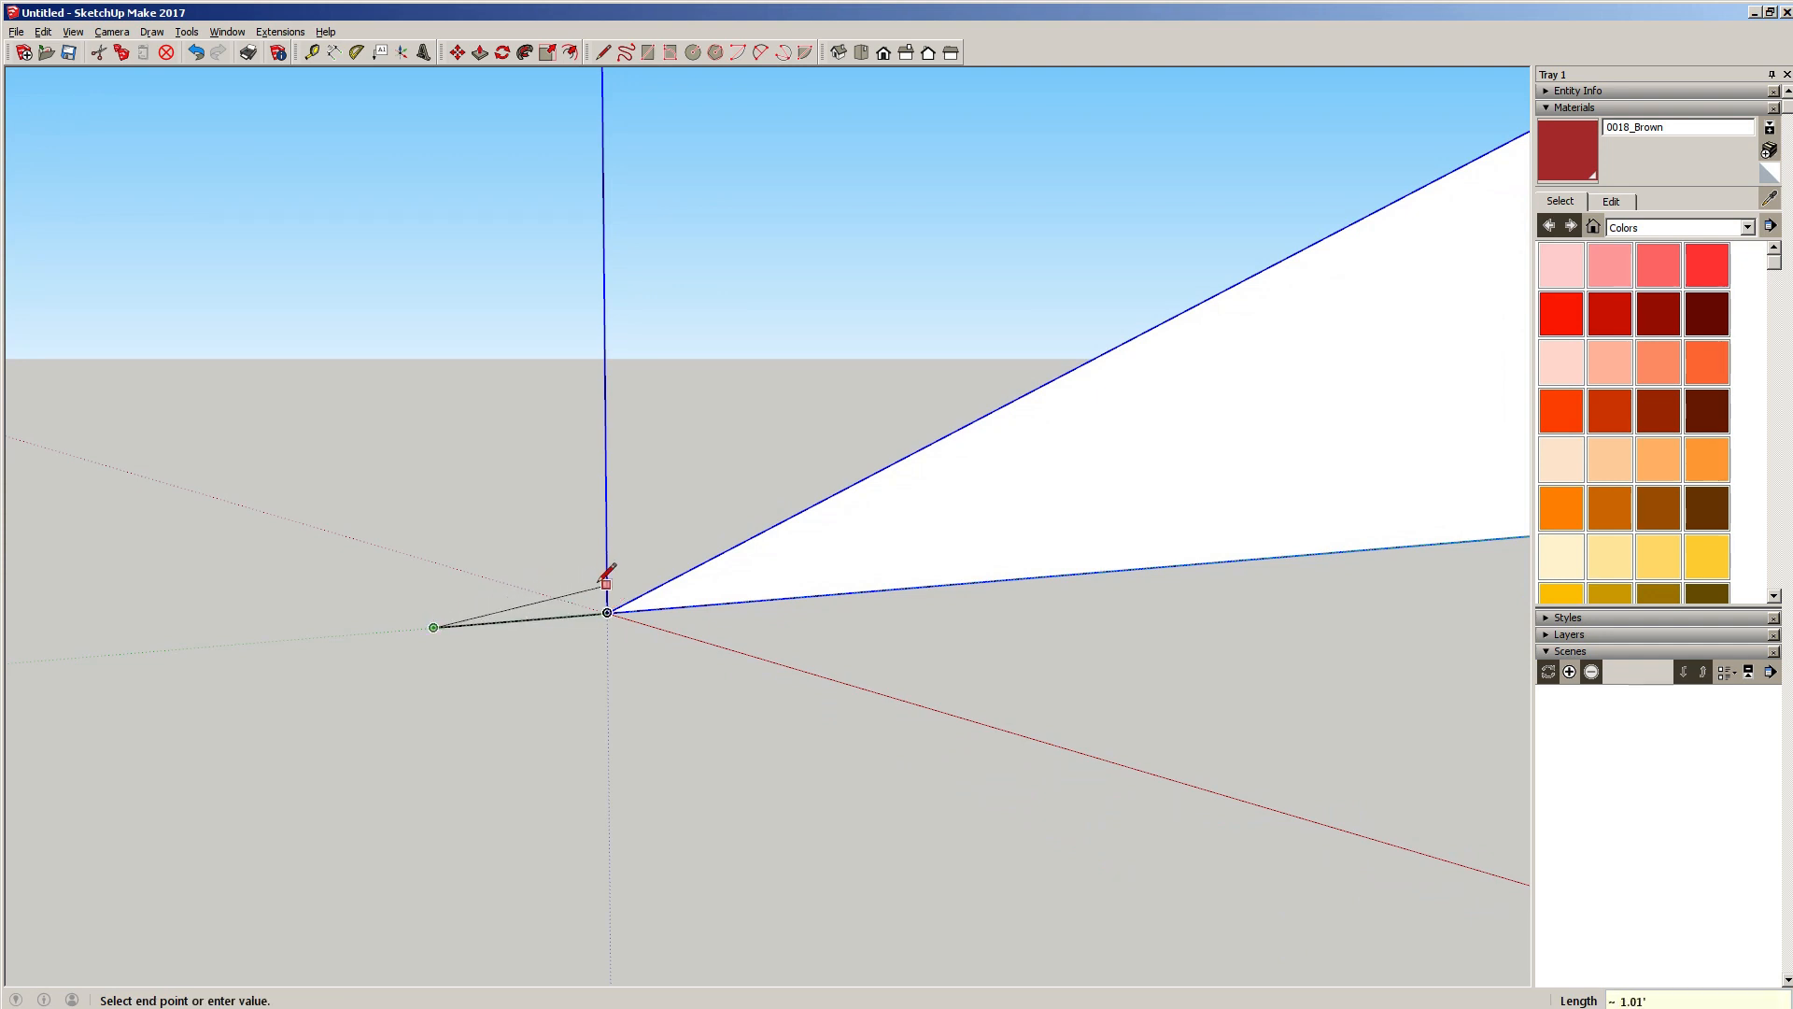
{"action": "key", "text": "Escape"}
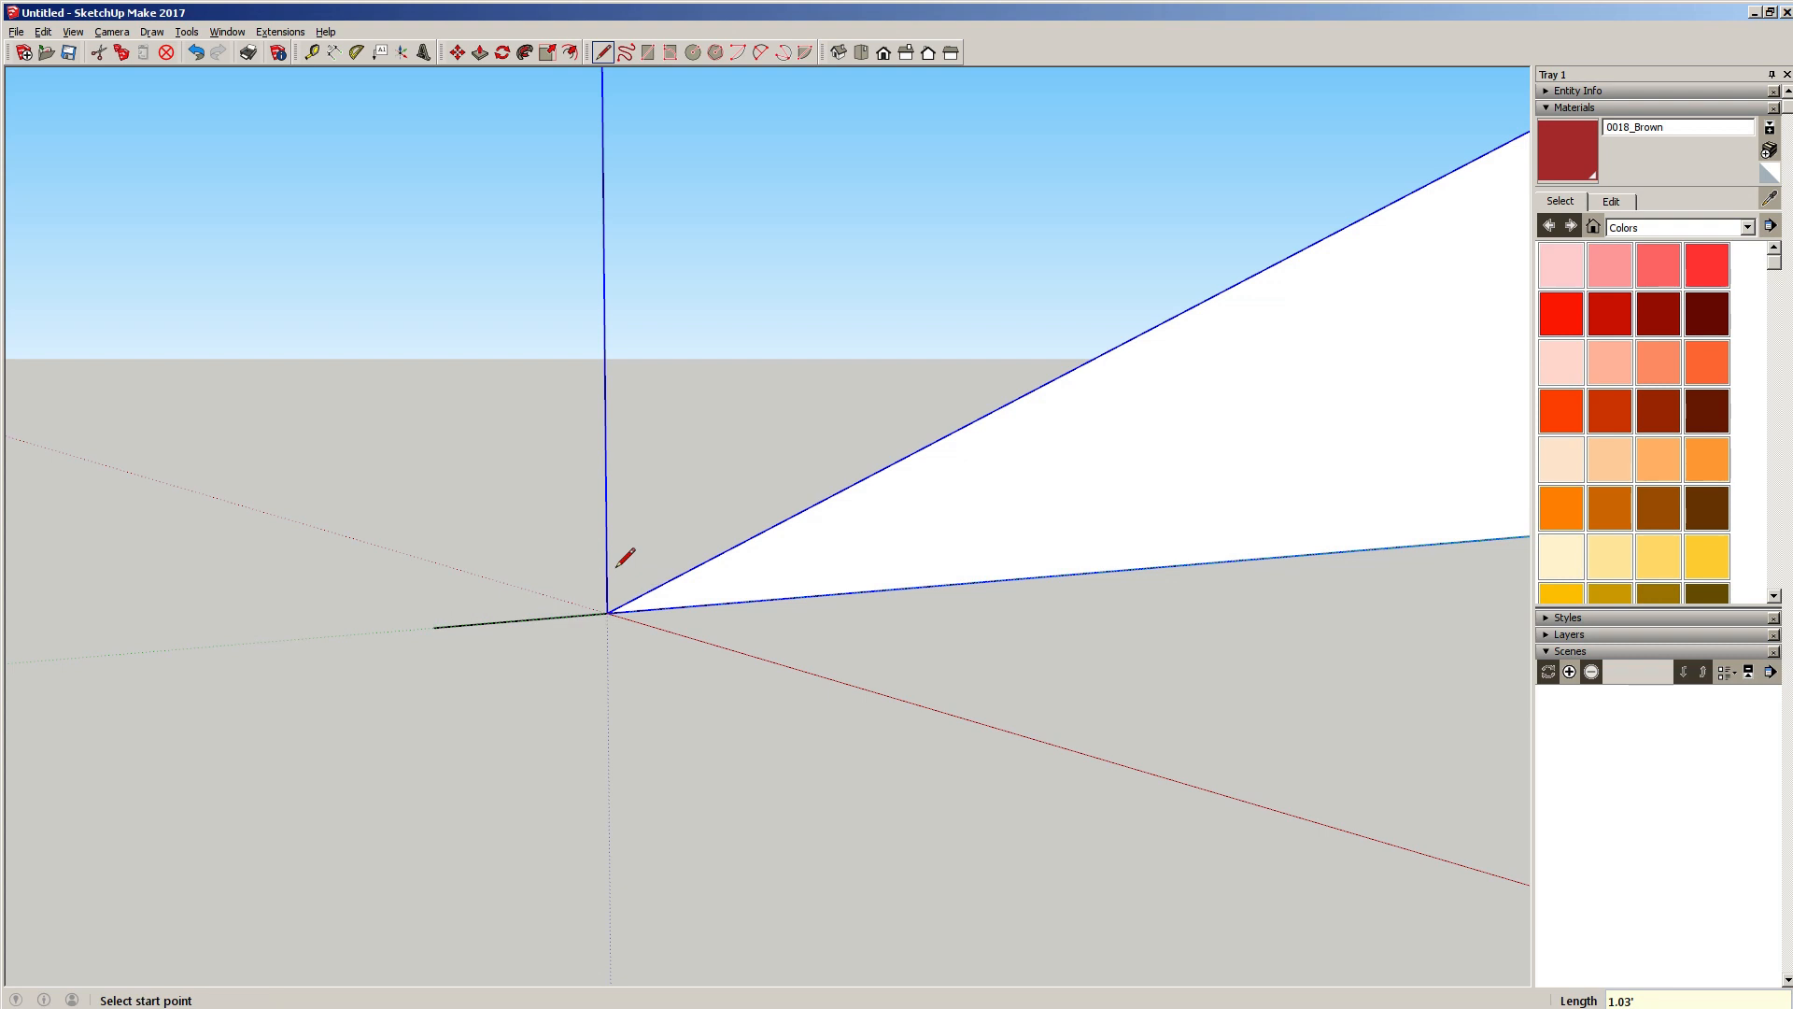
{"action": "key", "text": "a"}
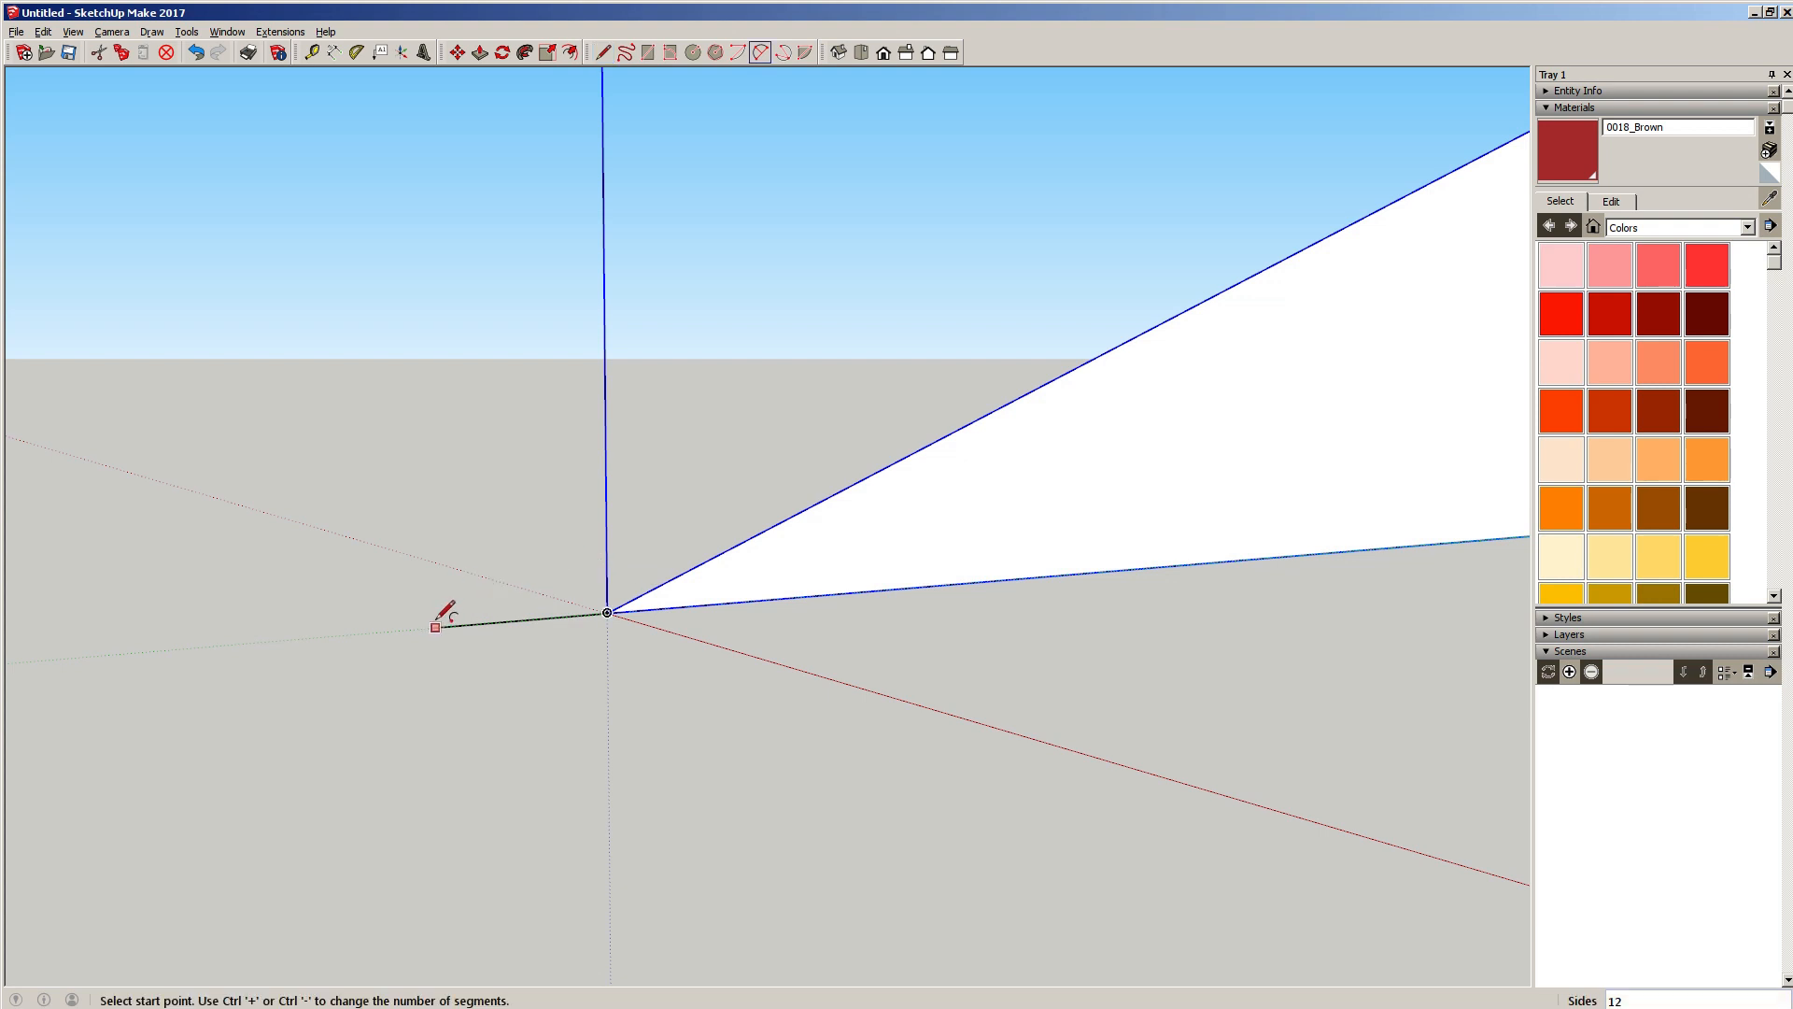
{"action": "left_click", "coordinate": [434, 626]}
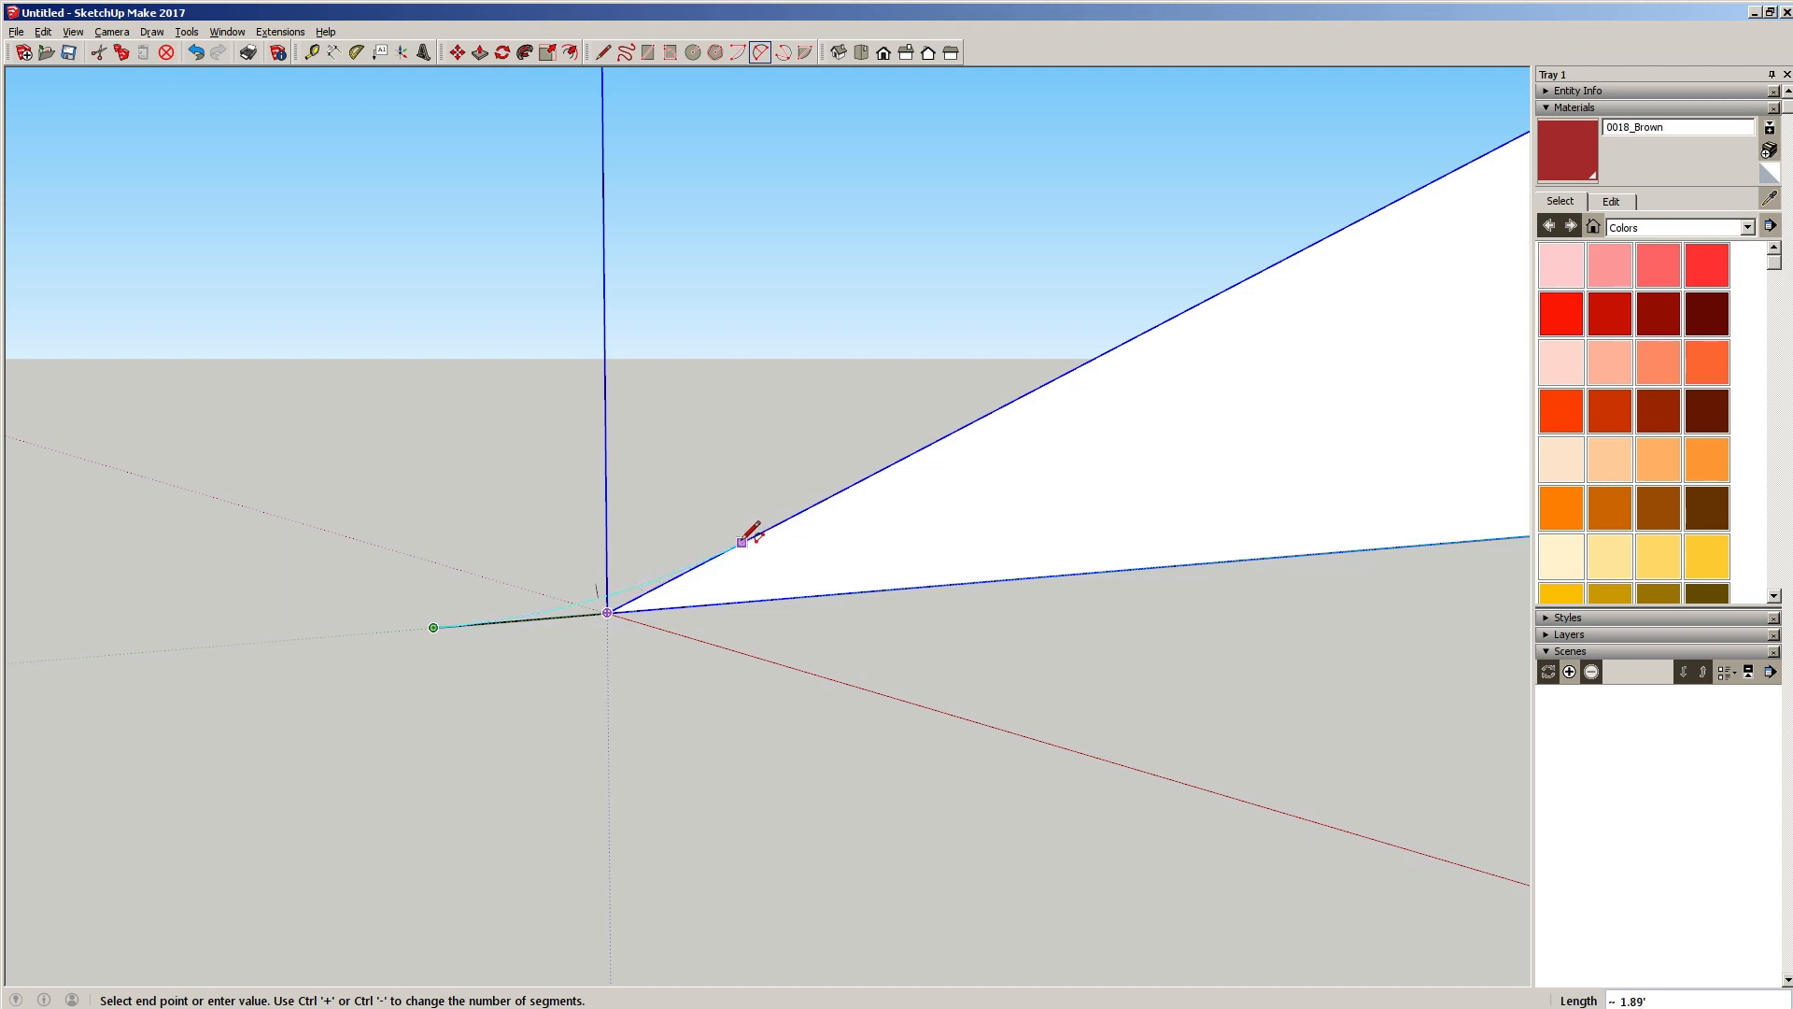
{"action": "key", "text": "Escape"}
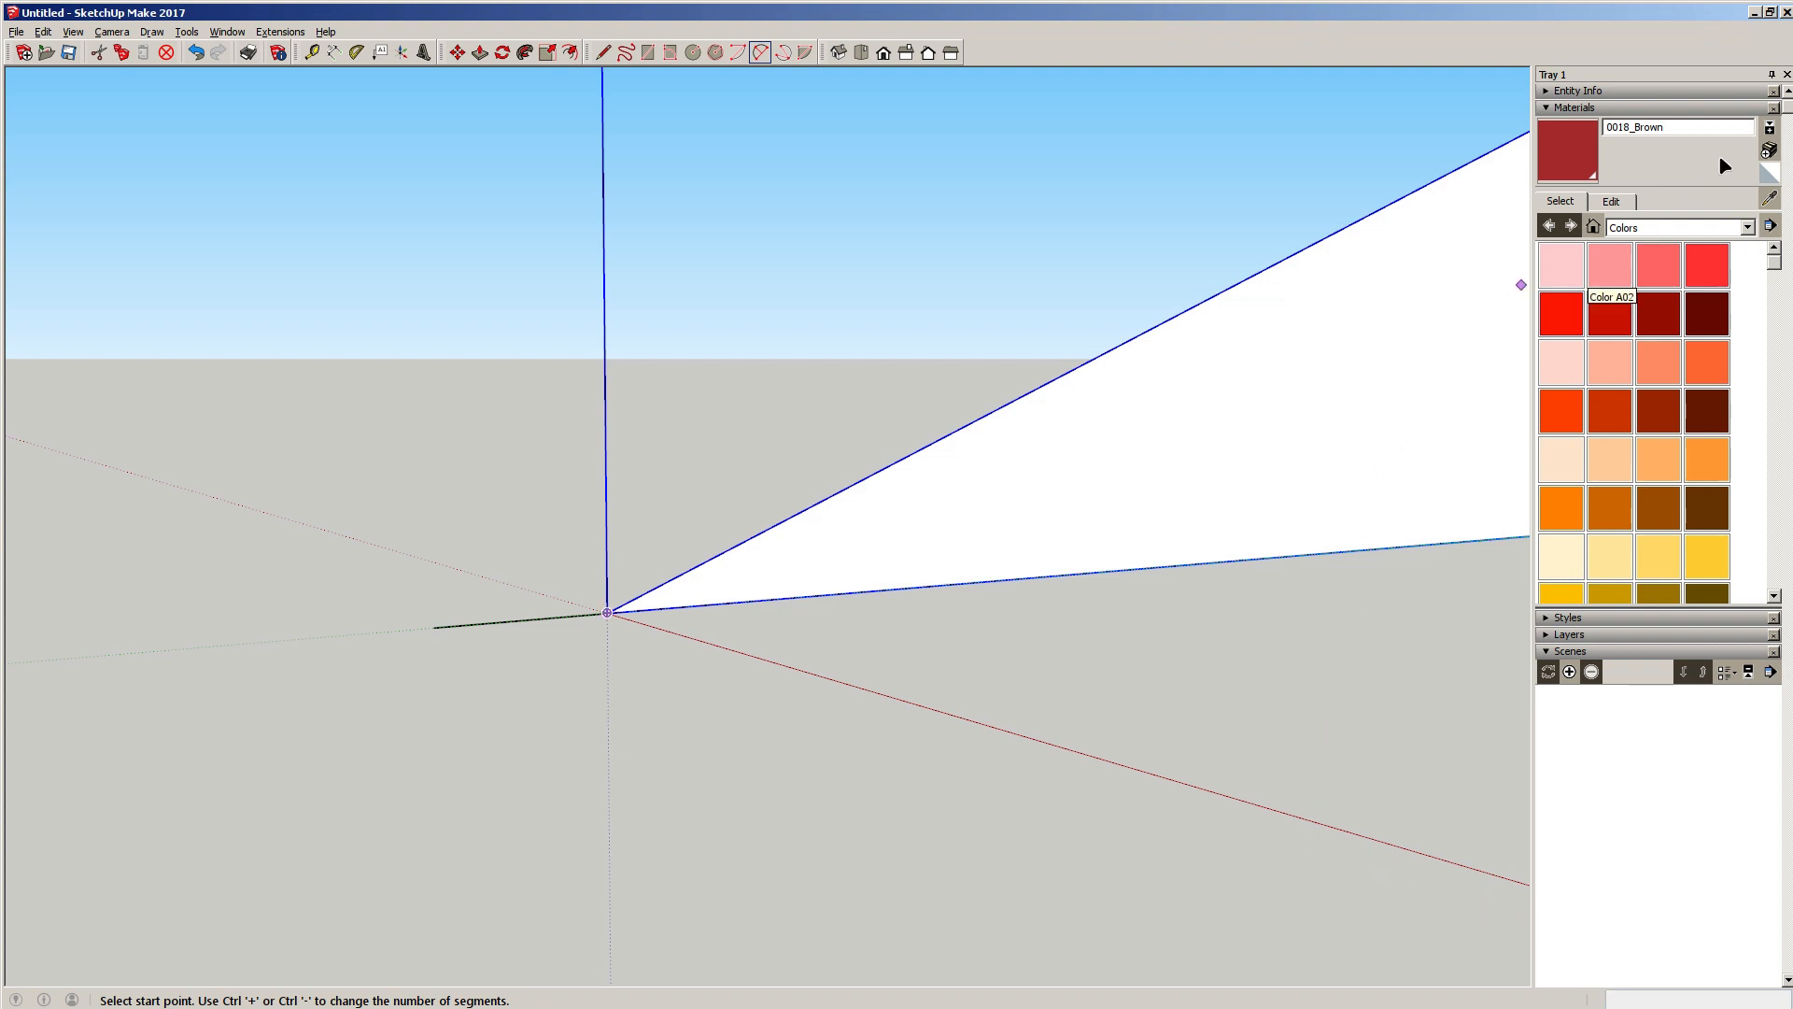
Close the side tray to enlarge the modelling area.
{"action": "left_click", "coordinate": [1787, 73]}
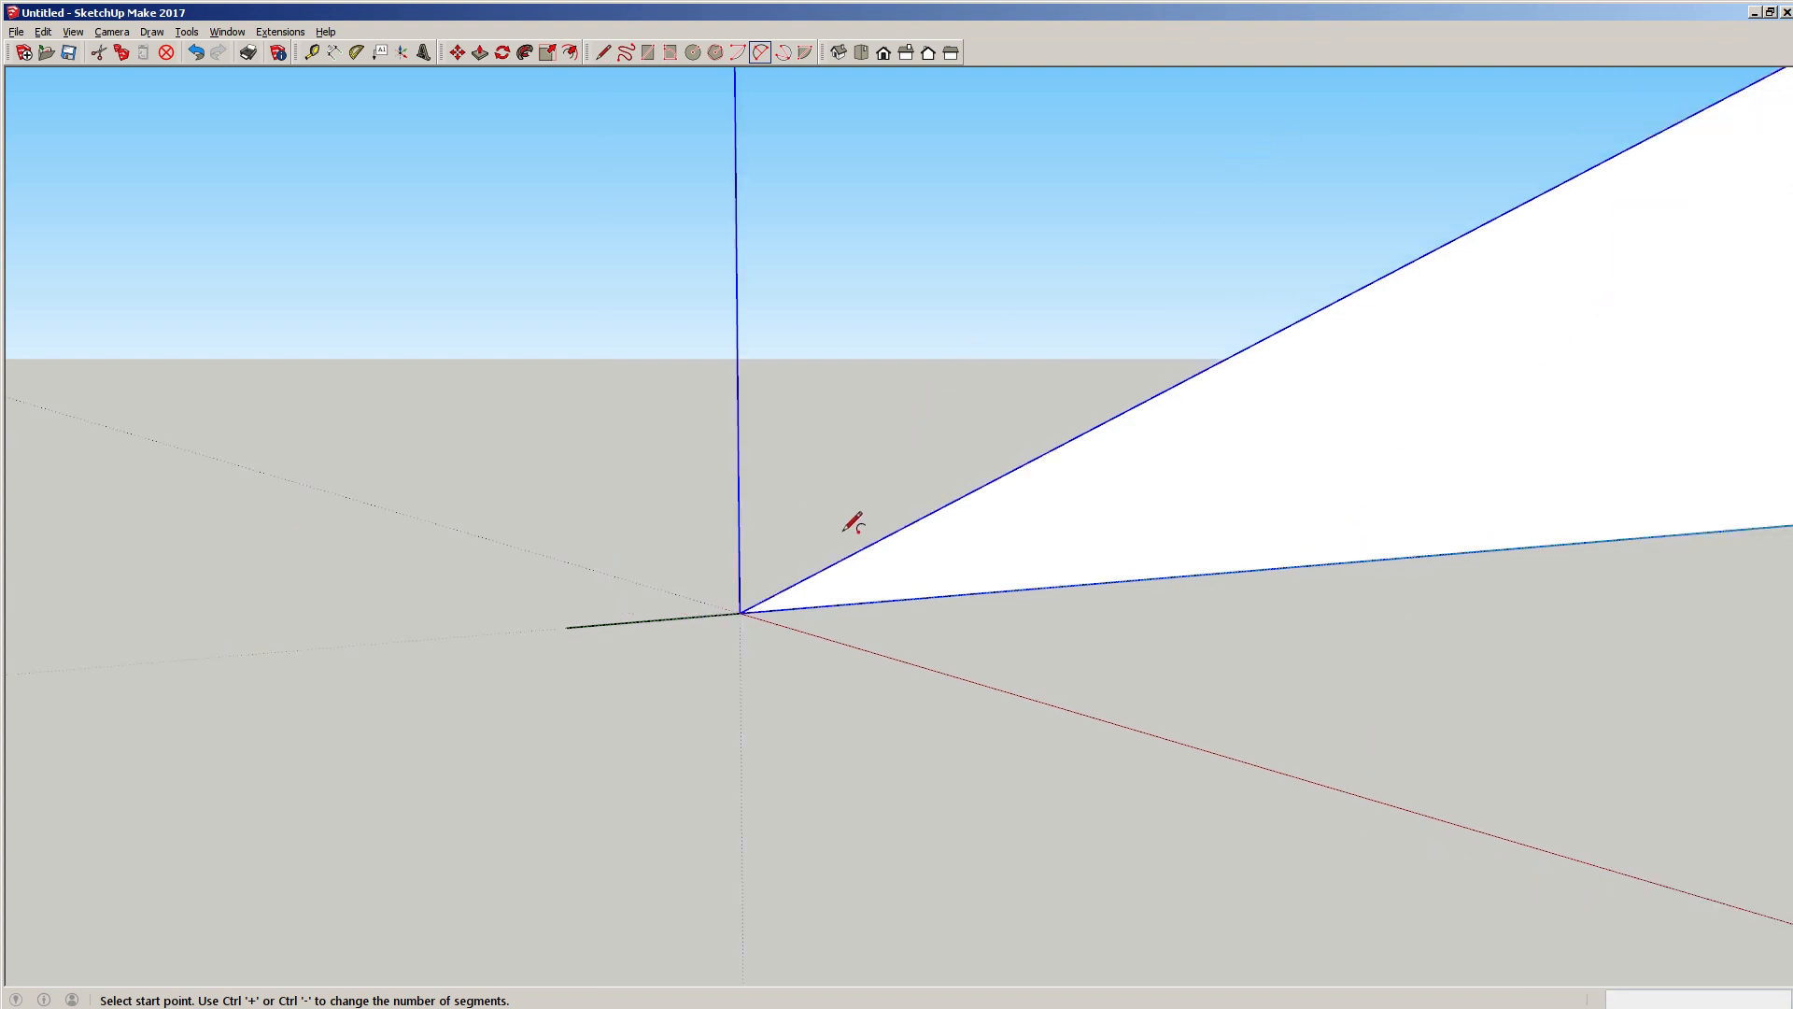
{"action": "key", "text": "space"}
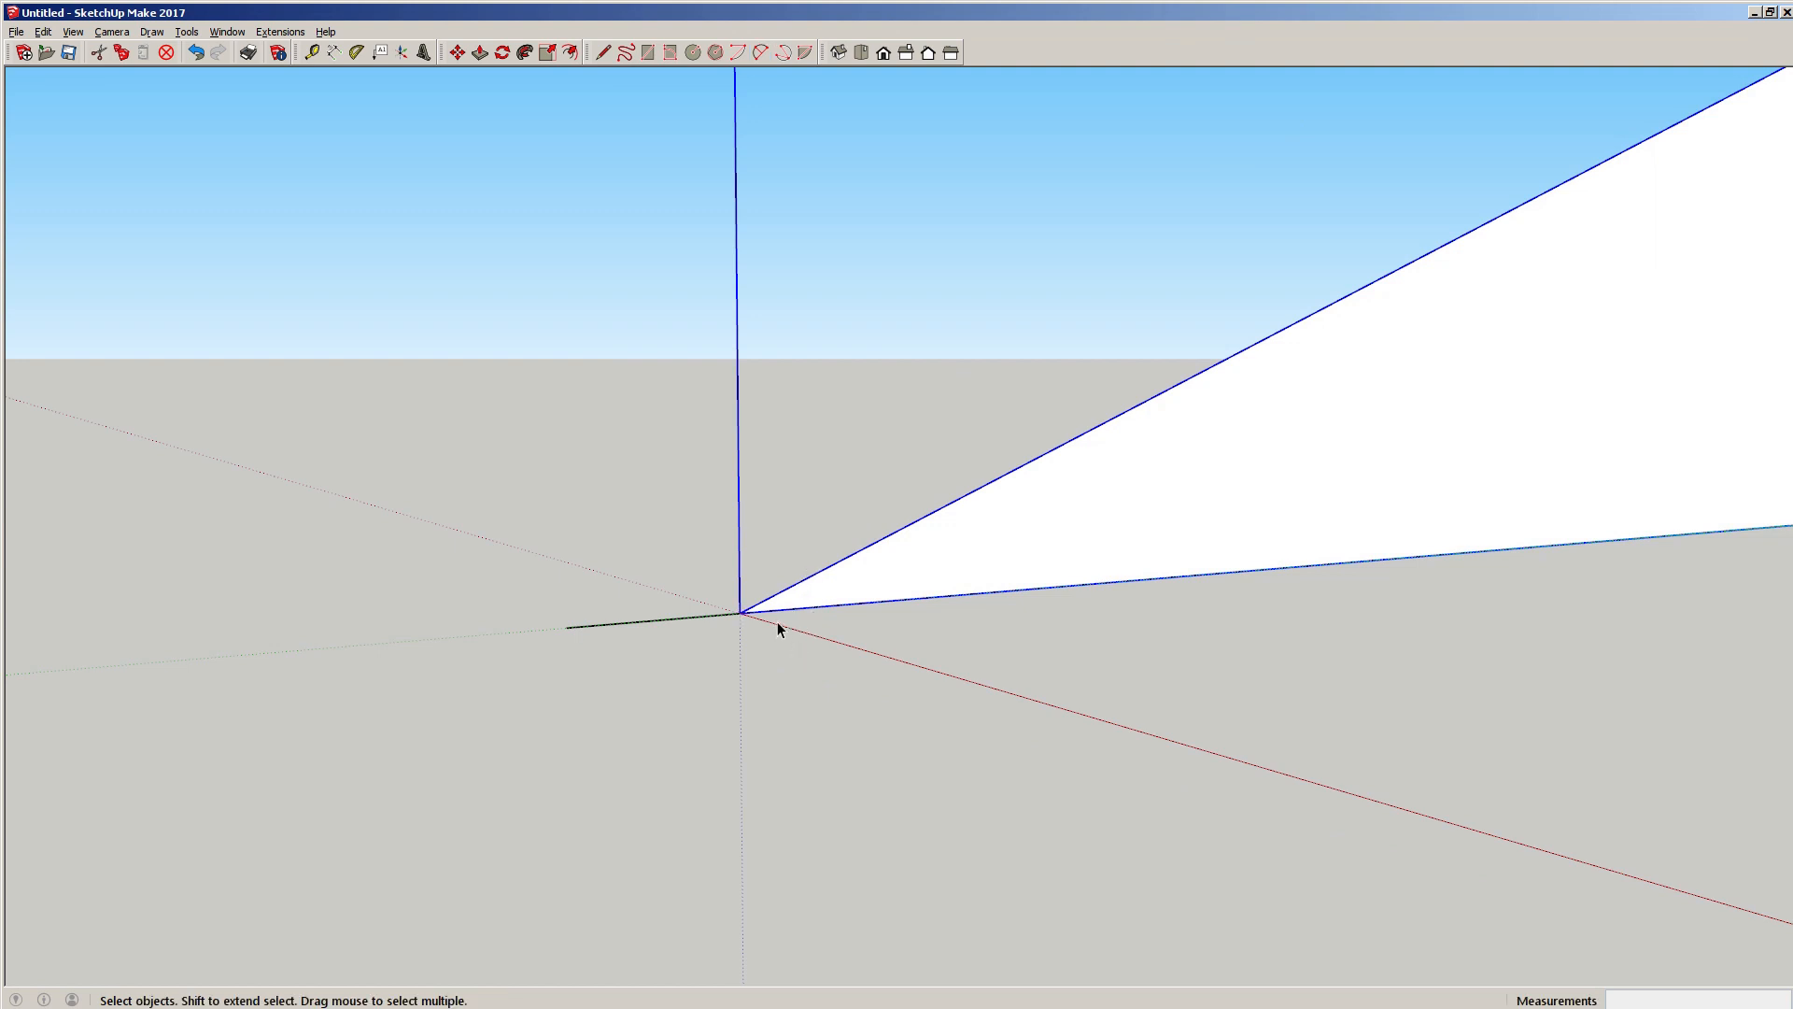
{"action": "key", "text": "a"}
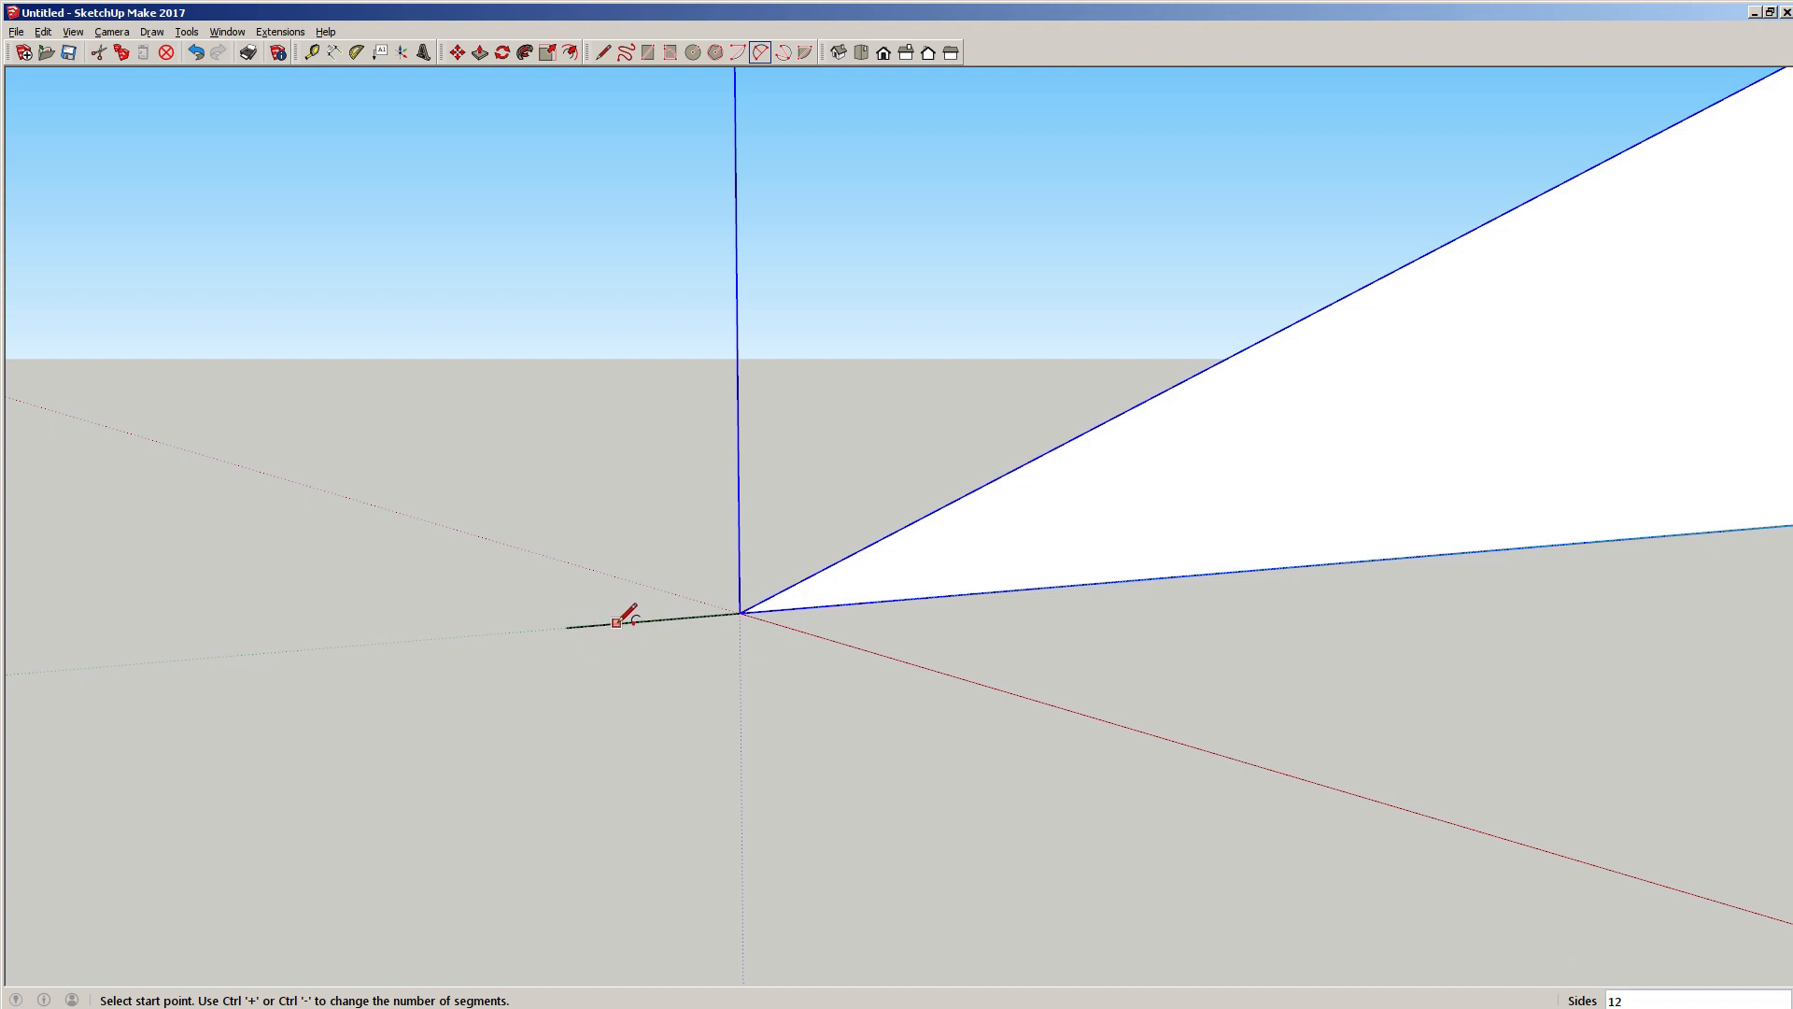
{"action": "left_click", "coordinate": [566, 626]}
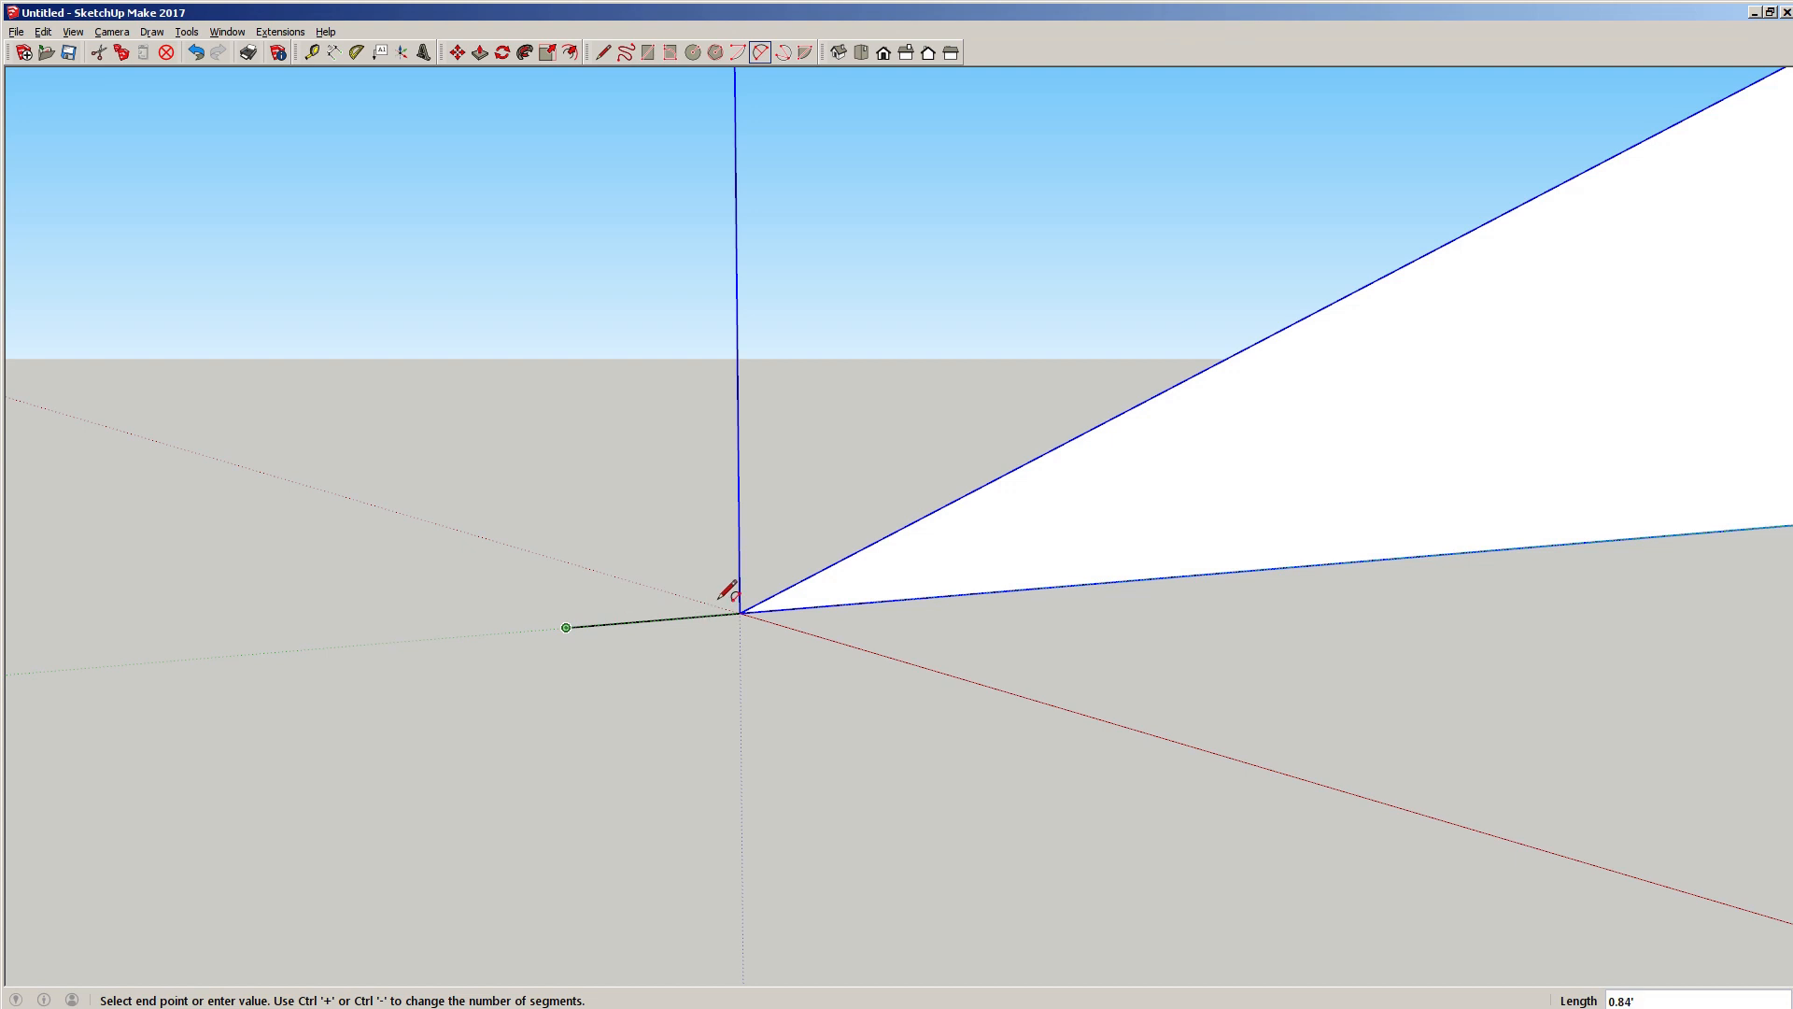
{"action": "left_click", "coordinate": [857, 540]}
{"action": "key", "text": "Escape"}
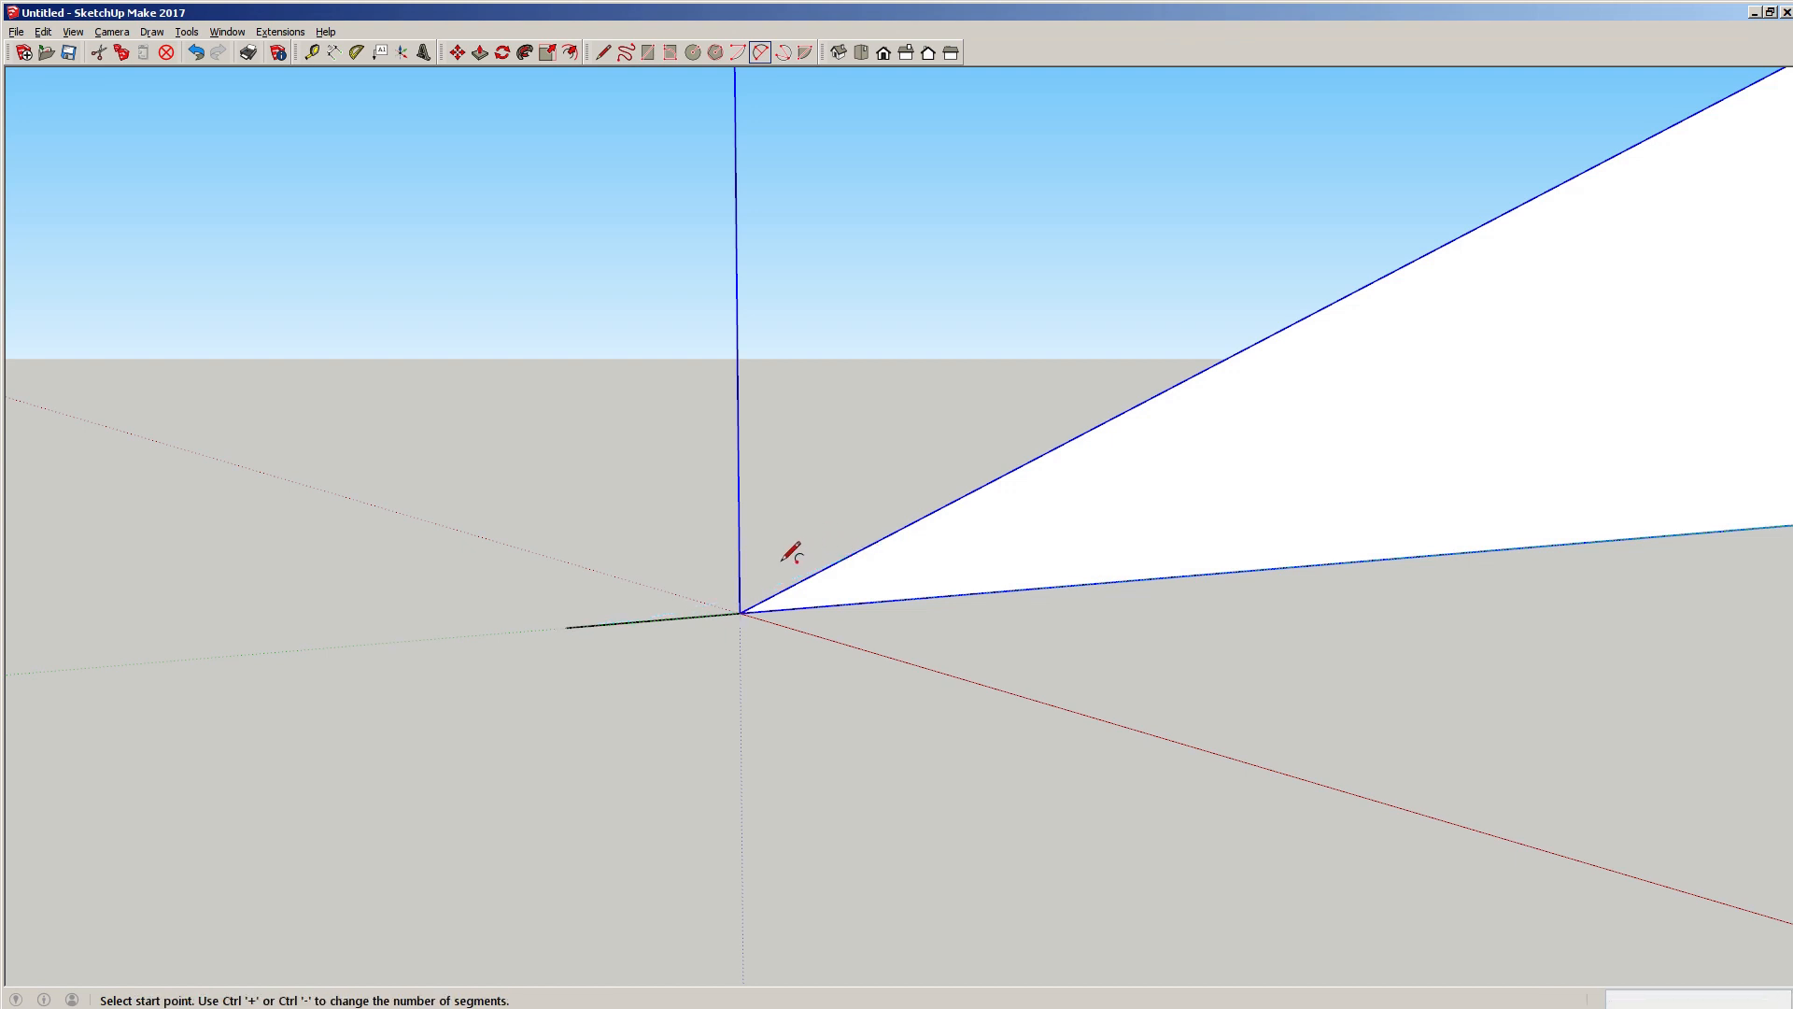
Draw a tangent 2-point arc from the short line's free end to the lower part of the triangle's sloping edge.
{"action": "scroll", "coordinate": [718, 591], "scroll_direction": "up", "scroll_amount": 3}
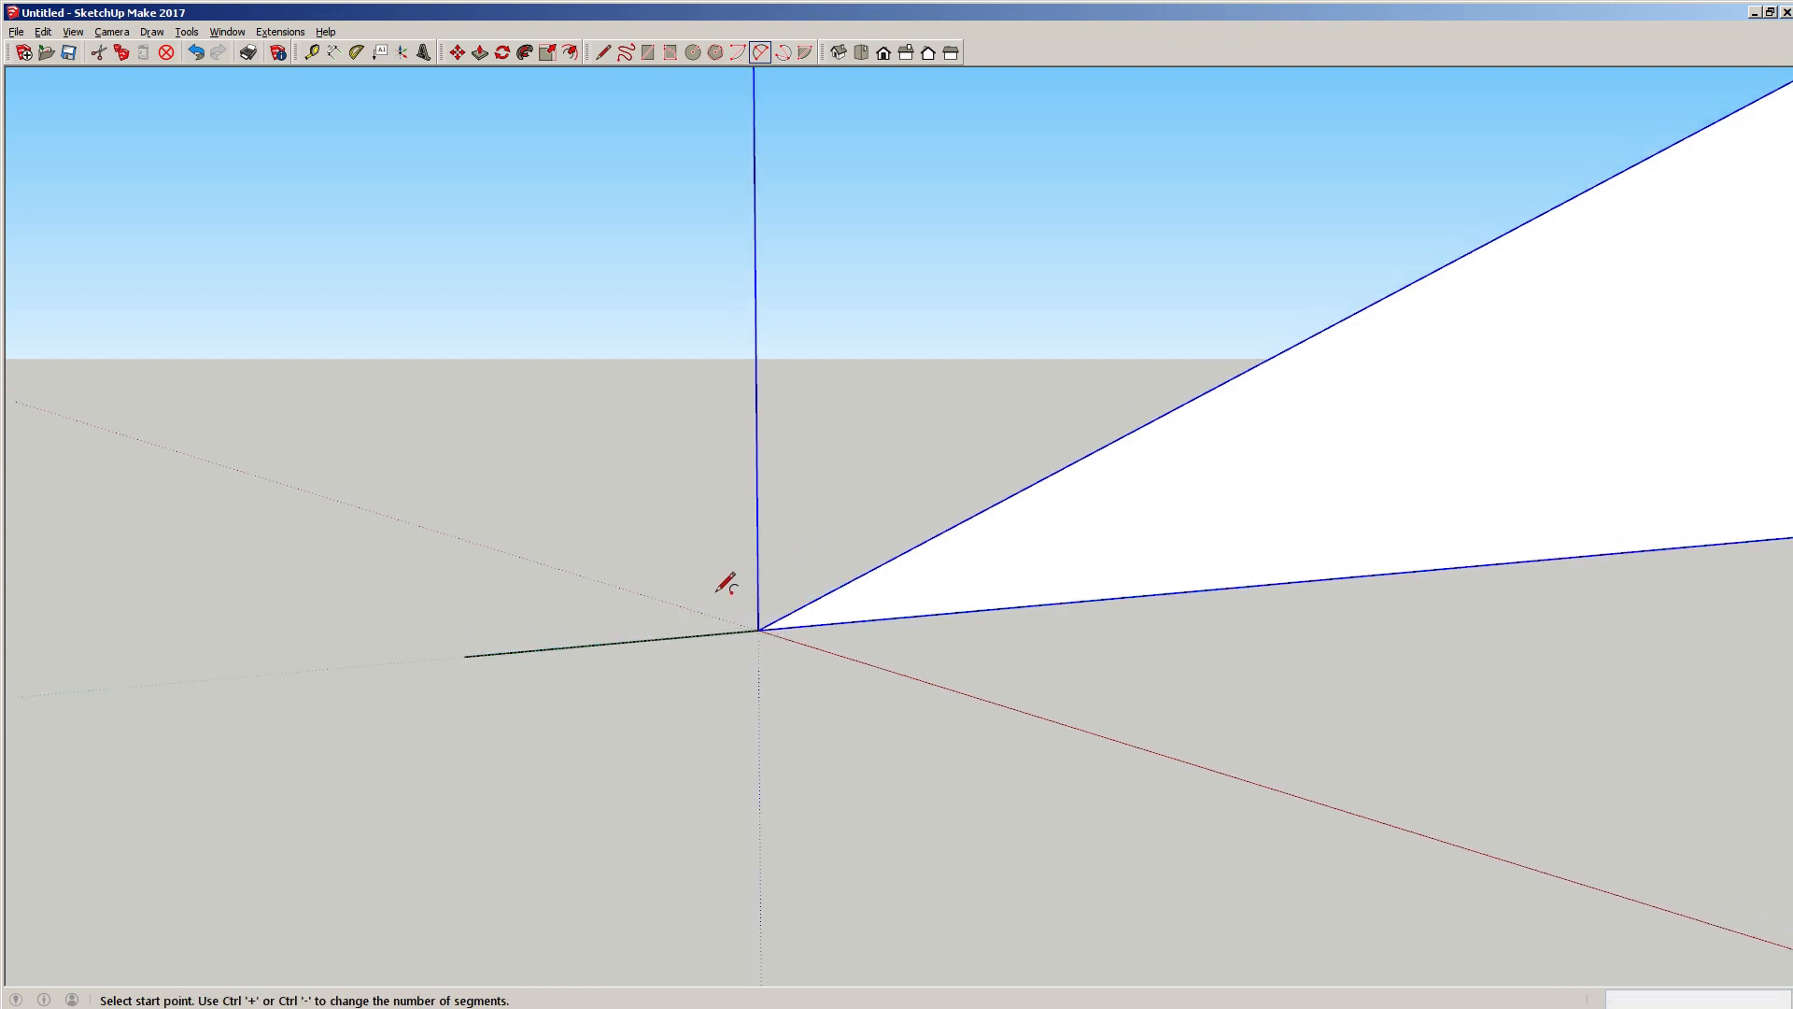
{"action": "left_click", "coordinate": [463, 656]}
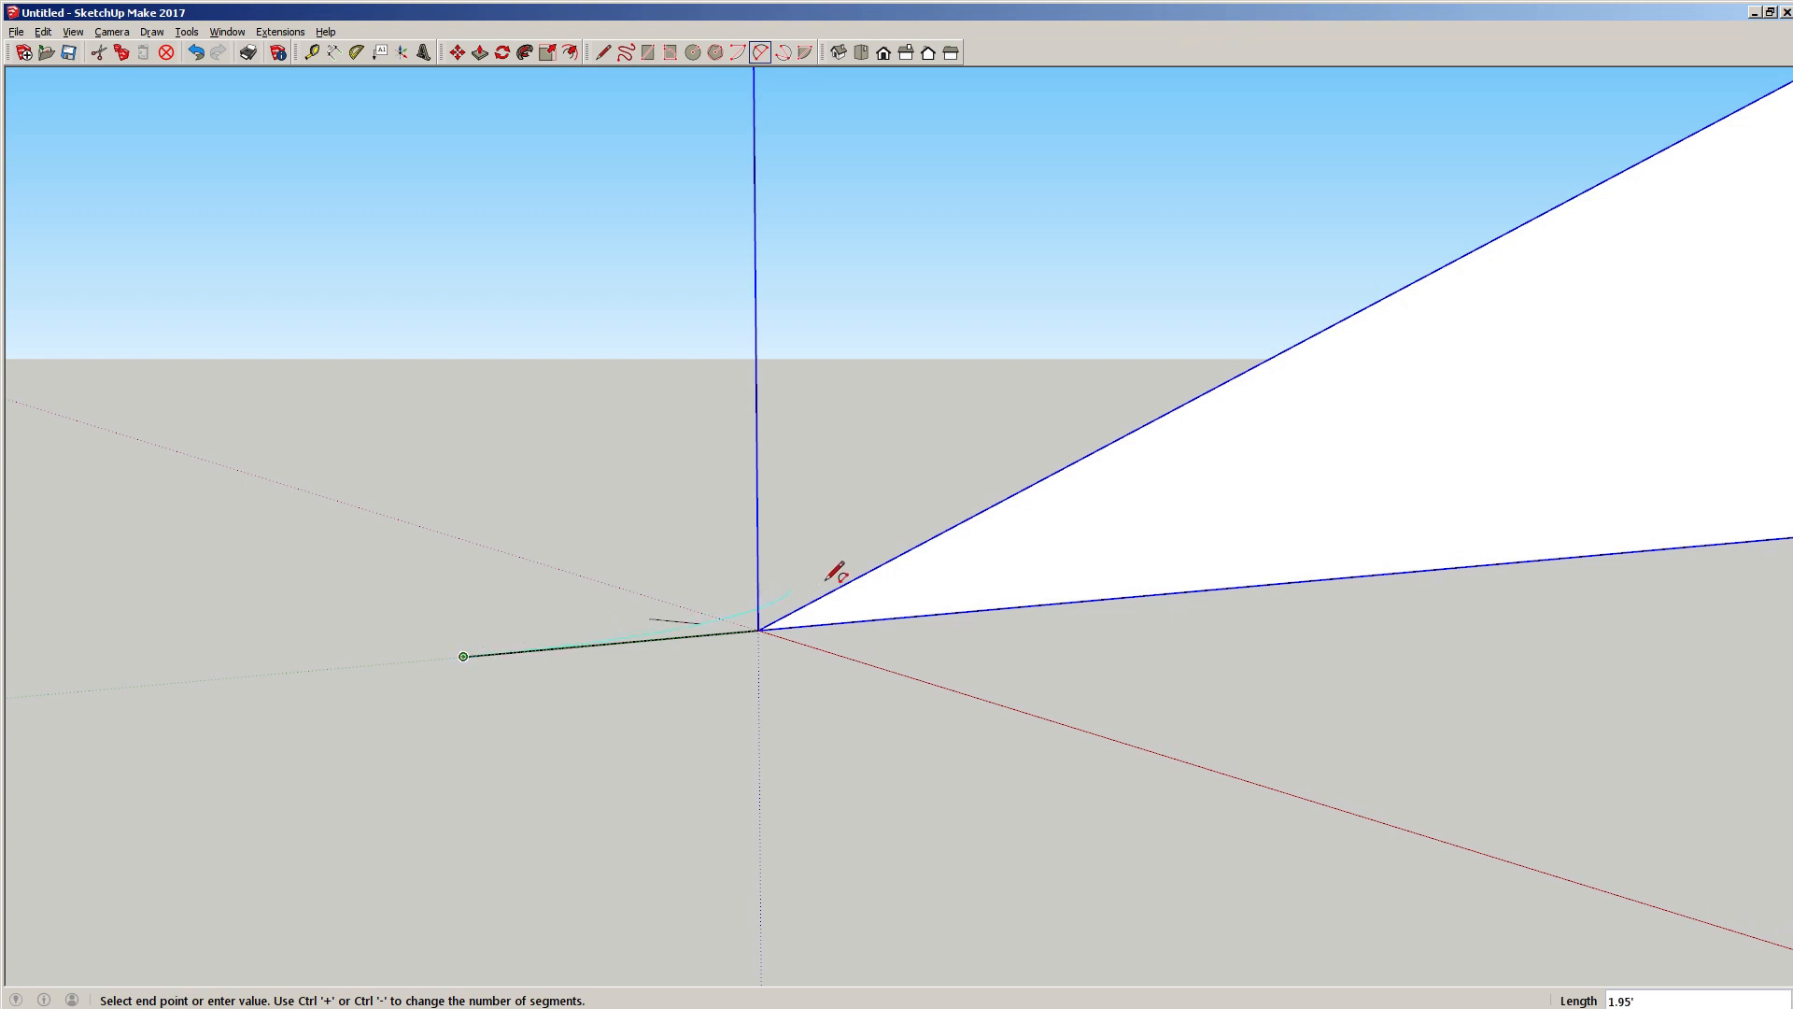
{"action": "left_click", "coordinate": [927, 539]}
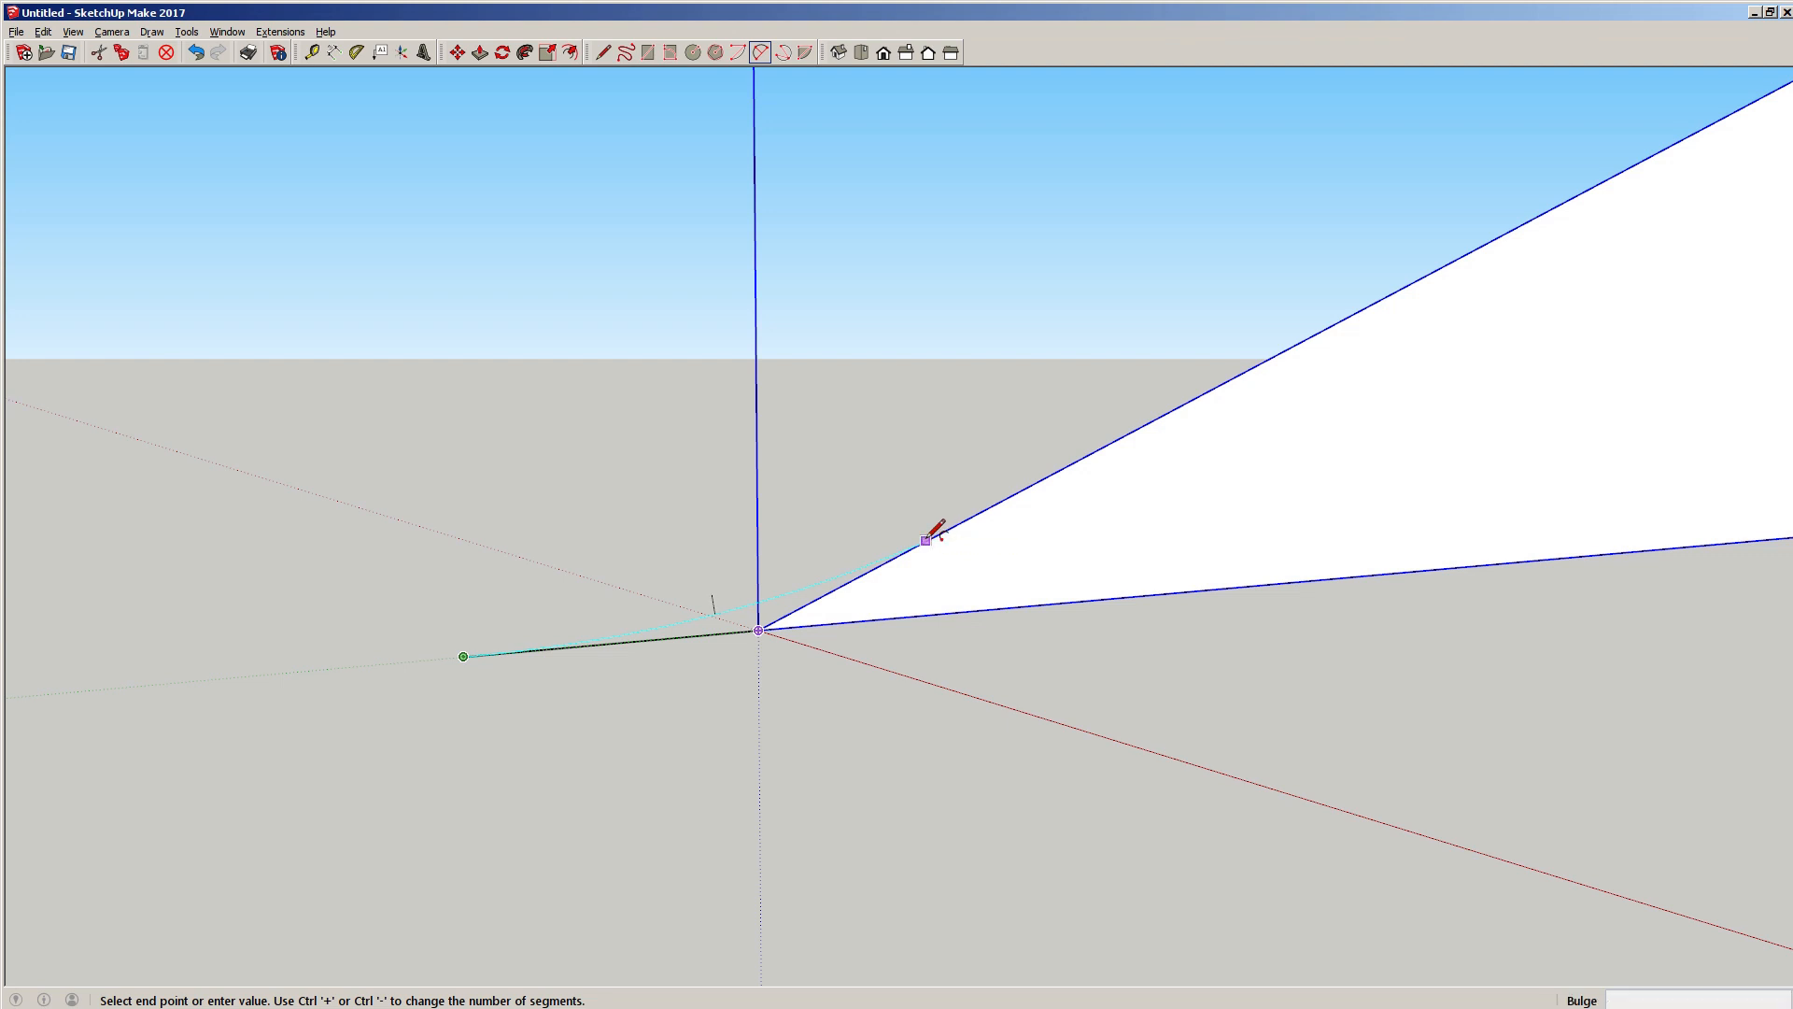
{"action": "left_click", "coordinate": [928, 539]}
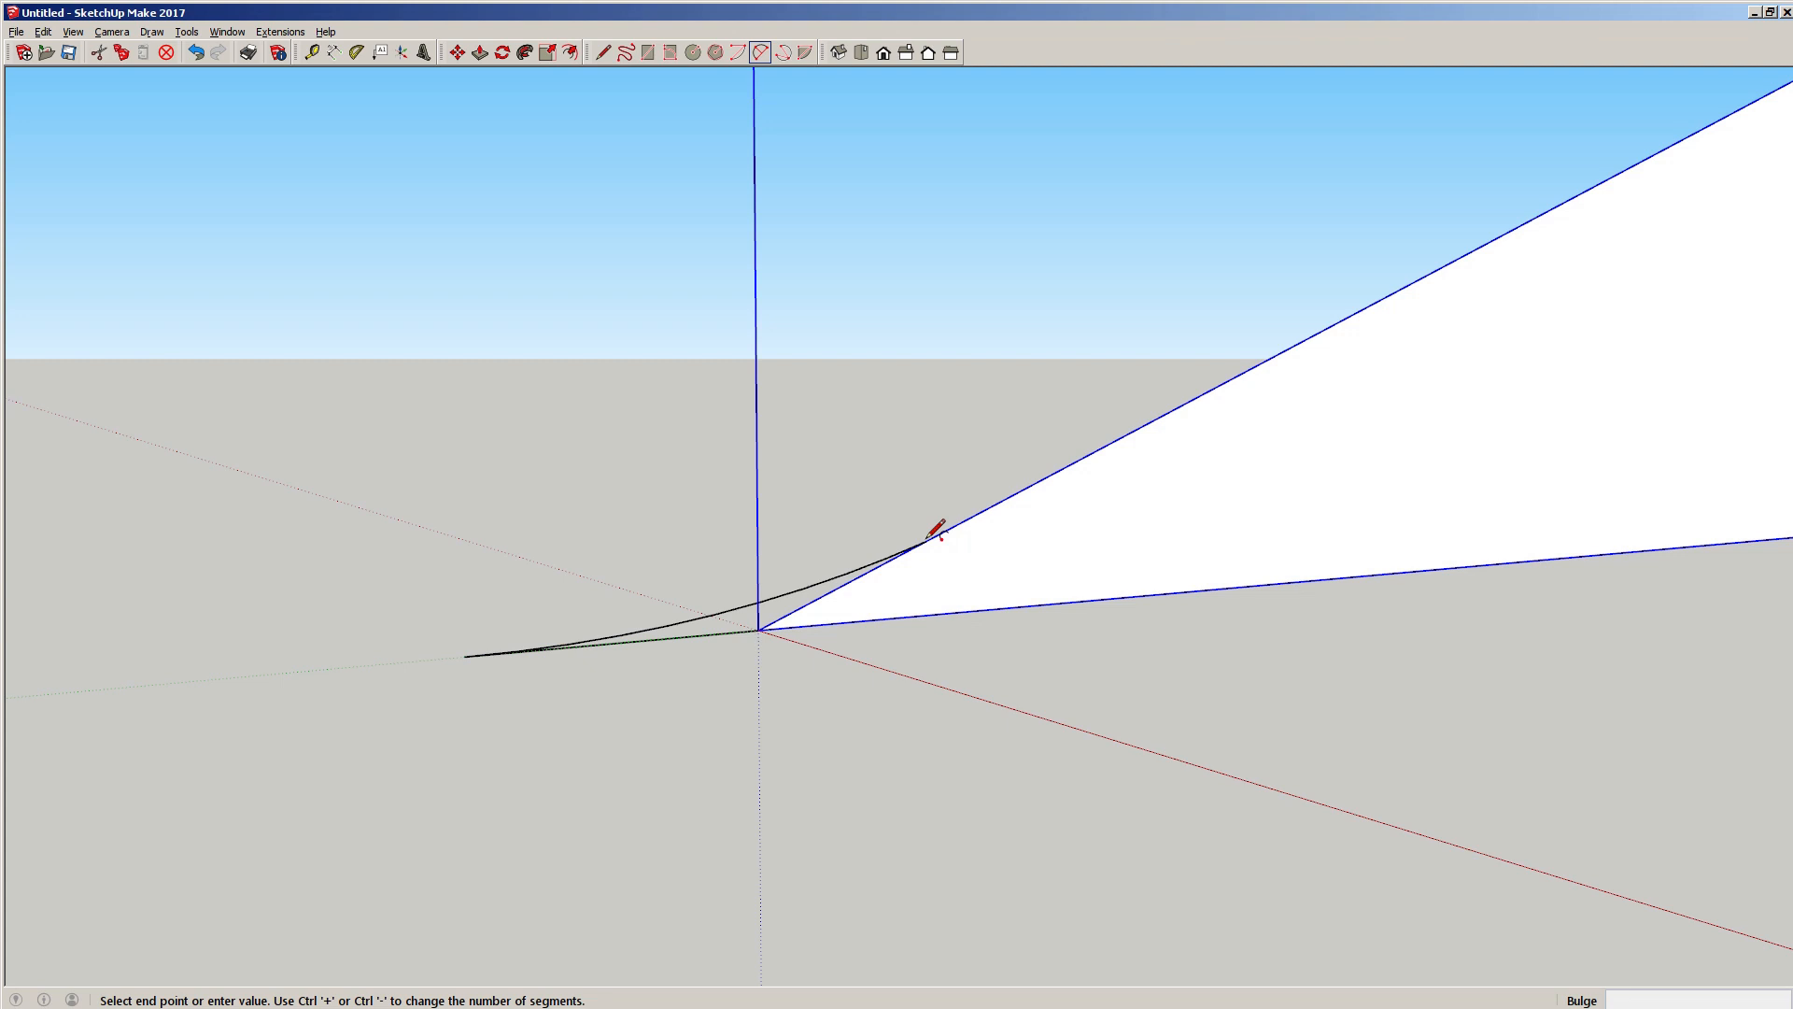
{"action": "key", "text": "l"}
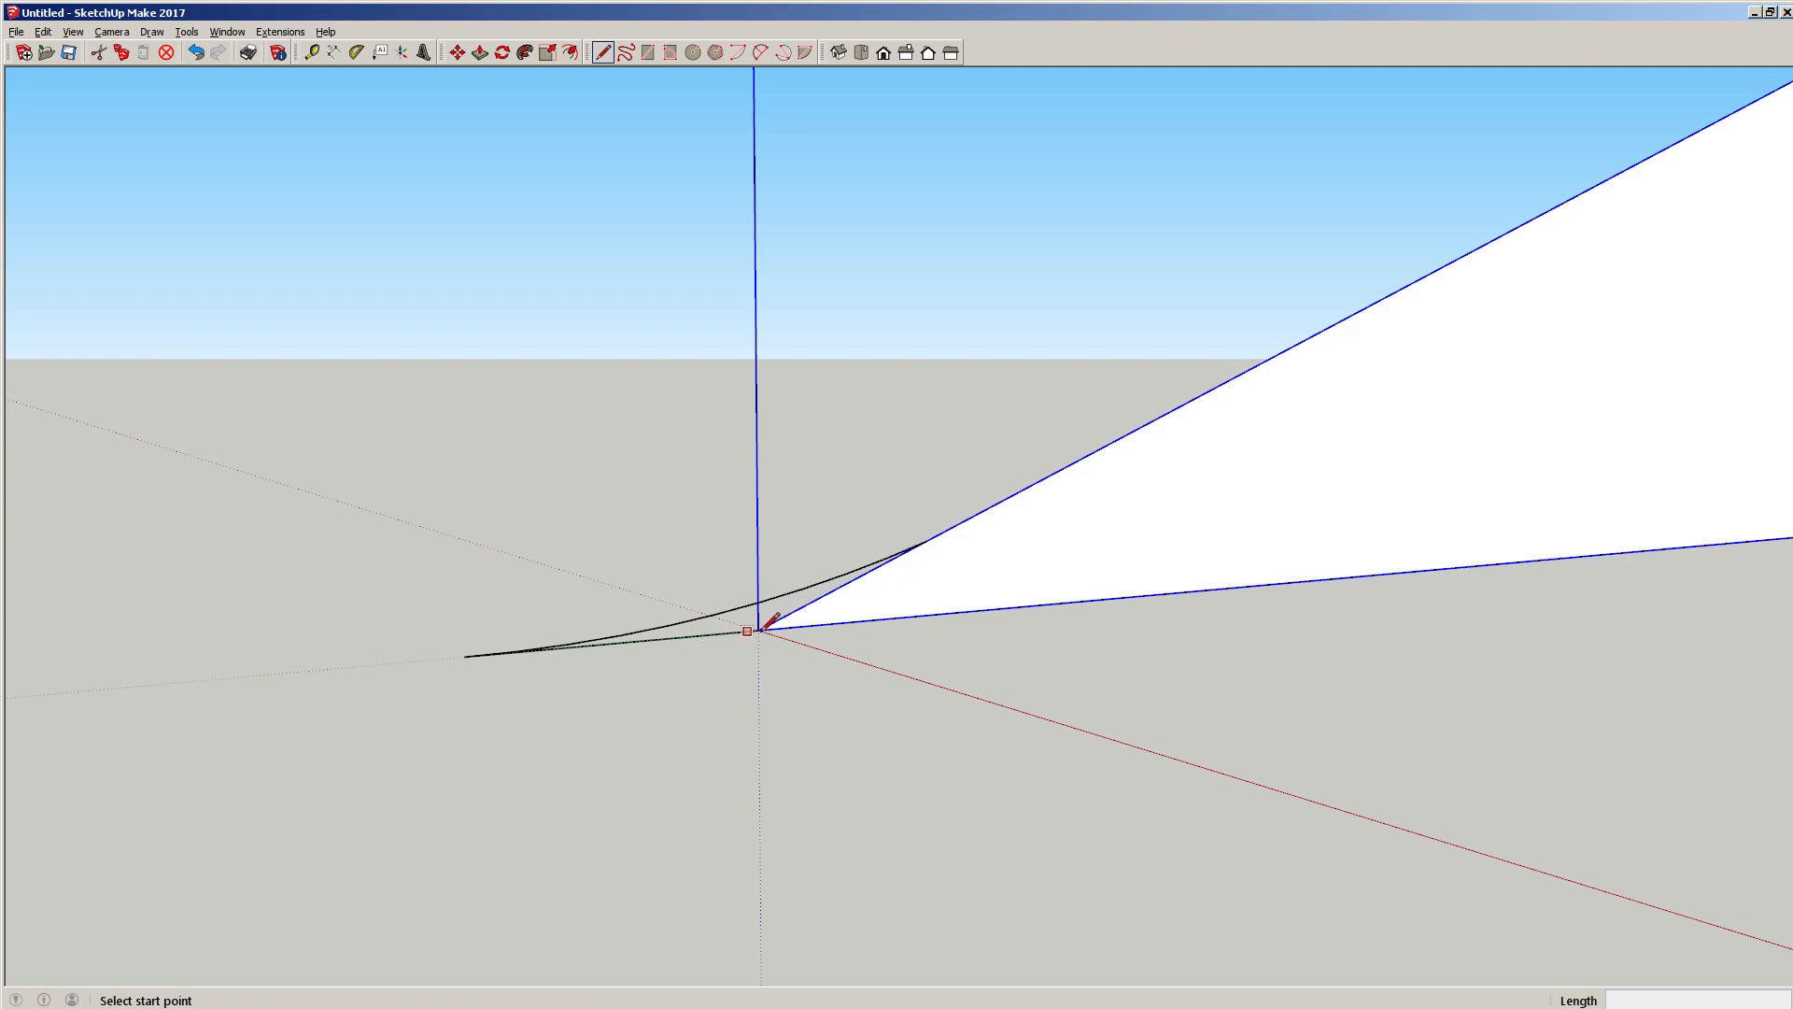
{"action": "key", "text": "space"}
Explode the triangle group and erase the short piece of its sloping edge beneath the arc.
{"action": "middle_click_drag", "start_coordinate": [878, 590], "coordinate": [773, 601]}
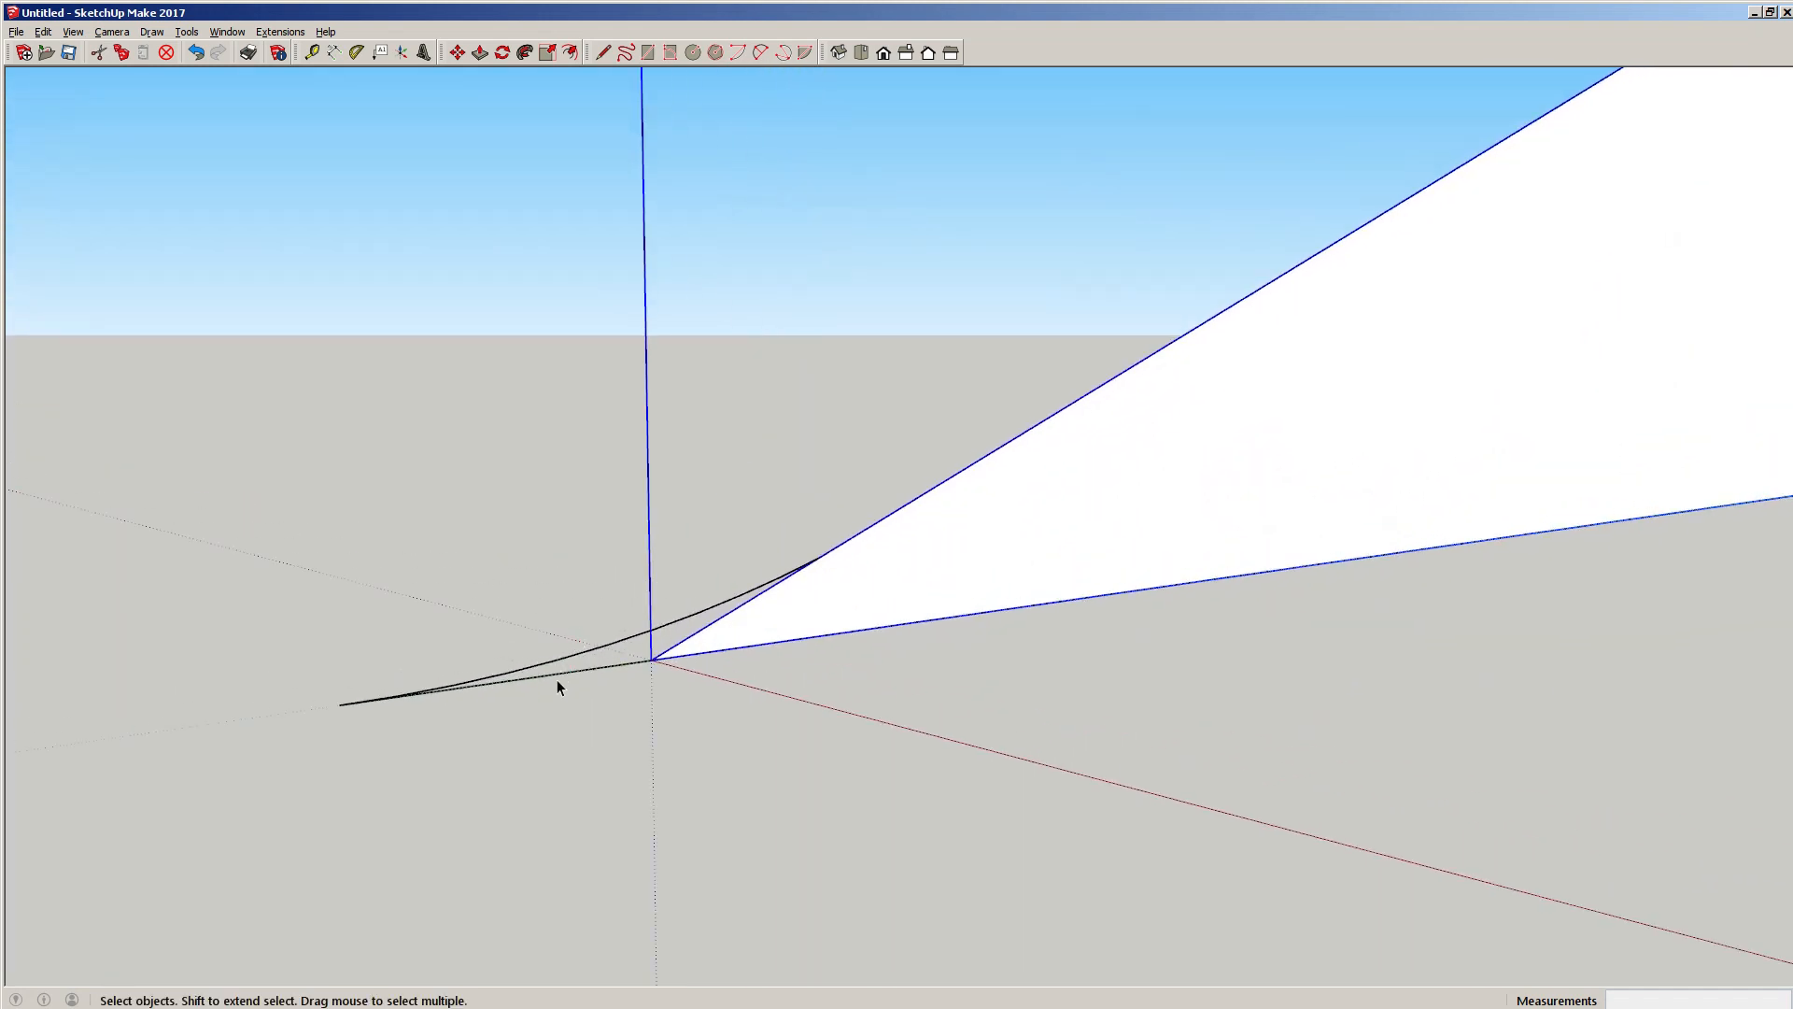
{"action": "left_click_drag", "start_coordinate": [344, 632], "coordinate": [310, 618]}
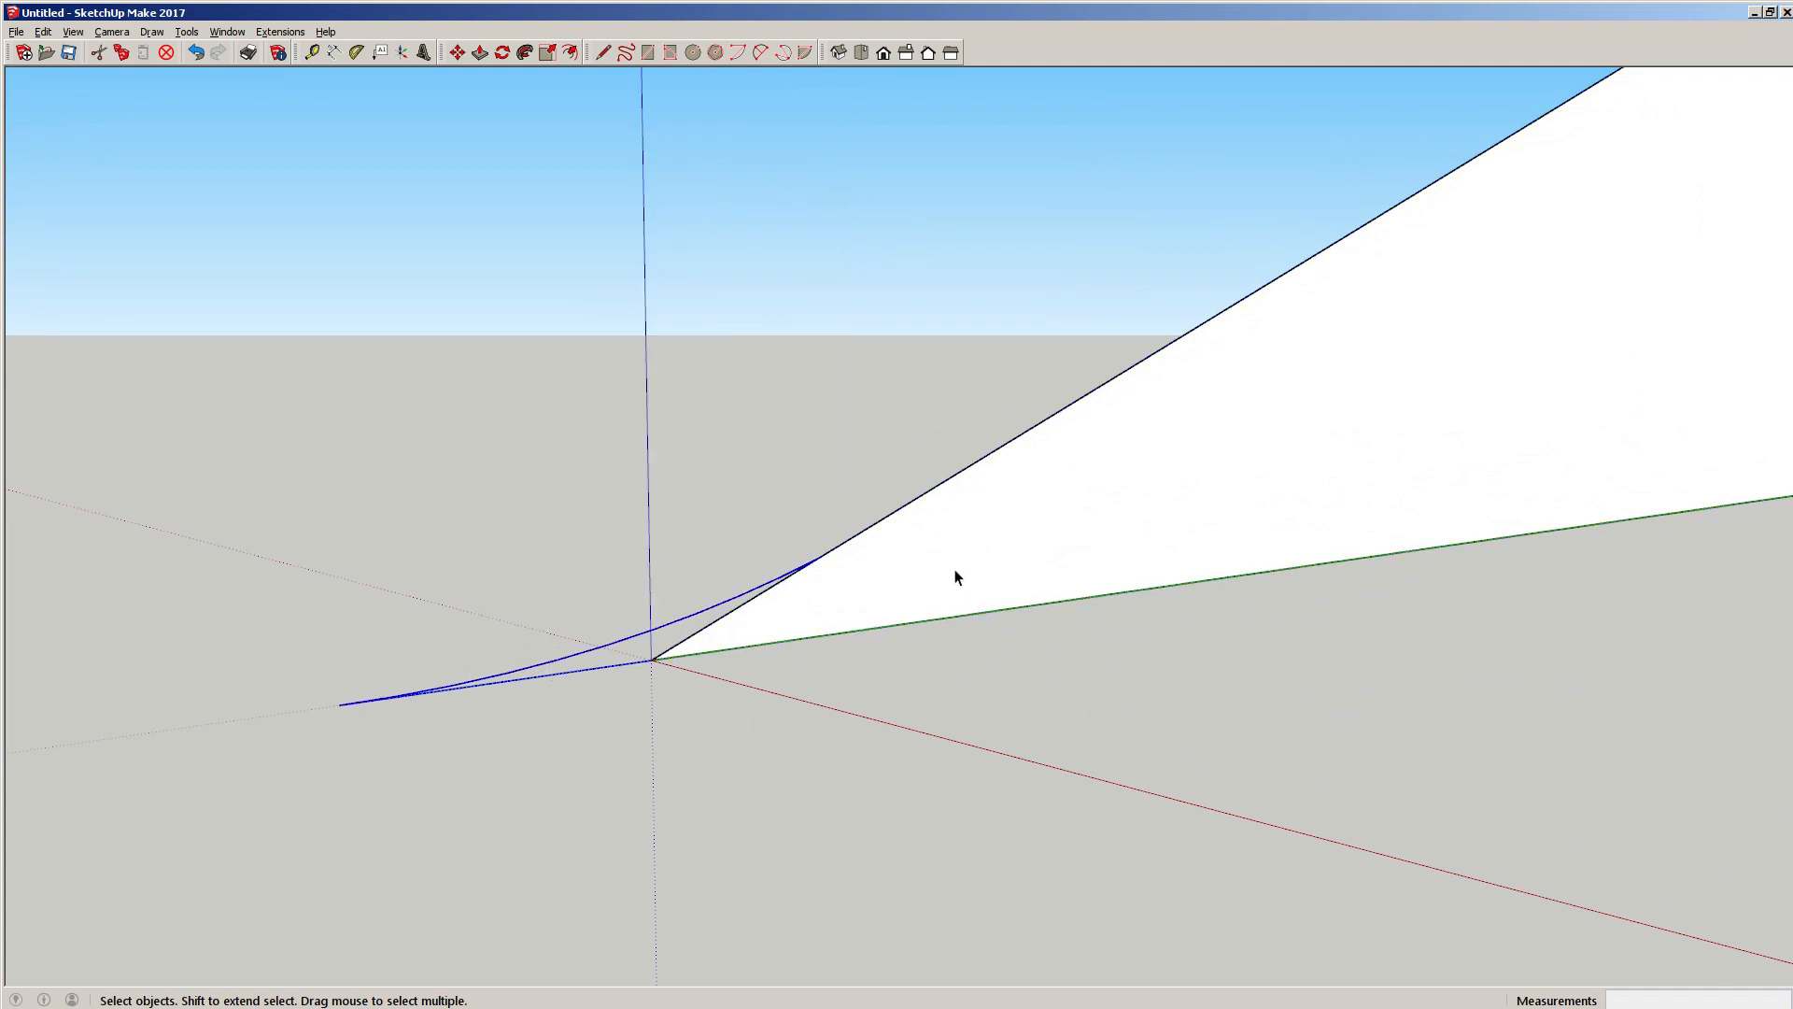
{"action": "left_click", "coordinate": [919, 740]}
{"action": "right_click", "coordinate": [962, 546]}
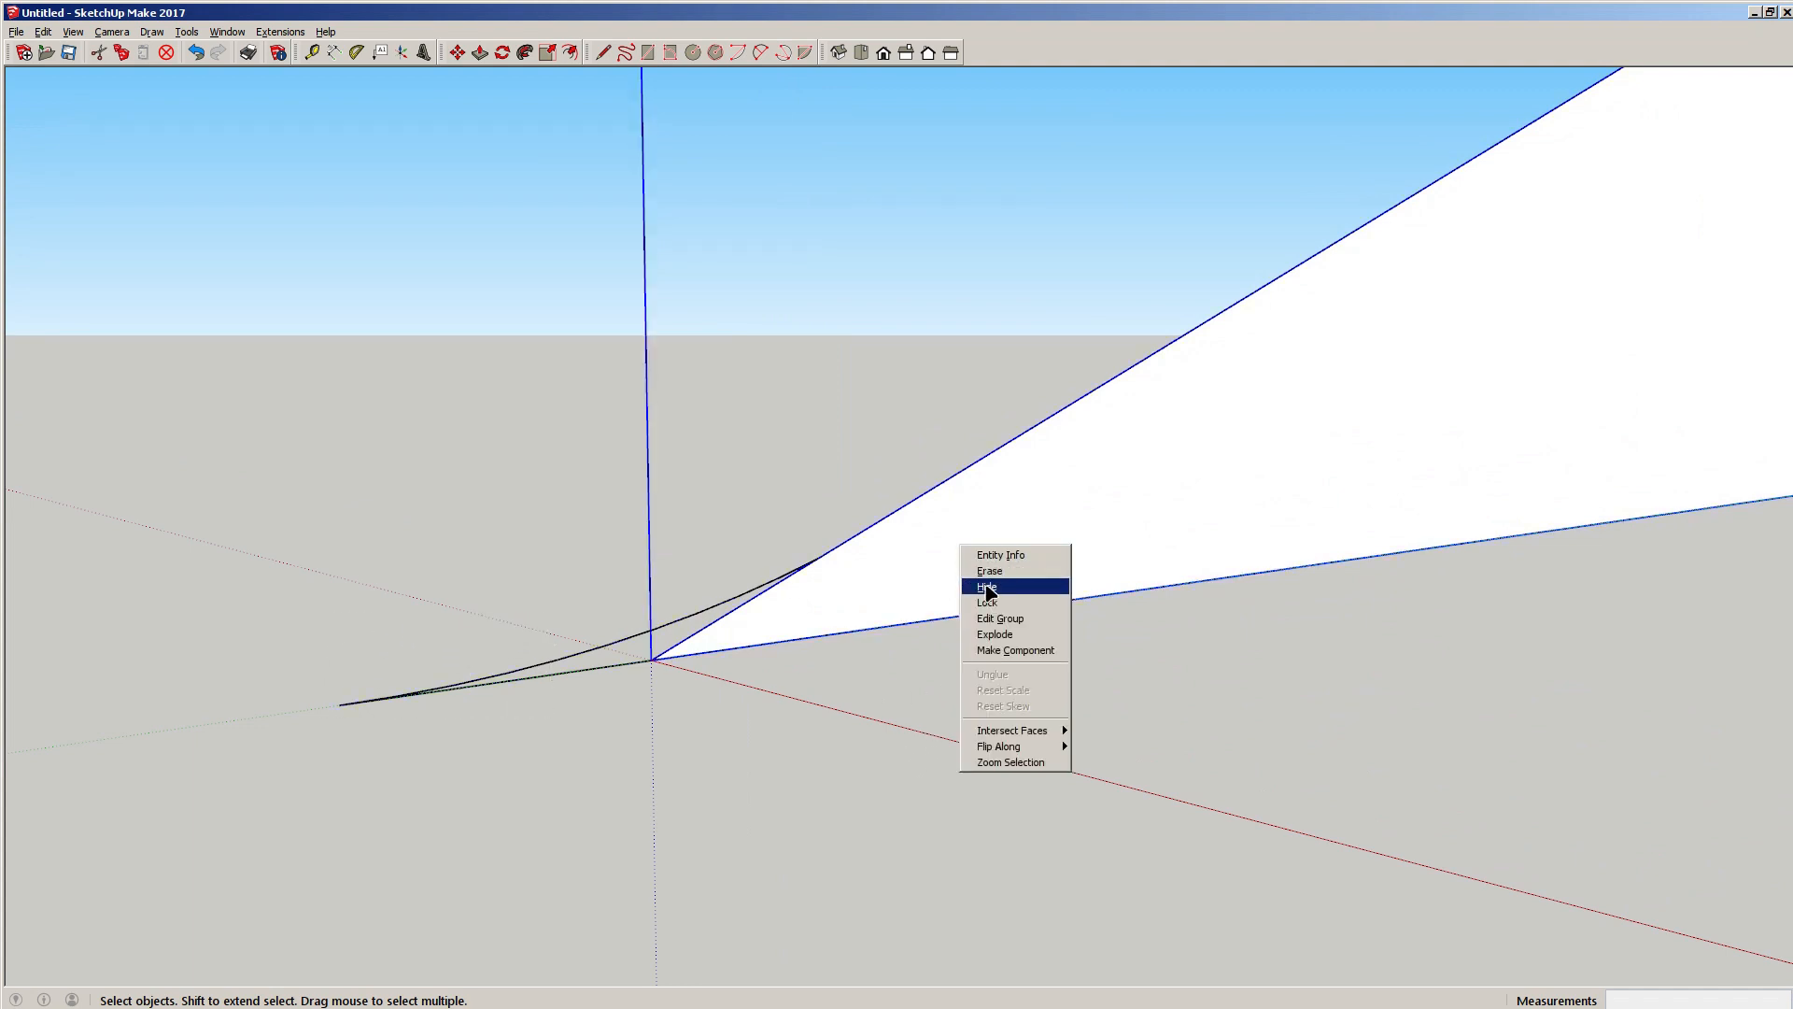
{"action": "left_click", "coordinate": [992, 634]}
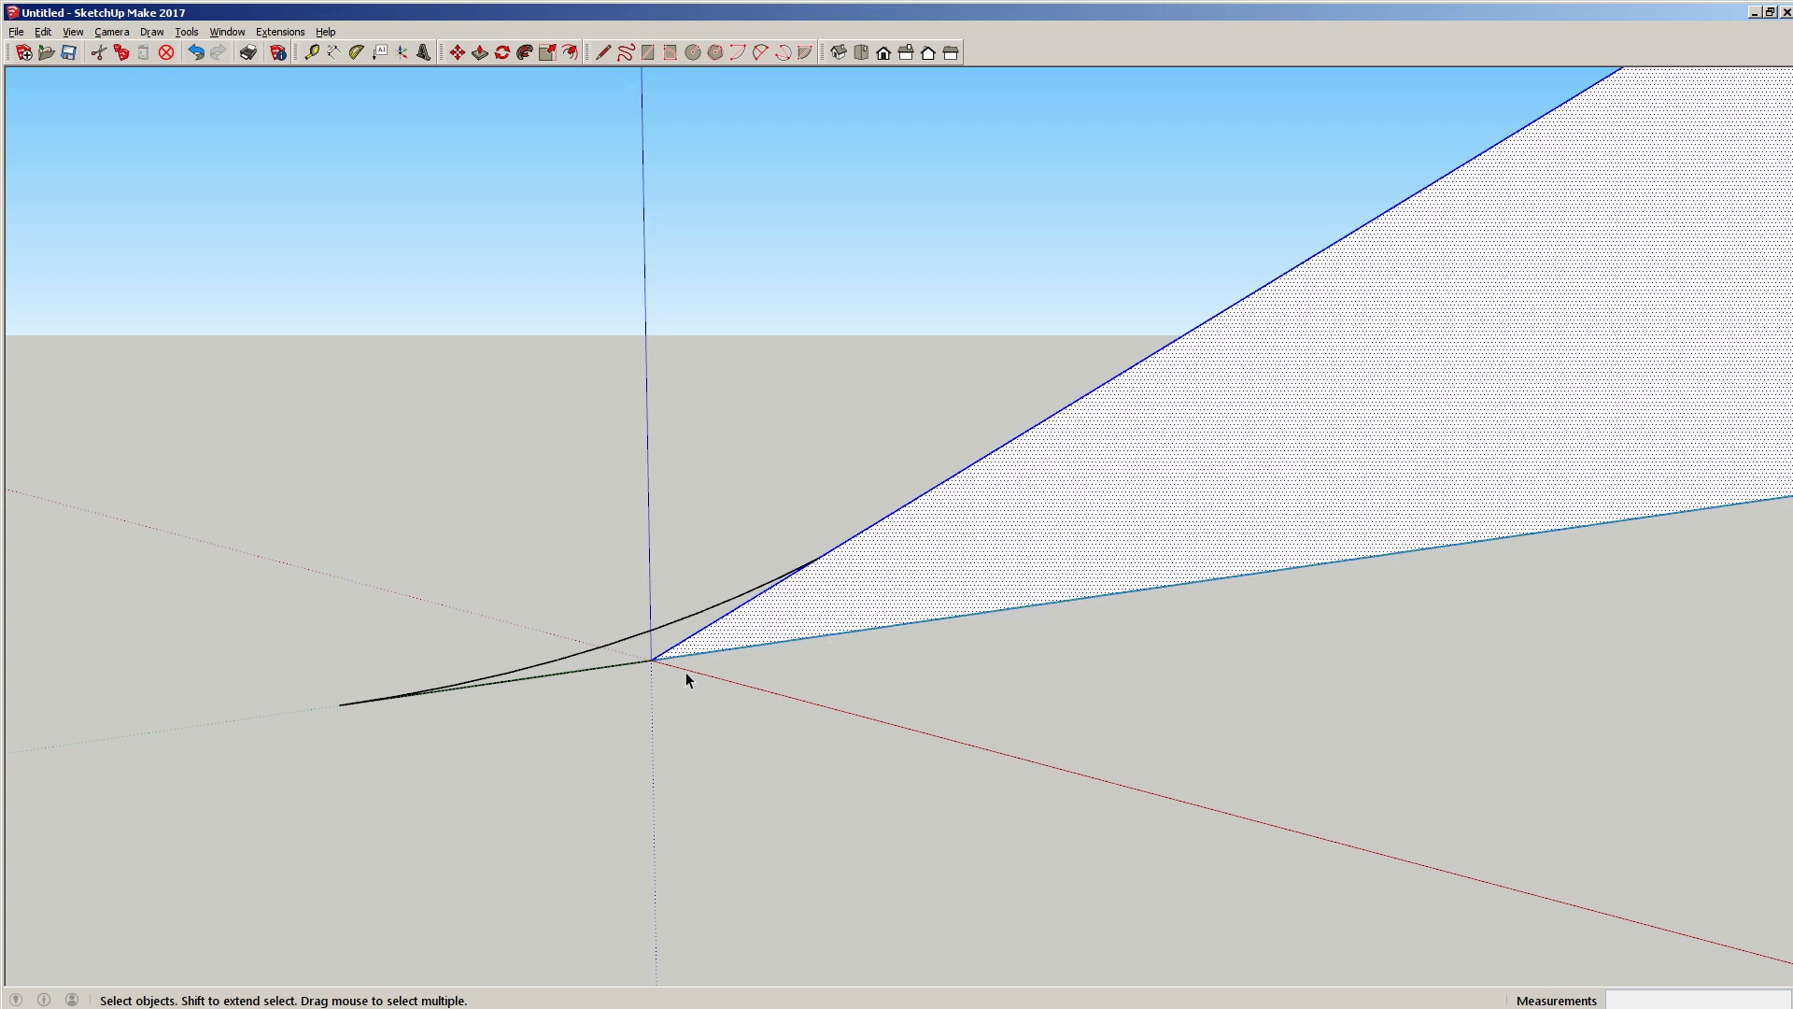
{"action": "left_click", "coordinate": [722, 618]}
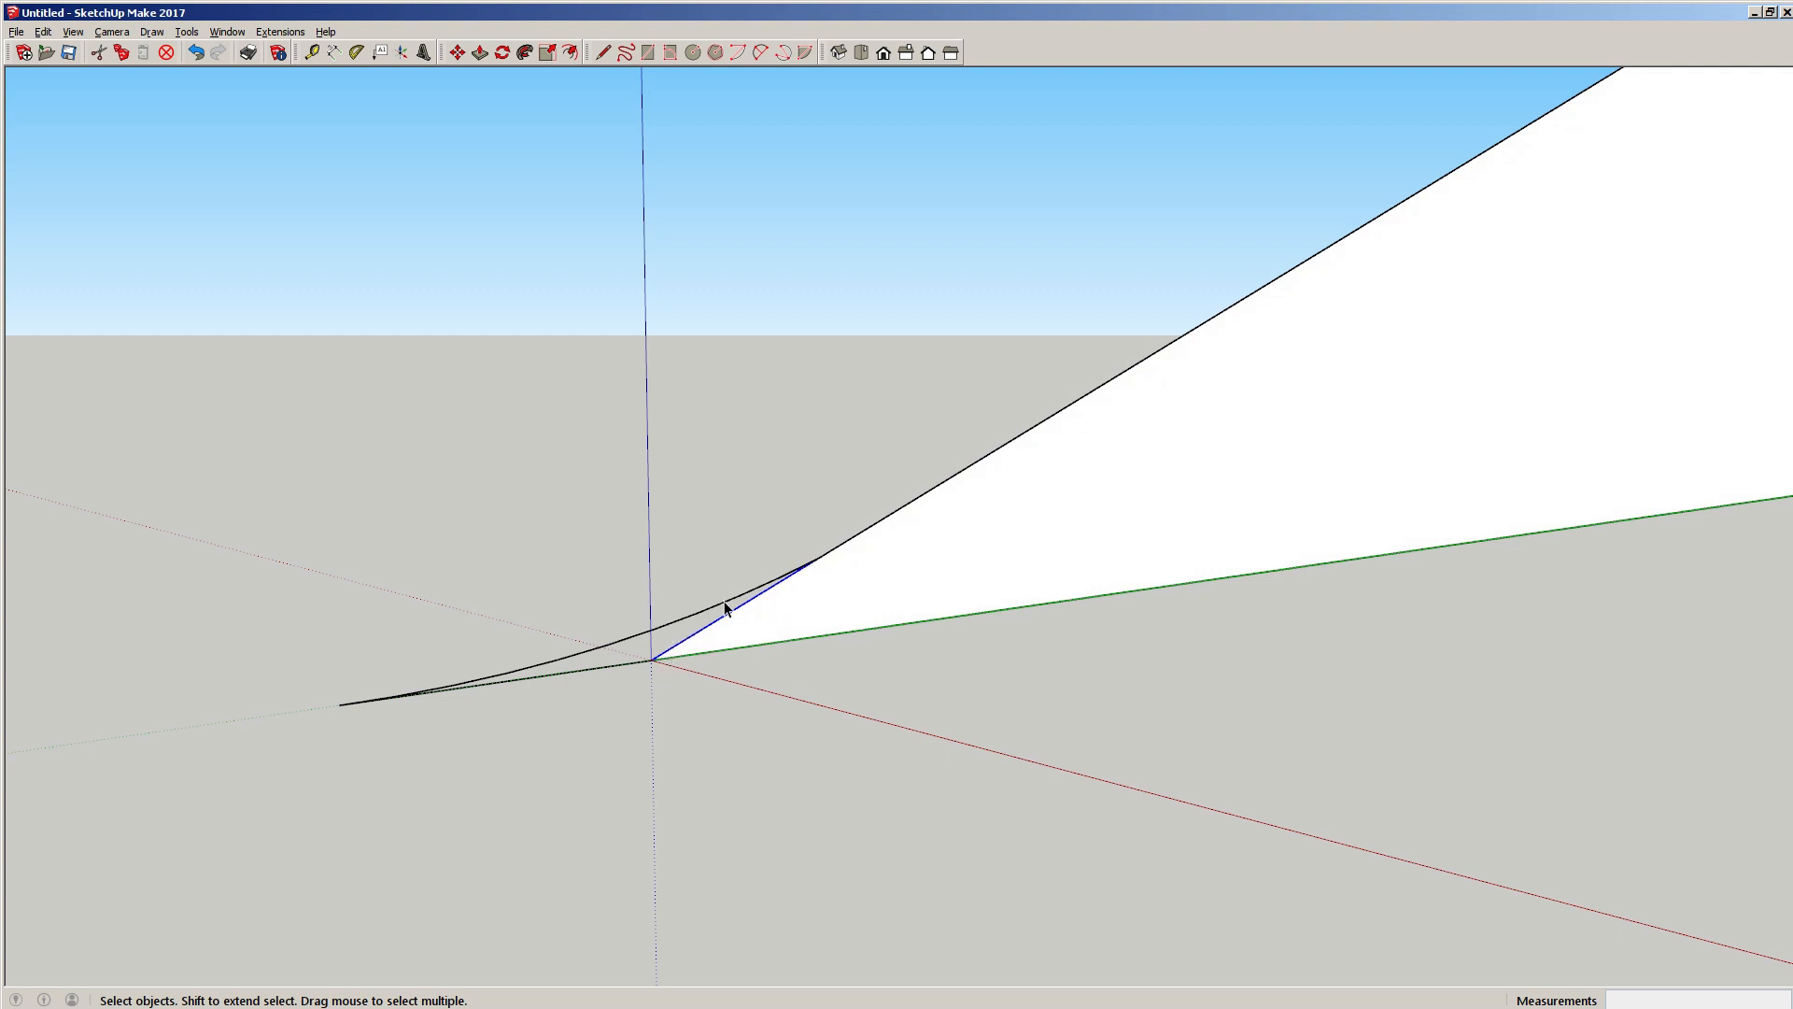
{"action": "key", "text": "Delete"}
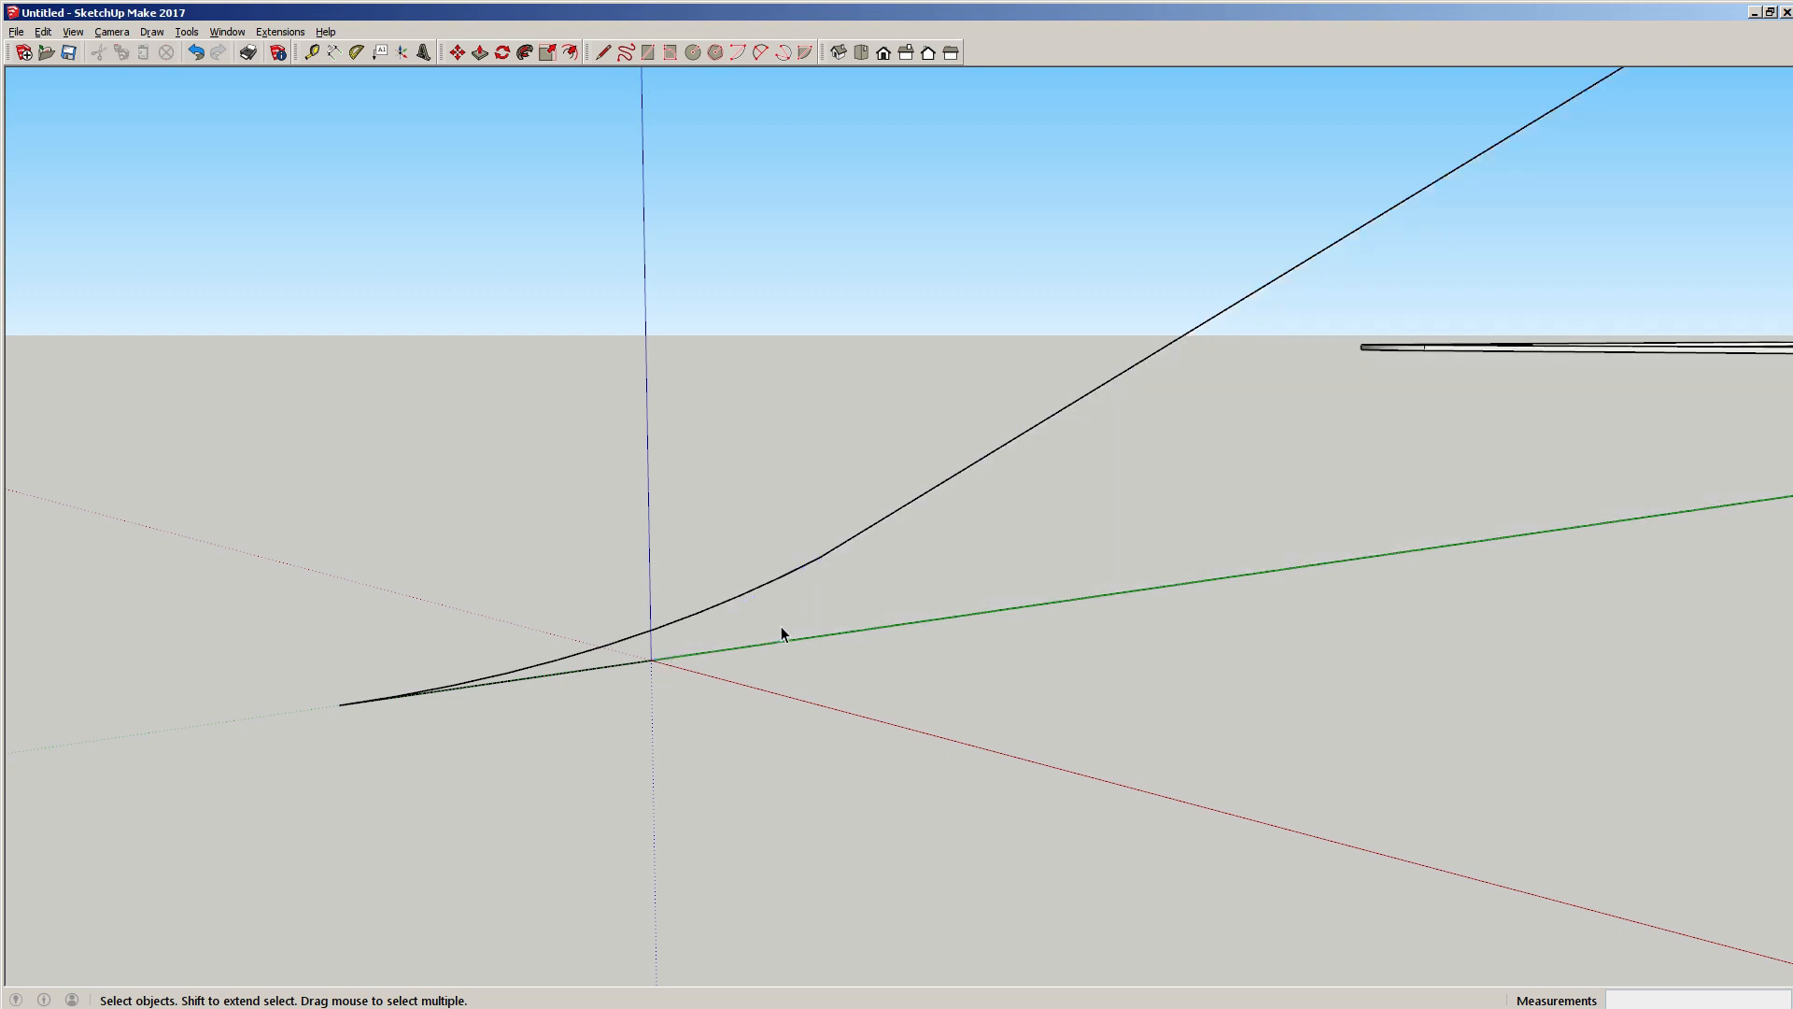
Draw a diagonal line from the lower back corner to the sloping edge to rebuild the profile's faces.
{"action": "scroll", "coordinate": [850, 614], "scroll_direction": "down", "scroll_amount": 4}
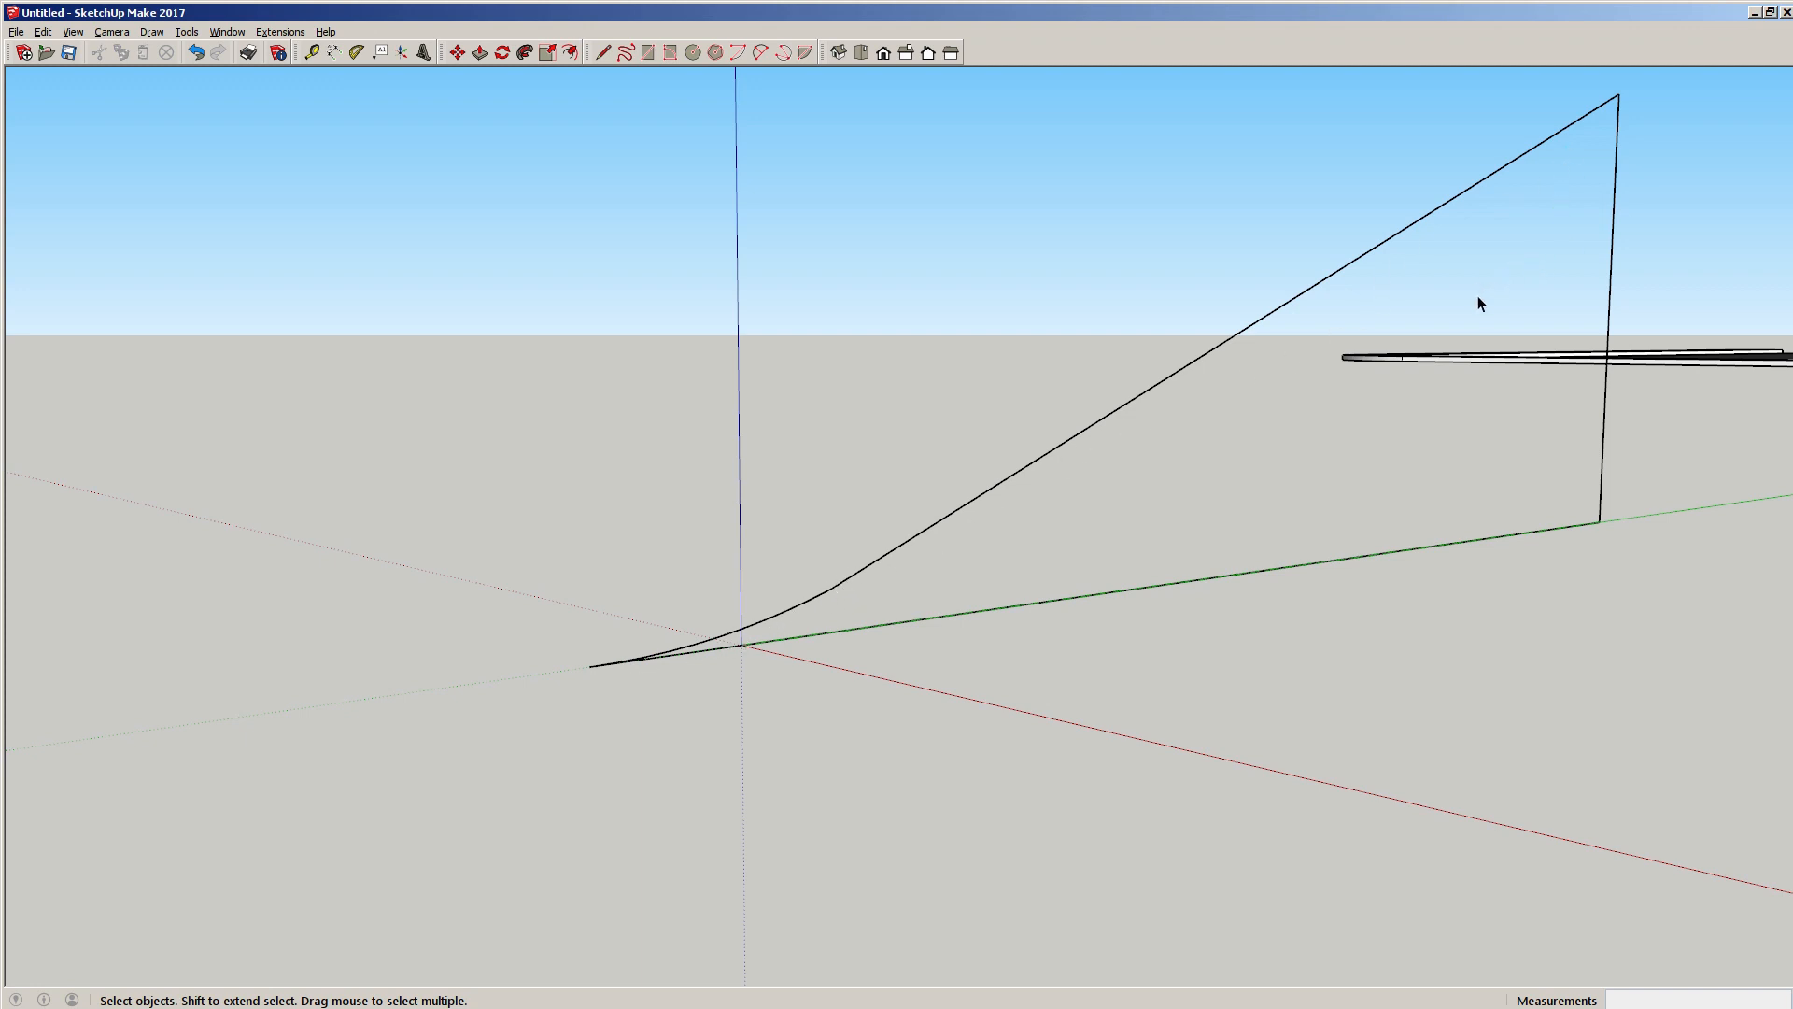
{"action": "key", "text": "l"}
{"action": "left_click", "coordinate": [1599, 522]}
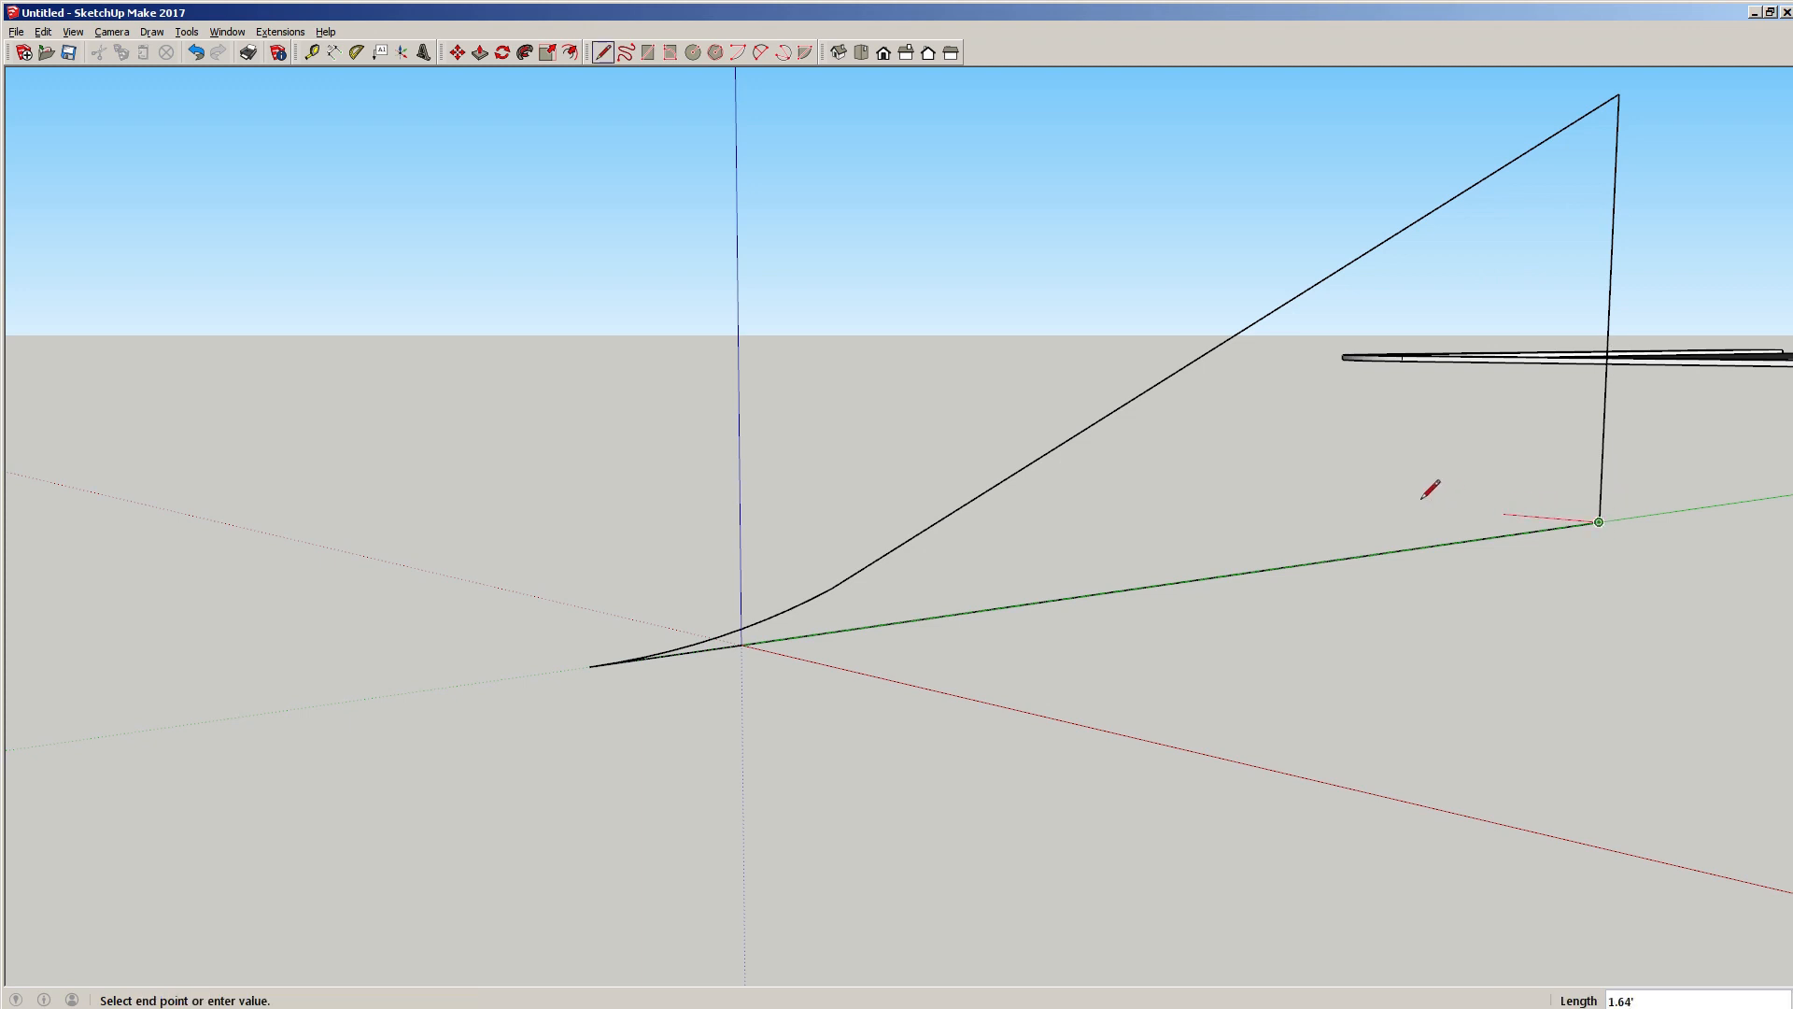
{"action": "left_click", "coordinate": [1147, 388]}
Try erasing the upper triangular face between the diagonal line and the vertical edge.
{"action": "mouse_move", "coordinate": [1002, 521]}
{"action": "middle_mouse_down"}
{"action": "mouse_move", "coordinate": [971, 533]}
{"action": "mouse_move", "coordinate": [1157, 476]}
{"action": "mouse_move", "coordinate": [1665, 504]}
{"action": "mouse_move", "coordinate": [1202, 499]}
{"action": "mouse_move", "coordinate": [980, 548]}
{"action": "mouse_move", "coordinate": [1017, 544]}
{"action": "middle_mouse_up"}
{"action": "left_click", "coordinate": [1204, 404]}
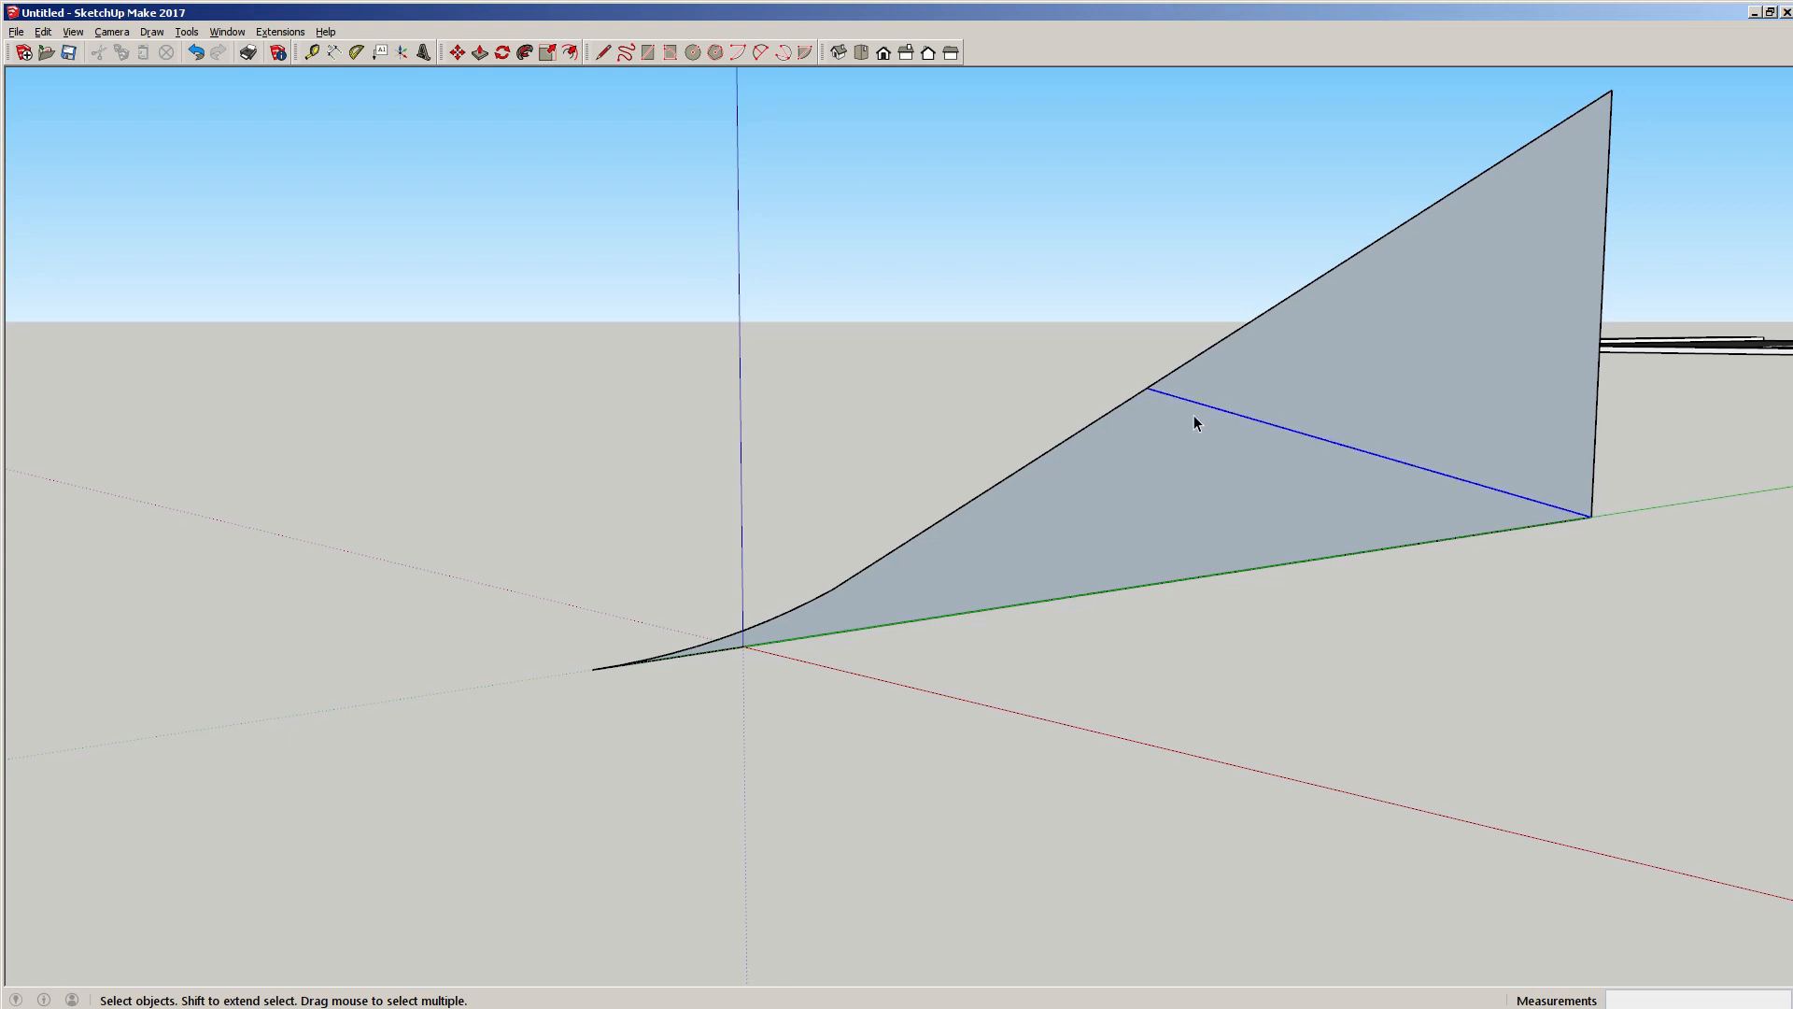
{"action": "left_click", "coordinate": [1215, 392]}
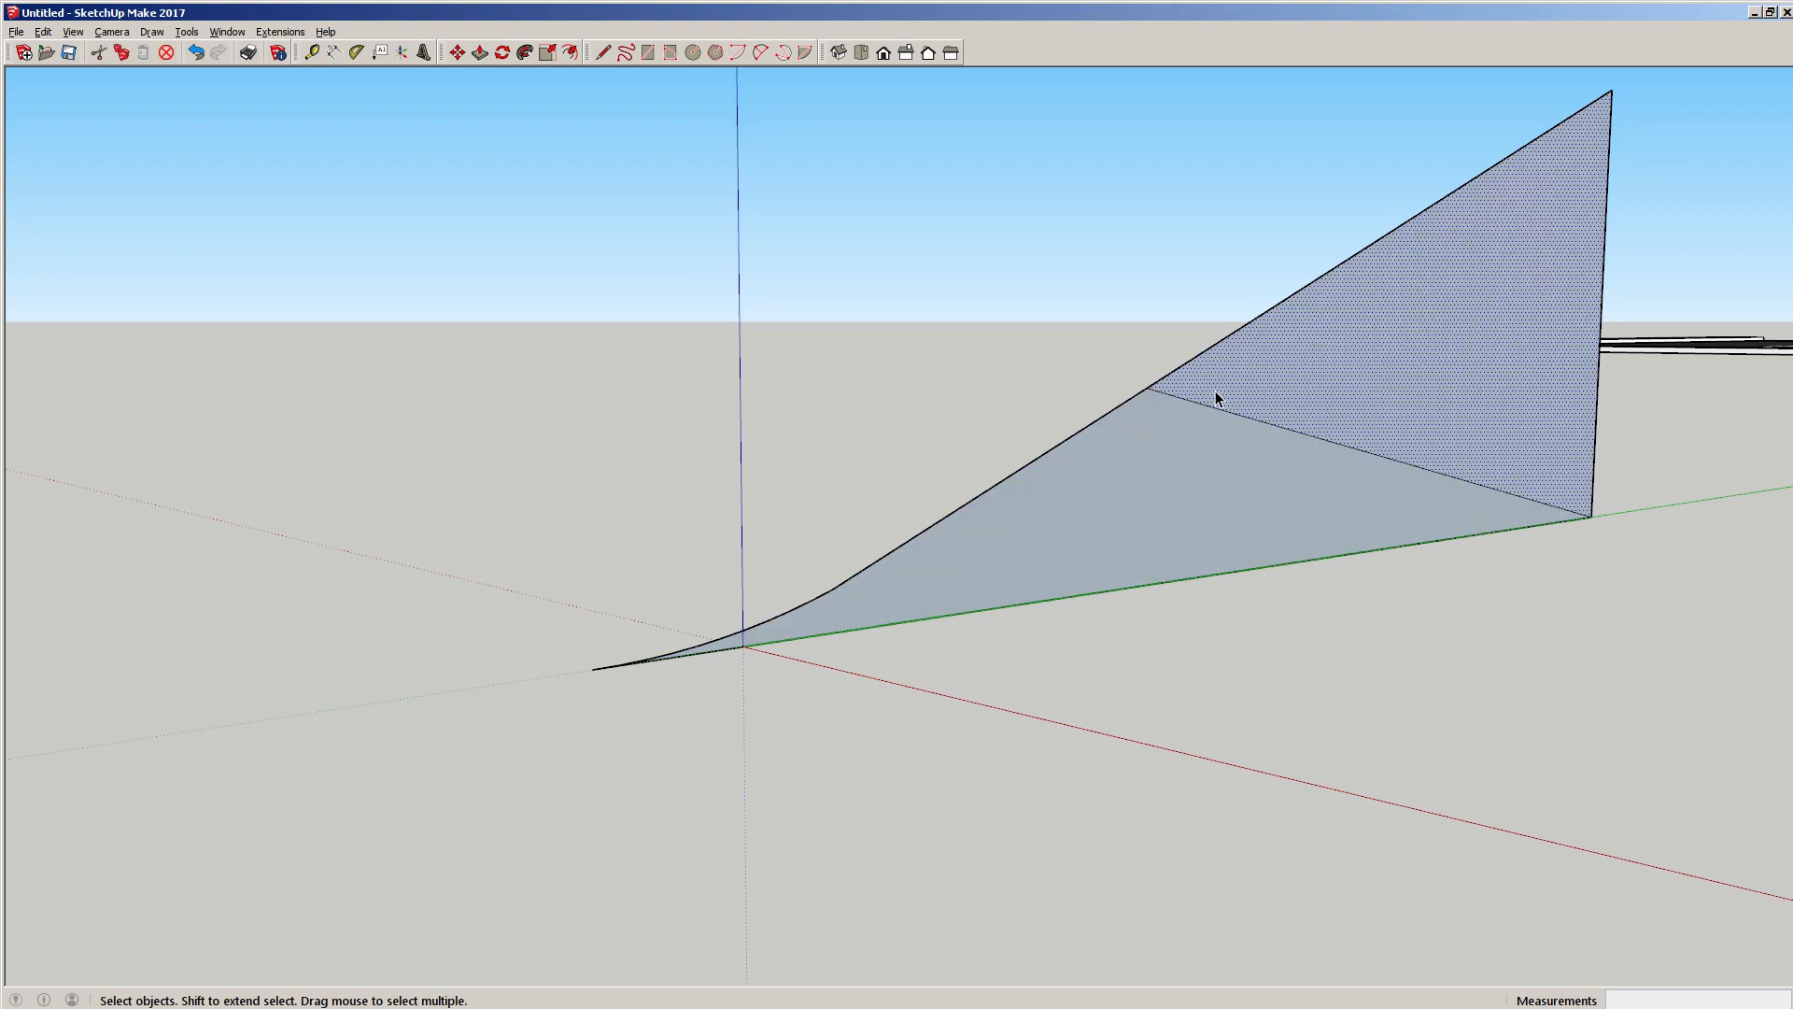
{"action": "key", "text": "Delete"}
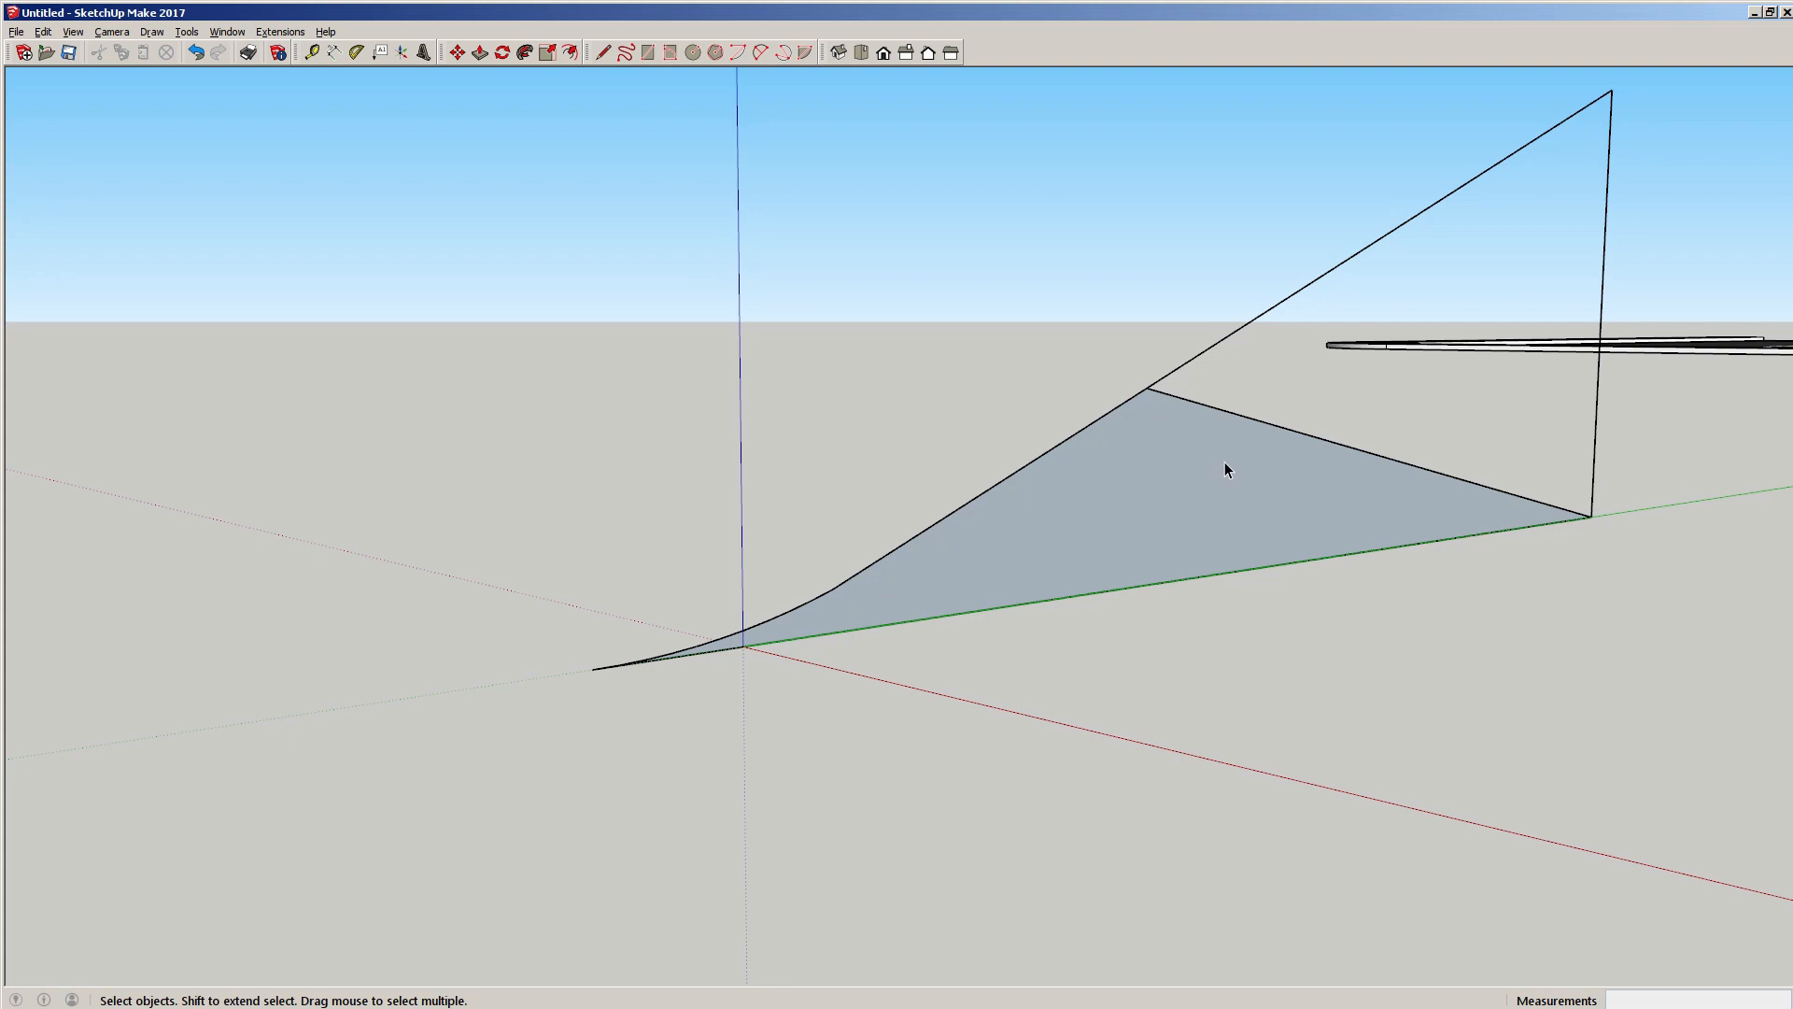
Erase the diagonal line so the ramp profile is one continuous face.
{"action": "left_click", "coordinate": [1198, 405]}
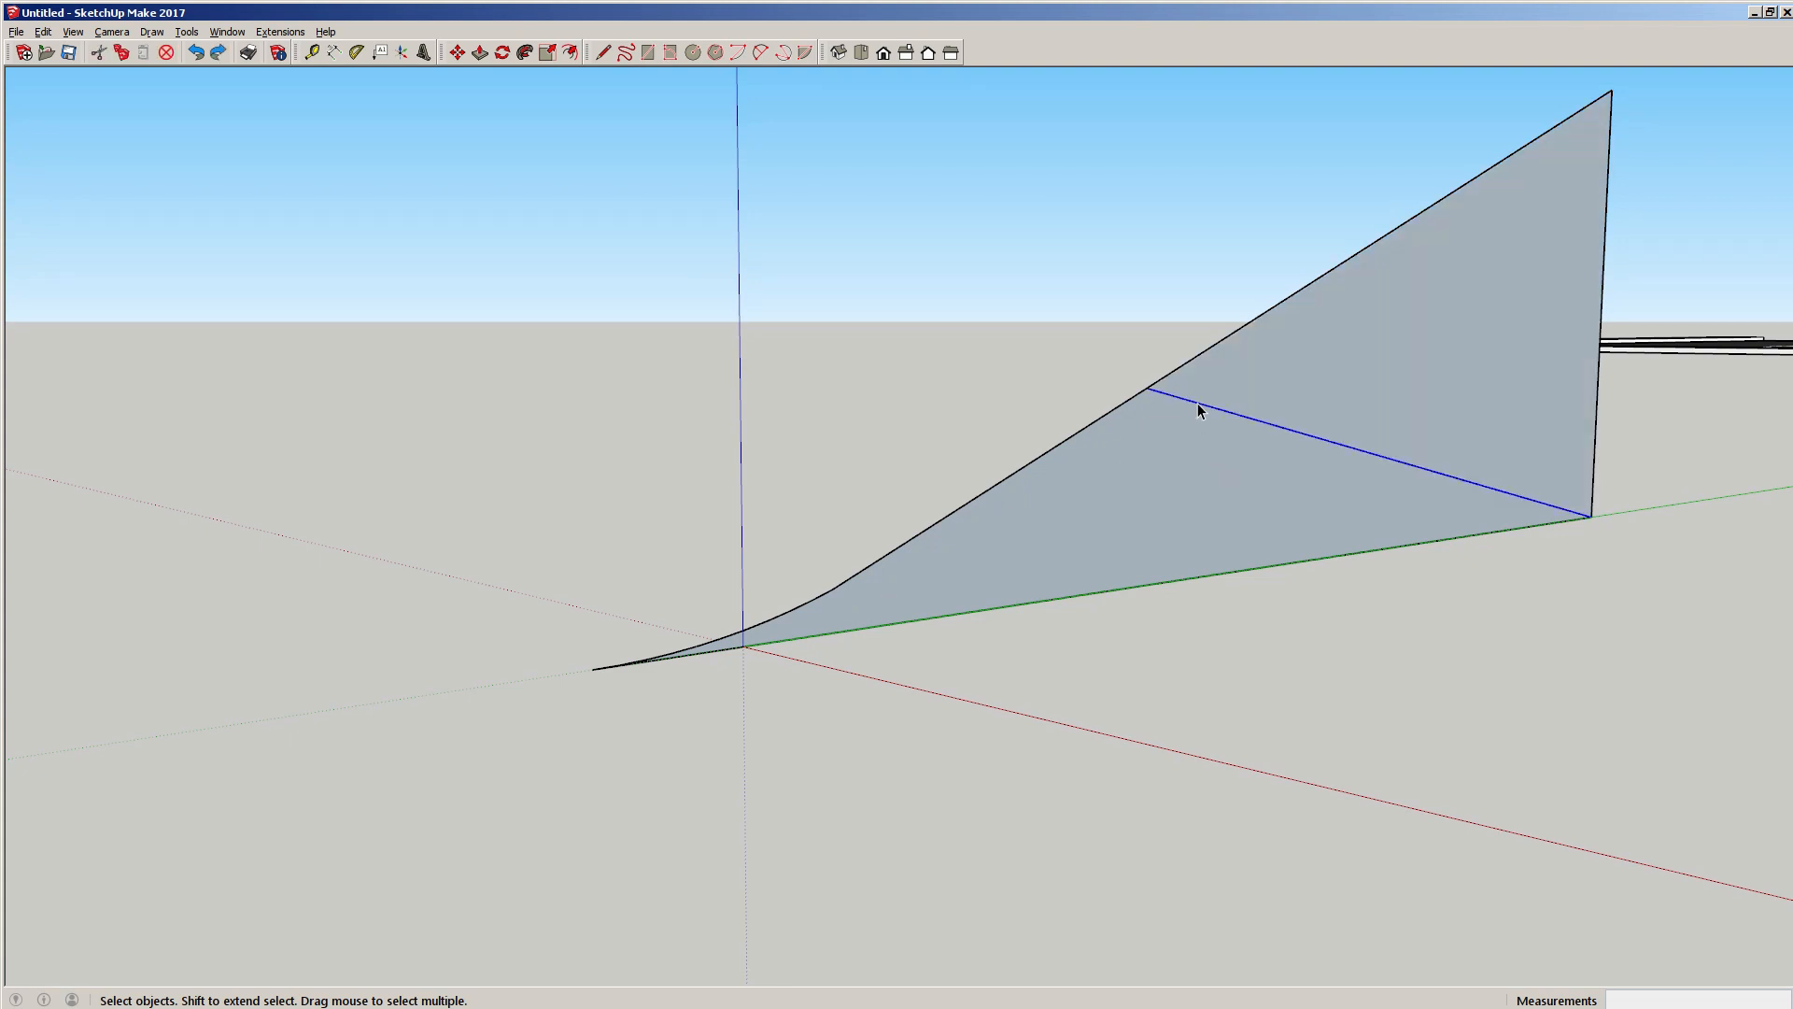
{"action": "key", "text": "Delete"}
{"action": "middle_click_drag", "start_coordinate": [1181, 441], "coordinate": [915, 510]}
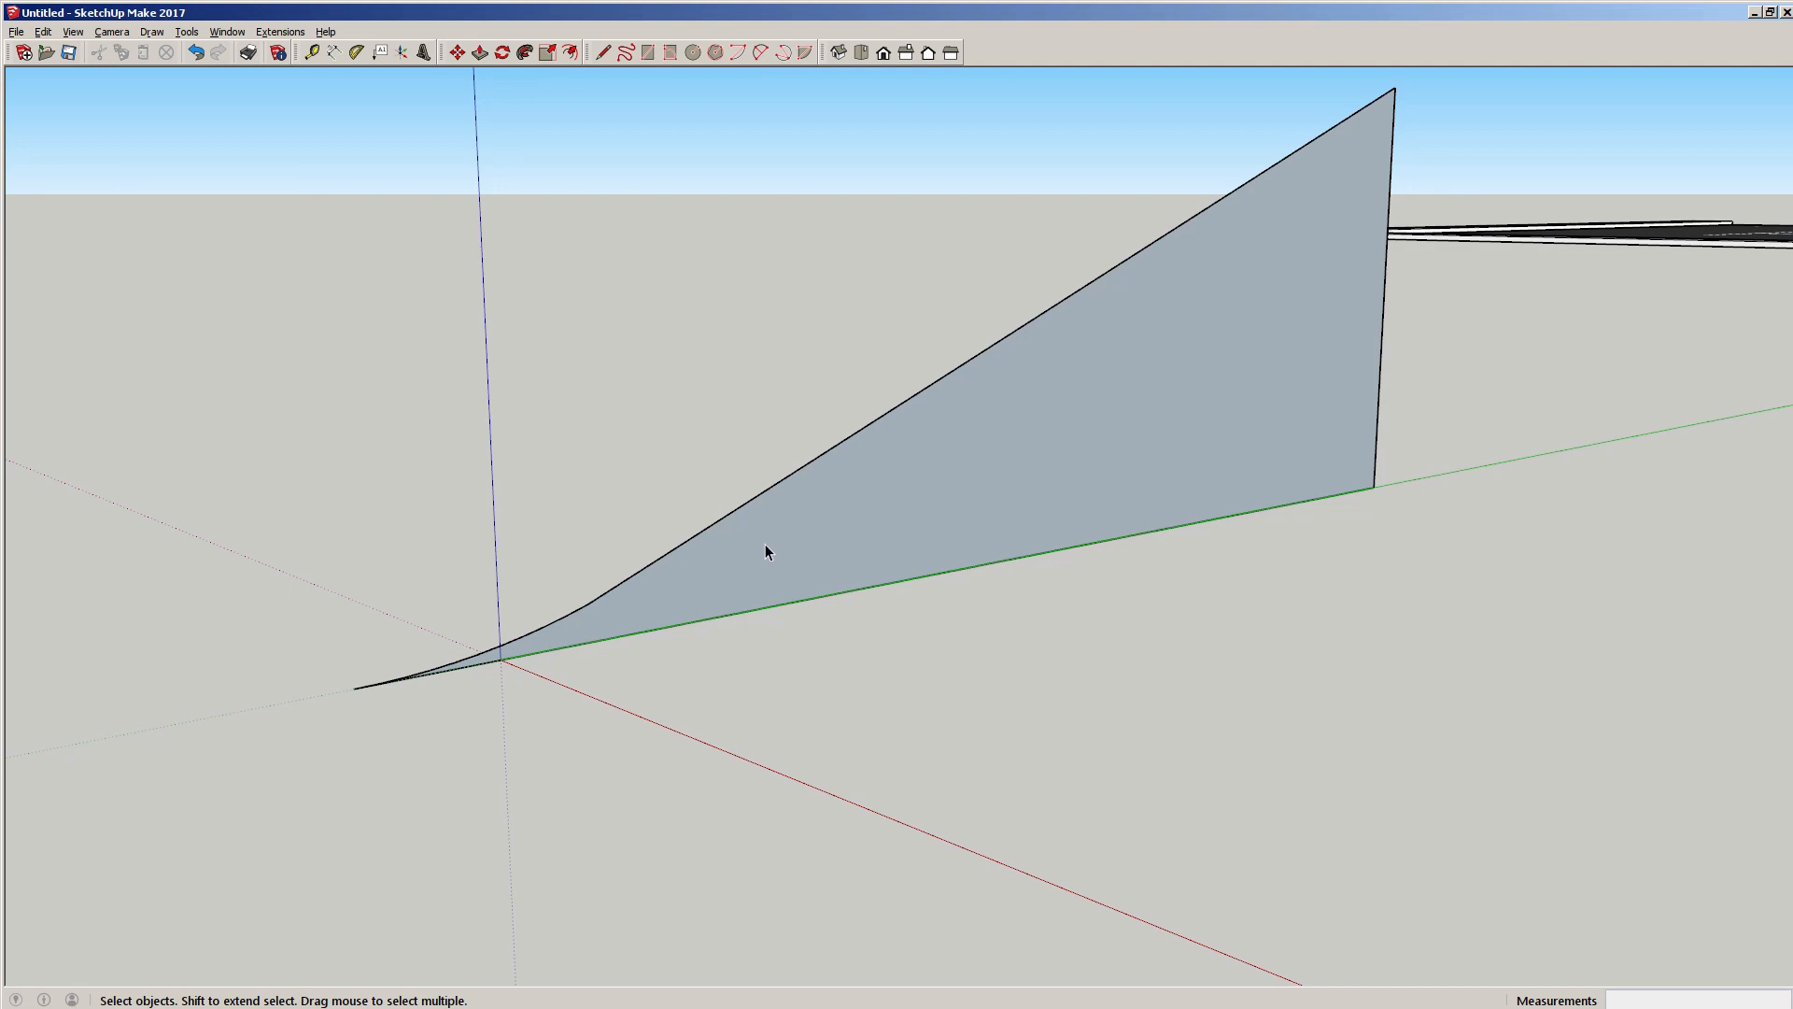
Select the ramp profile face with its edges and make them a group.
{"action": "double_click", "coordinate": [799, 531]}
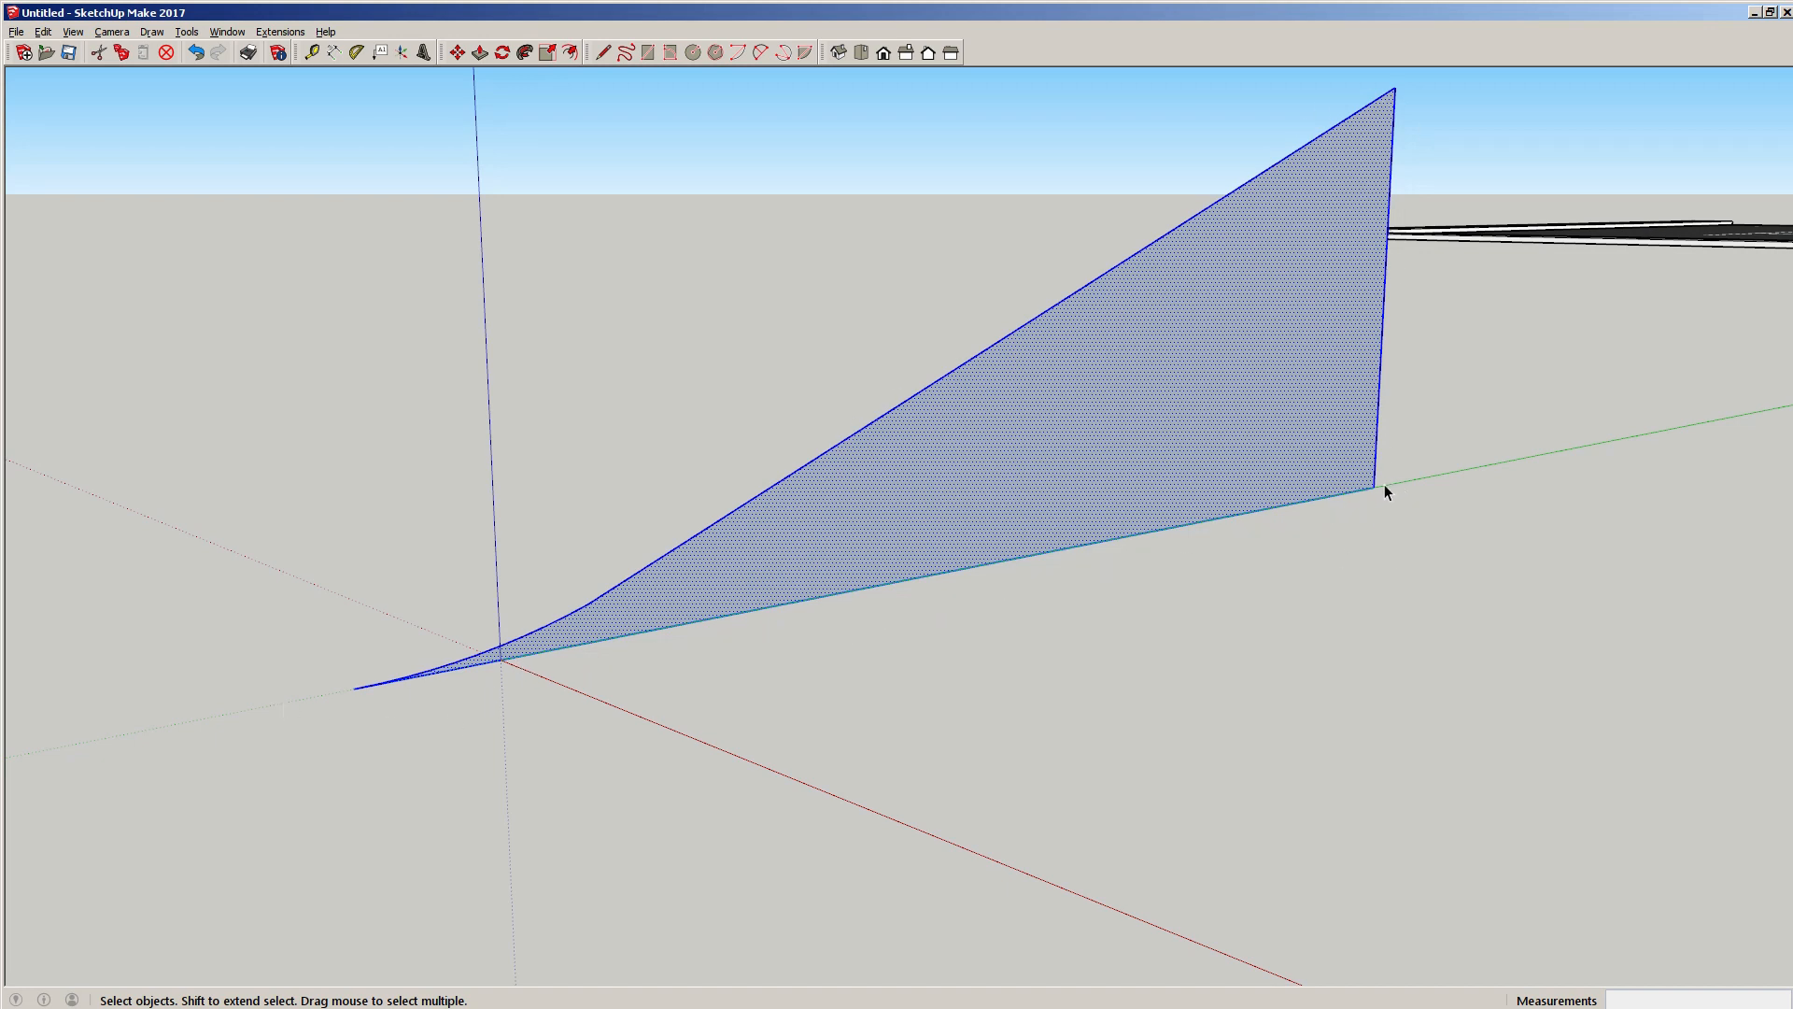
{"action": "right_click", "coordinate": [1038, 463]}
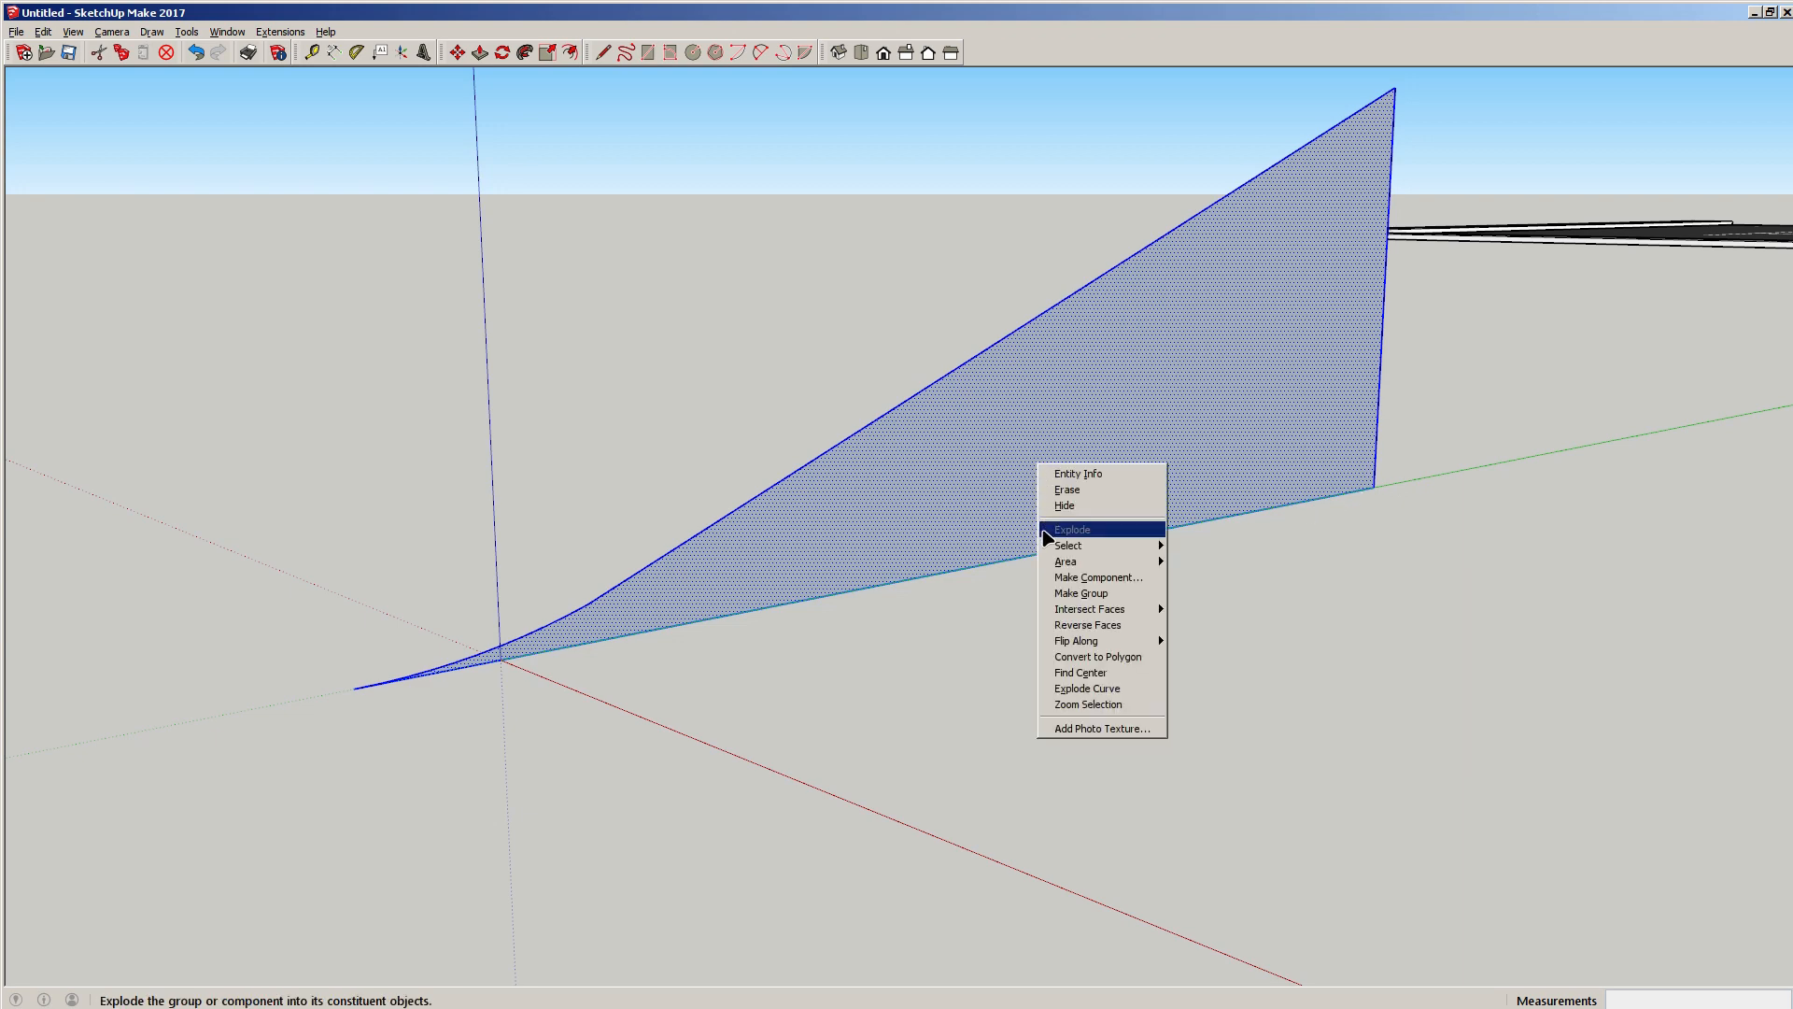
{"action": "left_click", "coordinate": [1158, 540]}
Open the profile group for editing and Push/Pull its face 10 ft along the negative red axis.
{"action": "middle_click_drag", "start_coordinate": [978, 542], "coordinate": [784, 605]}
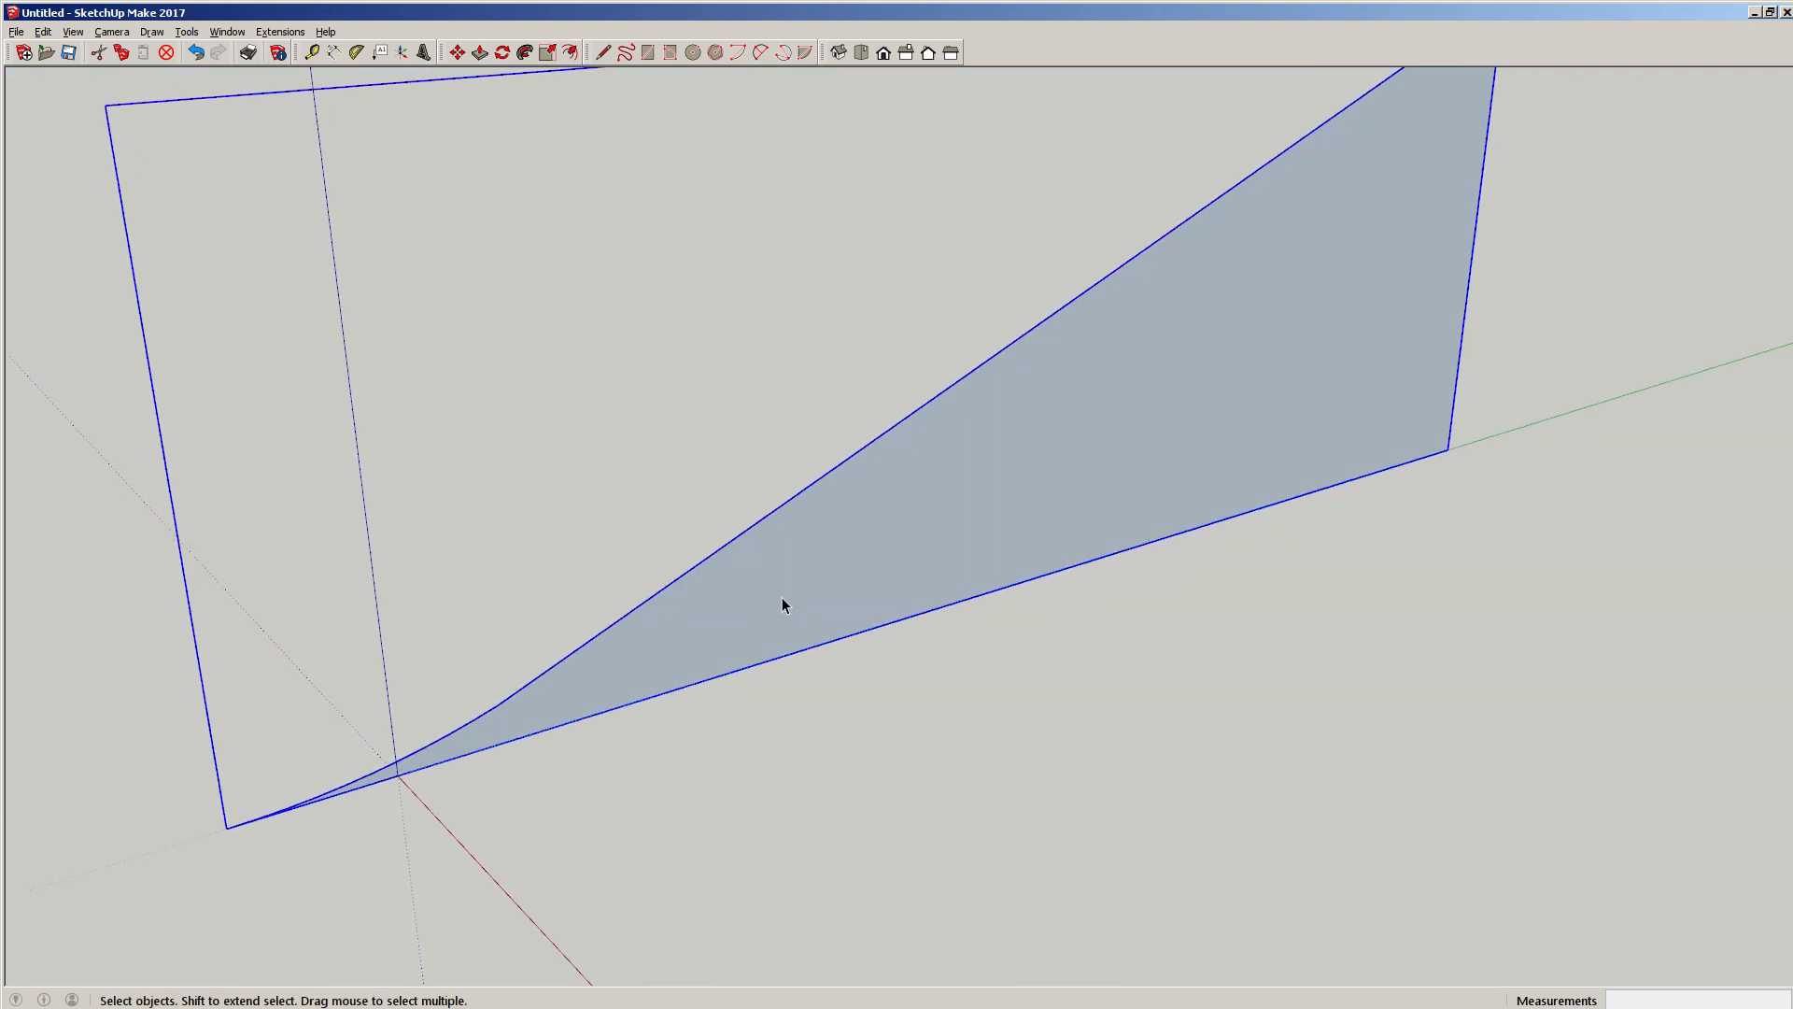
{"action": "scroll", "coordinate": [747, 561], "scroll_direction": "down", "scroll_amount": 4}
{"action": "middle_click_drag", "start_coordinate": [870, 539], "coordinate": [1017, 500], "text": "shift"}
{"action": "scroll", "coordinate": [1042, 514], "scroll_direction": "up", "scroll_amount": 1}
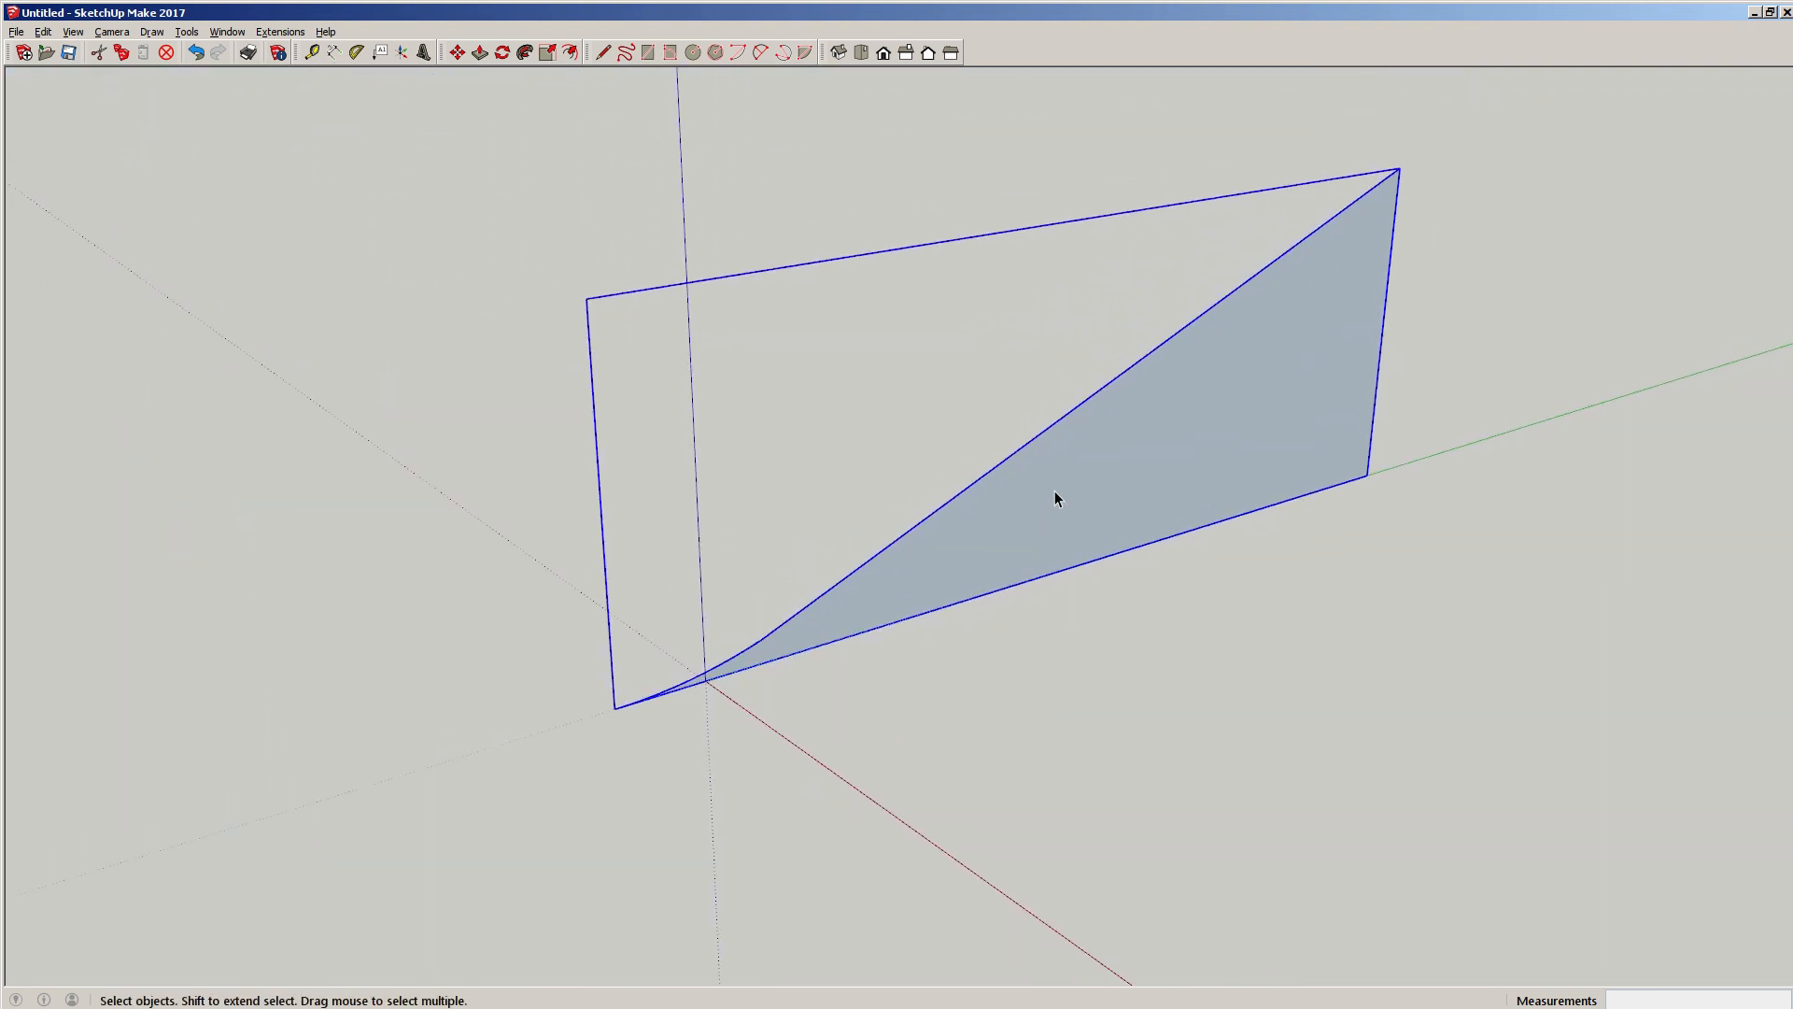
{"action": "double_click", "coordinate": [1055, 490]}
{"action": "left_click", "coordinate": [558, 402]}
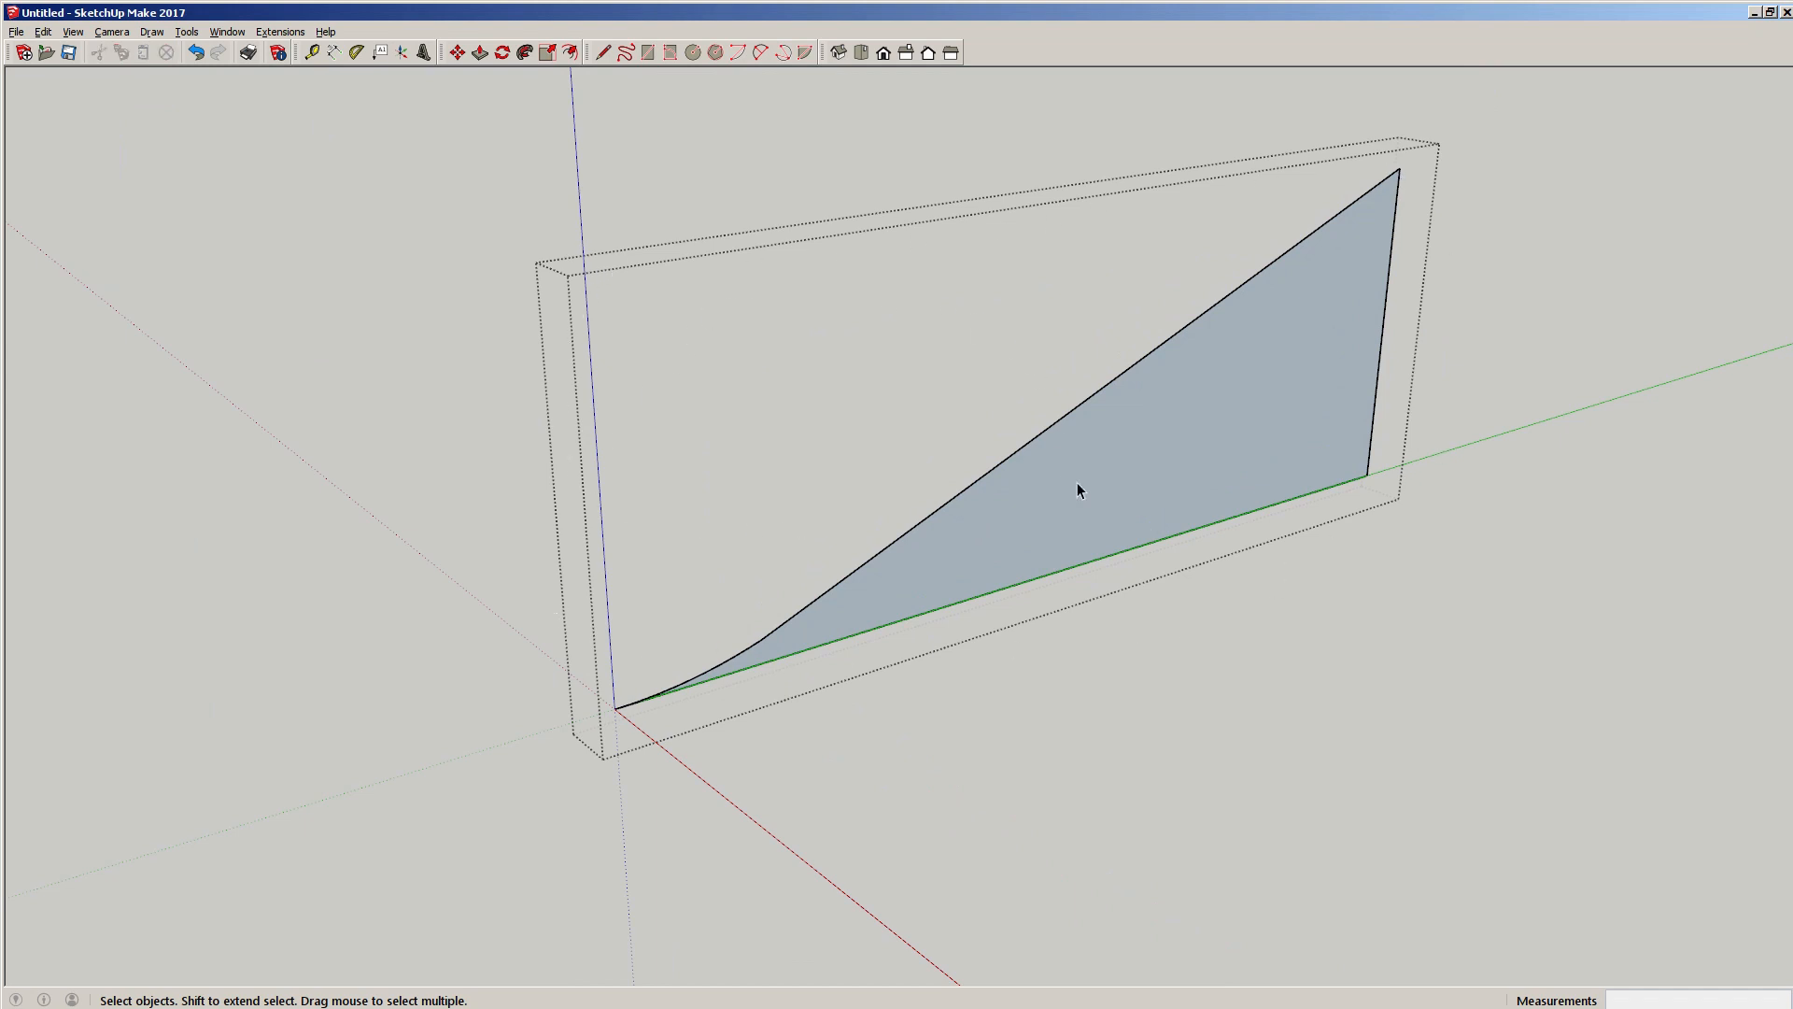
{"action": "key", "text": "p"}
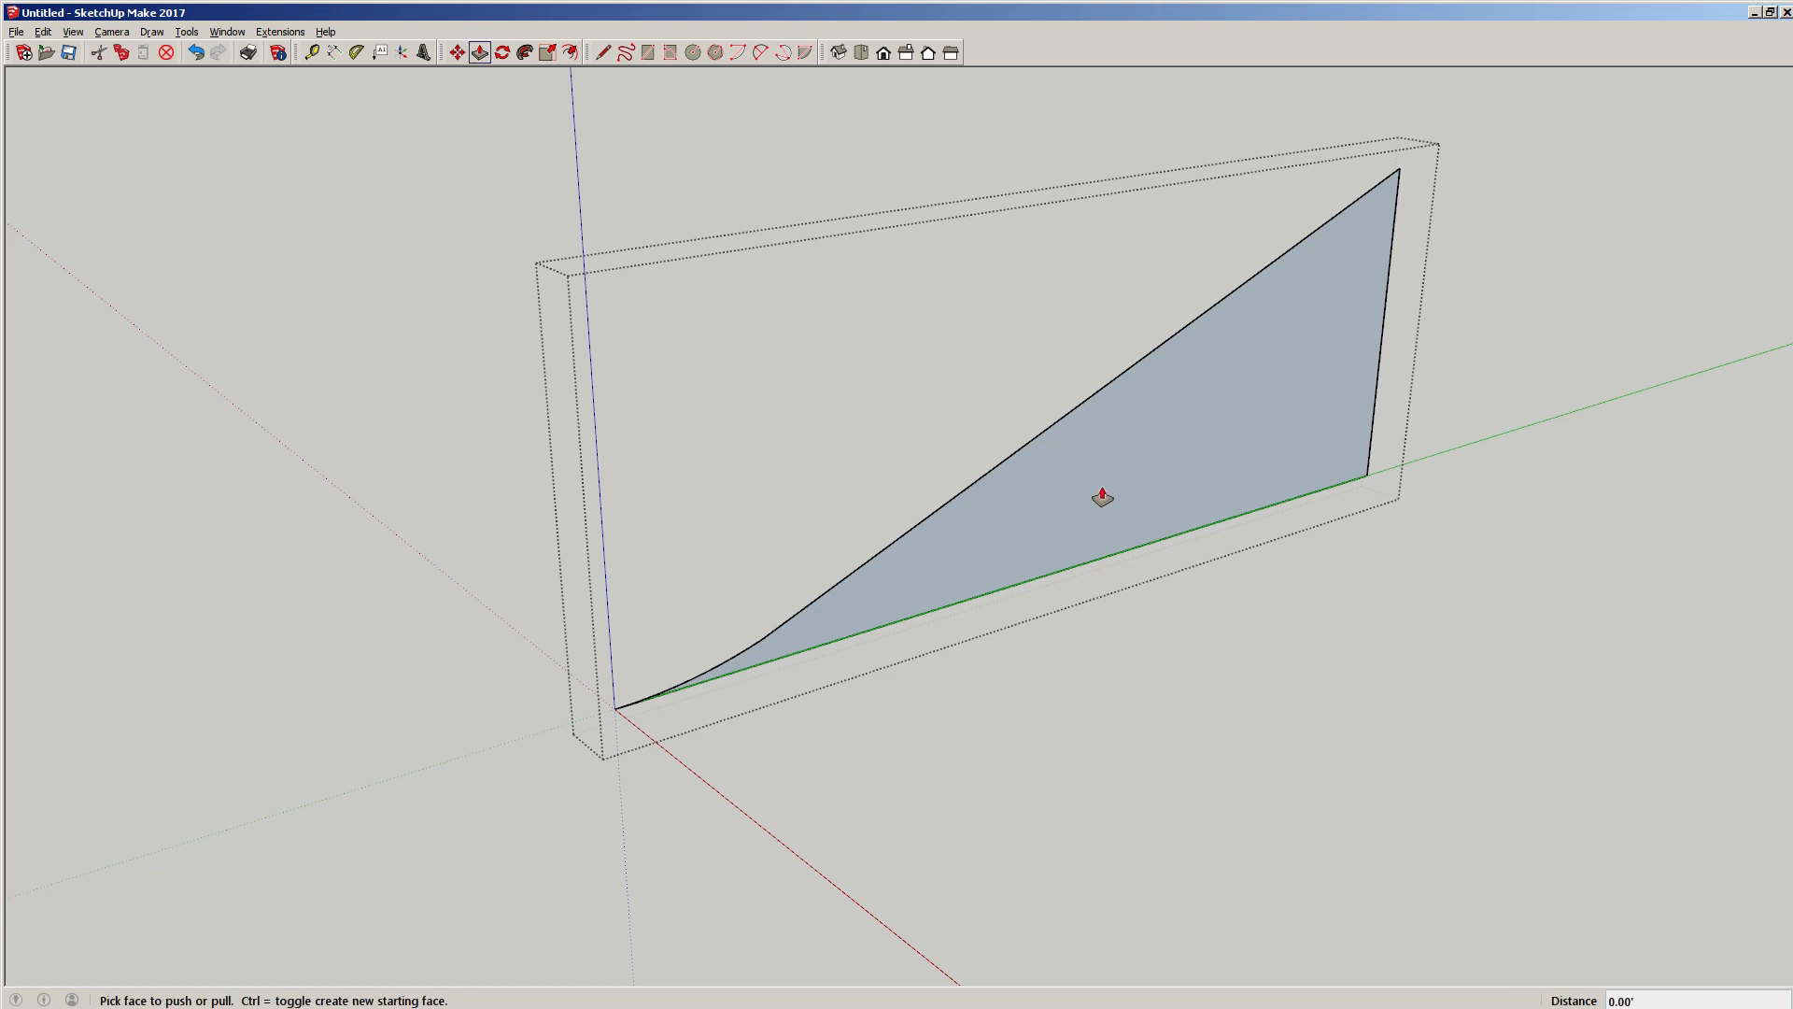
{"action": "left_click_drag", "start_coordinate": [1102, 497], "coordinate": [545, 262]}
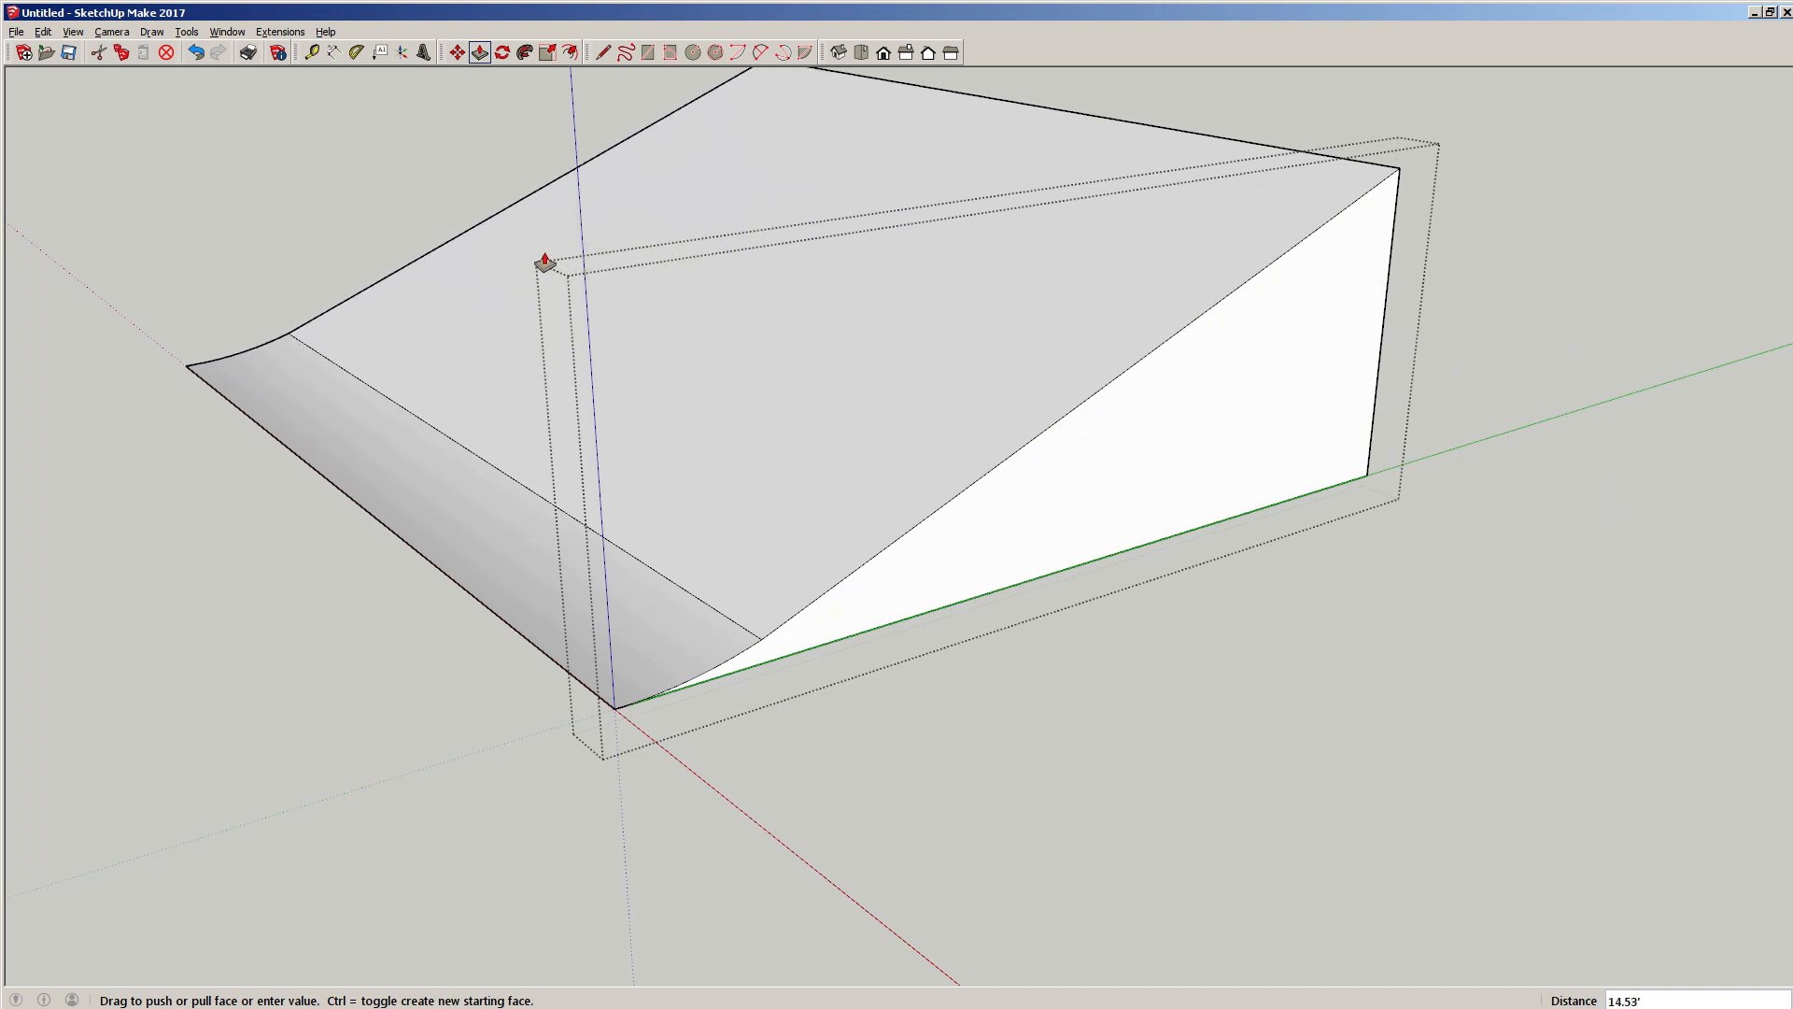
{"action": "type", "text": "10"}
{"action": "key", "text": "Return"}
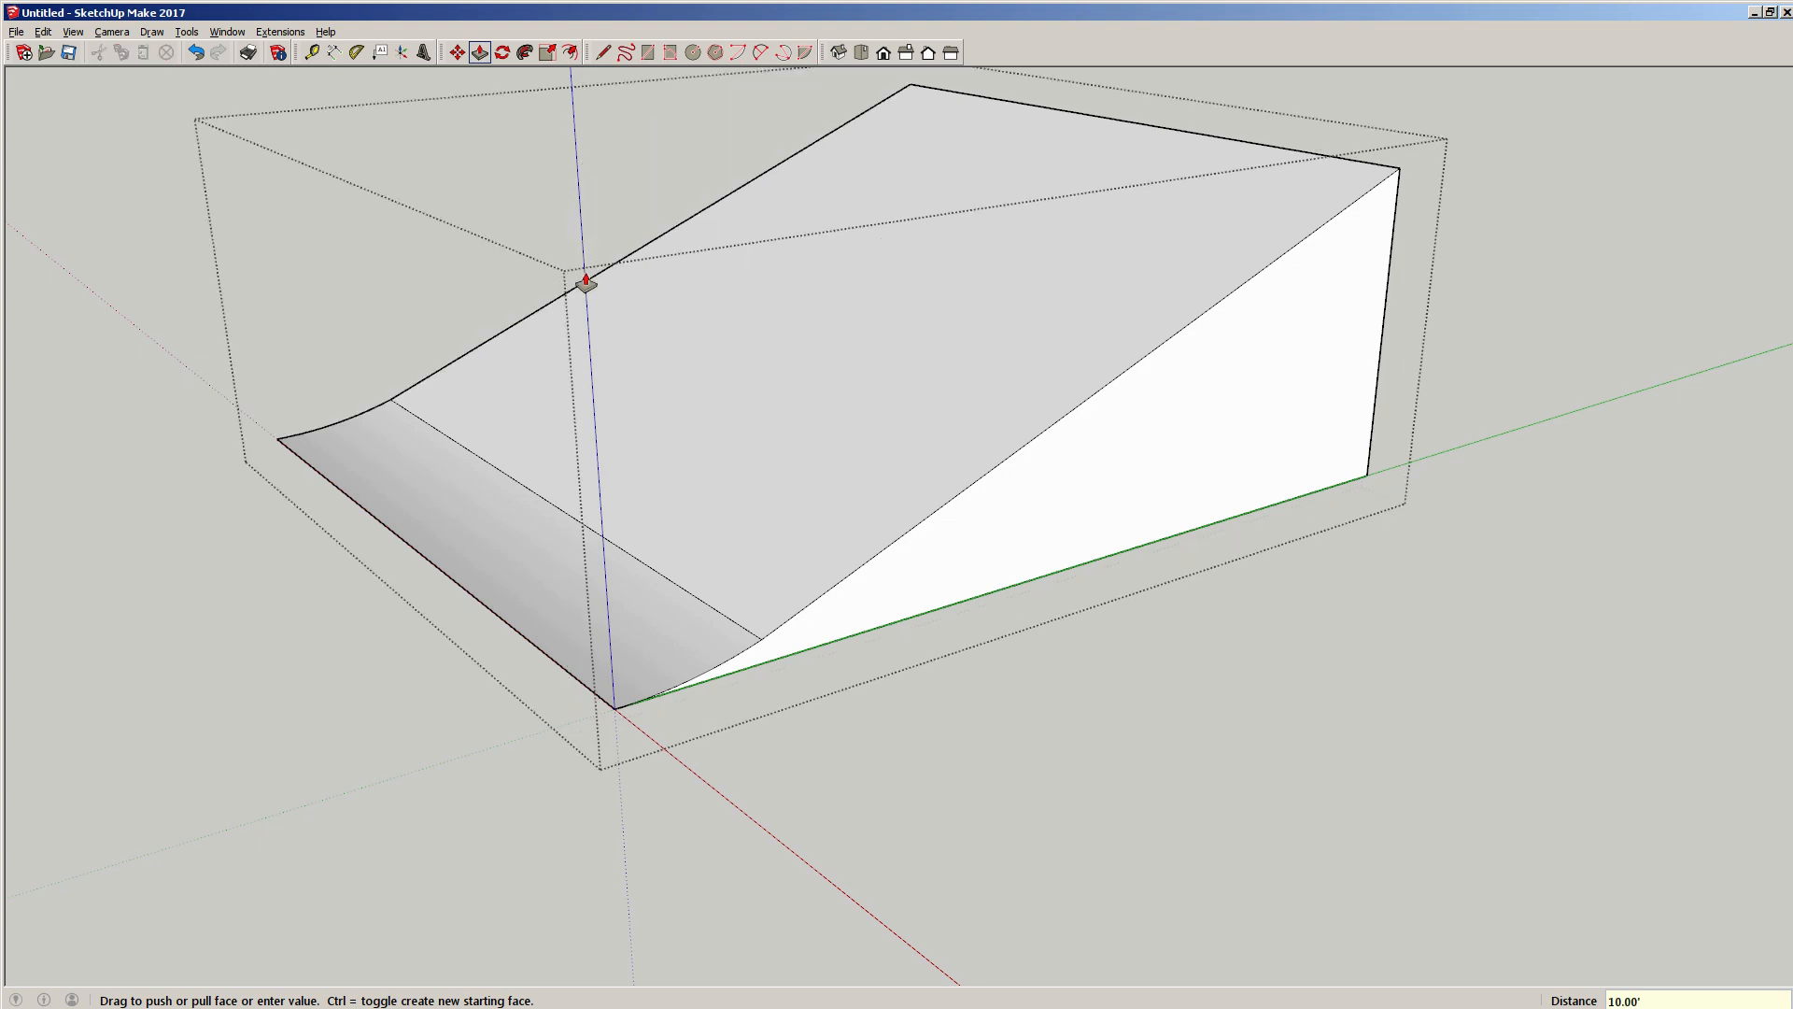
{"action": "key", "text": "space"}
Select all connected ramp geometry inside the group, and exit group editing.
{"action": "middle_click_drag", "start_coordinate": [641, 321], "coordinate": [695, 388]}
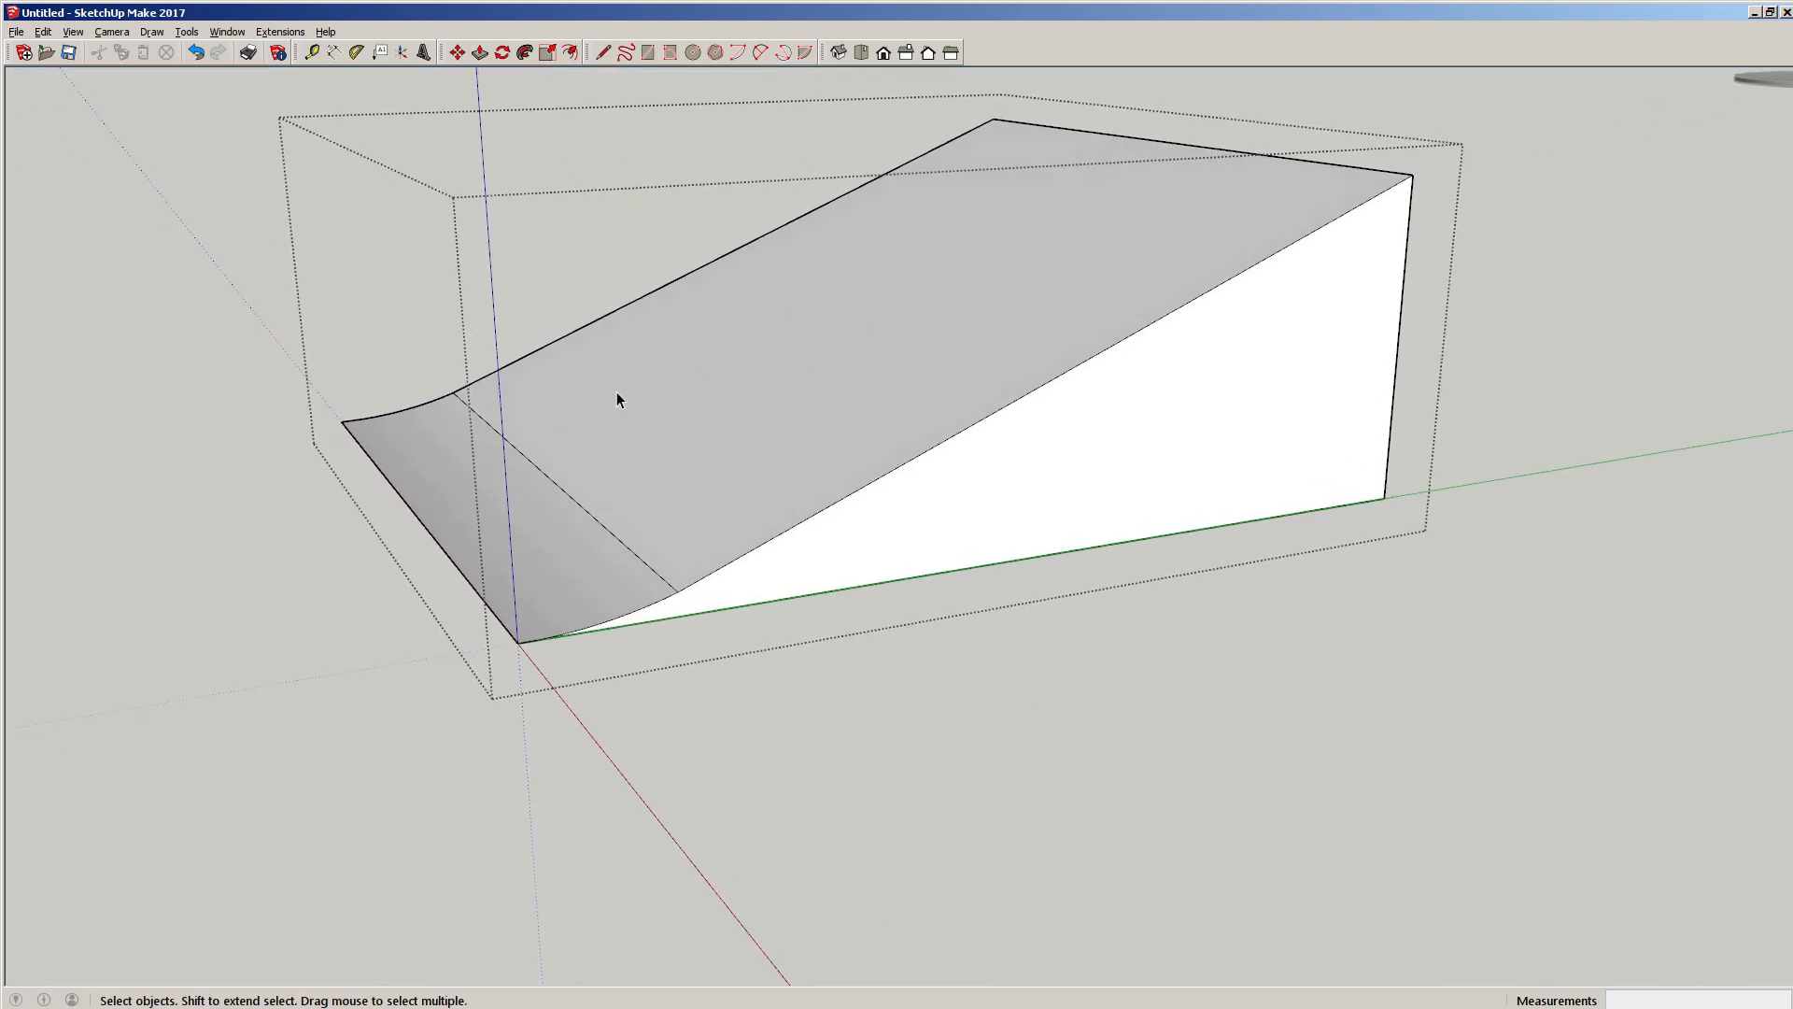
{"action": "double_click", "coordinate": [845, 364]}
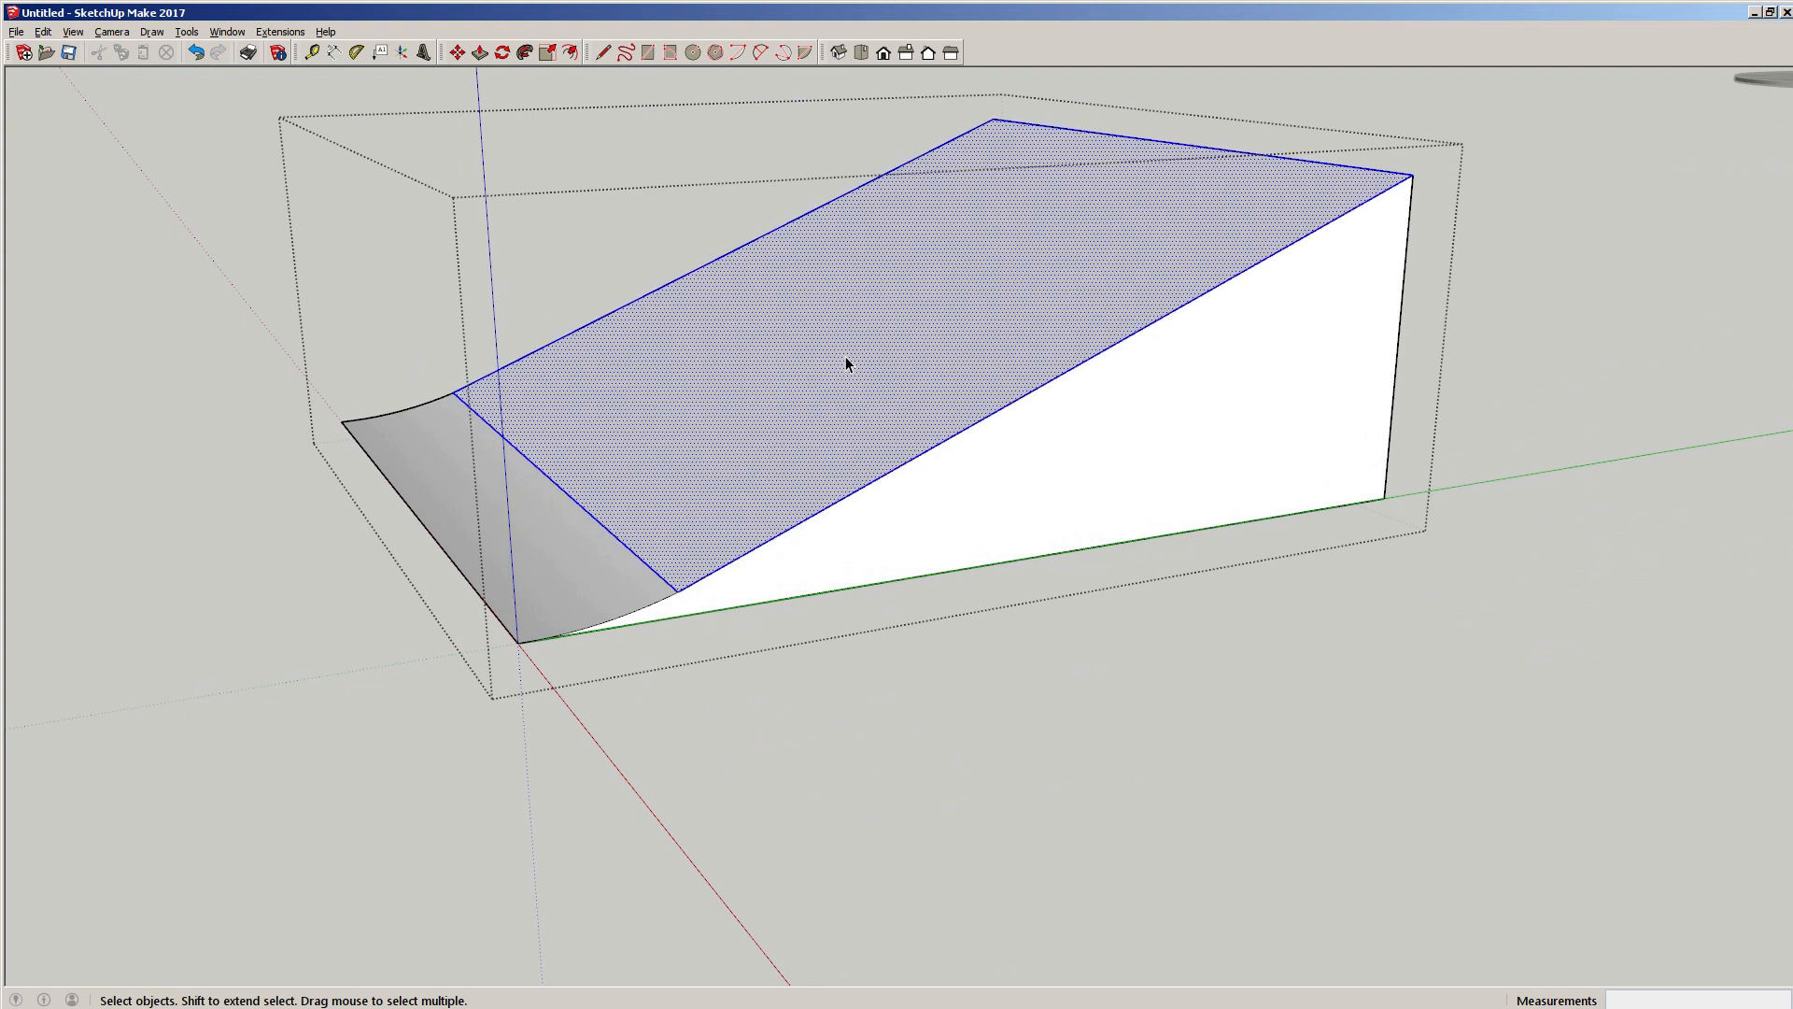
{"action": "triple_click", "coordinate": [846, 364]}
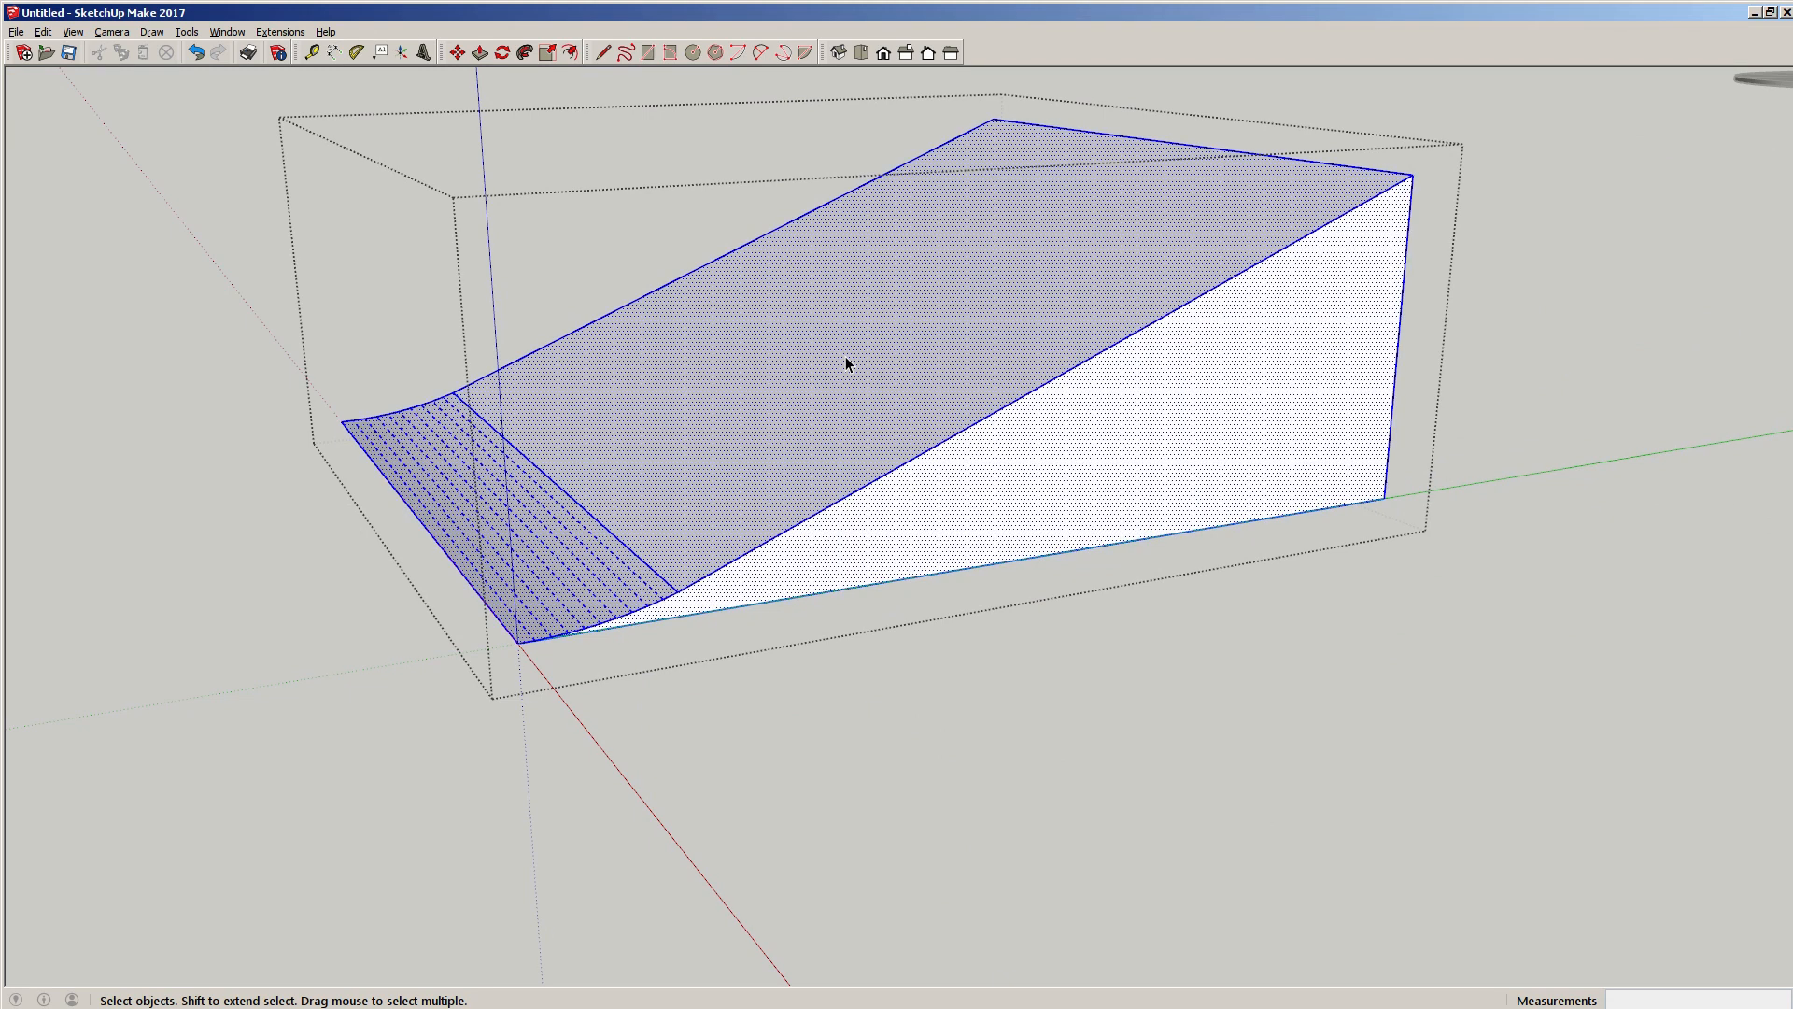
{"action": "right_click", "coordinate": [846, 358]}
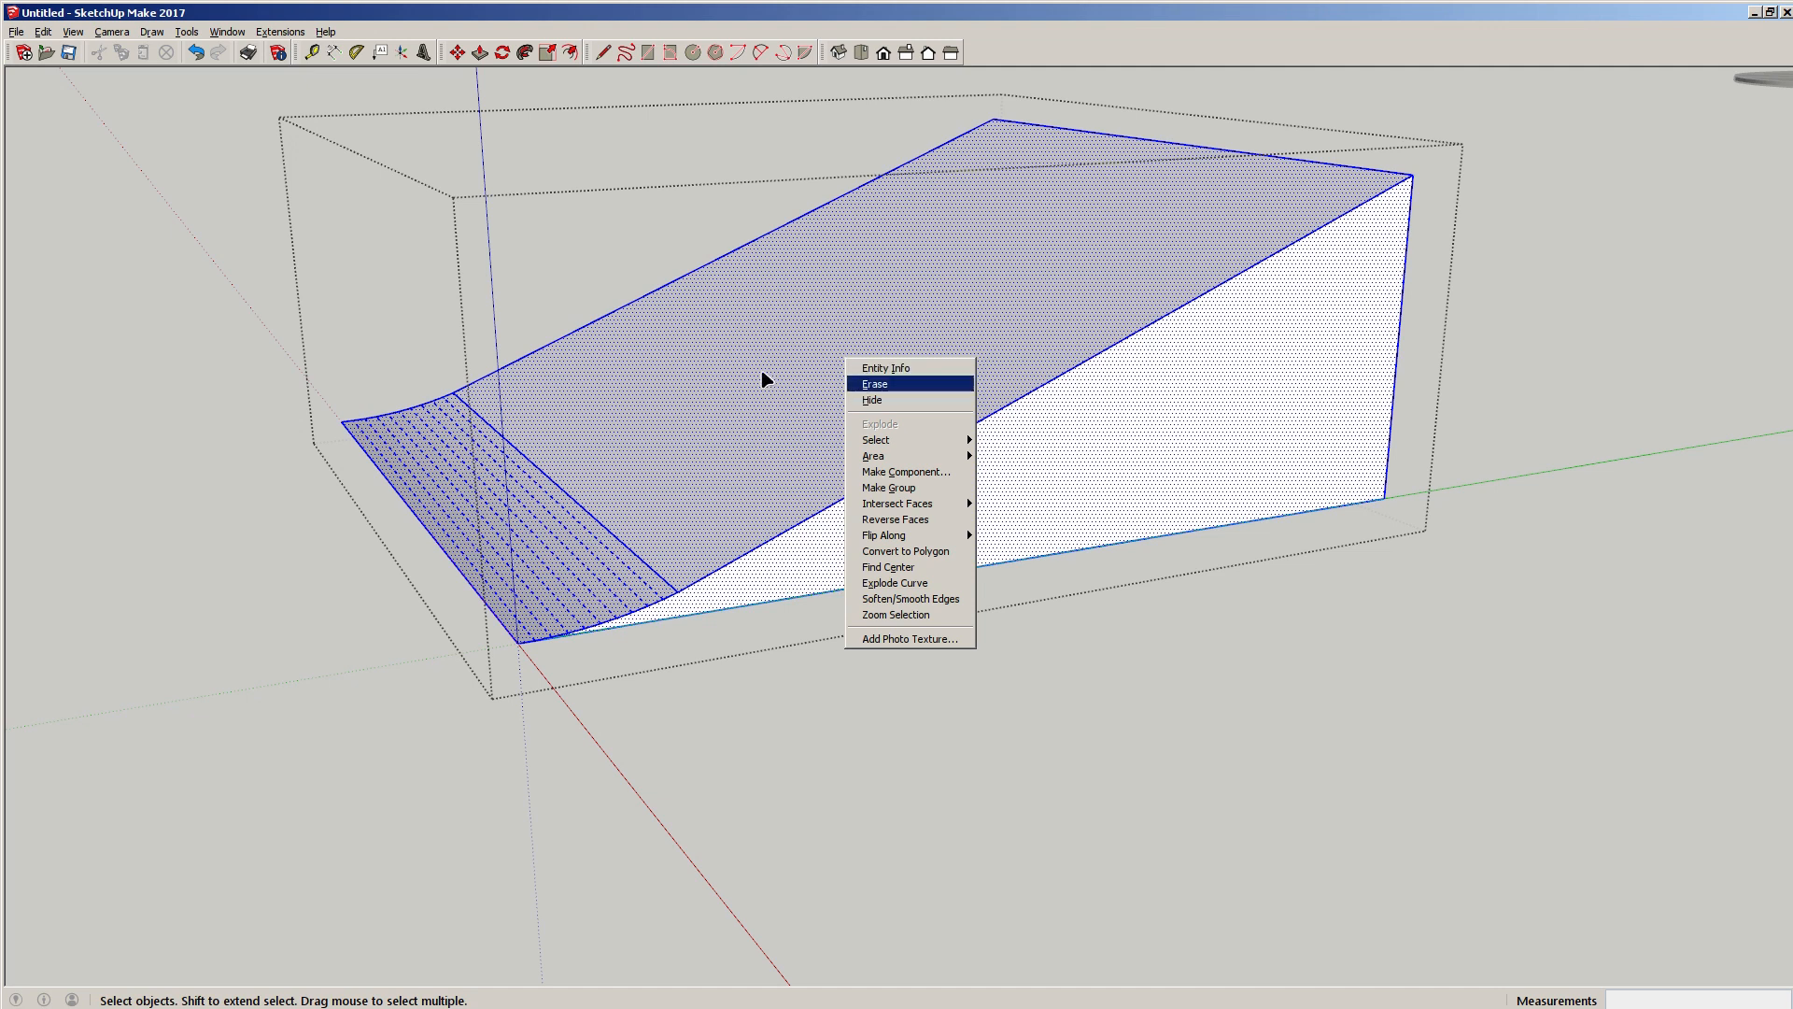
{"action": "left_click", "coordinate": [831, 417]}
{"action": "left_click", "coordinate": [238, 430]}
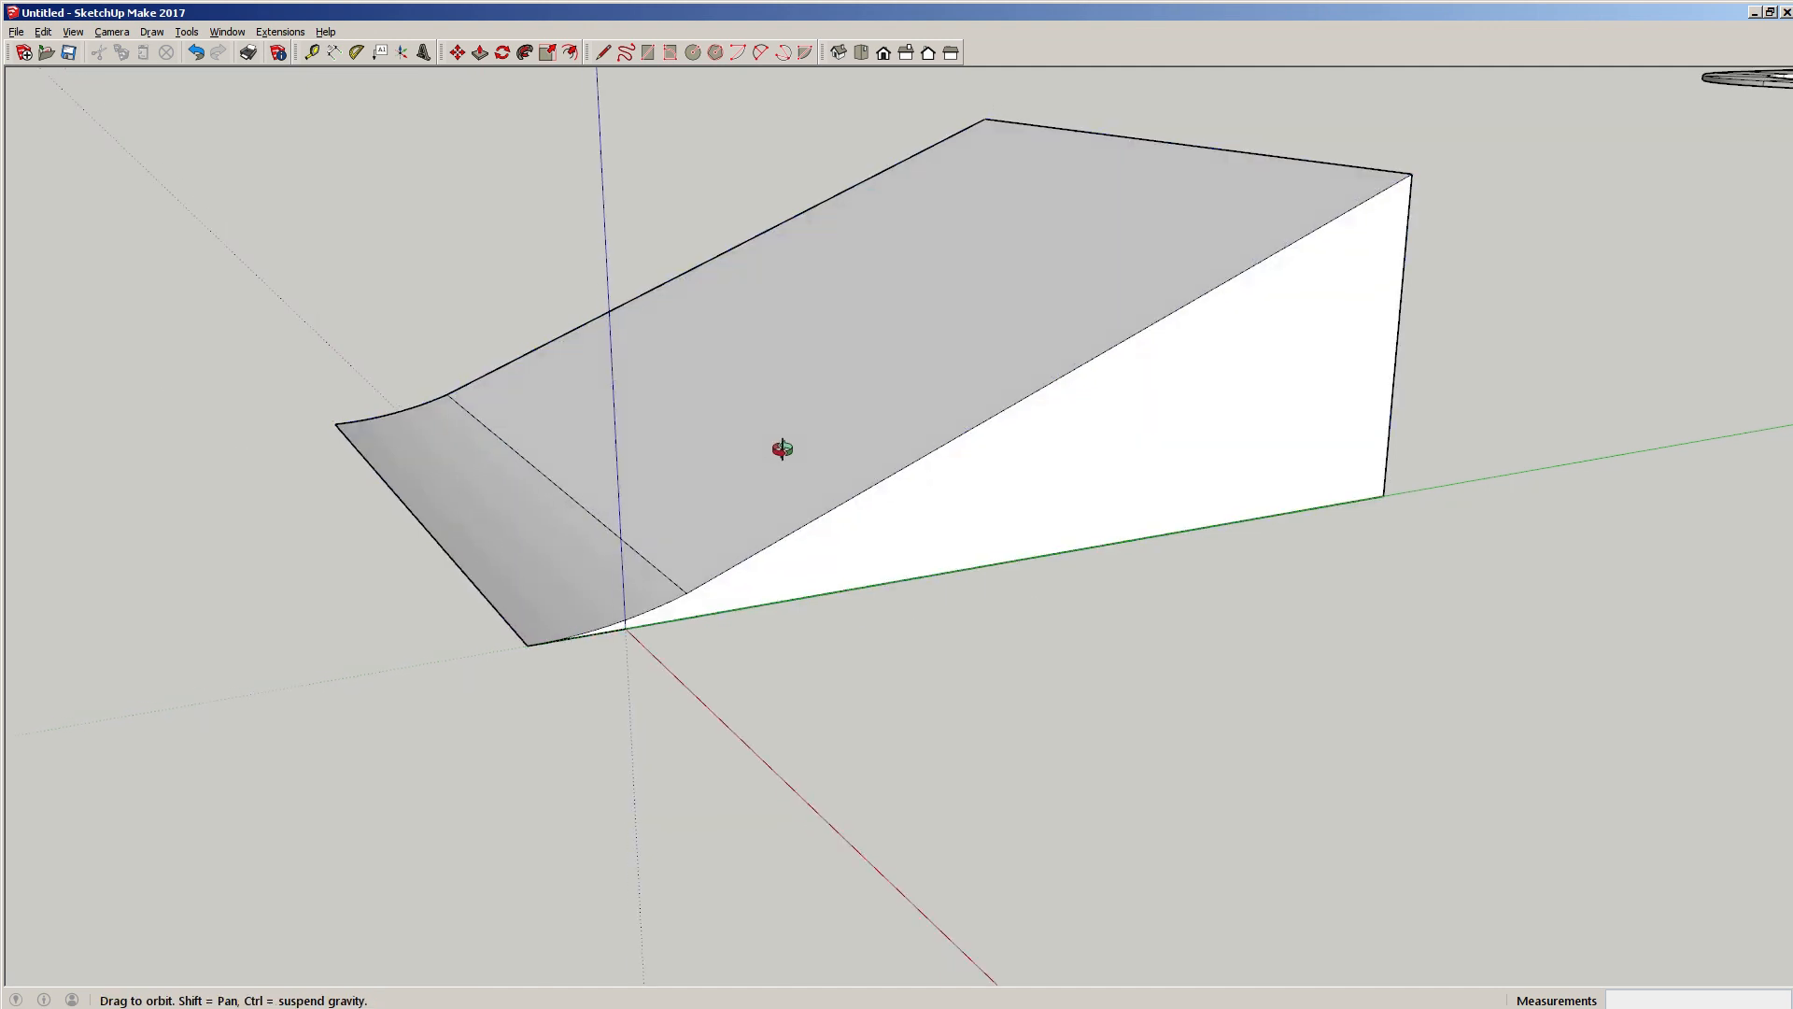
Open the ramp group to inspect its geometry from several angles, and exit group editing.
{"action": "mouse_move", "coordinate": [785, 439]}
{"action": "middle_mouse_down"}
{"action": "mouse_move", "coordinate": [1192, 460]}
{"action": "mouse_move", "coordinate": [763, 459]}
{"action": "mouse_move", "coordinate": [779, 458]}
{"action": "middle_mouse_up"}
{"action": "scroll", "coordinate": [848, 402], "scroll_direction": "down", "scroll_amount": 2}
{"action": "left_click", "coordinate": [850, 401]}
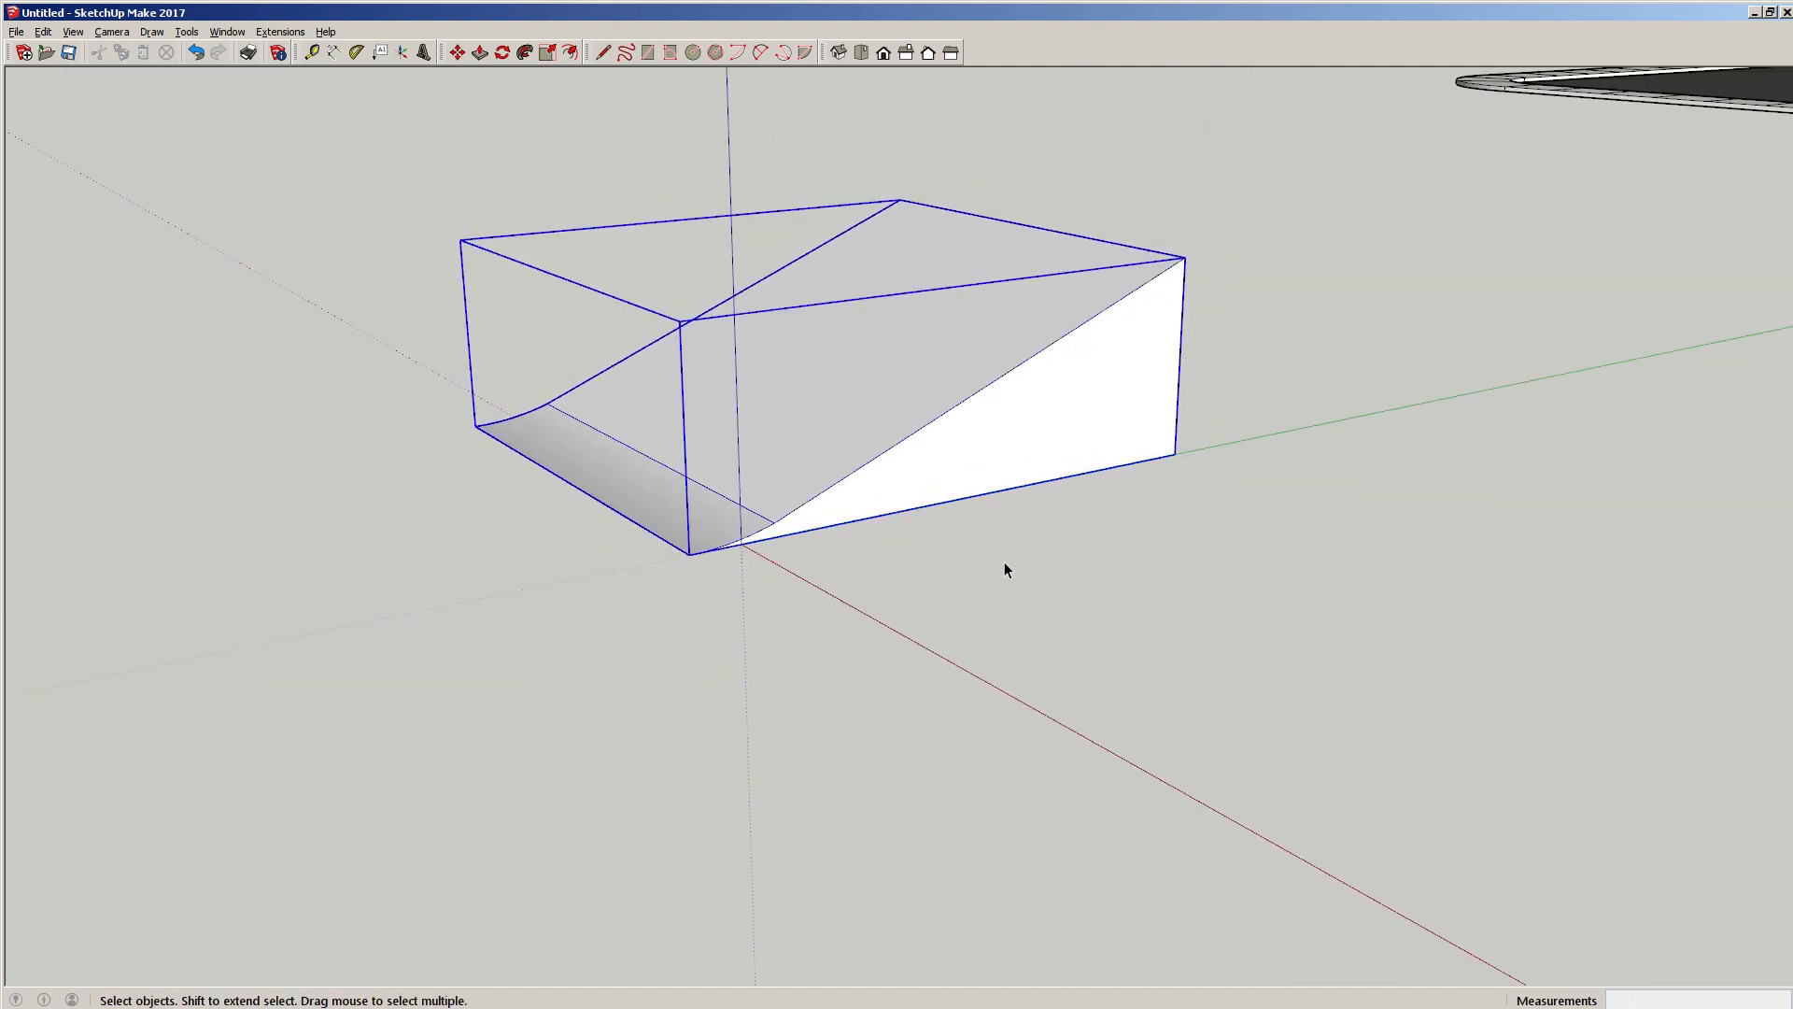
{"action": "scroll", "coordinate": [732, 199], "scroll_direction": "up", "scroll_amount": 1}
{"action": "scroll", "coordinate": [930, 446], "scroll_direction": "up", "scroll_amount": 2}
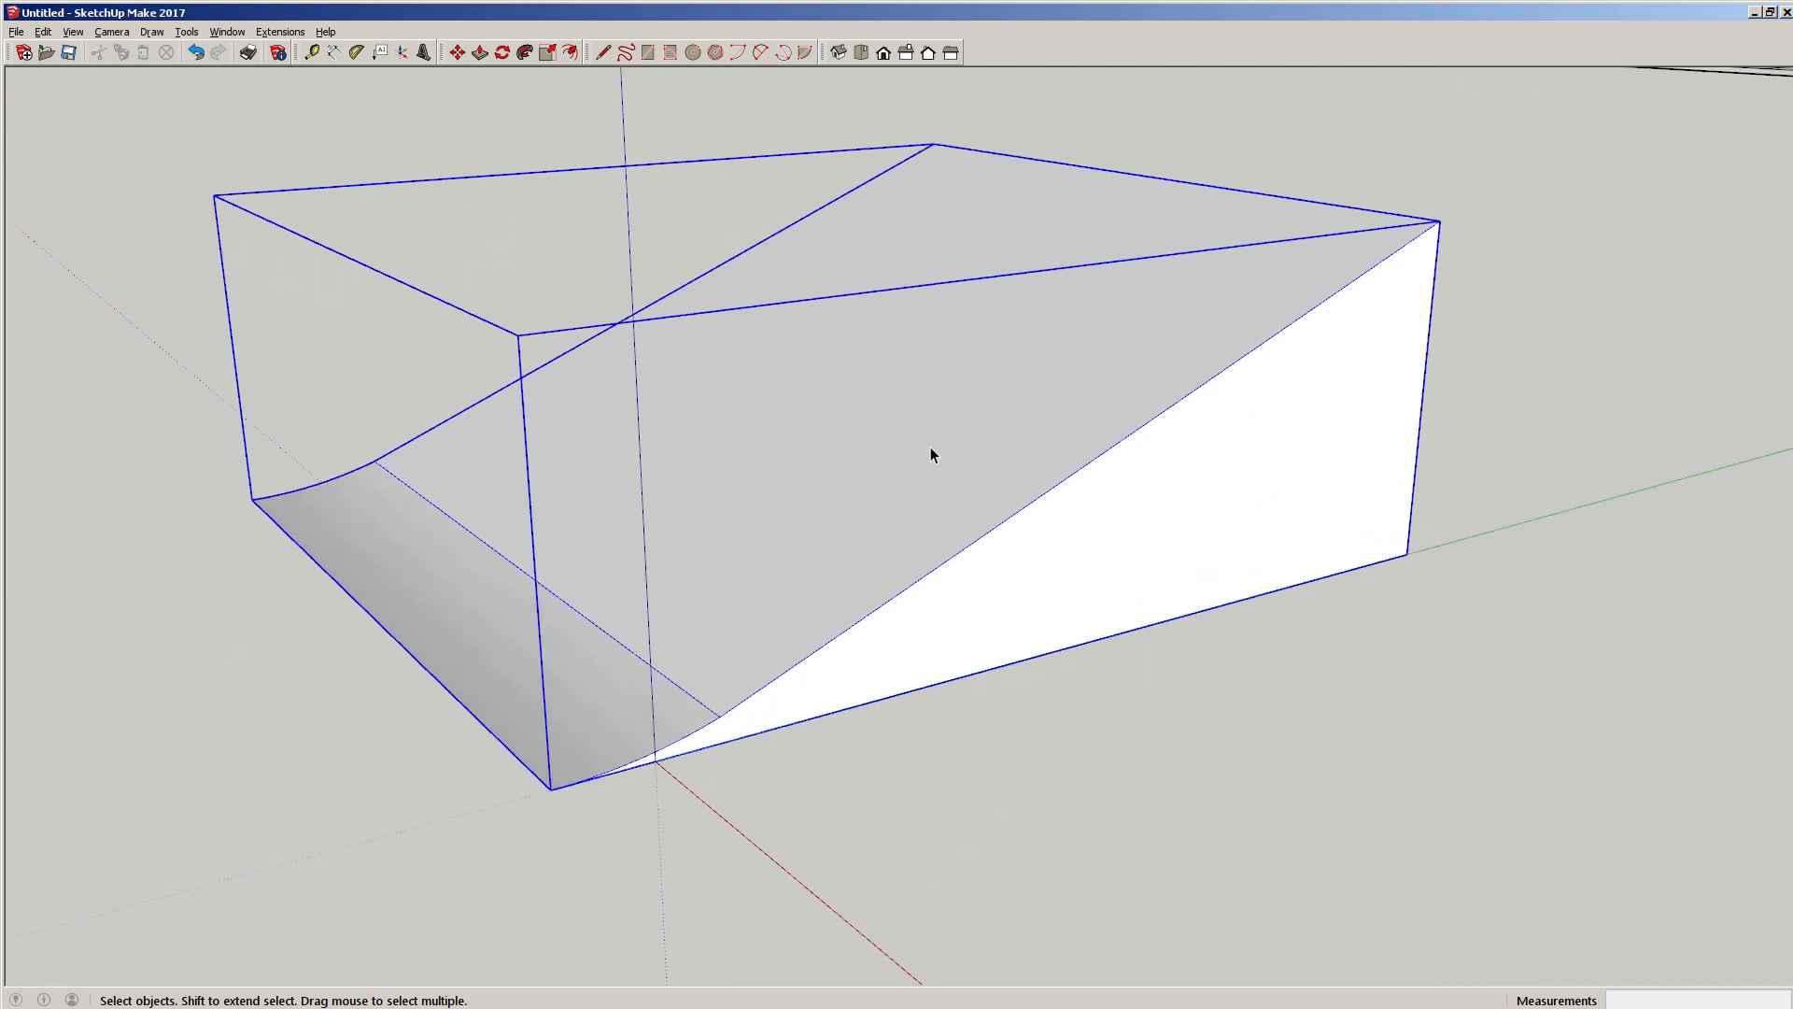
{"action": "double_click", "coordinate": [928, 444]}
{"action": "middle_click_drag", "start_coordinate": [934, 456], "coordinate": [700, 390]}
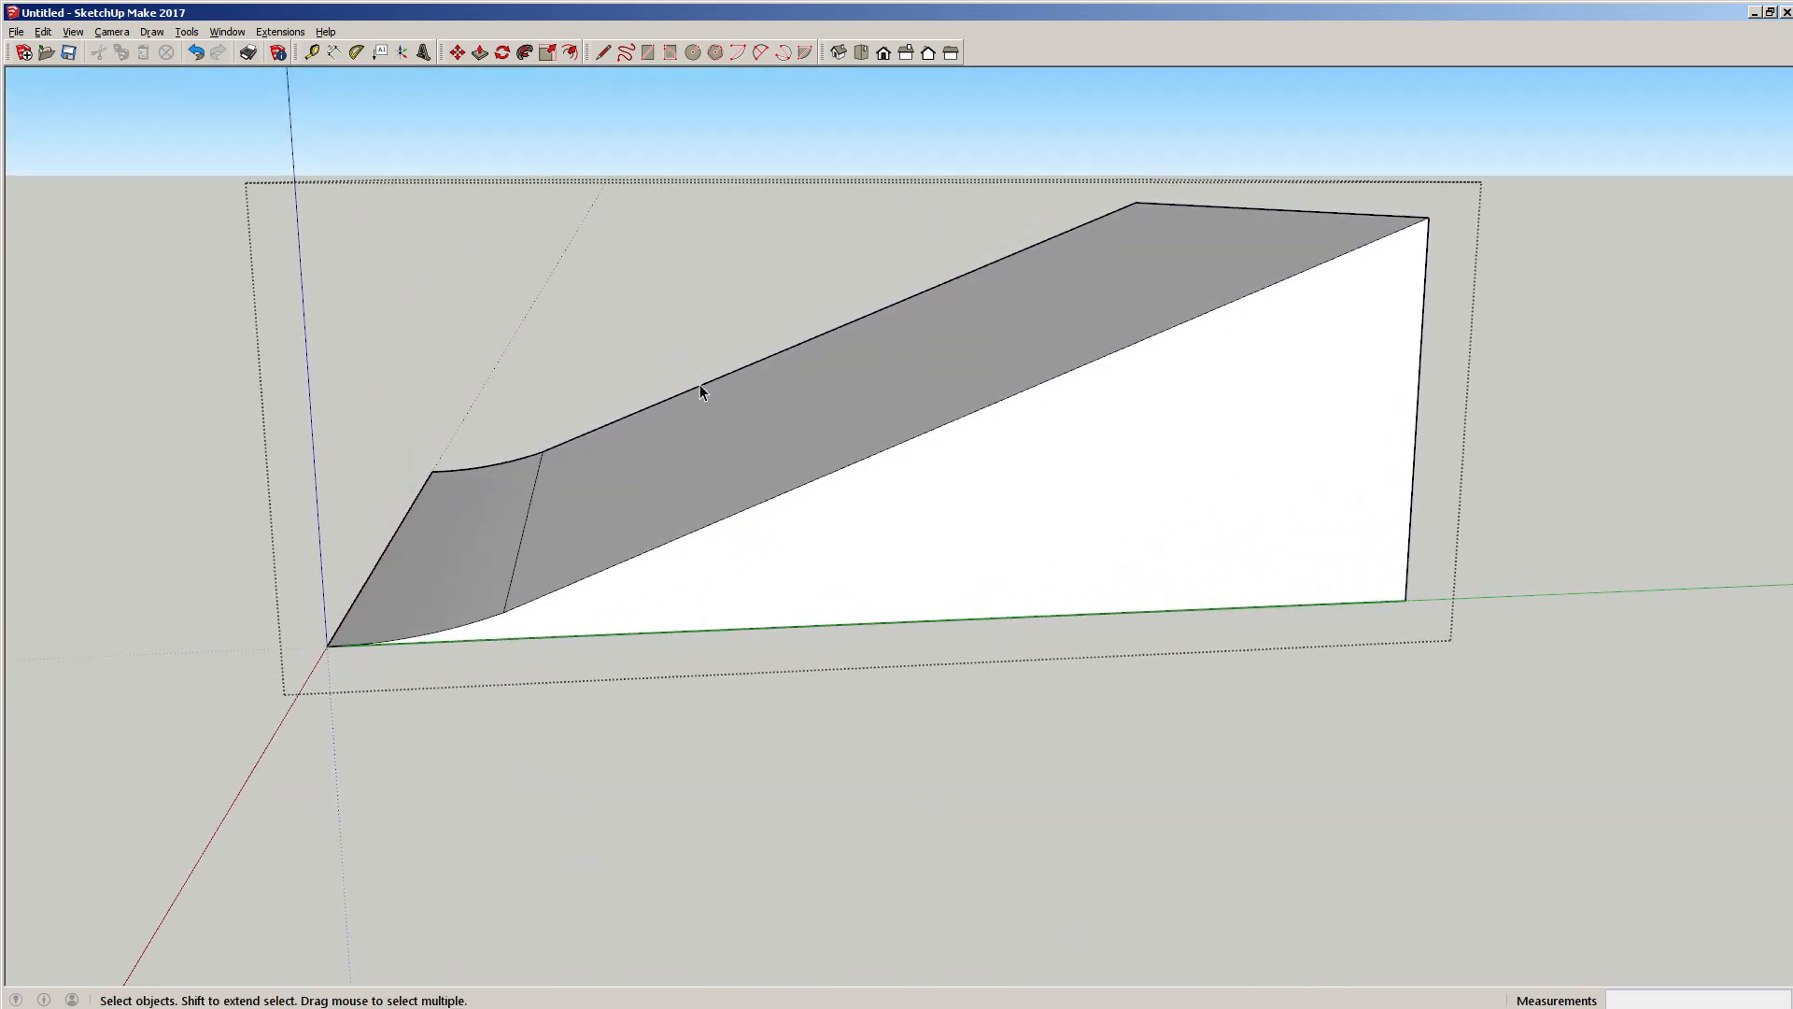
{"action": "middle_click_drag", "start_coordinate": [790, 506], "coordinate": [428, 295]}
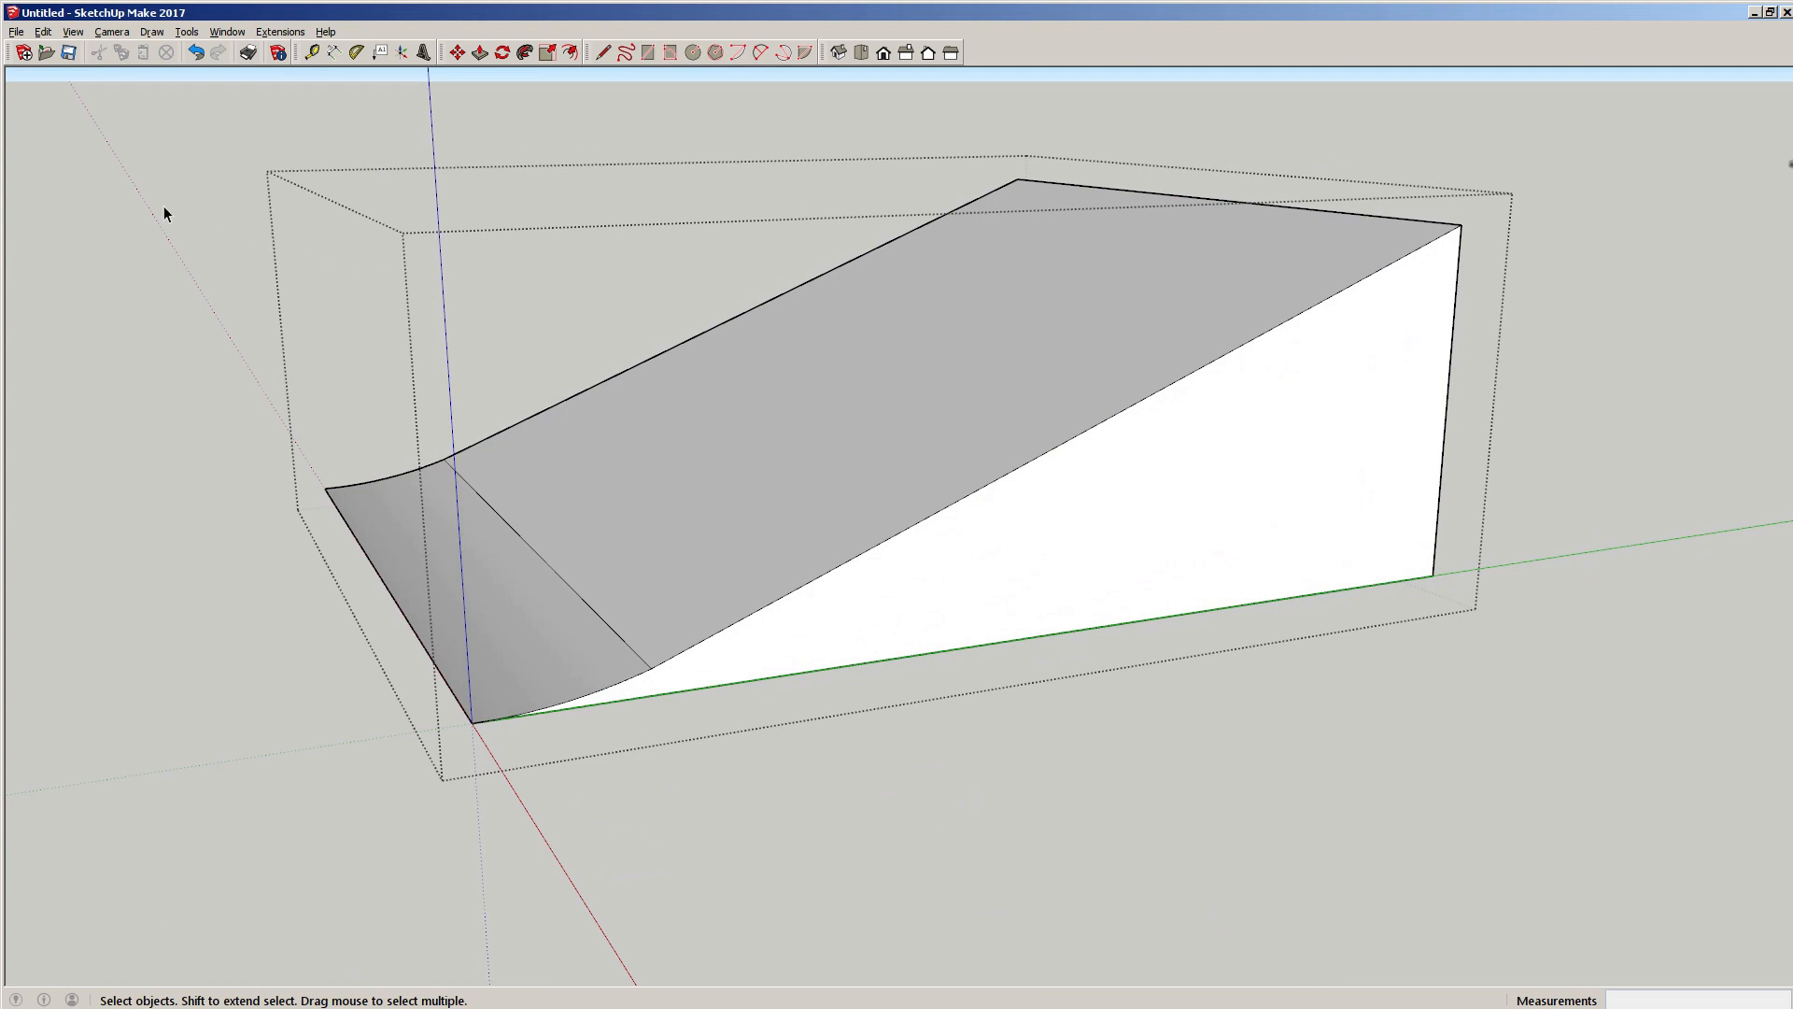
{"action": "left_click", "coordinate": [132, 205]}
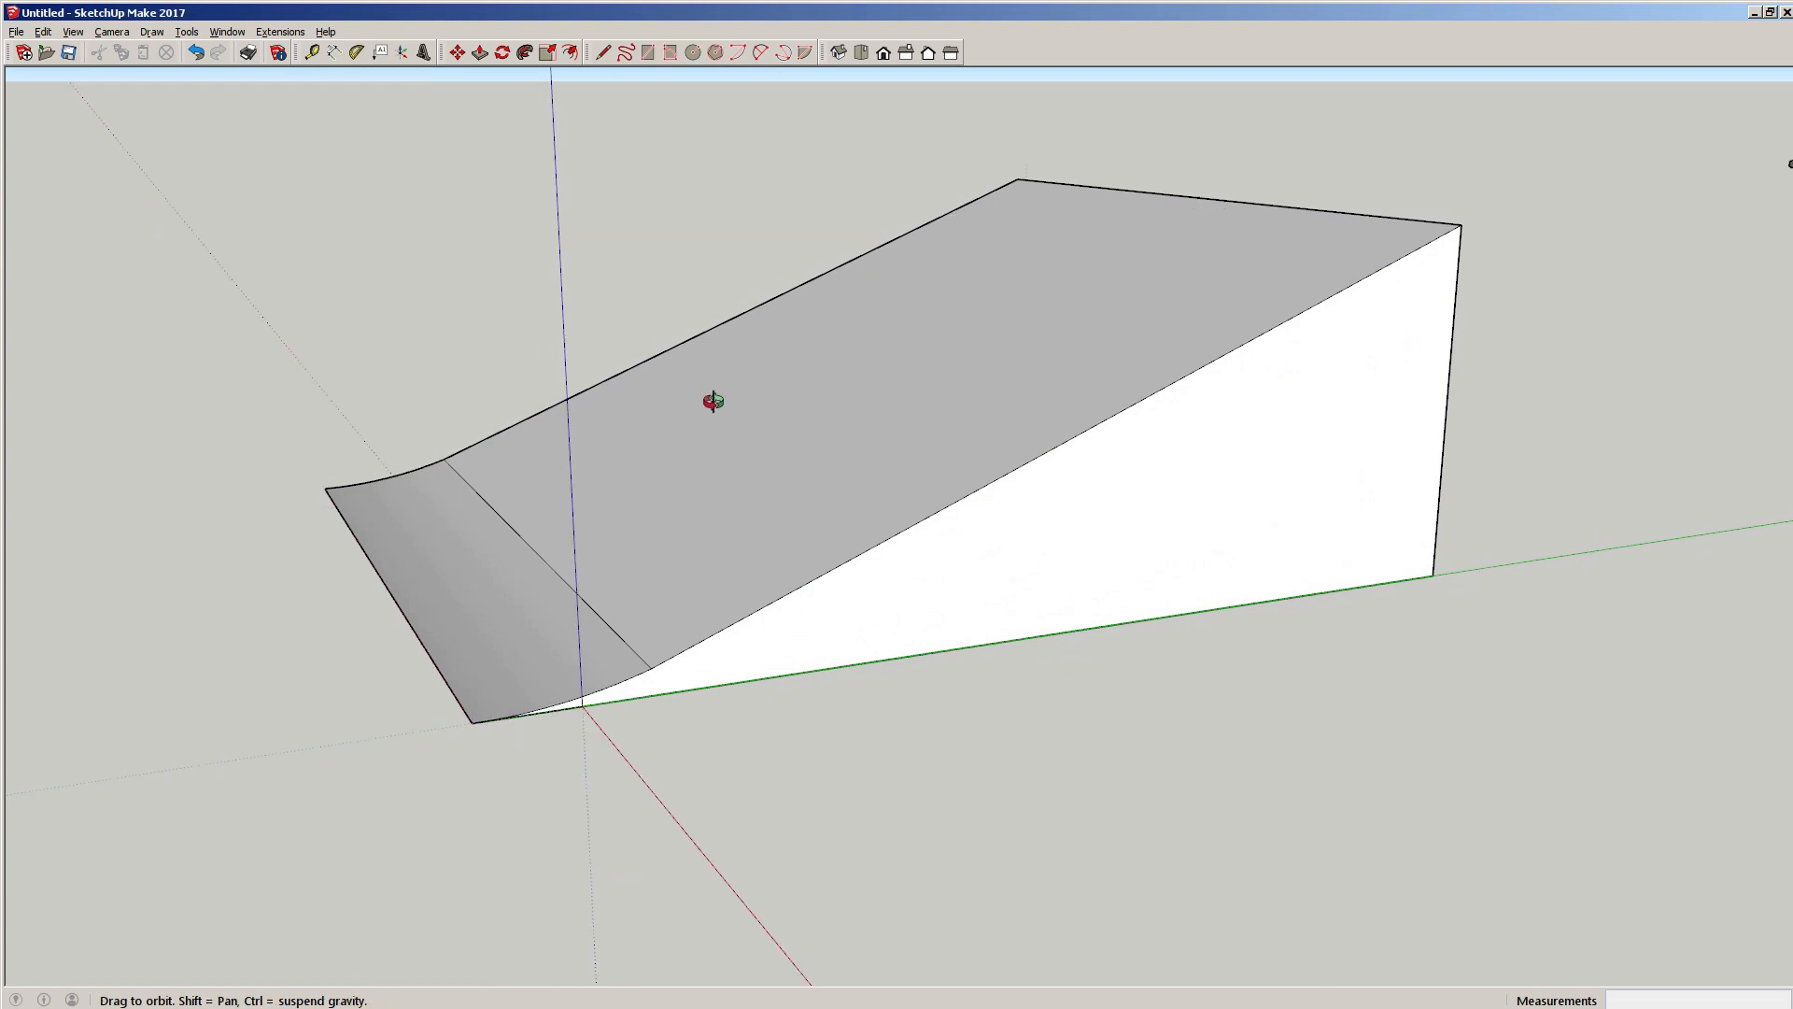
Examine the finished ramp's slope, side face and curved lower transition from near and far.
{"action": "middle_click_drag", "start_coordinate": [720, 404], "coordinate": [821, 420]}
{"action": "scroll", "coordinate": [896, 424], "scroll_direction": "down", "scroll_amount": 3}
{"action": "left_click", "coordinate": [895, 419]}
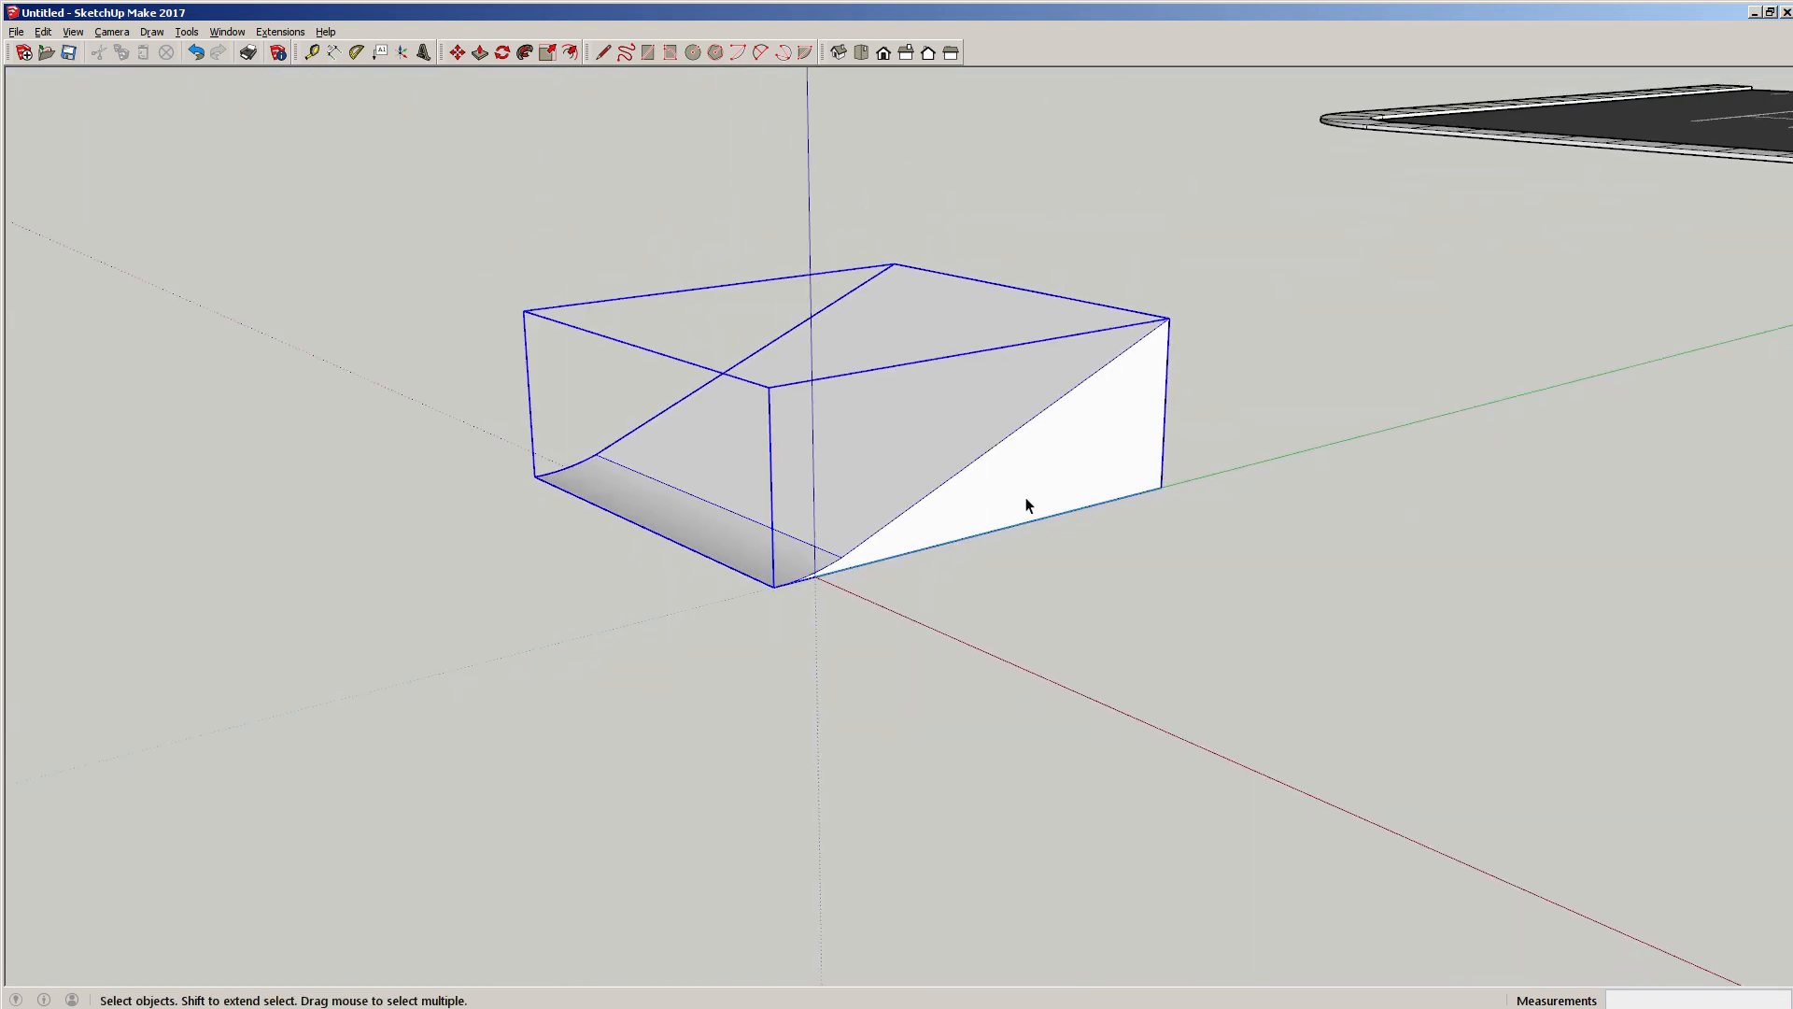
{"action": "scroll", "coordinate": [1059, 528], "scroll_direction": "down", "scroll_amount": 2}
{"action": "scroll", "coordinate": [1111, 495], "scroll_direction": "up", "scroll_amount": 5}
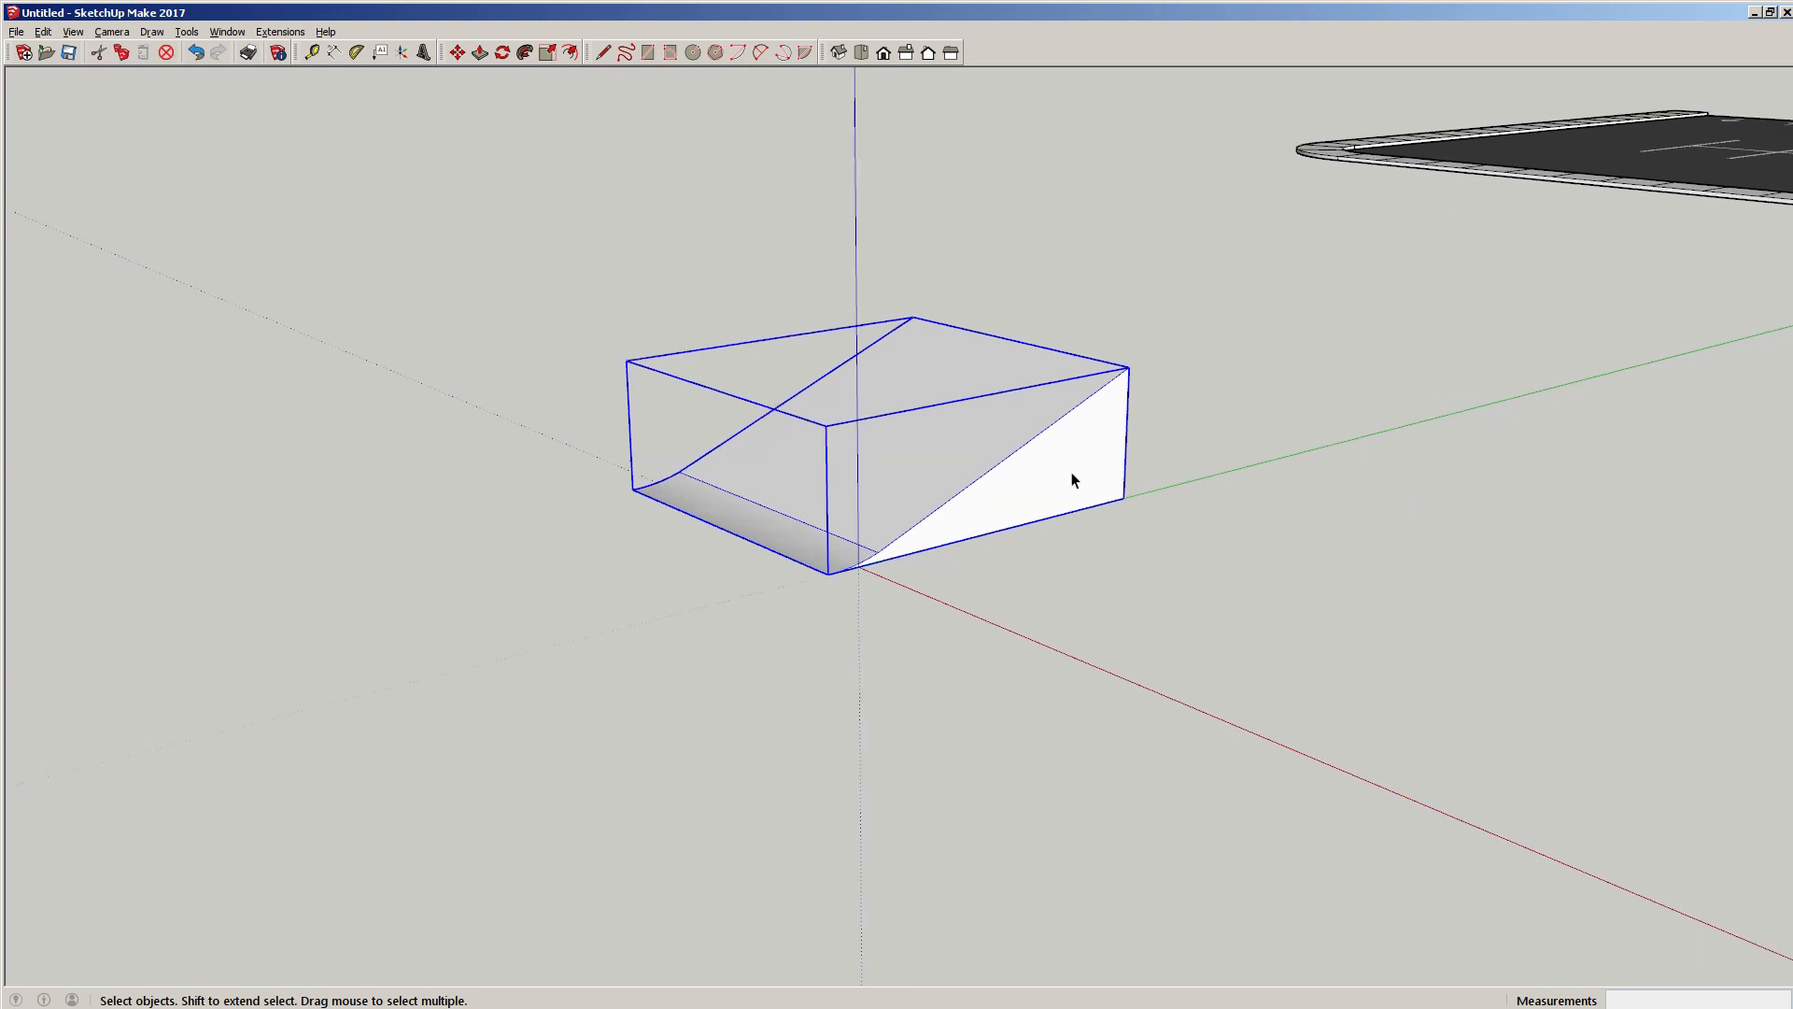
{"action": "left_click", "coordinate": [1088, 615]}
{"action": "scroll", "coordinate": [848, 500], "scroll_direction": "up", "scroll_amount": 2}
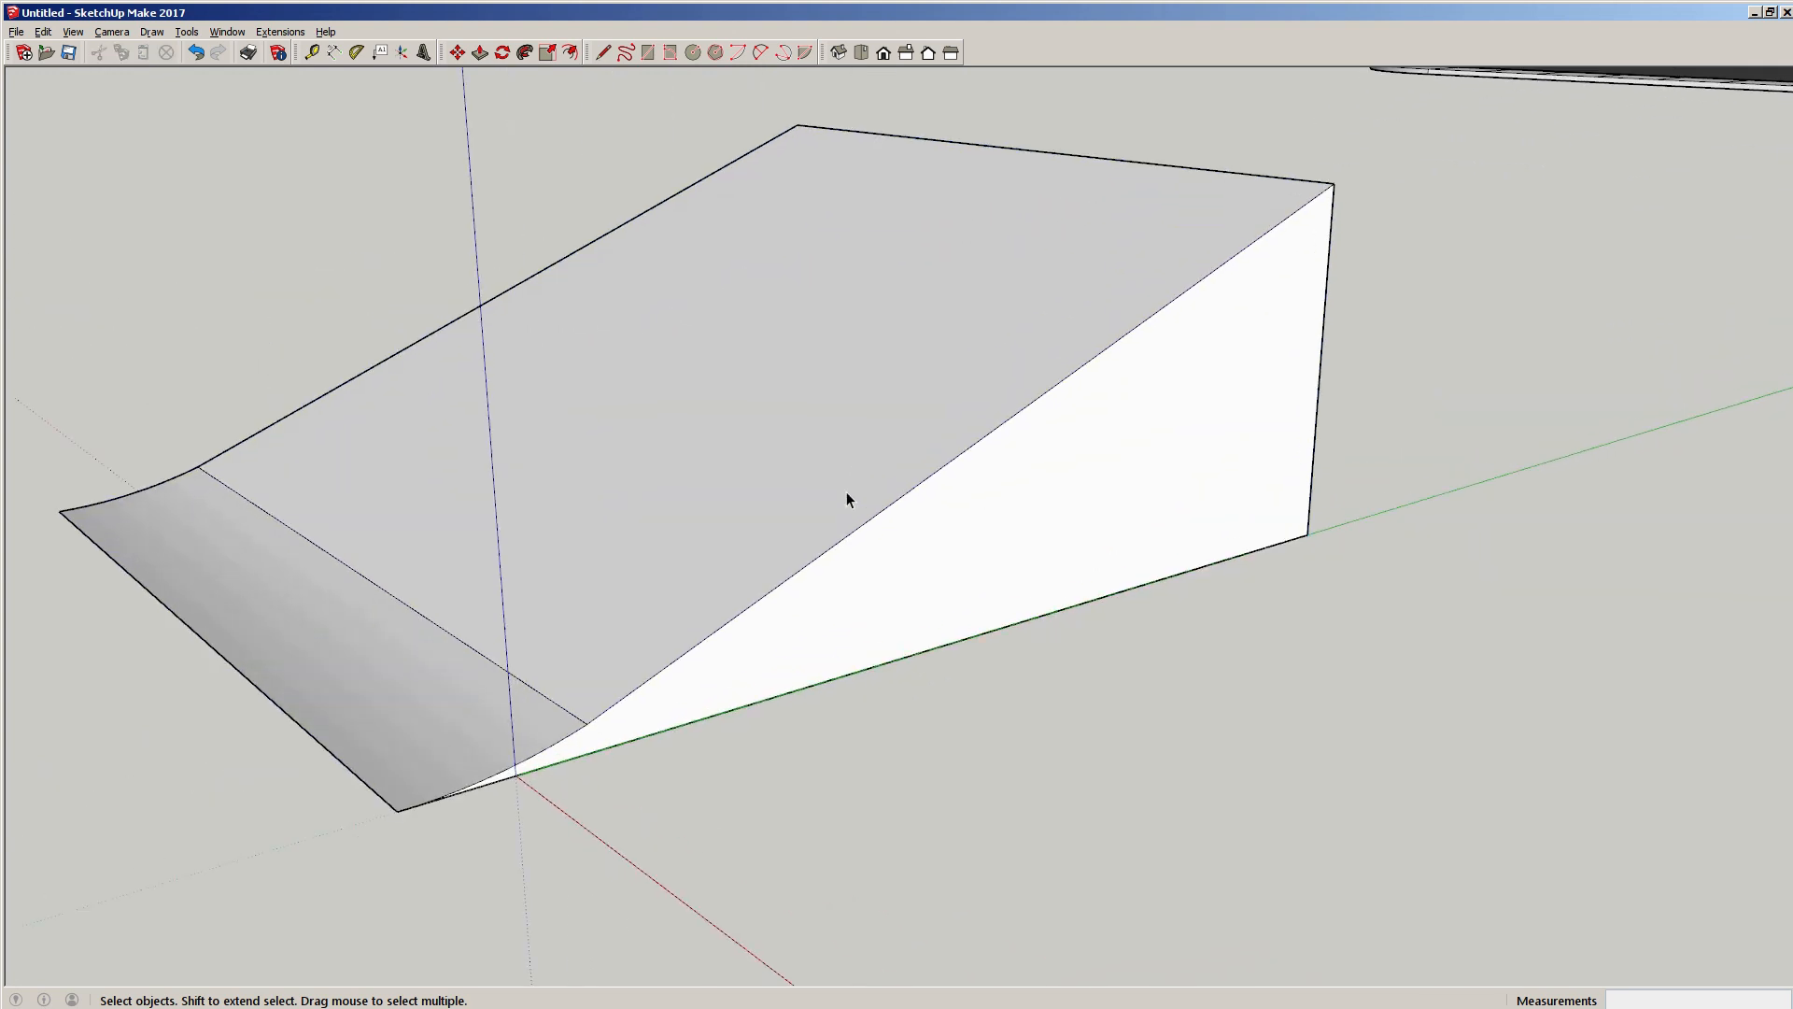
{"action": "middle_click_drag", "start_coordinate": [1041, 445], "coordinate": [1104, 300]}
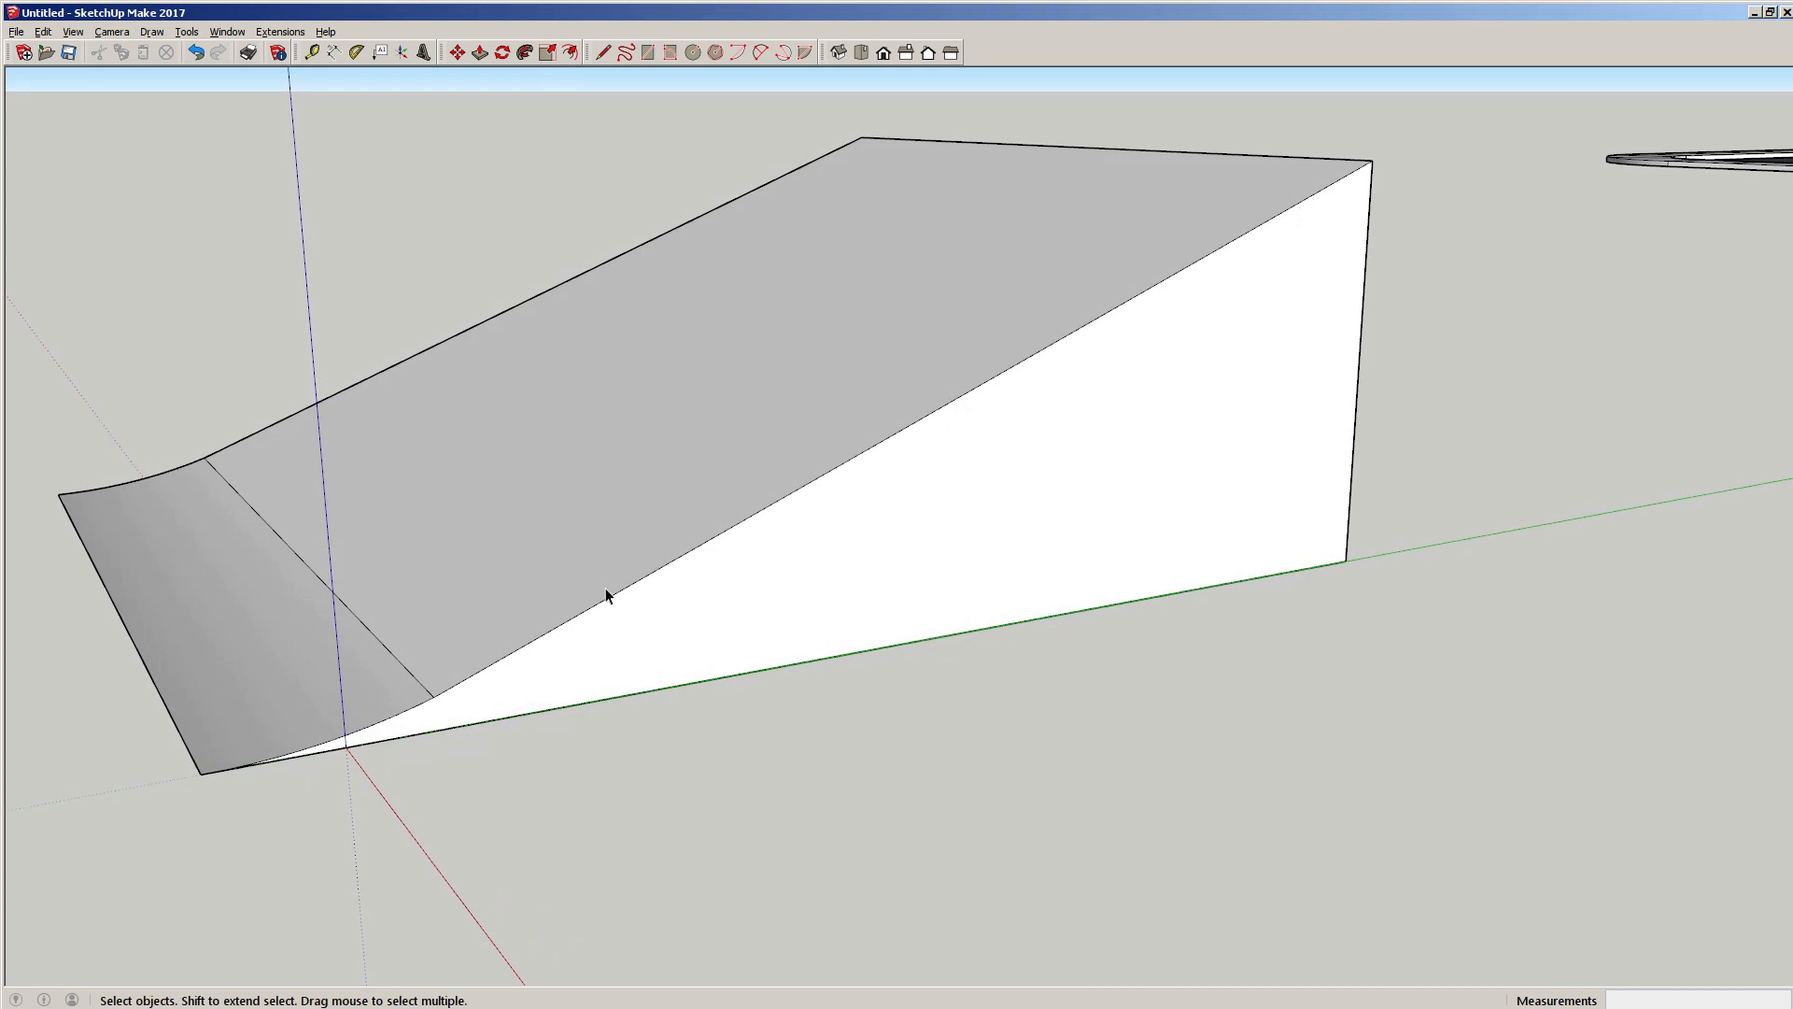
Draw a rectangle on the ground from the ramp's rear base edge and Push/Pull it up to the ramp's height as a platform.
{"action": "scroll", "coordinate": [887, 504], "scroll_direction": "down", "scroll_amount": 3}
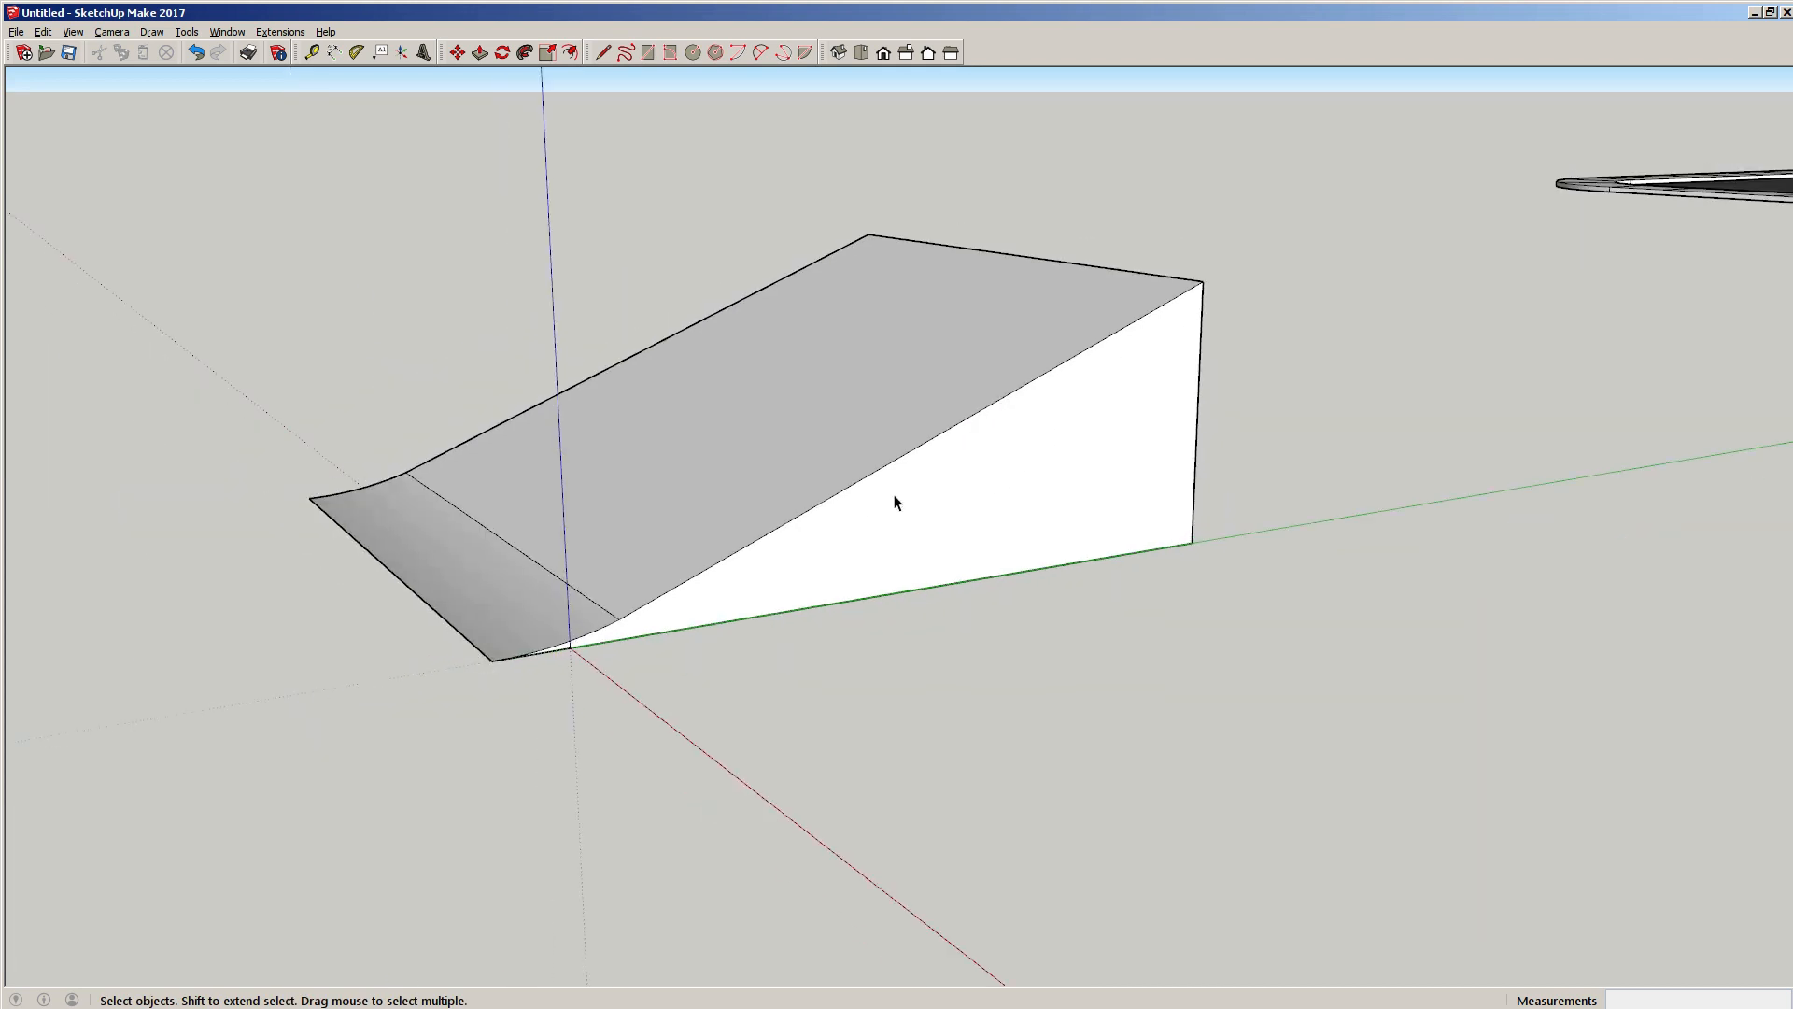
{"action": "middle_click_drag", "start_coordinate": [897, 503], "coordinate": [777, 524]}
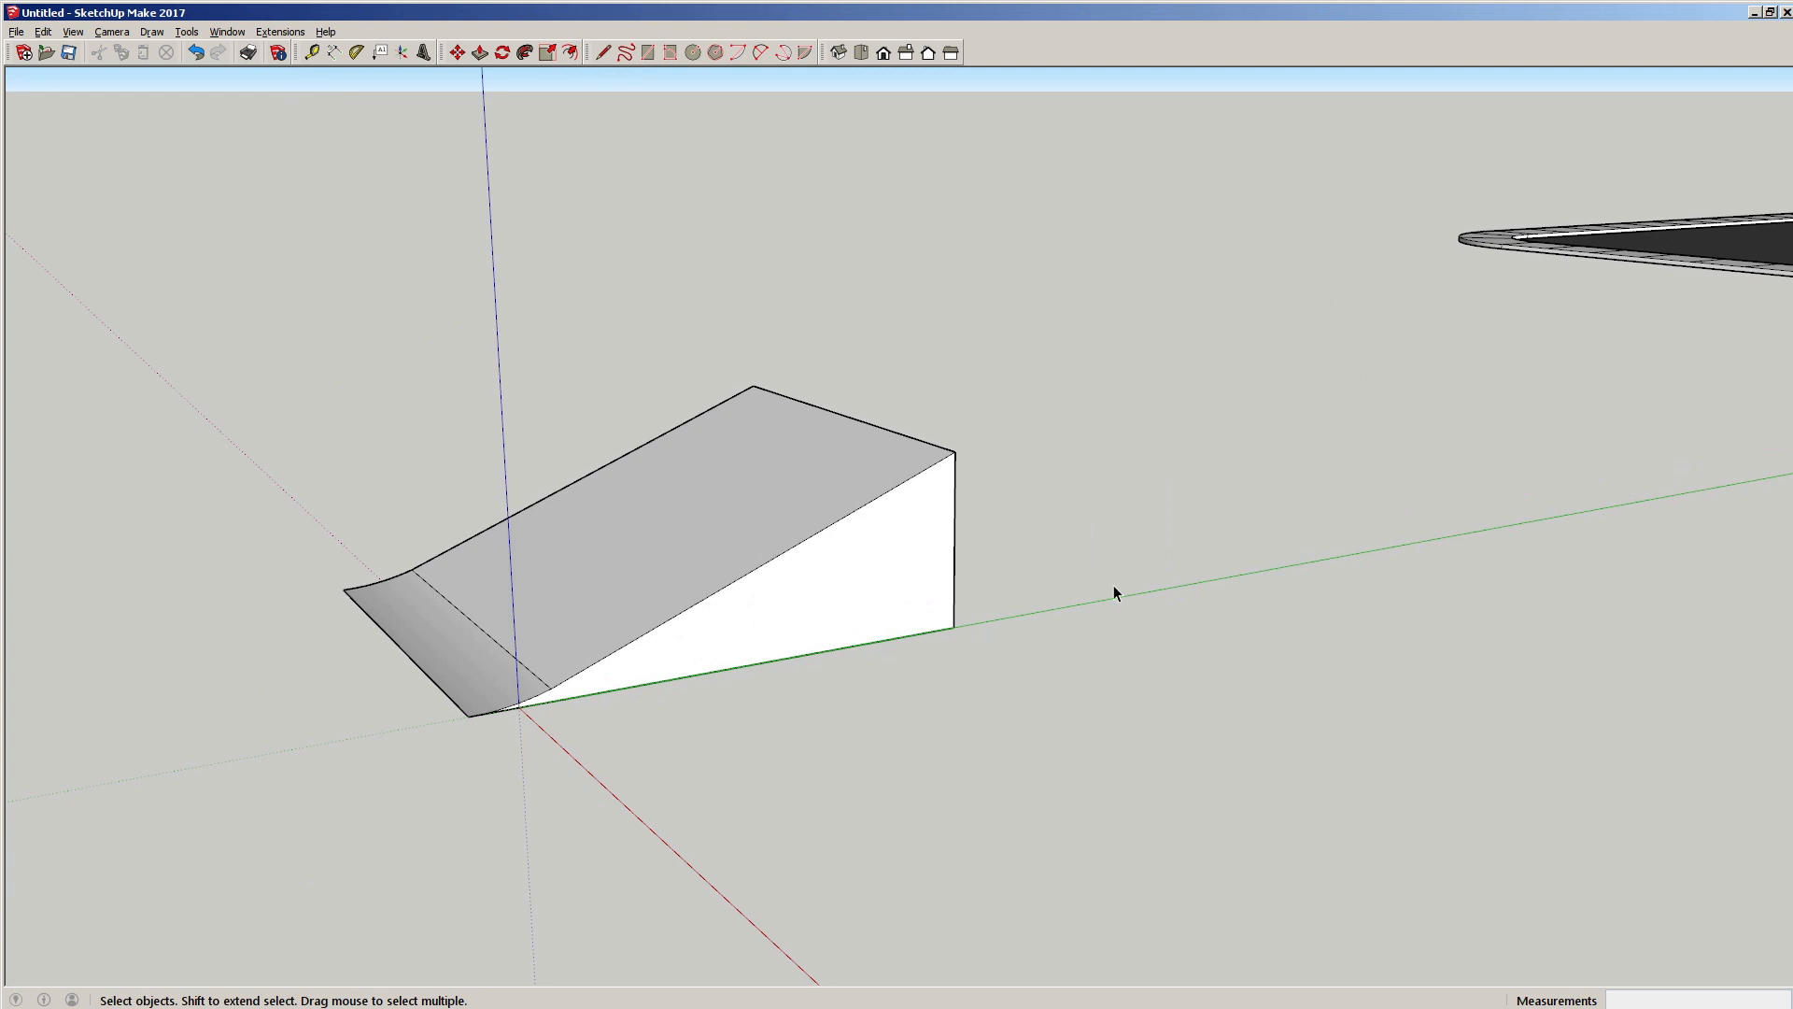
{"action": "middle_click_drag", "start_coordinate": [1114, 593], "coordinate": [744, 608]}
{"action": "key", "text": "r"}
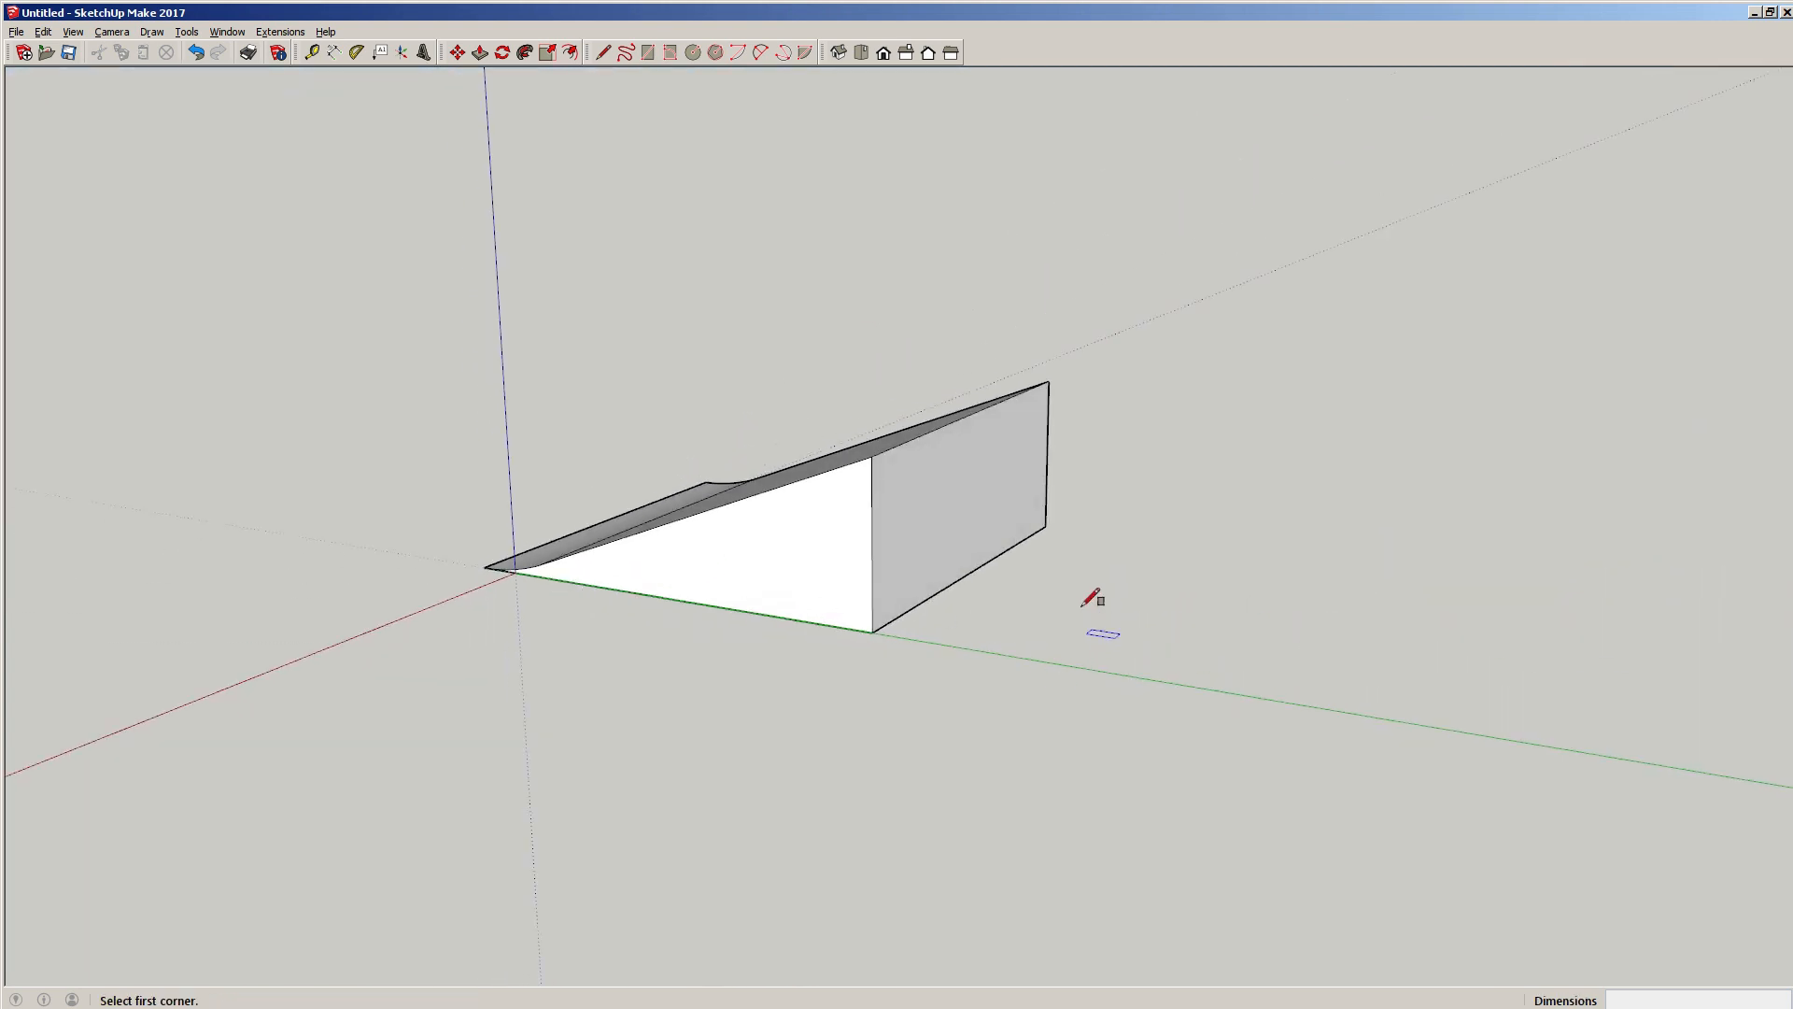
{"action": "left_click", "coordinate": [1045, 526]}
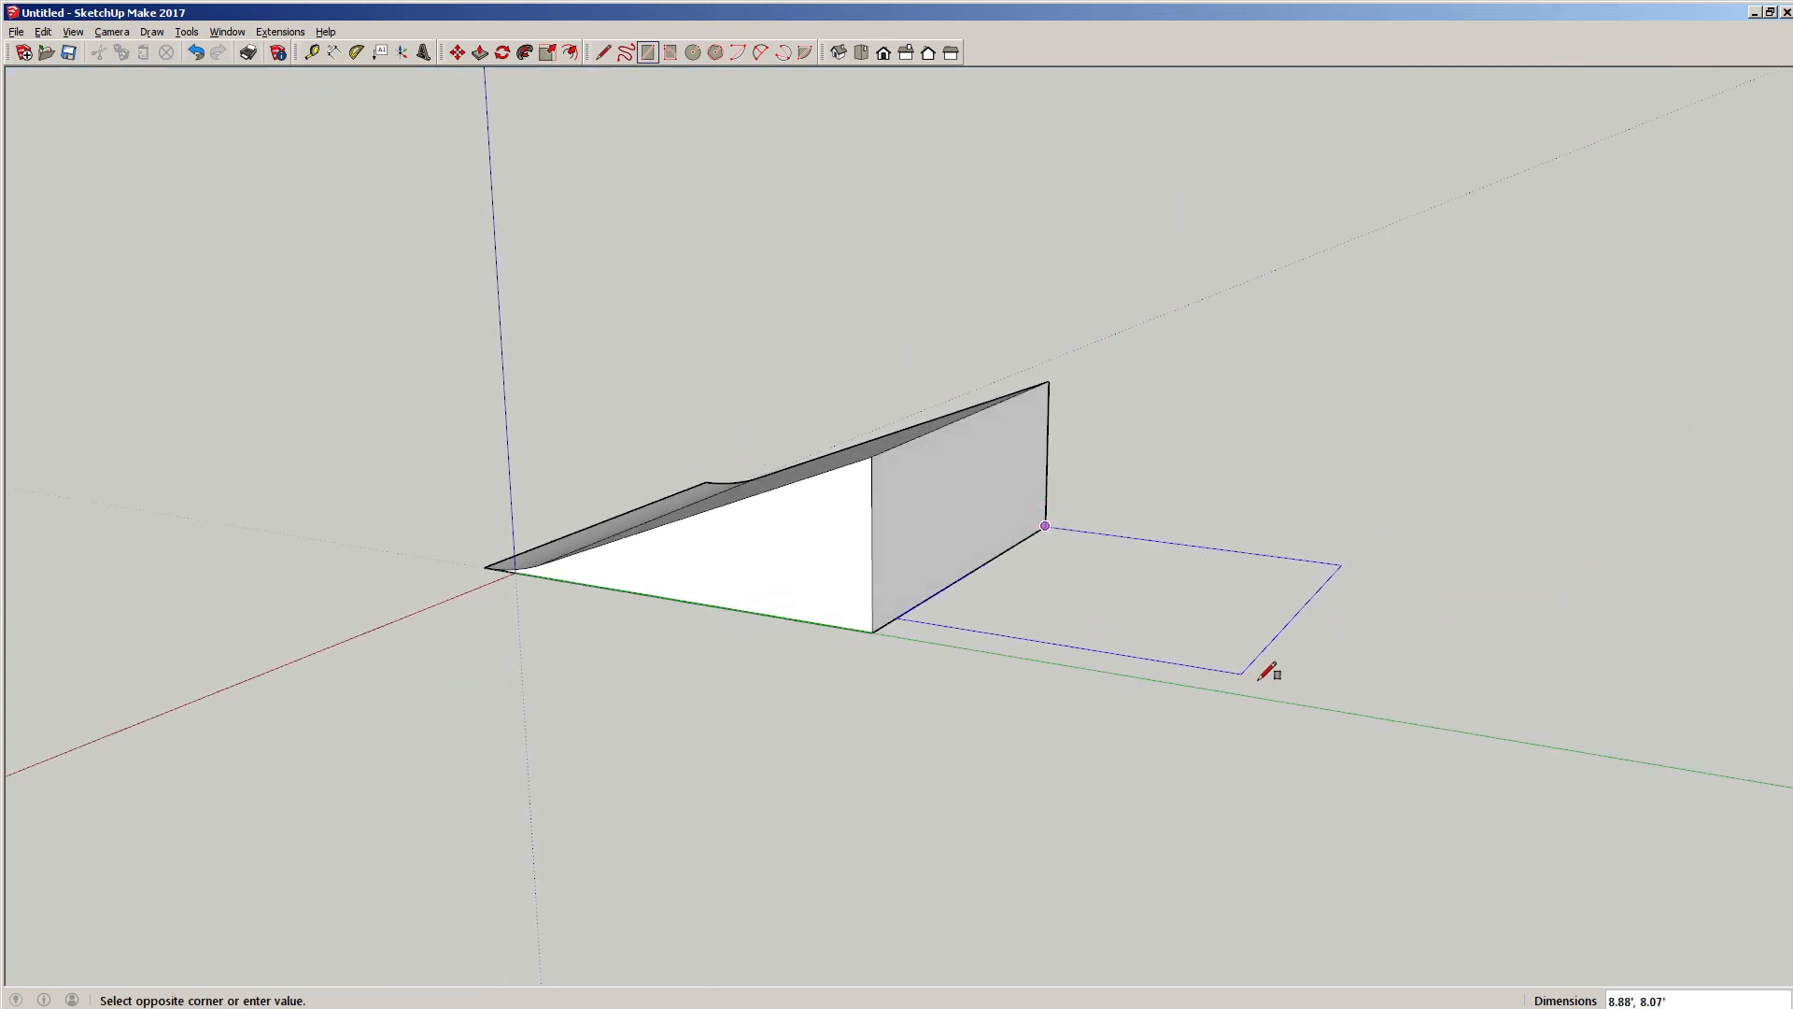
{"action": "left_click", "coordinate": [1324, 707]}
{"action": "key", "text": "p"}
{"action": "left_click", "coordinate": [1177, 644]}
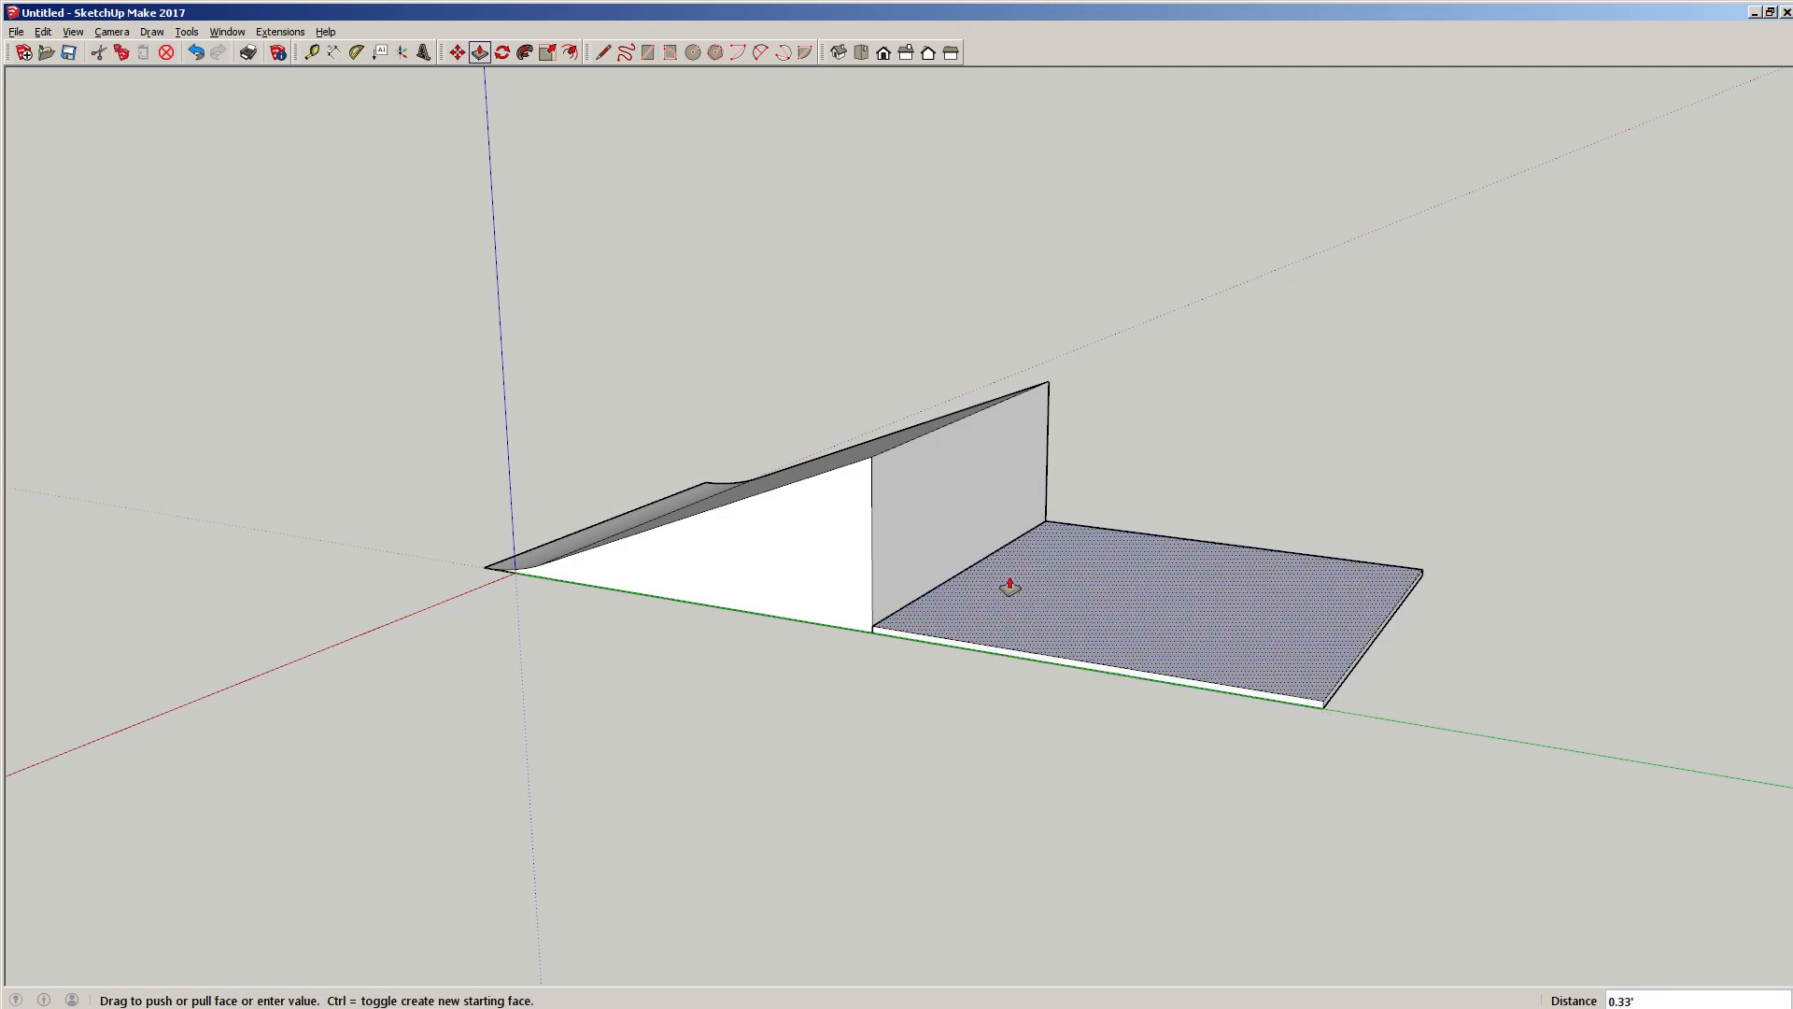
{"action": "left_click", "coordinate": [876, 352]}
{"action": "middle_click_drag", "start_coordinate": [793, 508], "coordinate": [1386, 487]}
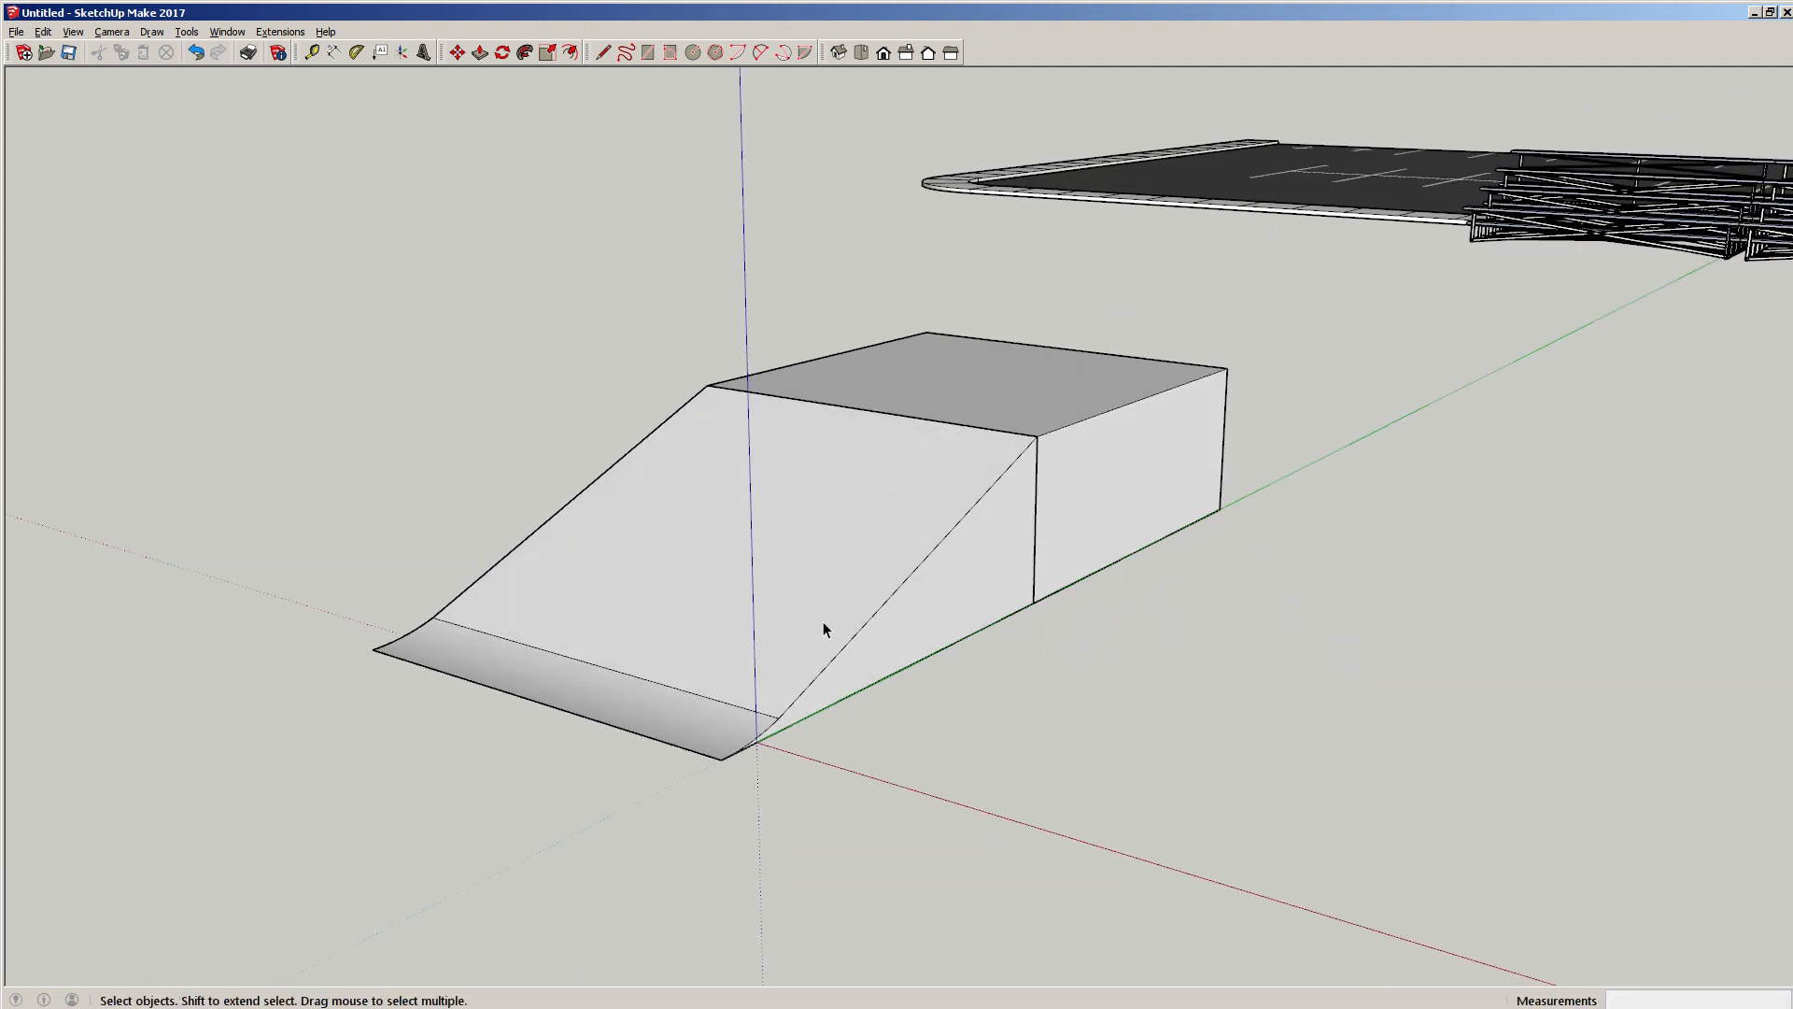
{"action": "middle_click_drag", "start_coordinate": [1101, 938], "coordinate": [558, 617]}
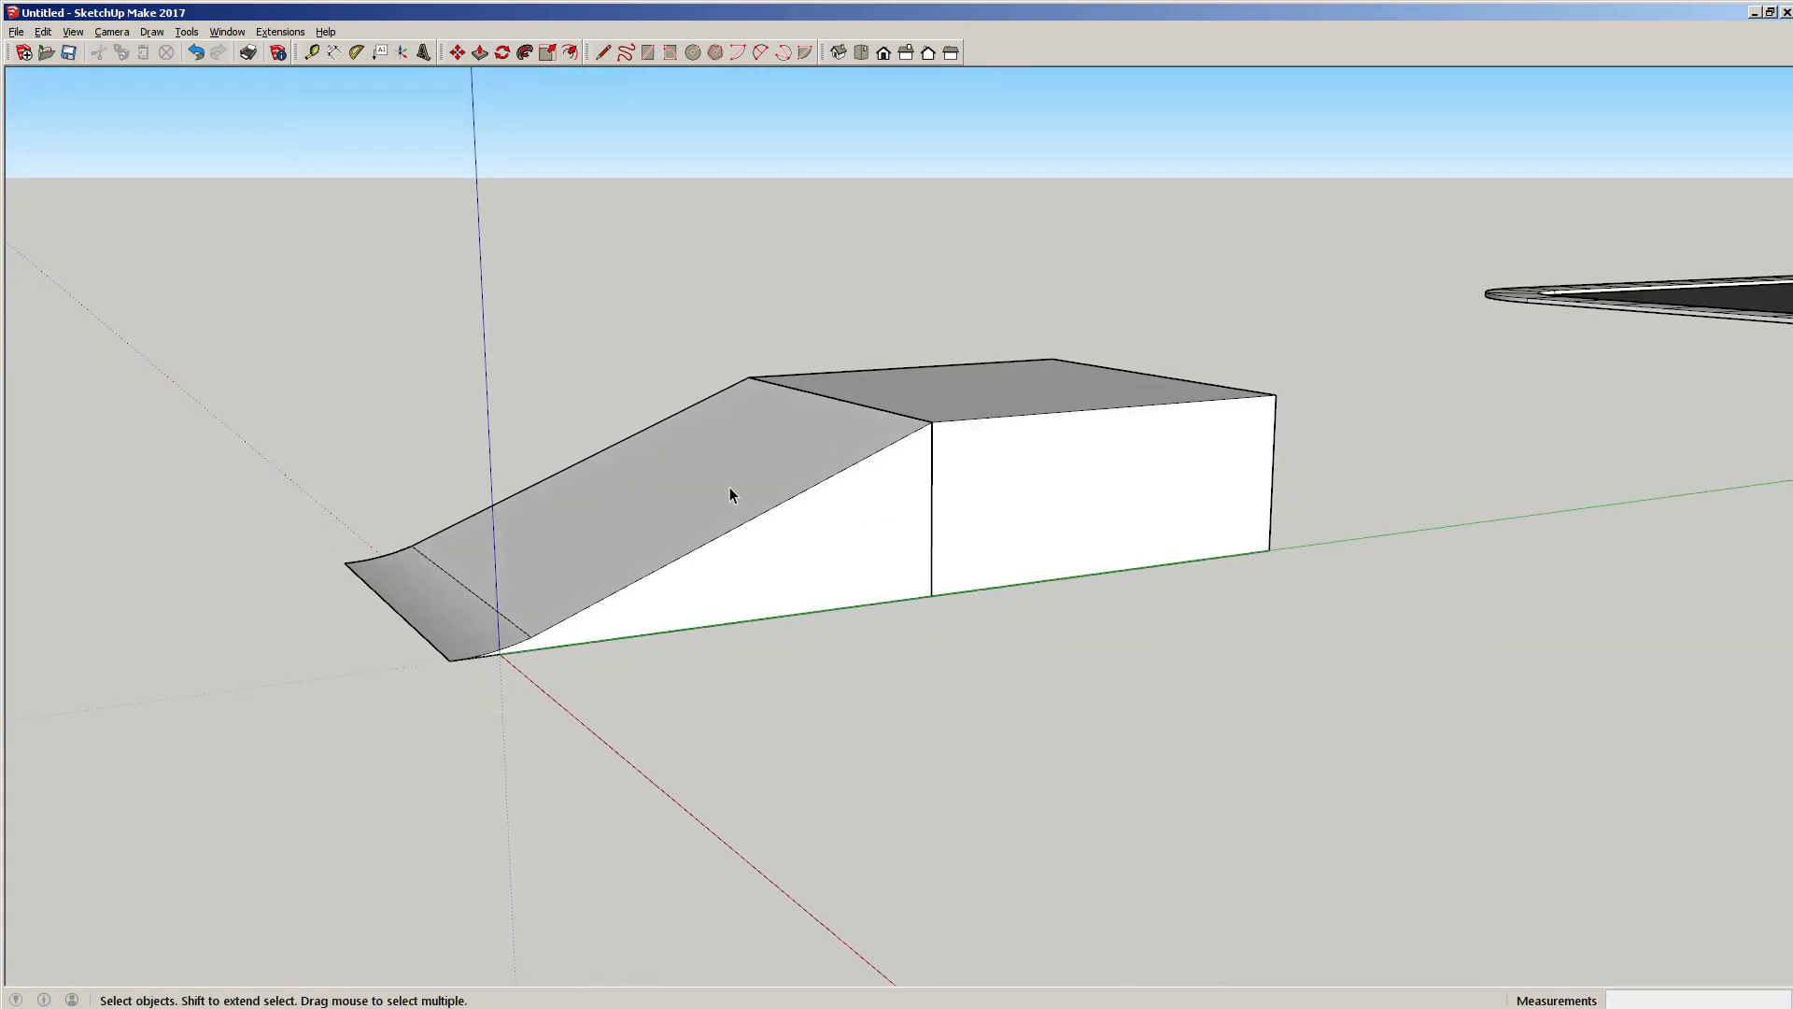
{"action": "middle_click_drag", "start_coordinate": [730, 486], "coordinate": [681, 644]}
Select all connected geometry of the platform box behind the ramp and delete it.
{"action": "left_click", "coordinate": [1125, 505]}
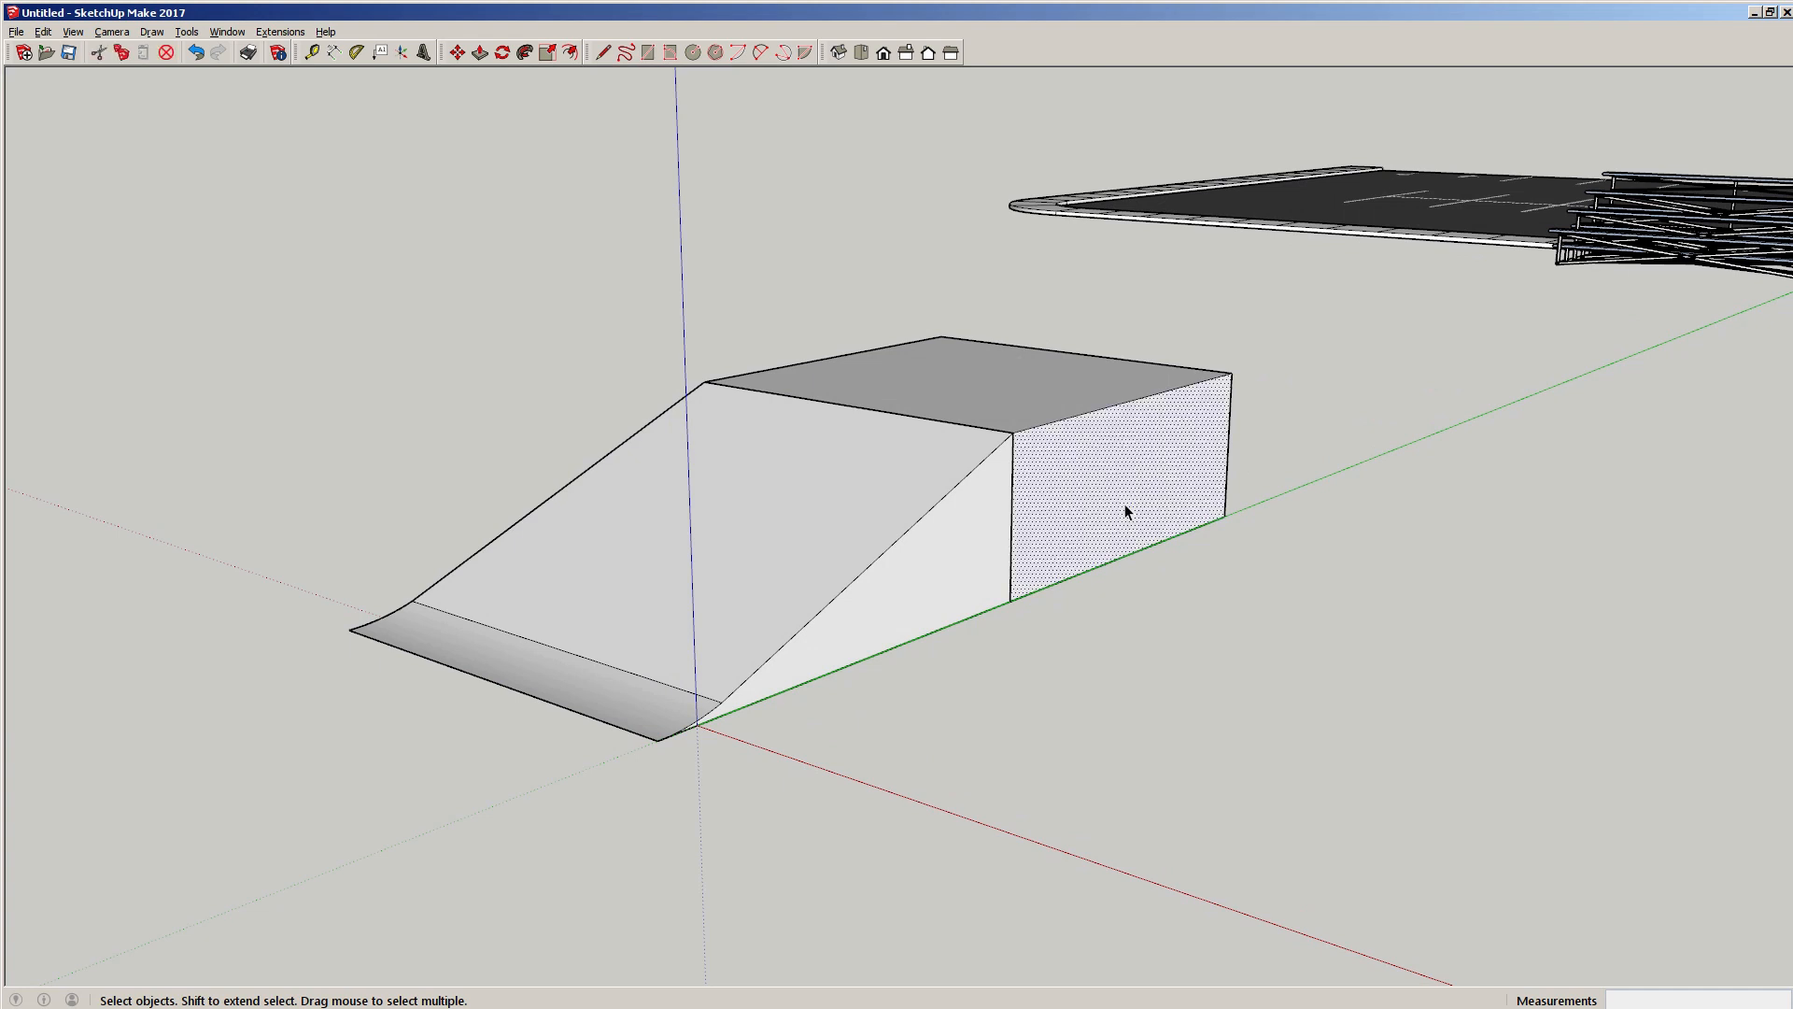
{"action": "double_click", "coordinate": [1124, 504]}
{"action": "triple_click", "coordinate": [1114, 496]}
{"action": "left_click", "coordinate": [1107, 493]}
{"action": "triple_click", "coordinate": [1111, 484]}
{"action": "key", "text": "Delete"}
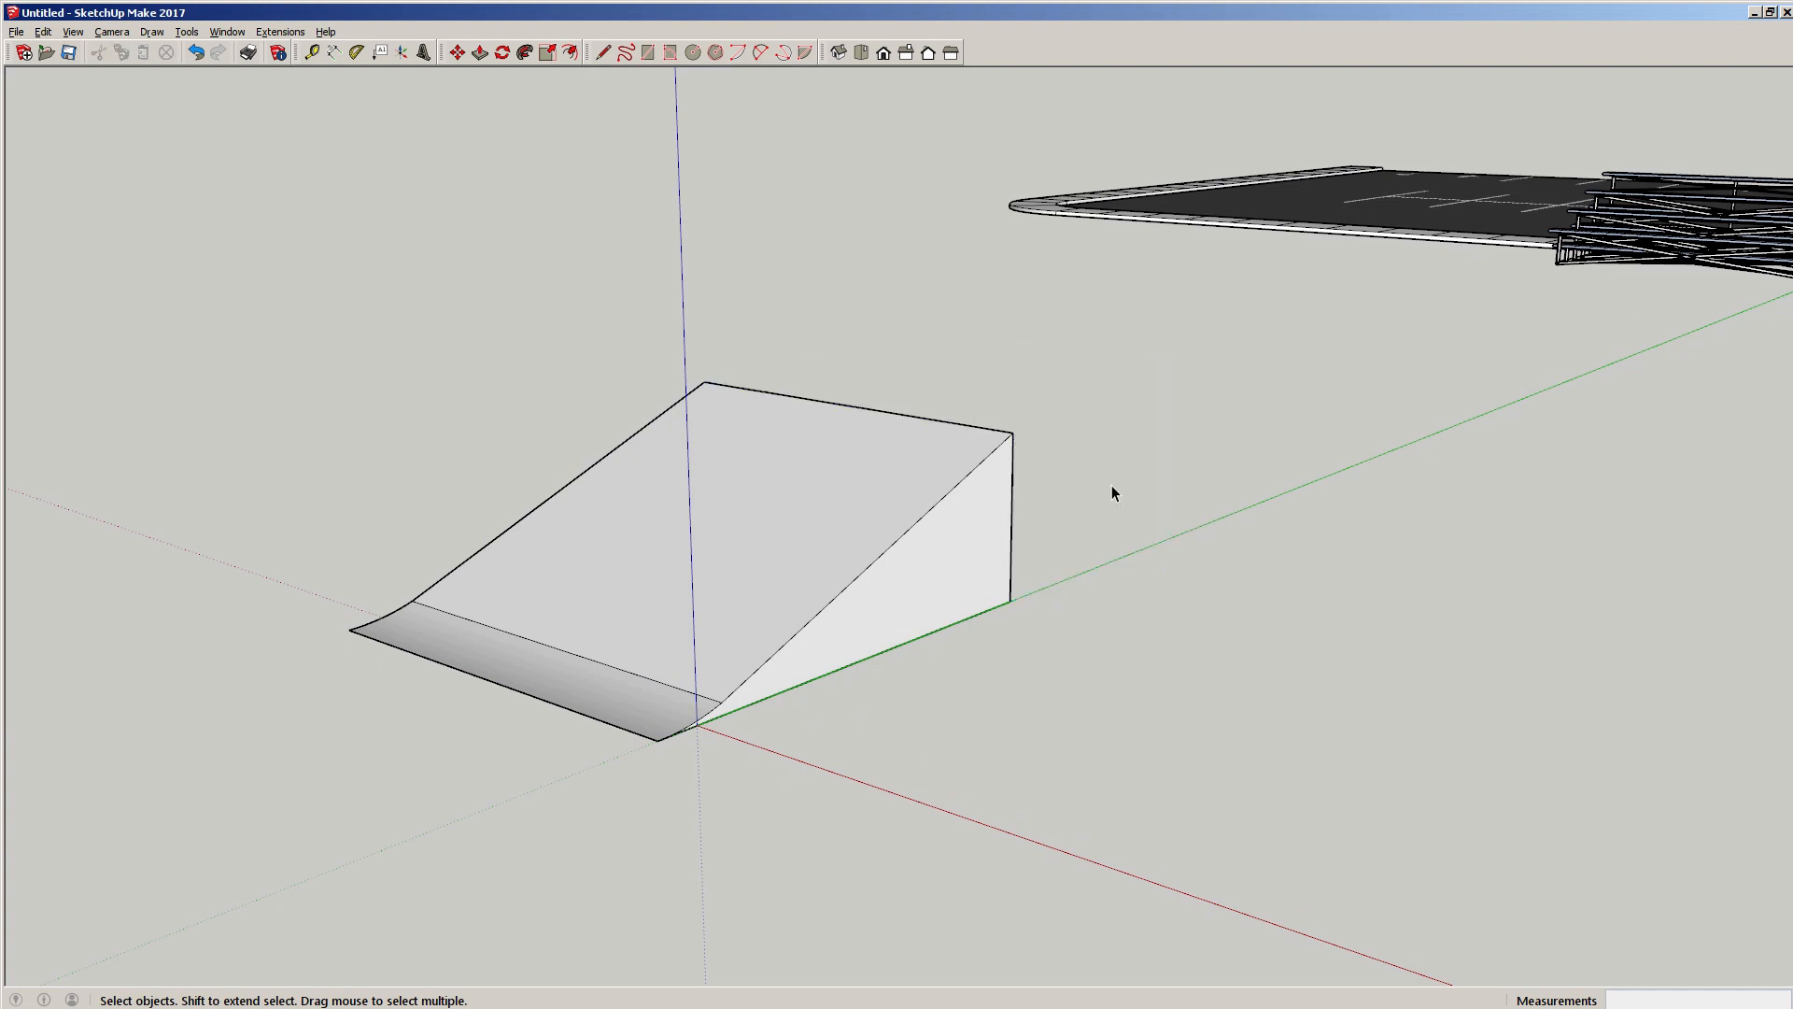
Draw a line along the ramp's sloped side edge from the end of the curved transition to the top corner.
{"action": "middle_click_drag", "start_coordinate": [1111, 485], "coordinate": [854, 540]}
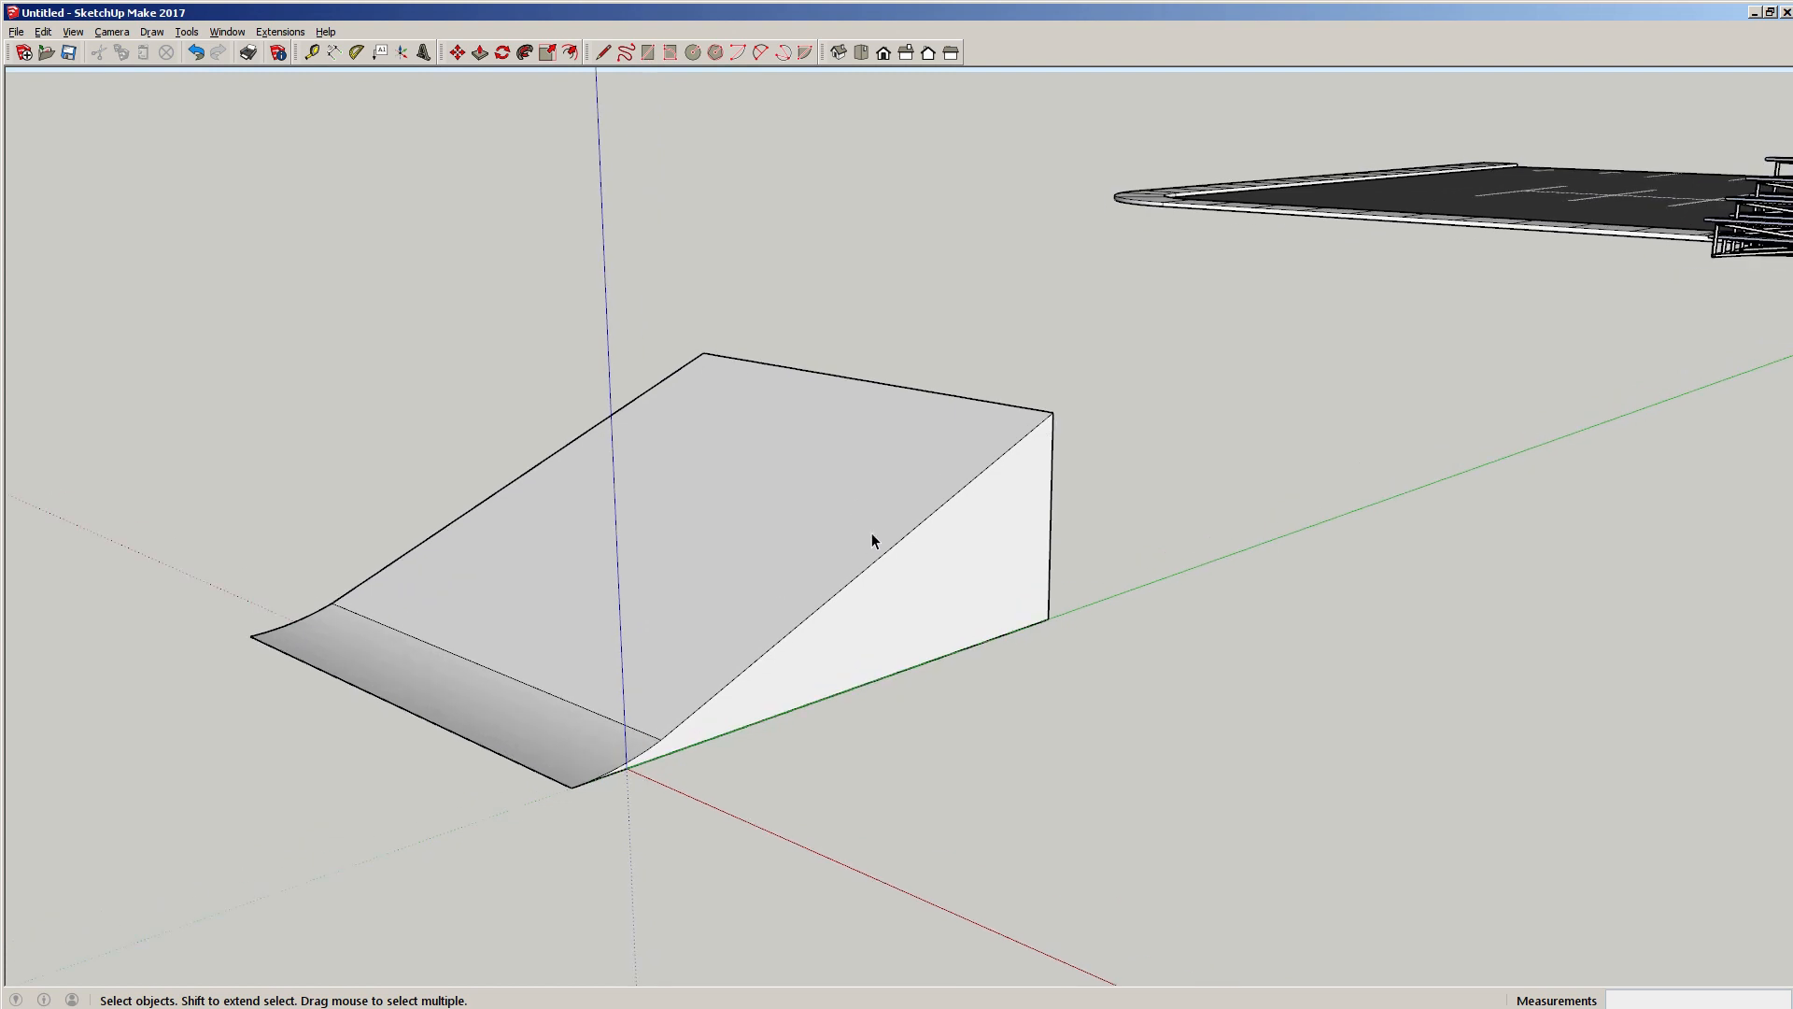
{"action": "scroll", "coordinate": [871, 532], "scroll_direction": "up", "scroll_amount": 2}
{"action": "key", "text": "l"}
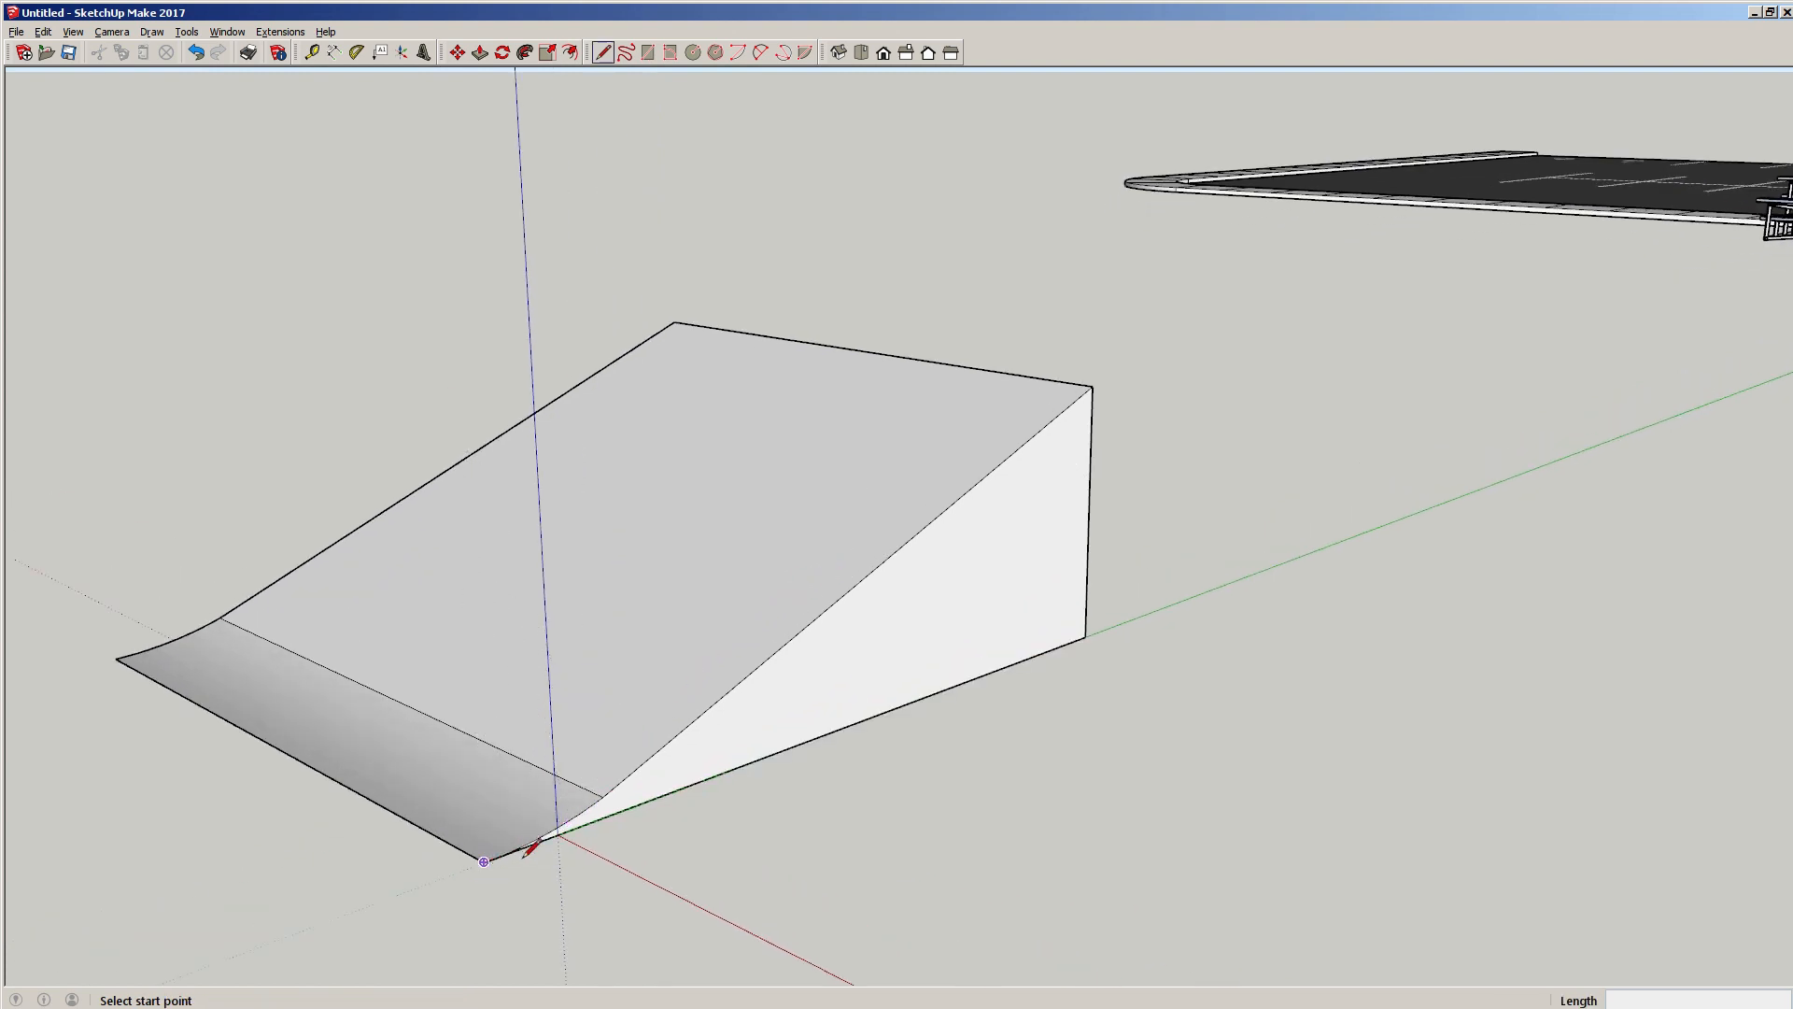
{"action": "left_click", "coordinate": [603, 796]}
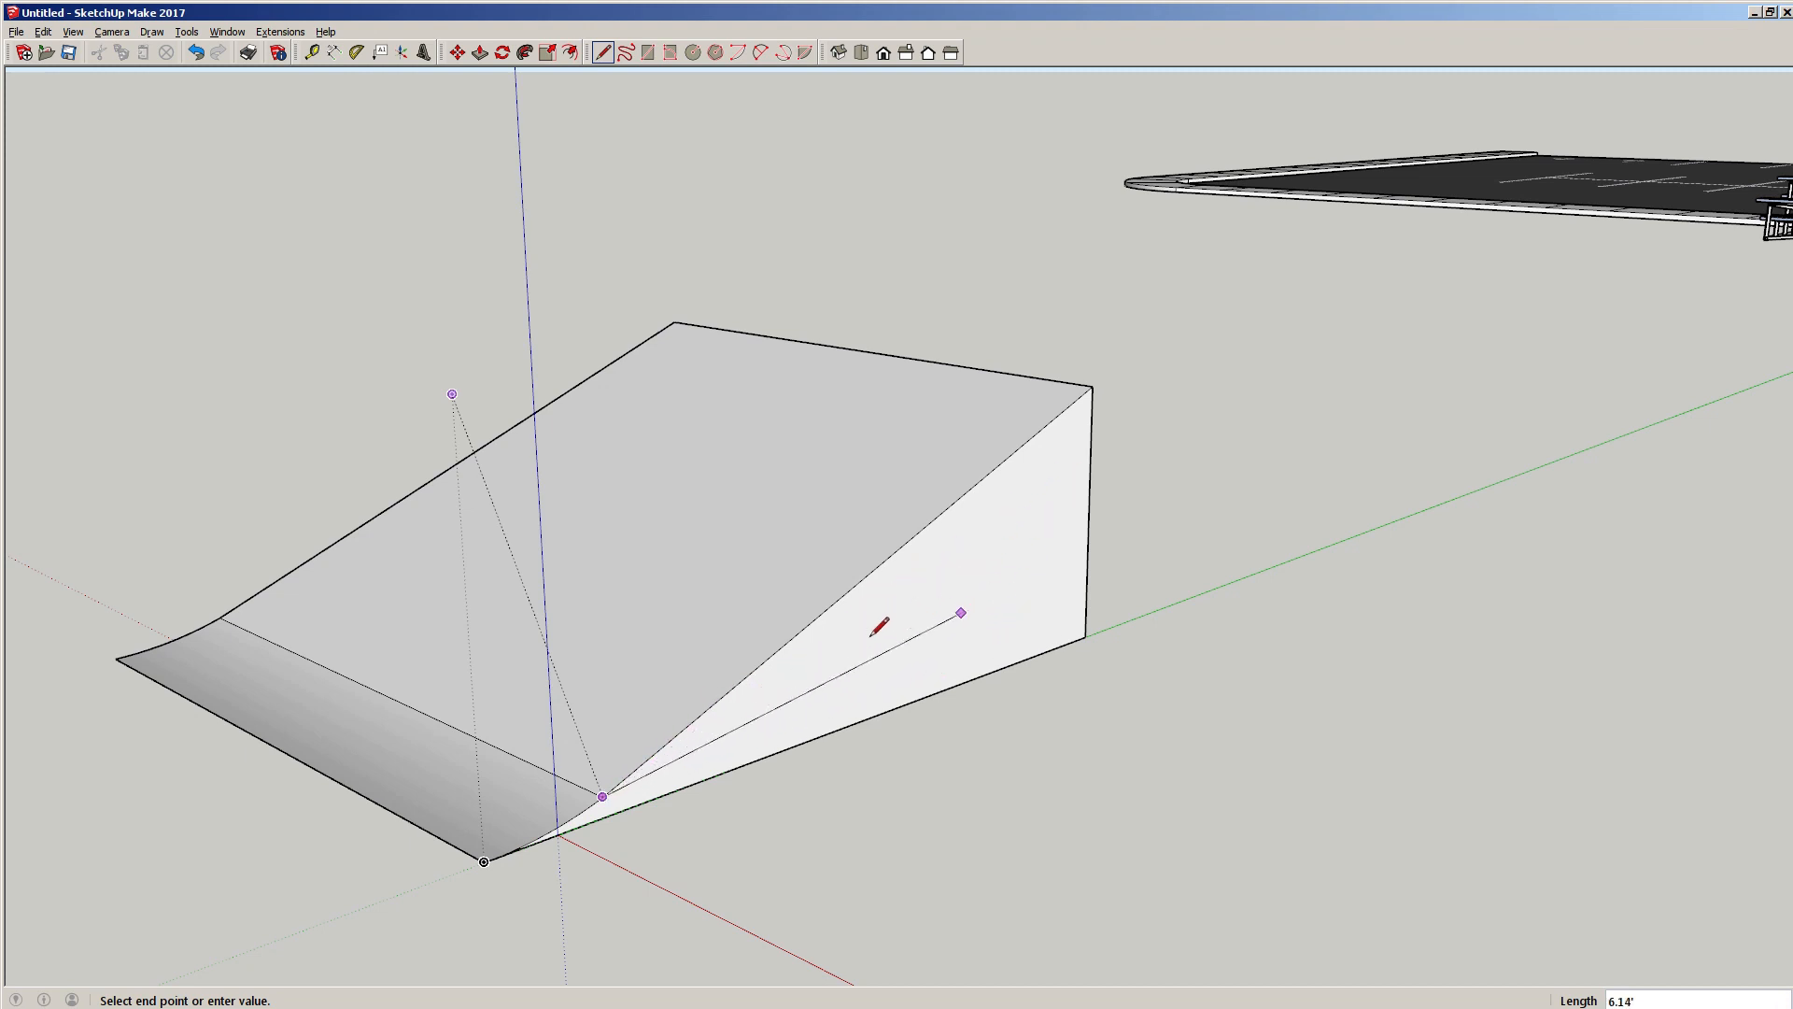
{"action": "left_click", "coordinate": [1092, 386]}
{"action": "key", "text": "space"}
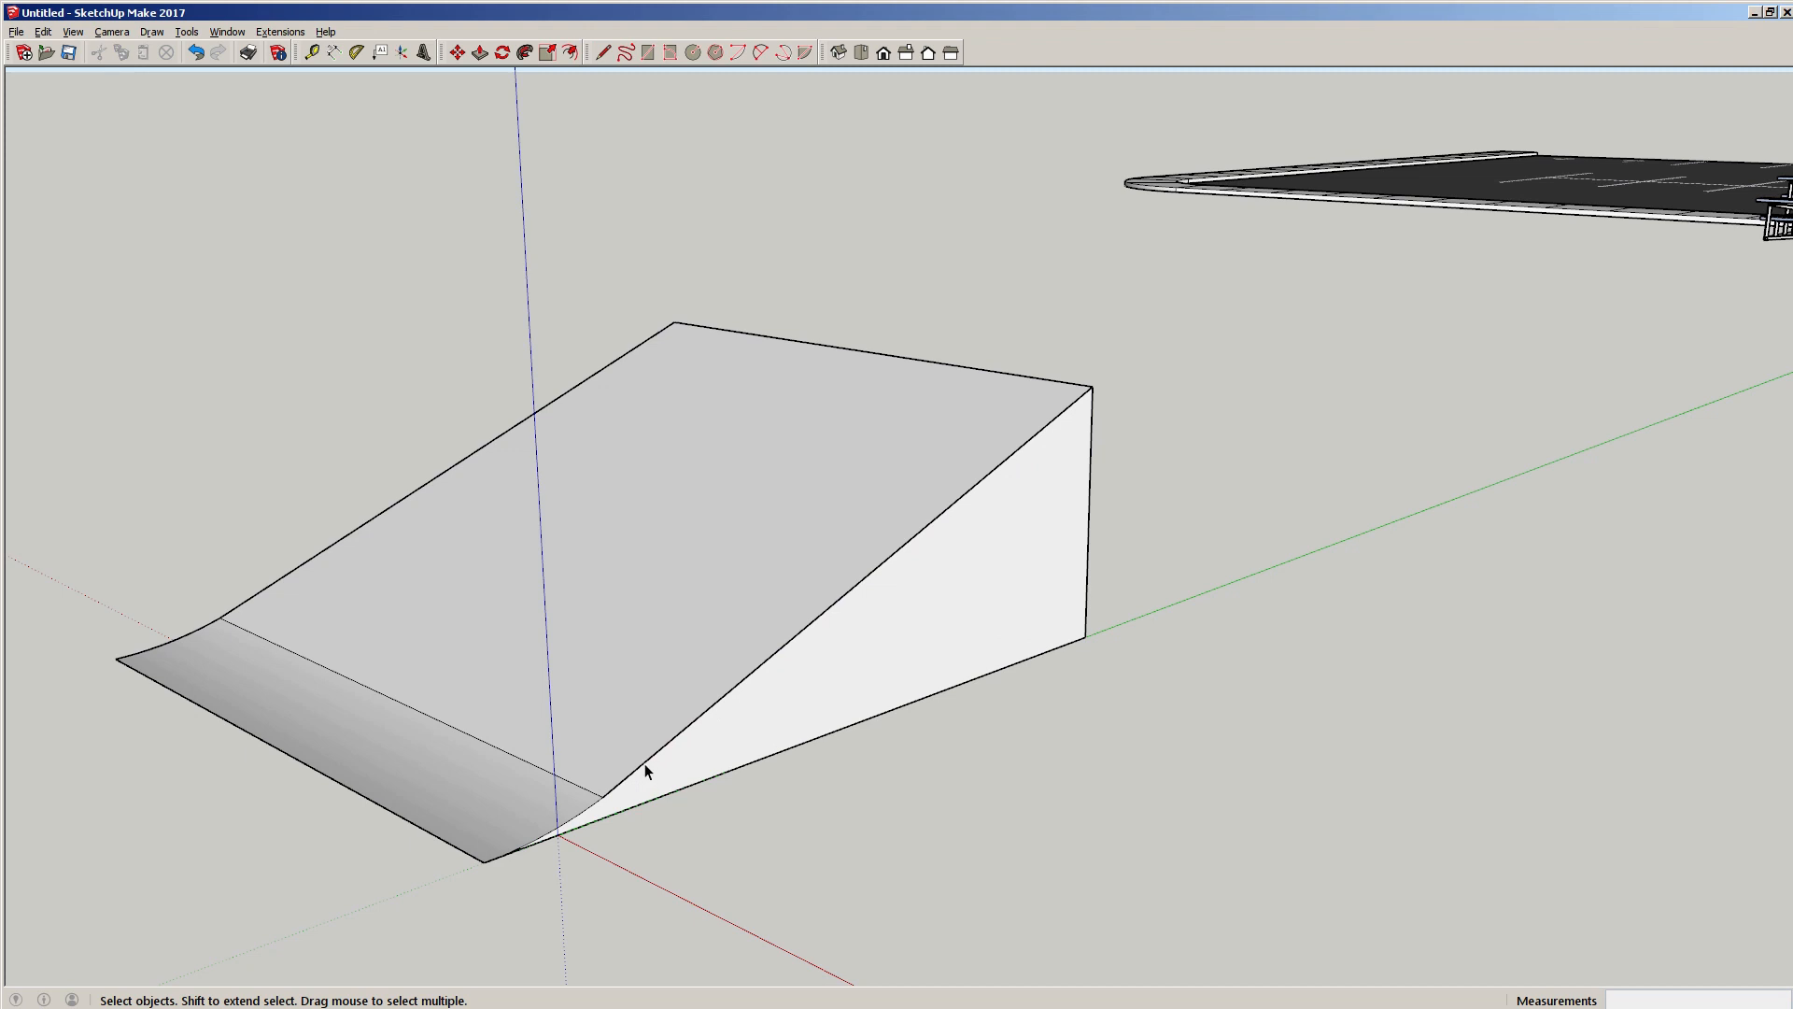
Select the new slope line and draw a 2 ft vertical line upward from the ramp's top corner.
{"action": "left_click", "coordinate": [717, 705]}
{"action": "key", "text": "l"}
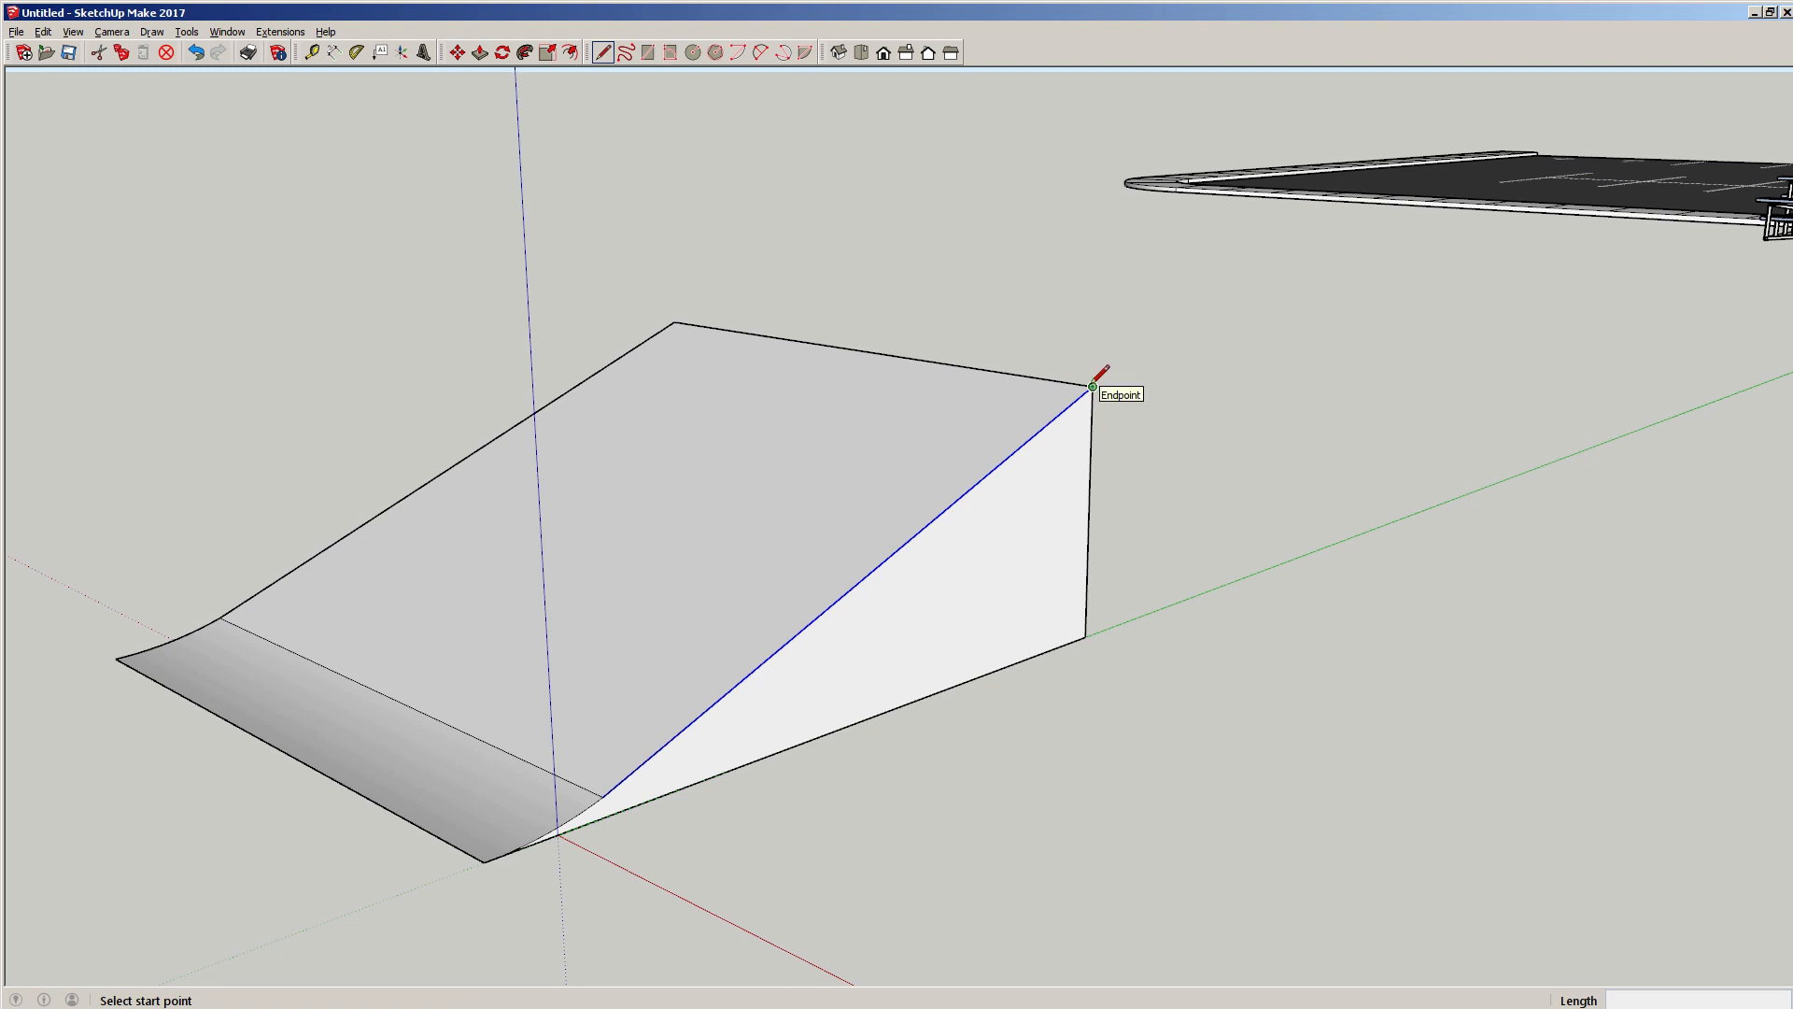
{"action": "left_click", "coordinate": [1093, 386]}
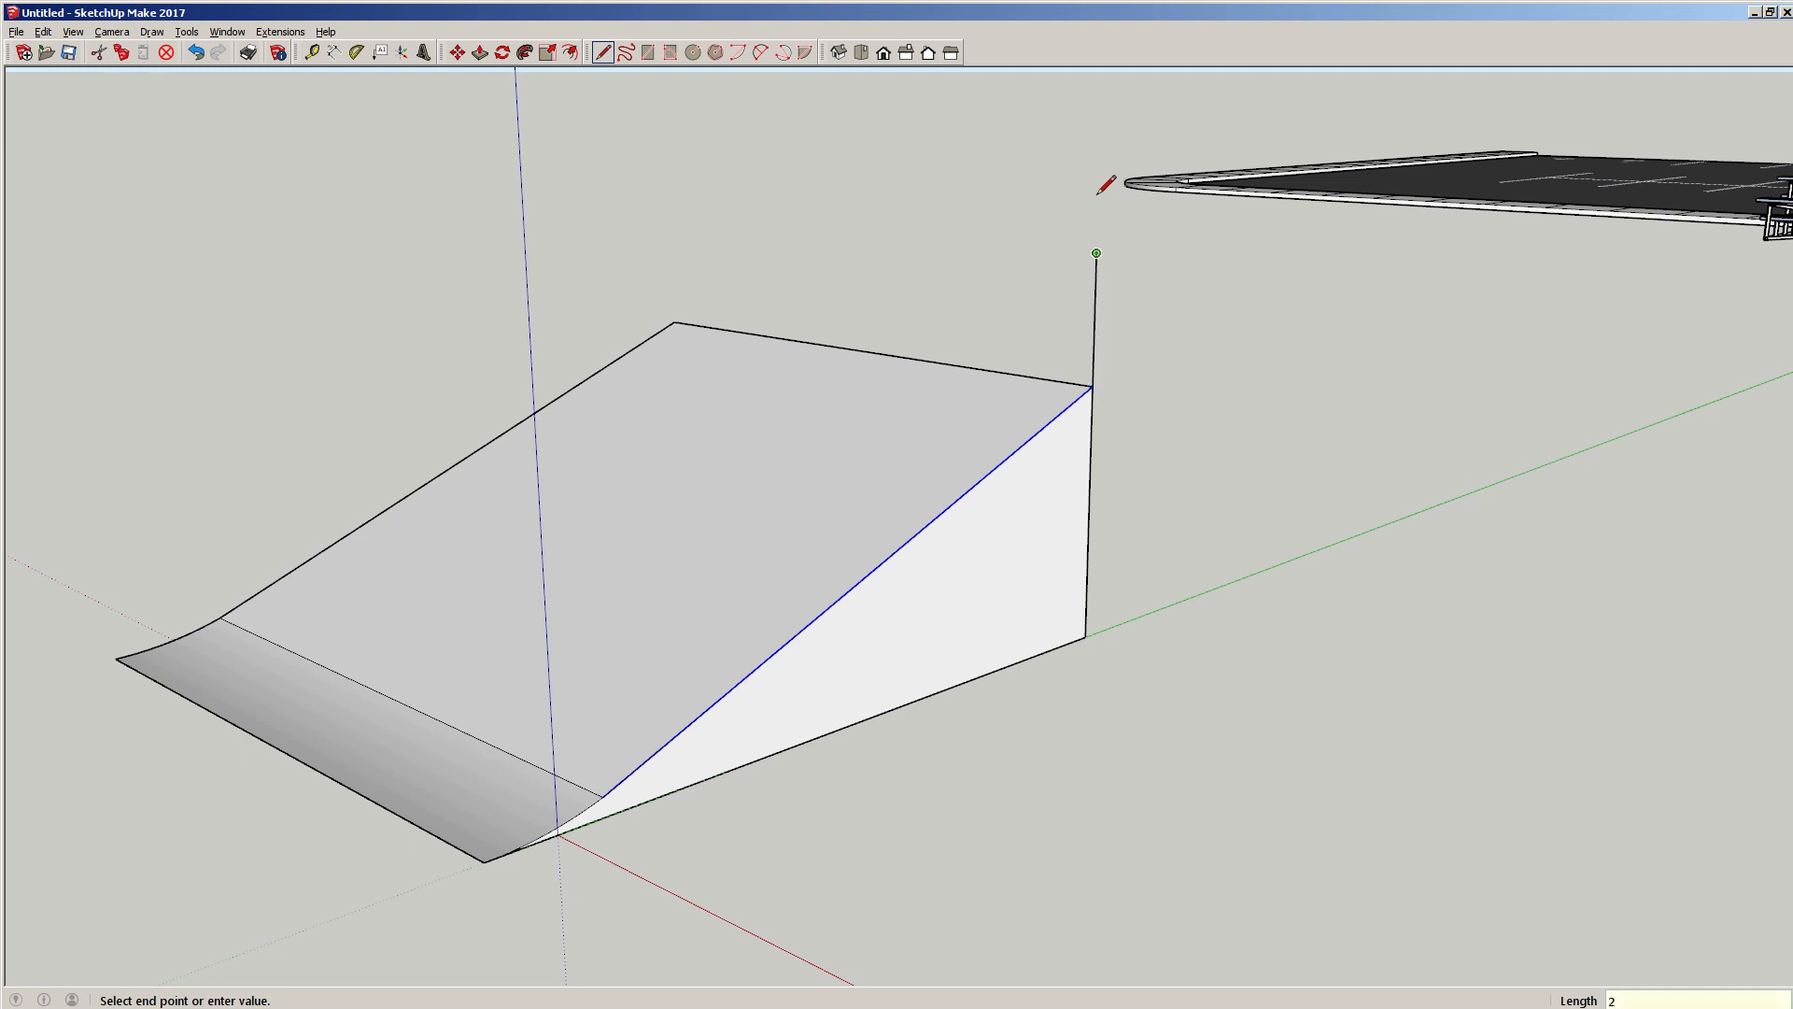
{"action": "left_click", "coordinate": [1074, 245]}
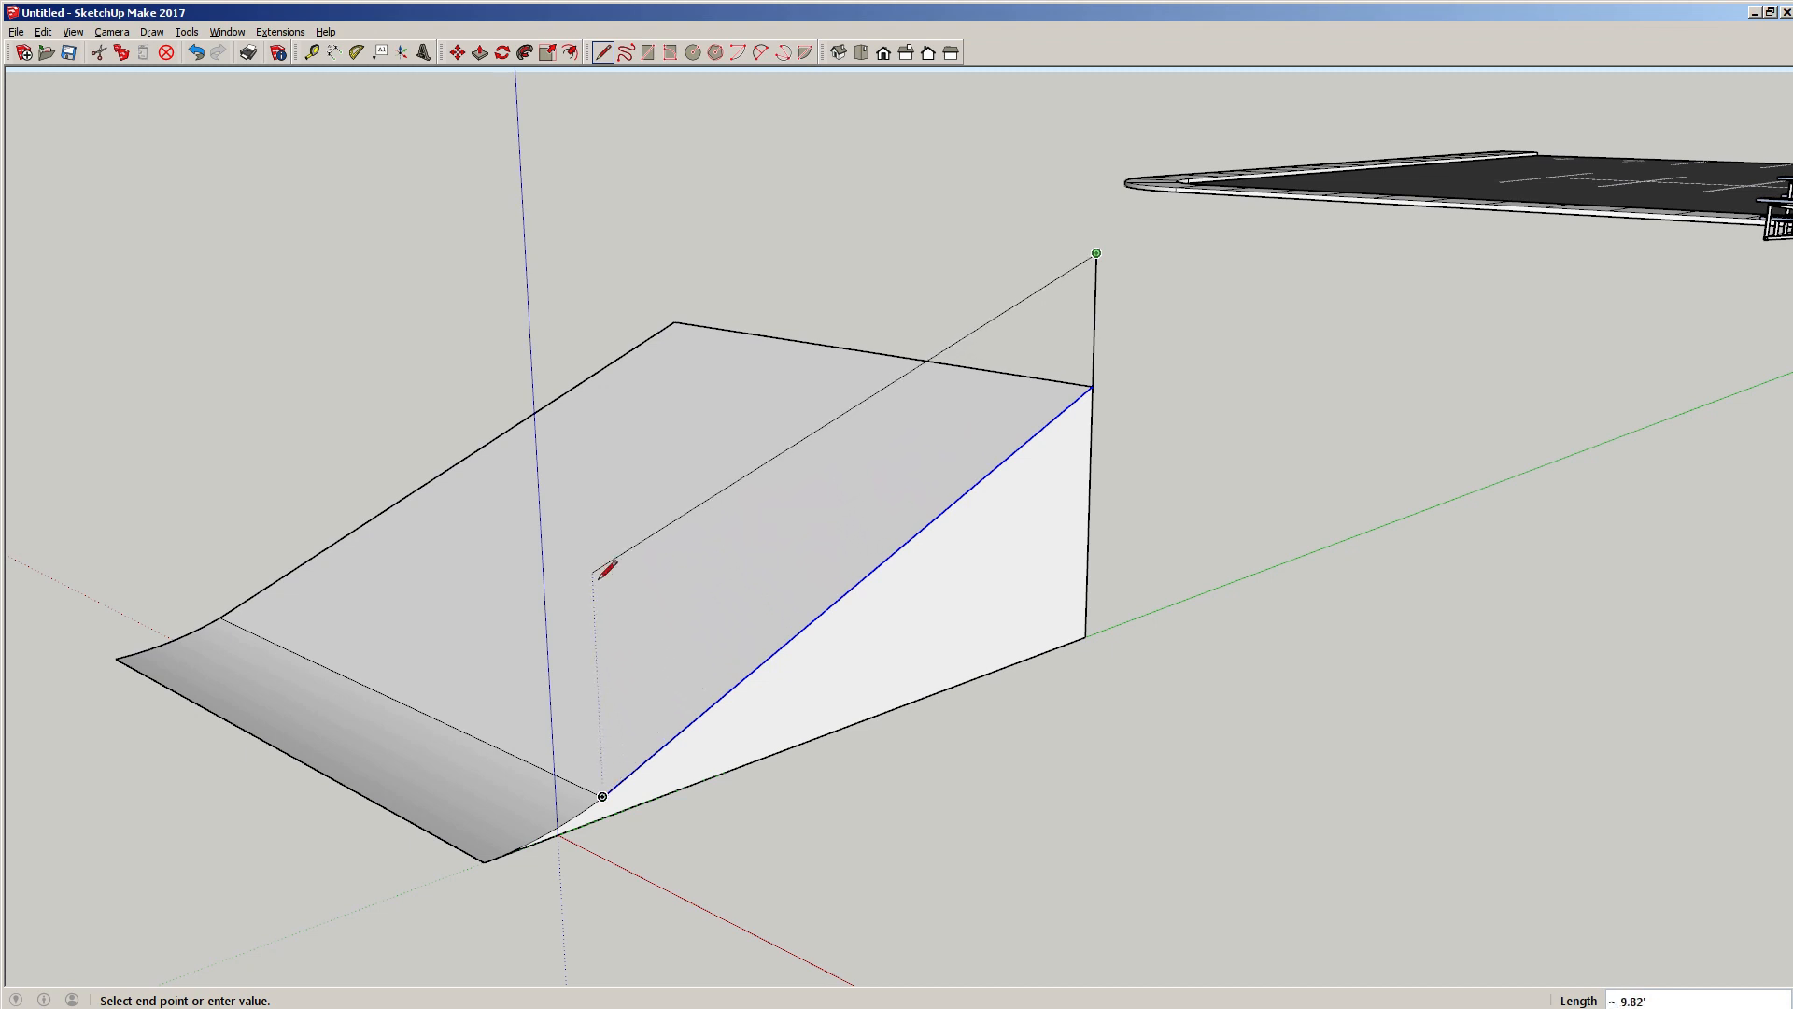
{"action": "key", "text": "Escape"}
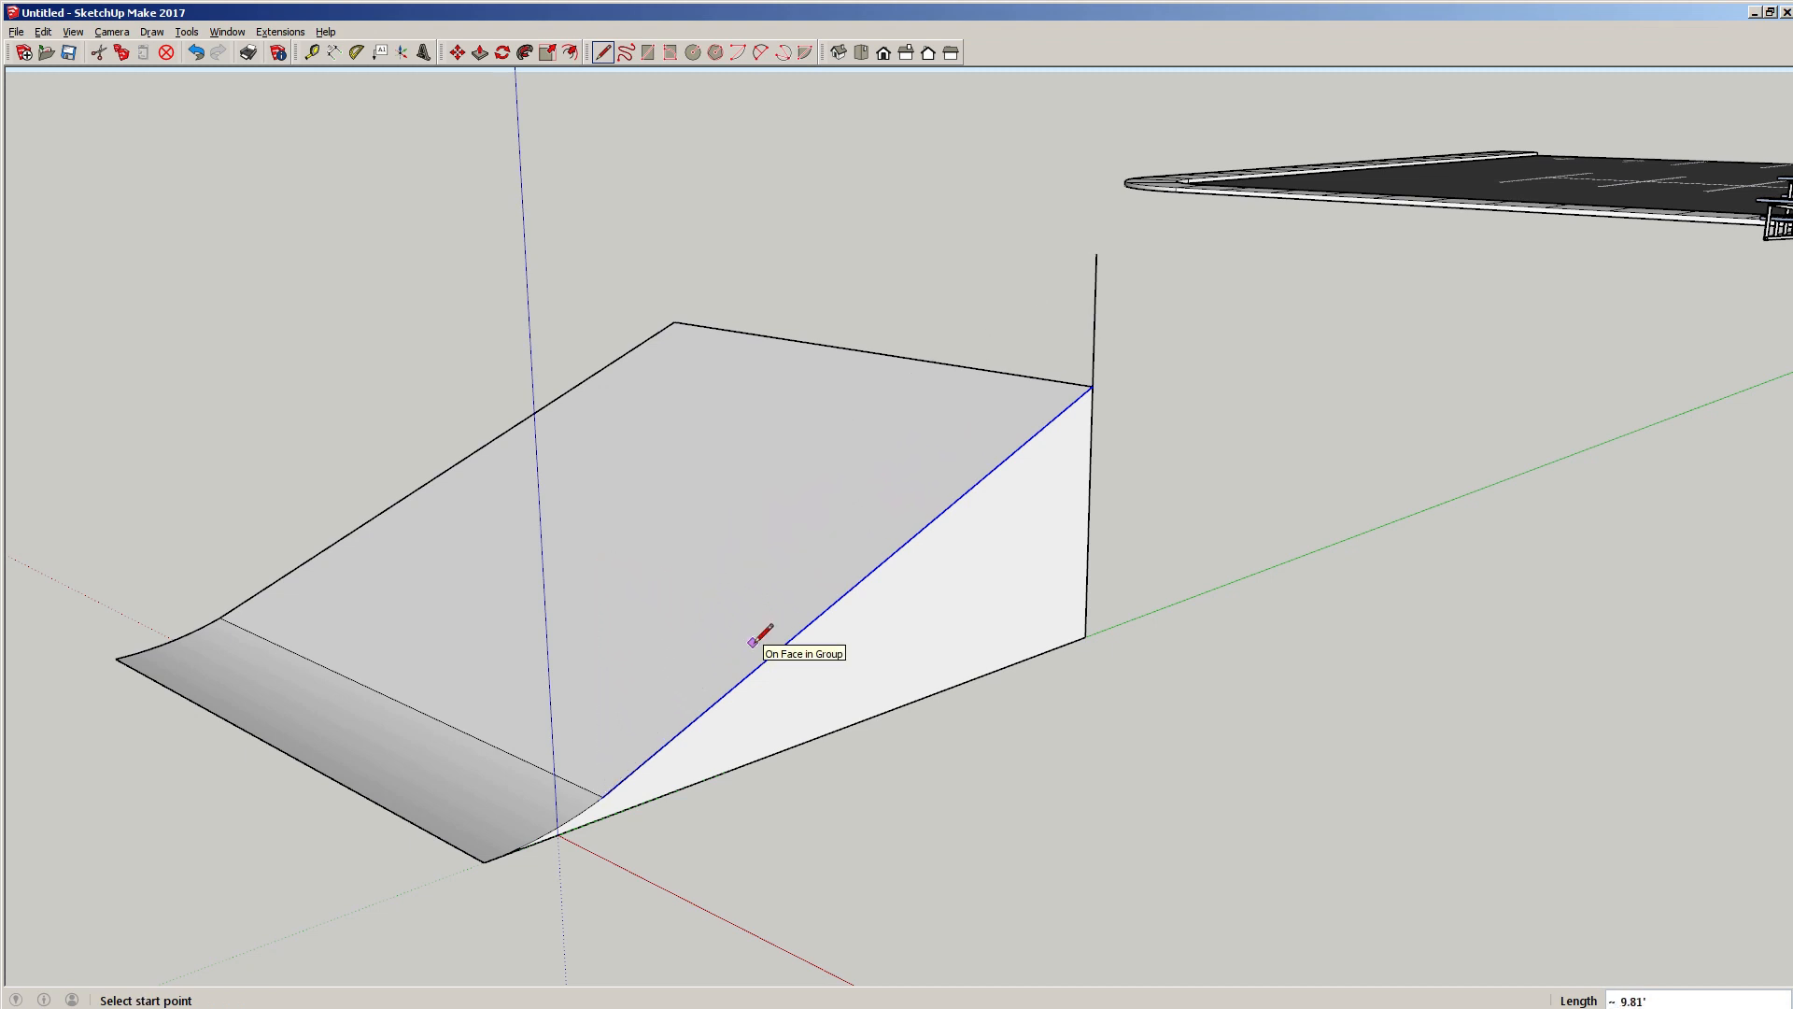
{"action": "key", "text": "space"}
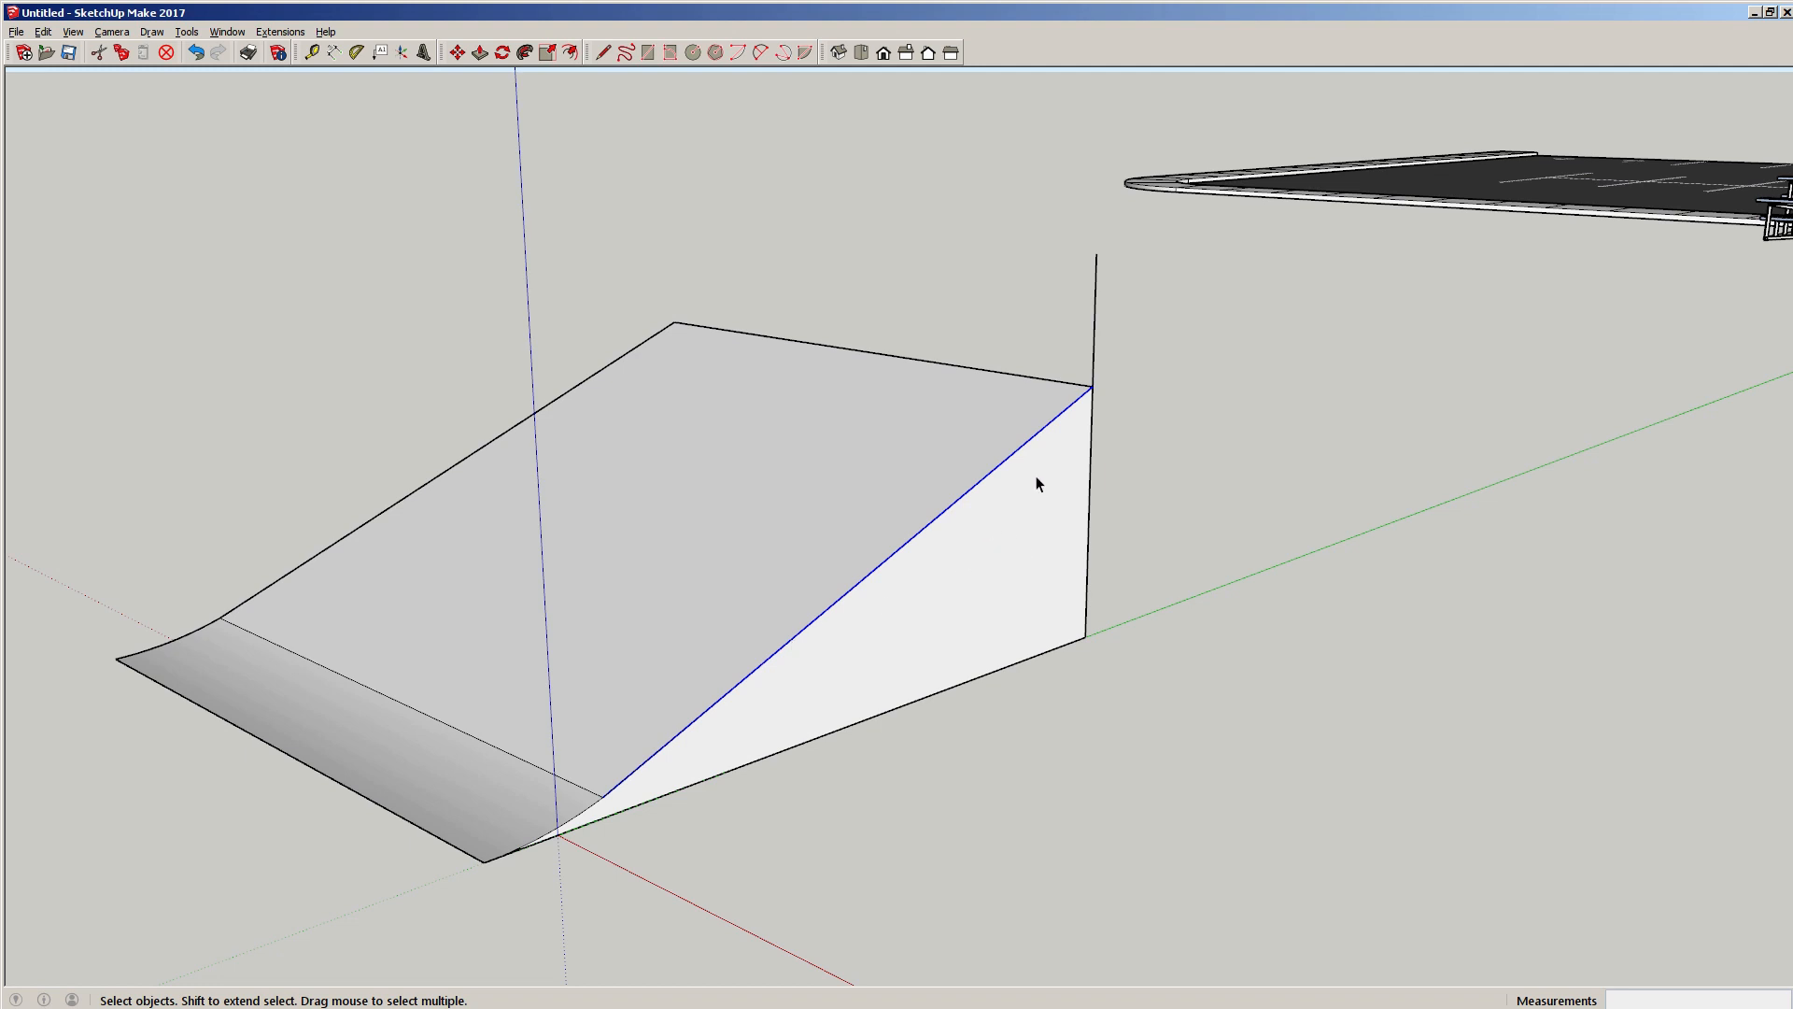
Copy the slope line 2 ft up to the vertical line's top, and close the side panel with a vertical line at its lower end.
{"action": "key", "text": "m"}
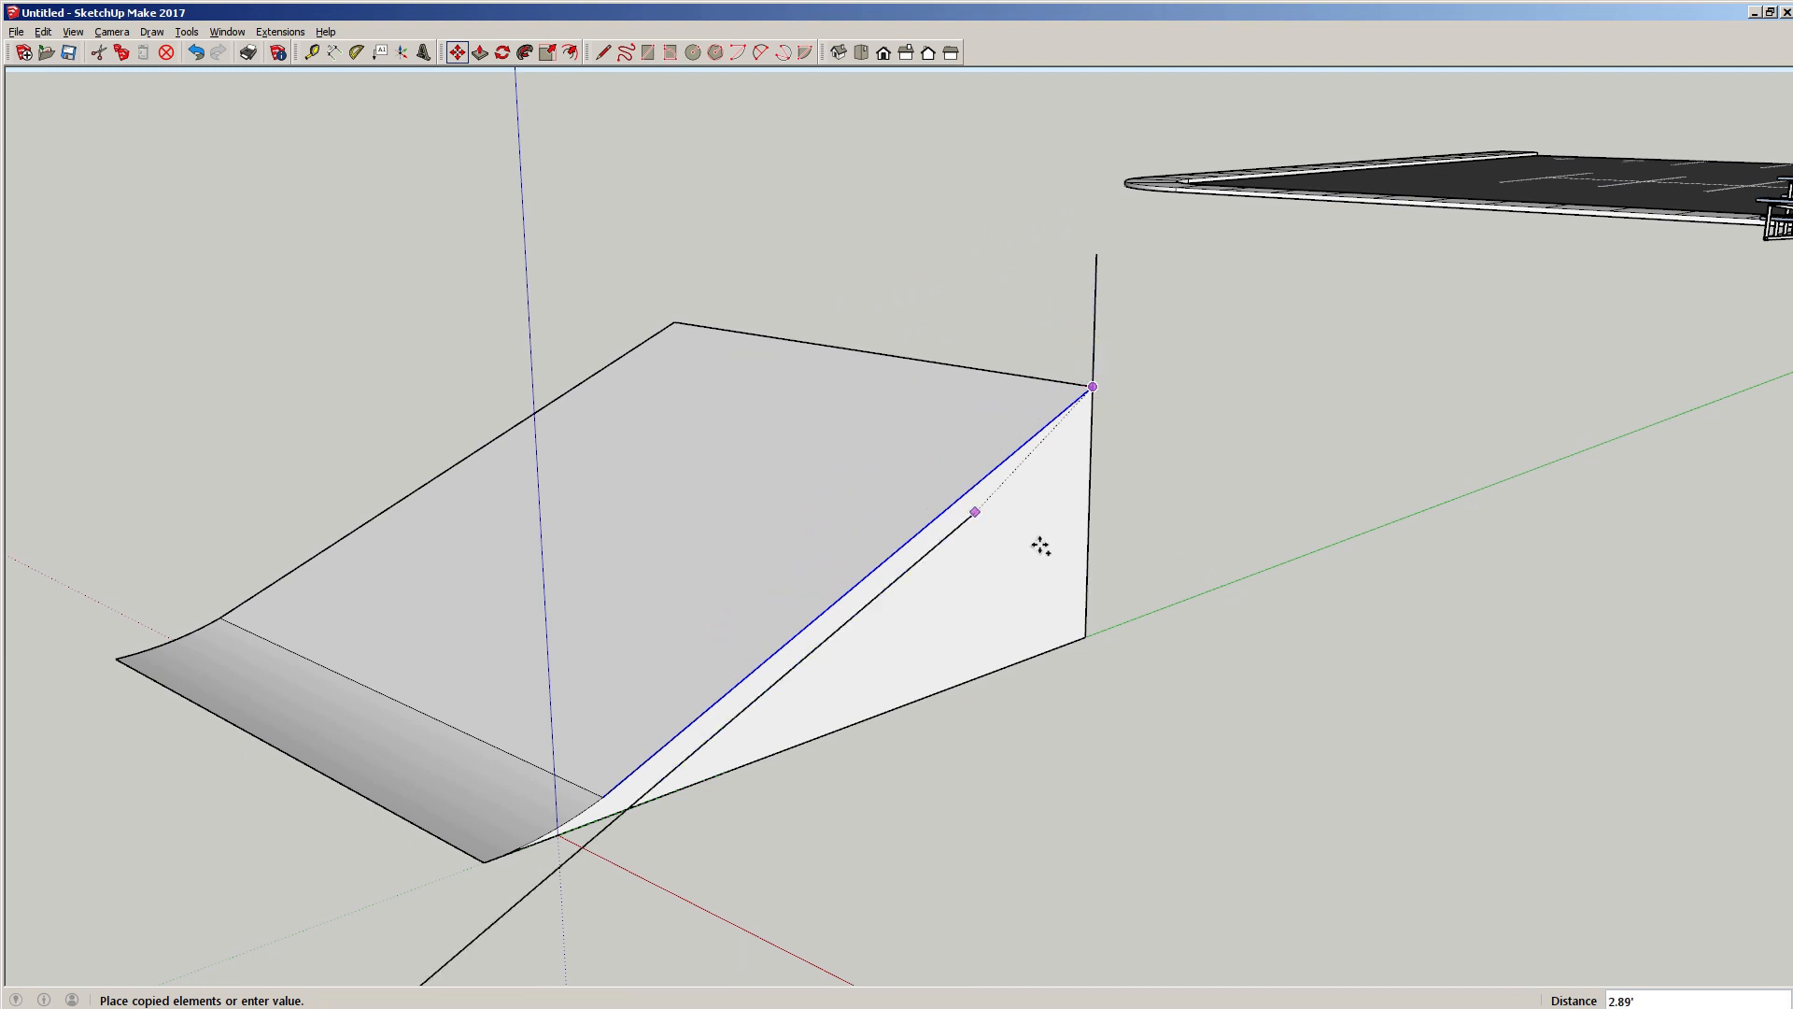
{"action": "left_click", "coordinate": [1096, 253]}
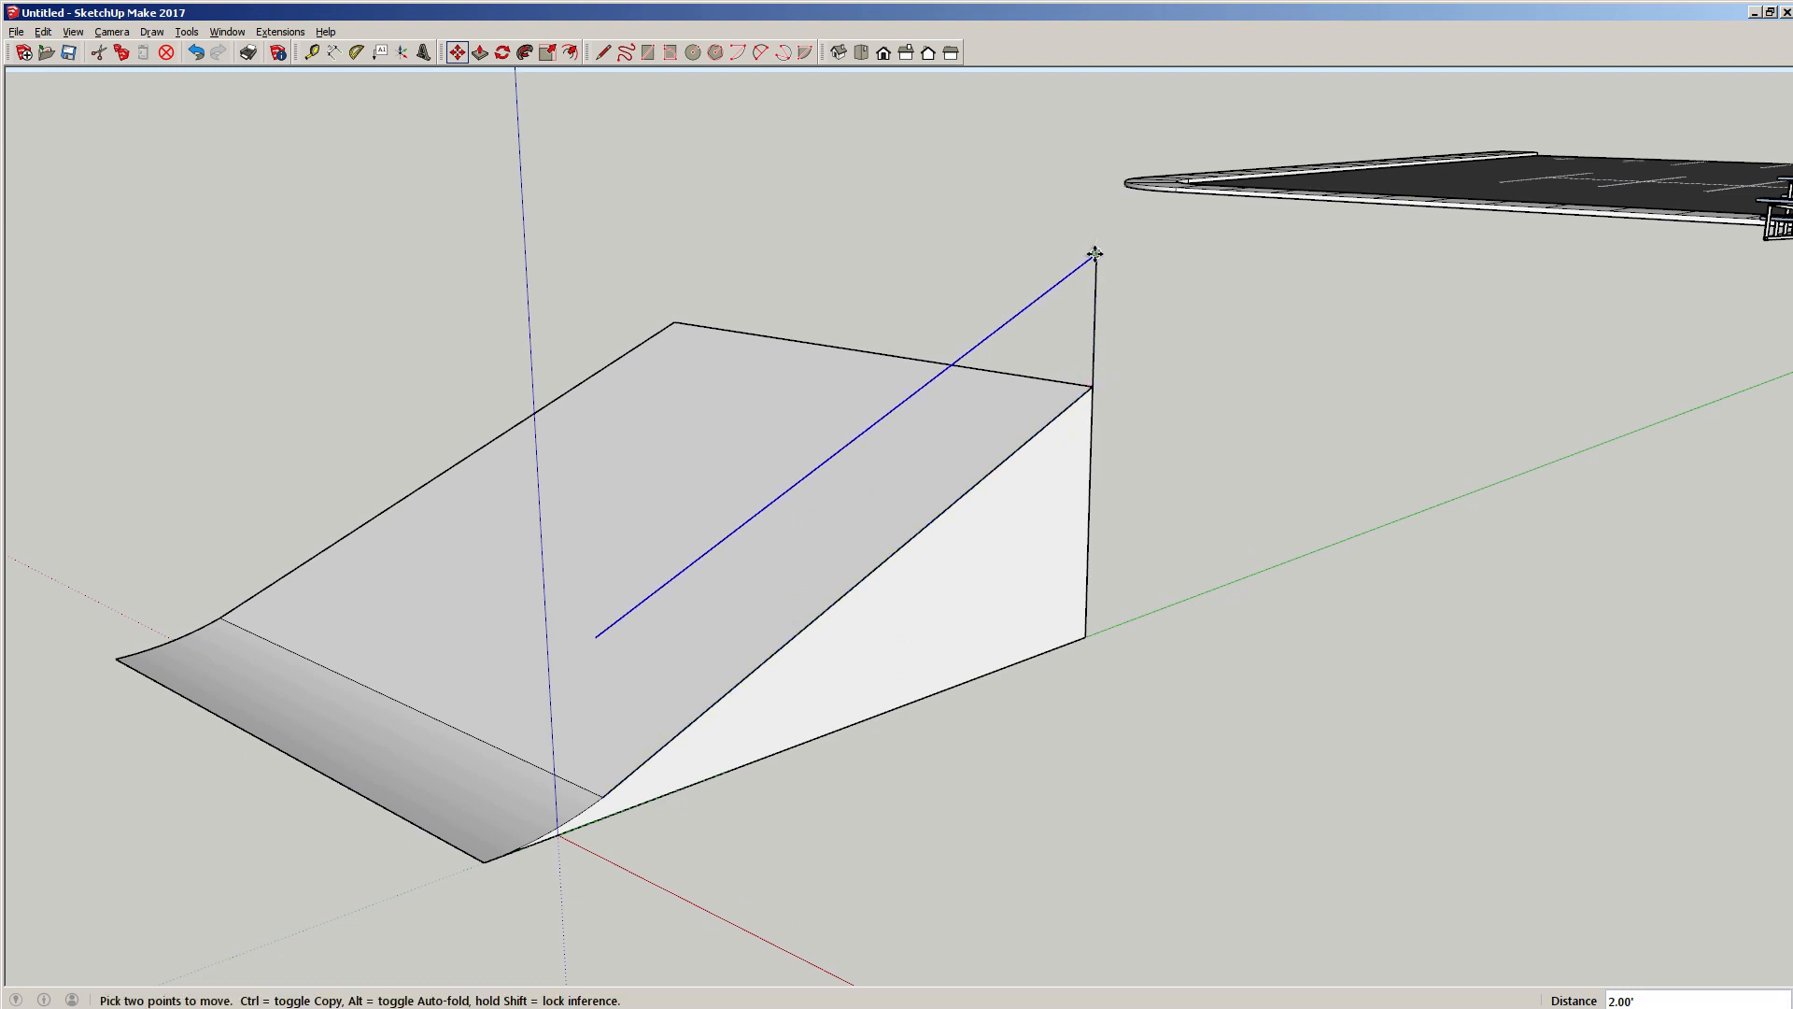
{"action": "key", "text": "l"}
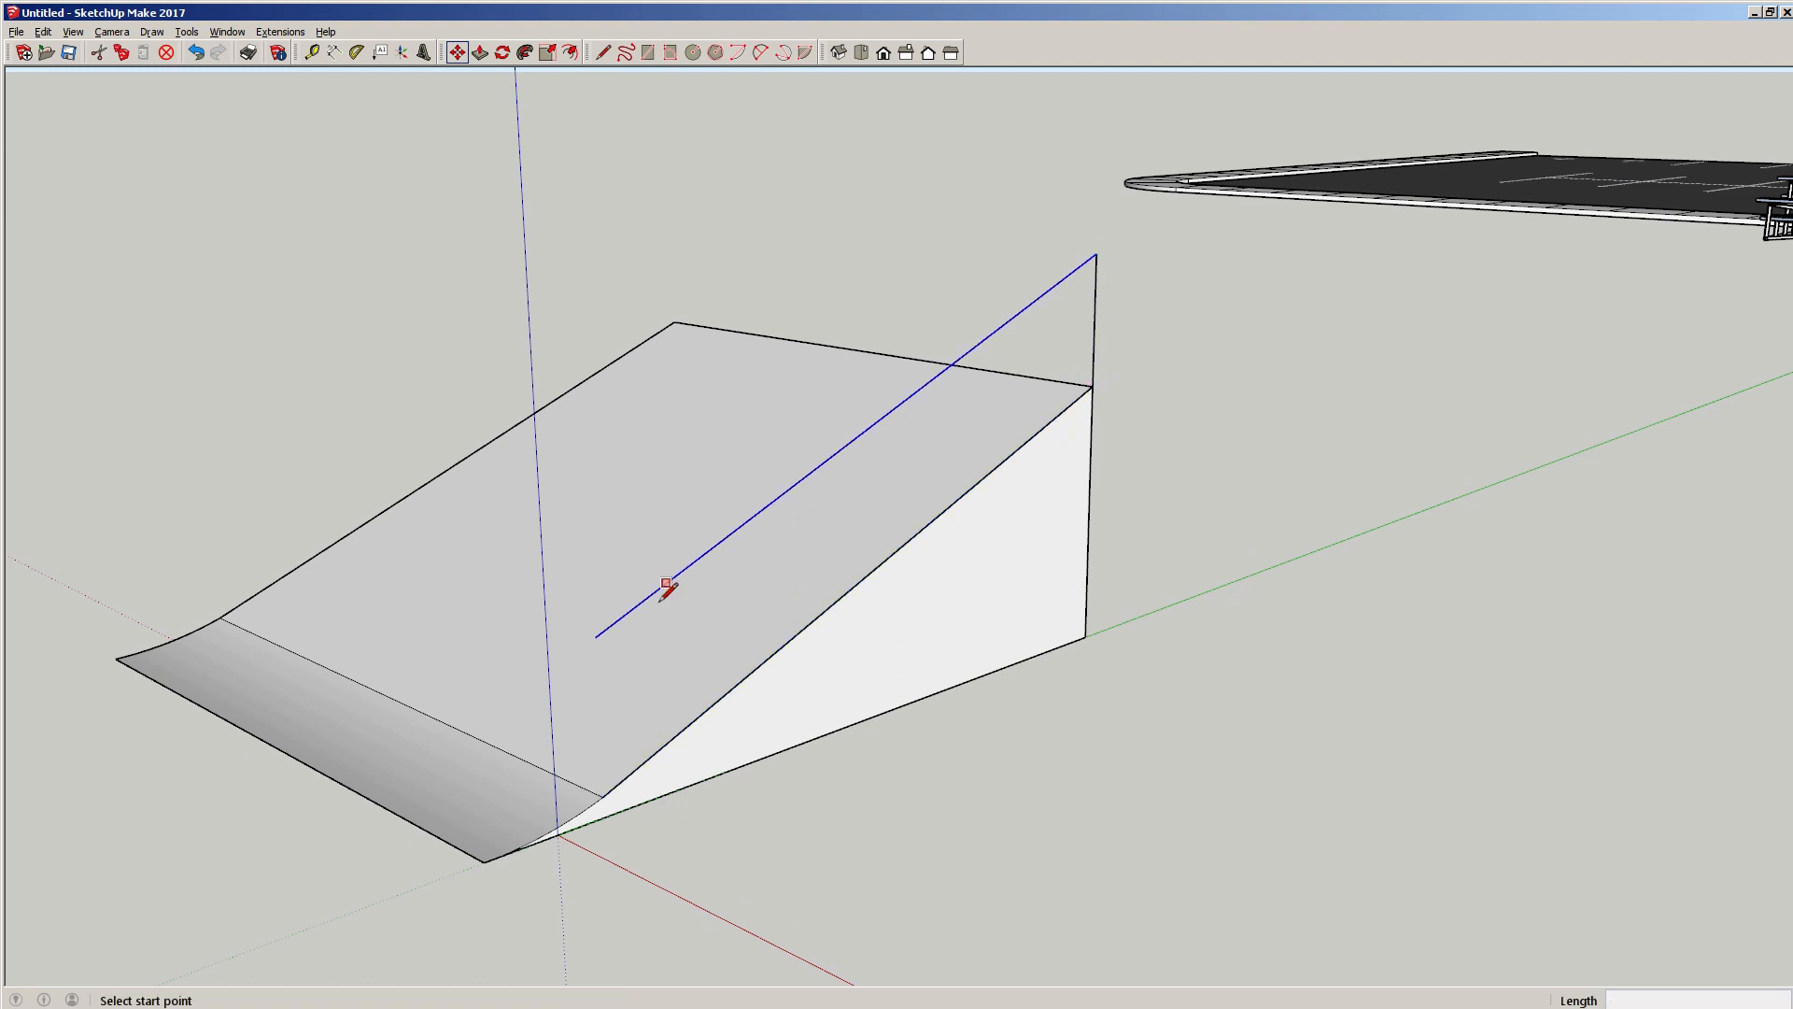
{"action": "left_click", "coordinate": [594, 636]}
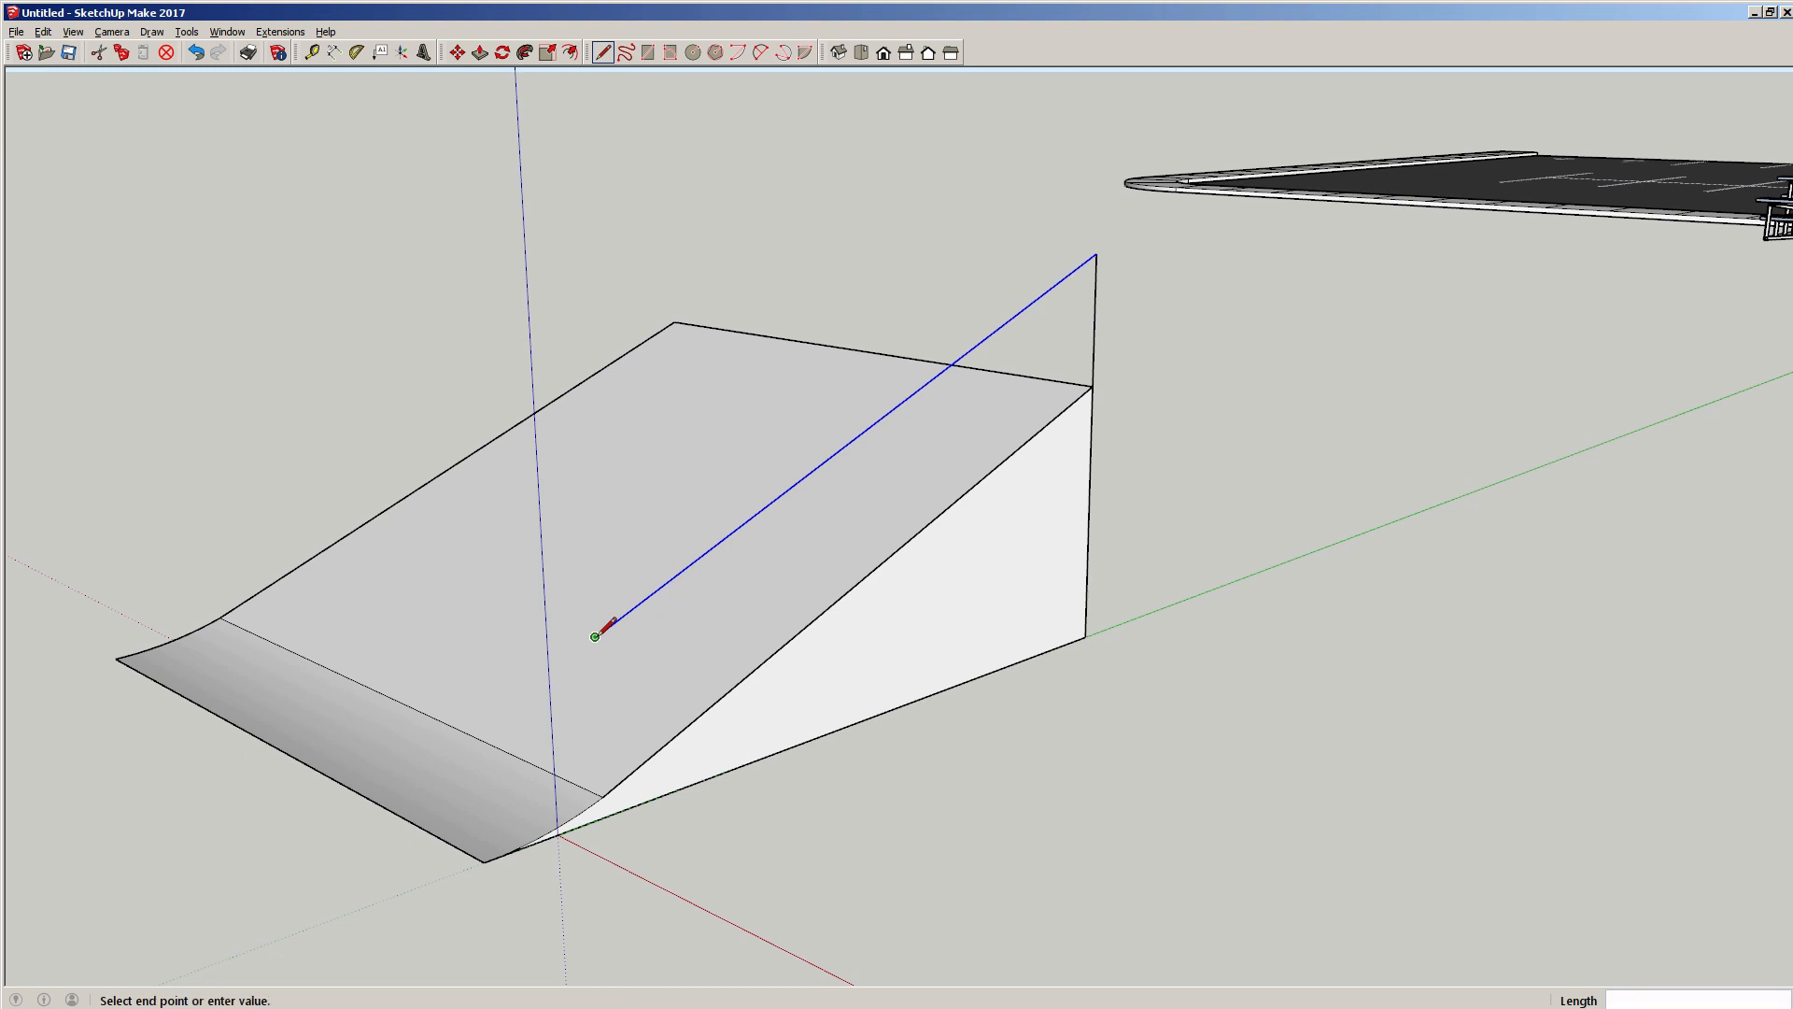
{"action": "left_click", "coordinate": [603, 795]}
{"action": "key", "text": "o"}
{"action": "left_click_drag", "start_coordinate": [888, 588], "coordinate": [817, 523]}
{"action": "key", "text": "space"}
Examine the raised side panel face along the ramp's sloped edge from near and far.
{"action": "scroll", "coordinate": [772, 544], "scroll_direction": "up", "scroll_amount": 2}
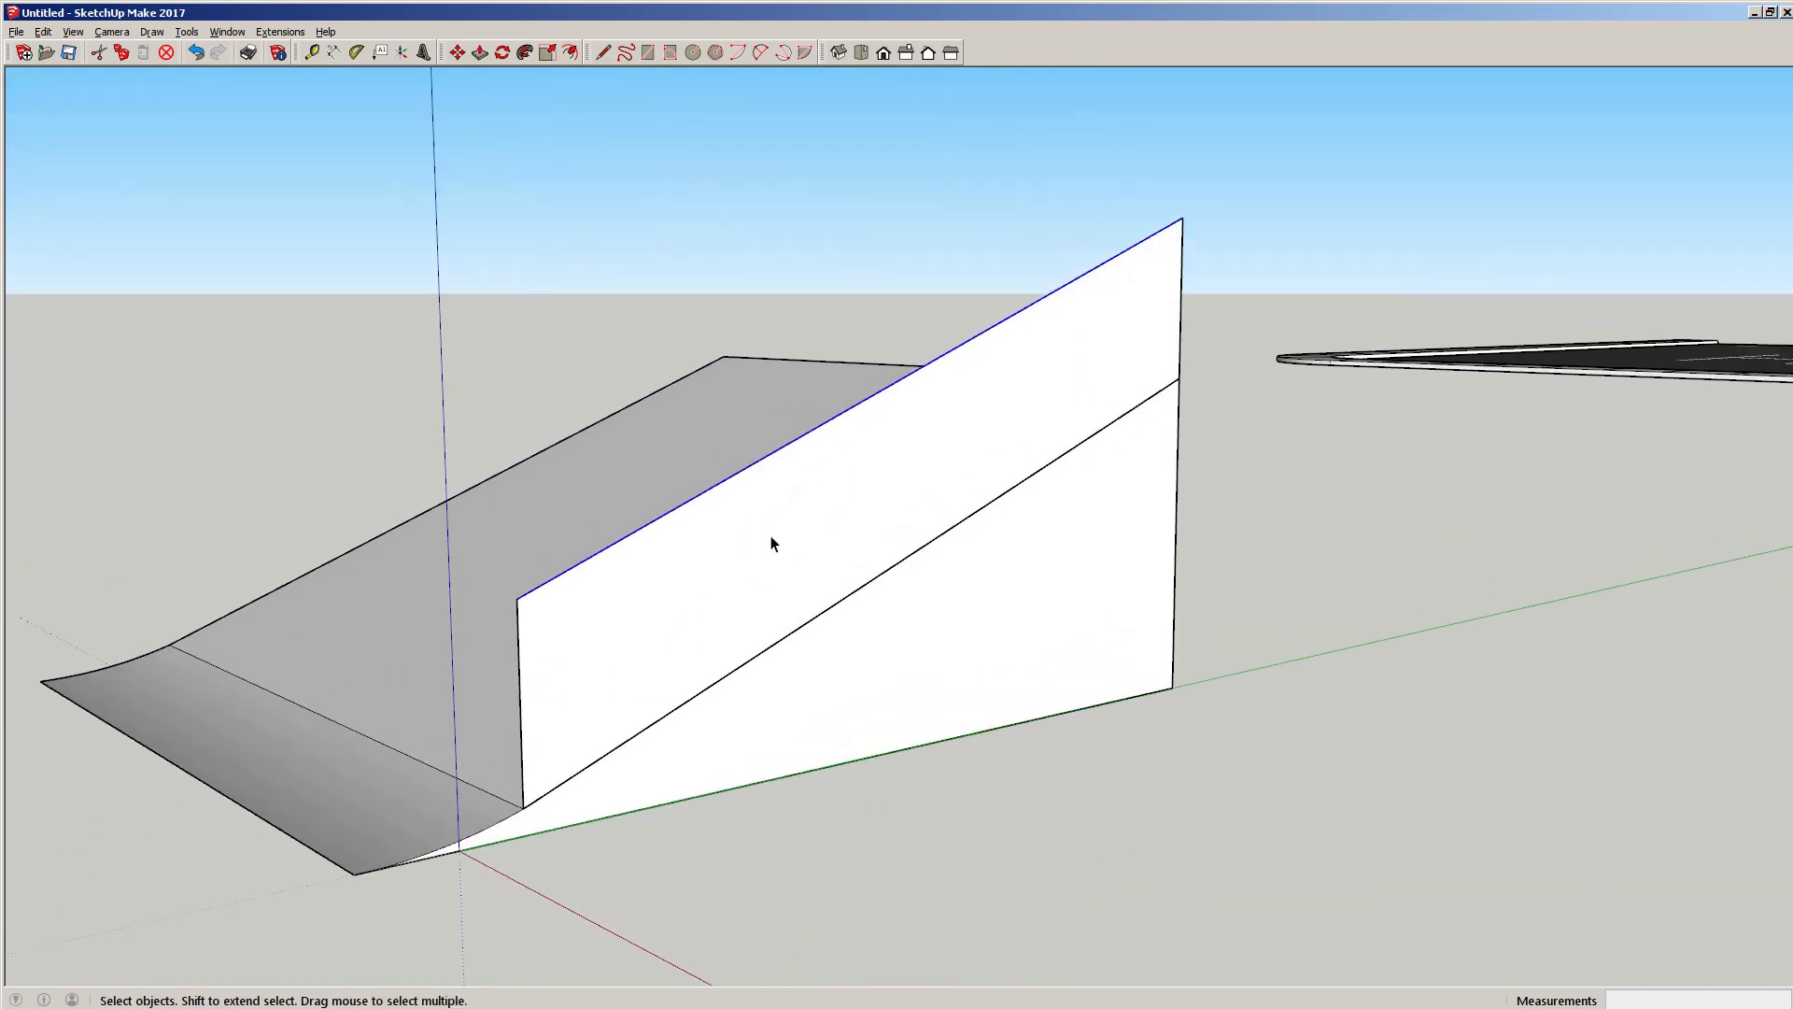
{"action": "scroll", "coordinate": [691, 633], "scroll_direction": "up", "scroll_amount": 1}
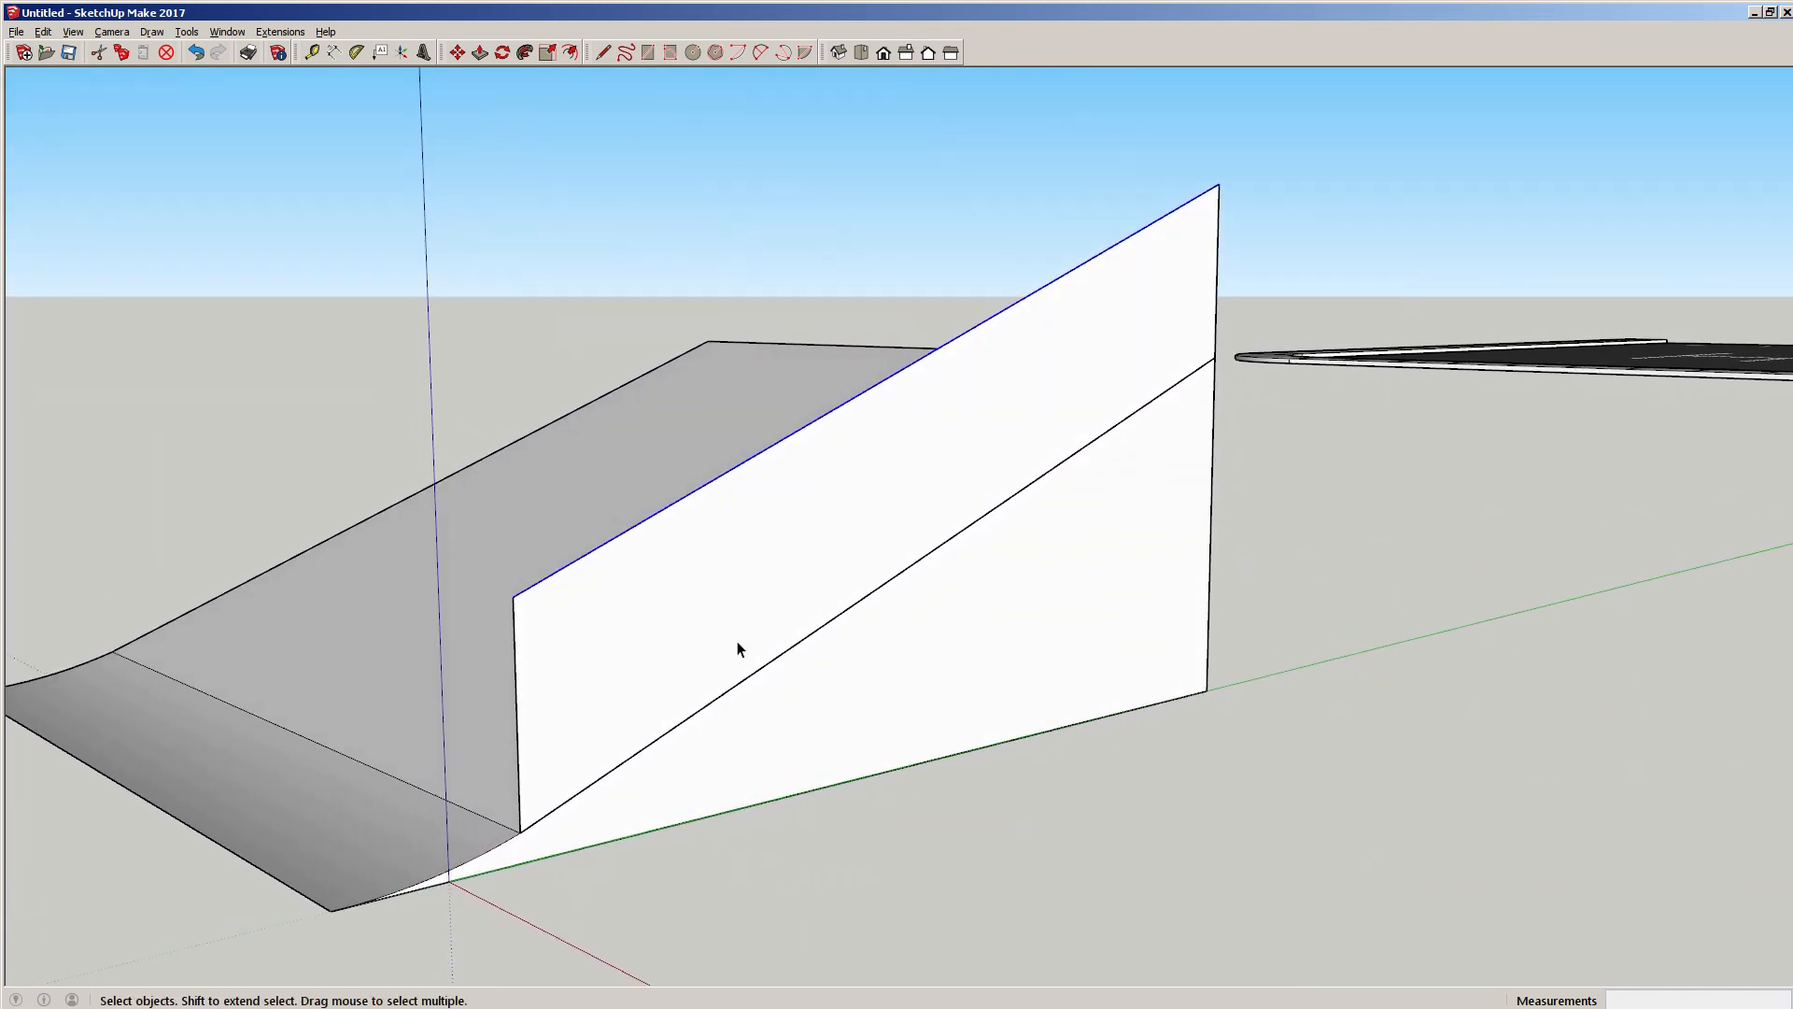
{"action": "scroll", "coordinate": [749, 646], "scroll_direction": "down", "scroll_amount": 1}
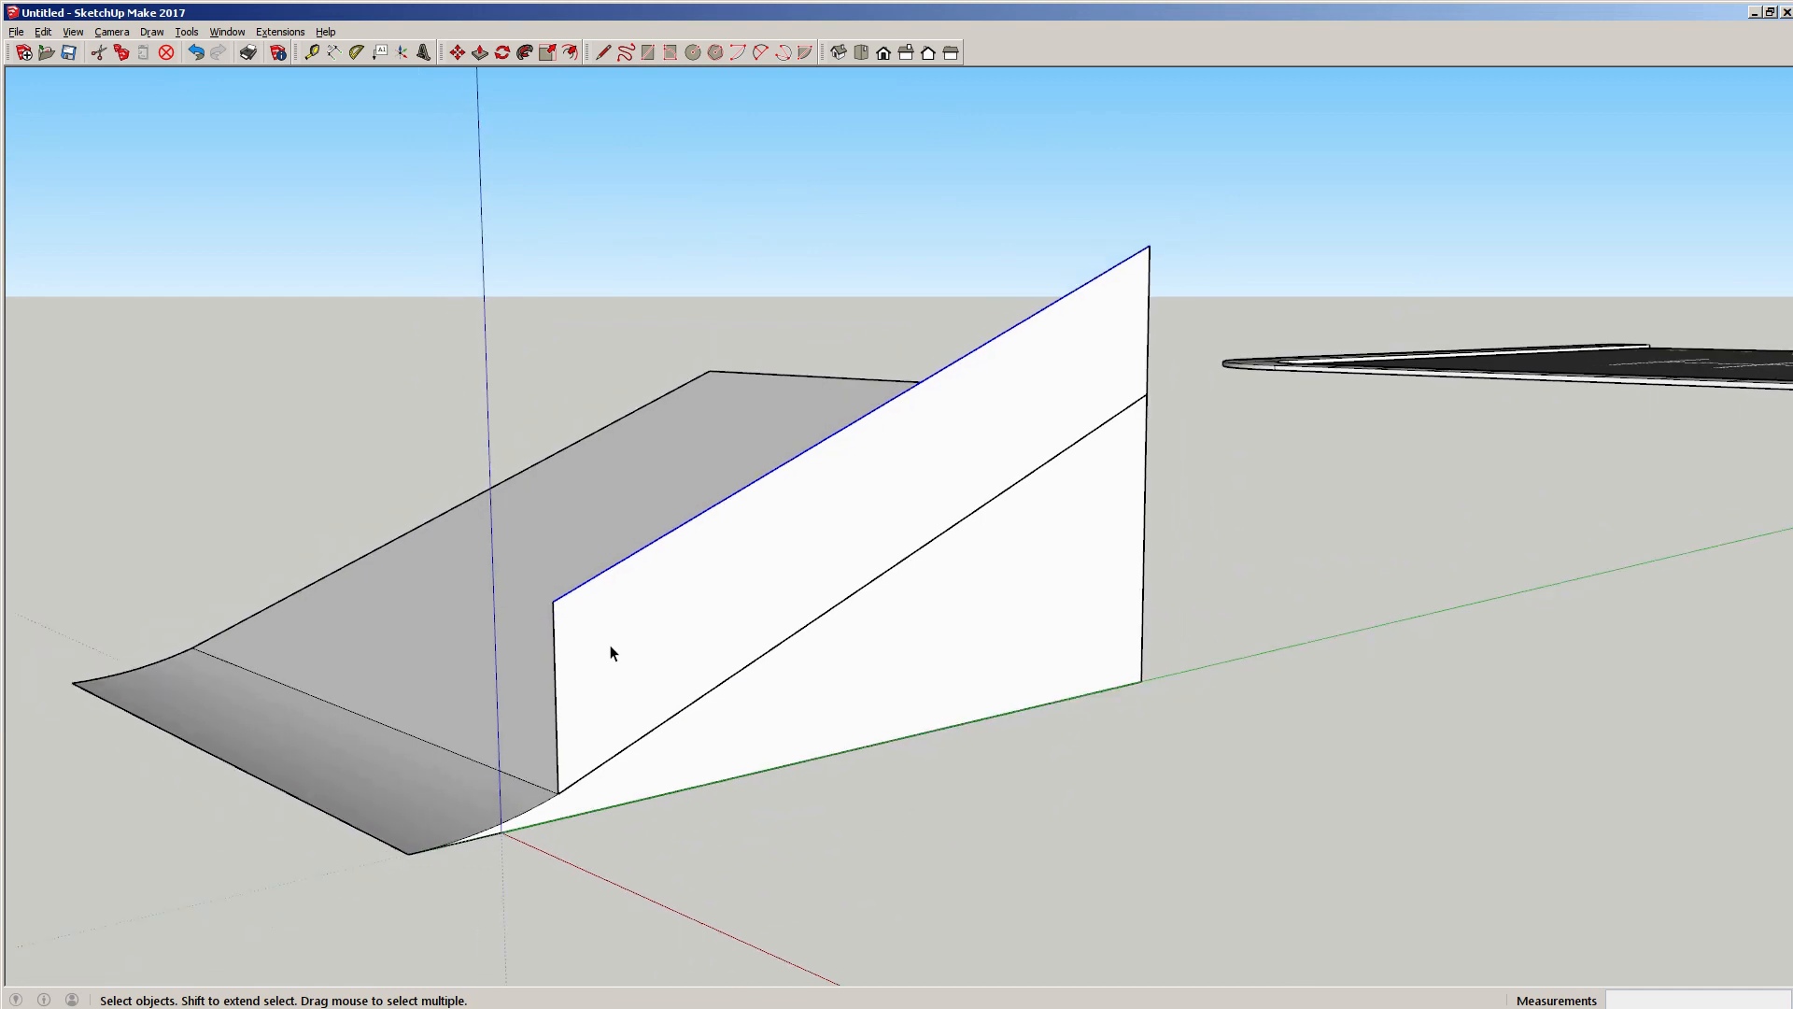
{"action": "middle_click_drag", "start_coordinate": [632, 589], "coordinate": [775, 600]}
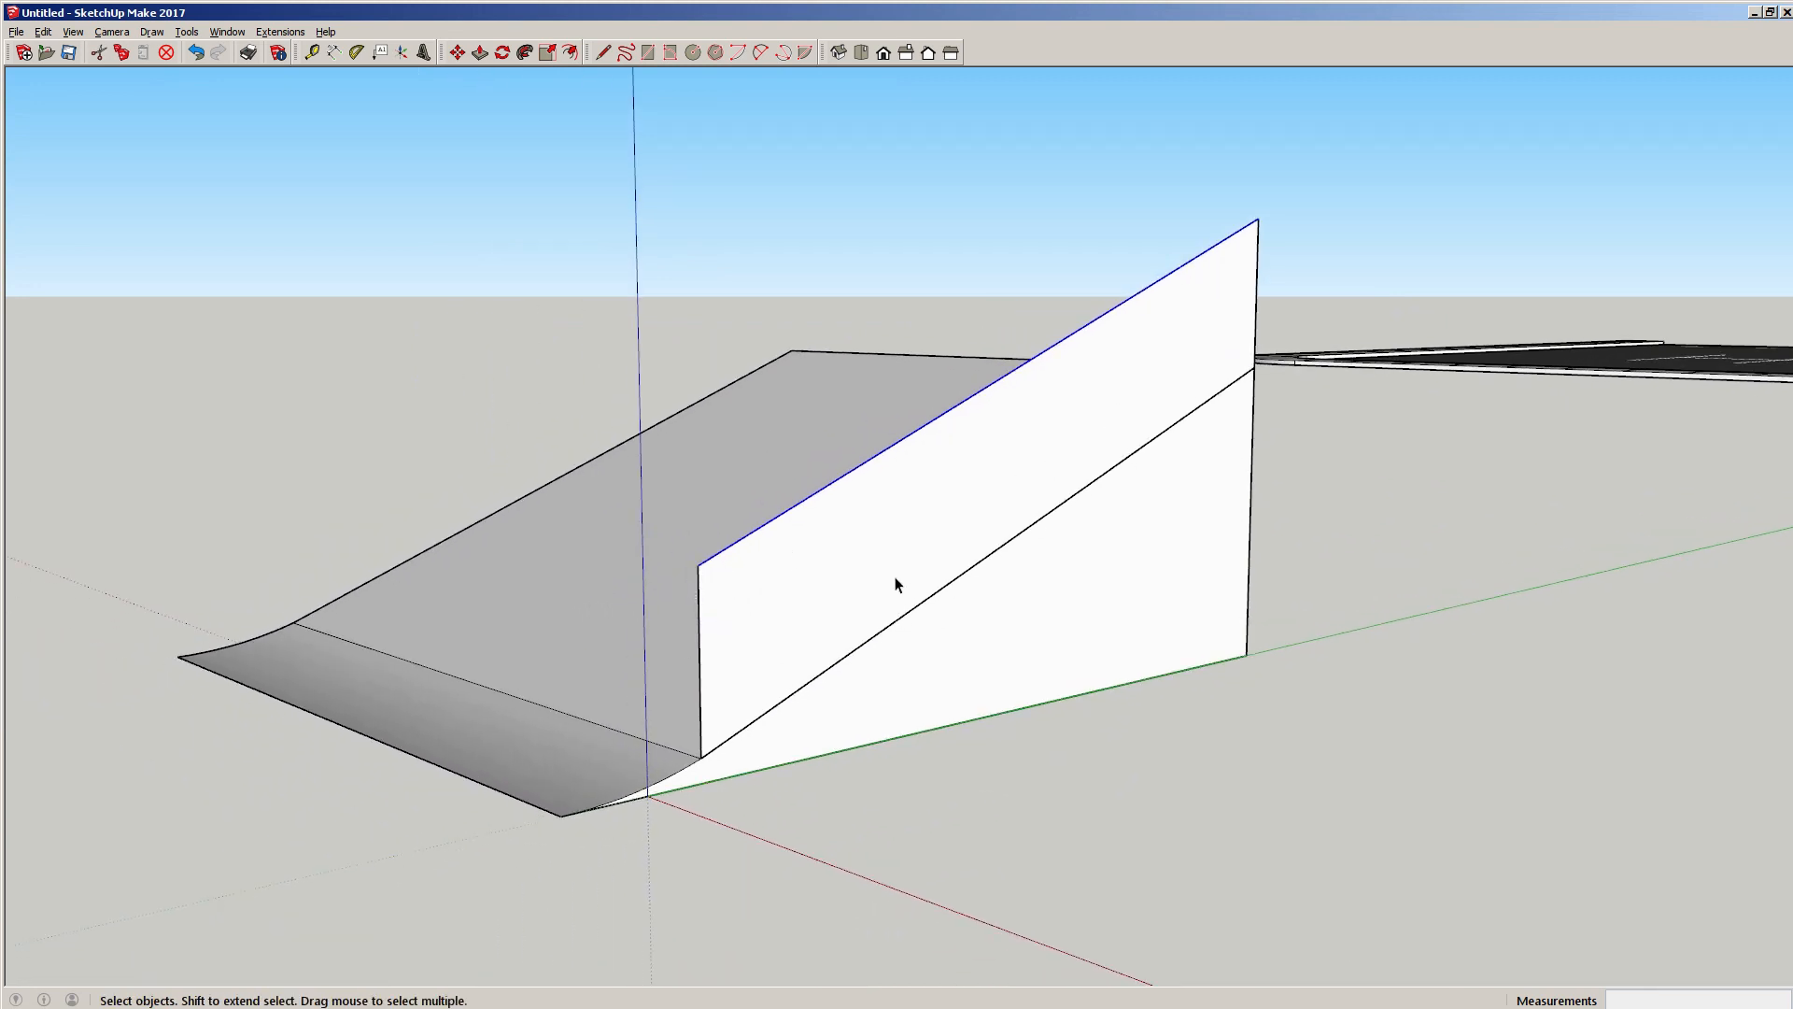
{"action": "middle_click_drag", "start_coordinate": [895, 585], "coordinate": [845, 557]}
{"action": "scroll", "coordinate": [840, 538], "scroll_direction": "up", "scroll_amount": 2}
{"action": "scroll", "coordinate": [850, 551], "scroll_direction": "down", "scroll_amount": 2}
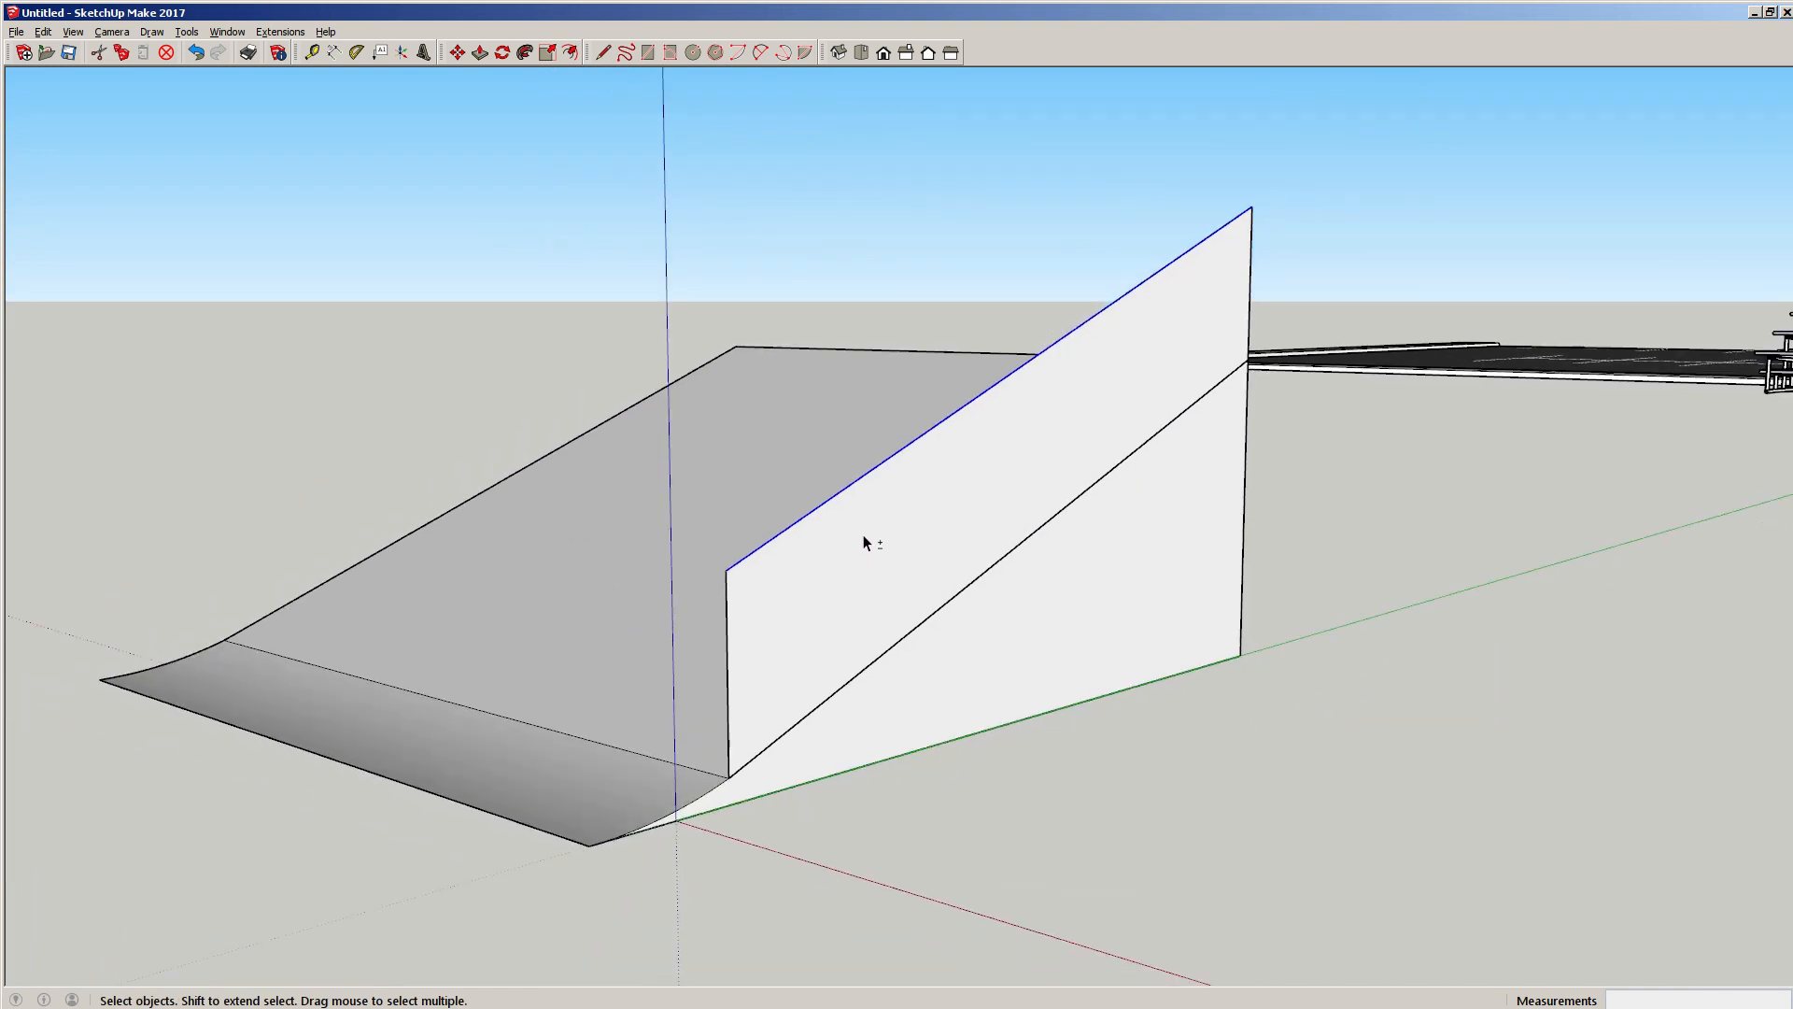
{"action": "middle_click_drag", "start_coordinate": [919, 615], "coordinate": [876, 653]}
{"action": "scroll", "coordinate": [876, 646], "scroll_direction": "up", "scroll_amount": 3}
{"action": "scroll", "coordinate": [882, 653], "scroll_direction": "down", "scroll_amount": 3}
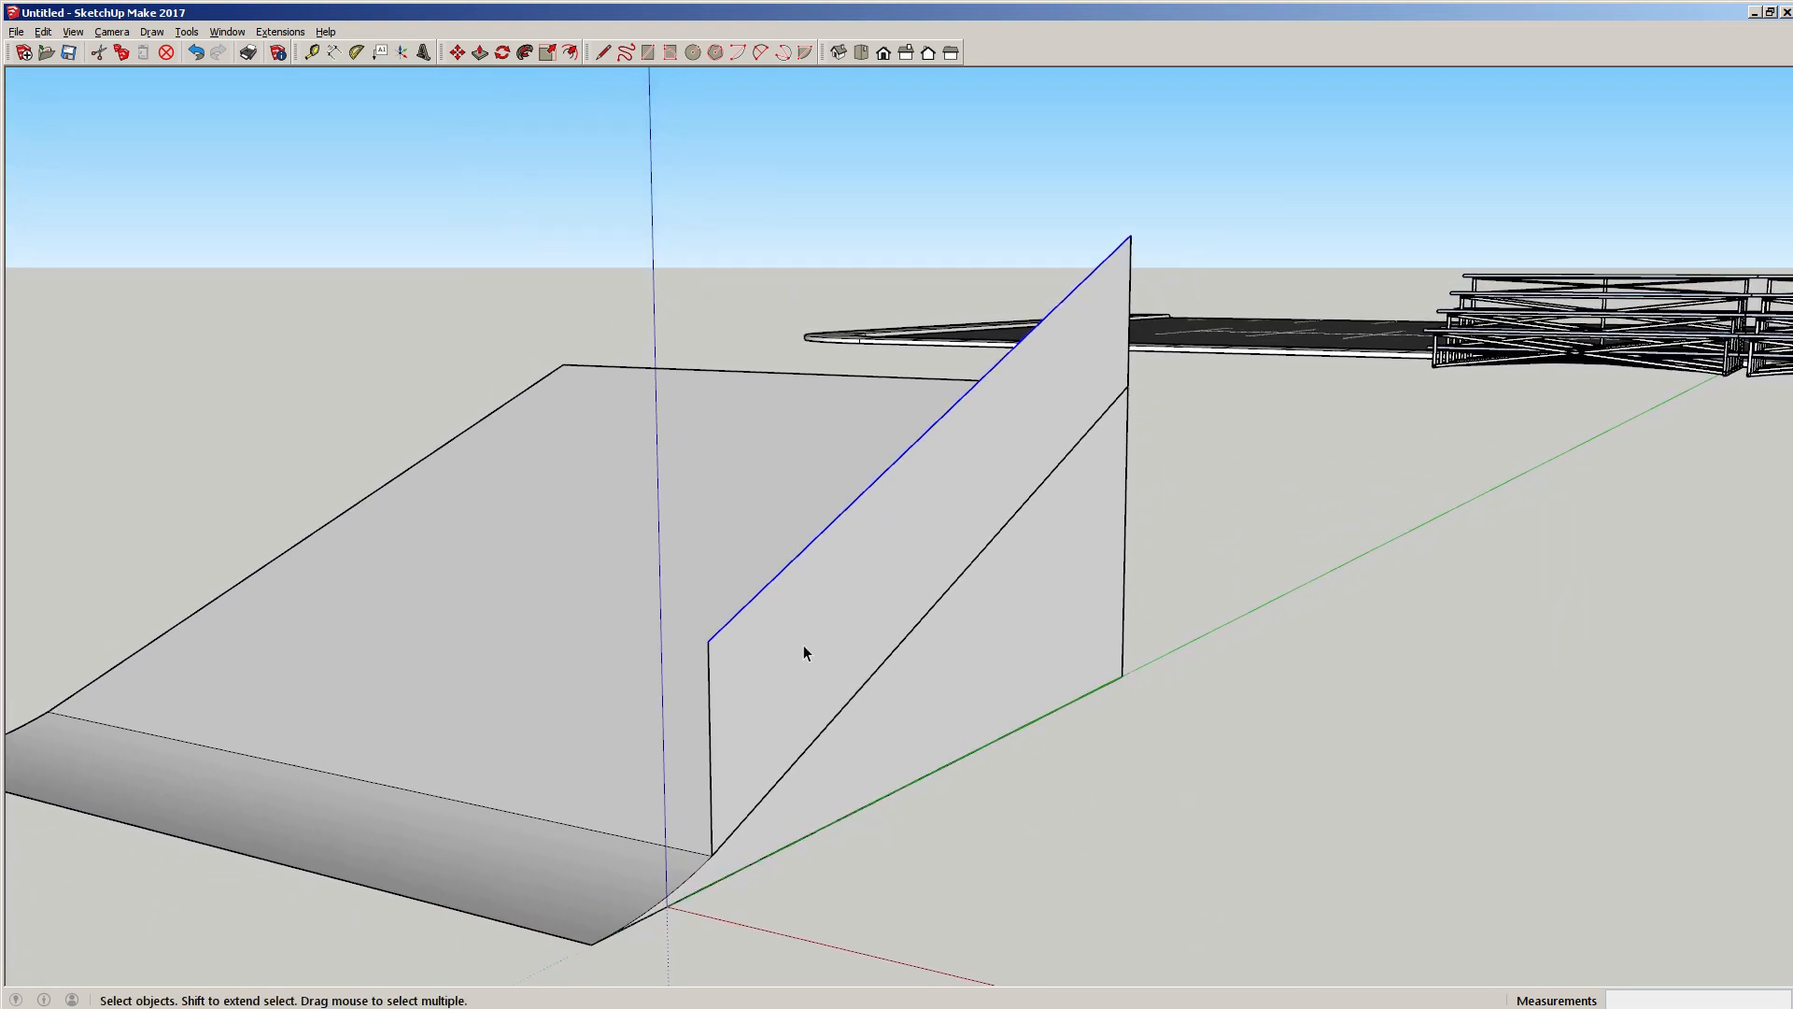
Select the side panel face with its bounding edges, make it a group, and clear the selection.
{"action": "left_click", "coordinate": [786, 648]}
{"action": "right_click", "coordinate": [788, 647]}
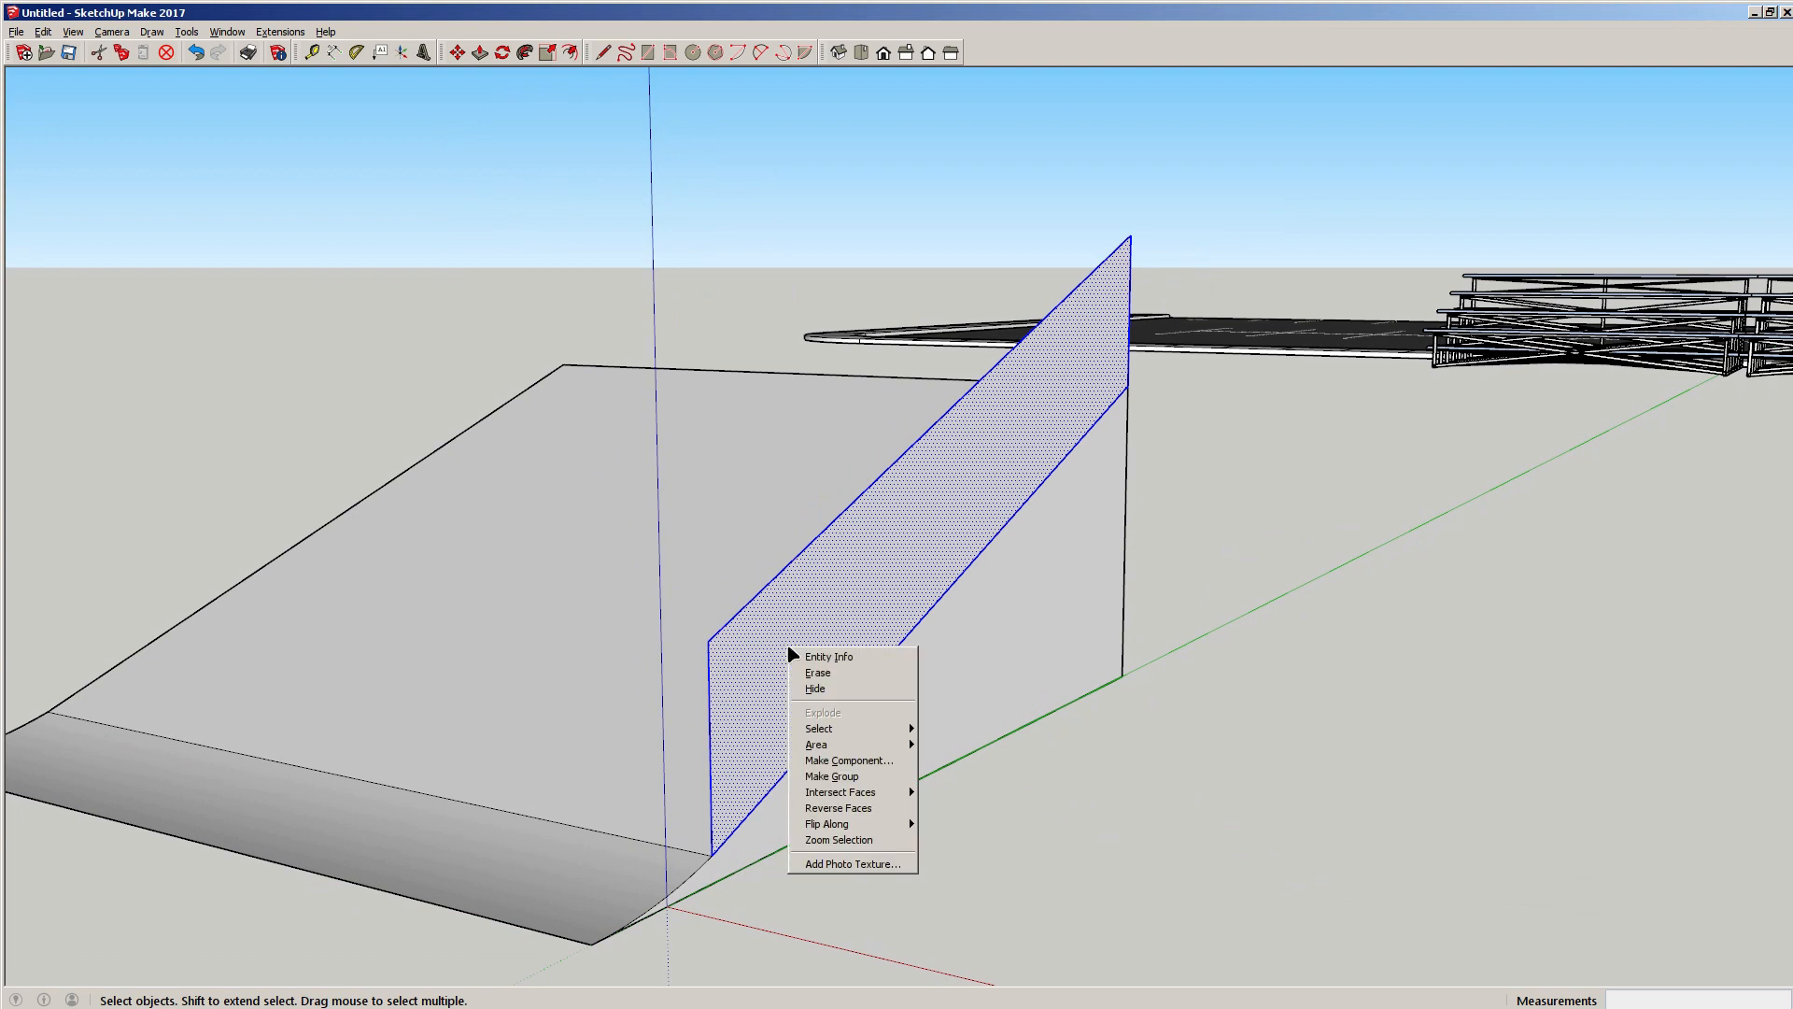
{"action": "left_click", "coordinate": [807, 775]}
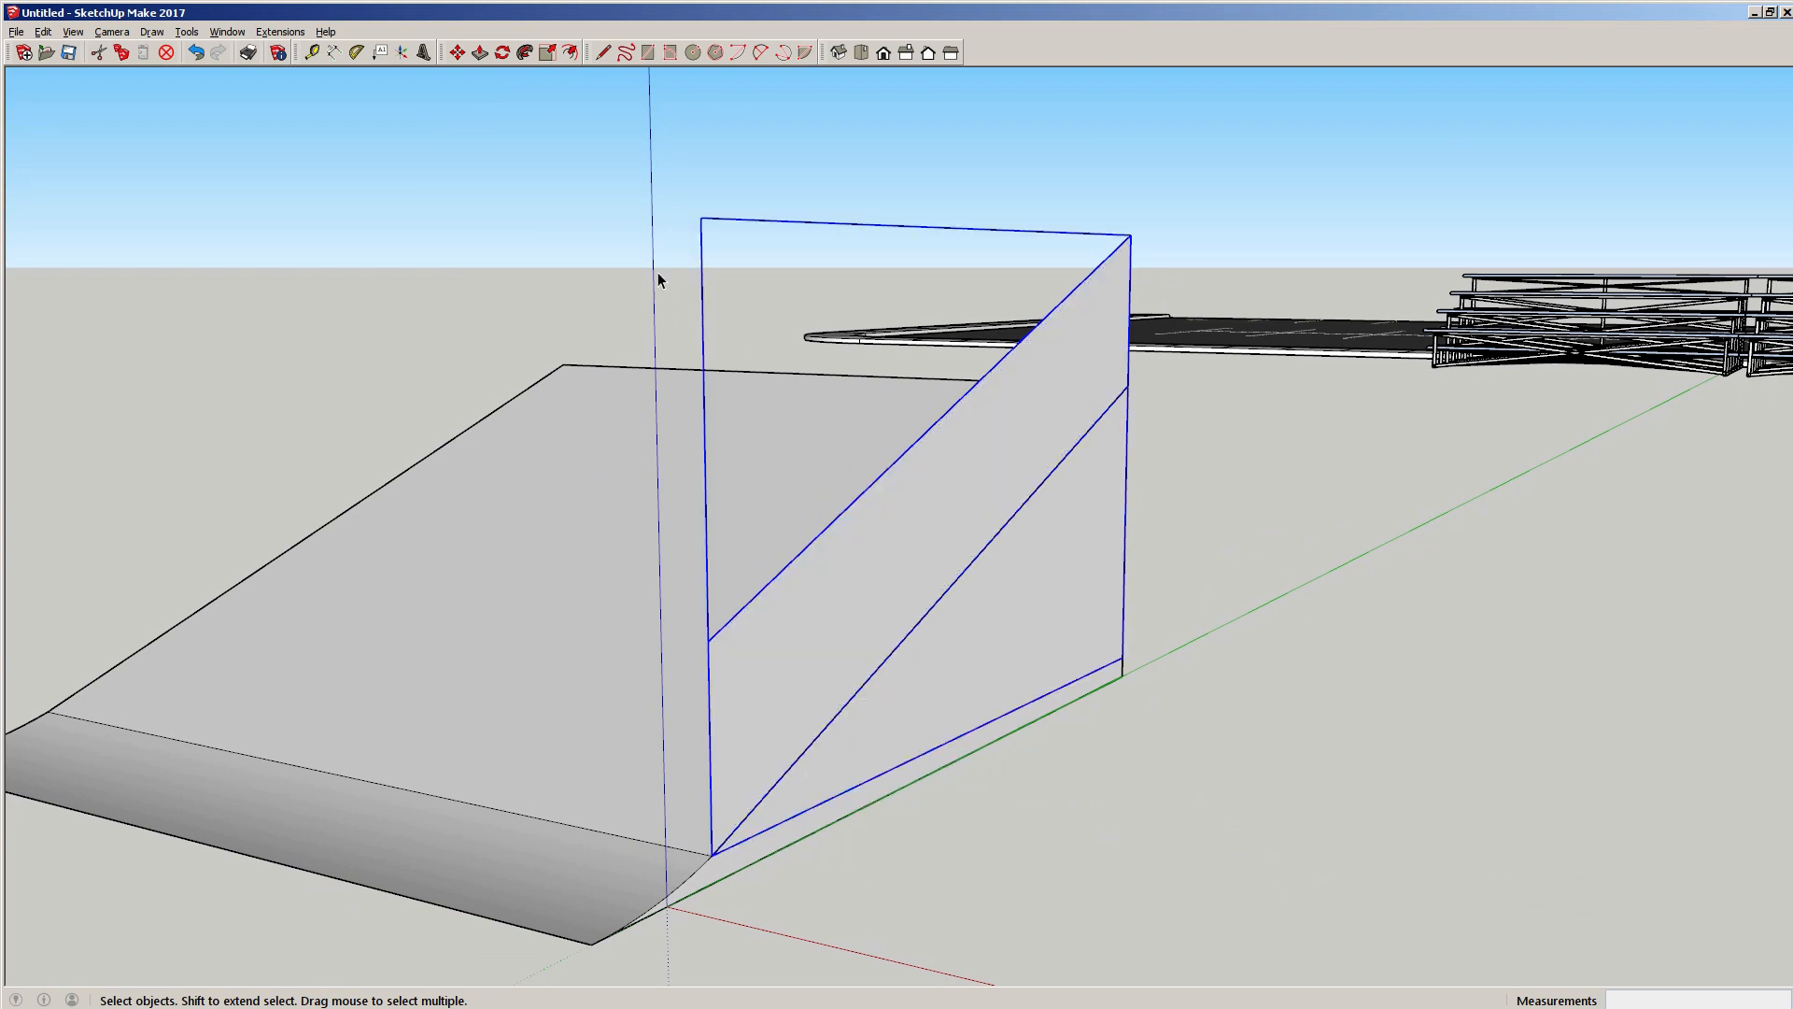
{"action": "left_click", "coordinate": [459, 276]}
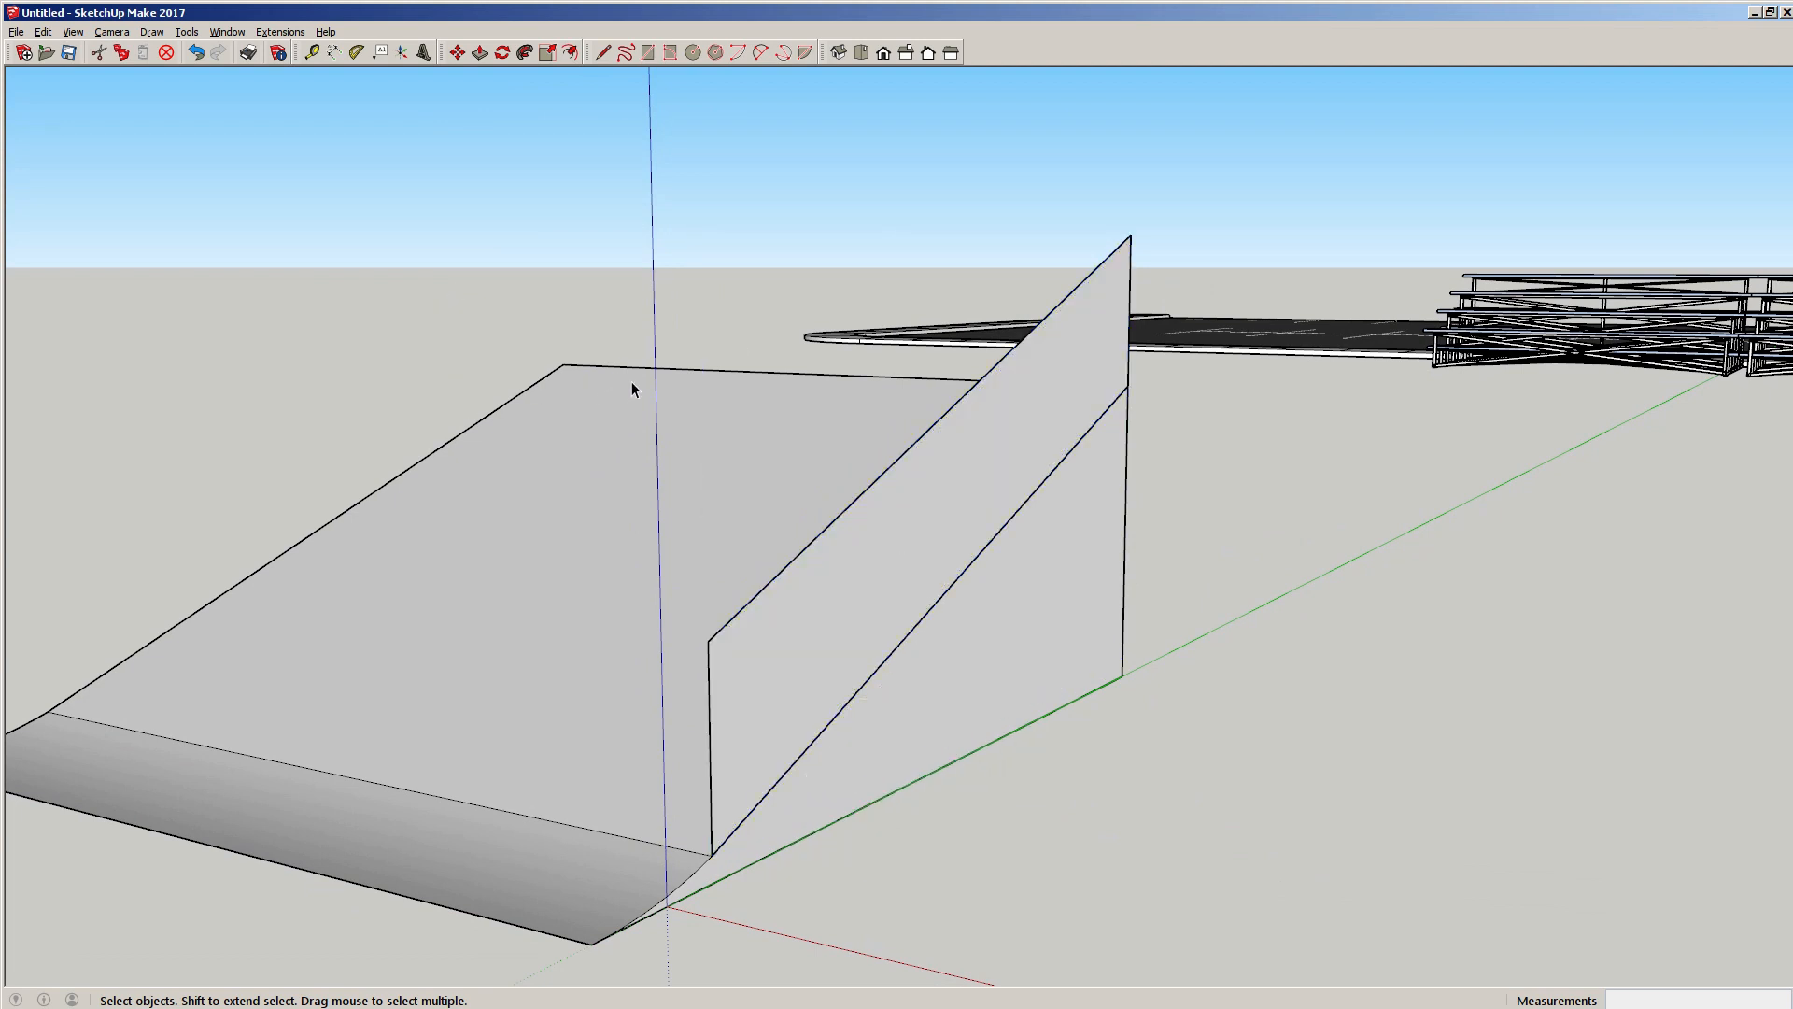
Draw a 0.25 ft horizontal line inward from the side panel's highest corner, leaving the rest of the outline undrawn.
{"action": "key", "text": "l"}
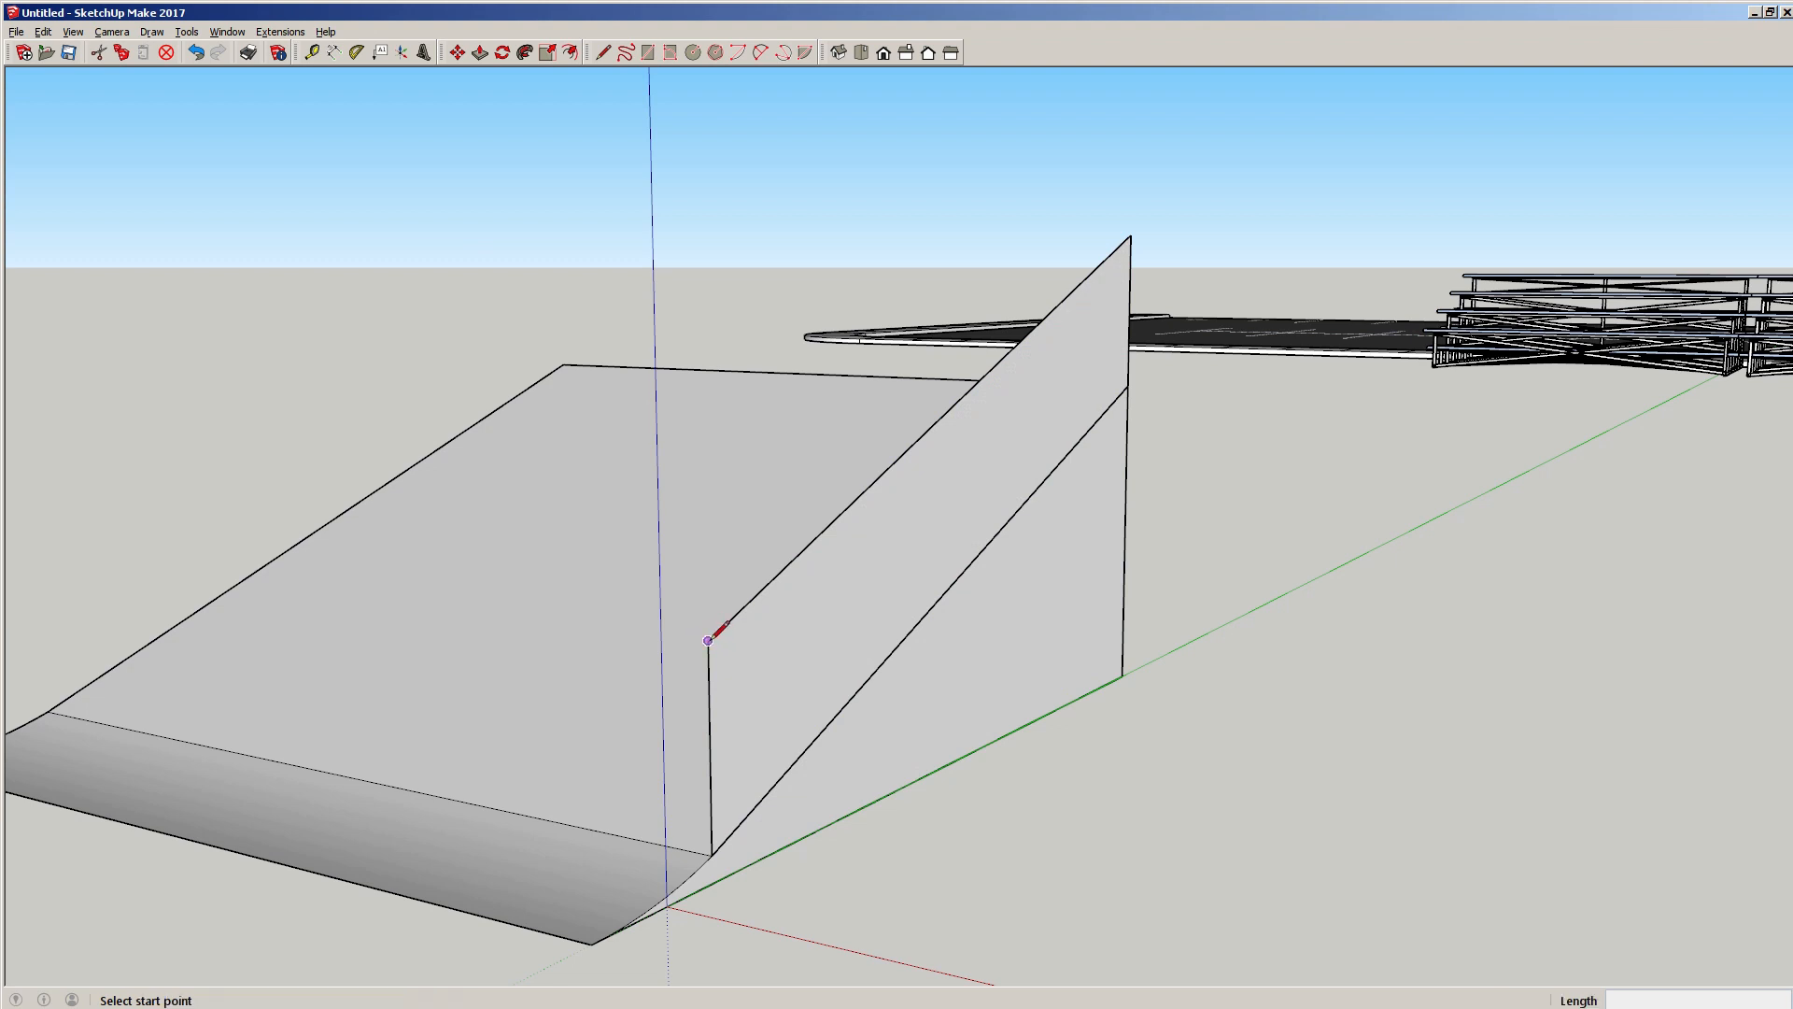
{"action": "left_click", "coordinate": [708, 639]}
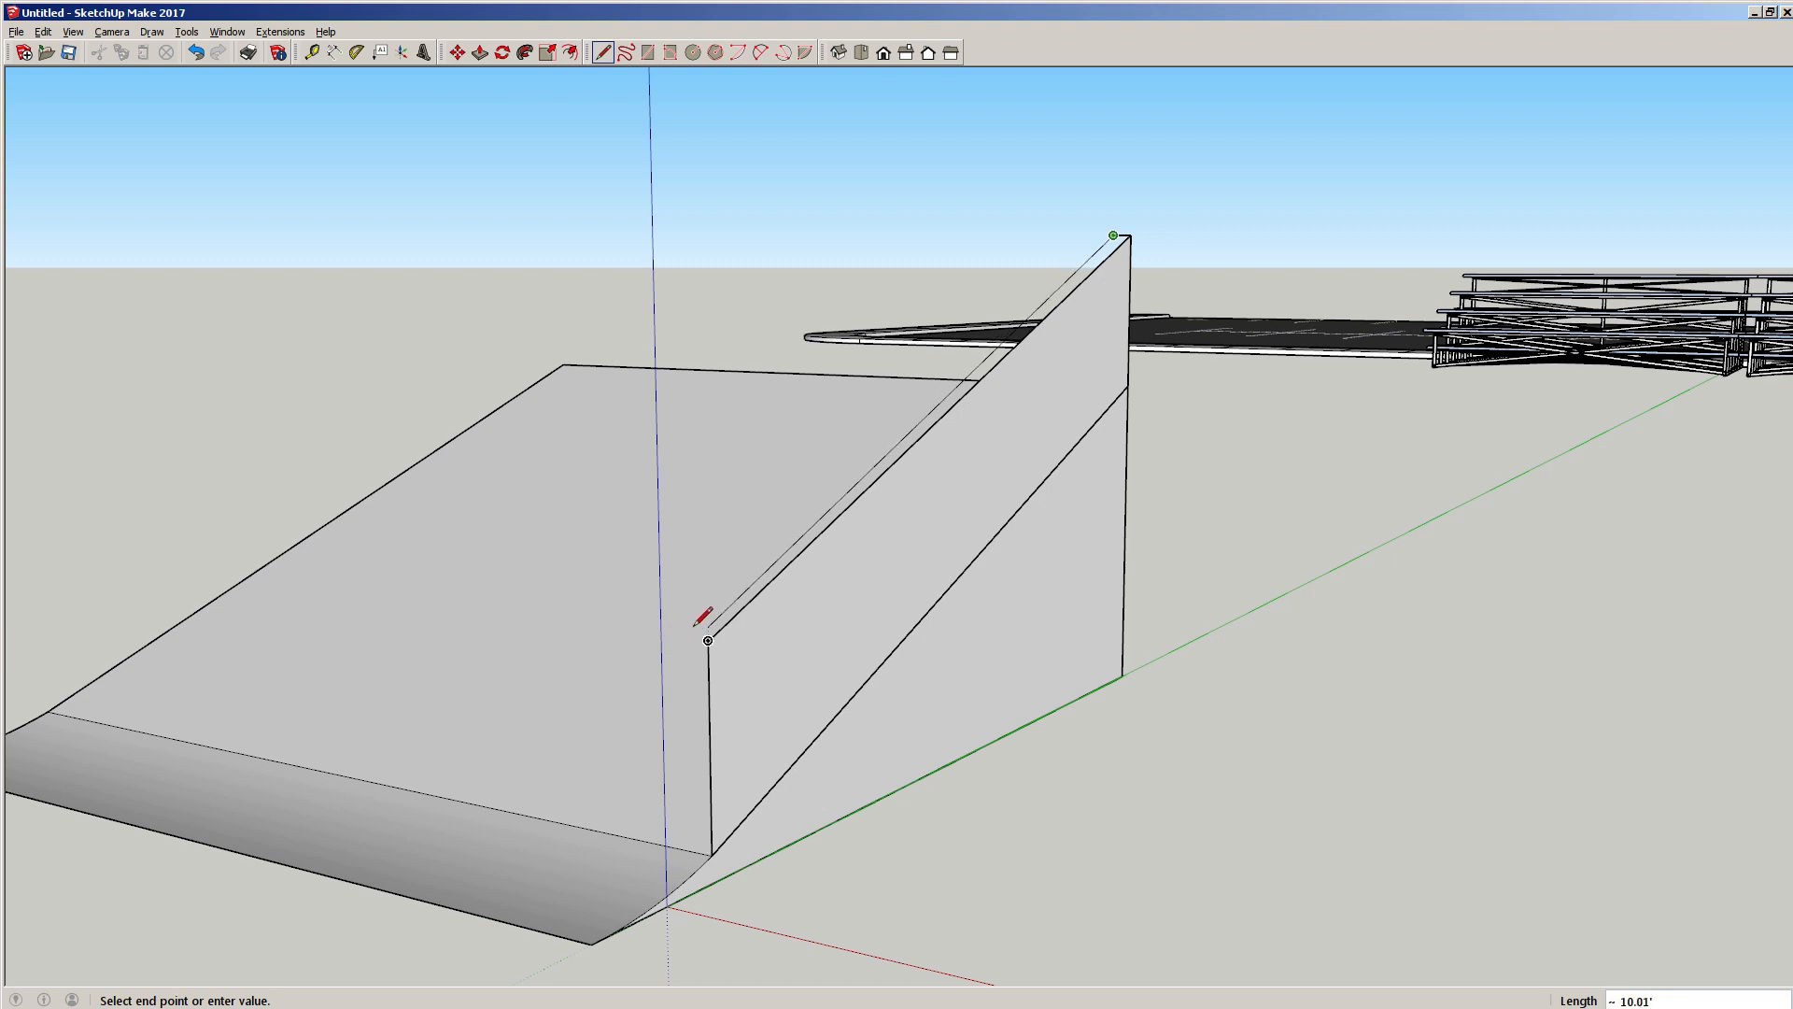
{"action": "scroll", "coordinate": [695, 624], "scroll_direction": "up", "scroll_amount": 2}
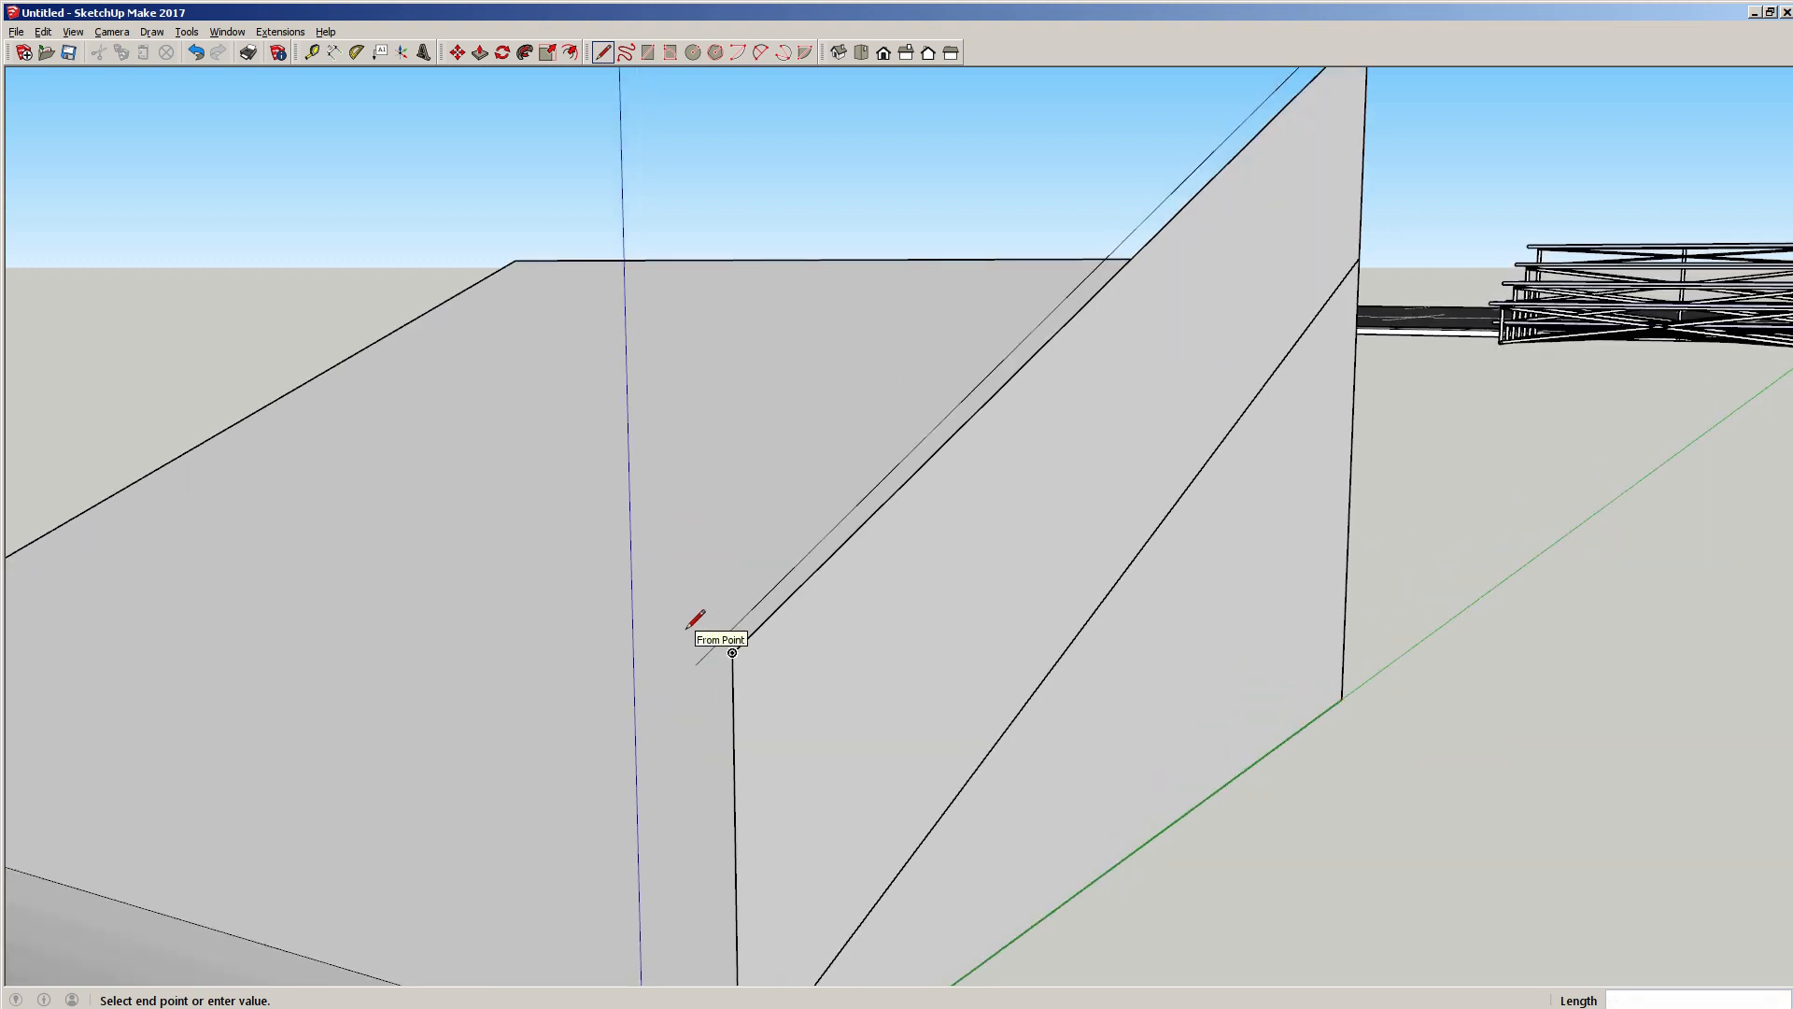
{"action": "scroll", "coordinate": [695, 625], "scroll_direction": "up", "scroll_amount": 2}
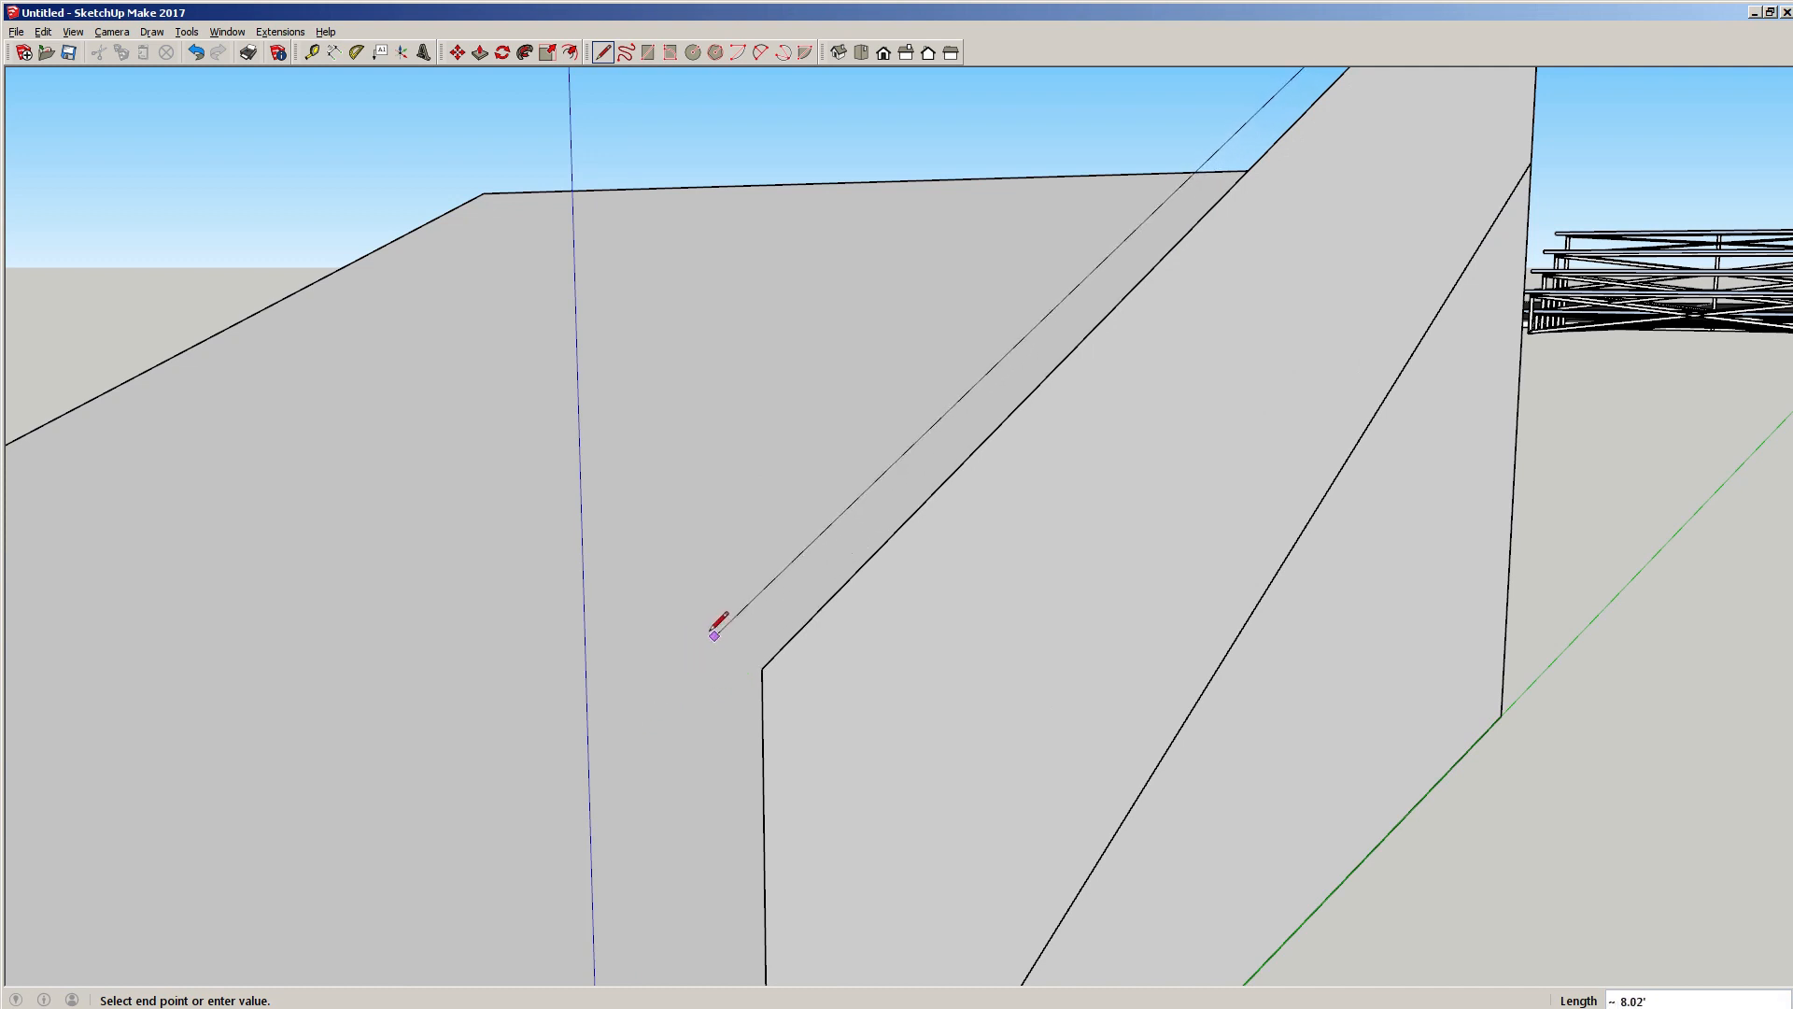
{"action": "key", "text": "space"}
{"action": "scroll", "coordinate": [719, 523], "scroll_direction": "down", "scroll_amount": 5}
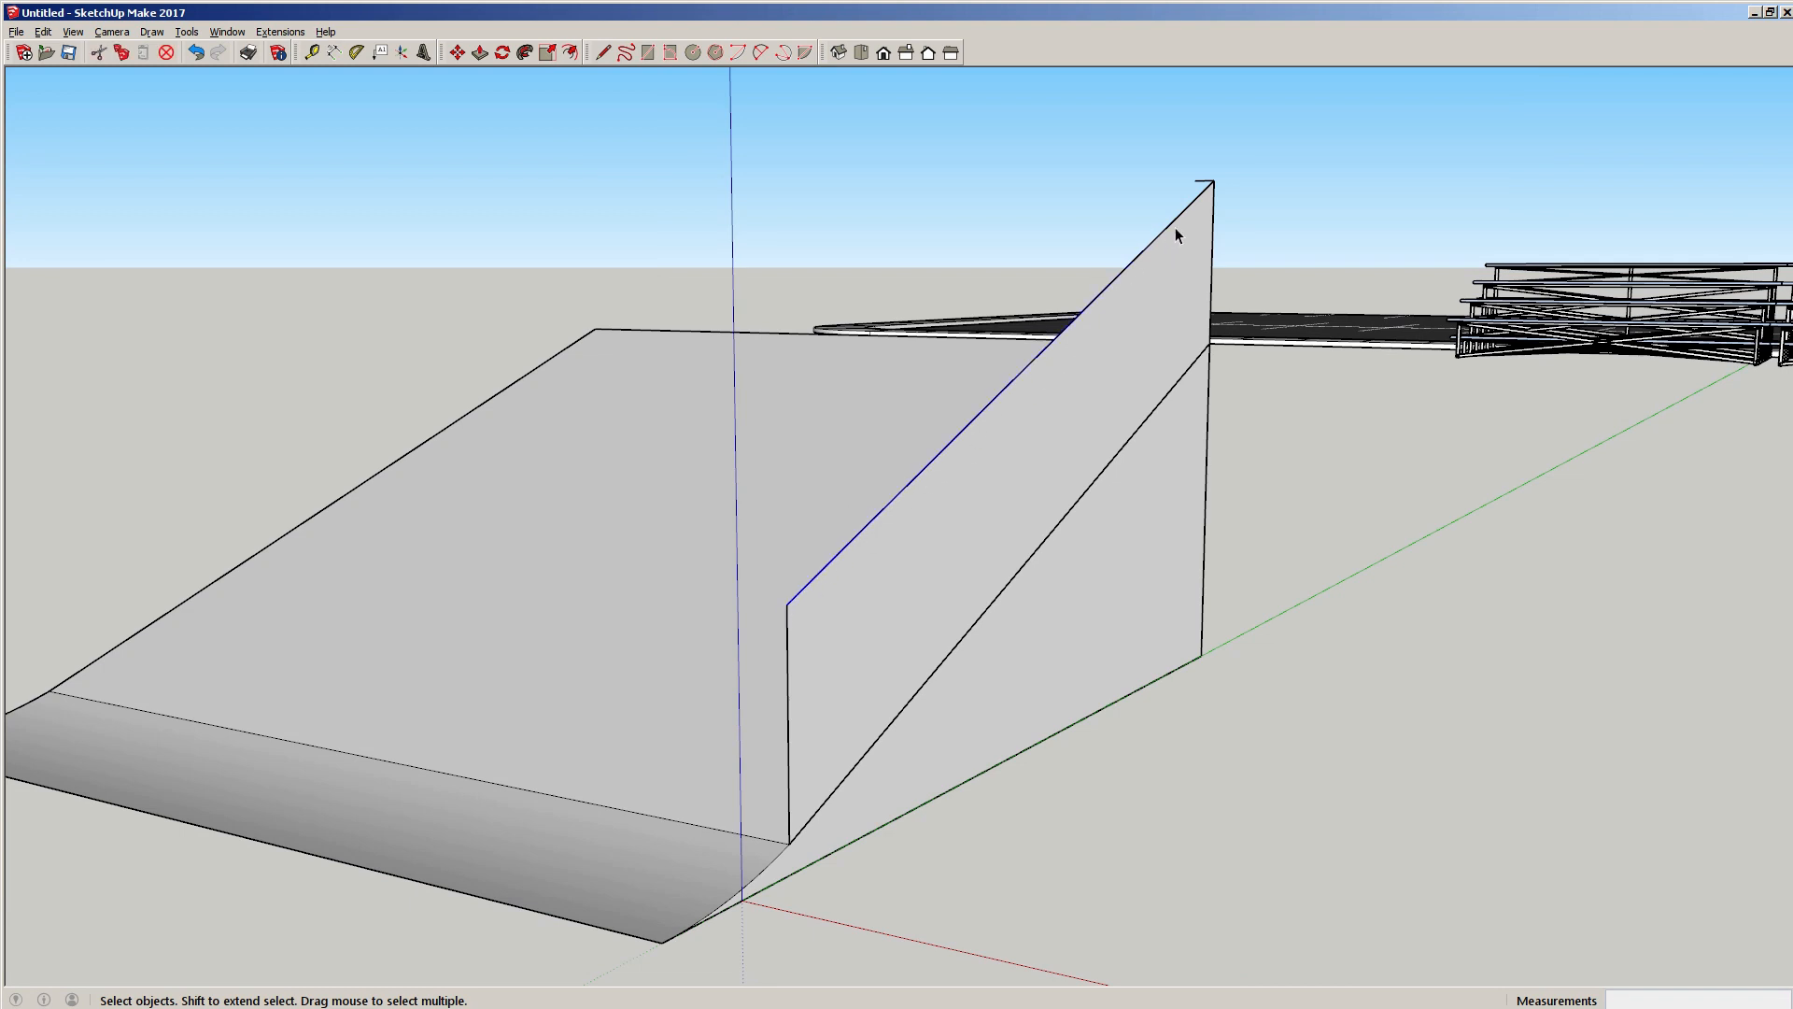
Copy the panel's top sloped edge 0.25 ft inward to the short line's end, and close the strip with a line at its lower end.
{"action": "key", "text": "m"}
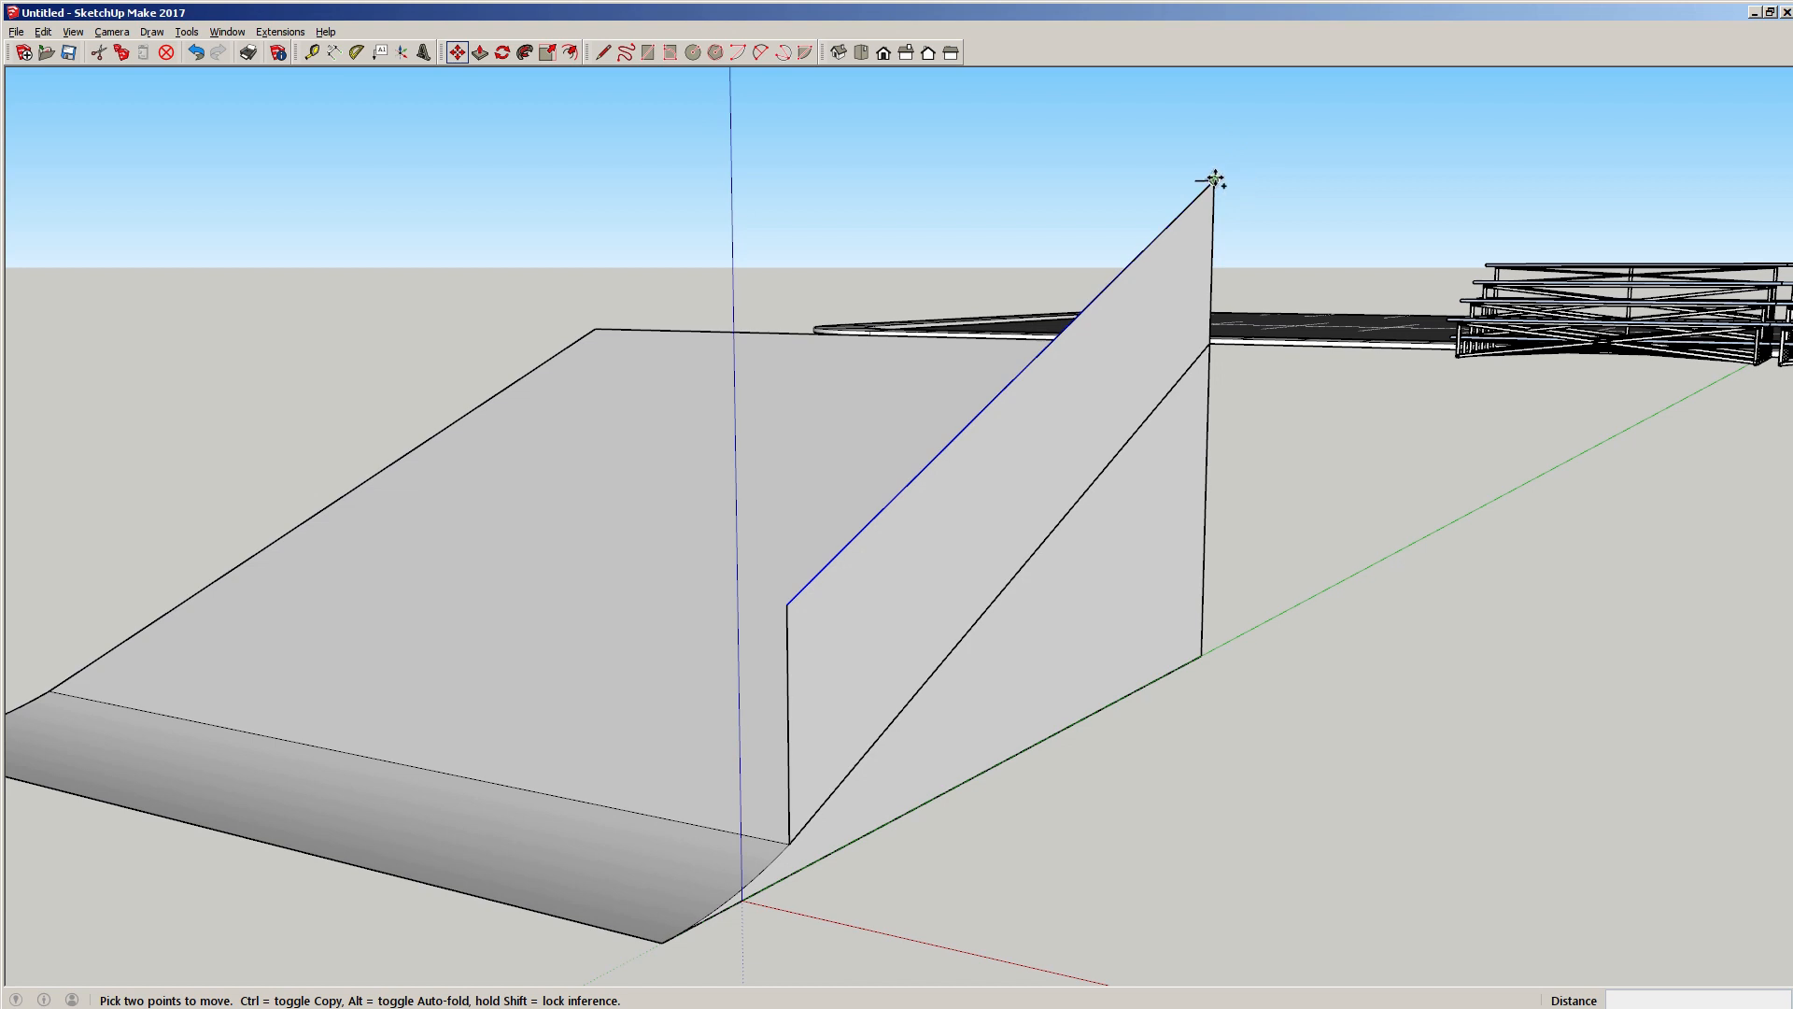
{"action": "left_click", "coordinate": [1214, 179]}
{"action": "key", "text": "ctrl"}
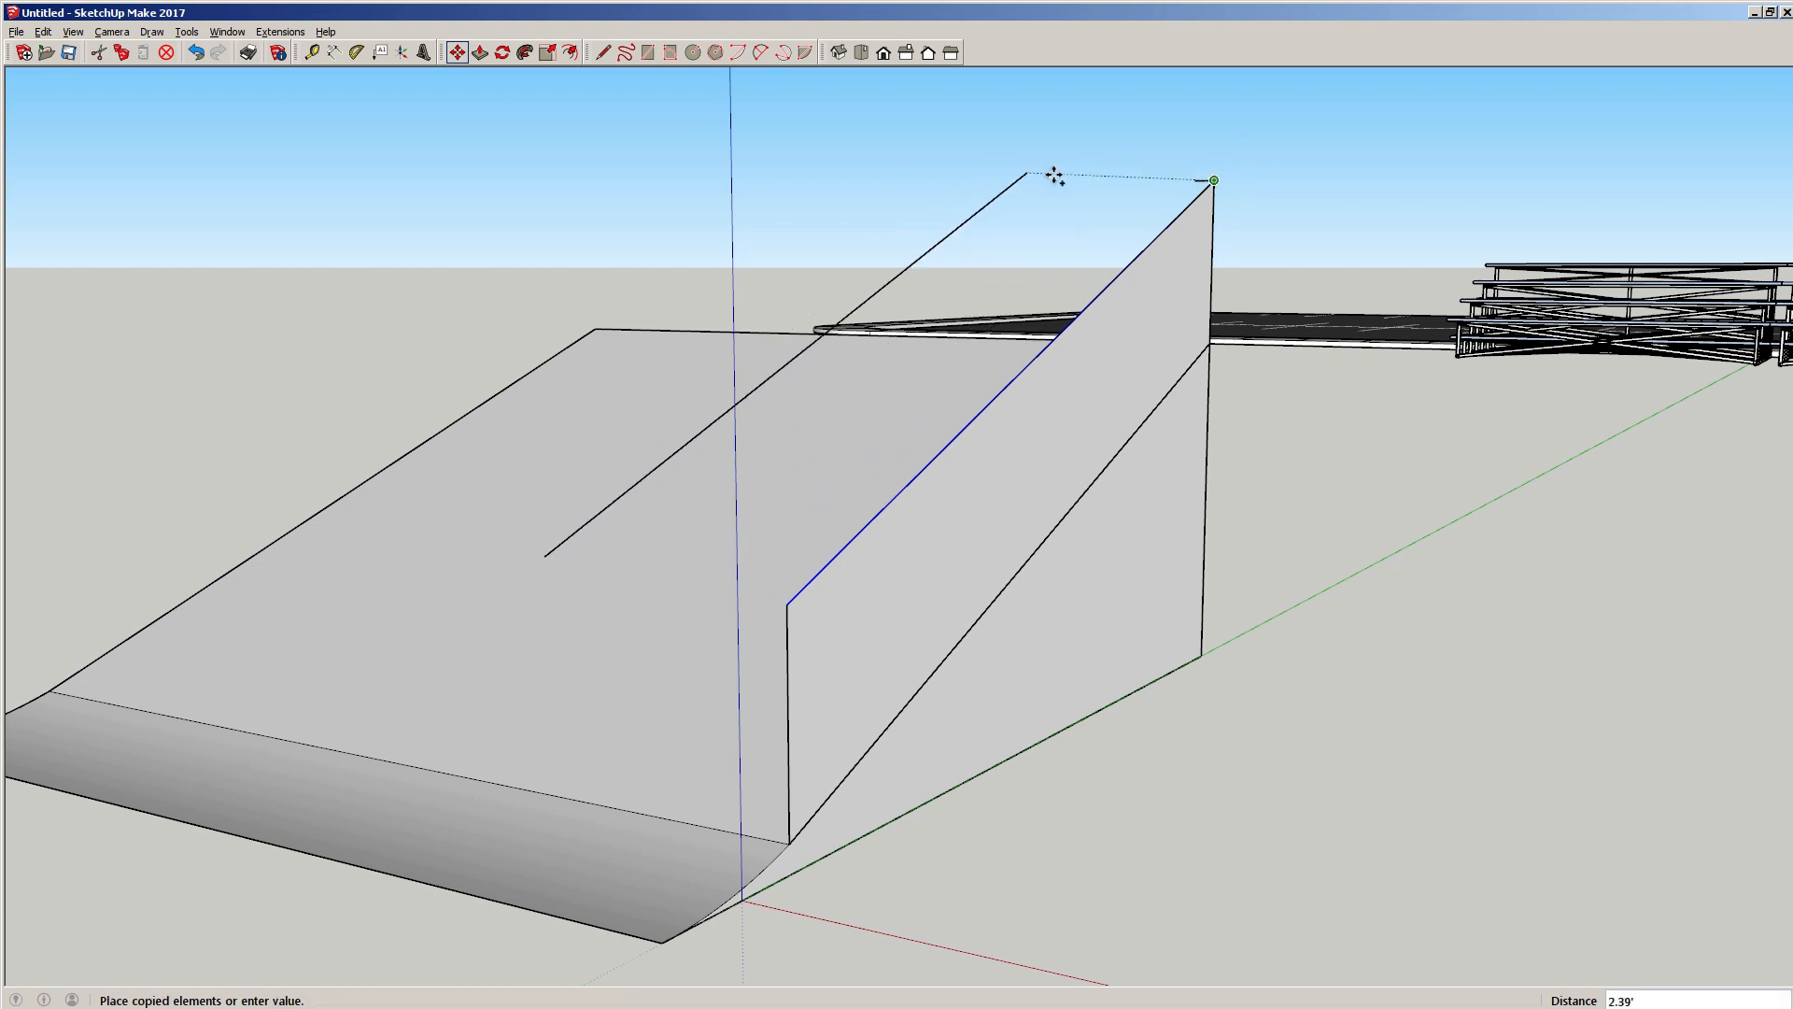
{"action": "left_click", "coordinate": [1192, 180]}
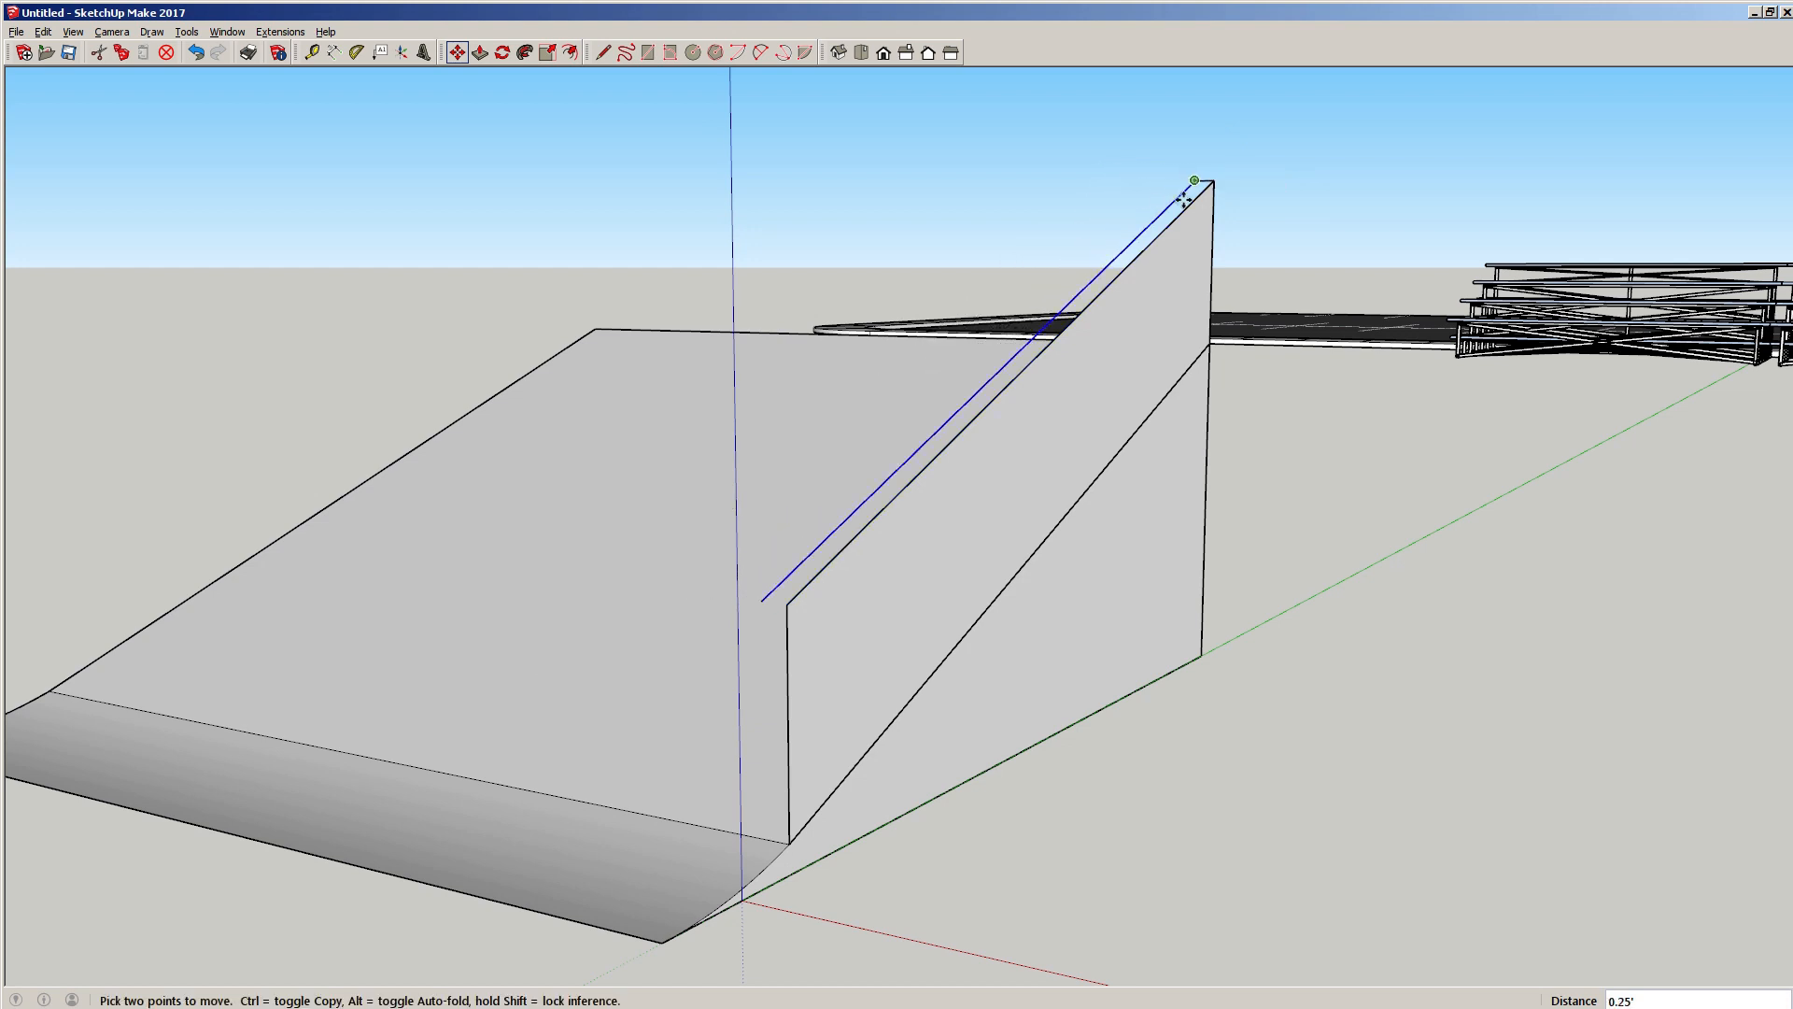
{"action": "key", "text": "space"}
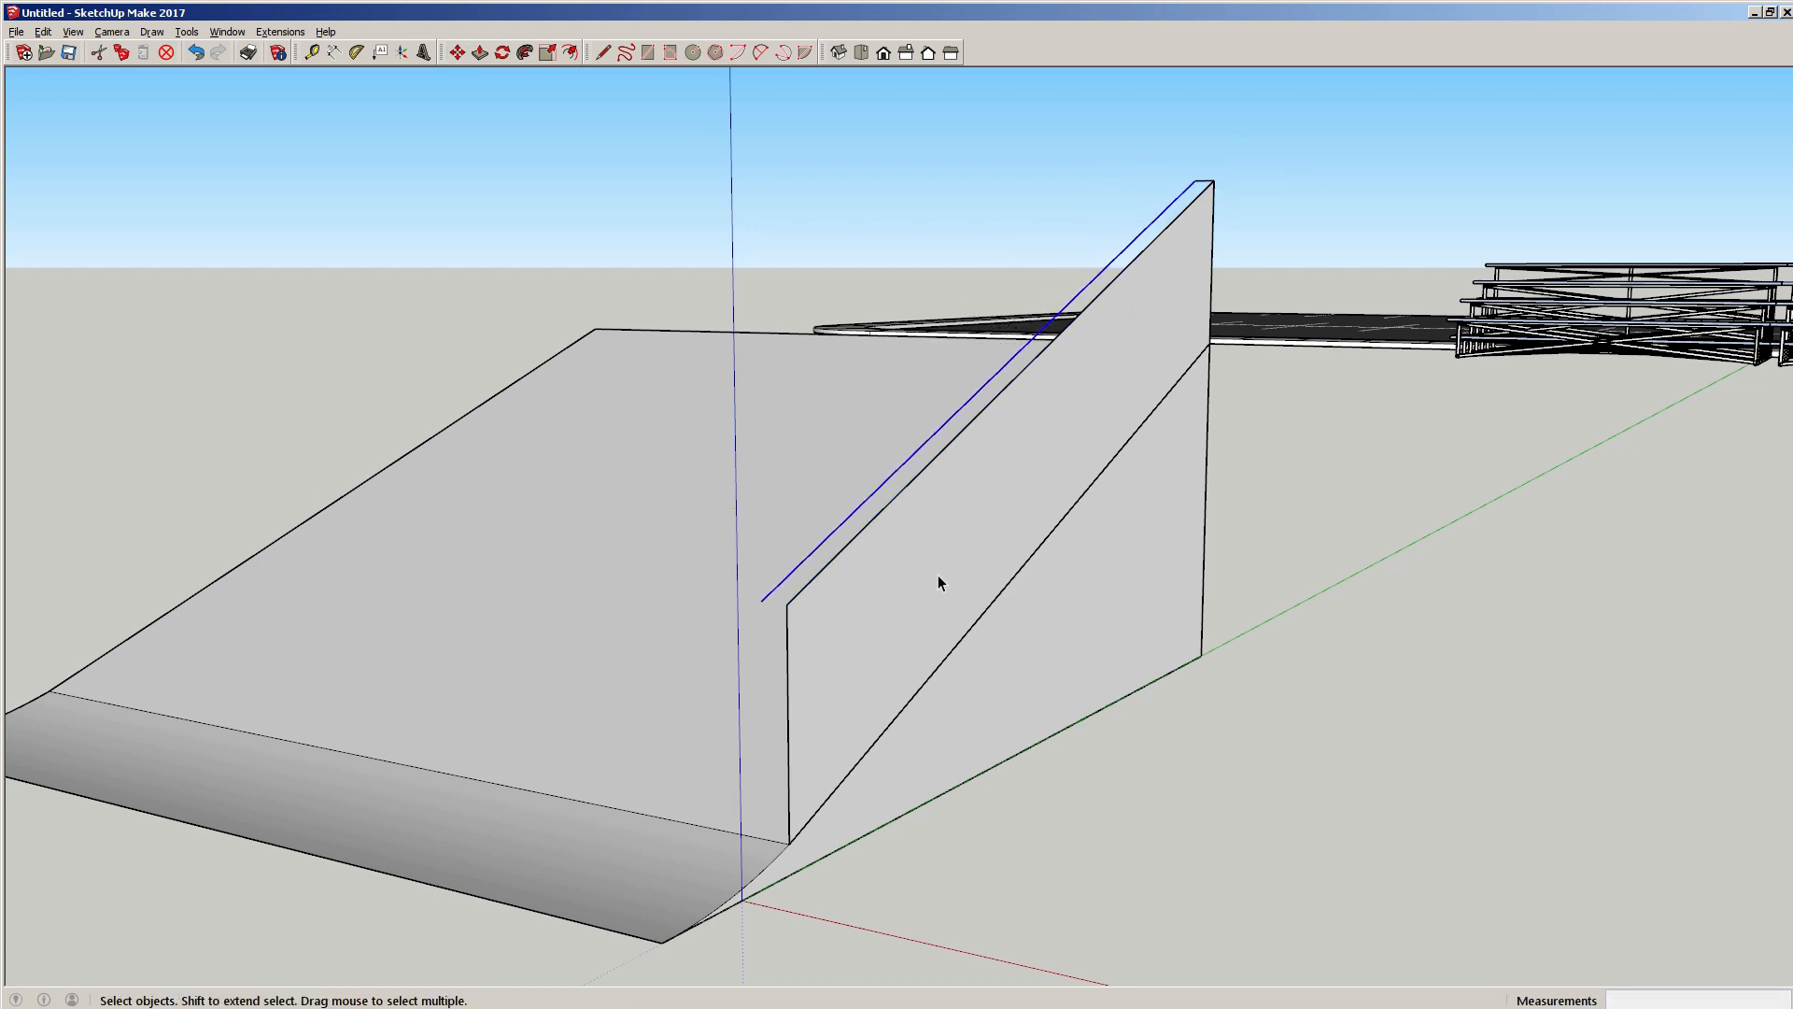
{"action": "key", "text": "l"}
{"action": "left_click", "coordinate": [788, 604]}
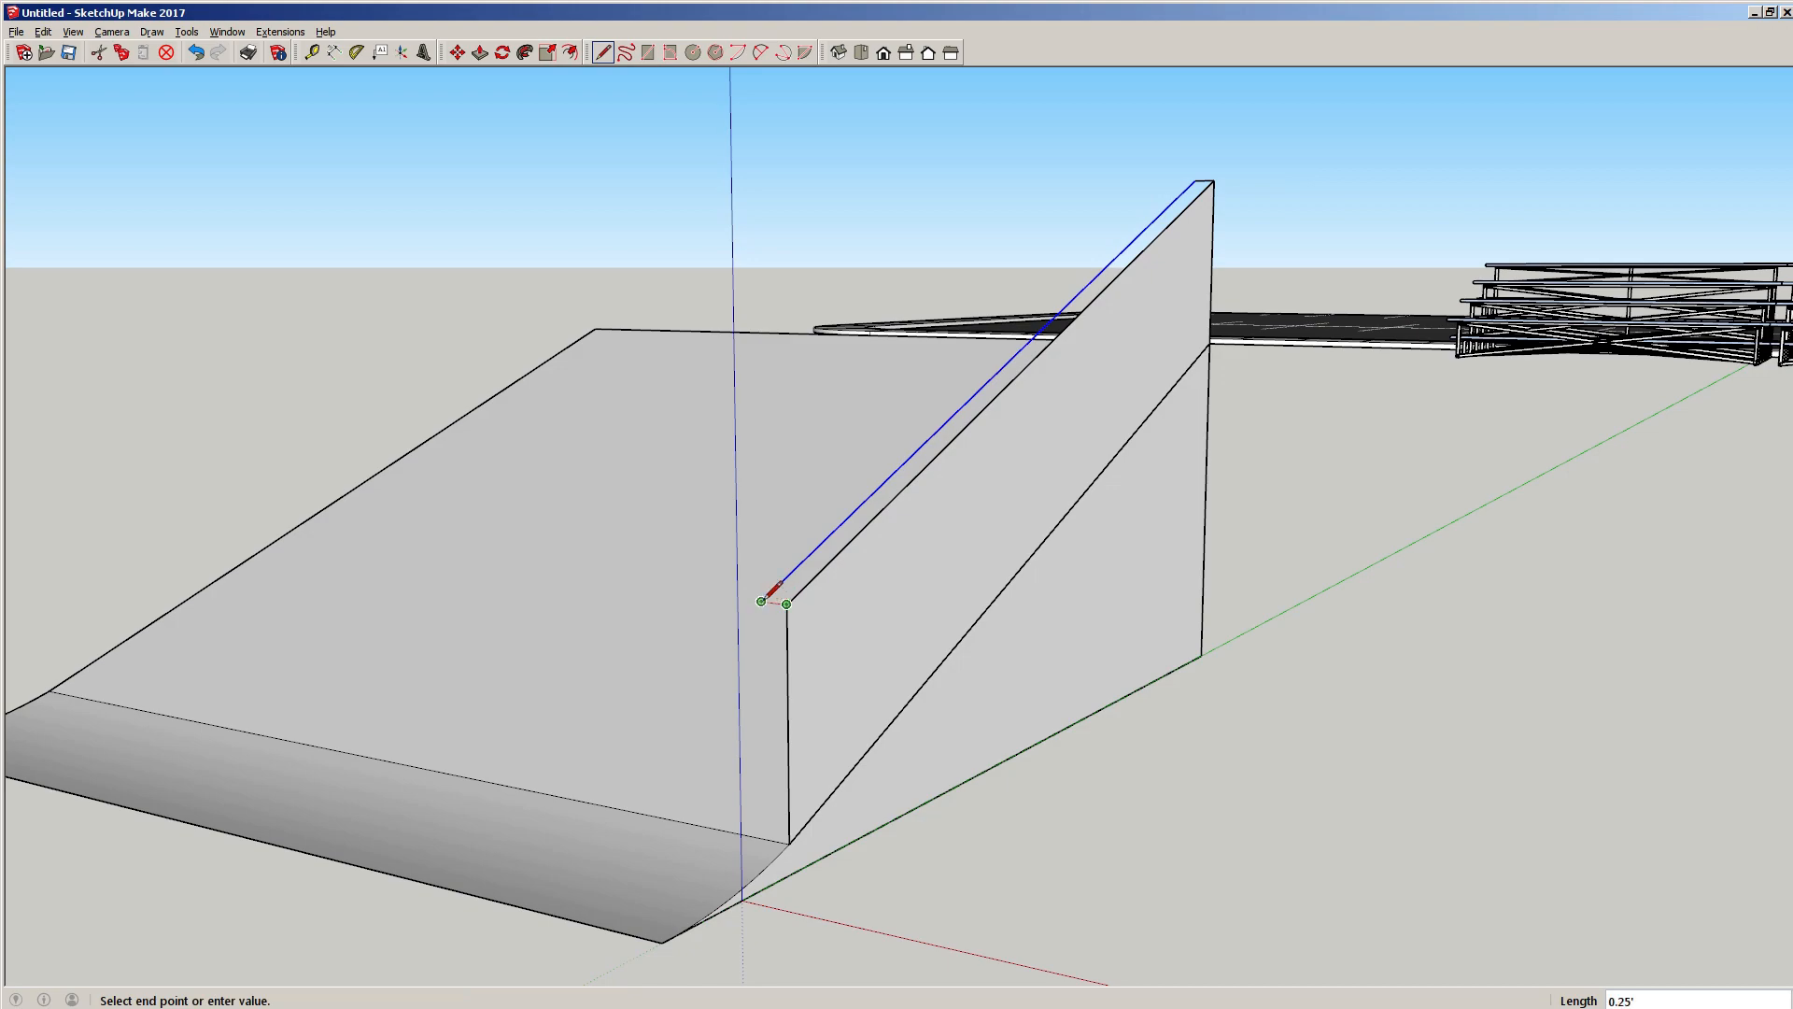
{"action": "left_click", "coordinate": [763, 599]}
Push/Pull the narrow strip along the panel's top edge 0.10 ft to form a thin rail.
{"action": "mouse_move", "coordinate": [774, 588]}
{"action": "middle_mouse_down"}
{"action": "mouse_move", "coordinate": [812, 573]}
{"action": "mouse_move", "coordinate": [1209, 572]}
{"action": "mouse_move", "coordinate": [1201, 548]}
{"action": "mouse_move", "coordinate": [832, 580]}
{"action": "mouse_move", "coordinate": [878, 541]}
{"action": "mouse_move", "coordinate": [921, 424]}
{"action": "mouse_move", "coordinate": [784, 389]}
{"action": "mouse_move", "coordinate": [728, 505]}
{"action": "mouse_move", "coordinate": [773, 602]}
{"action": "middle_mouse_up"}
{"action": "scroll", "coordinate": [832, 580], "scroll_direction": "up", "scroll_amount": 6}
{"action": "key", "text": "p"}
{"action": "left_click", "coordinate": [747, 586]}
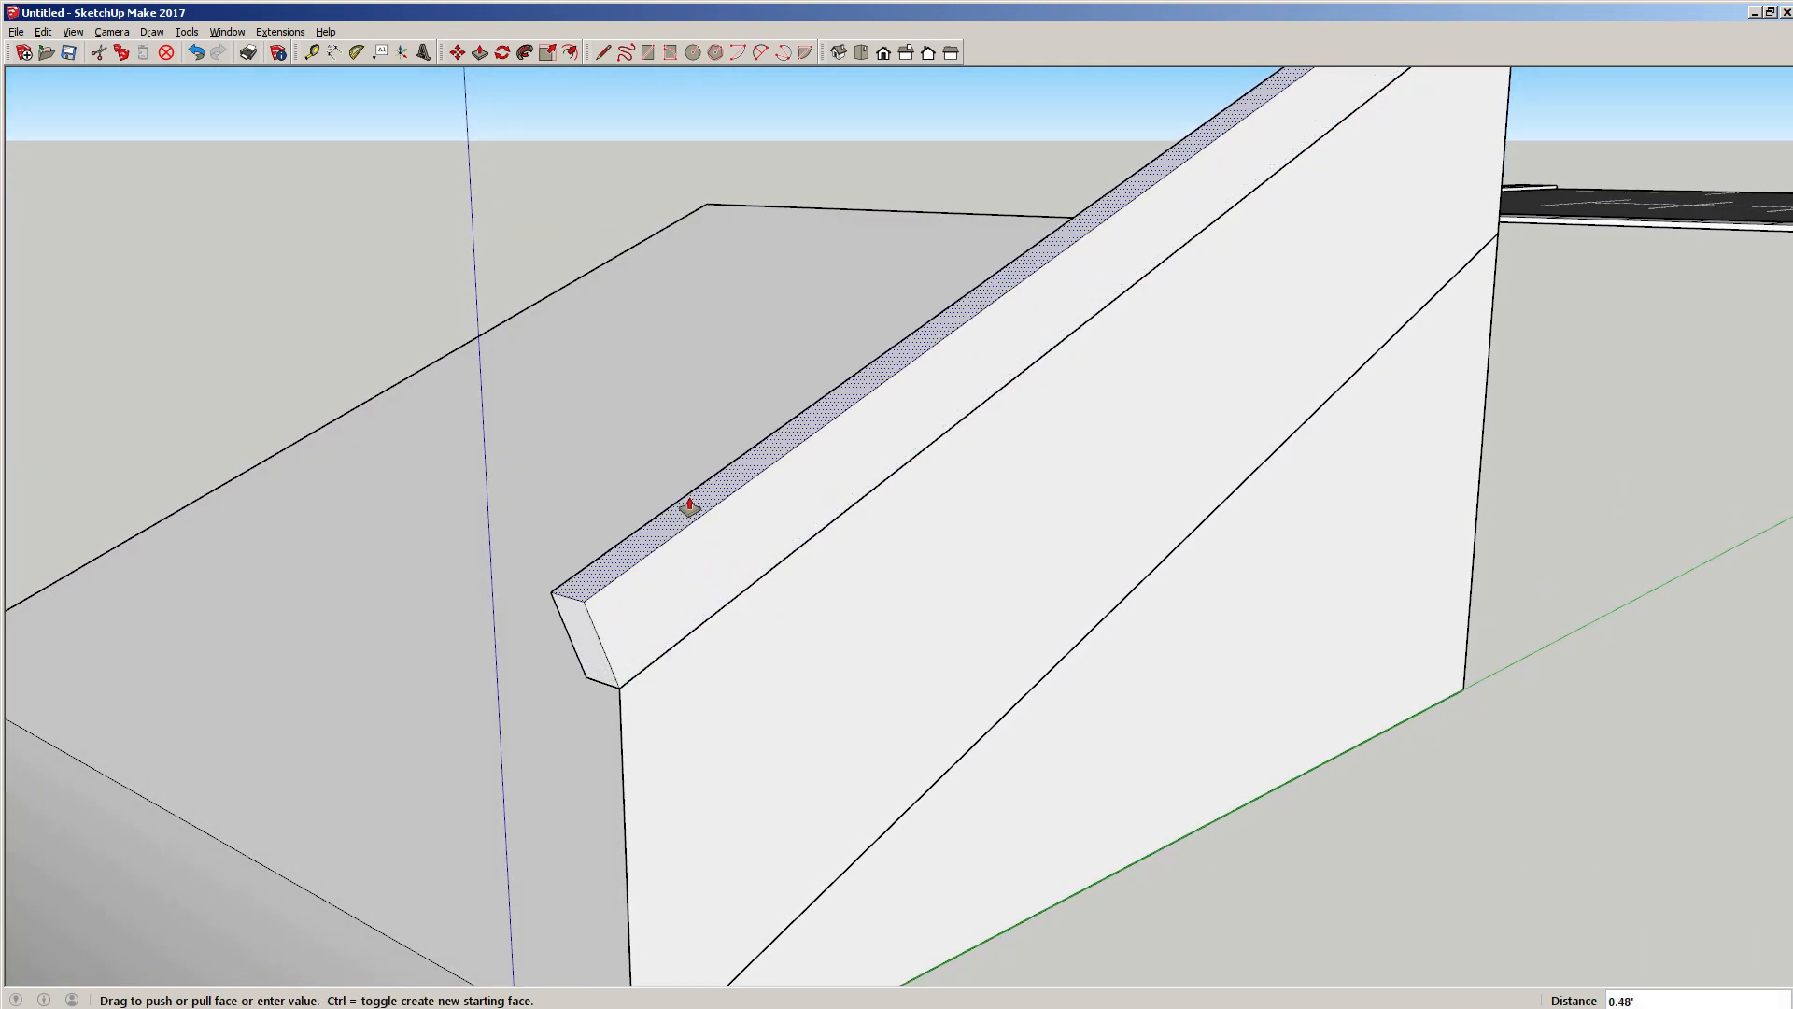
{"action": "left_click", "coordinate": [691, 509]}
{"action": "key", "text": "ctrl+z"}
{"action": "left_click", "coordinate": [733, 581]}
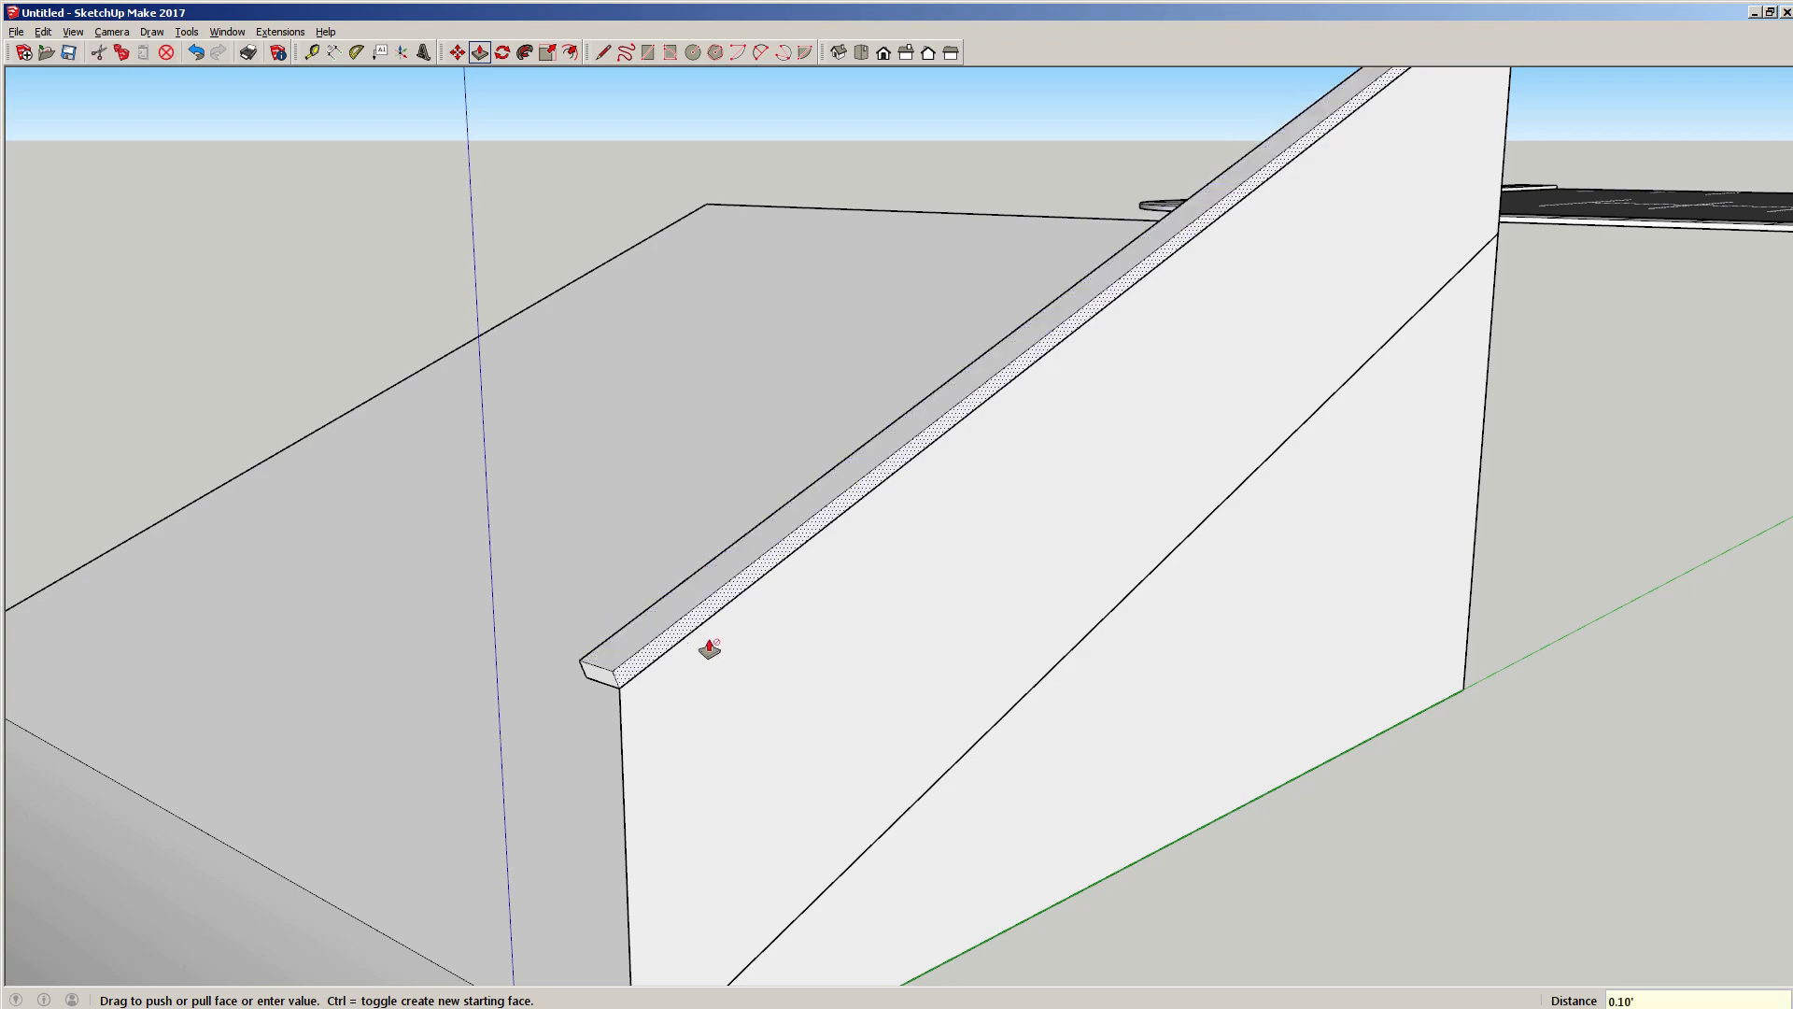
{"action": "middle_click_drag", "start_coordinate": [709, 532], "coordinate": [793, 557]}
{"action": "scroll", "coordinate": [869, 663], "scroll_direction": "down", "scroll_amount": 3}
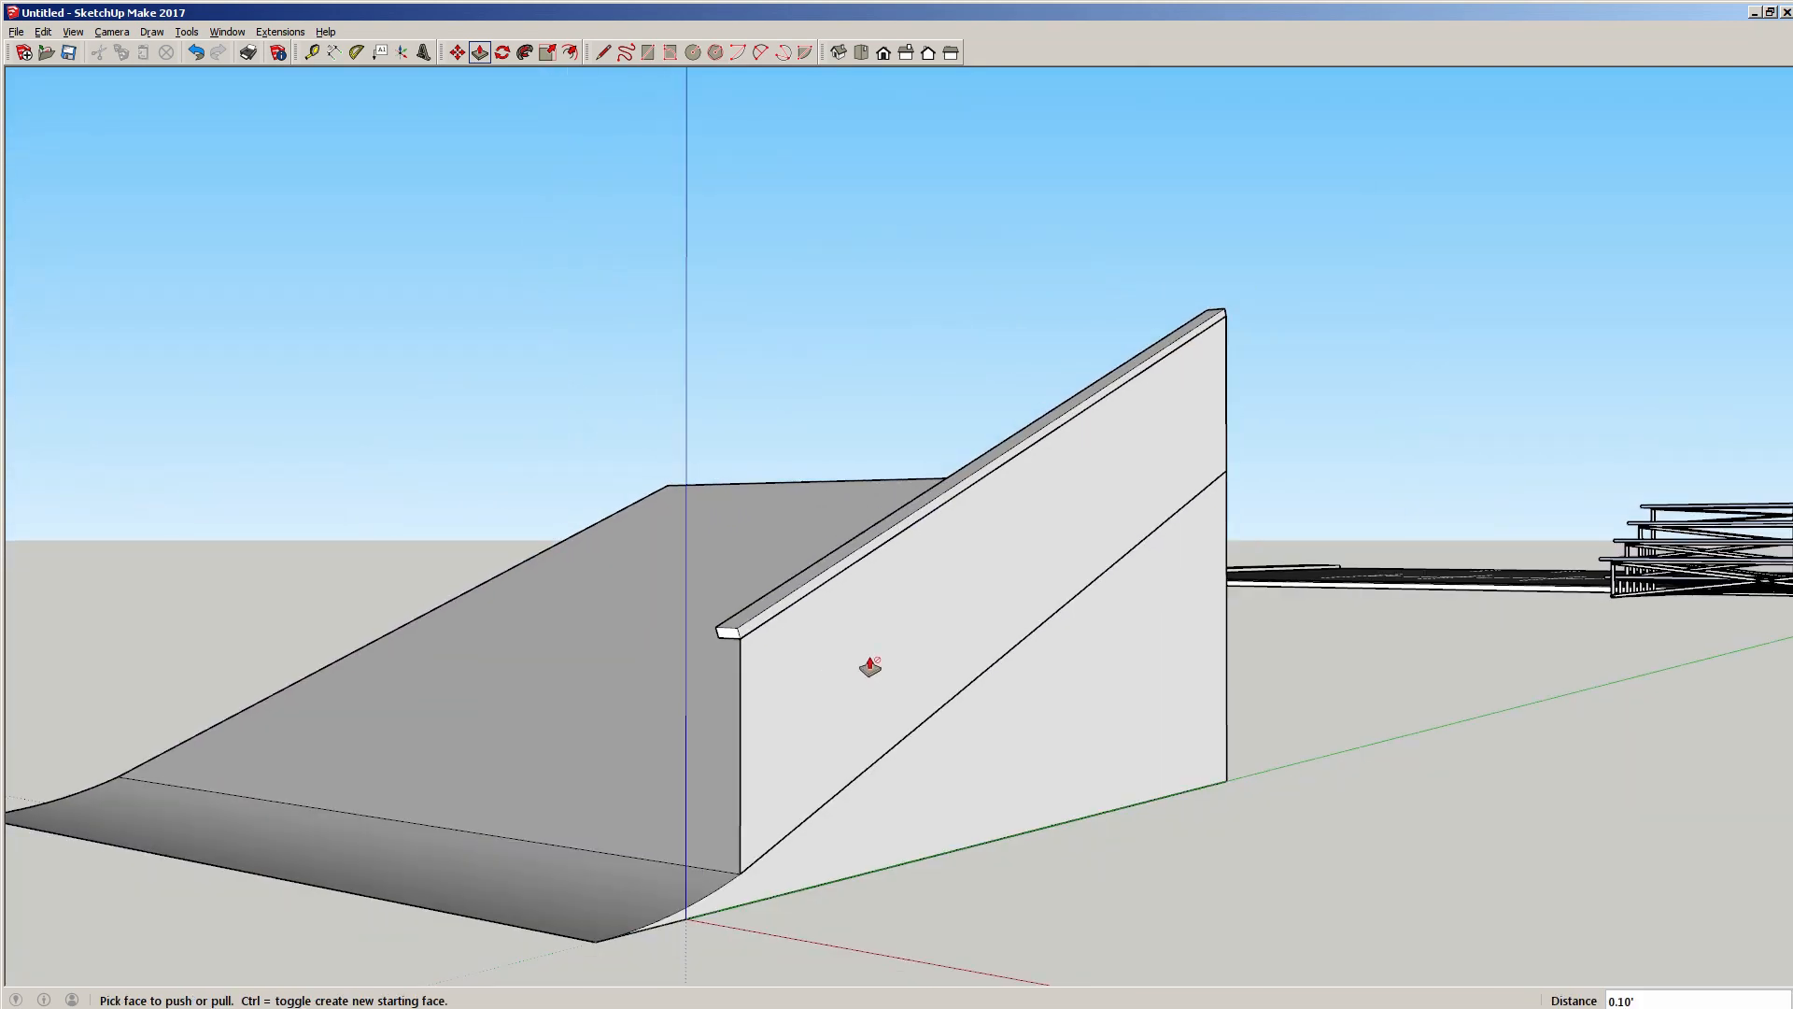
Delete the side panel group below the rail, keeping the rail and the ramp.
{"action": "middle_click_drag", "start_coordinate": [908, 598], "coordinate": [831, 700]}
{"action": "key", "text": "space"}
{"action": "scroll", "coordinate": [827, 616], "scroll_direction": "up", "scroll_amount": 2}
{"action": "middle_click_drag", "start_coordinate": [842, 624], "coordinate": [974, 523], "text": "shift"}
{"action": "scroll", "coordinate": [1094, 477], "scroll_direction": "down", "scroll_amount": 3}
{"action": "middle_click_drag", "start_coordinate": [1083, 467], "coordinate": [933, 496]}
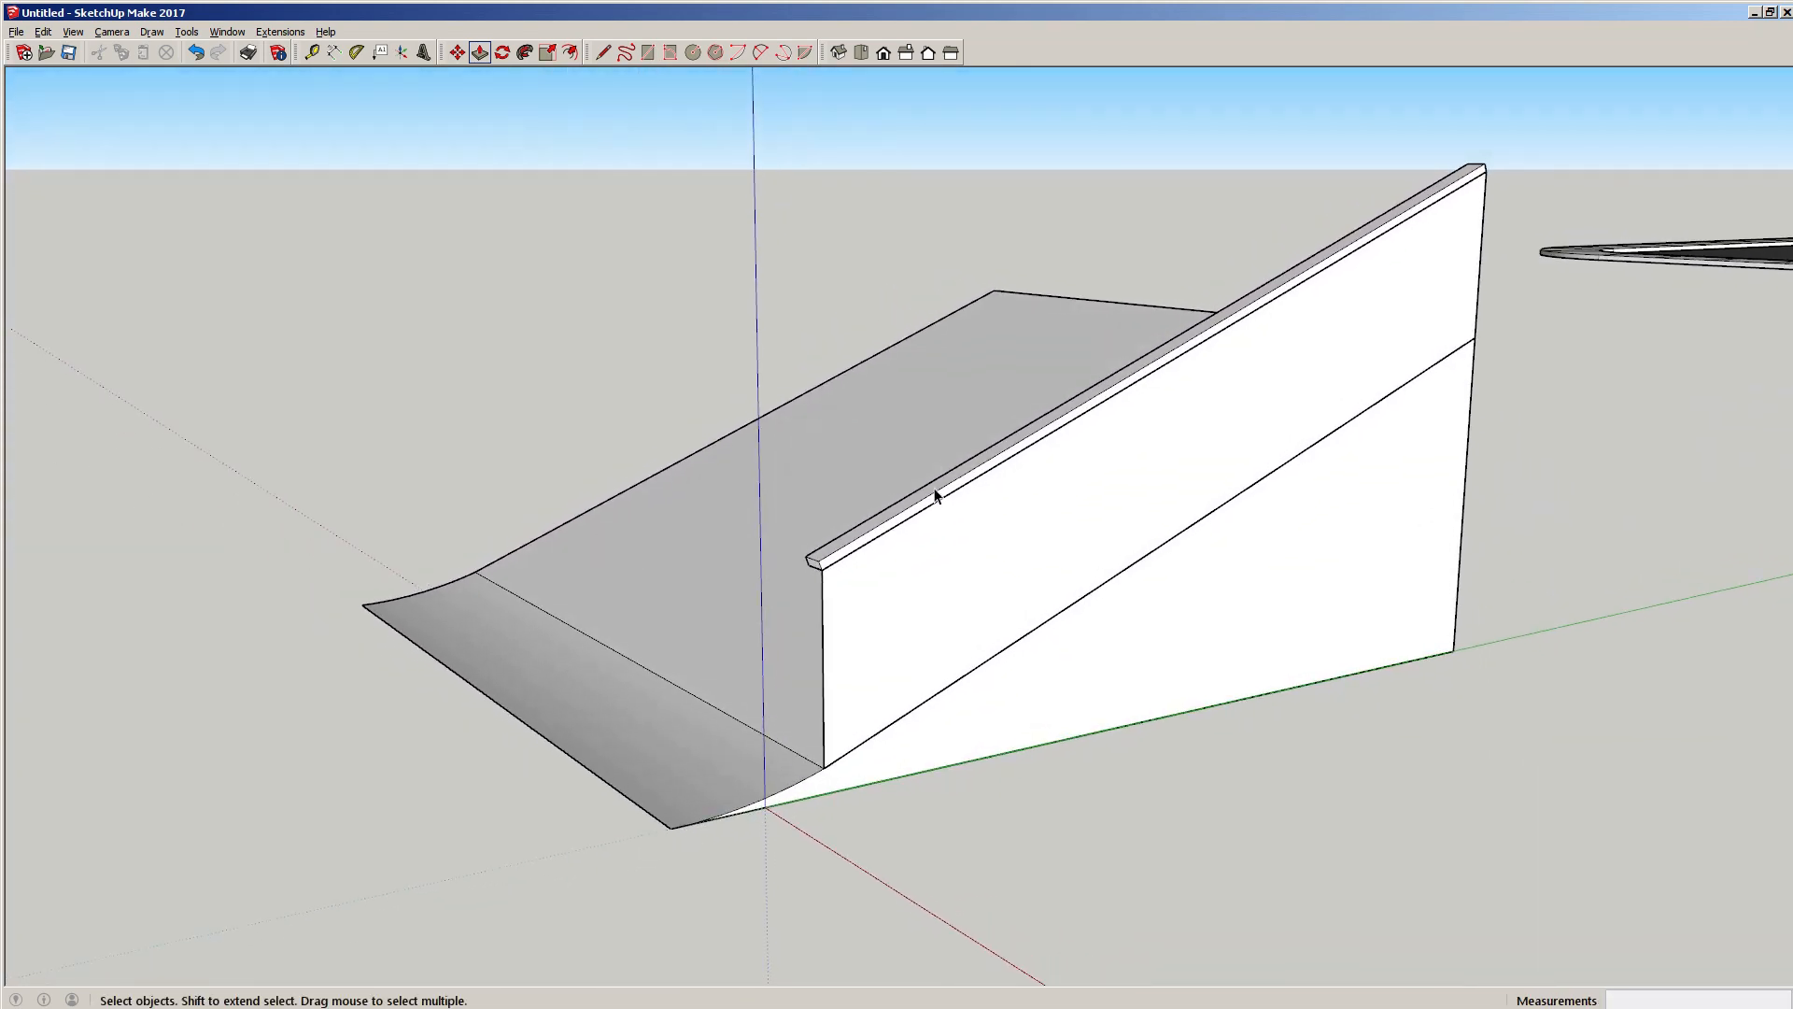
{"action": "middle_click_drag", "start_coordinate": [938, 594], "coordinate": [1076, 553]}
{"action": "left_click", "coordinate": [994, 549]}
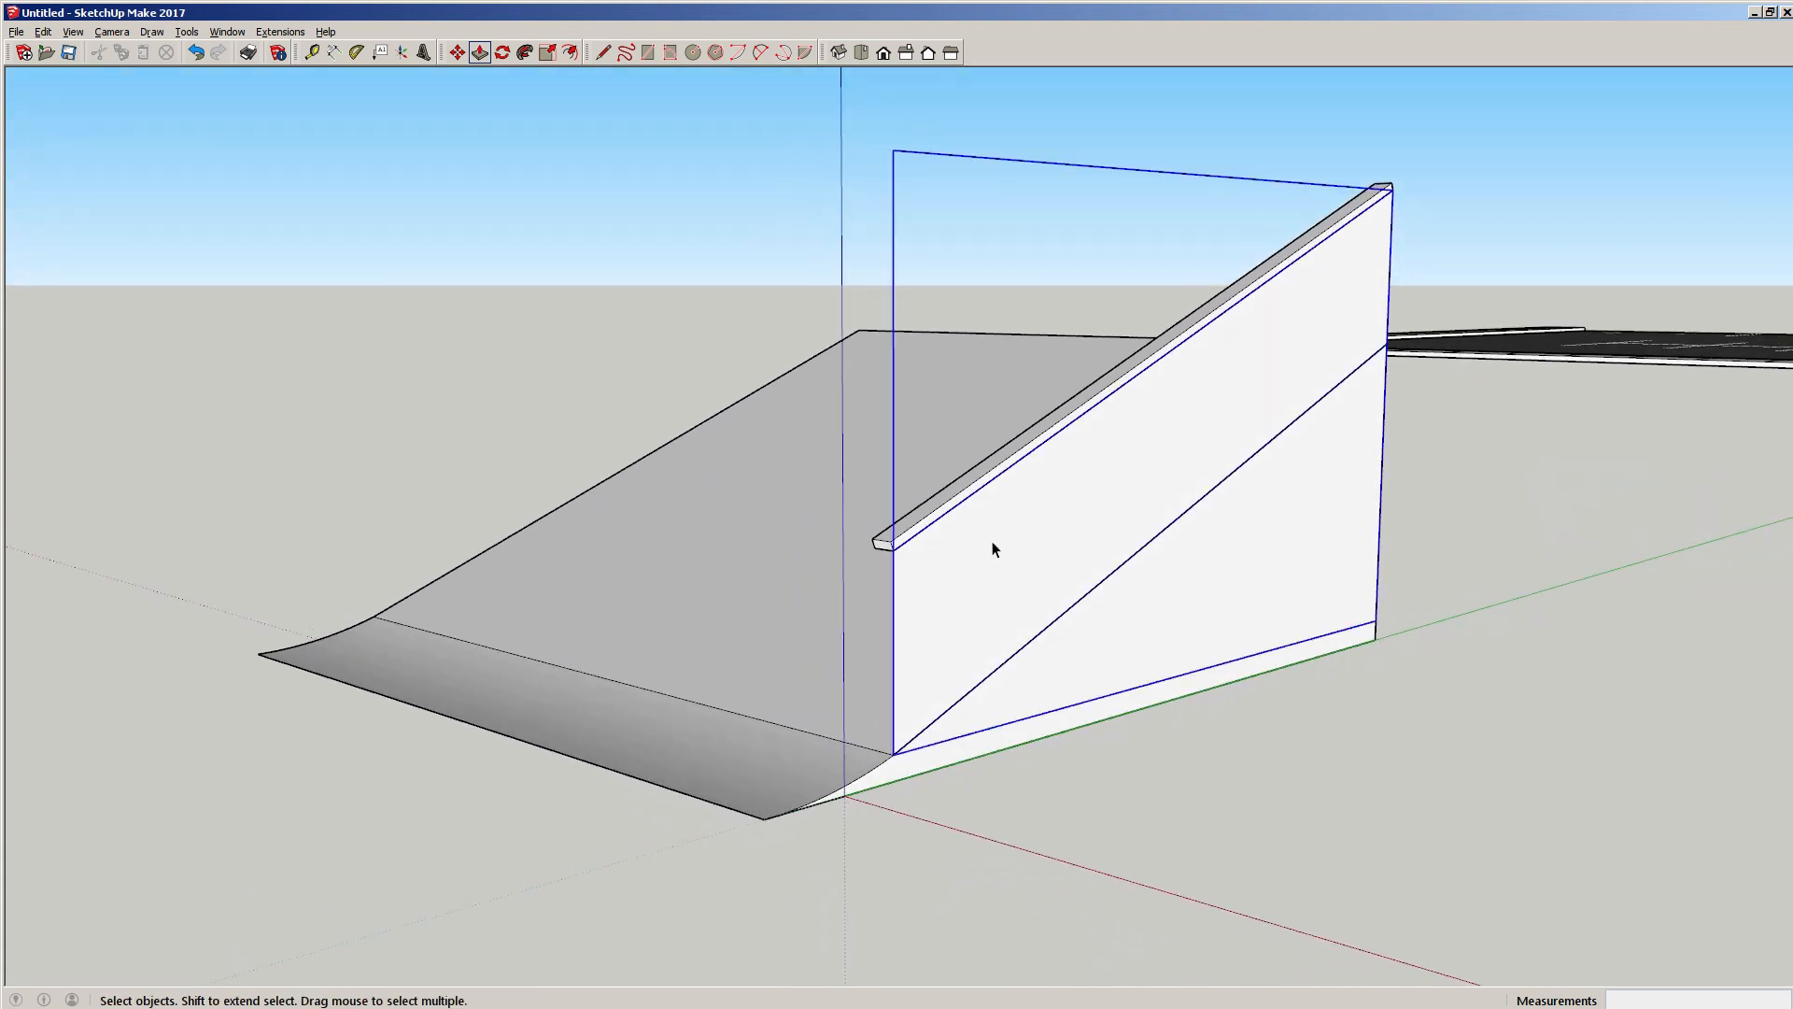
{"action": "key", "text": "Delete"}
Examine the freestanding rail above the ramp's sloped edge from above and from the side.
{"action": "middle_click_drag", "start_coordinate": [1093, 478], "coordinate": [1135, 602]}
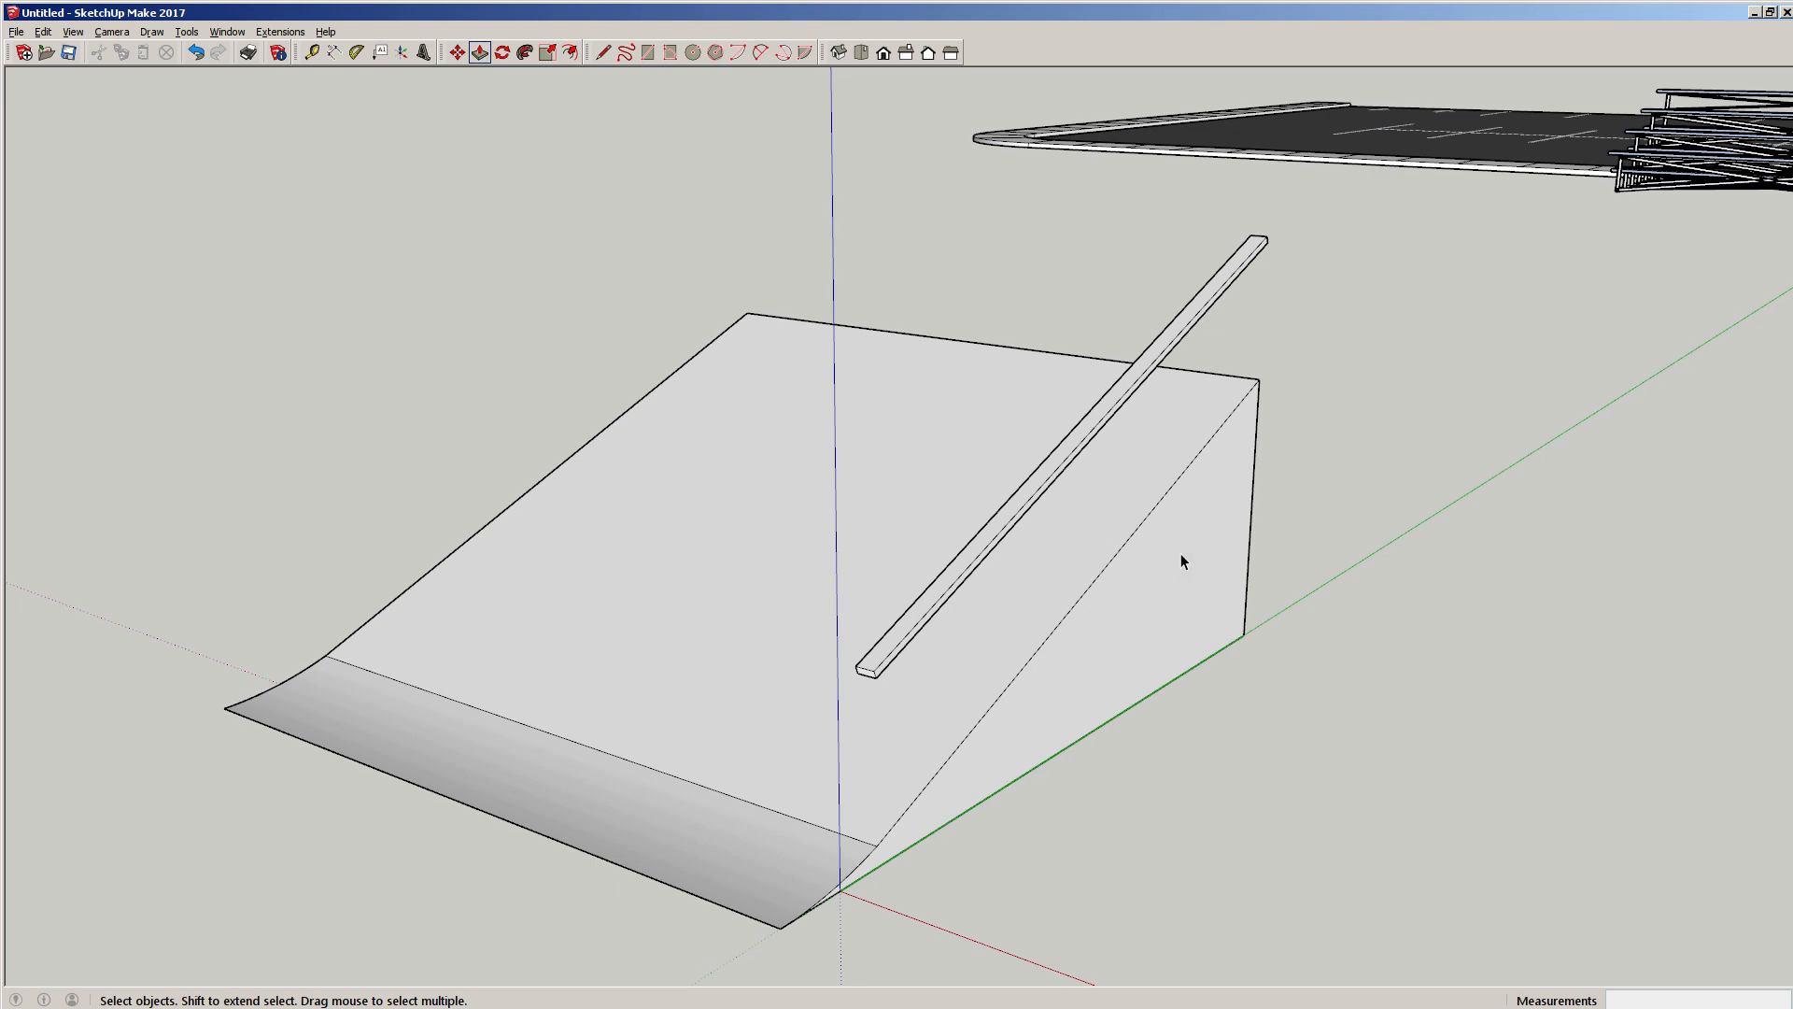
{"action": "middle_click_drag", "start_coordinate": [1181, 553], "coordinate": [1135, 555]}
{"action": "scroll", "coordinate": [1111, 537], "scroll_direction": "up", "scroll_amount": 3}
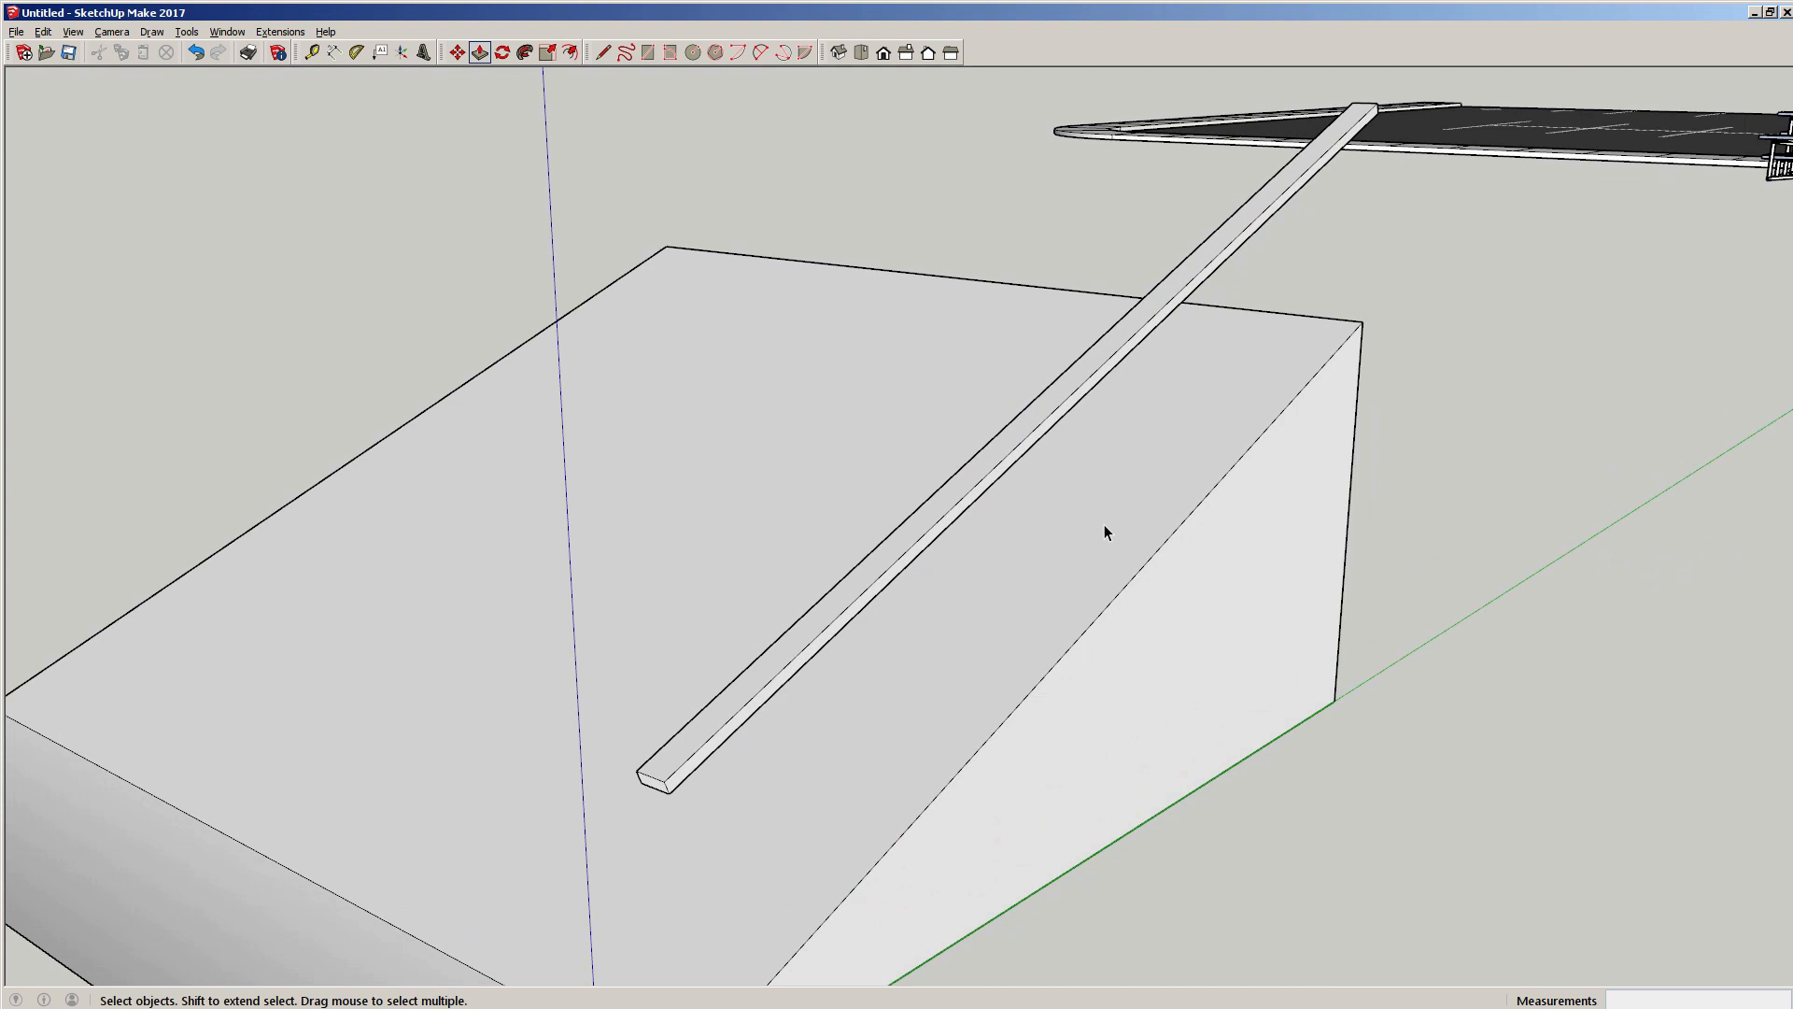
{"action": "scroll", "coordinate": [1104, 532], "scroll_direction": "down", "scroll_amount": 3}
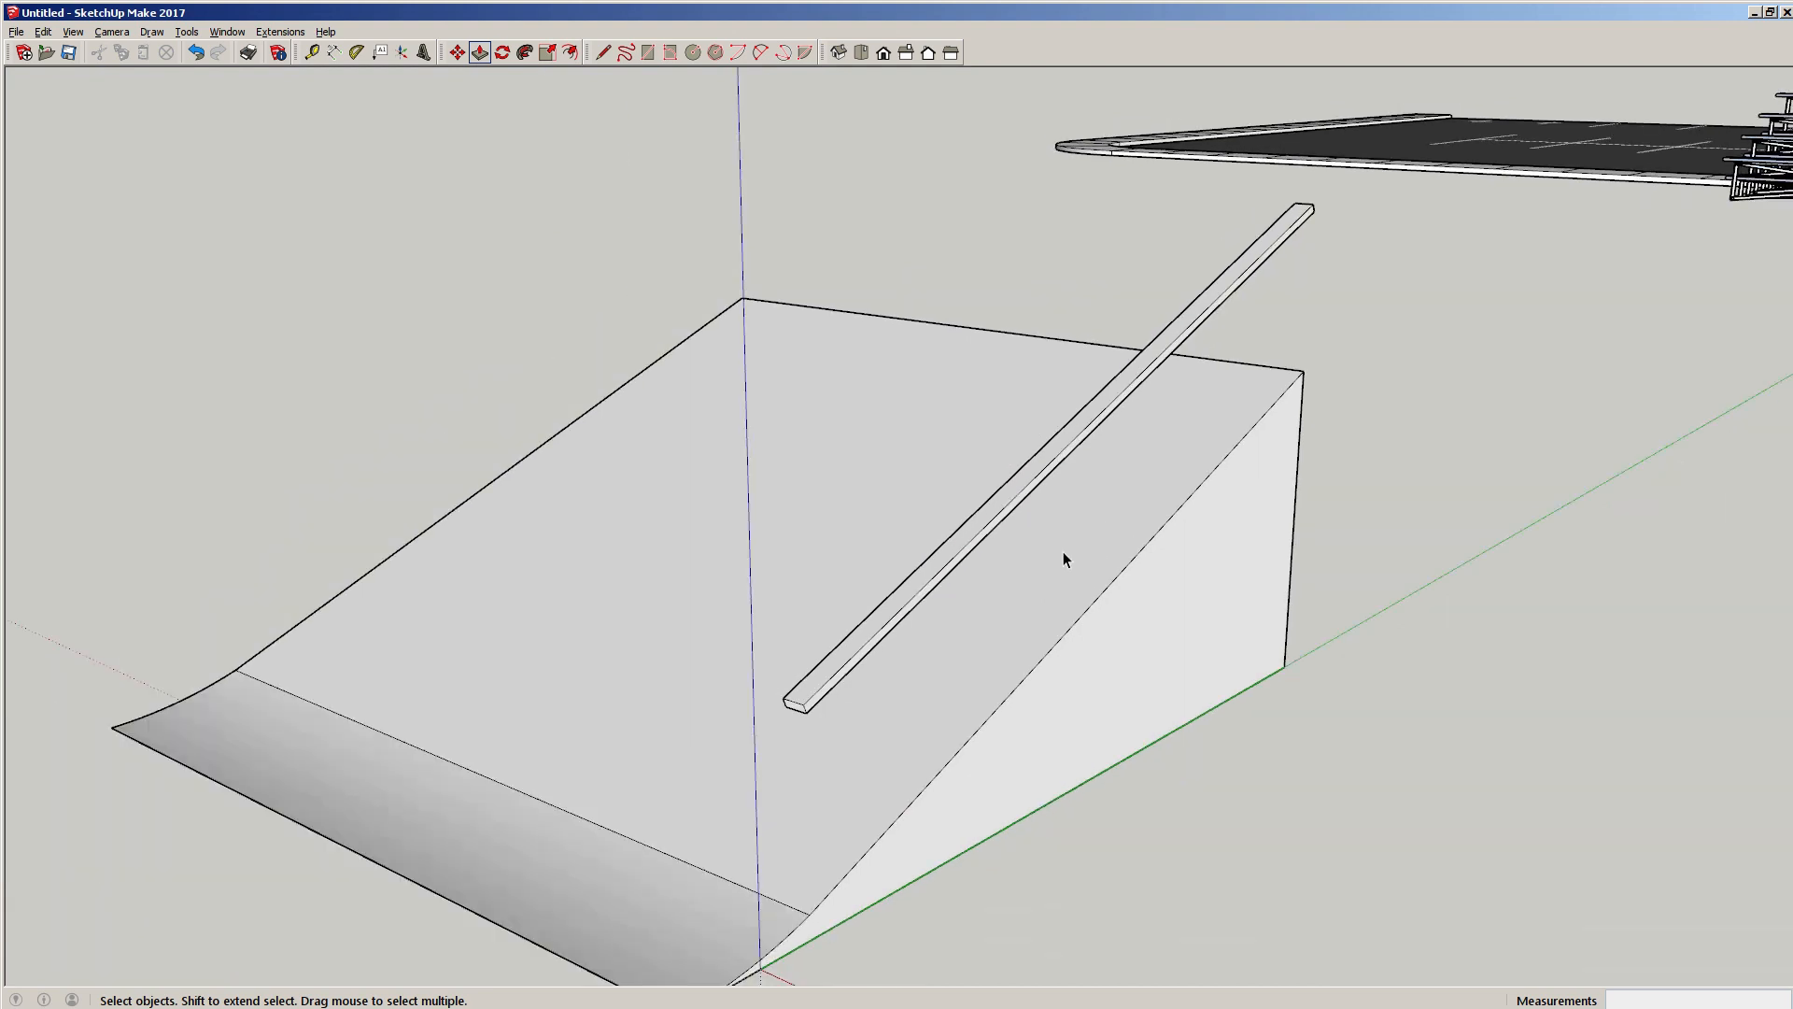
{"action": "middle_click_drag", "start_coordinate": [1062, 551], "coordinate": [1050, 530]}
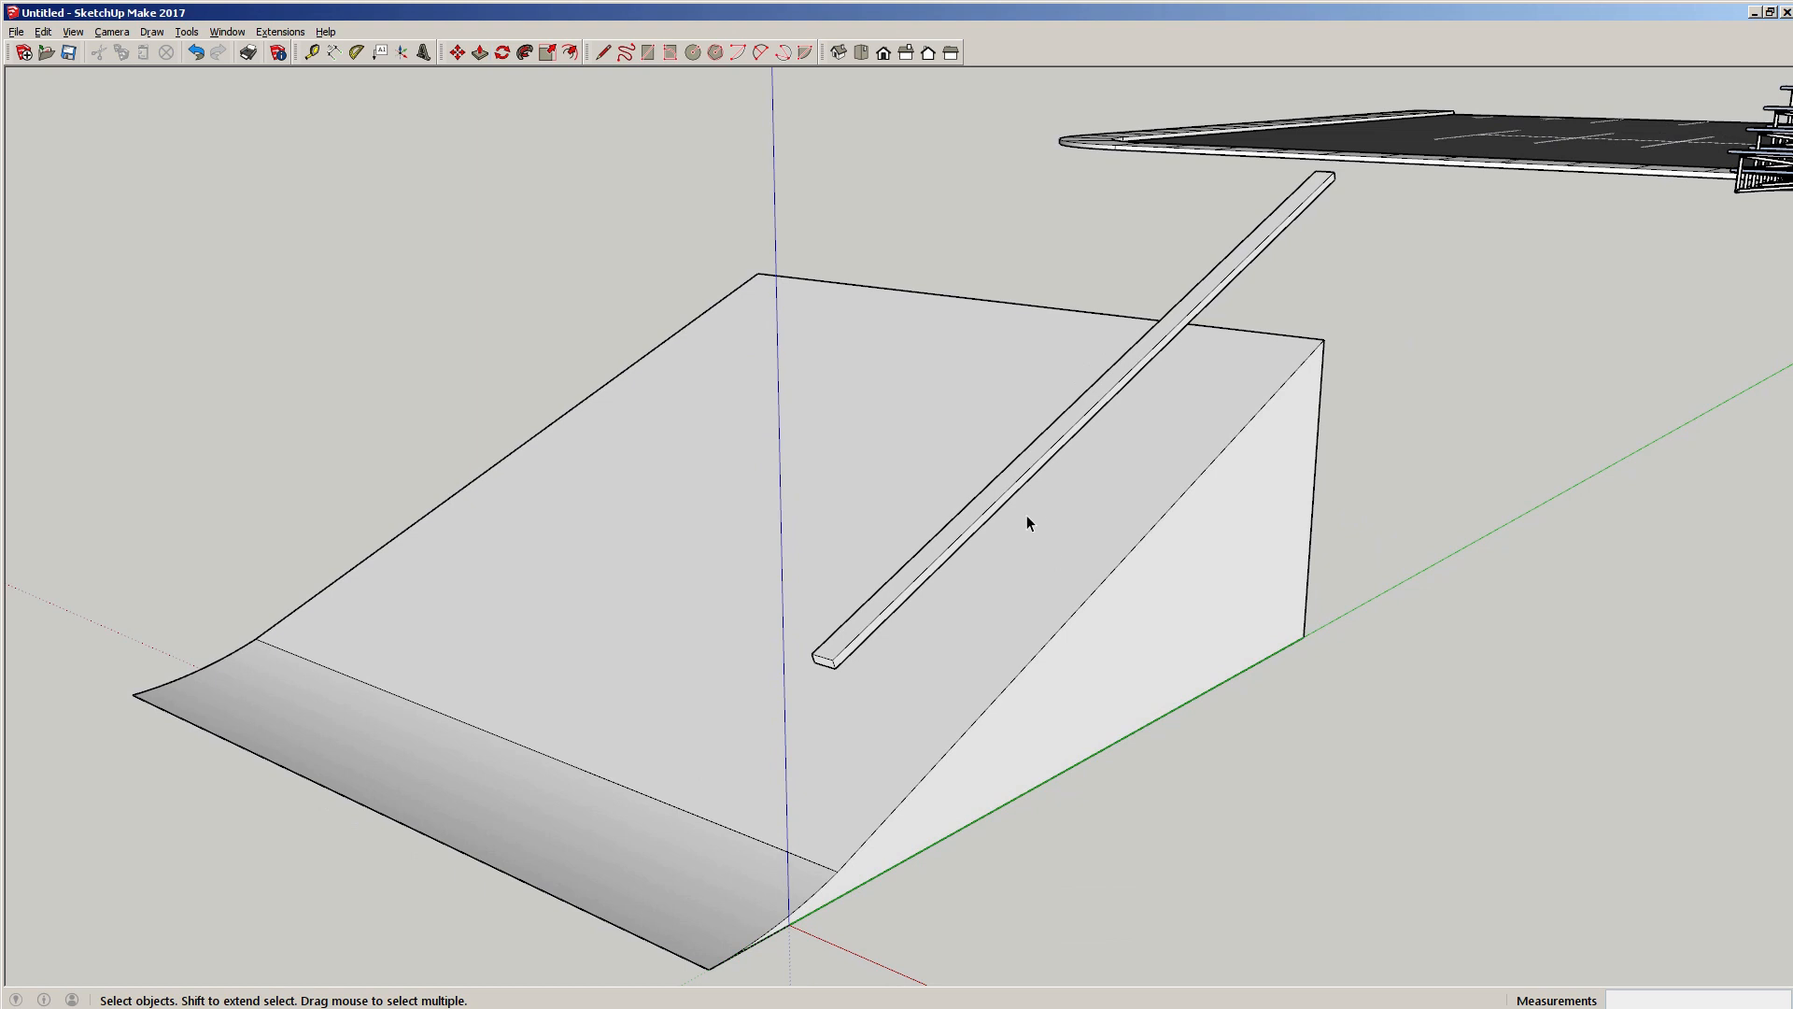
{"action": "mouse_move", "coordinate": [1139, 462]}
{"action": "middle_mouse_down"}
{"action": "mouse_move", "coordinate": [1027, 479]}
{"action": "mouse_move", "coordinate": [955, 461]}
{"action": "mouse_move", "coordinate": [973, 405]}
{"action": "mouse_move", "coordinate": [929, 359]}
{"action": "mouse_move", "coordinate": [620, 352]}
{"action": "mouse_move", "coordinate": [893, 376]}
{"action": "middle_mouse_up"}
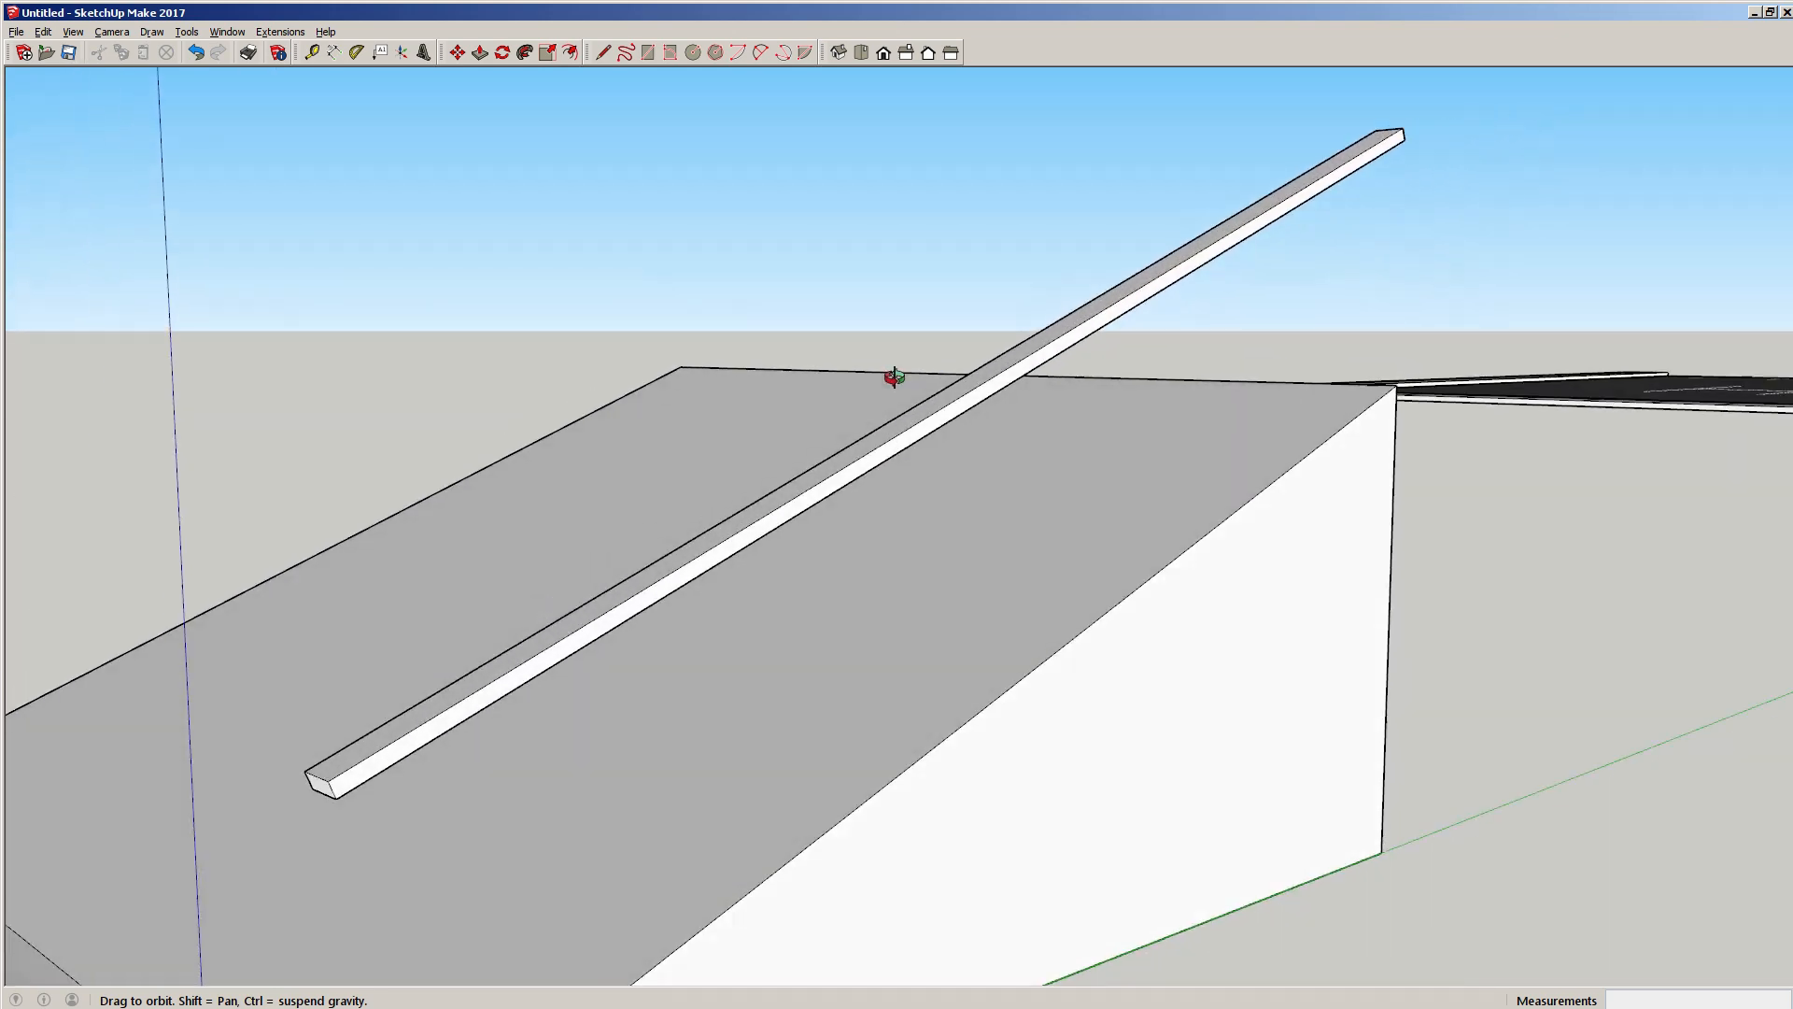
{"action": "scroll", "coordinate": [985, 416], "scroll_direction": "down", "scroll_amount": 4}
{"action": "mouse_move", "coordinate": [940, 459]}
{"action": "middle_mouse_down"}
{"action": "mouse_move", "coordinate": [1008, 508]}
{"action": "mouse_move", "coordinate": [1003, 400]}
{"action": "middle_mouse_up"}
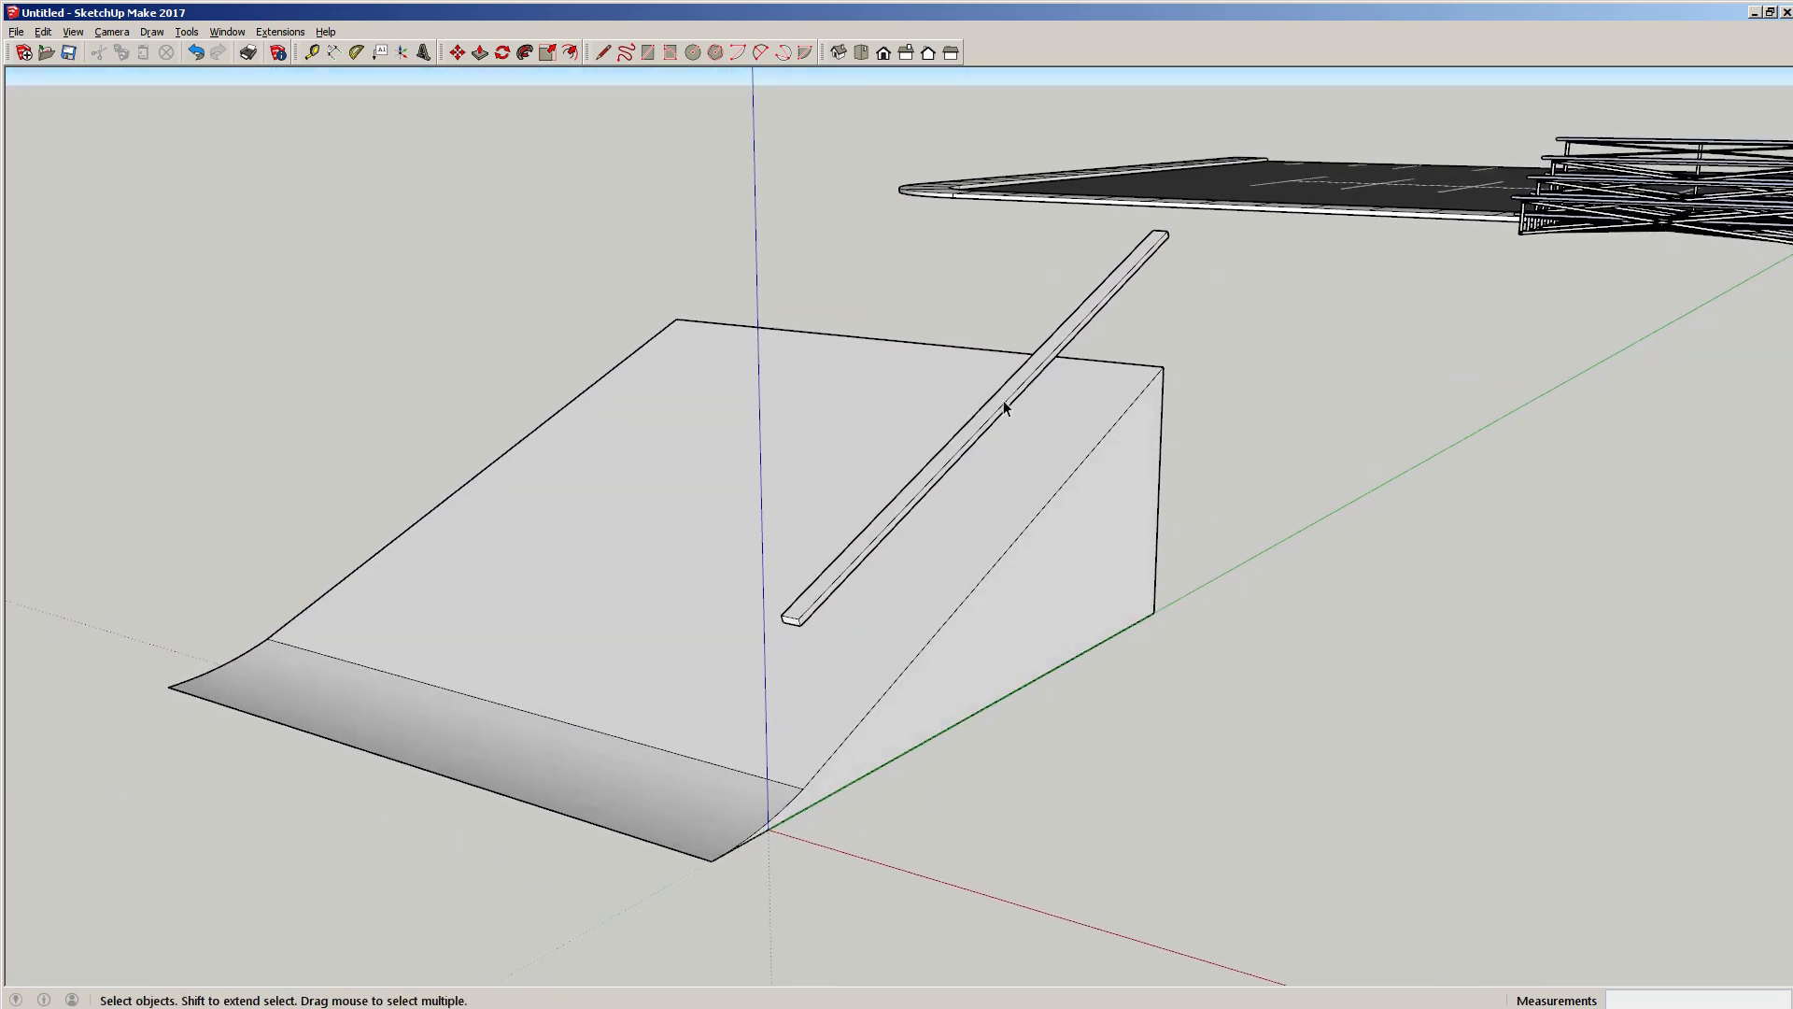
Select all connected faces and edges of the rail, make them a group, and clear the selection.
{"action": "scroll", "coordinate": [1003, 399], "scroll_direction": "up", "scroll_amount": 3}
{"action": "mouse_move", "coordinate": [1056, 480]}
{"action": "middle_mouse_down"}
{"action": "mouse_move", "coordinate": [963, 408]}
{"action": "mouse_move", "coordinate": [885, 380]}
{"action": "mouse_move", "coordinate": [1007, 443]}
{"action": "middle_mouse_up"}
{"action": "scroll", "coordinate": [1007, 443], "scroll_direction": "down", "scroll_amount": 2}
{"action": "scroll", "coordinate": [962, 430], "scroll_direction": "up", "scroll_amount": 2}
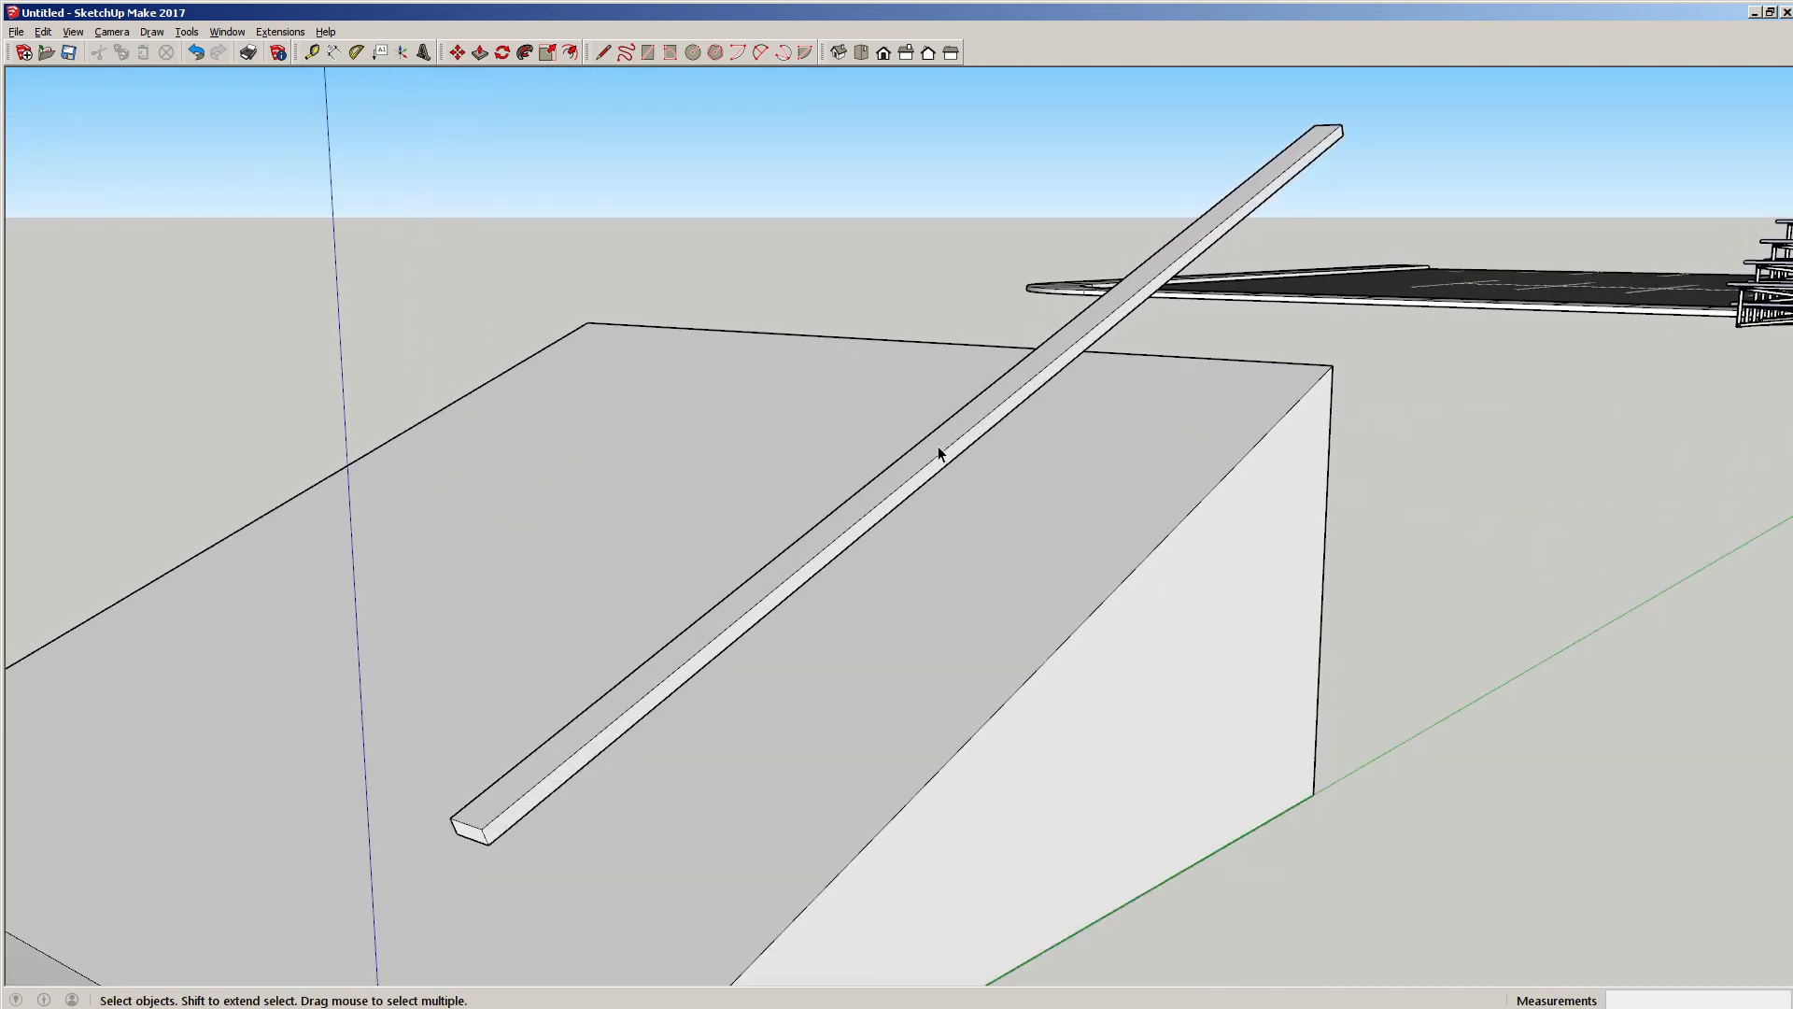
{"action": "double_click", "coordinate": [911, 474]}
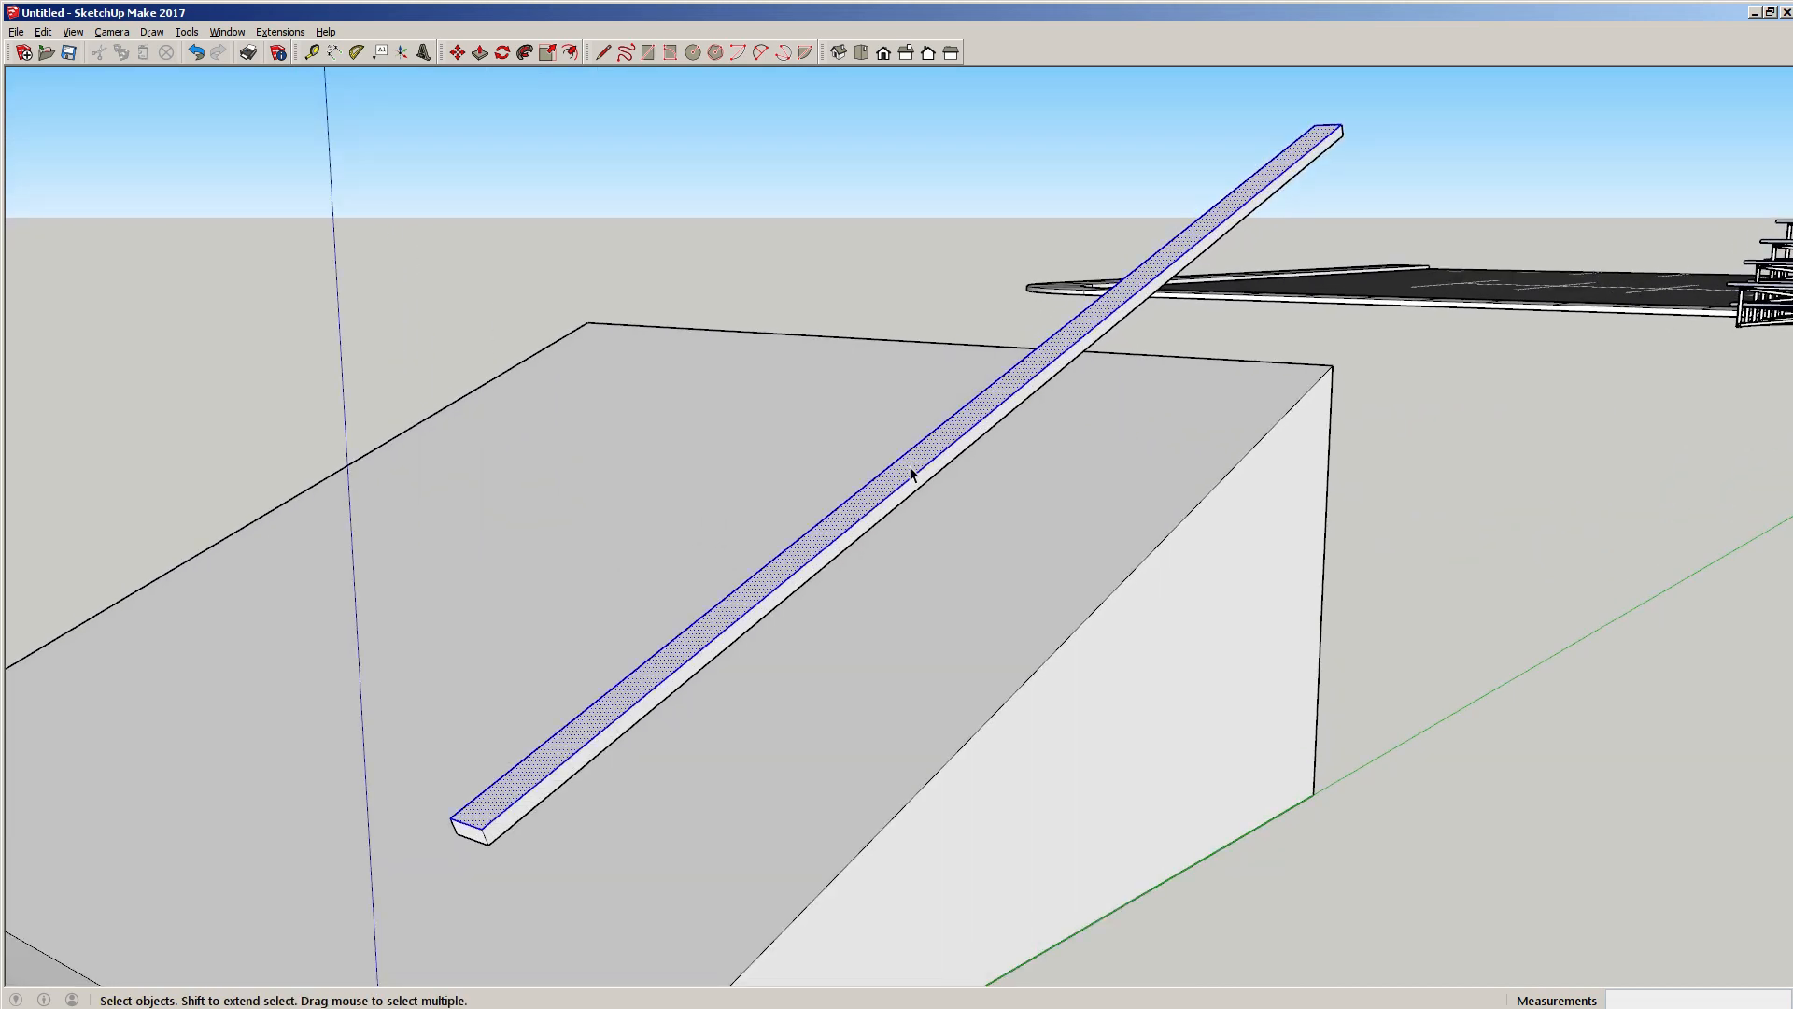
{"action": "triple_click", "coordinate": [910, 473]}
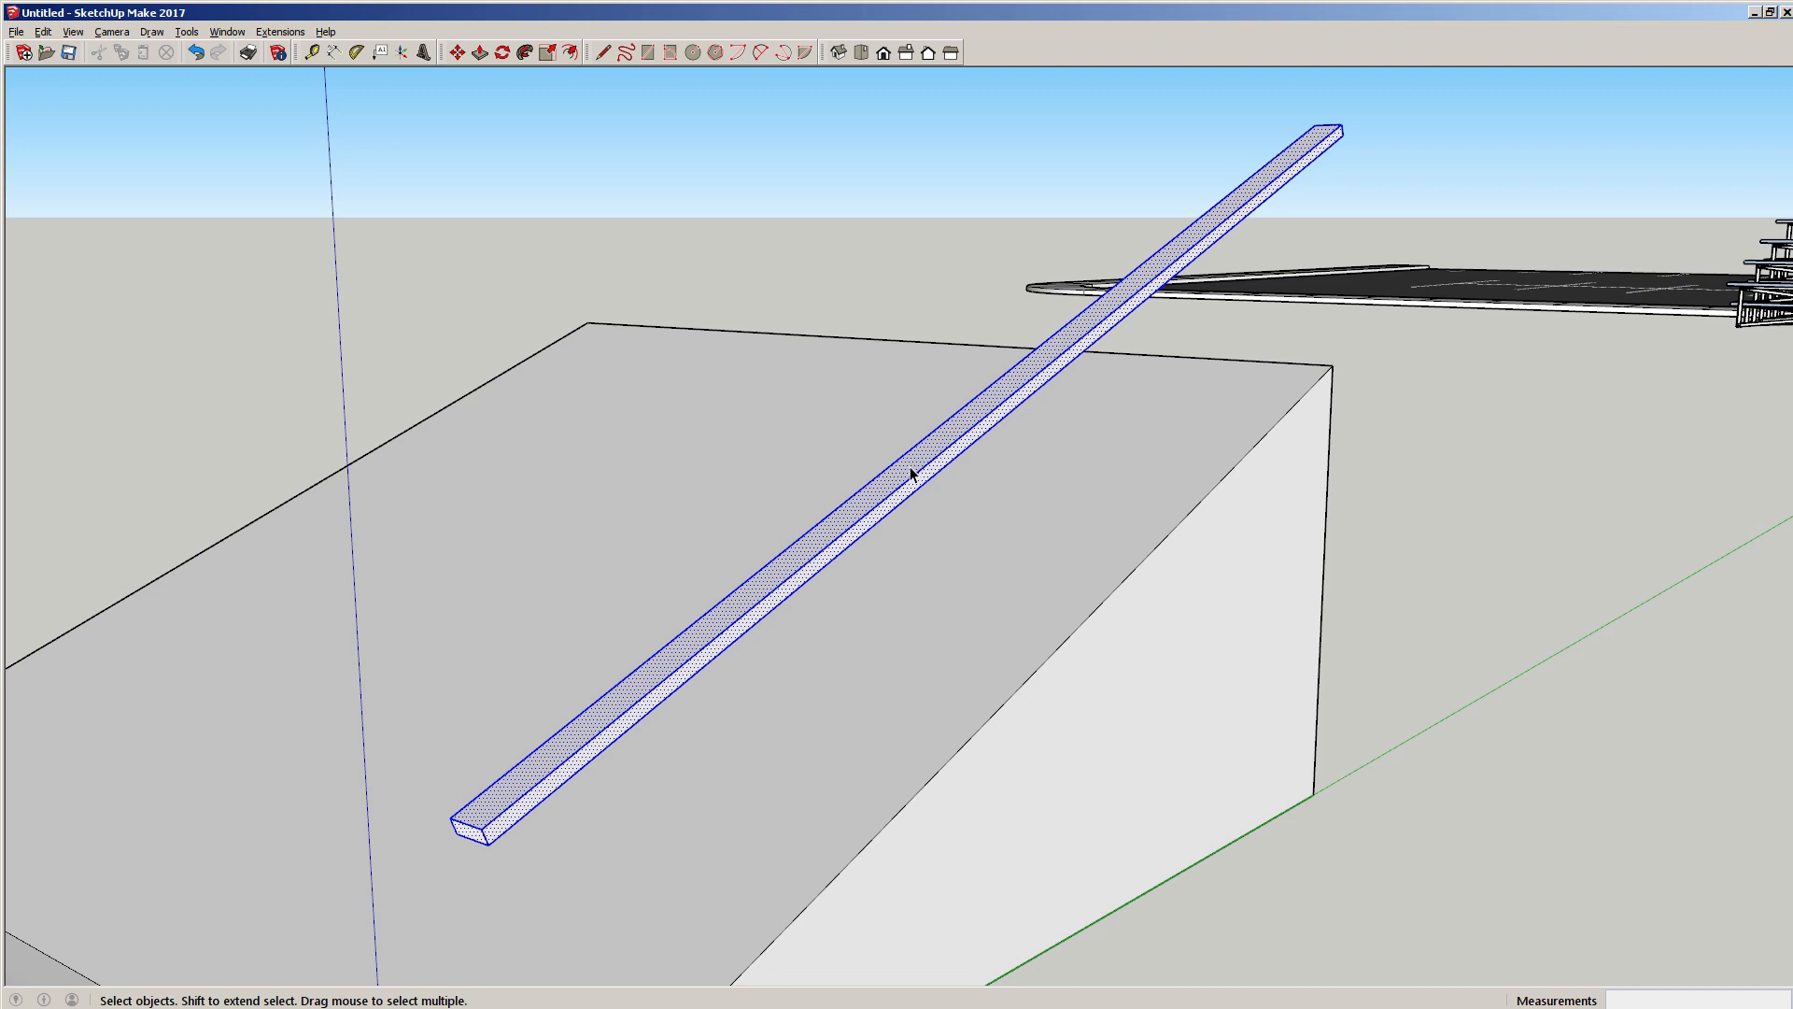
{"action": "right_click", "coordinate": [910, 473]}
{"action": "left_click", "coordinate": [952, 596]}
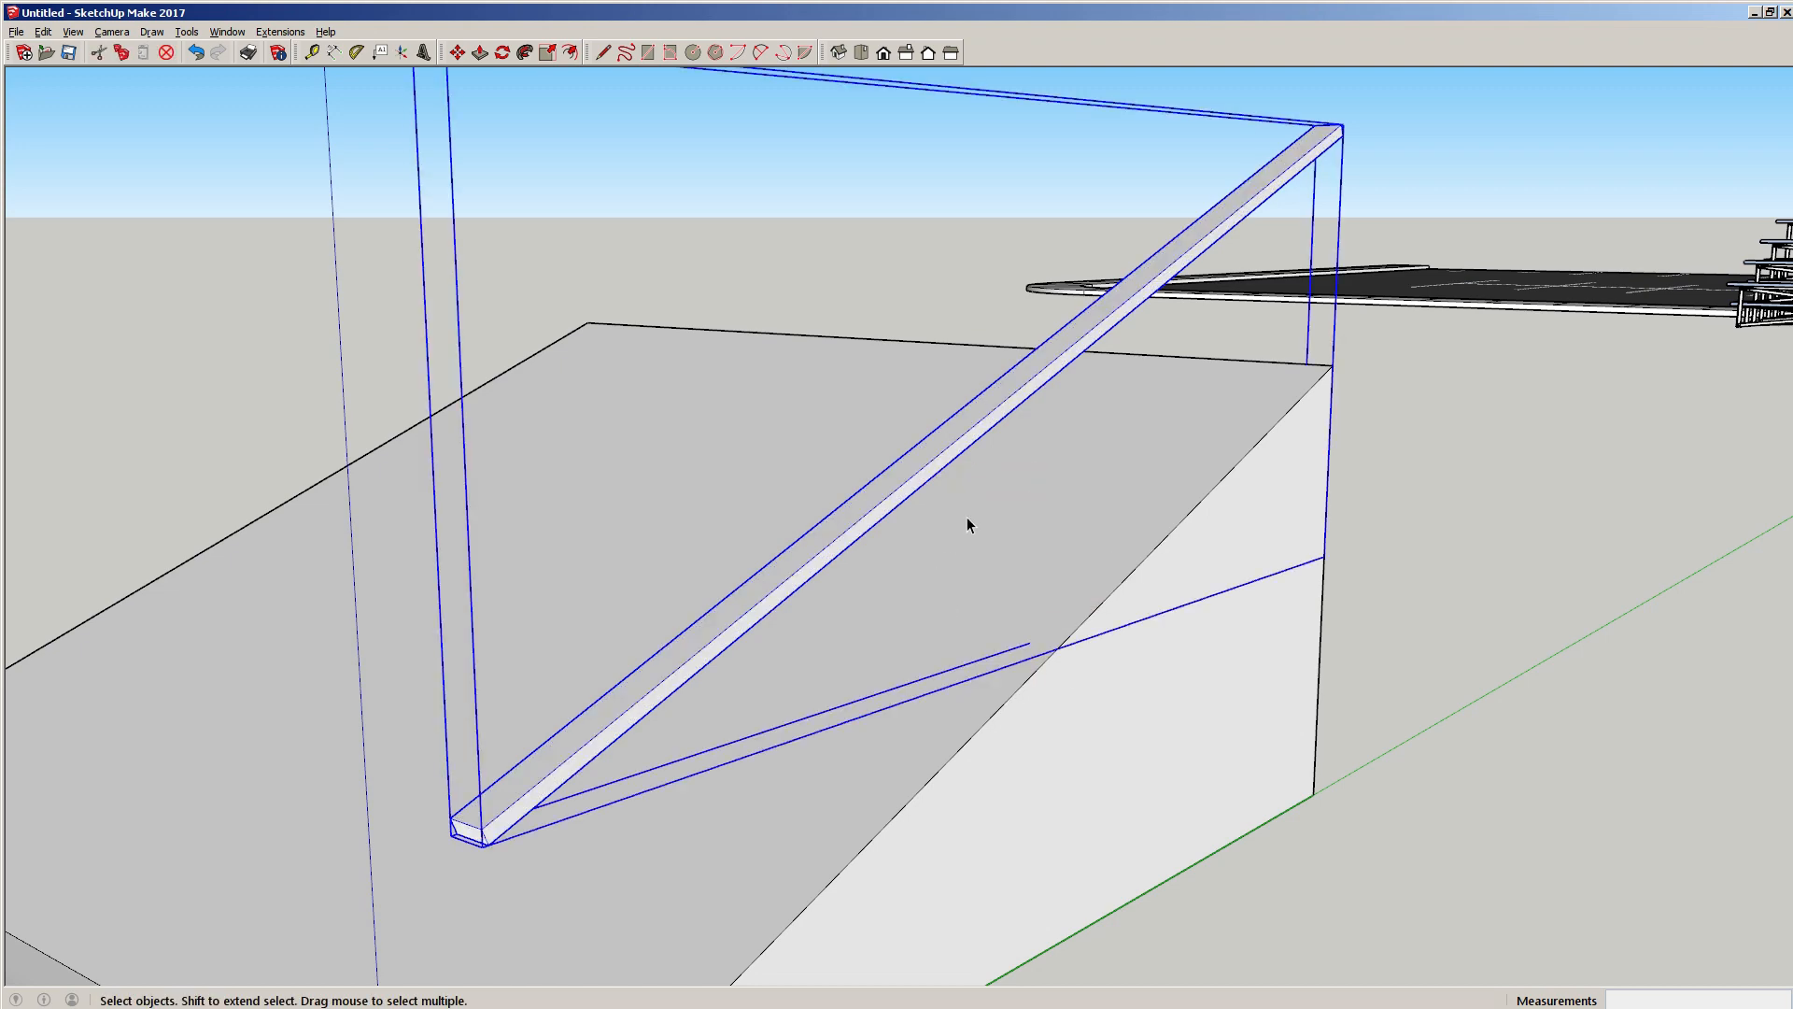
{"action": "left_click", "coordinate": [854, 304]}
{"action": "middle_click_drag", "start_coordinate": [833, 545], "coordinate": [1241, 604]}
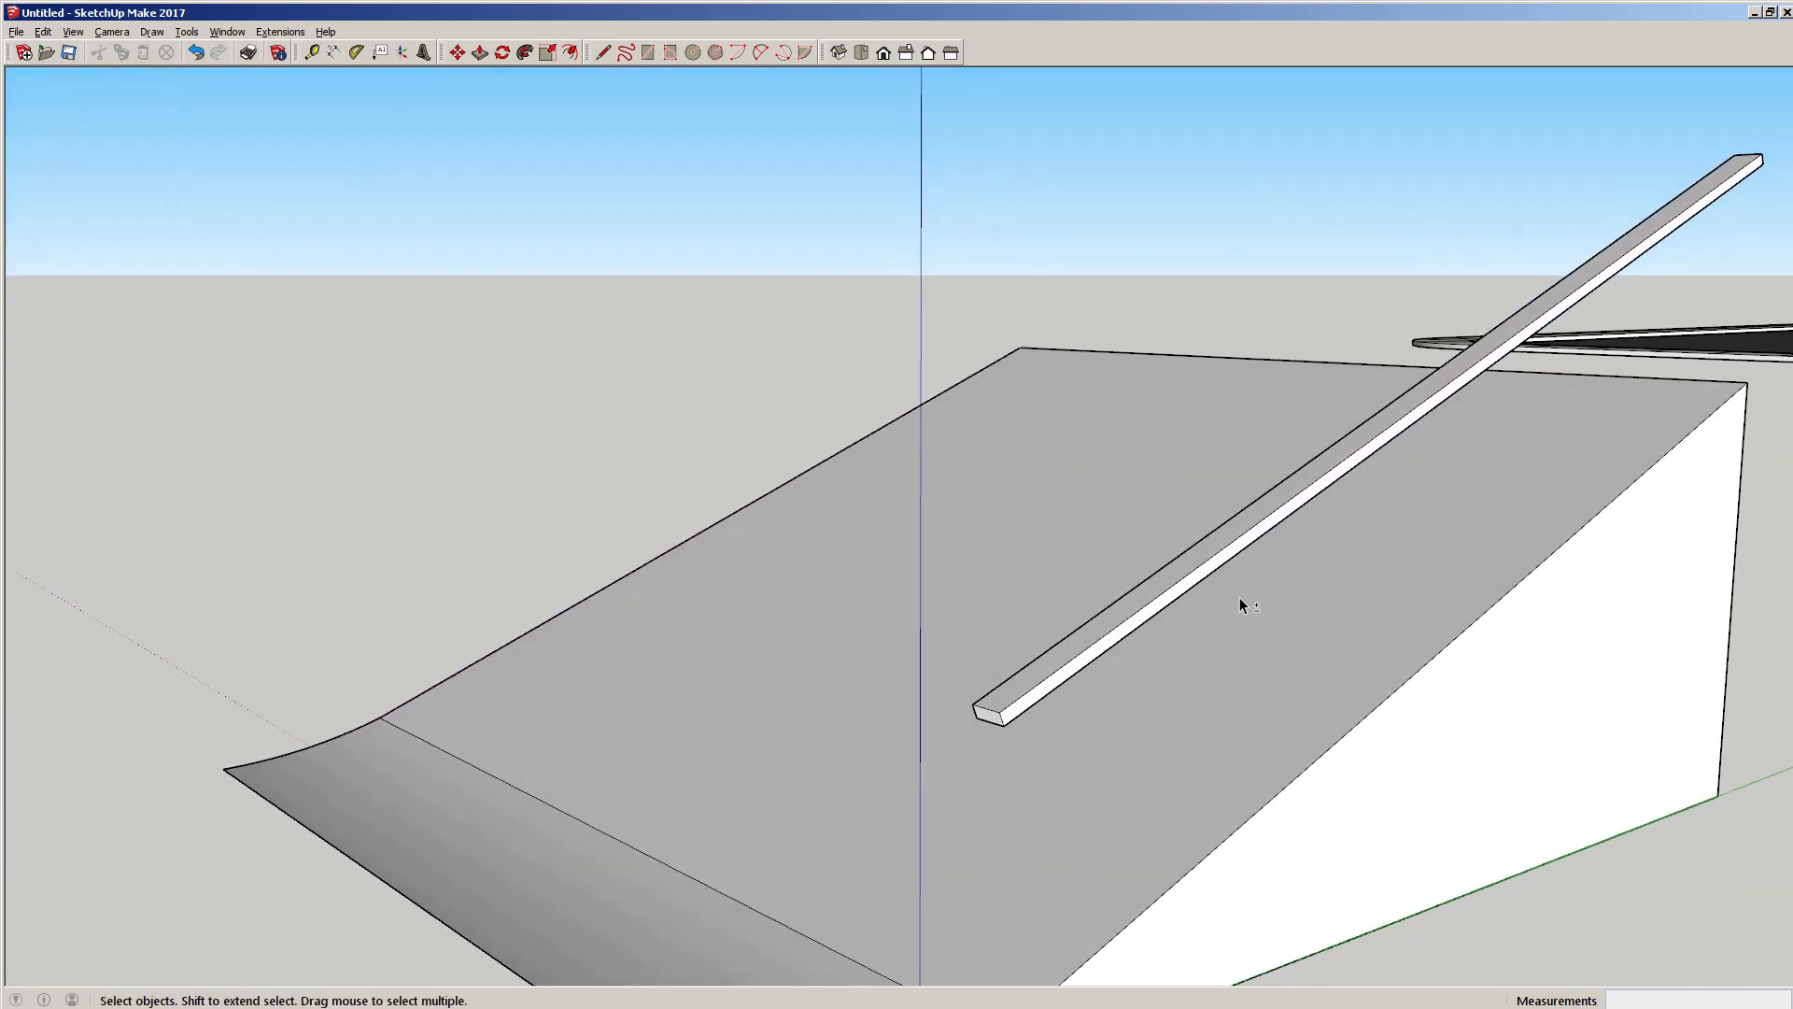
{"action": "scroll", "coordinate": [1130, 507], "scroll_direction": "up", "scroll_amount": 2}
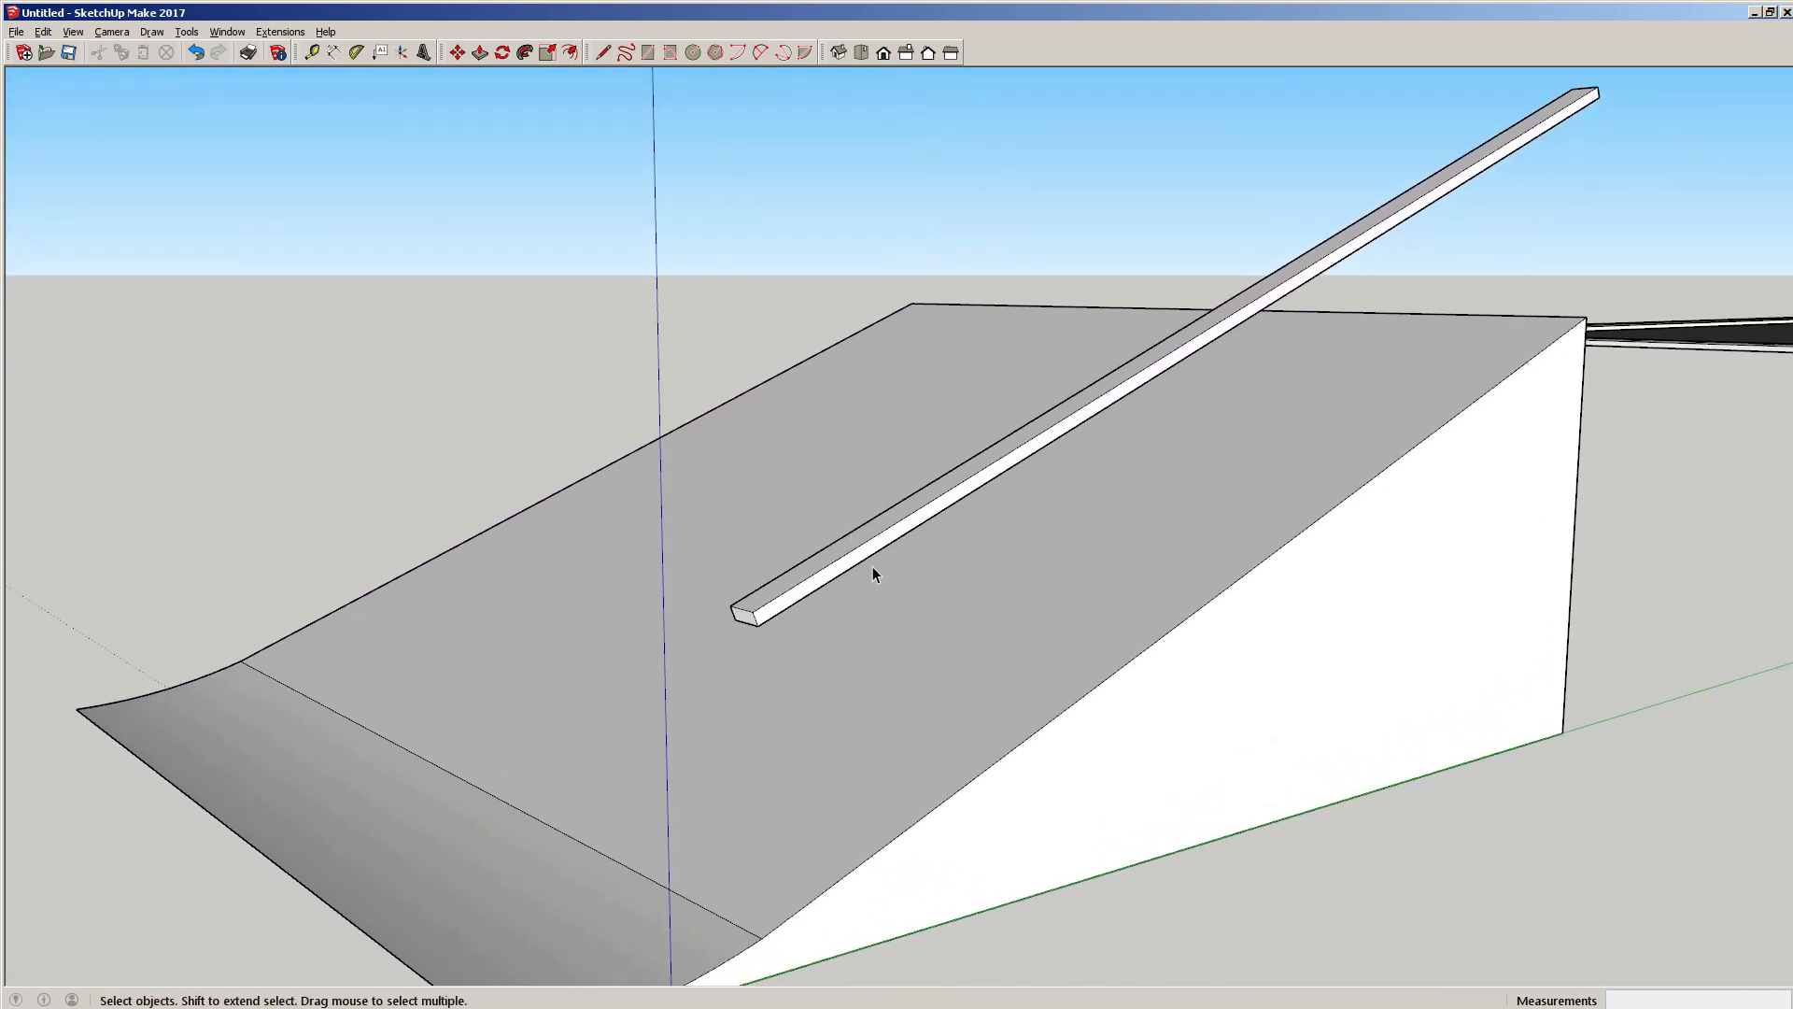
{"action": "middle_click_drag", "start_coordinate": [768, 575], "coordinate": [933, 420]}
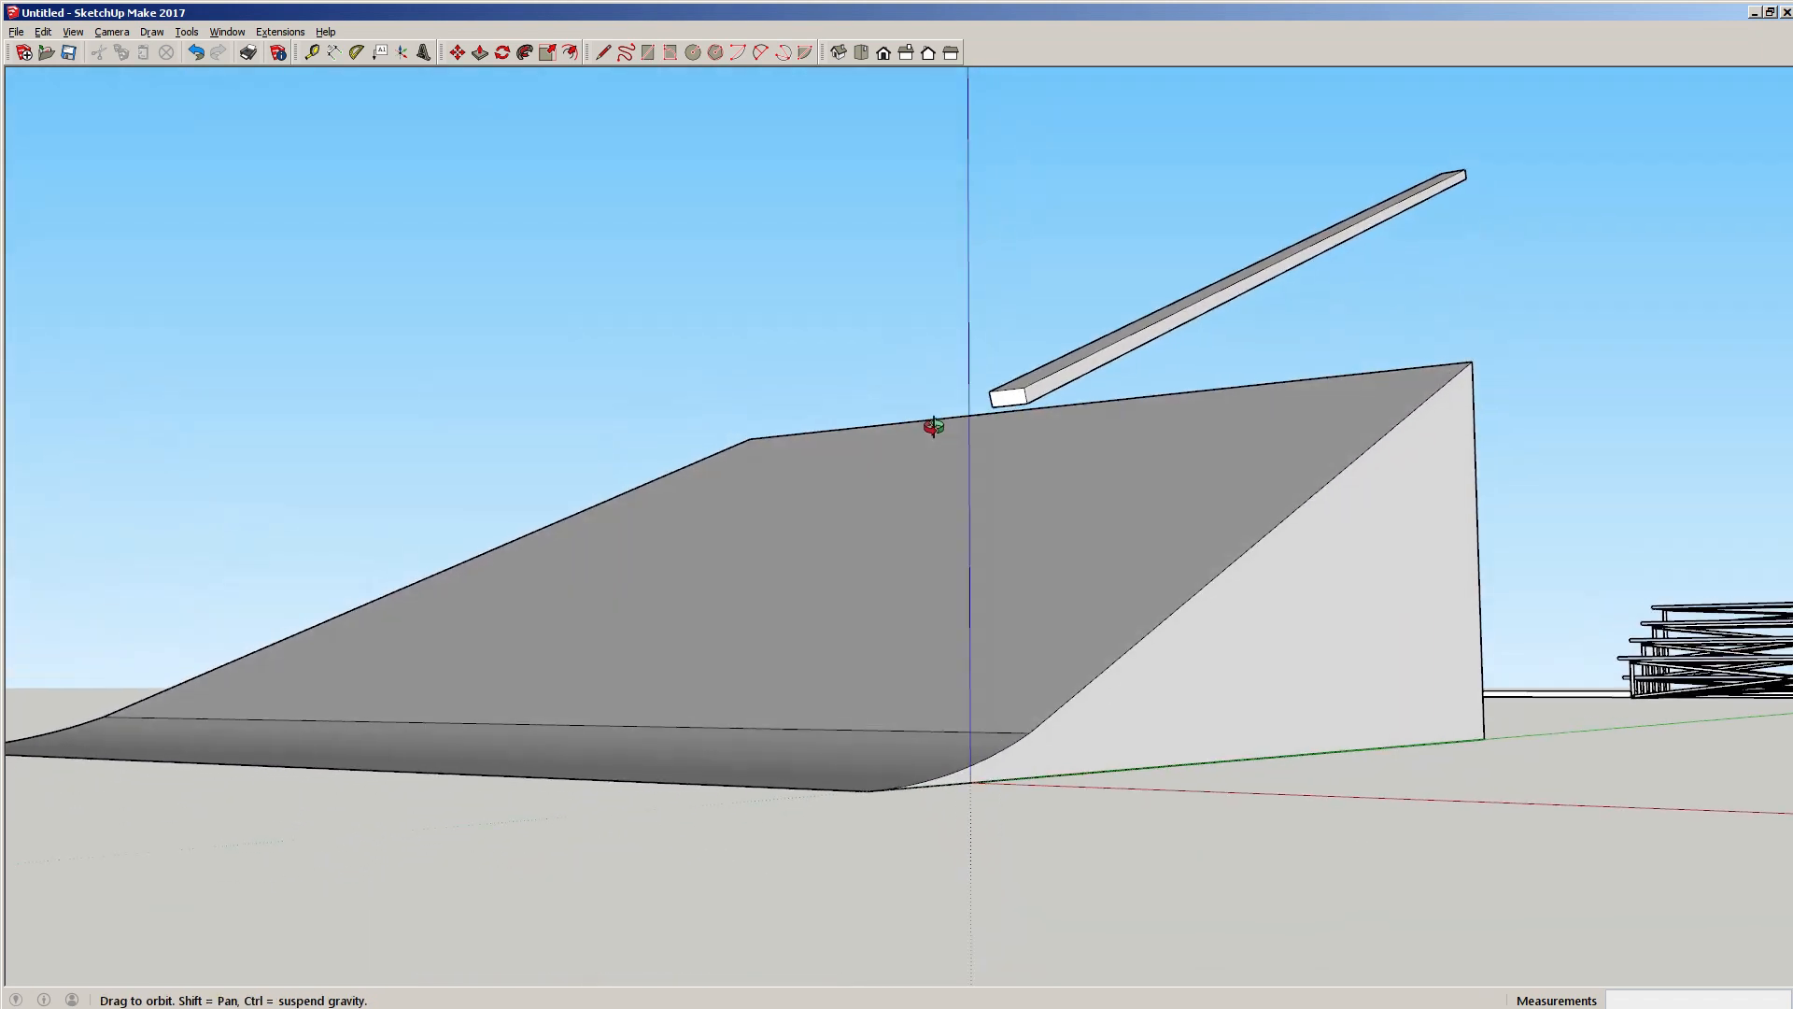
{"action": "mouse_move", "coordinate": [1028, 484]}
{"action": "middle_mouse_down"}
{"action": "mouse_move", "coordinate": [1002, 540]}
{"action": "mouse_move", "coordinate": [1022, 598]}
{"action": "middle_mouse_up"}
{"action": "key", "text": "l"}
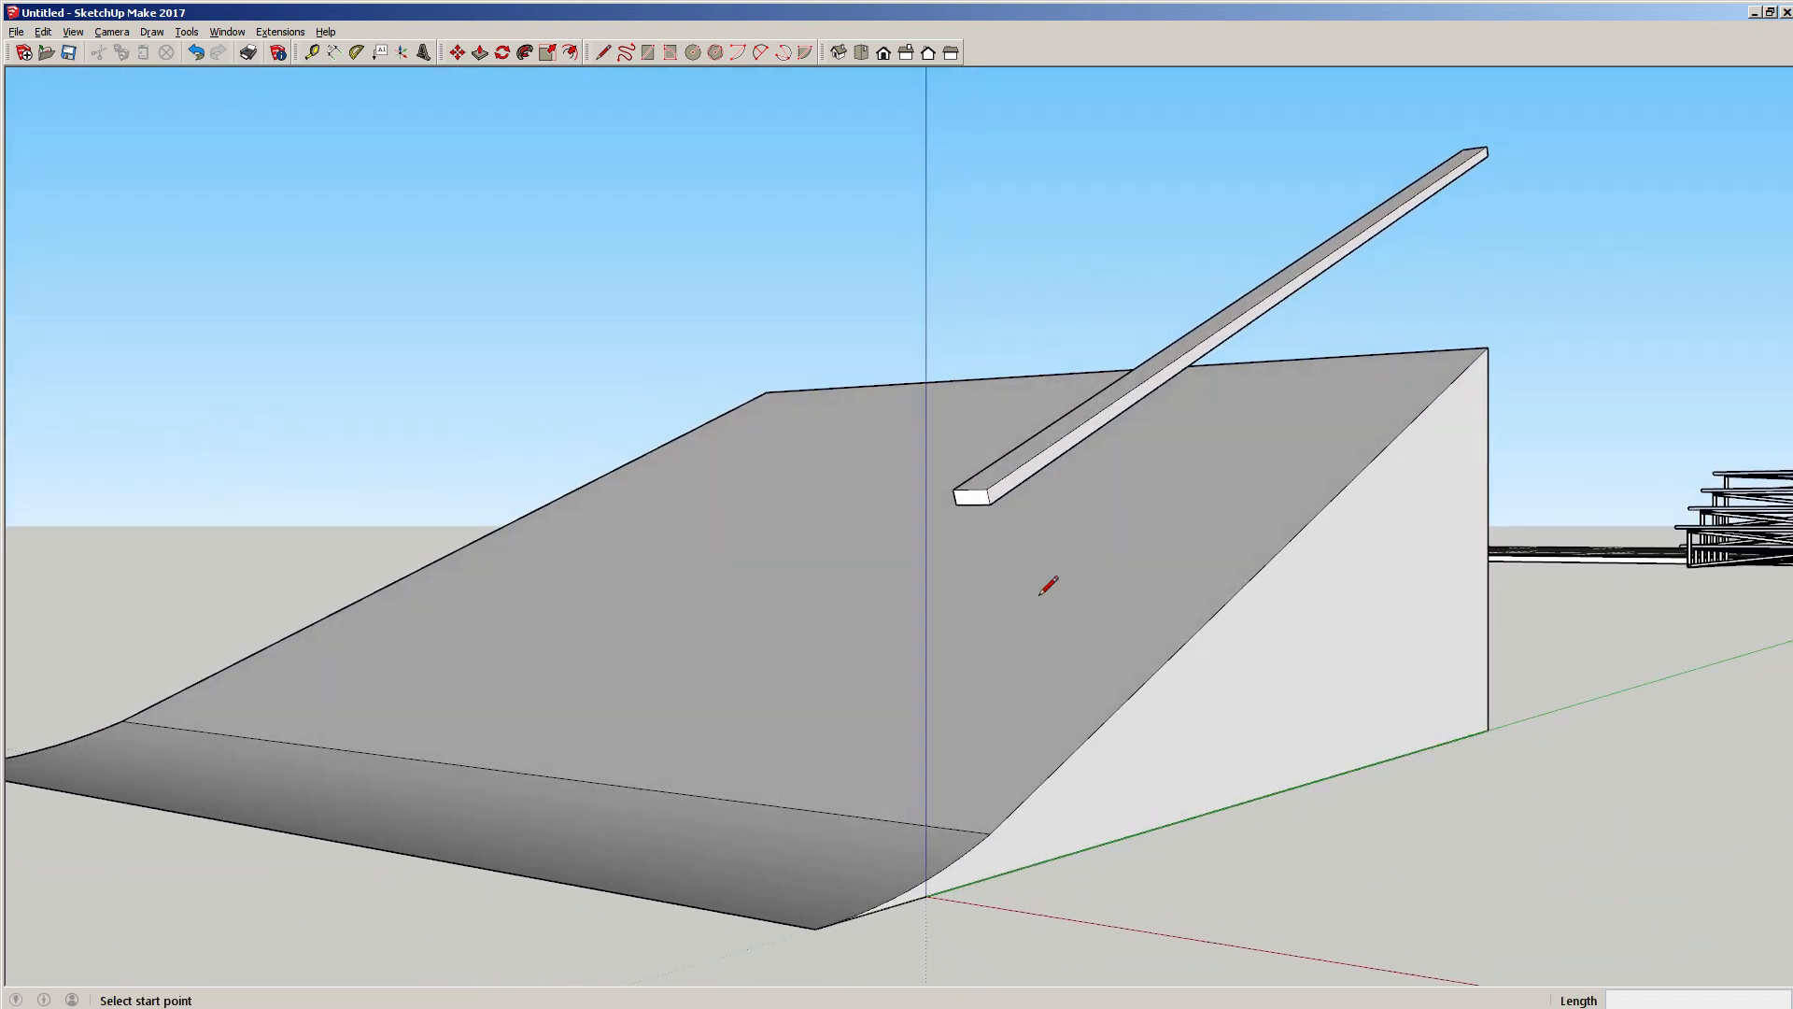
{"action": "left_click", "coordinate": [973, 504]}
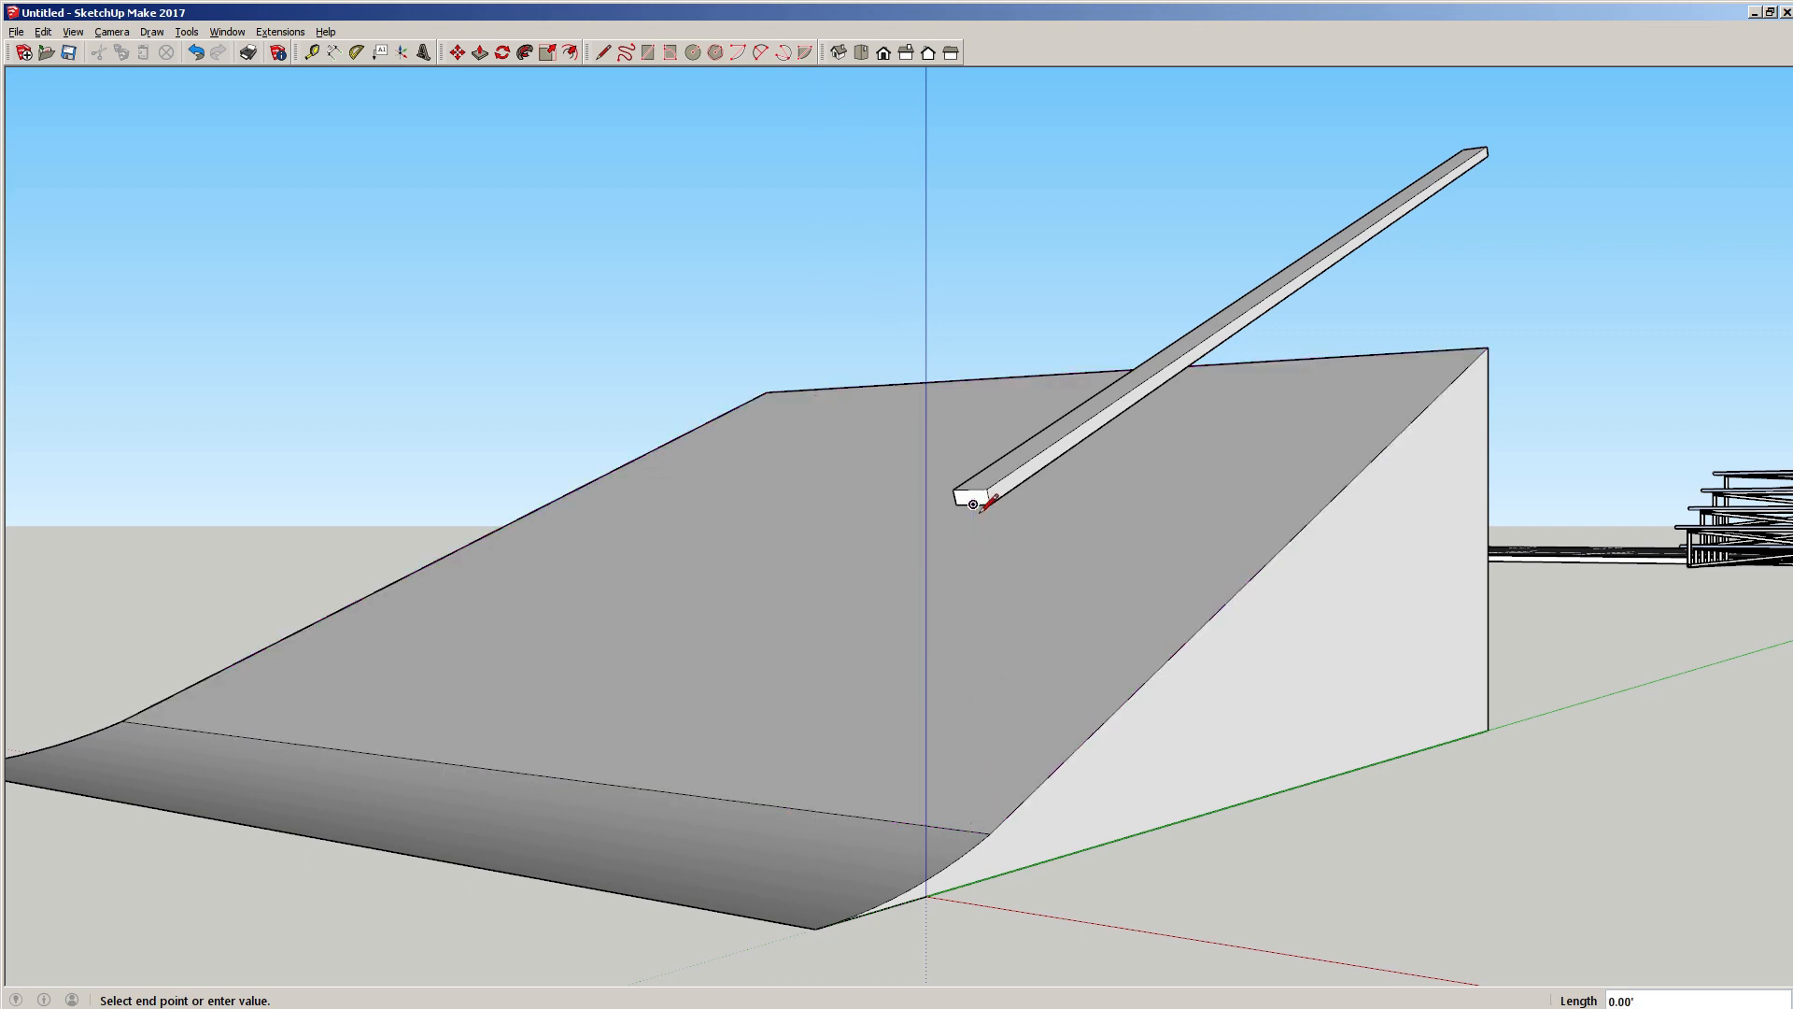
{"action": "key", "text": "Escape"}
Draw a 2 ft vertical line down from the midpoint of the bottom edge at the rail's lower end.
{"action": "scroll", "coordinate": [973, 504], "scroll_direction": "up", "scroll_amount": 2}
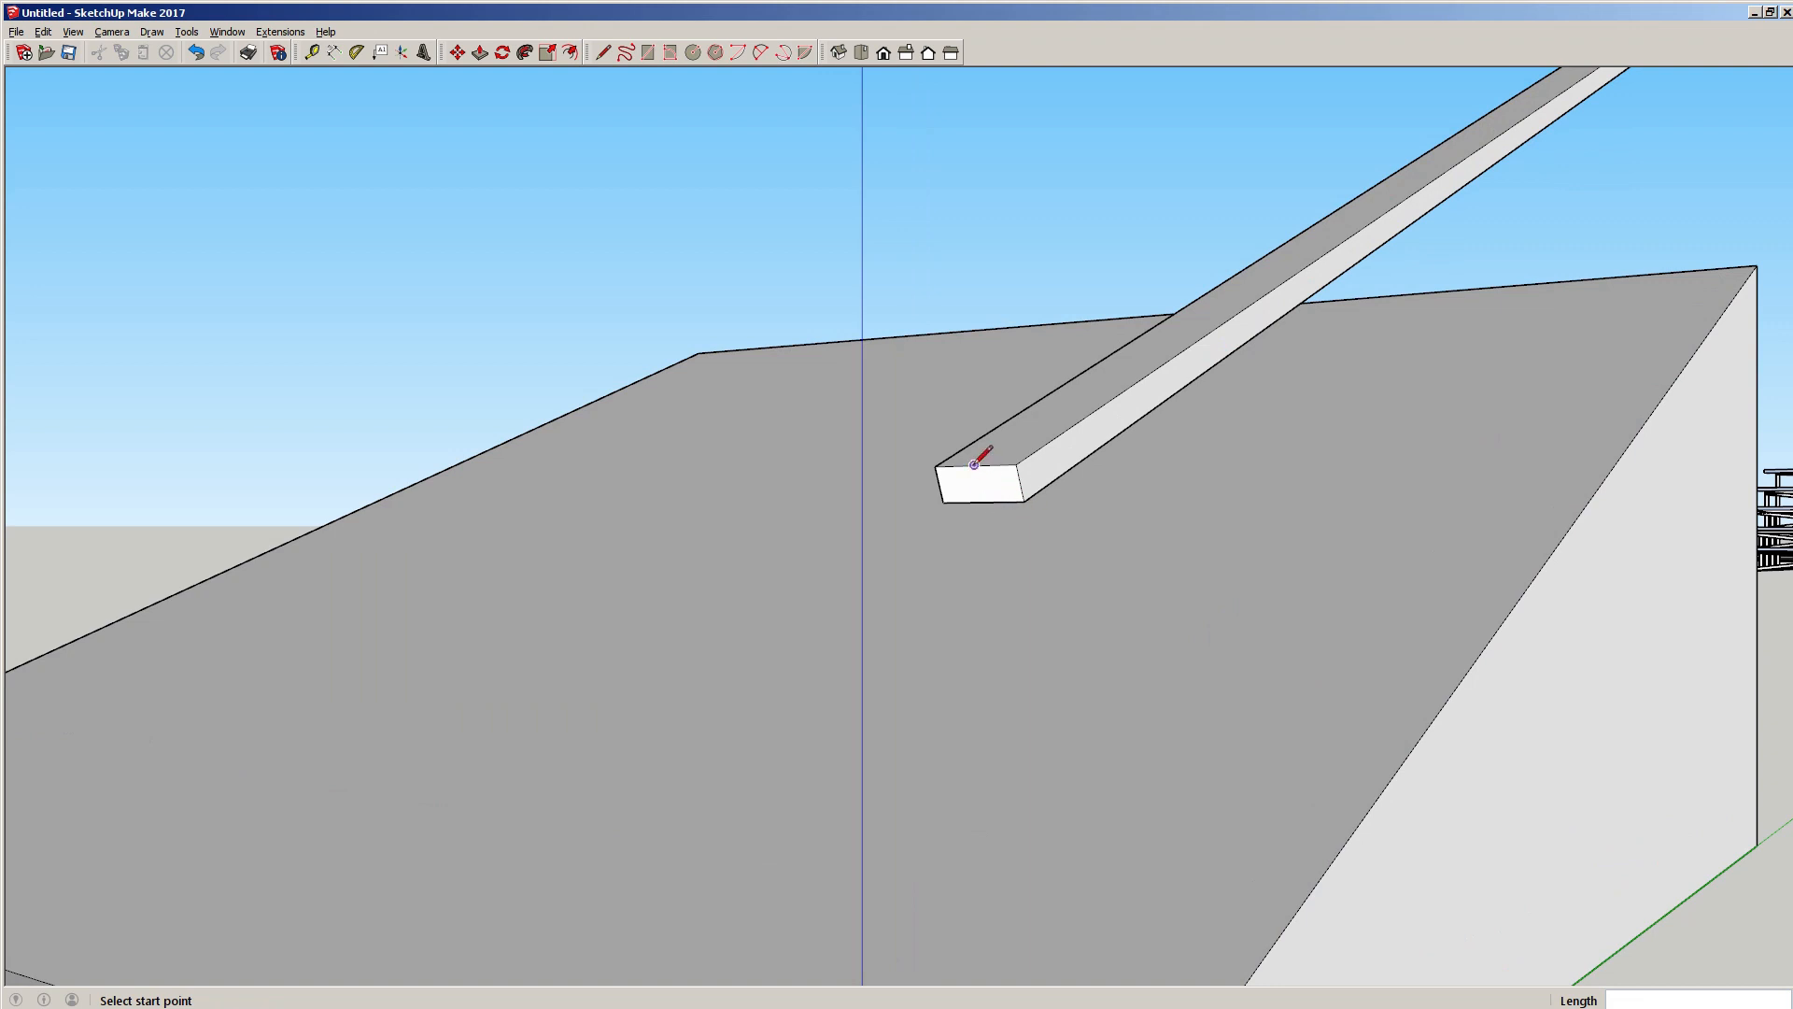
{"action": "key", "text": "l"}
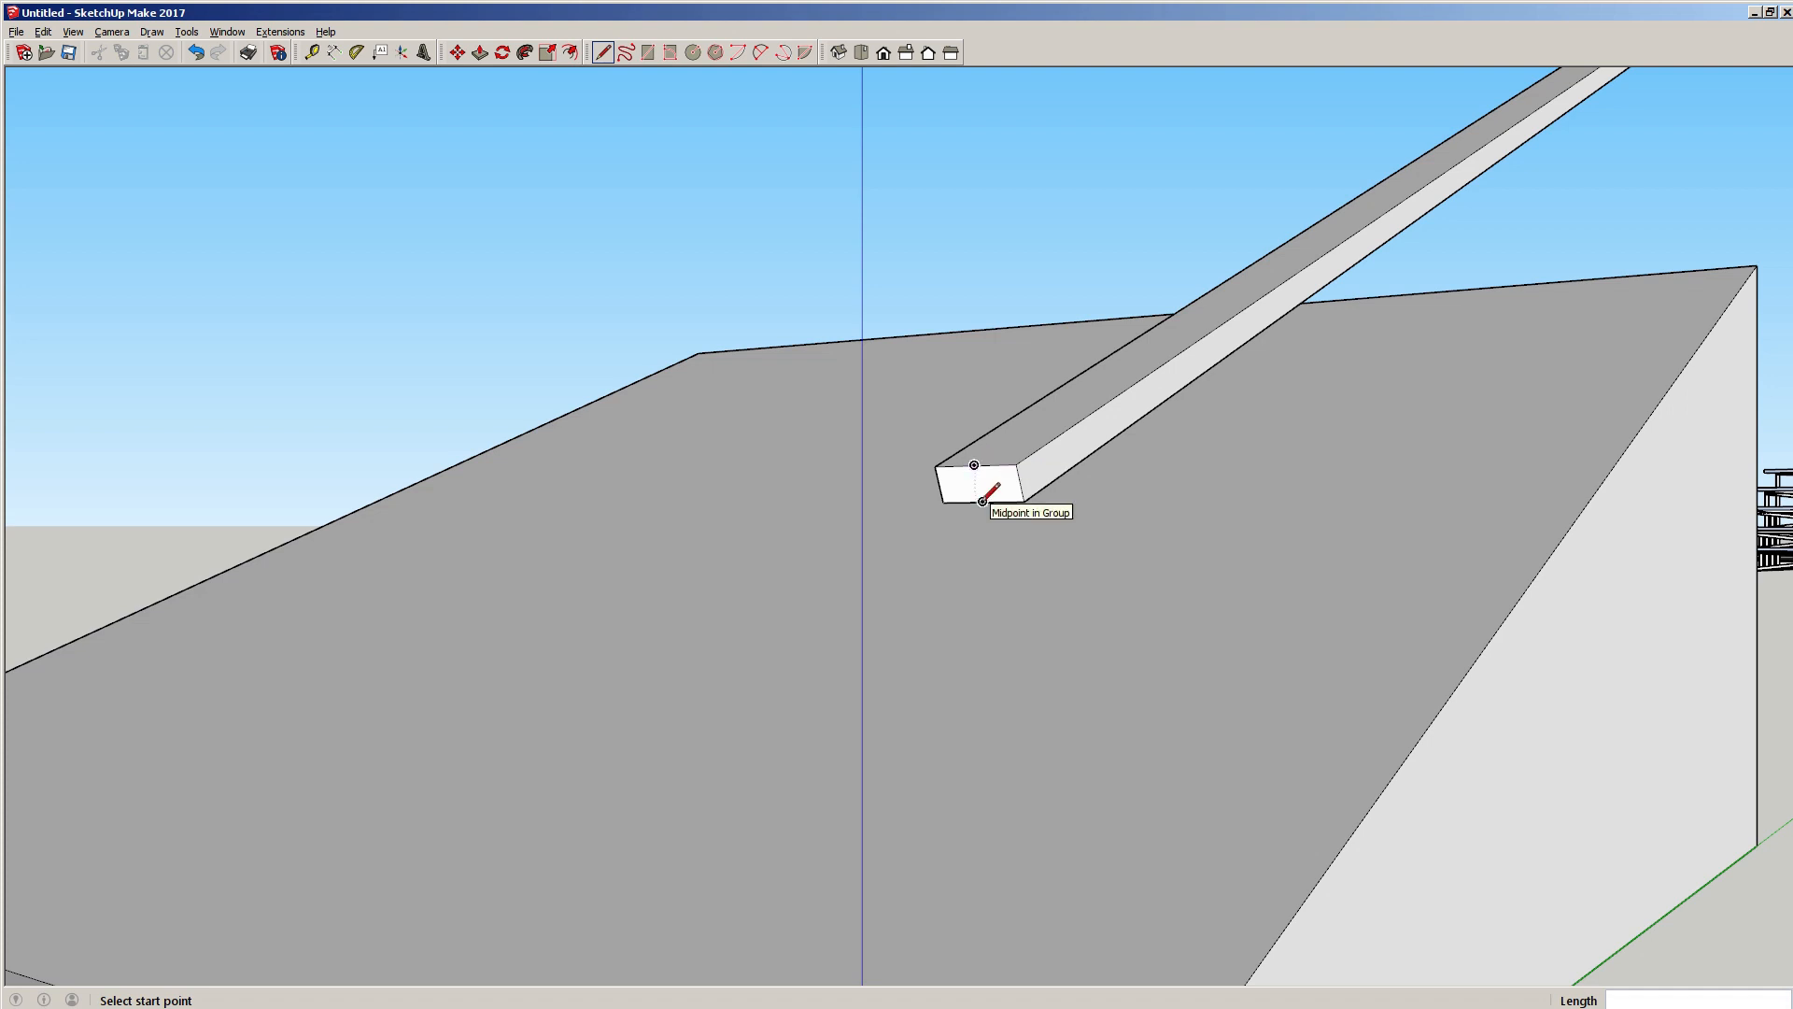
{"action": "left_click", "coordinate": [982, 500]}
{"action": "scroll", "coordinate": [1012, 598], "scroll_direction": "down", "scroll_amount": 3}
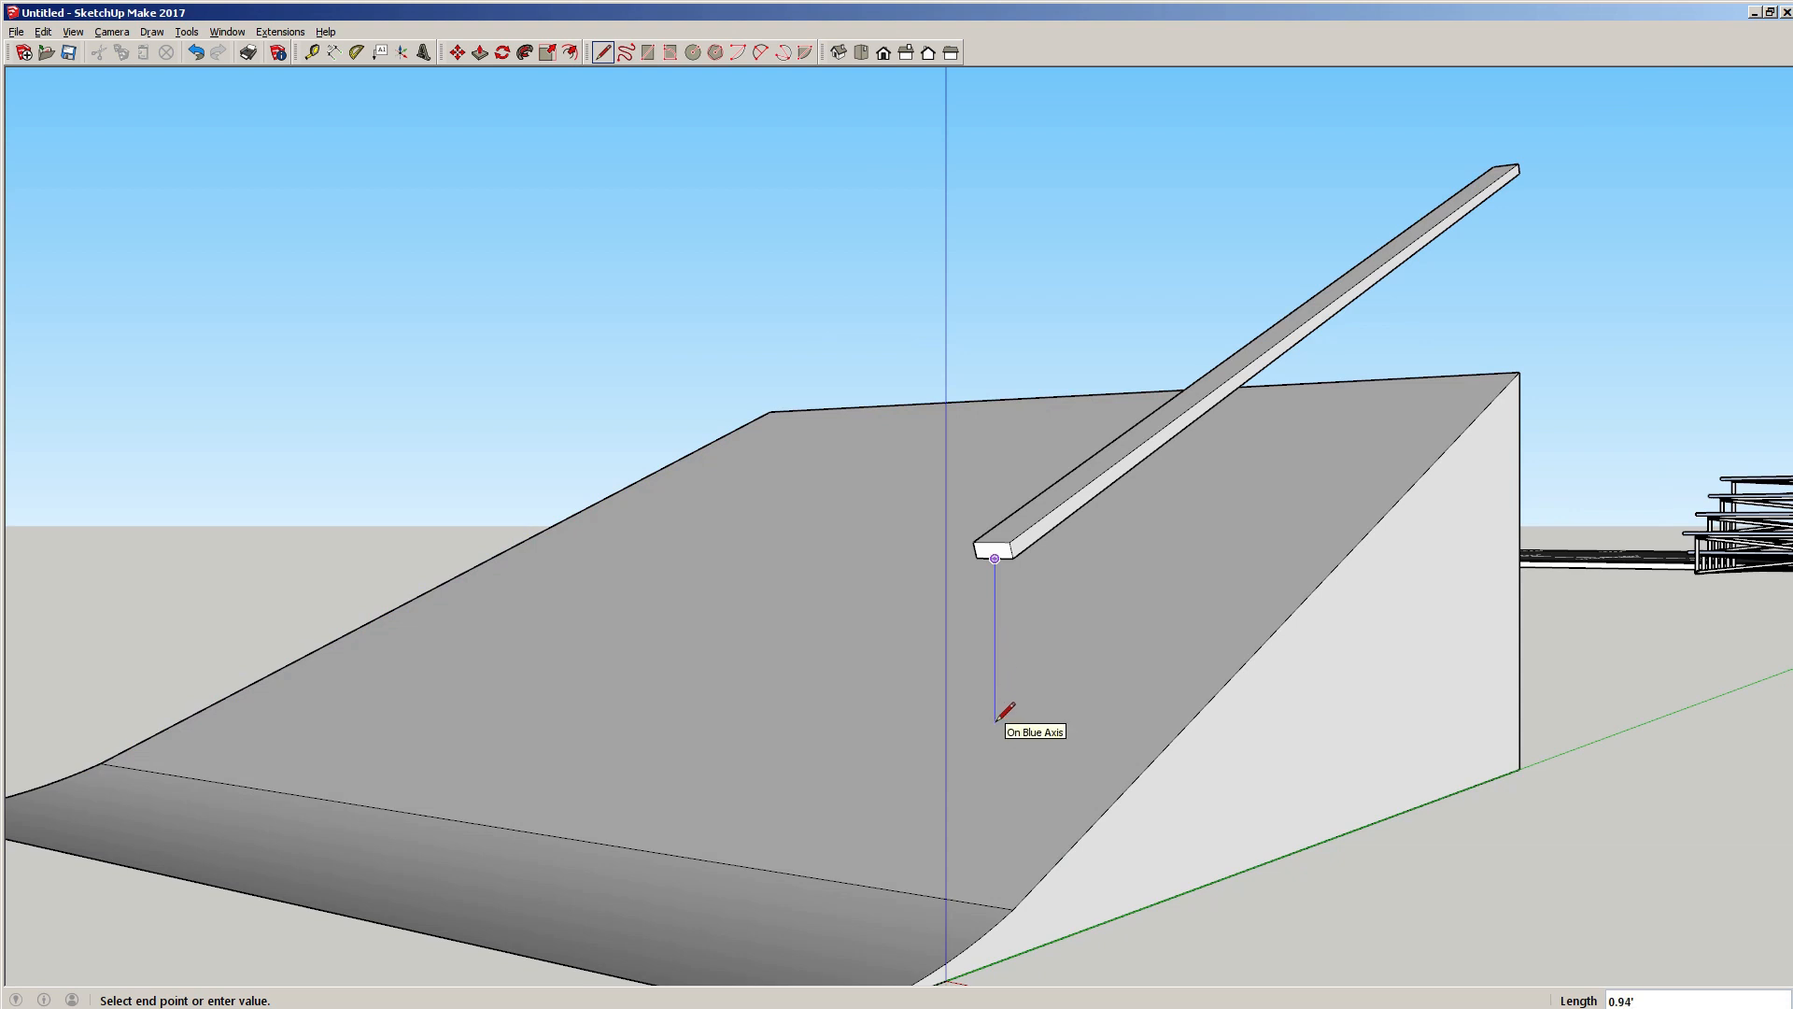
{"action": "type", "text": "2"}
{"action": "key", "text": "Return"}
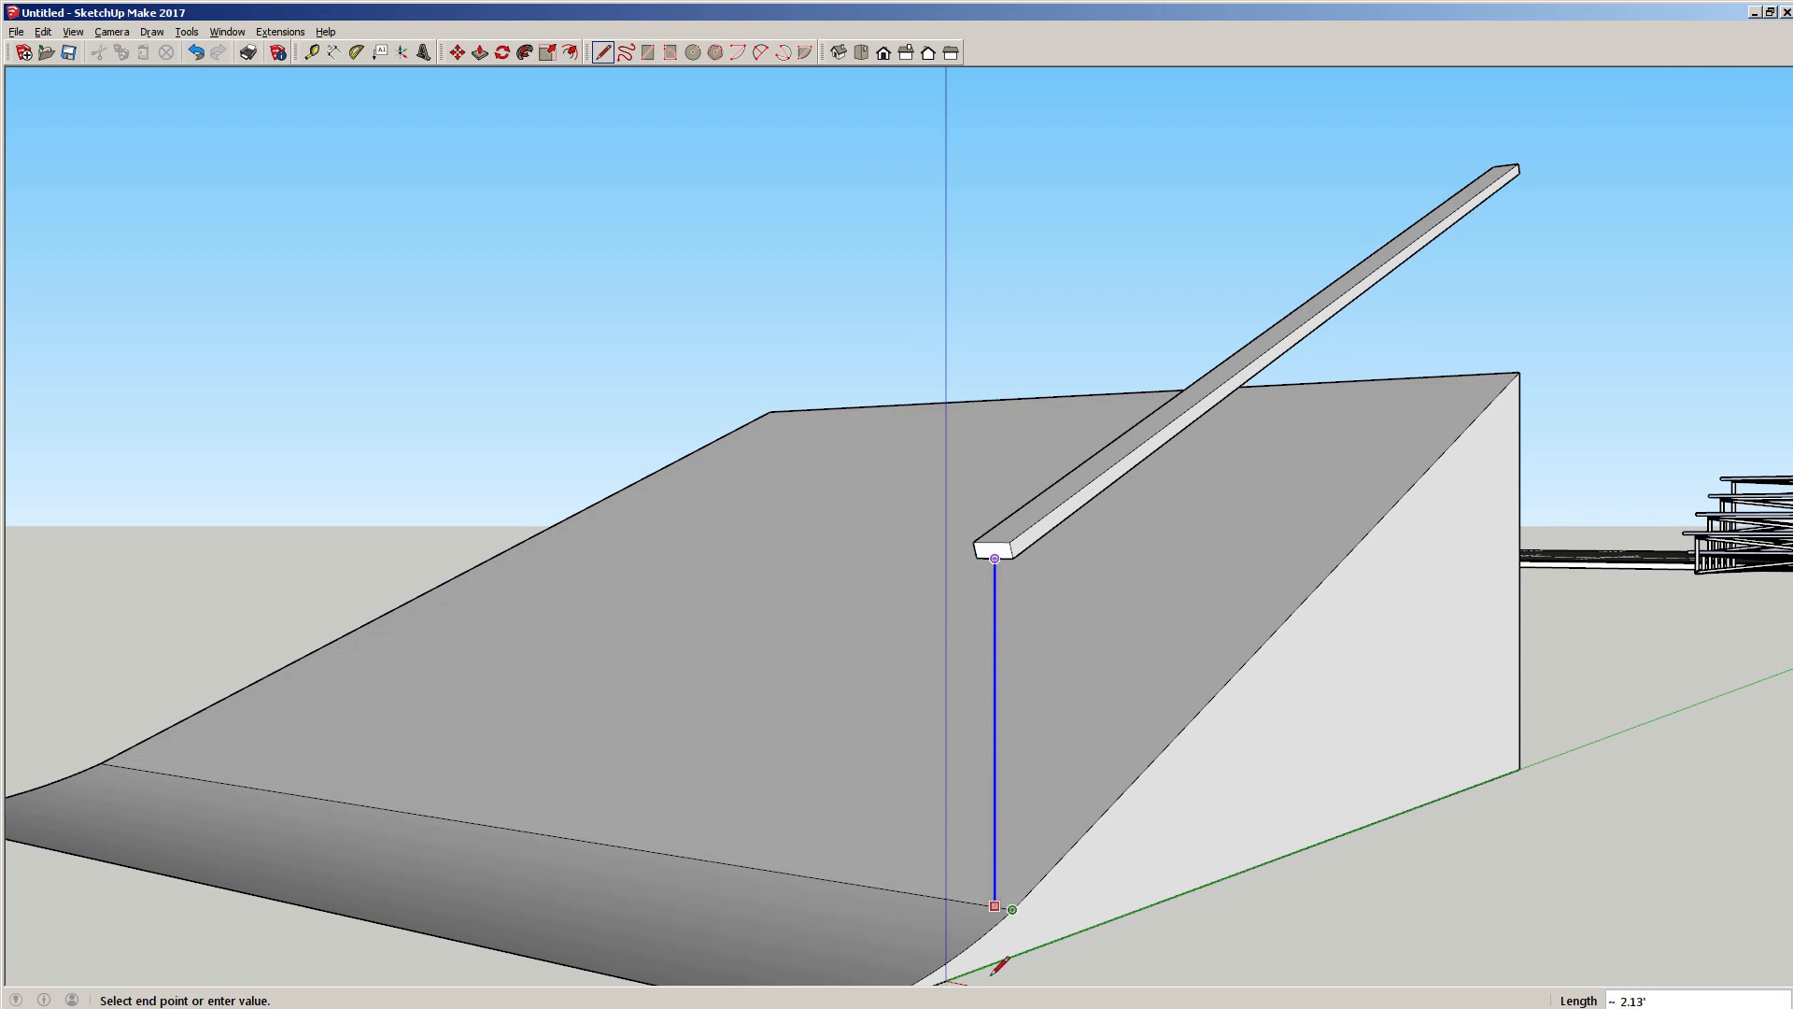
{"action": "left_click", "coordinate": [1018, 902]}
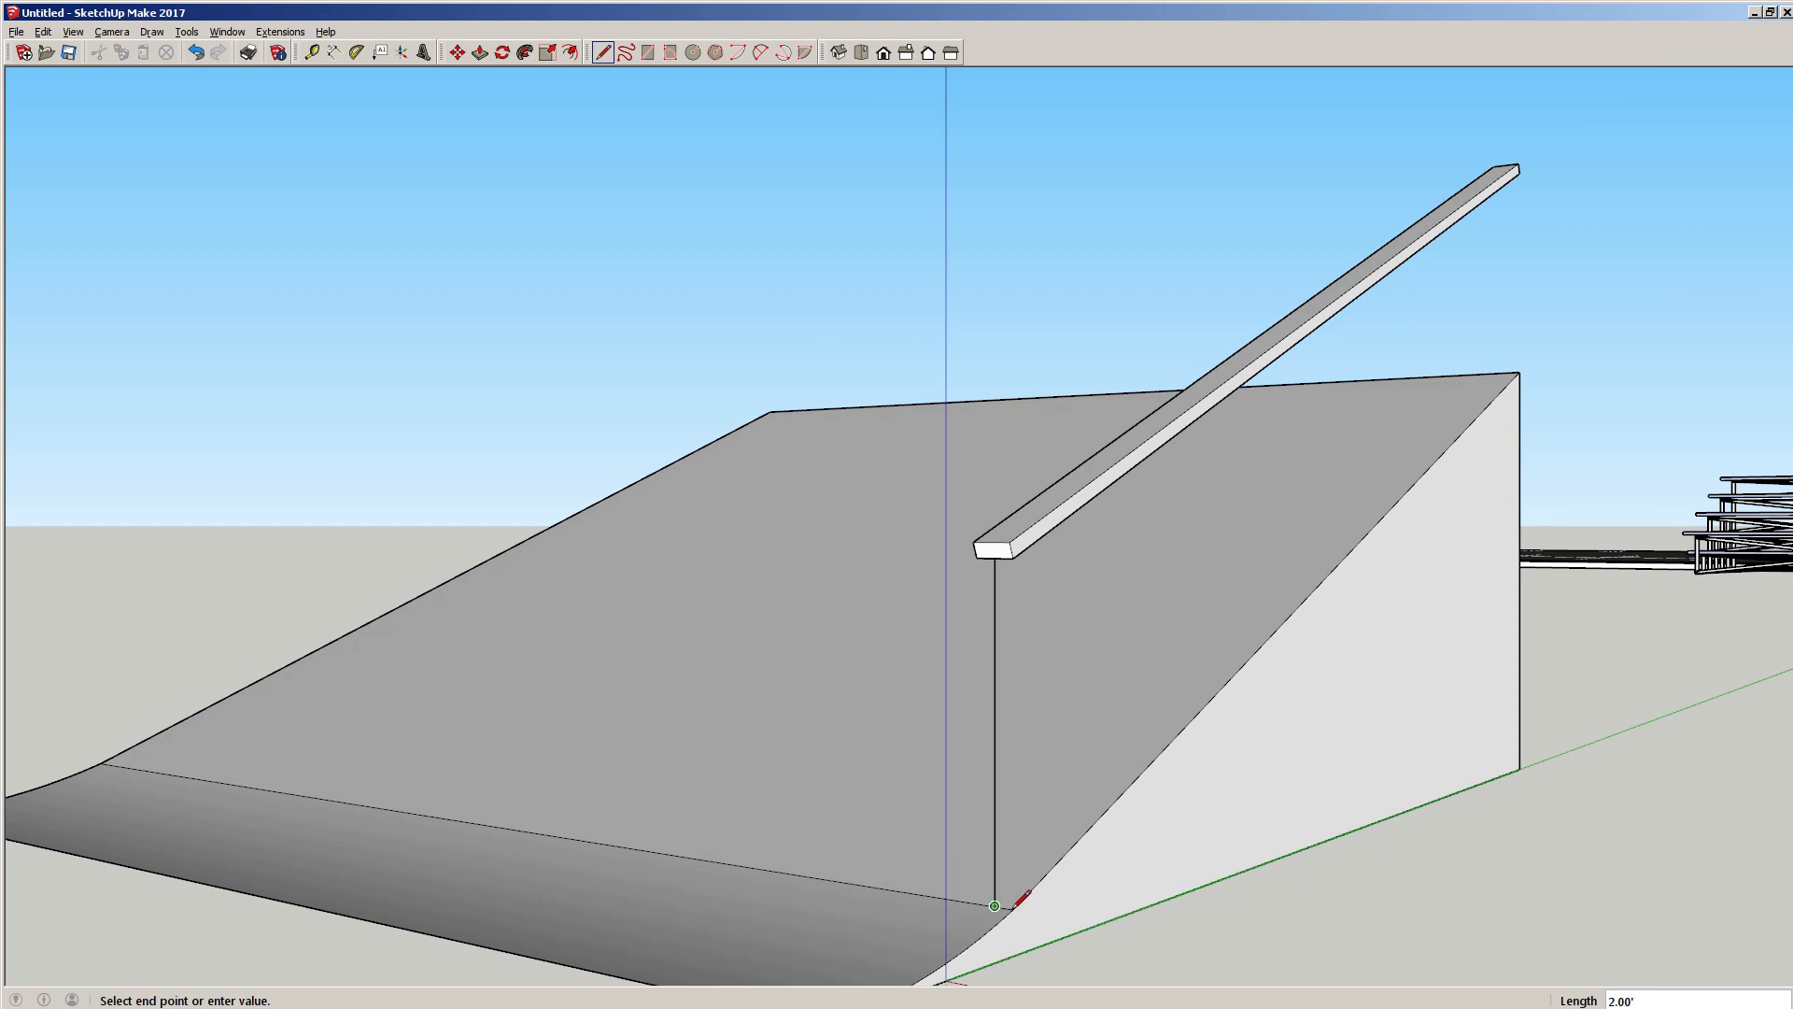
Draw lines beside the 2 ft vertical line to close a narrow vertical post face about 0.13 ft wide under the rail's end.
{"action": "mouse_move", "coordinate": [1041, 597]}
{"action": "middle_mouse_down"}
{"action": "mouse_move", "coordinate": [837, 640]}
{"action": "mouse_move", "coordinate": [690, 555]}
{"action": "mouse_move", "coordinate": [844, 680]}
{"action": "mouse_move", "coordinate": [1089, 773]}
{"action": "mouse_move", "coordinate": [1201, 736]}
{"action": "mouse_move", "coordinate": [1040, 506]}
{"action": "mouse_move", "coordinate": [976, 612]}
{"action": "middle_mouse_up"}
{"action": "scroll", "coordinate": [919, 735], "scroll_direction": "up", "scroll_amount": 3}
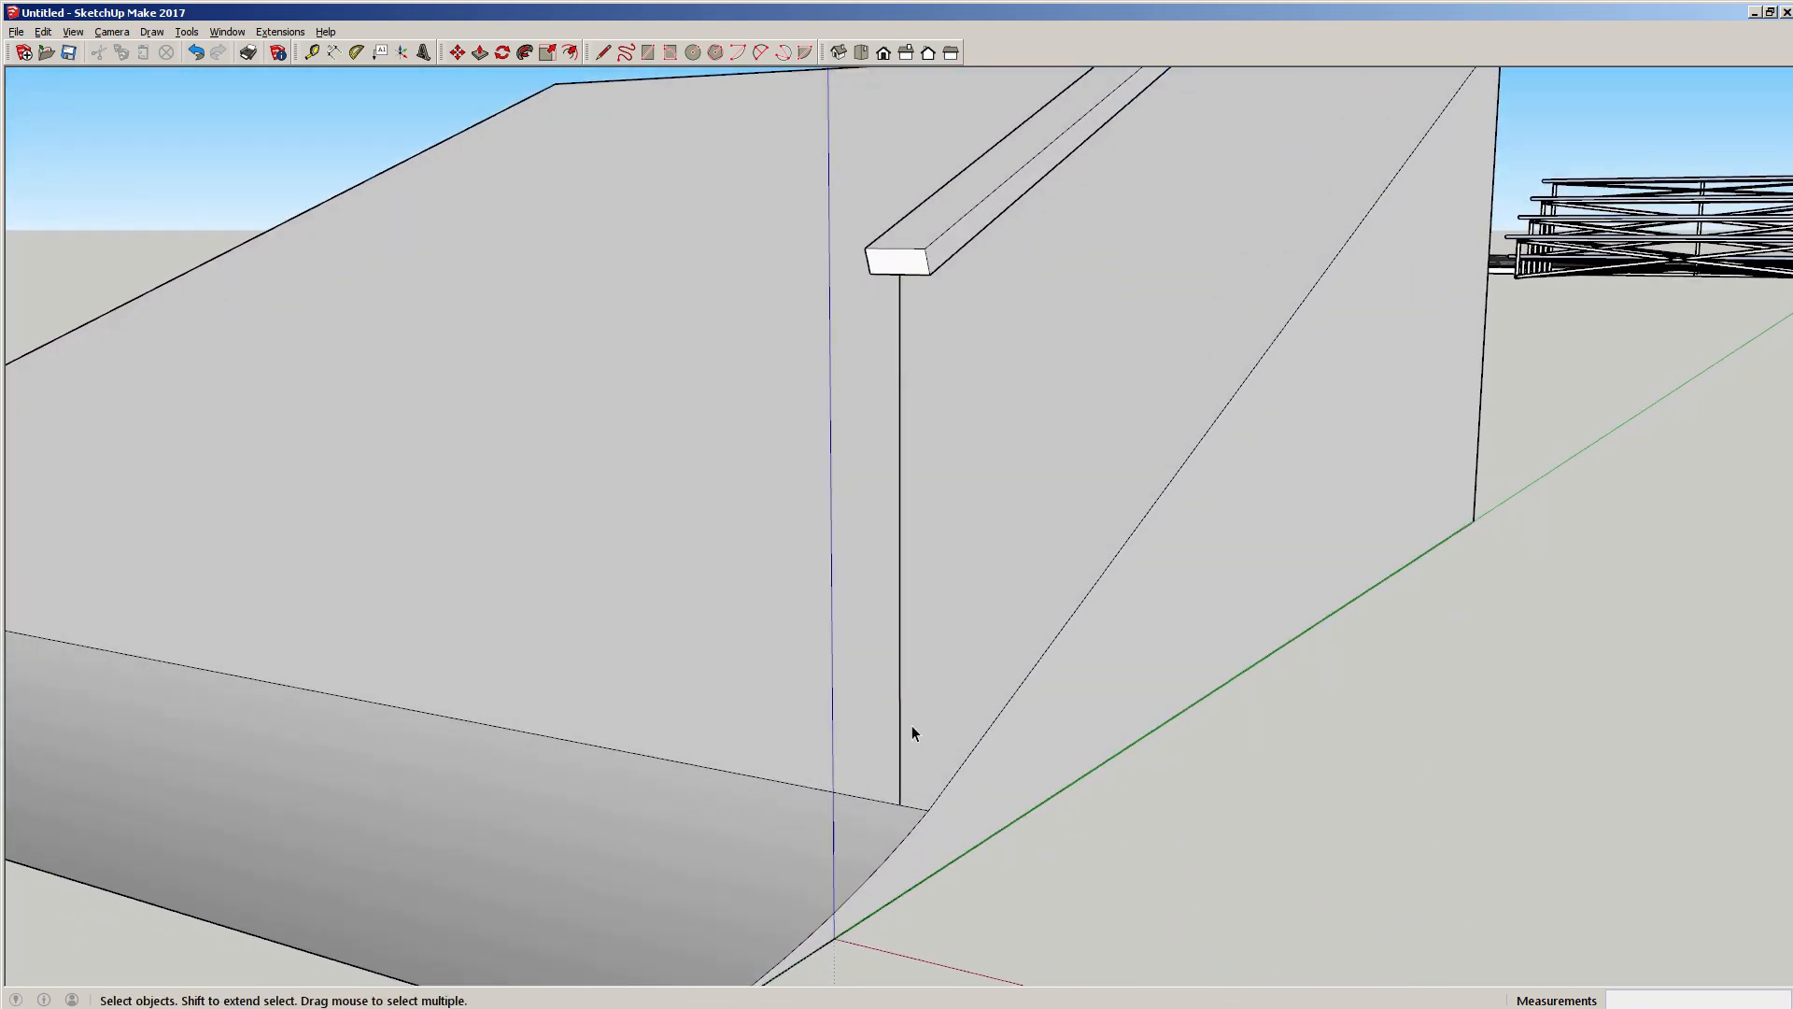
{"action": "middle_click_drag", "start_coordinate": [934, 701], "coordinate": [893, 688]}
{"action": "scroll", "coordinate": [916, 742], "scroll_direction": "down", "scroll_amount": 2}
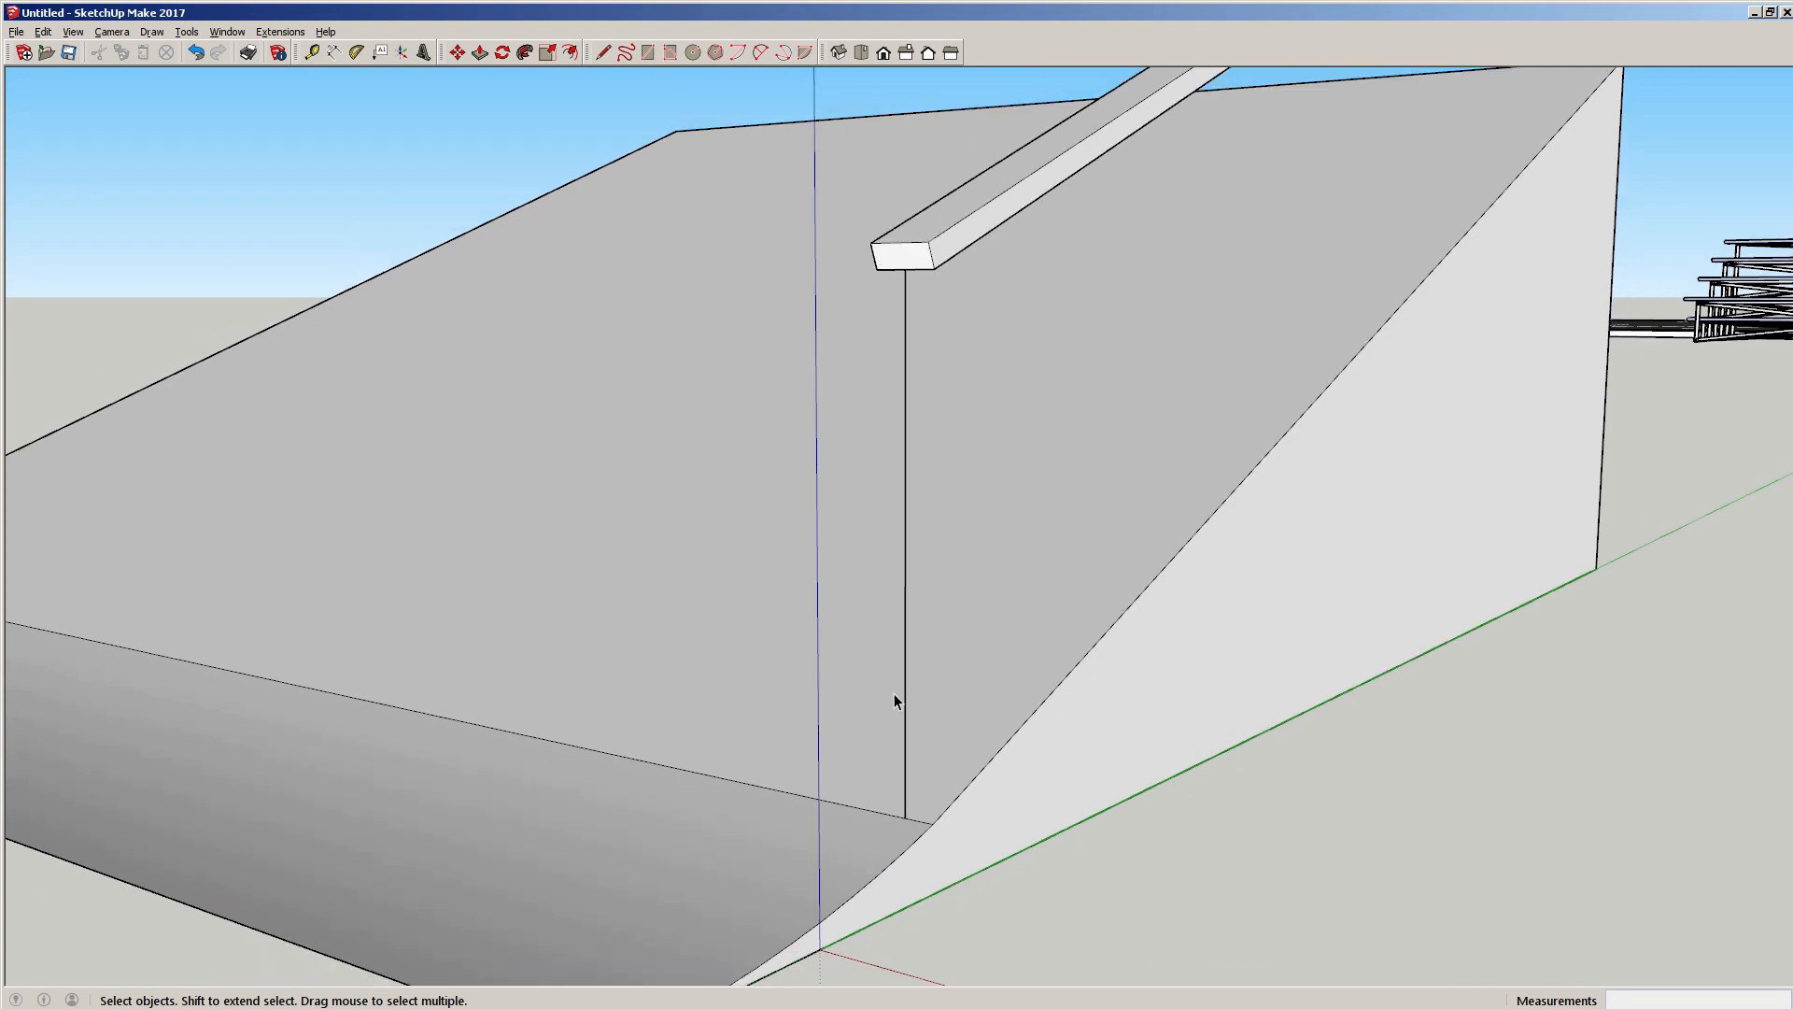
{"action": "key", "text": "l"}
{"action": "left_click", "coordinate": [905, 815]}
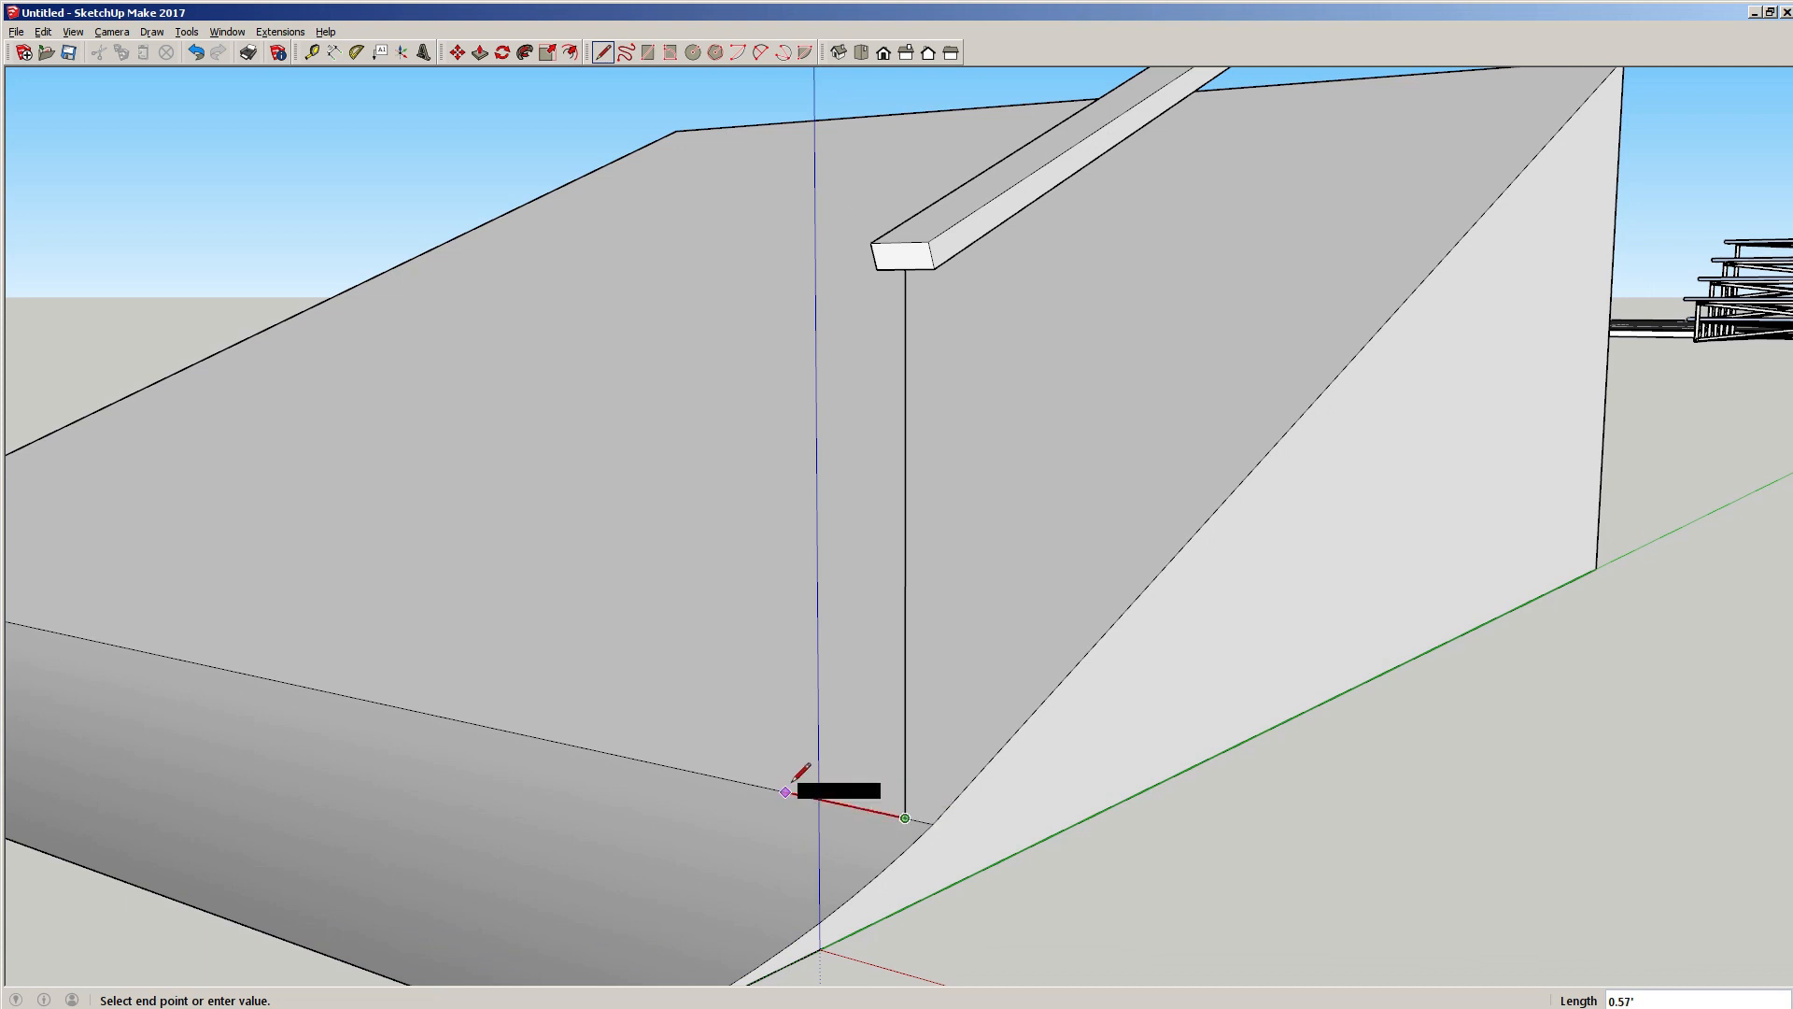
{"action": "key", "text": "shift"}
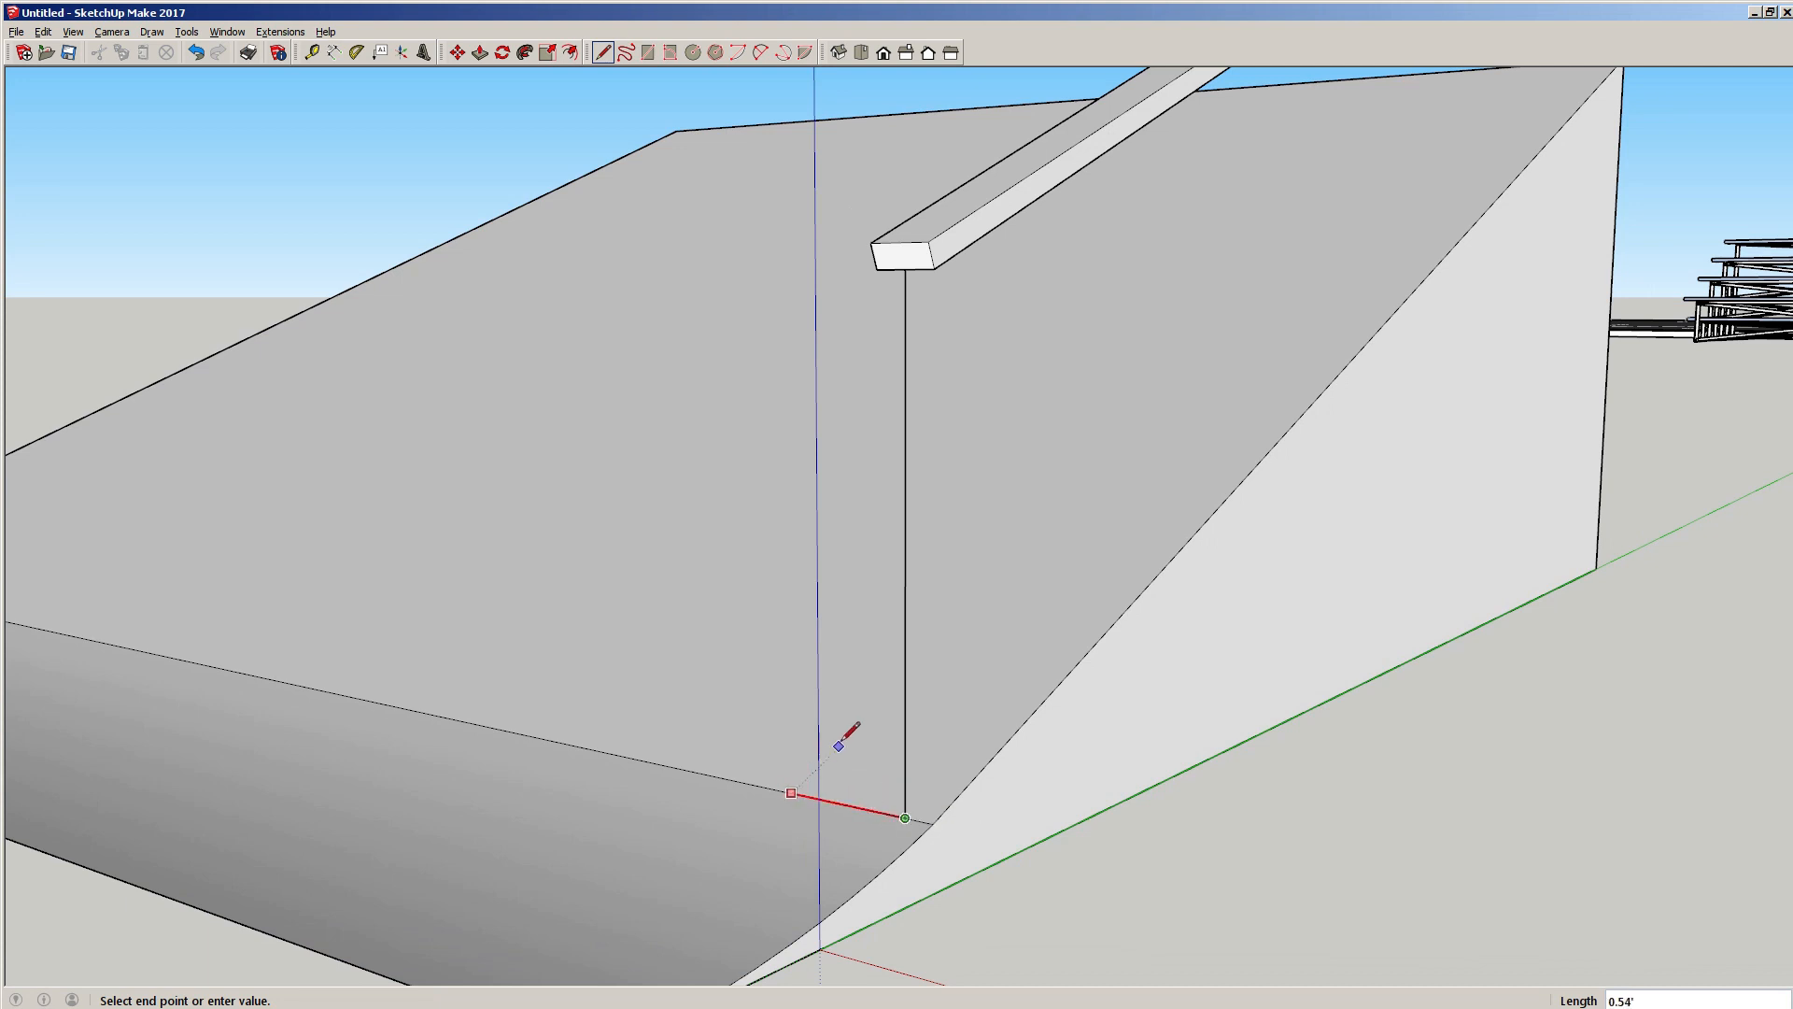
{"action": "left_click", "coordinate": [885, 270]}
{"action": "left_click", "coordinate": [885, 268]}
{"action": "left_click", "coordinate": [904, 269]}
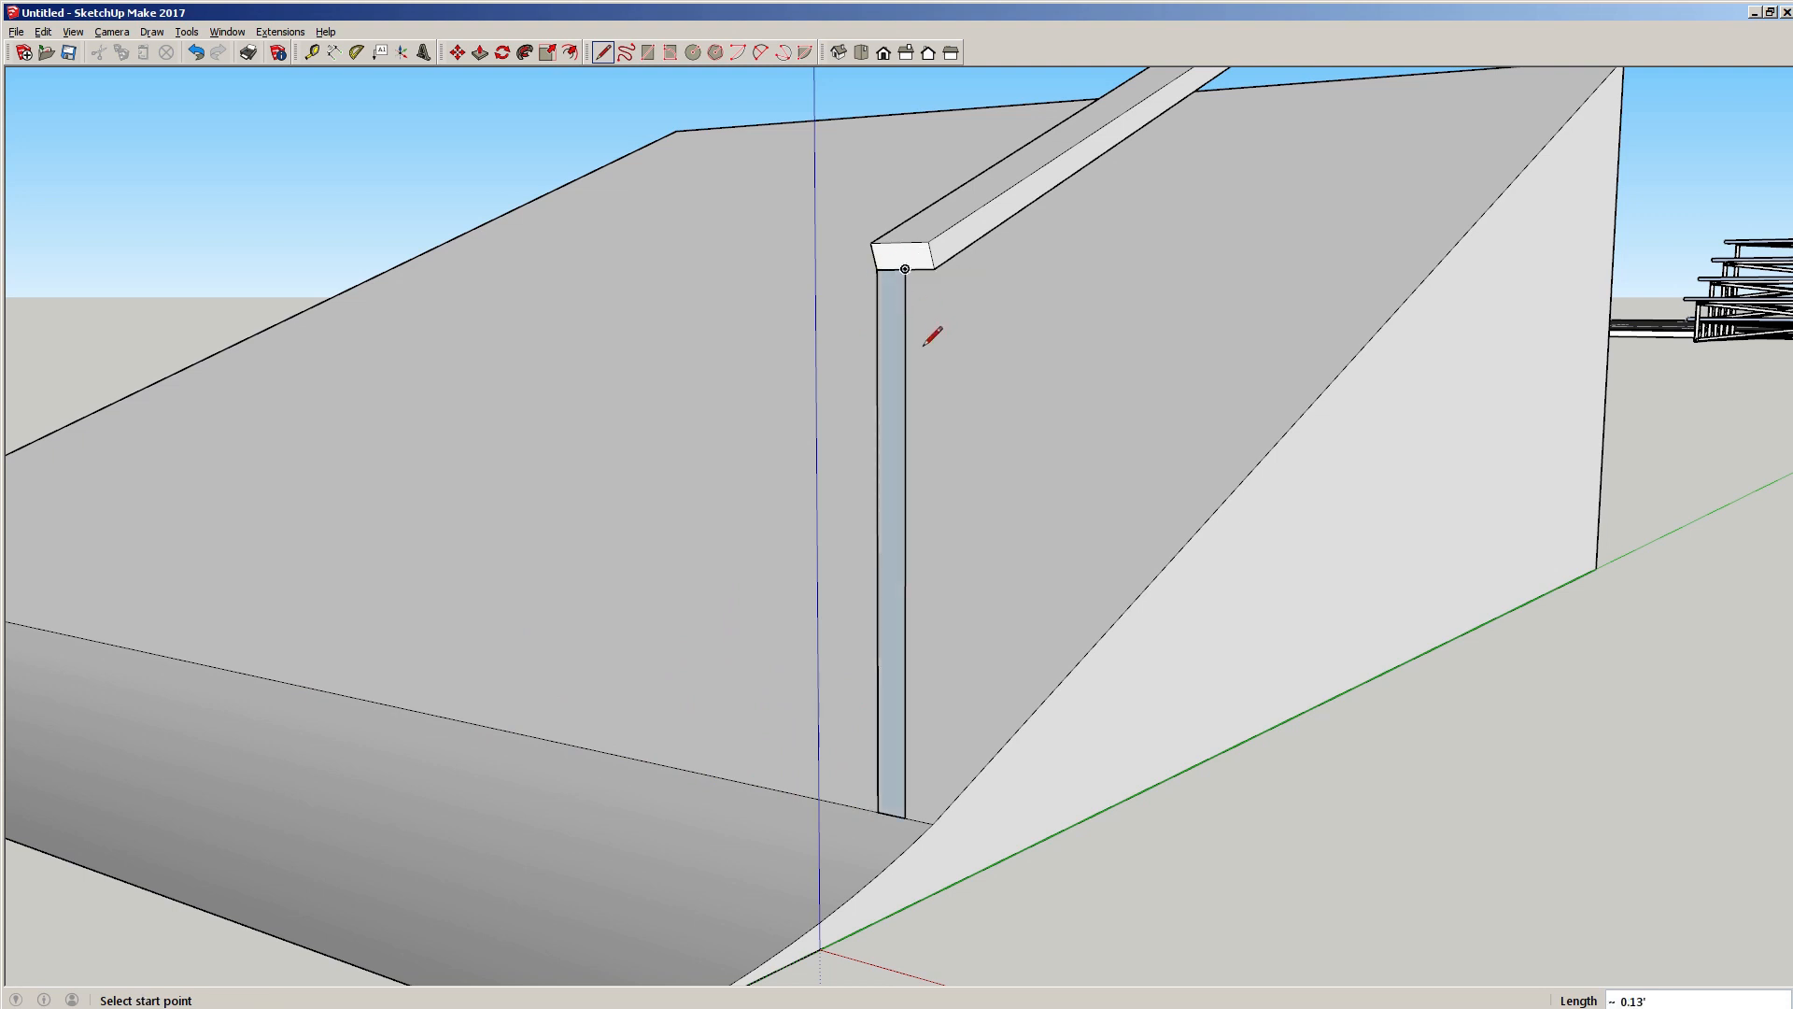
Push/Pull the narrow post face about 0.14 ft up-slope beneath the rail to form a solid post.
{"action": "middle_click_drag", "start_coordinate": [927, 531], "coordinate": [400, 585]}
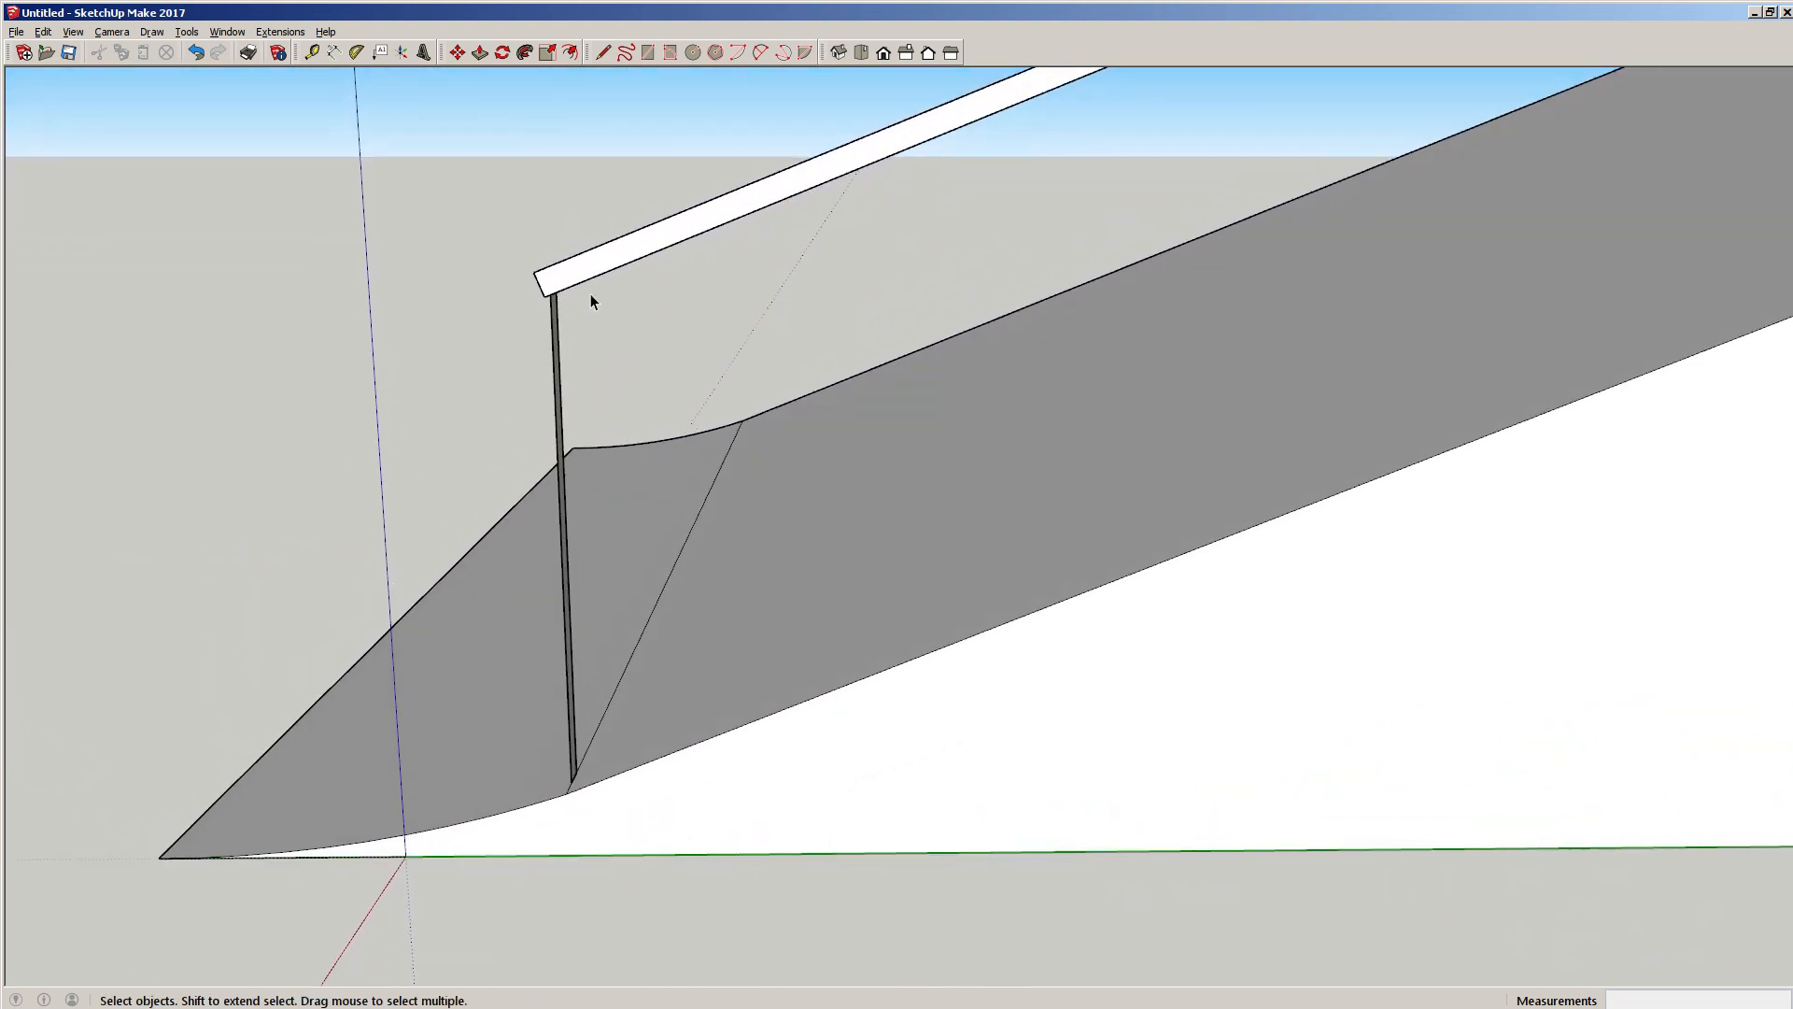
{"action": "middle_click_drag", "start_coordinate": [667, 480], "coordinate": [411, 617]}
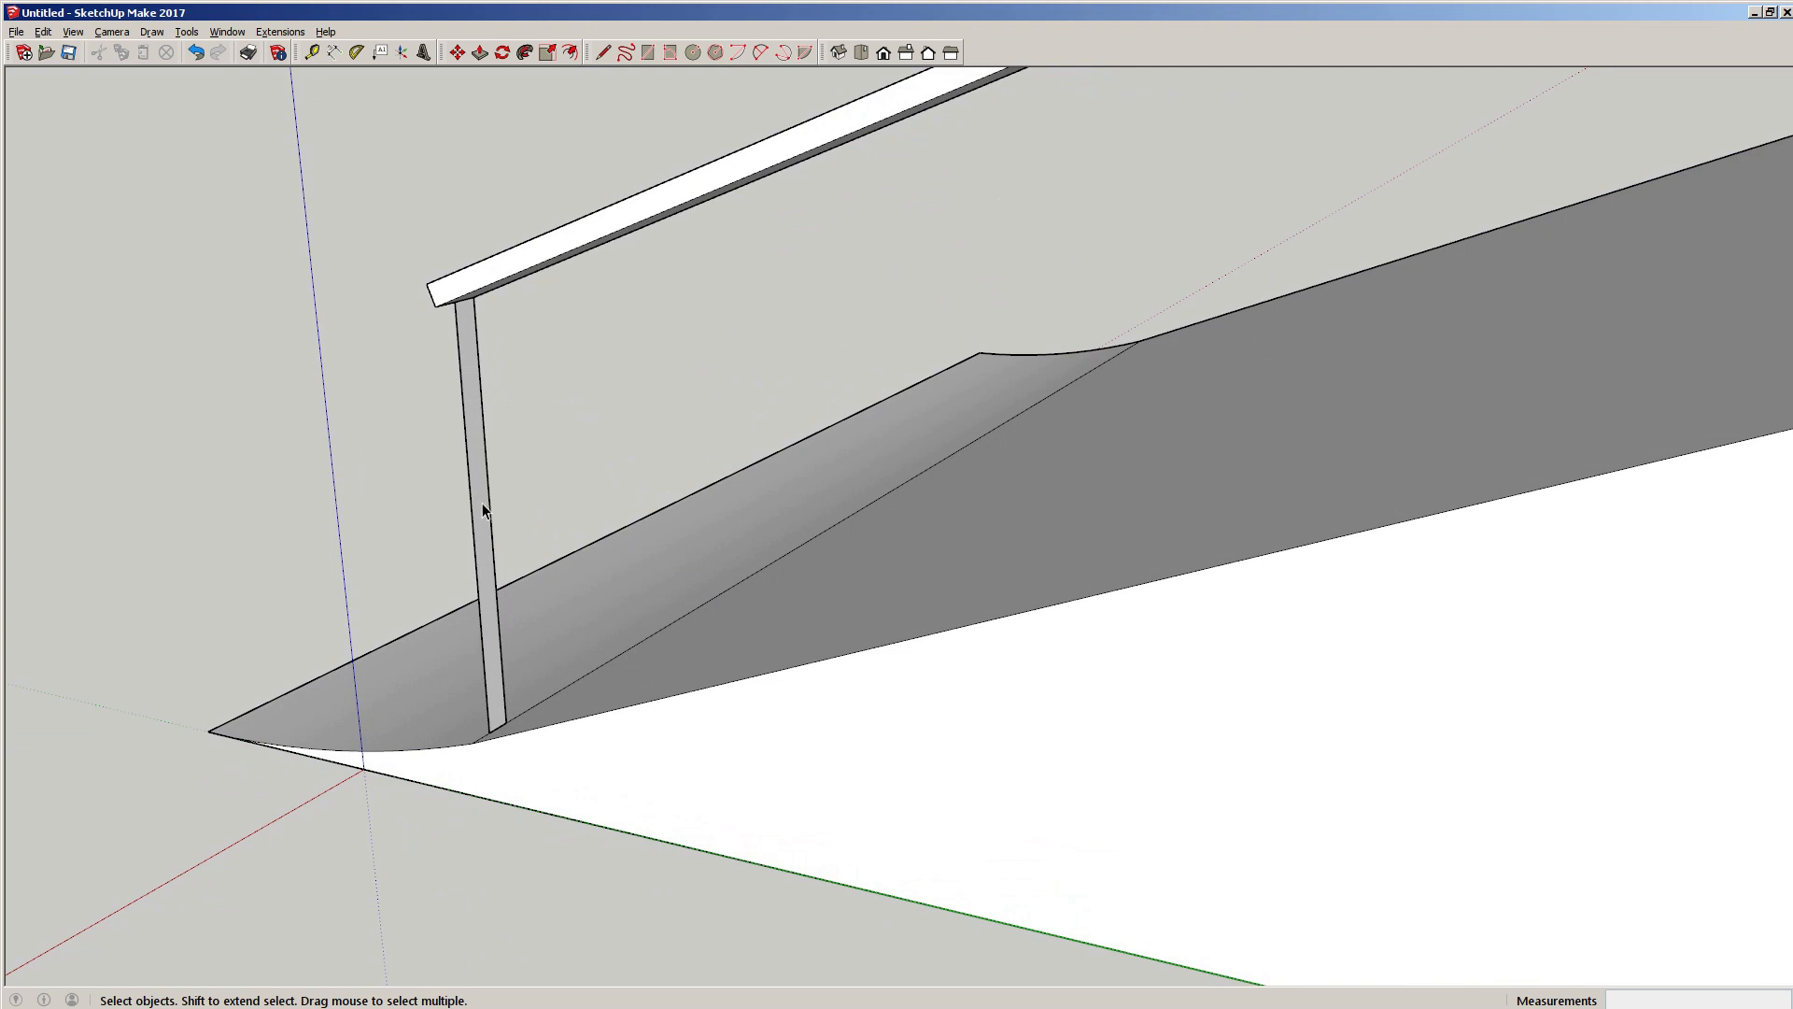
{"action": "key", "text": "l"}
{"action": "key", "text": "p"}
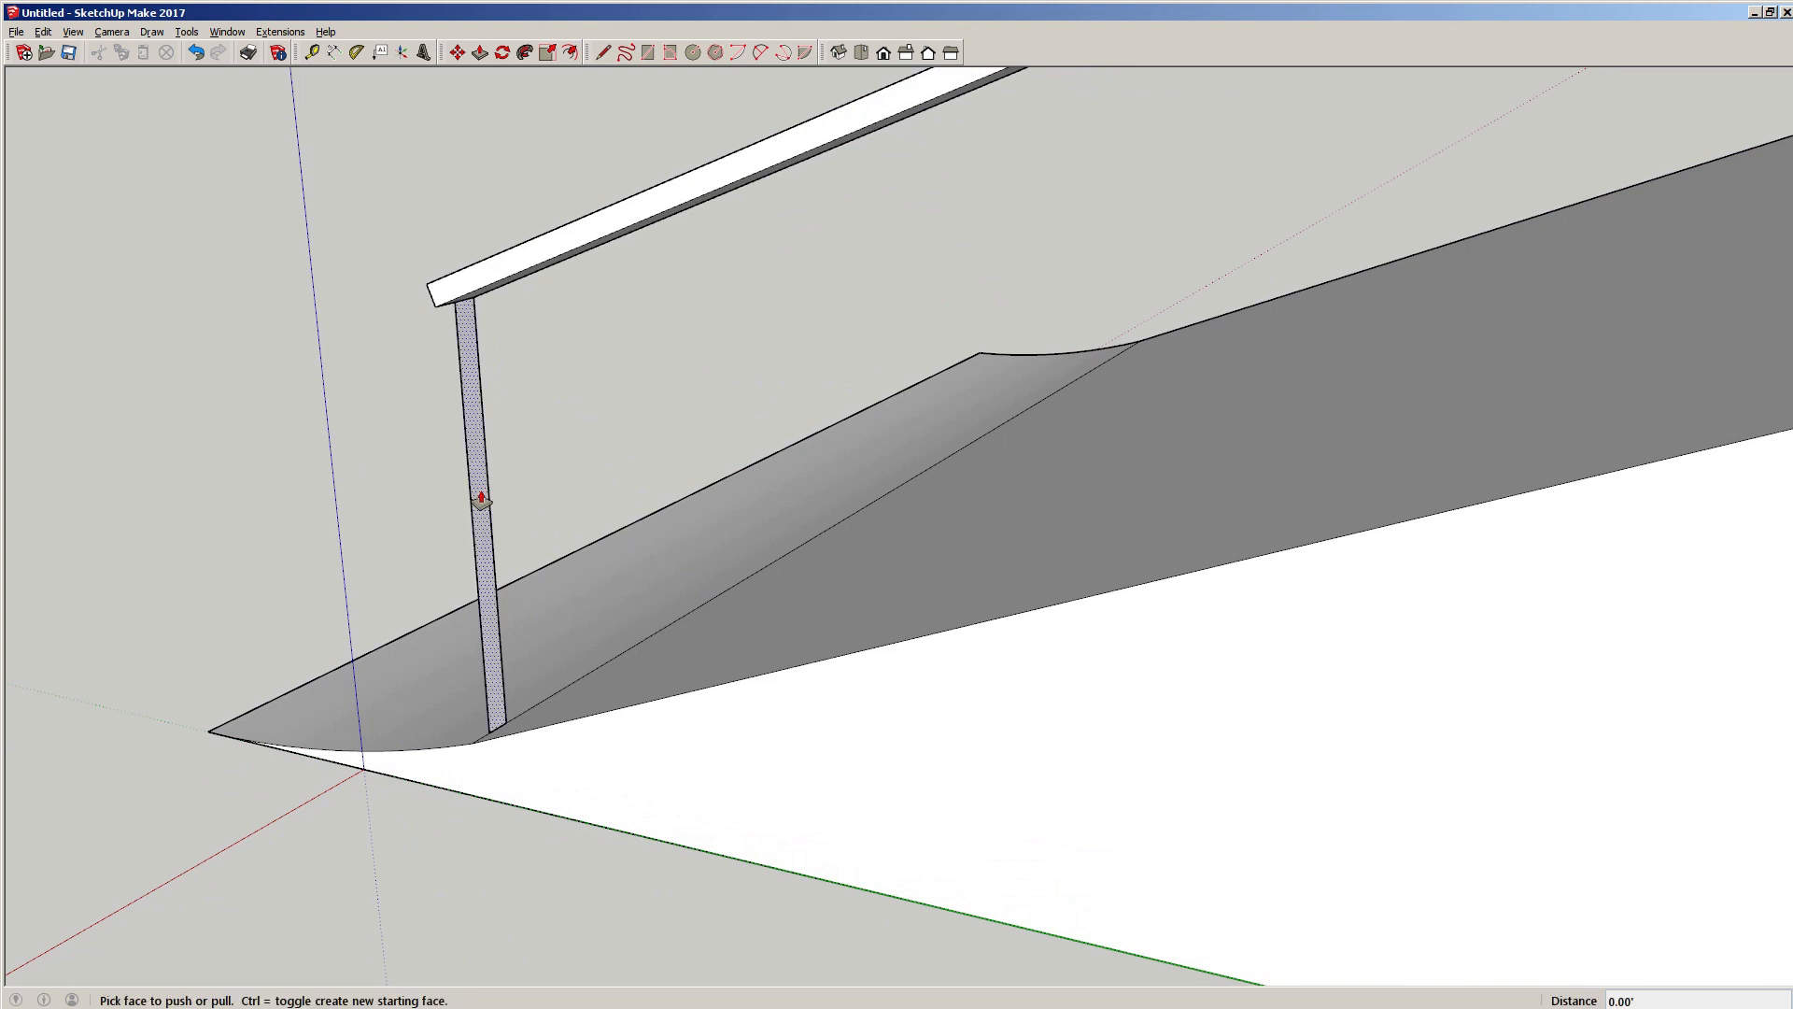
{"action": "left_click", "coordinate": [481, 498]}
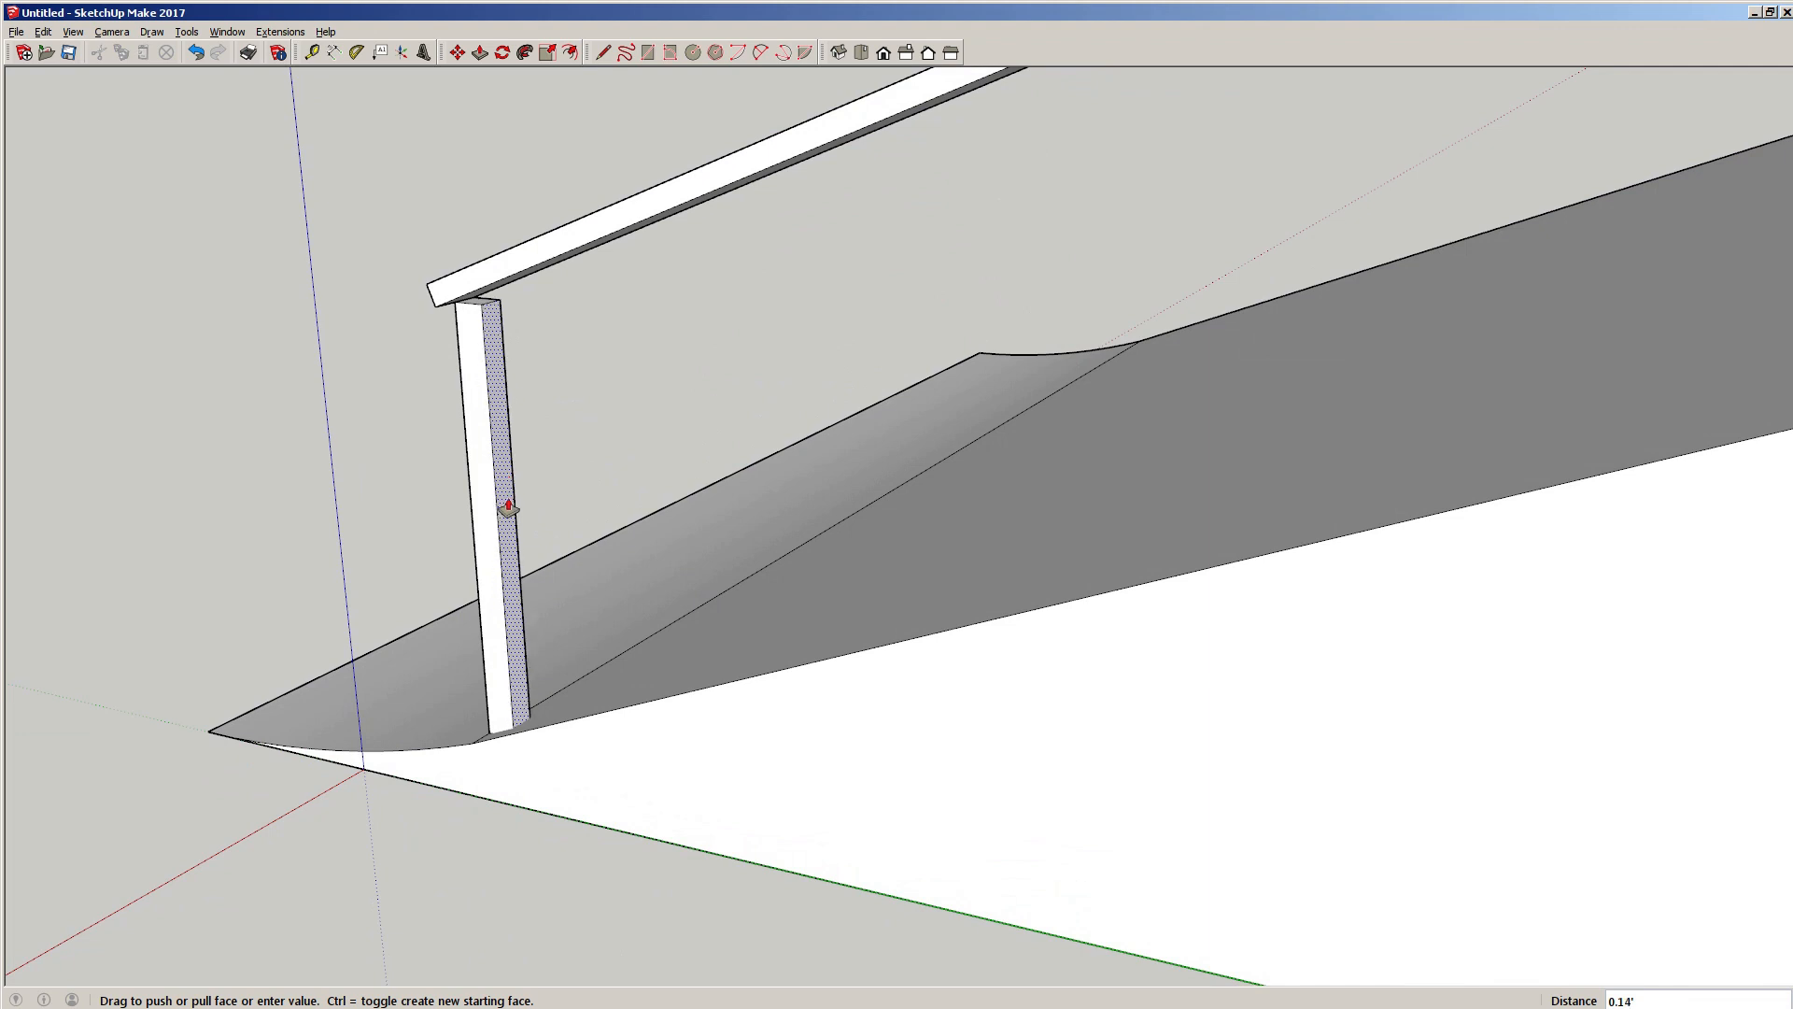
{"action": "left_click", "coordinate": [508, 505]}
{"action": "key", "text": "Return"}
{"action": "middle_click_drag", "start_coordinate": [484, 508], "coordinate": [928, 482]}
{"action": "key", "text": "space"}
Examine the joint between the post's flat top and the sloped rail, and the post's base on the ramp.
{"action": "middle_click_drag", "start_coordinate": [570, 597], "coordinate": [1461, 664]}
{"action": "middle_click_drag", "start_coordinate": [872, 362], "coordinate": [13, 443]}
{"action": "middle_click_drag", "start_coordinate": [1379, 822], "coordinate": [1073, 289]}
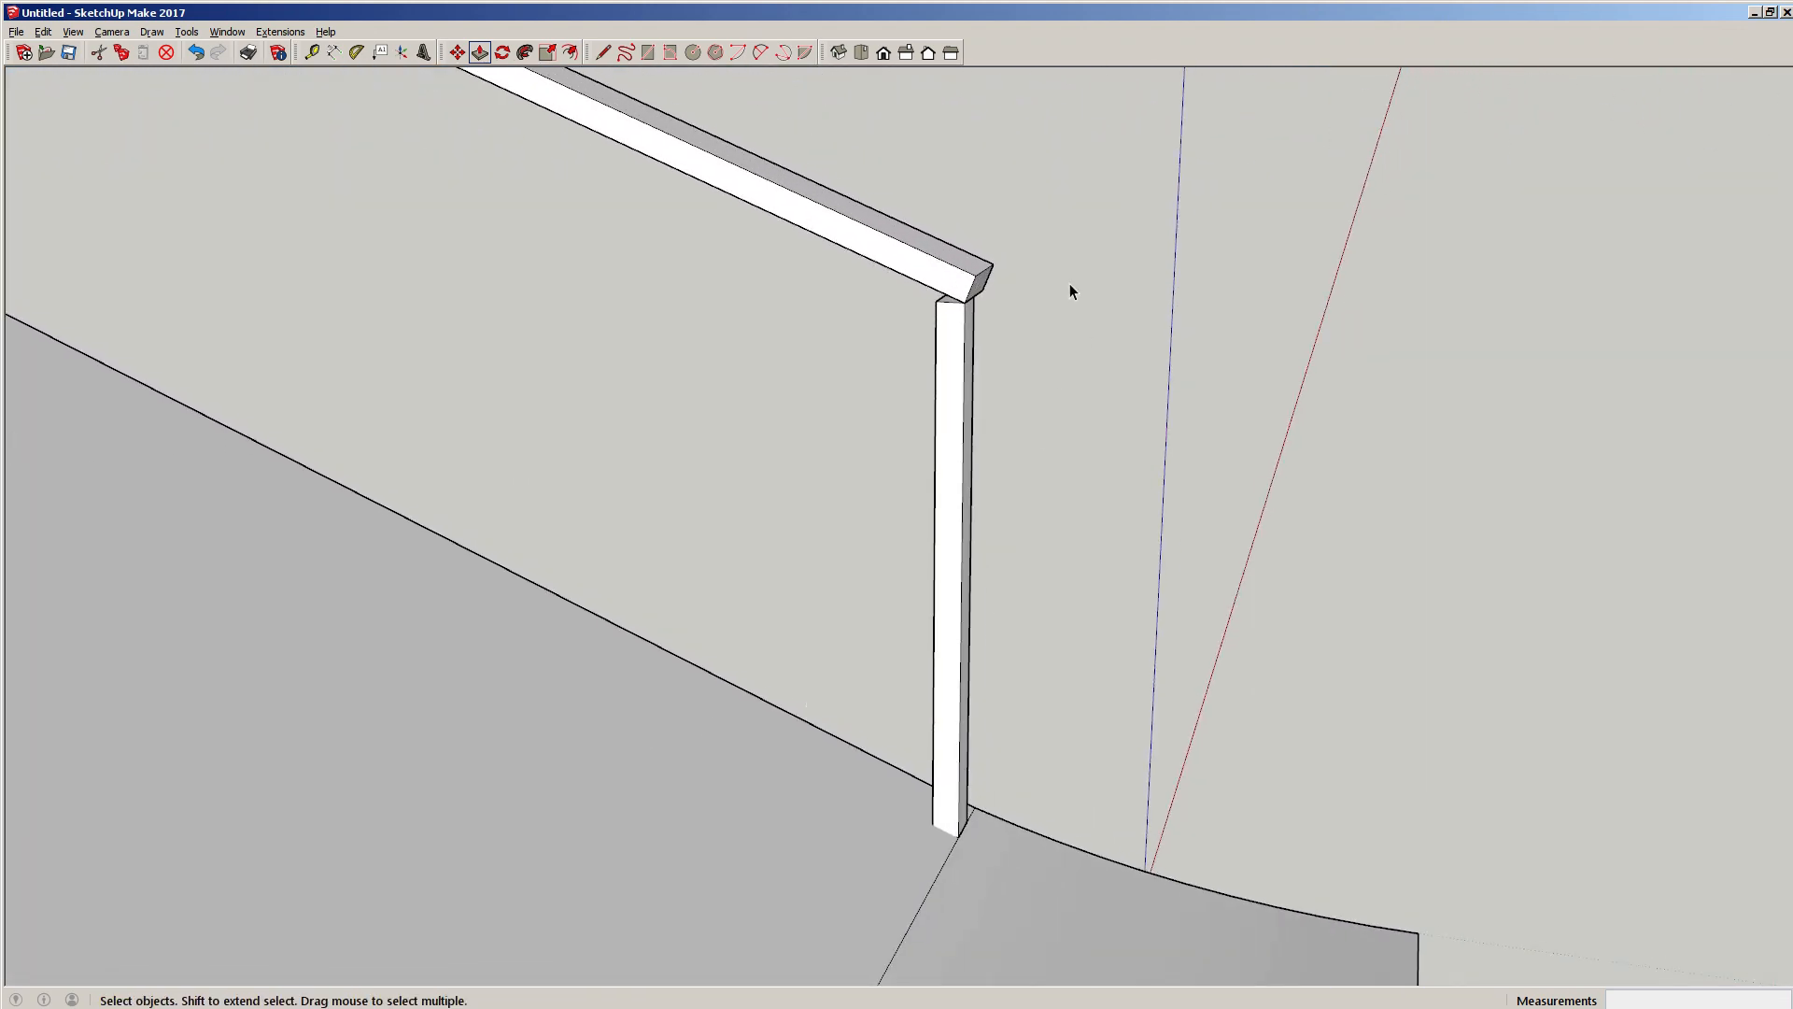
{"action": "scroll", "coordinate": [972, 280], "scroll_direction": "up", "scroll_amount": 5}
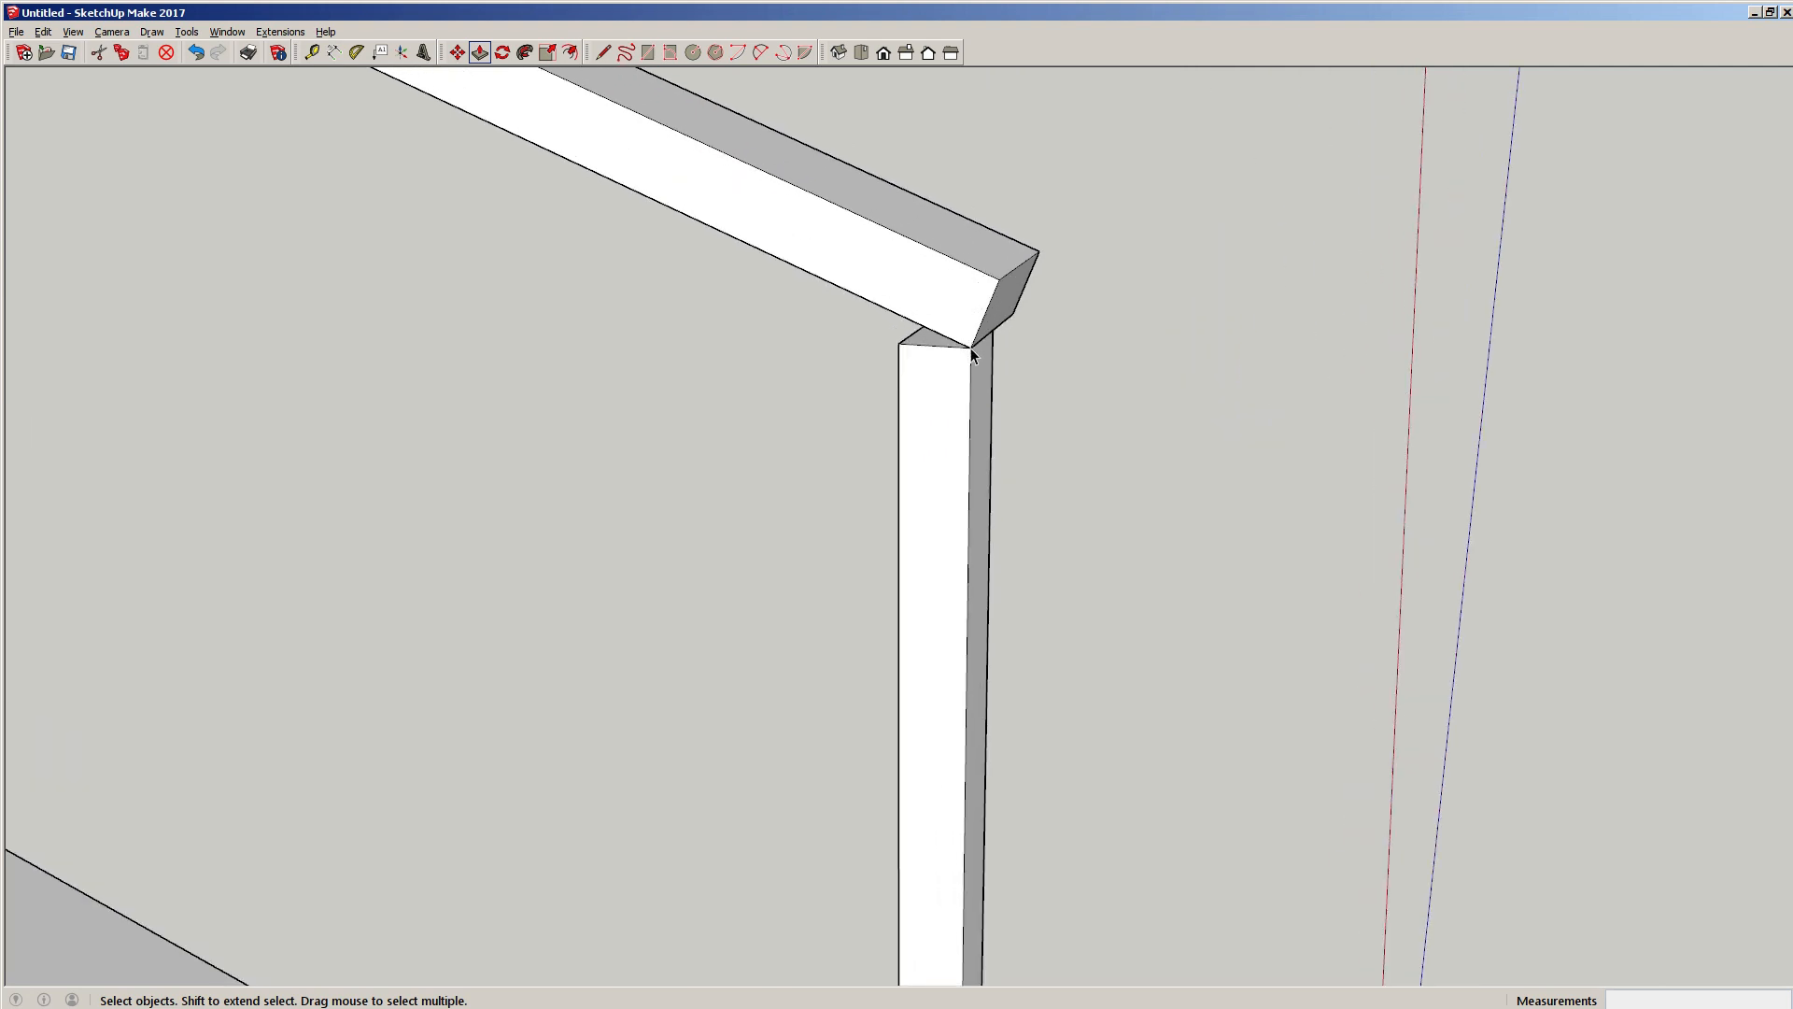
{"action": "scroll", "coordinate": [971, 347], "scroll_direction": "down", "scroll_amount": 5}
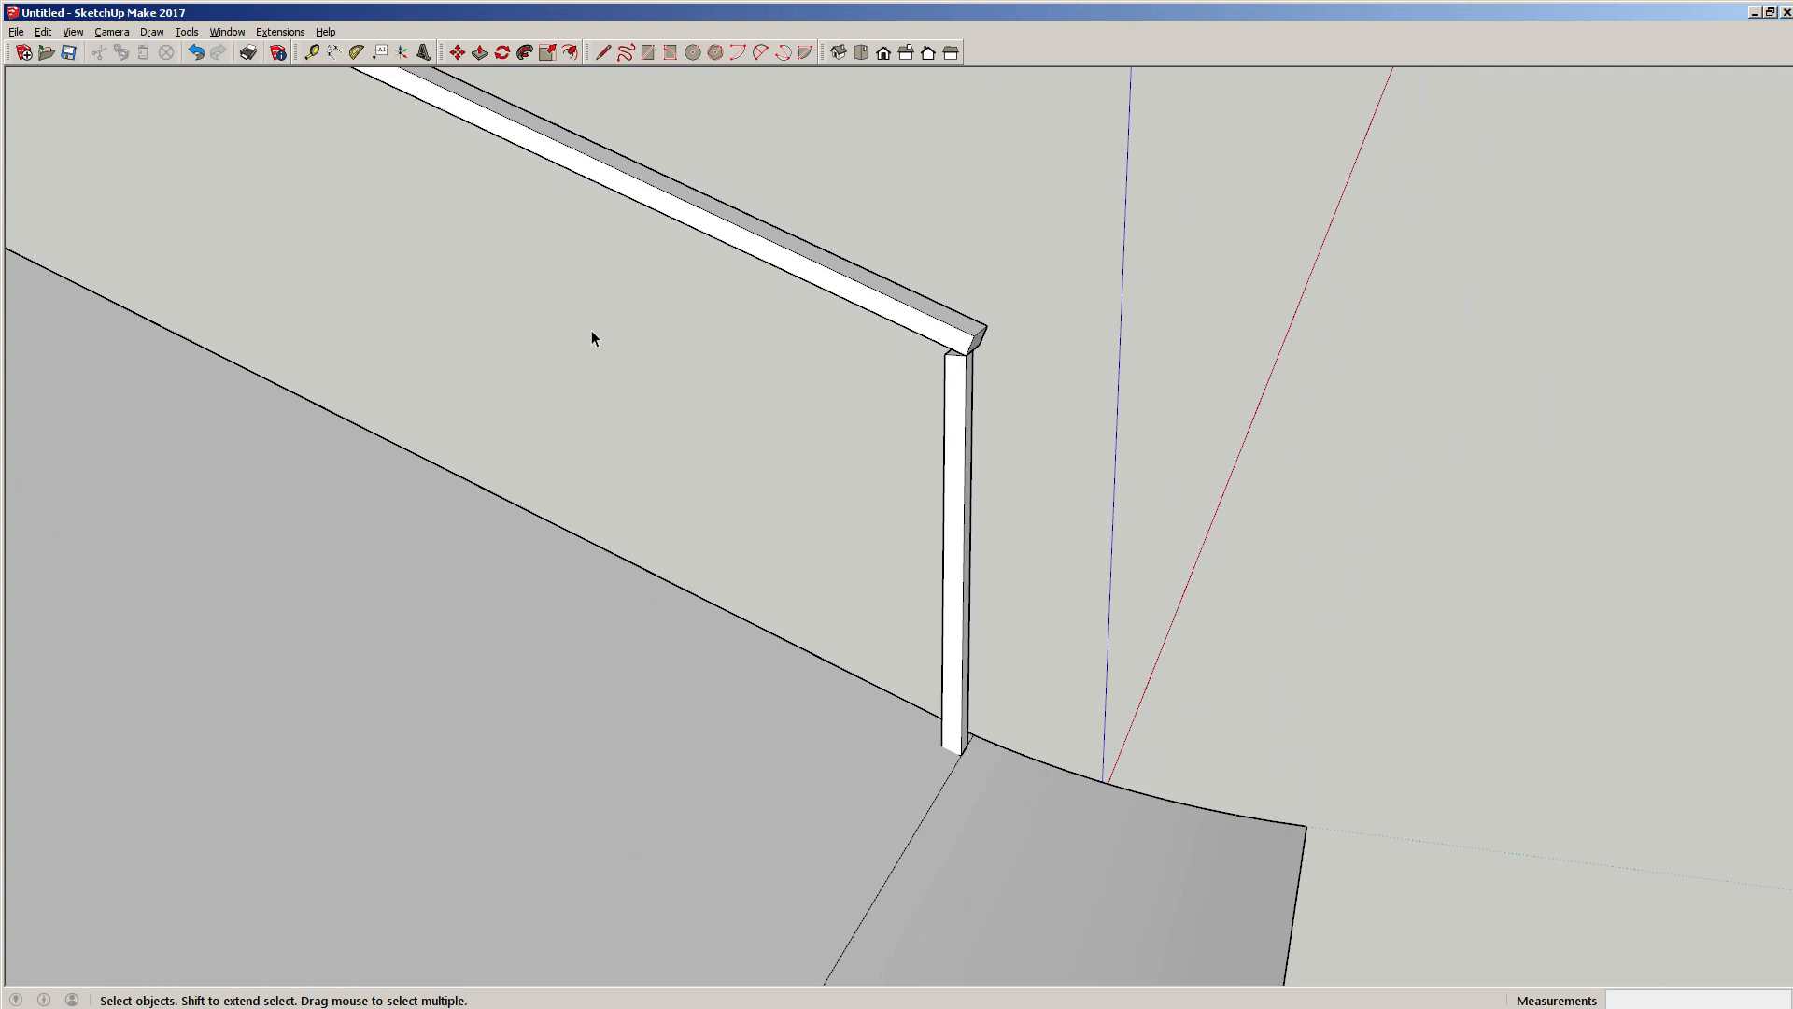
{"action": "scroll", "coordinate": [515, 434], "scroll_direction": "up", "scroll_amount": 5}
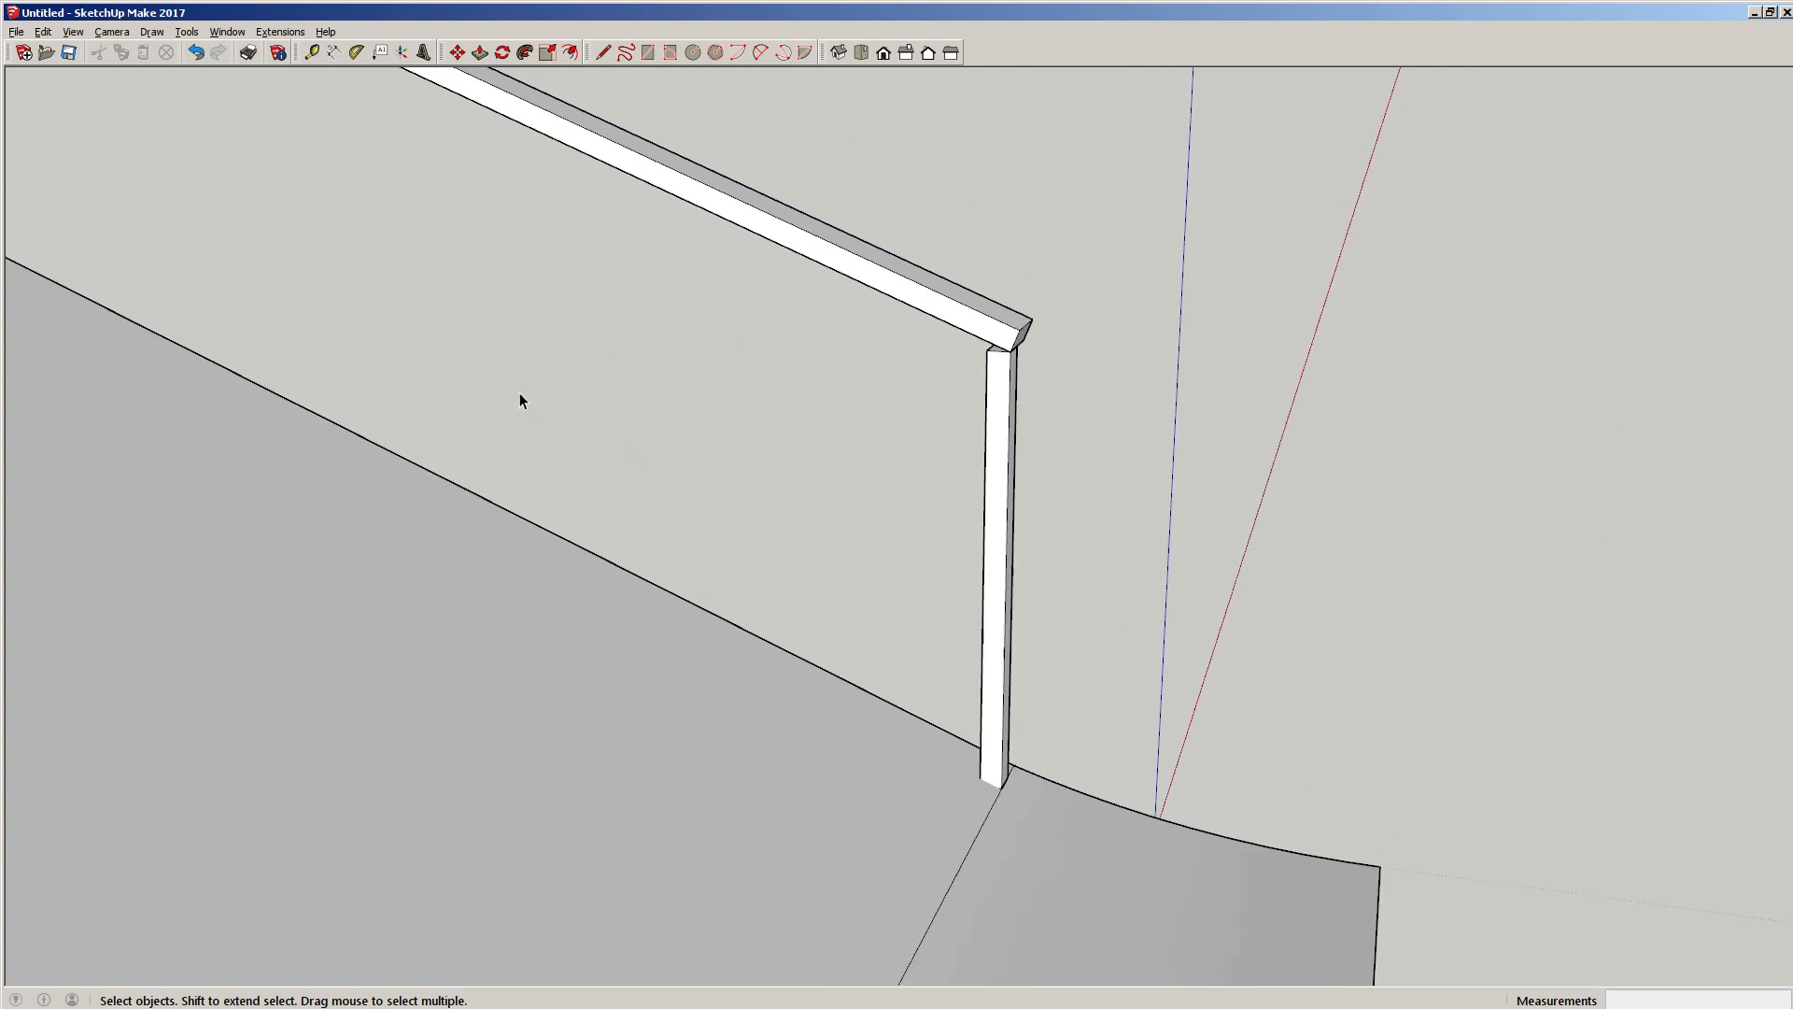
{"action": "scroll", "coordinate": [504, 402], "scroll_direction": "down", "scroll_amount": 3}
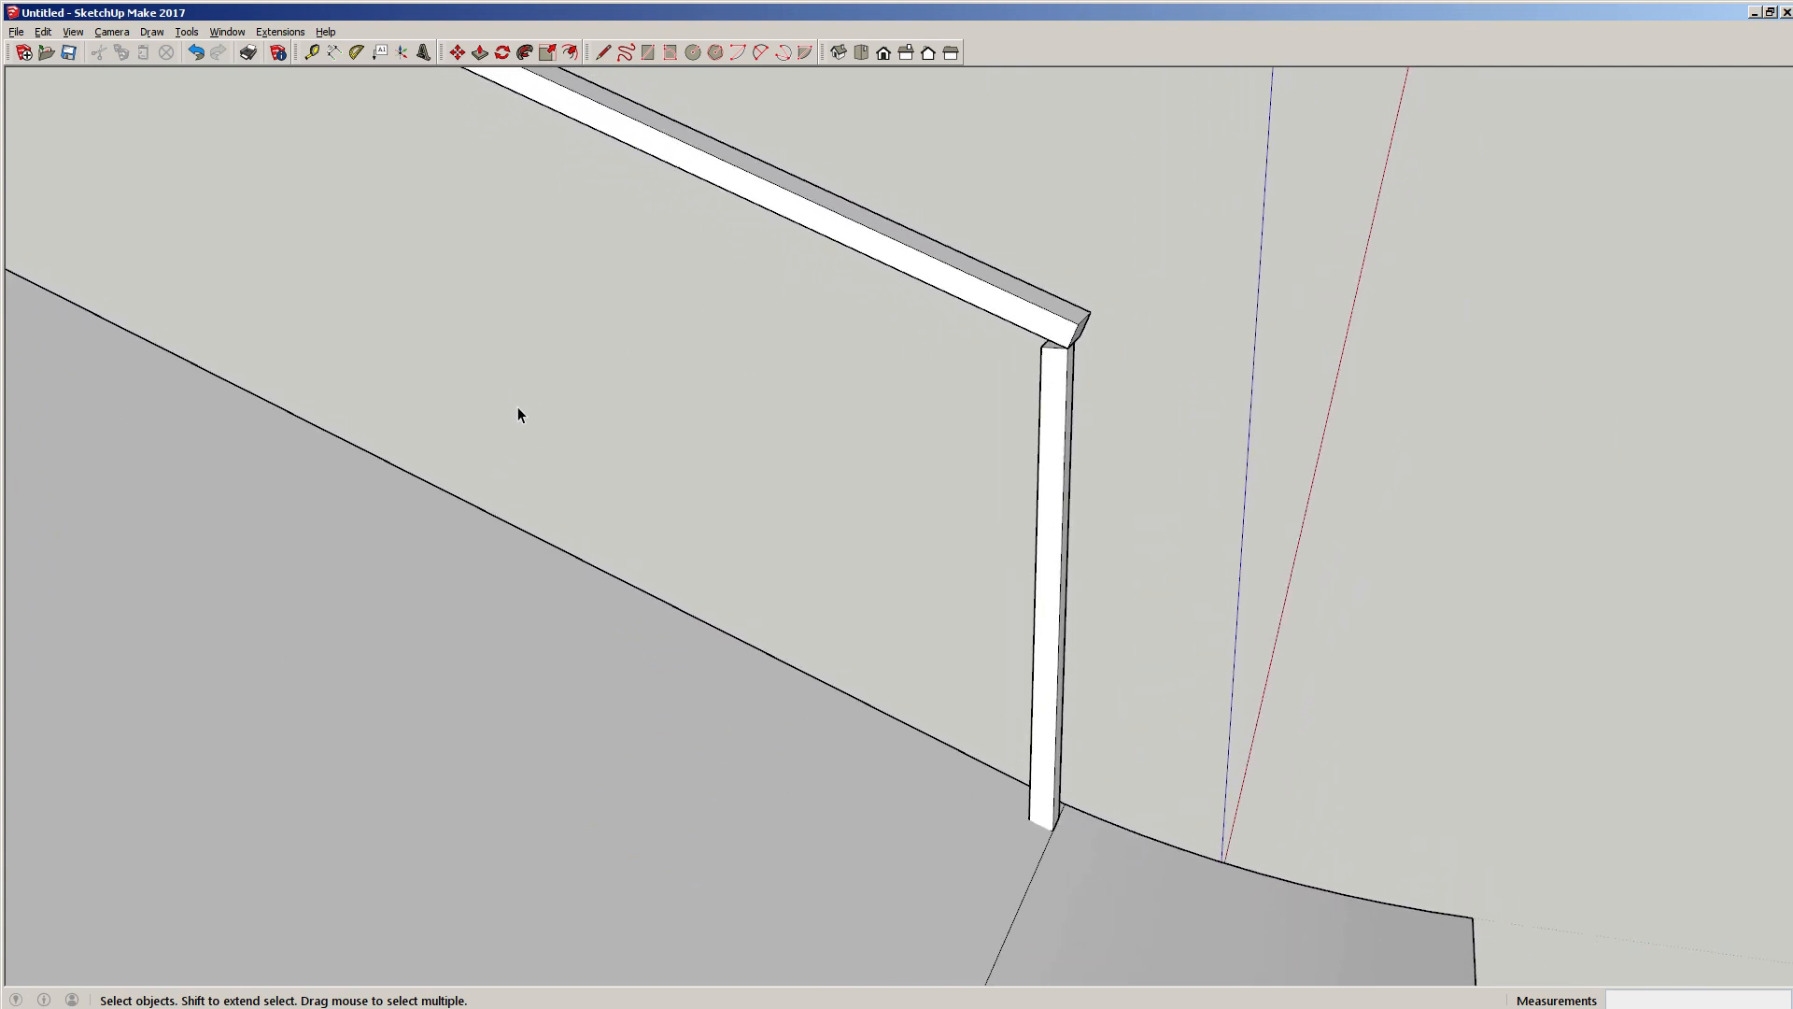
{"action": "scroll", "coordinate": [525, 411], "scroll_direction": "up", "scroll_amount": 3}
{"action": "scroll", "coordinate": [528, 425], "scroll_direction": "down", "scroll_amount": 3}
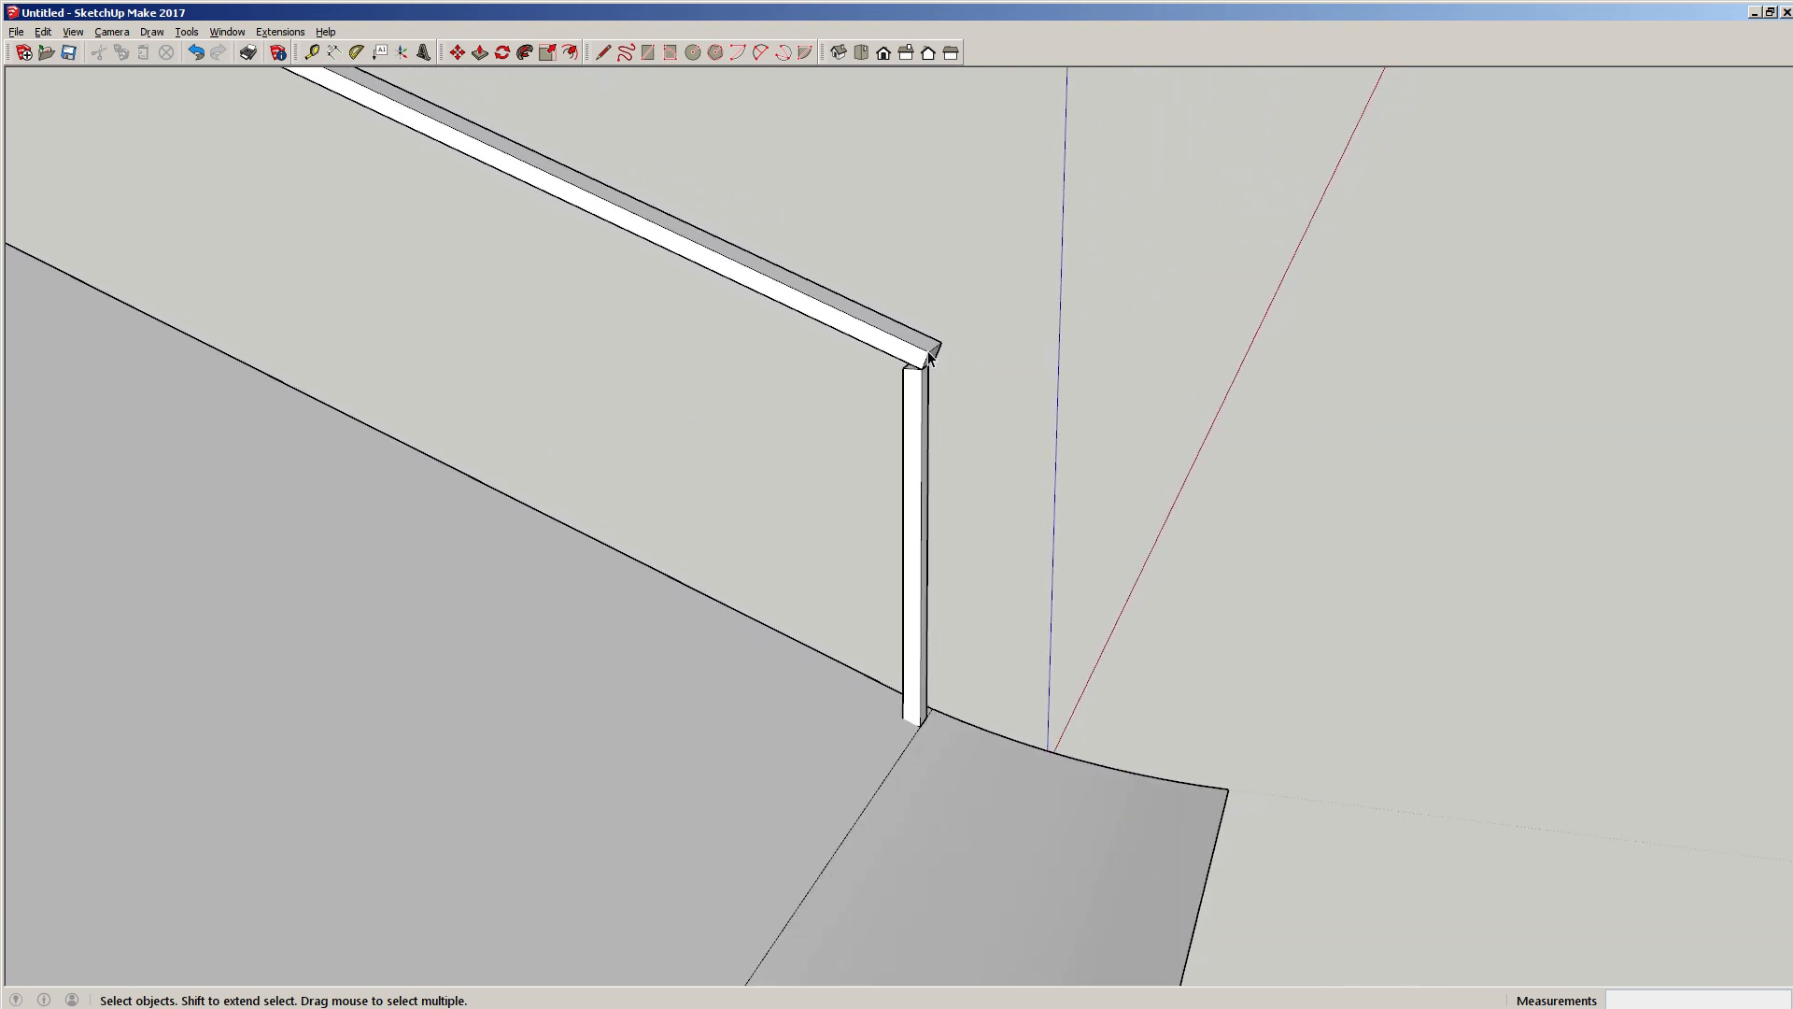
{"action": "scroll", "coordinate": [920, 357], "scroll_direction": "up", "scroll_amount": 5}
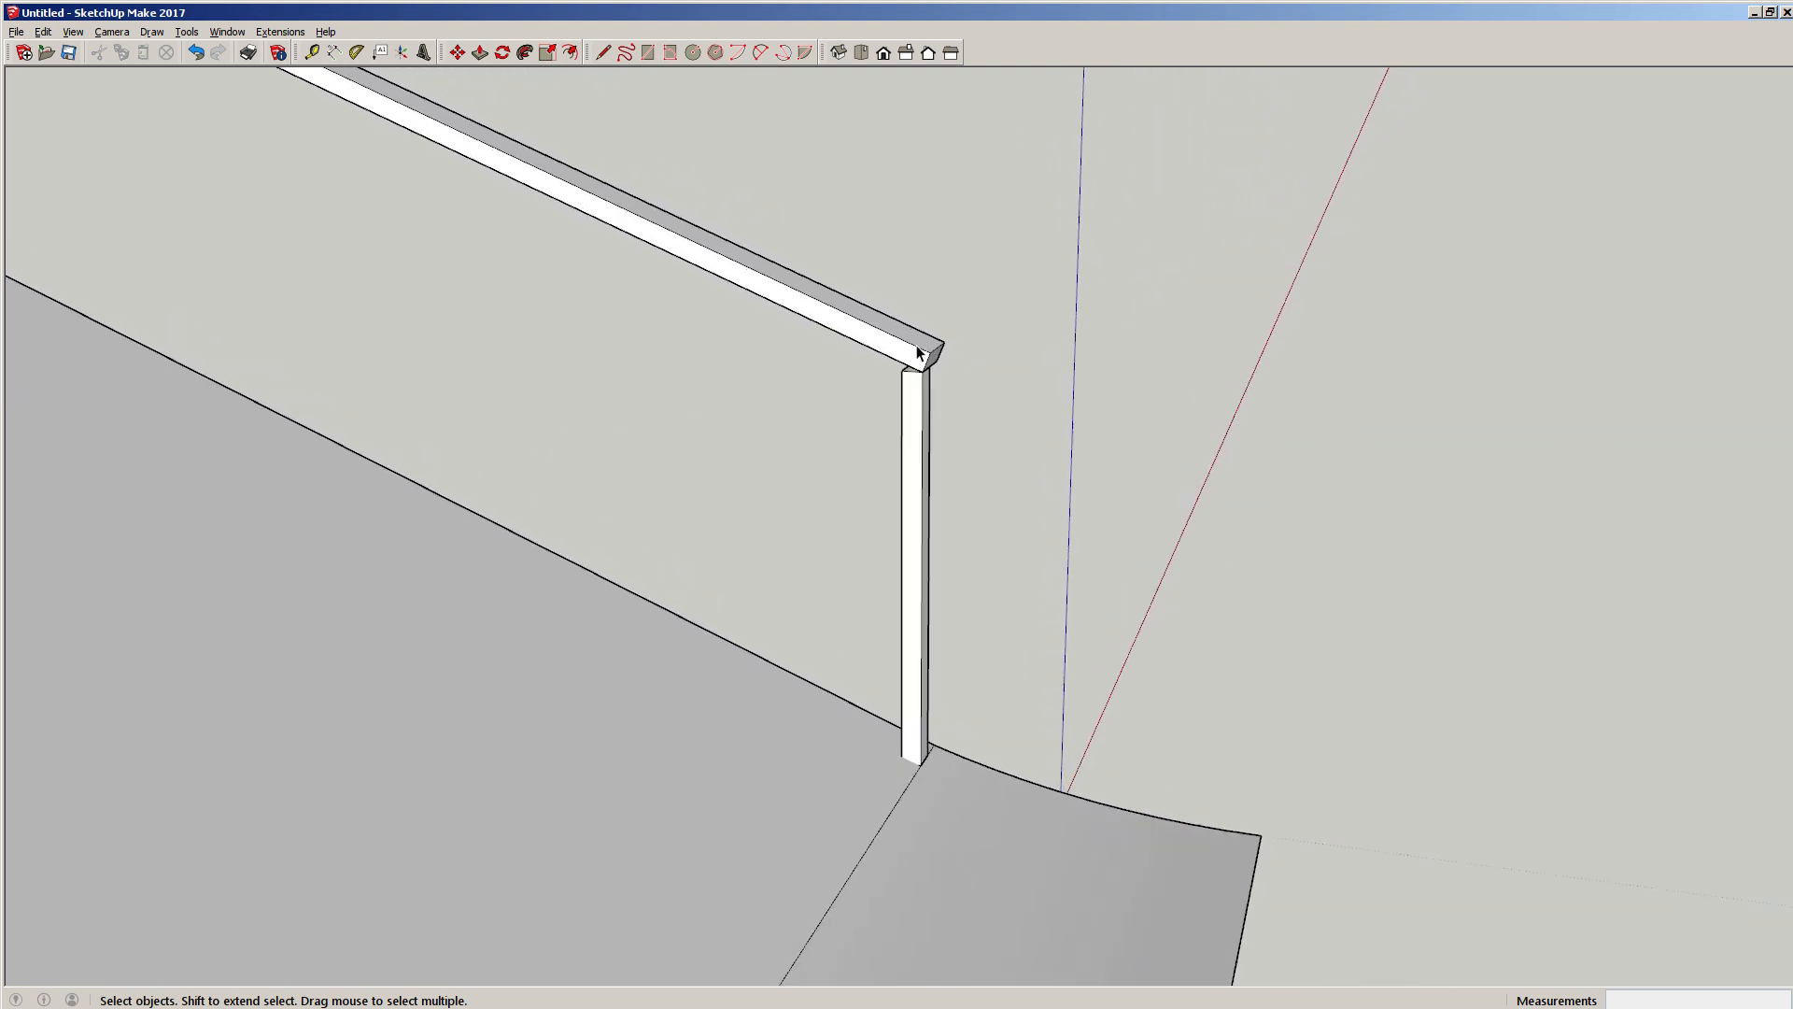
{"action": "scroll", "coordinate": [936, 390], "scroll_direction": "down", "scroll_amount": 5}
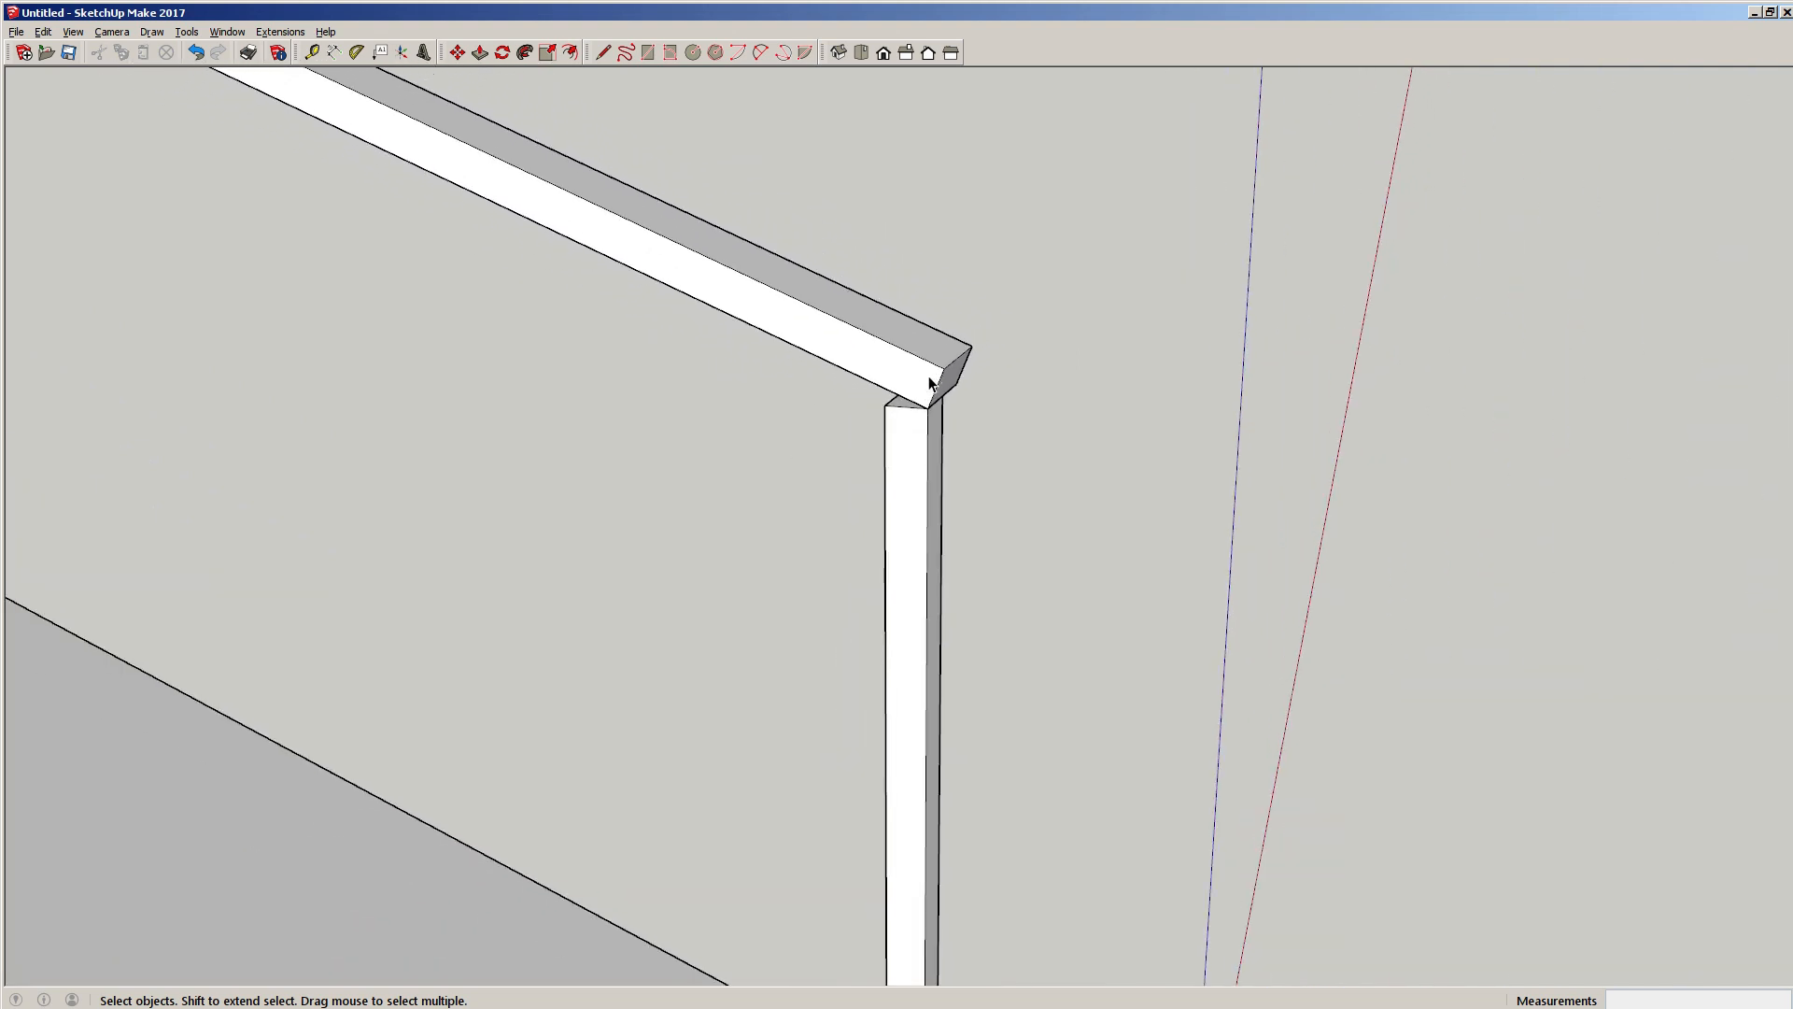
{"action": "scroll", "coordinate": [737, 911], "scroll_direction": "up", "scroll_amount": 4}
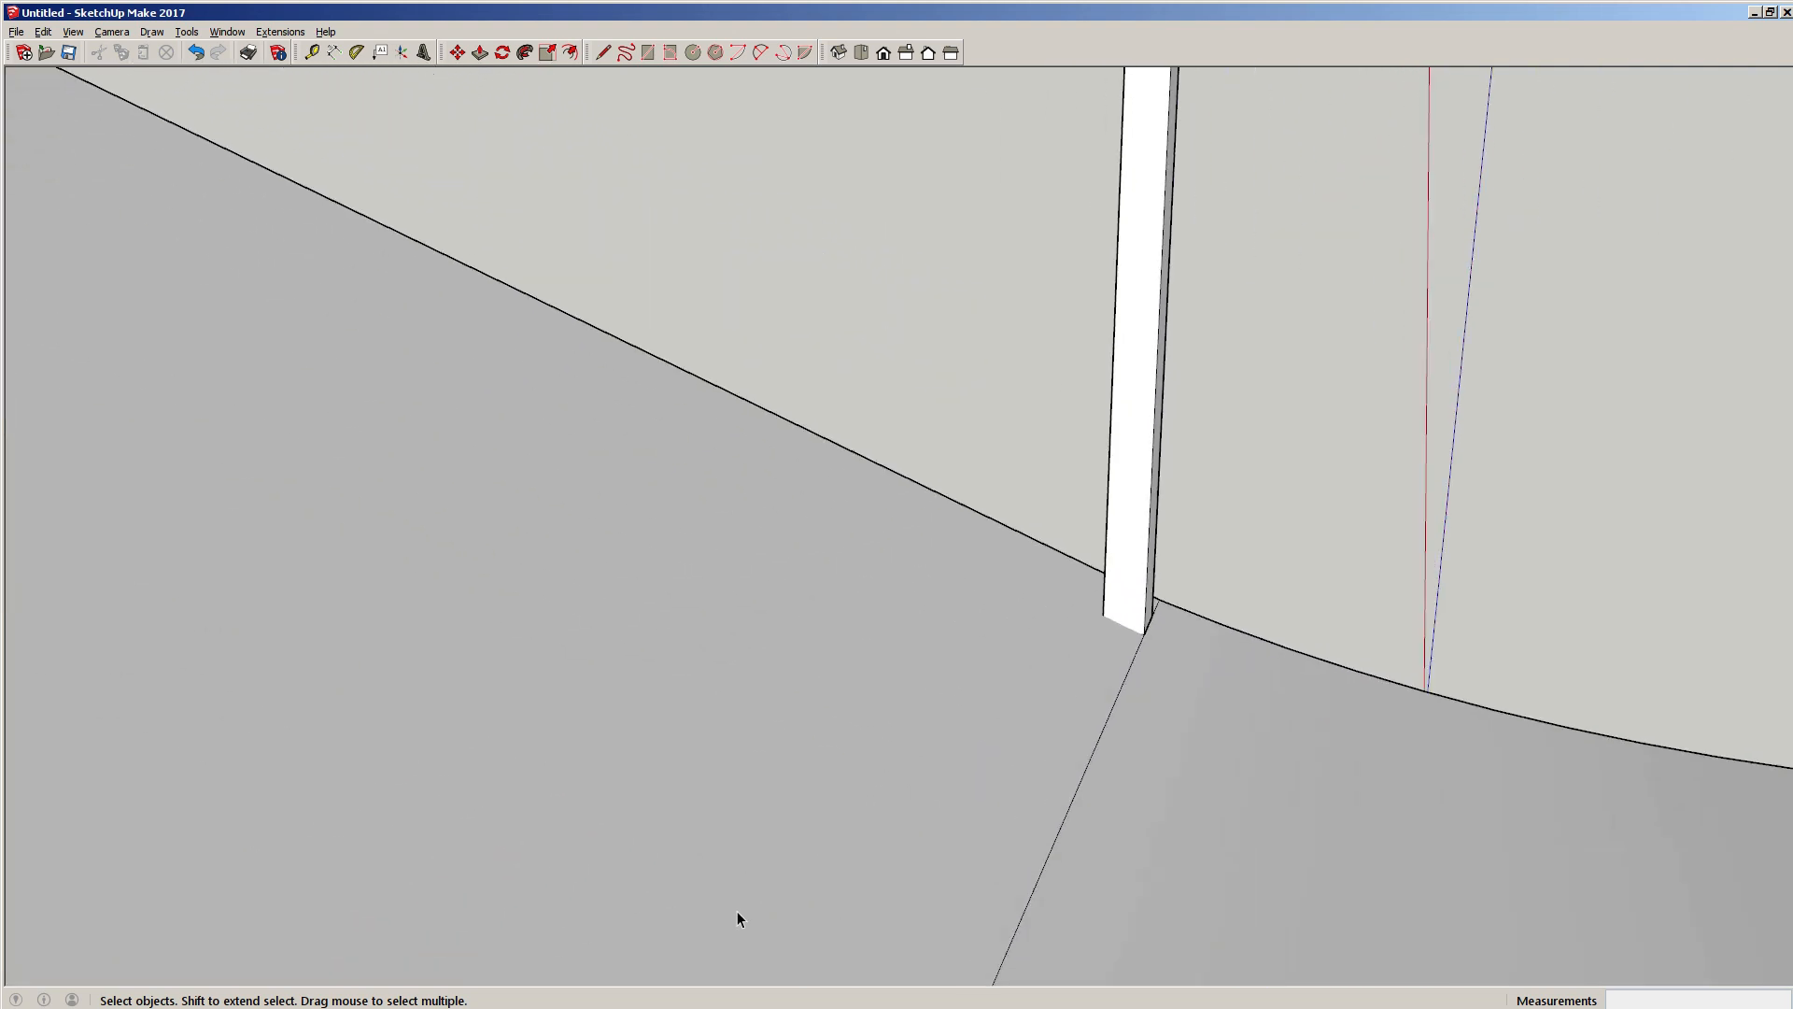
{"action": "scroll", "coordinate": [743, 840], "scroll_direction": "down", "scroll_amount": 4}
{"action": "scroll", "coordinate": [770, 832], "scroll_direction": "down", "scroll_amount": 1}
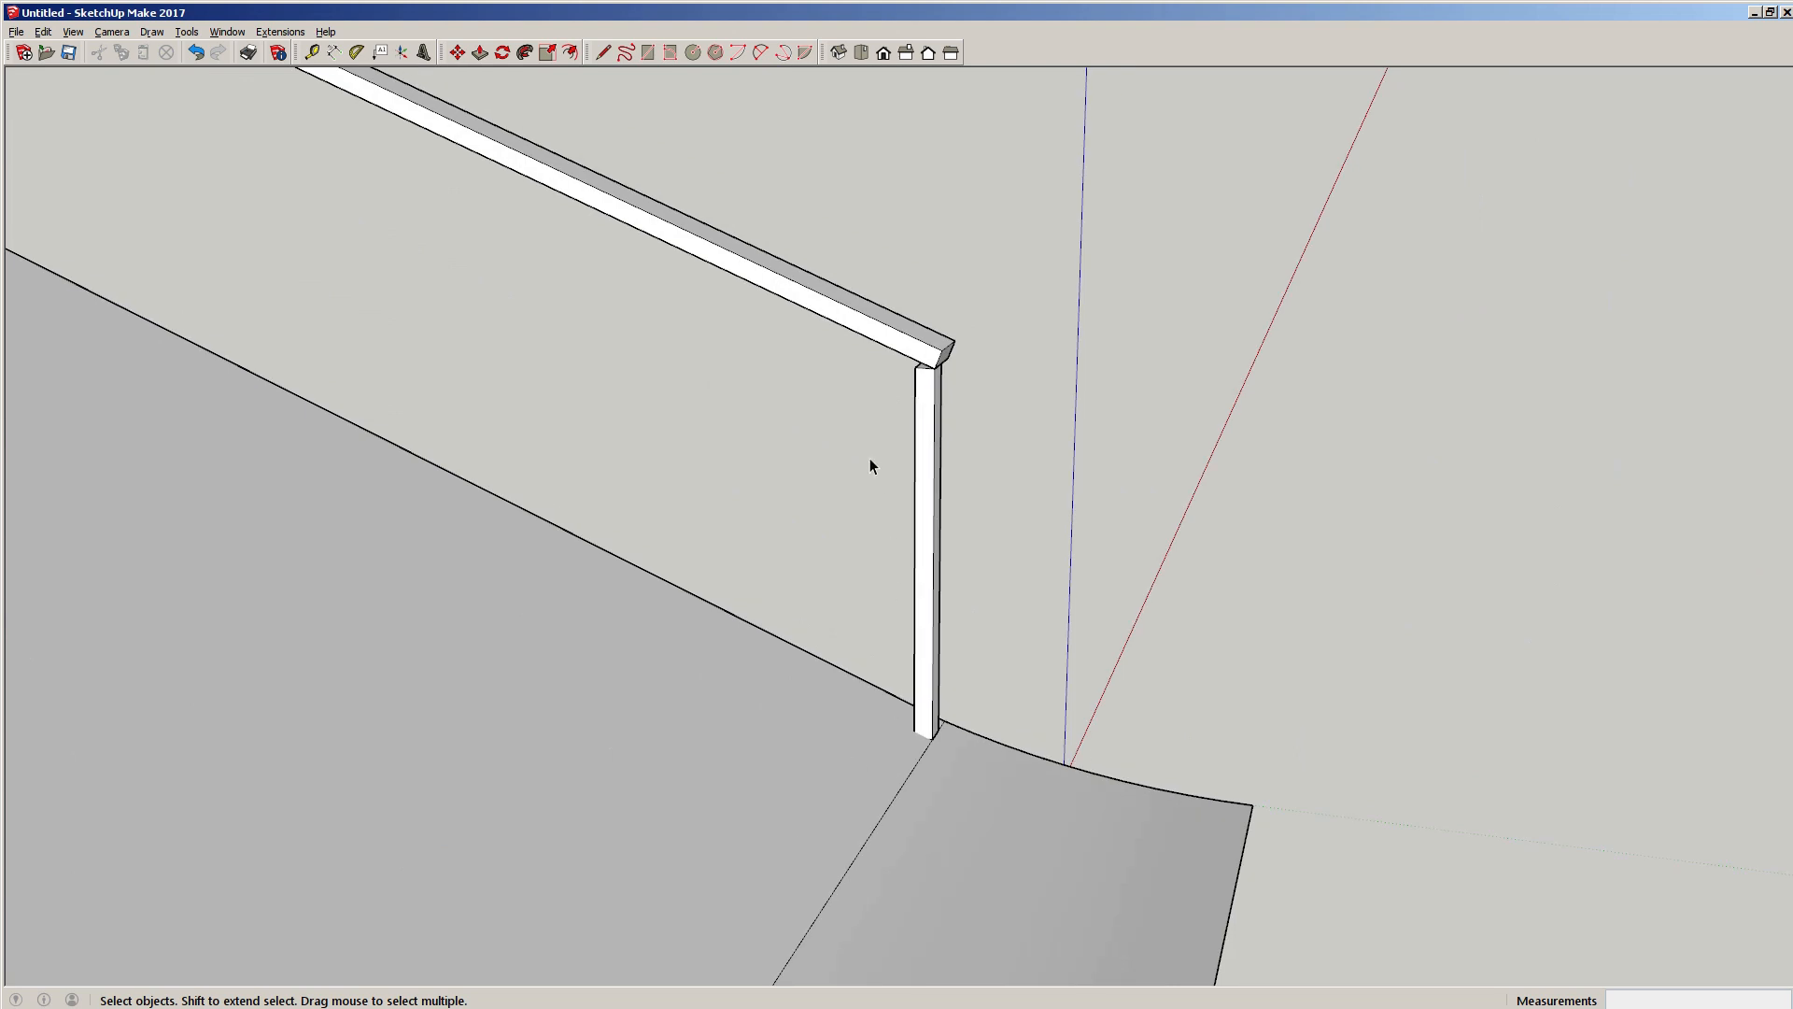
{"action": "scroll", "coordinate": [943, 355], "scroll_direction": "up", "scroll_amount": 4}
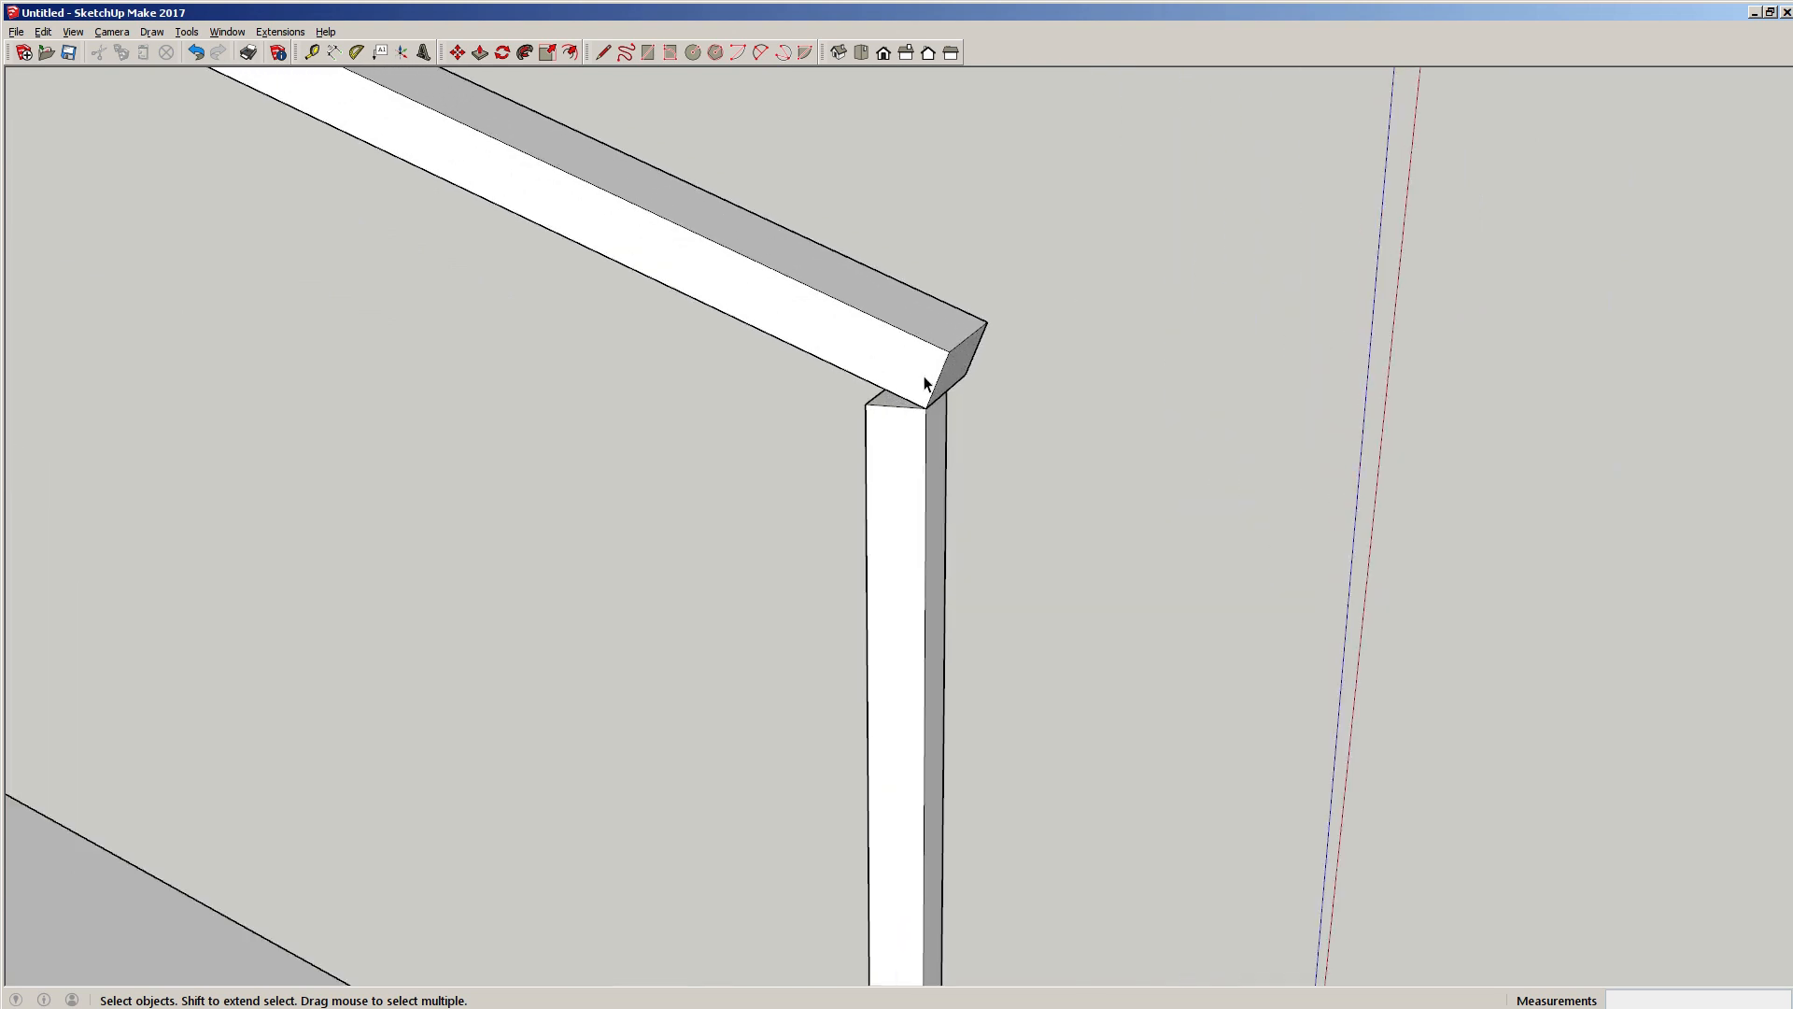
{"action": "middle_click_drag", "start_coordinate": [933, 377], "coordinate": [309, 351]}
{"action": "scroll", "coordinate": [950, 449], "scroll_direction": "down", "scroll_amount": 4}
{"action": "middle_click_drag", "start_coordinate": [937, 449], "coordinate": [968, 794]}
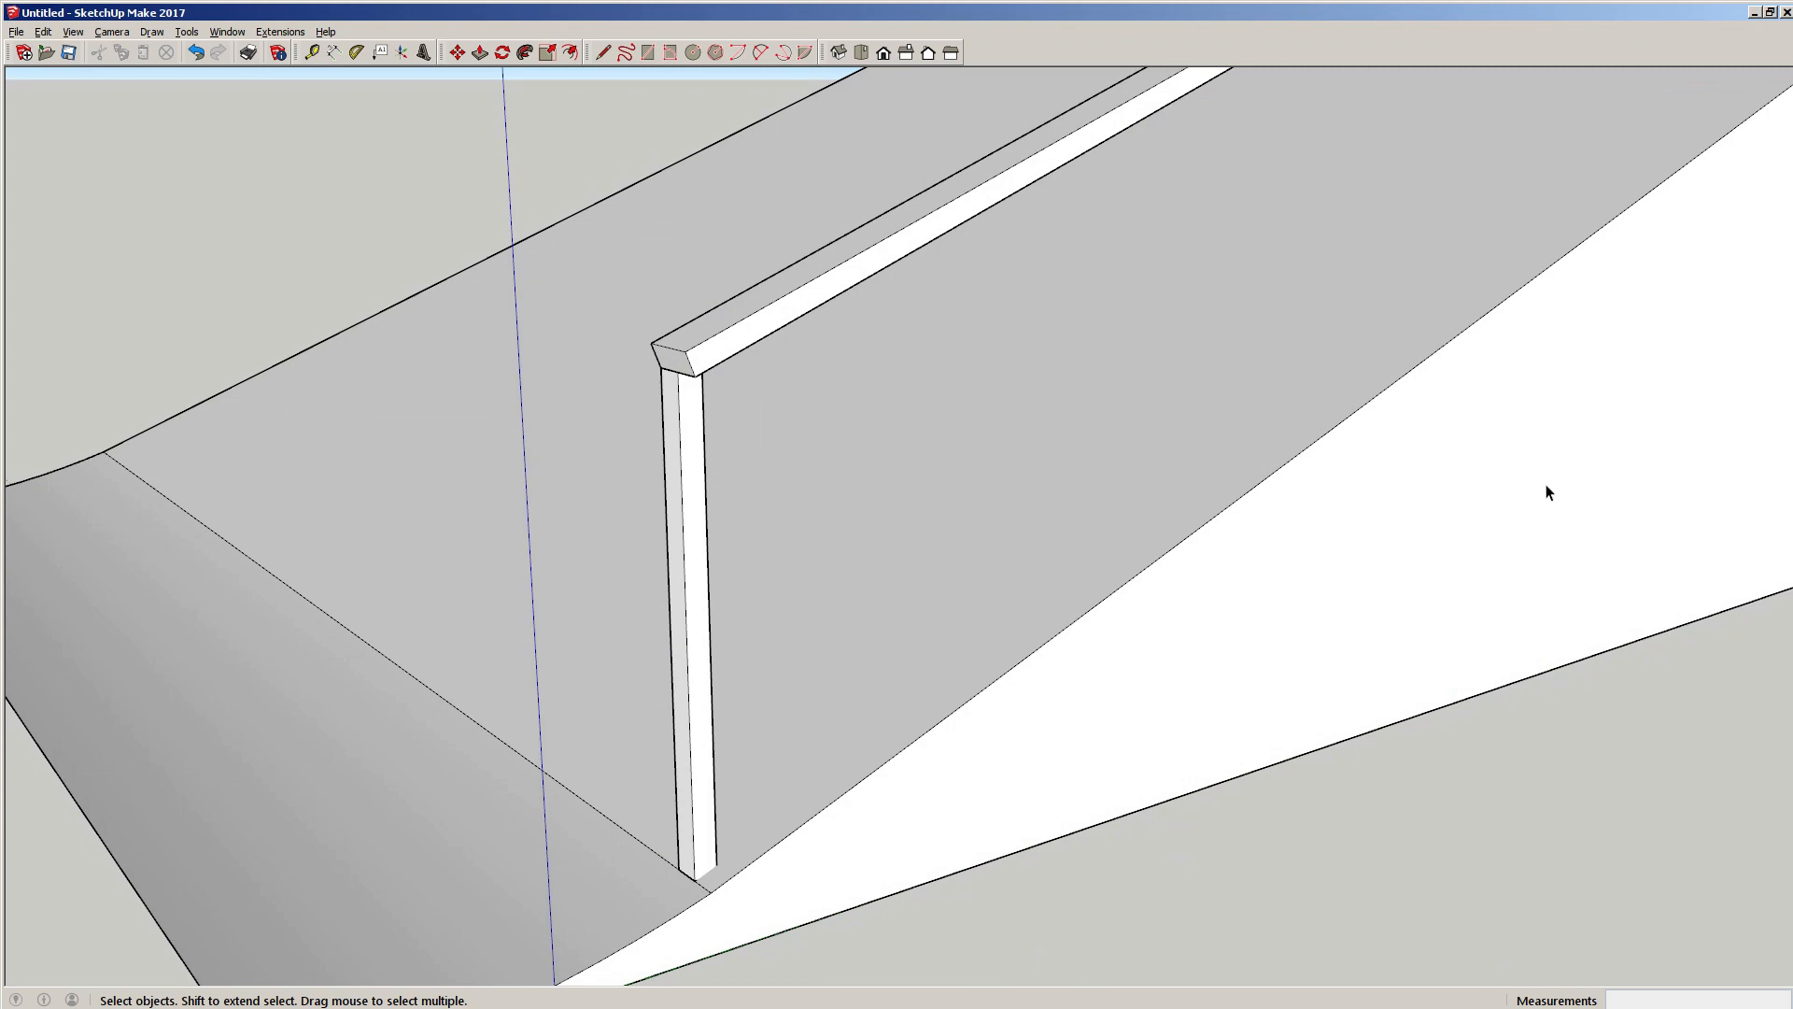
{"action": "middle_click_drag", "start_coordinate": [1575, 497], "coordinate": [779, 696]}
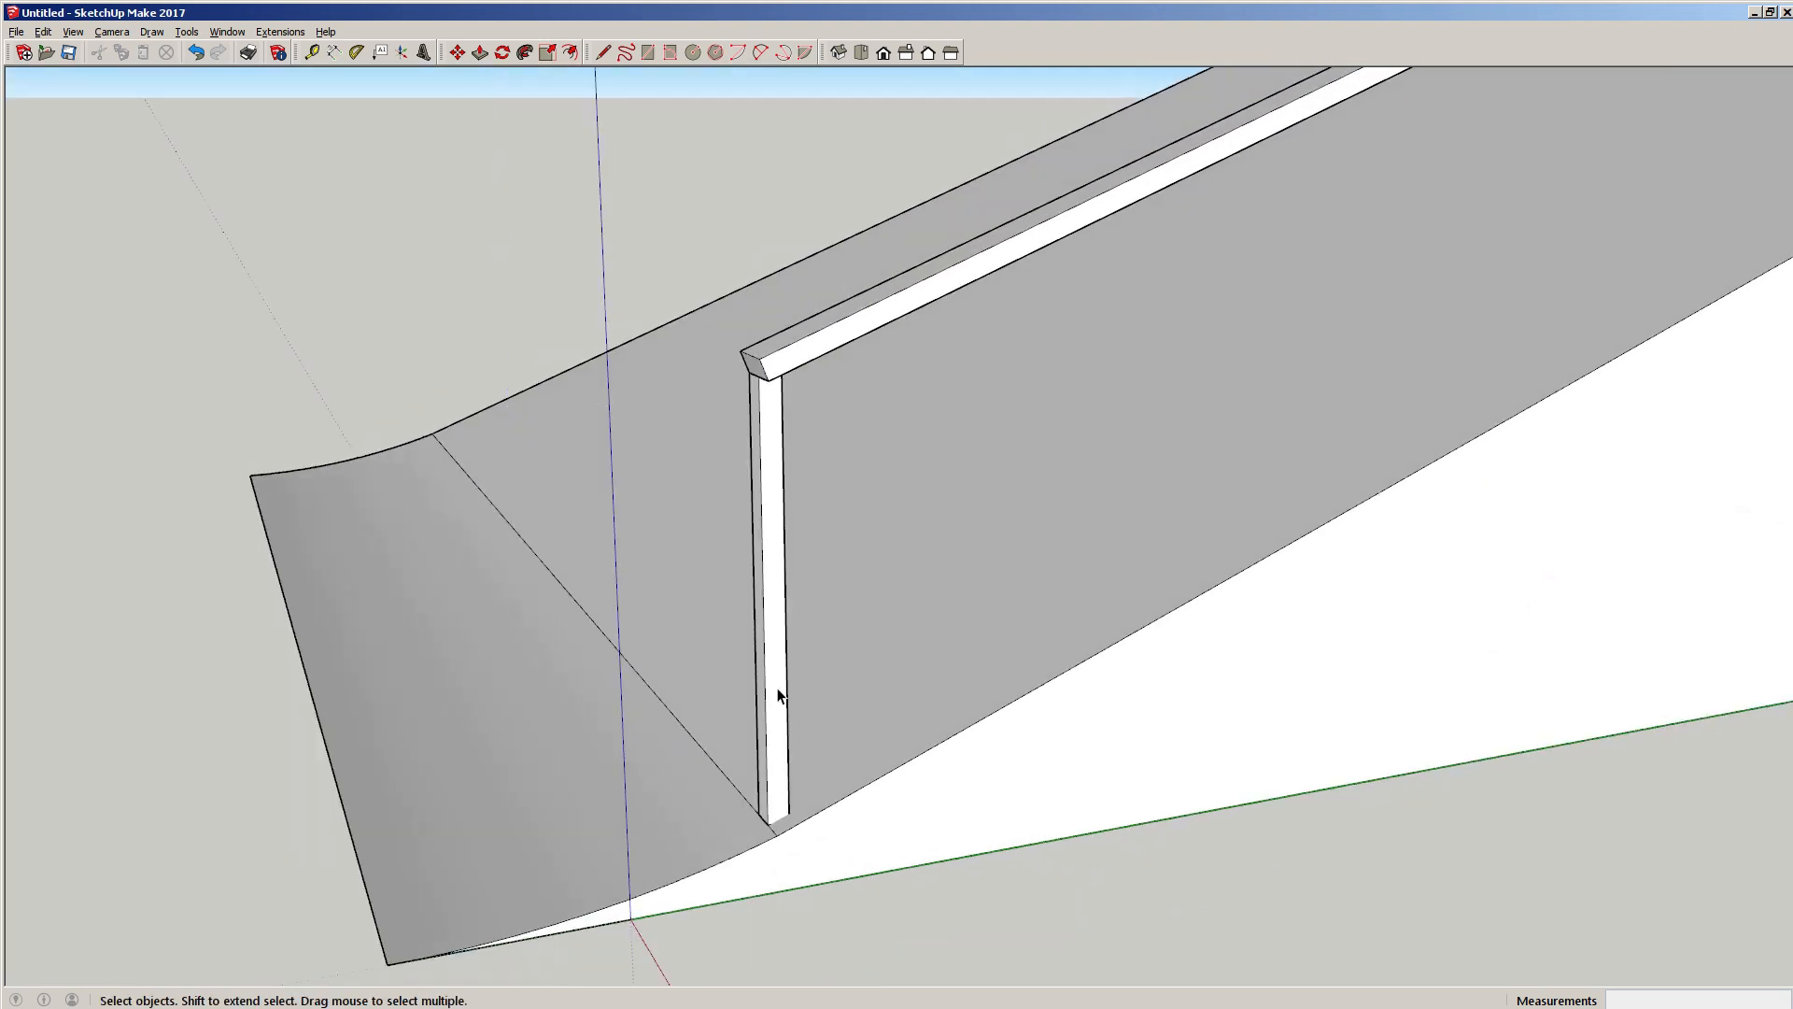
{"action": "middle_click_drag", "start_coordinate": [376, 663], "coordinate": [758, 465]}
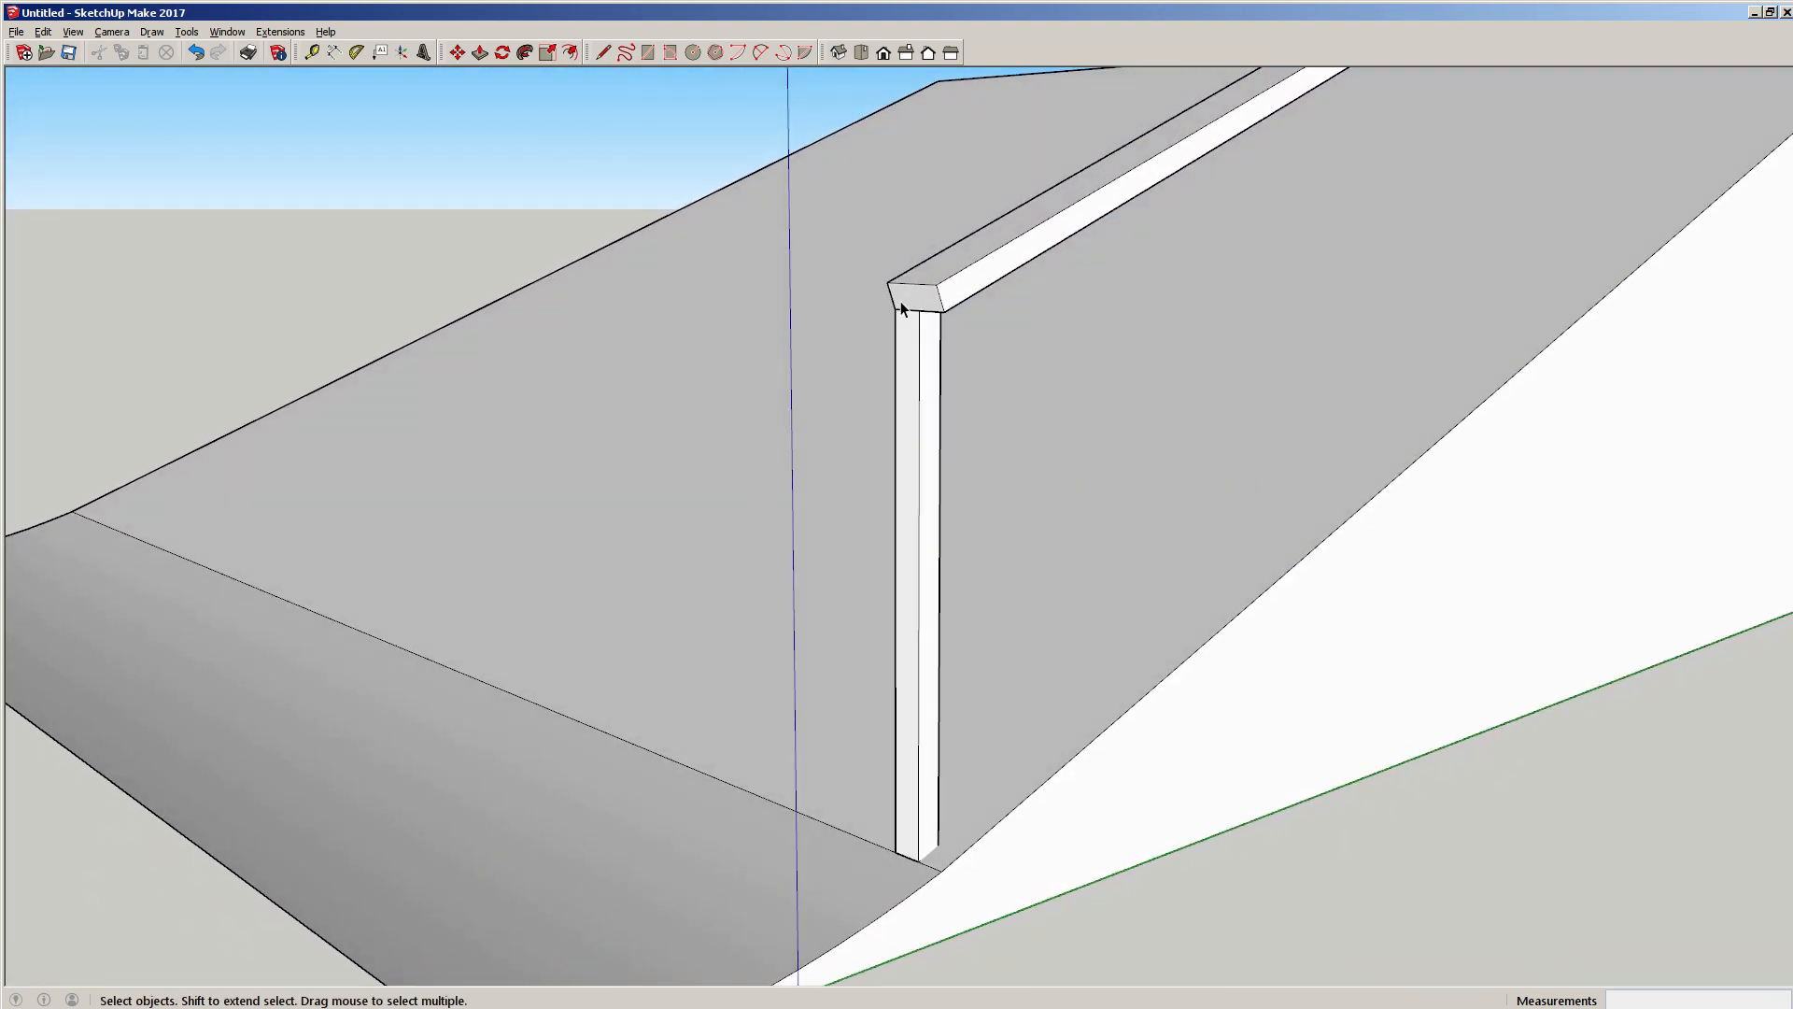
{"action": "middle_click_drag", "start_coordinate": [901, 308], "coordinate": [845, 126]}
{"action": "scroll", "coordinate": [972, 565], "scroll_direction": "down", "scroll_amount": 2}
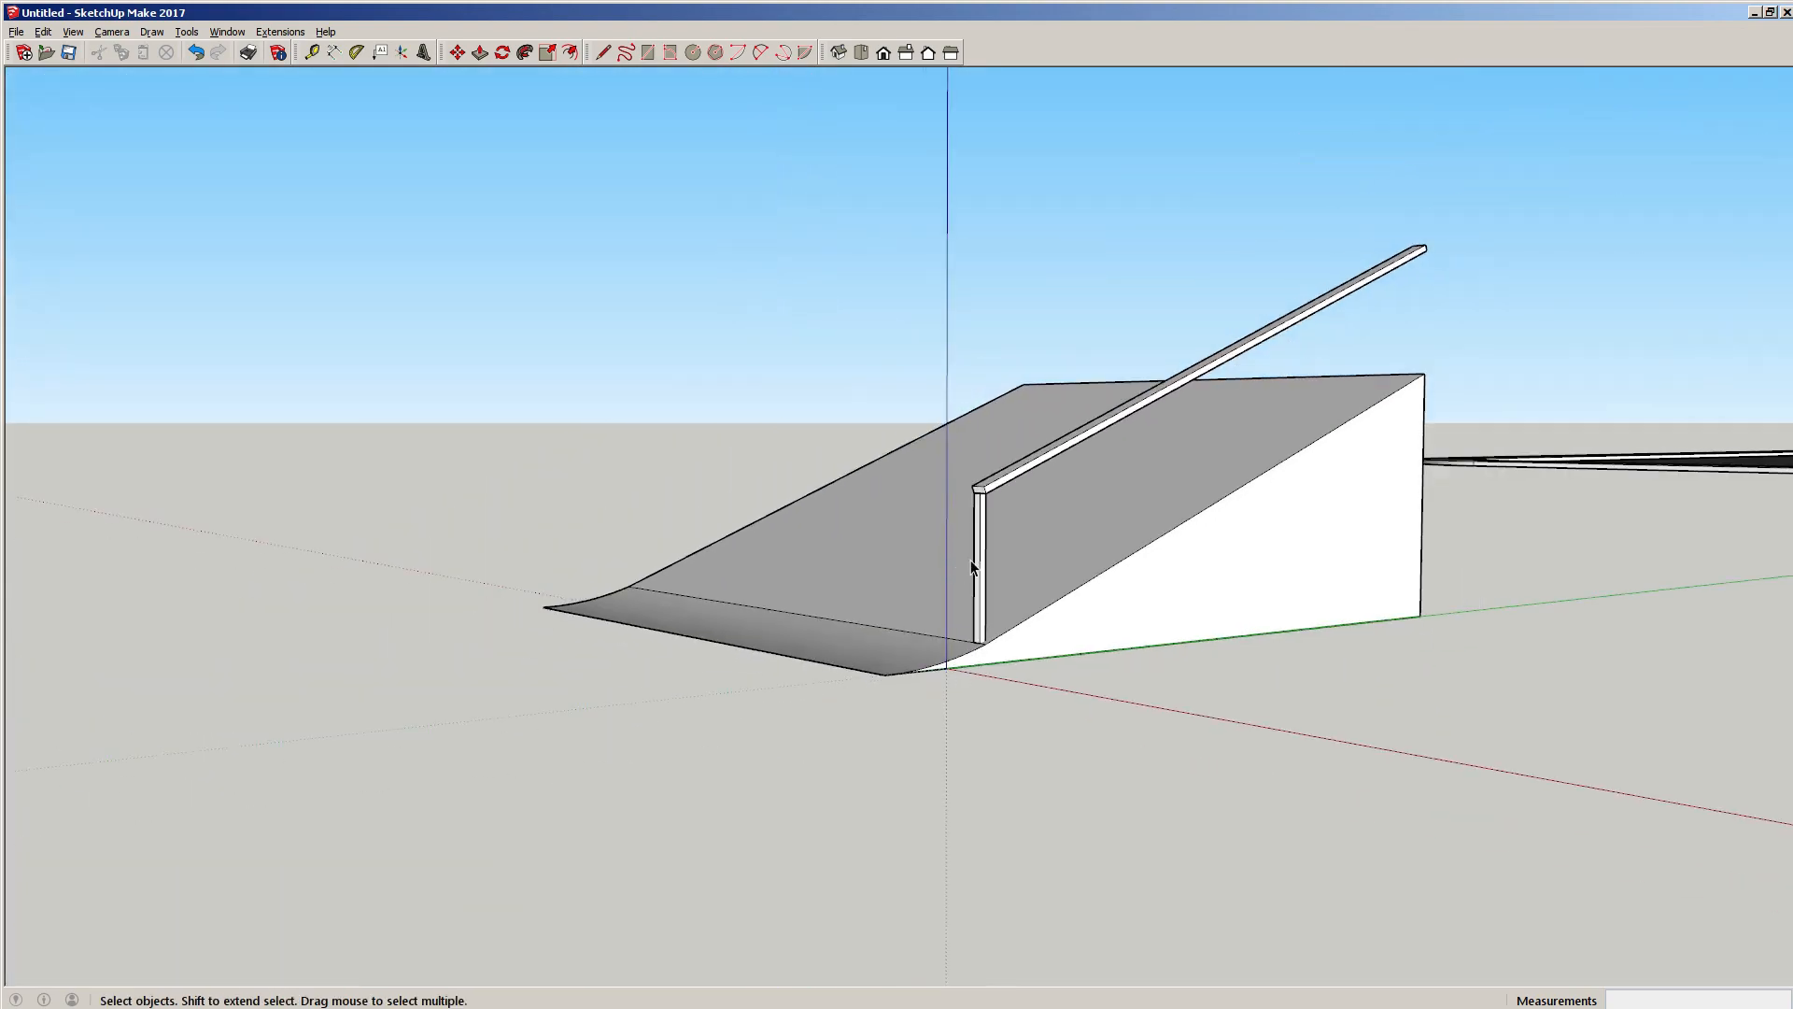
{"action": "scroll", "coordinate": [1016, 564], "scroll_direction": "down", "scroll_amount": 1}
{"action": "scroll", "coordinate": [988, 564], "scroll_direction": "up", "scroll_amount": 5}
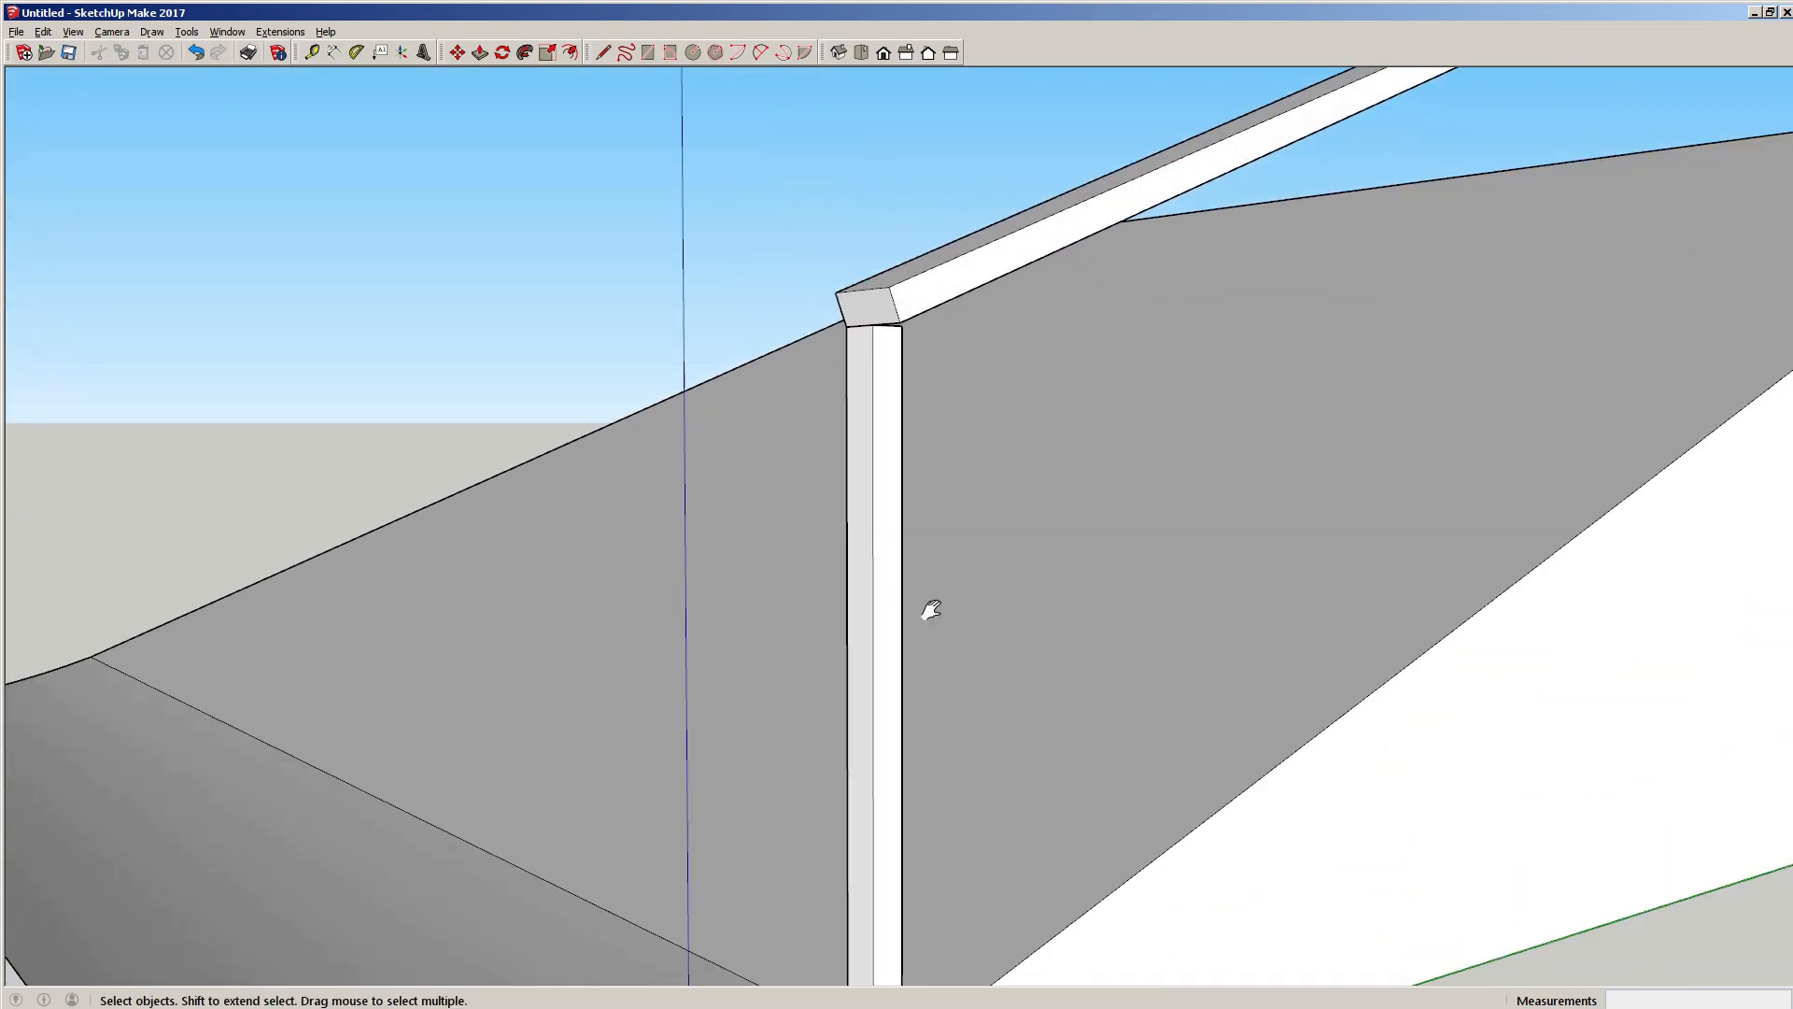
Try to Push/Pull the post's top face up to the underside of the sloped rail.
{"action": "middle_click_drag", "start_coordinate": [932, 610], "coordinate": [985, 492], "text": "shift"}
{"action": "middle_click_drag", "start_coordinate": [967, 350], "coordinate": [929, 441]}
{"action": "middle_click_drag", "start_coordinate": [915, 336], "coordinate": [491, 411]}
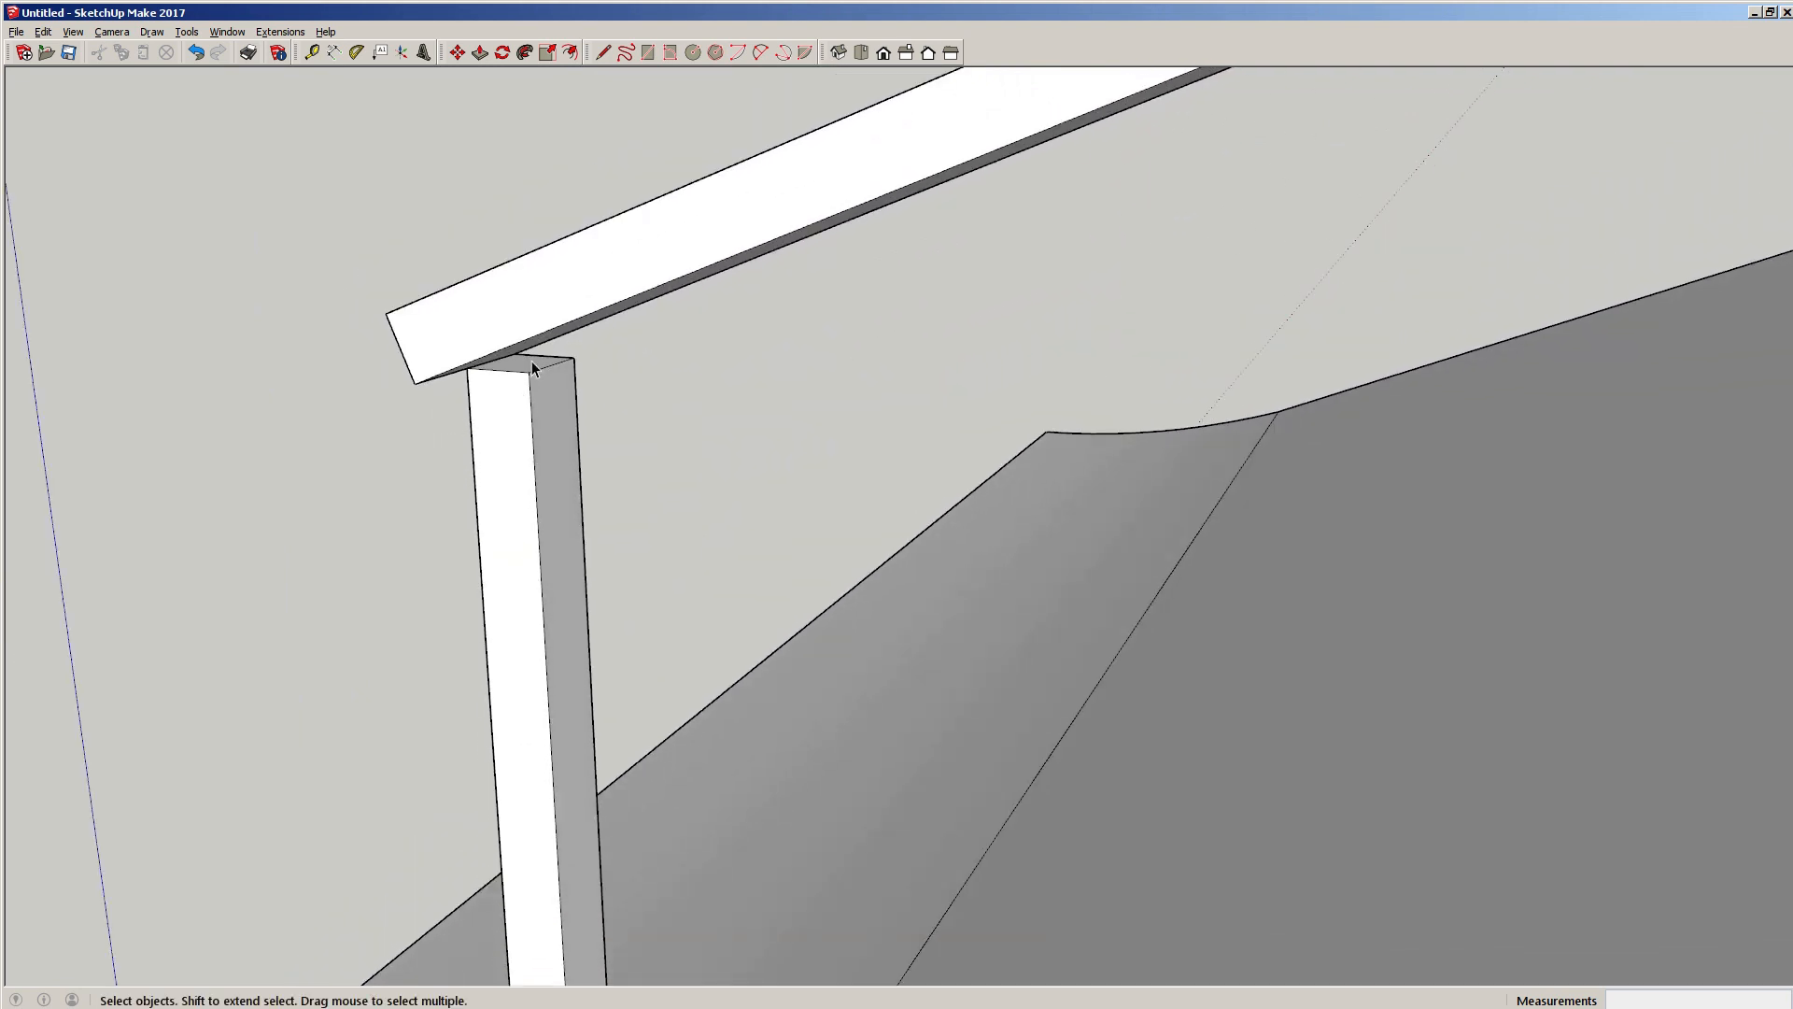
{"action": "key", "text": "p"}
{"action": "left_click", "coordinate": [520, 367]}
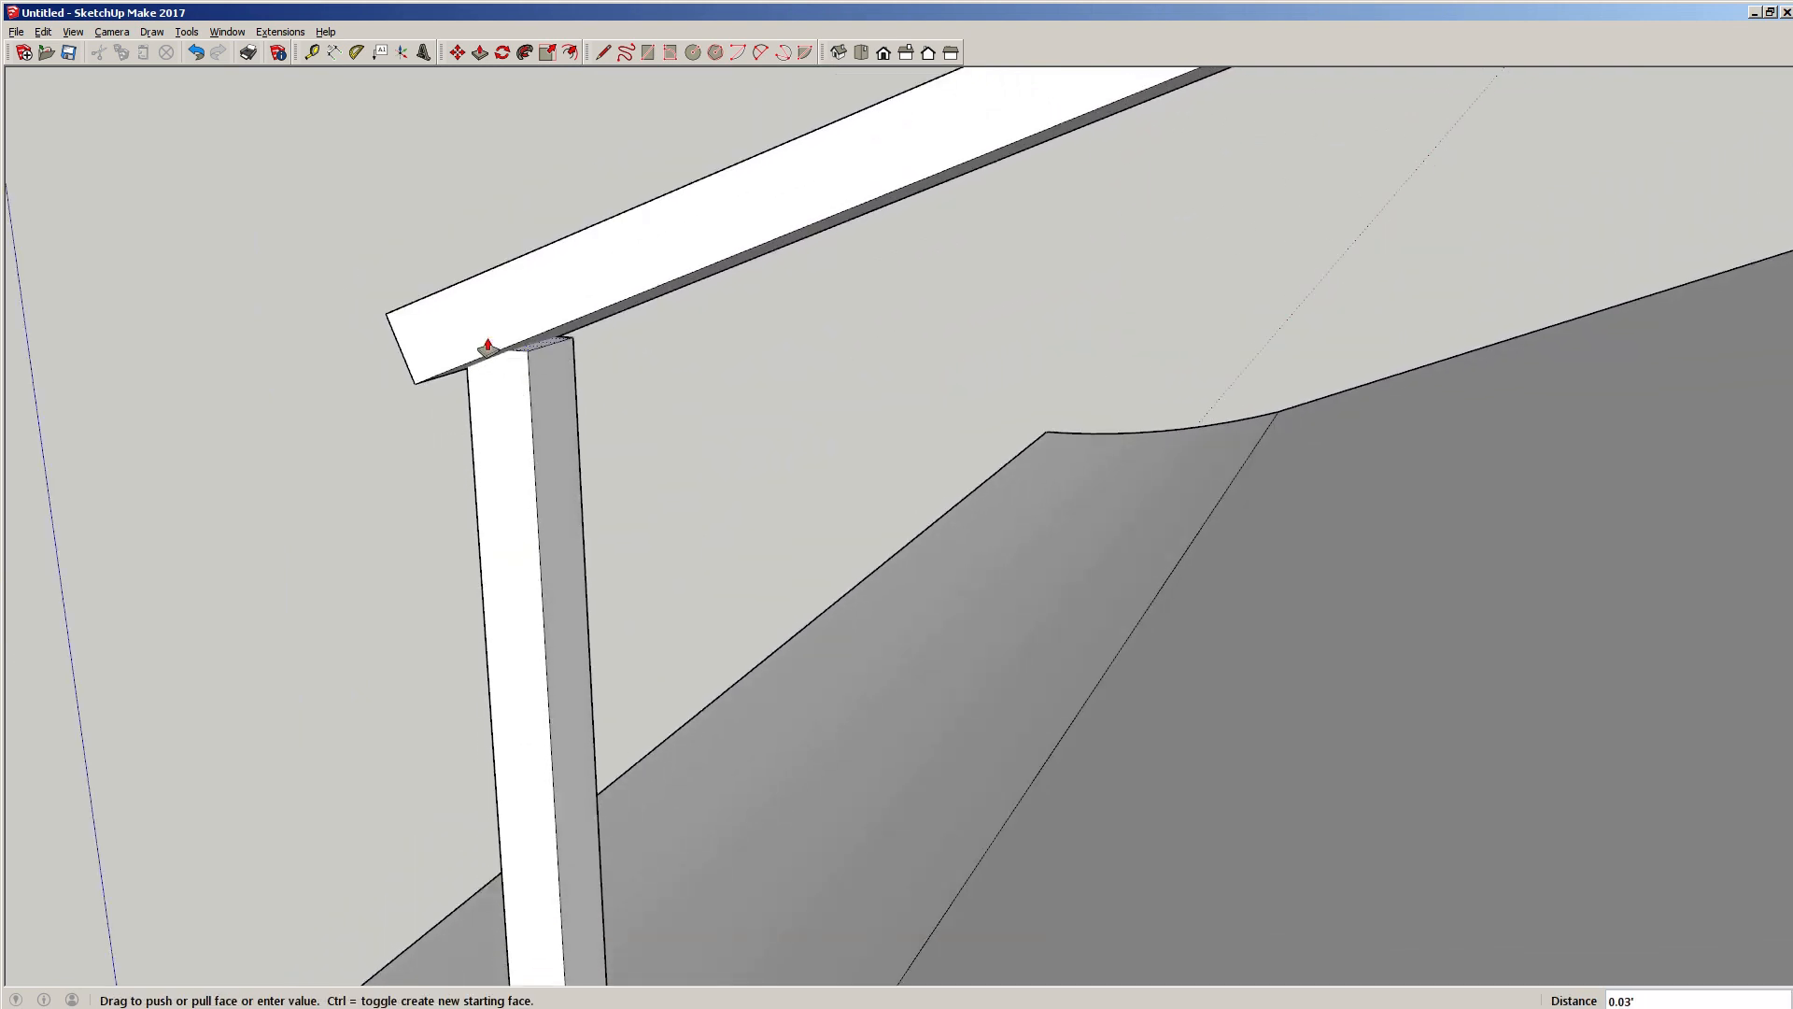
{"action": "left_click", "coordinate": [485, 344]}
{"action": "key", "text": "space"}
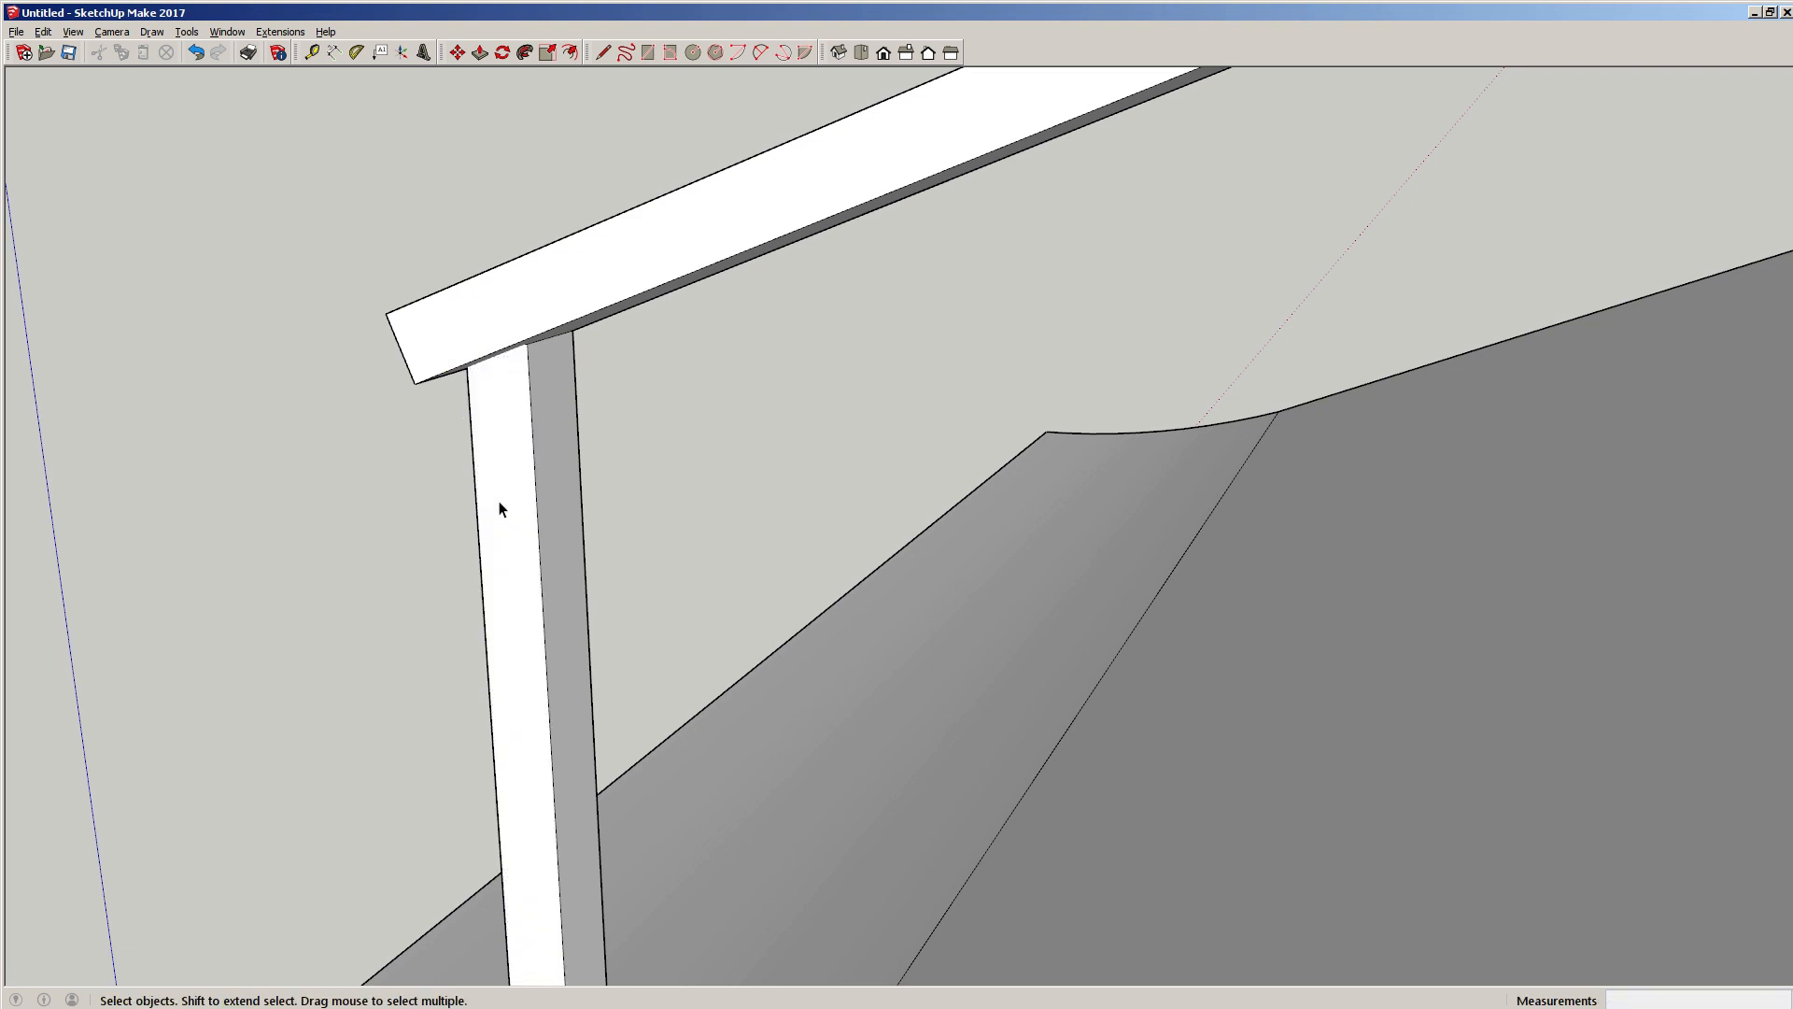
Select the top face of the post beneath the rail's lower end.
{"action": "scroll", "coordinate": [508, 366], "scroll_direction": "up", "scroll_amount": 3}
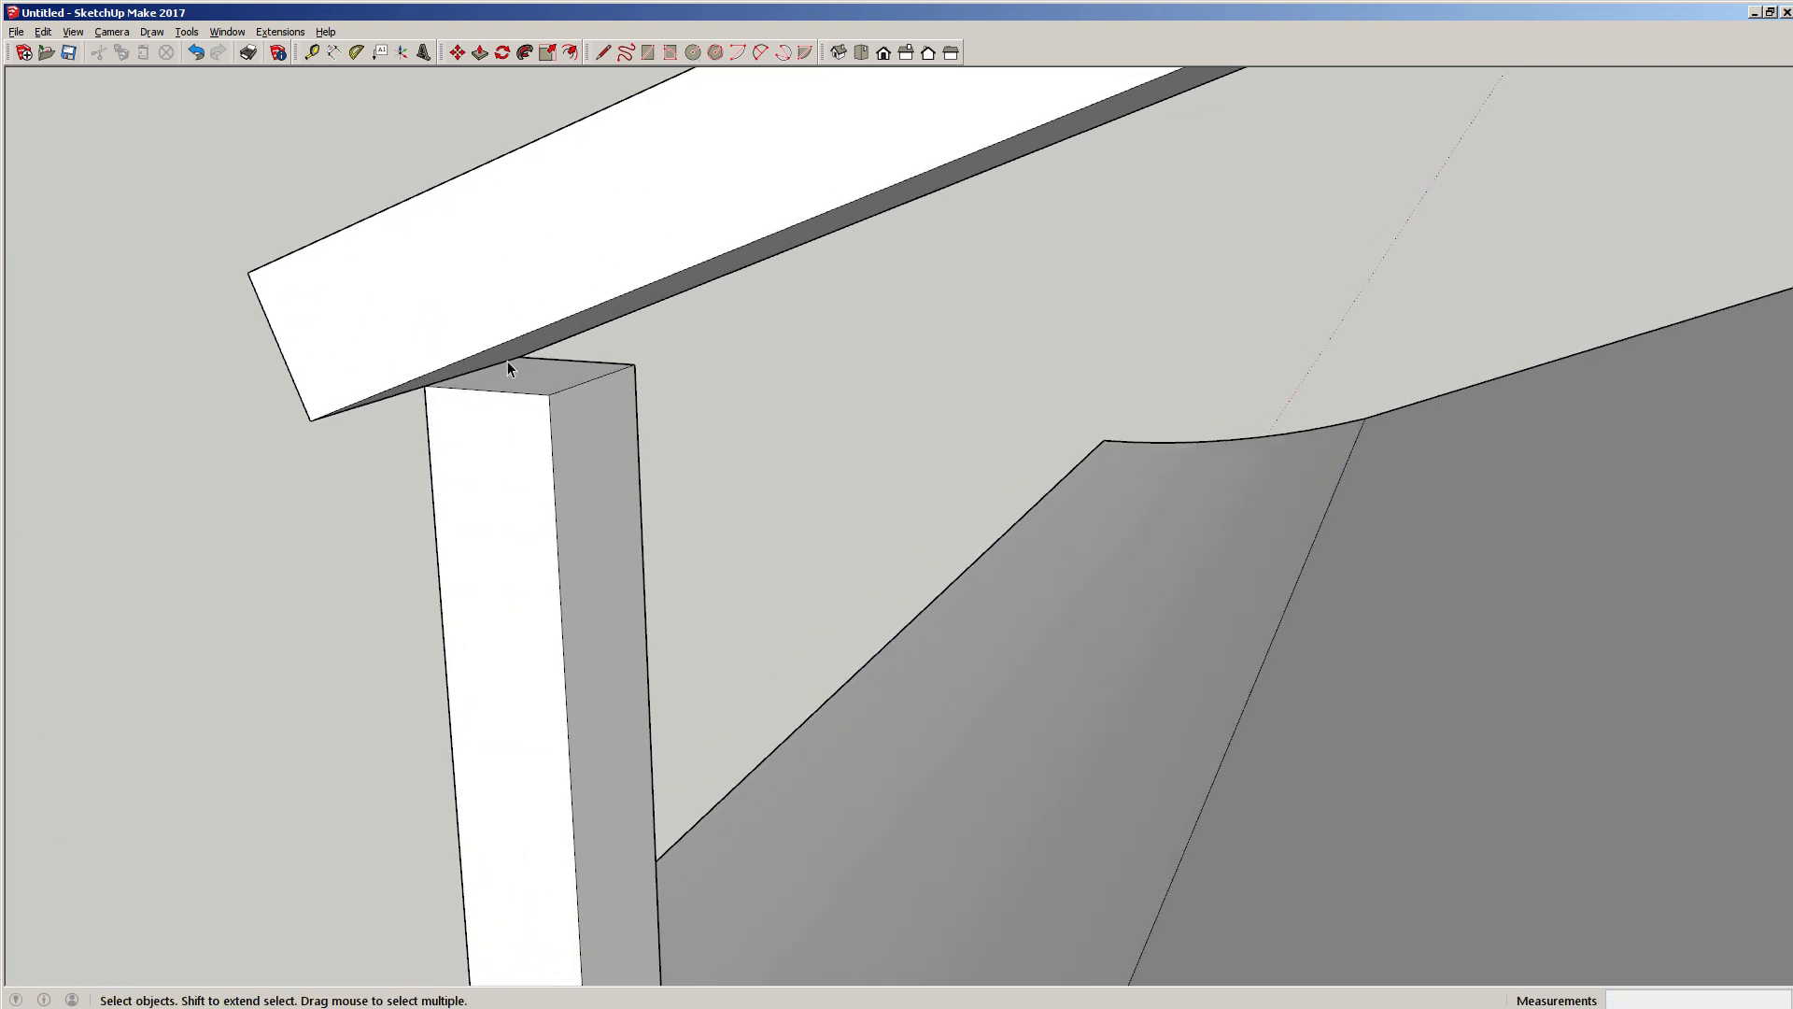
{"action": "left_click", "coordinate": [518, 379]}
{"action": "middle_click_drag", "start_coordinate": [592, 449], "coordinate": [742, 467]}
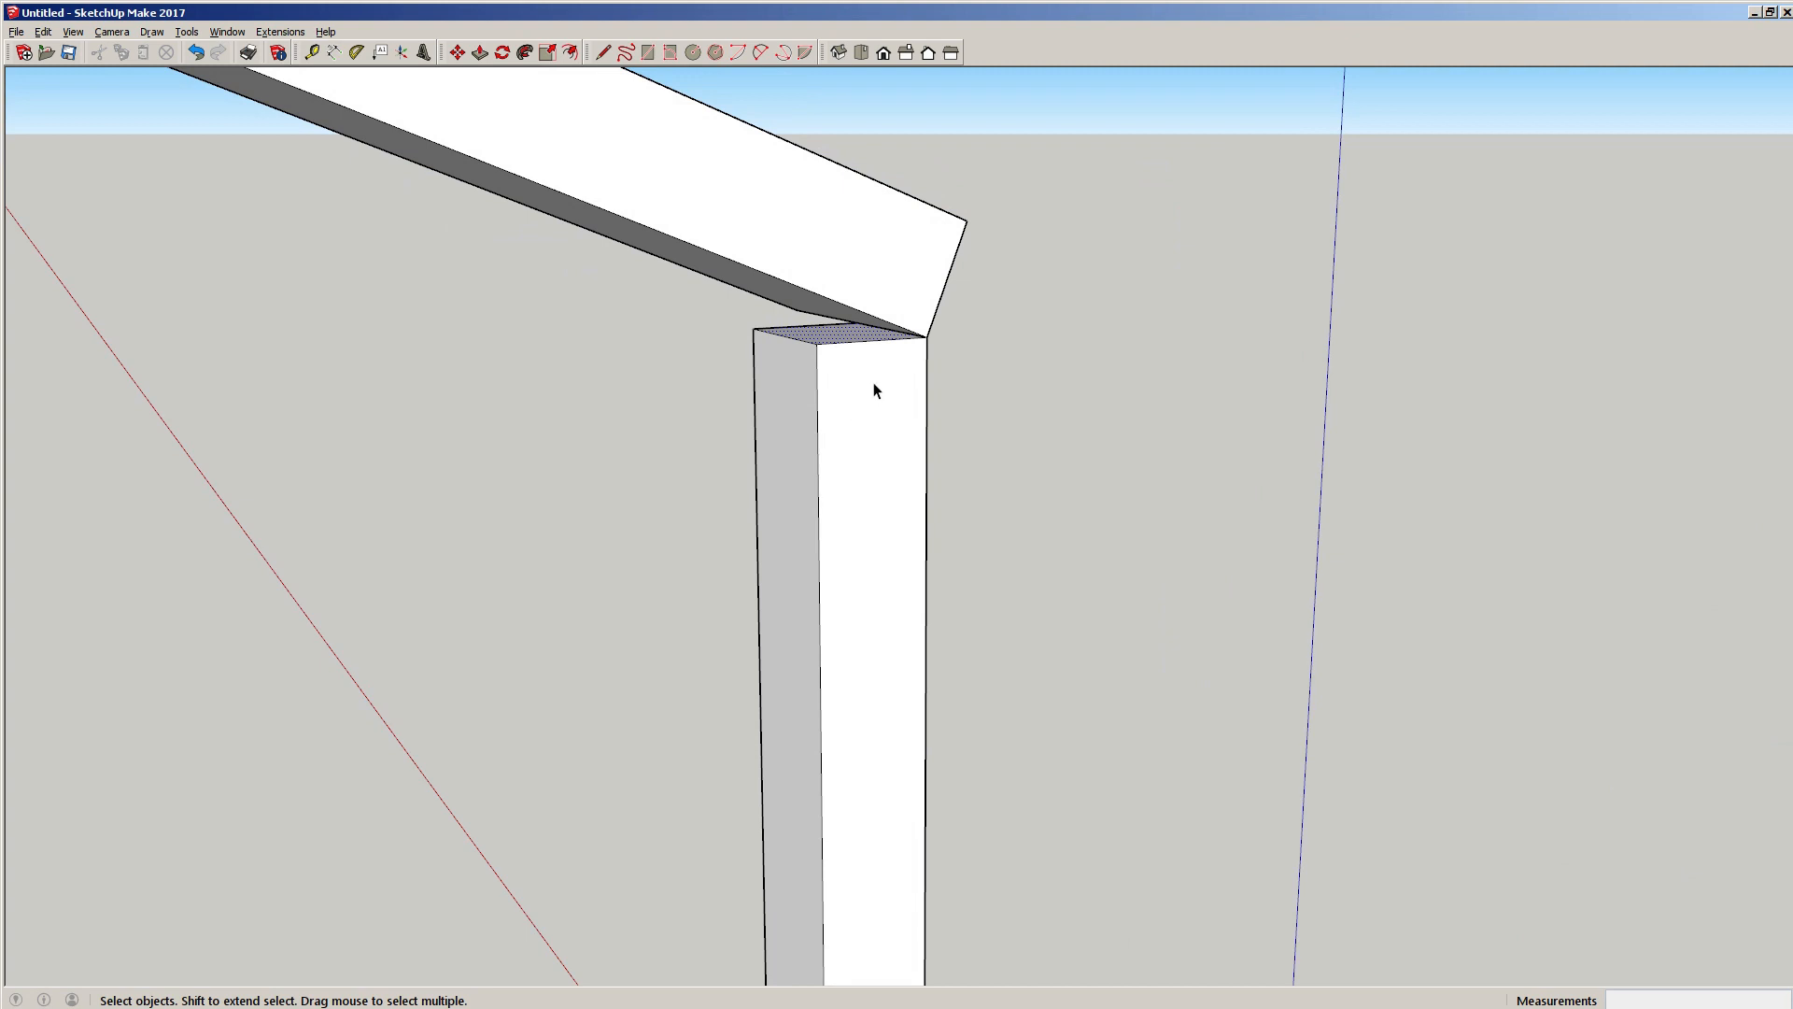
Try to rotate the post's selected top face in the horizontal plane about its corner touching the rail.
{"action": "key", "text": "q"}
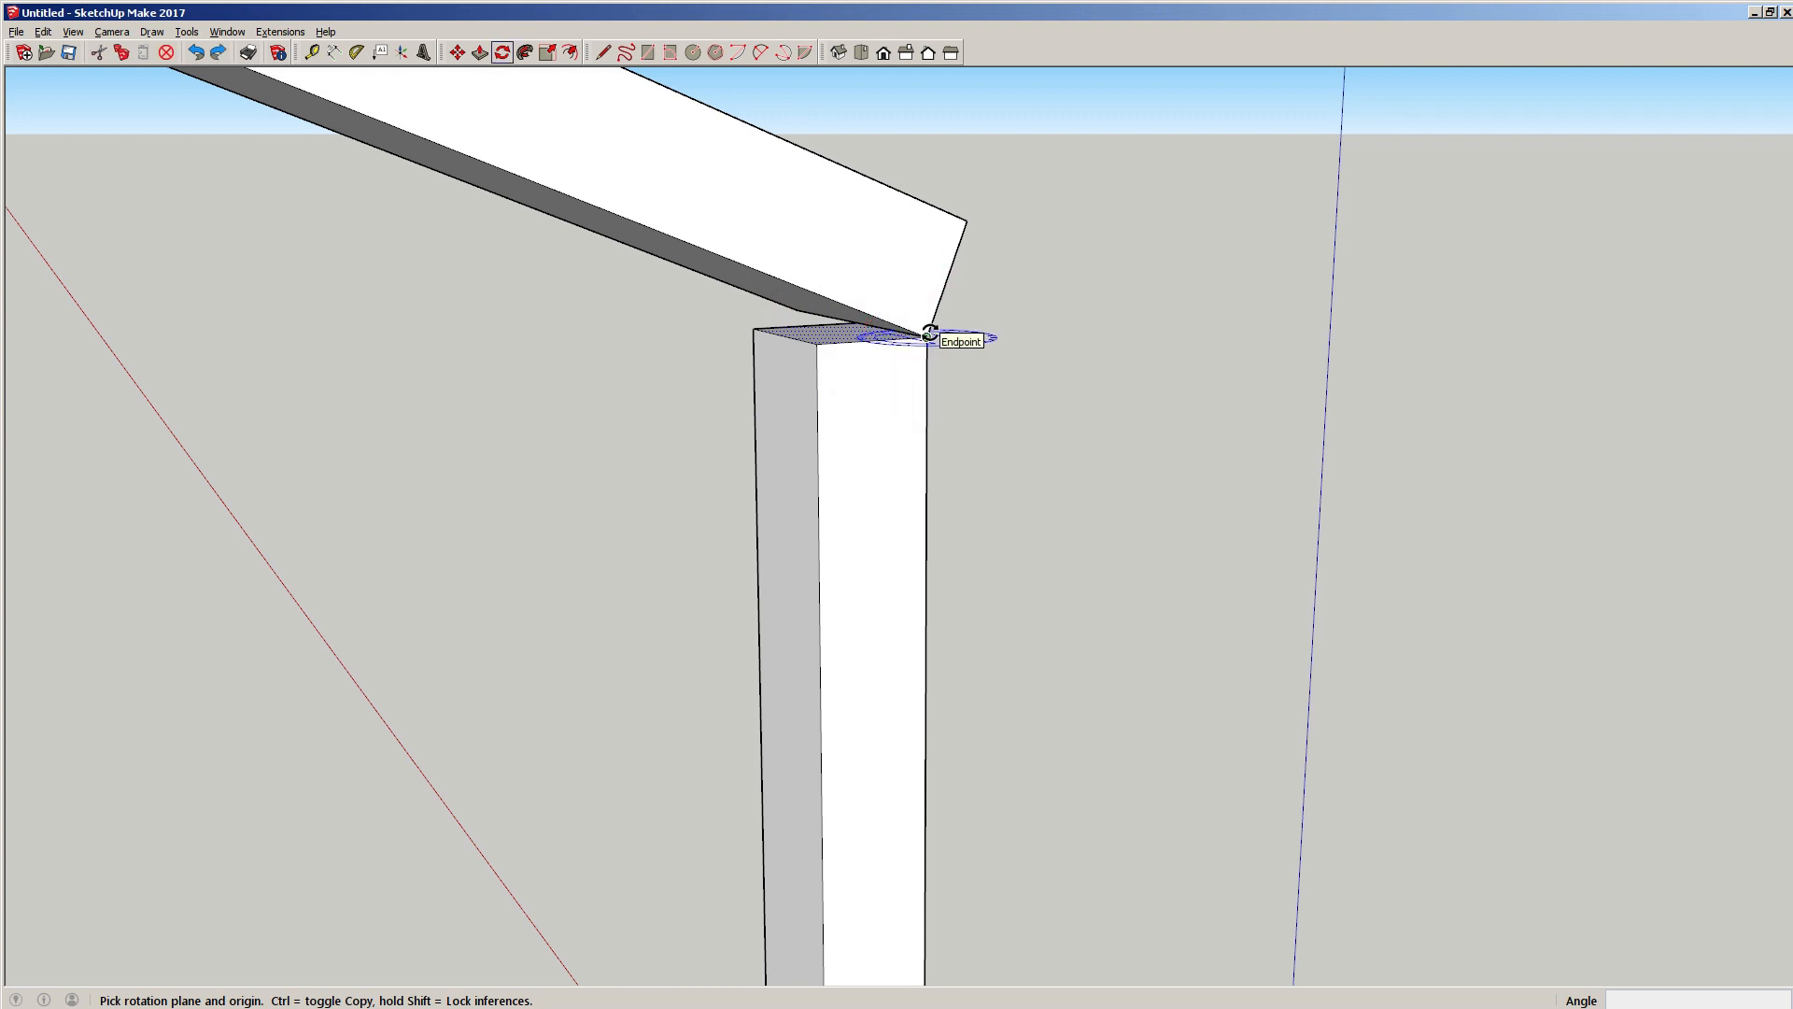
{"action": "left_click", "coordinate": [926, 337]}
{"action": "left_click", "coordinate": [1072, 362]}
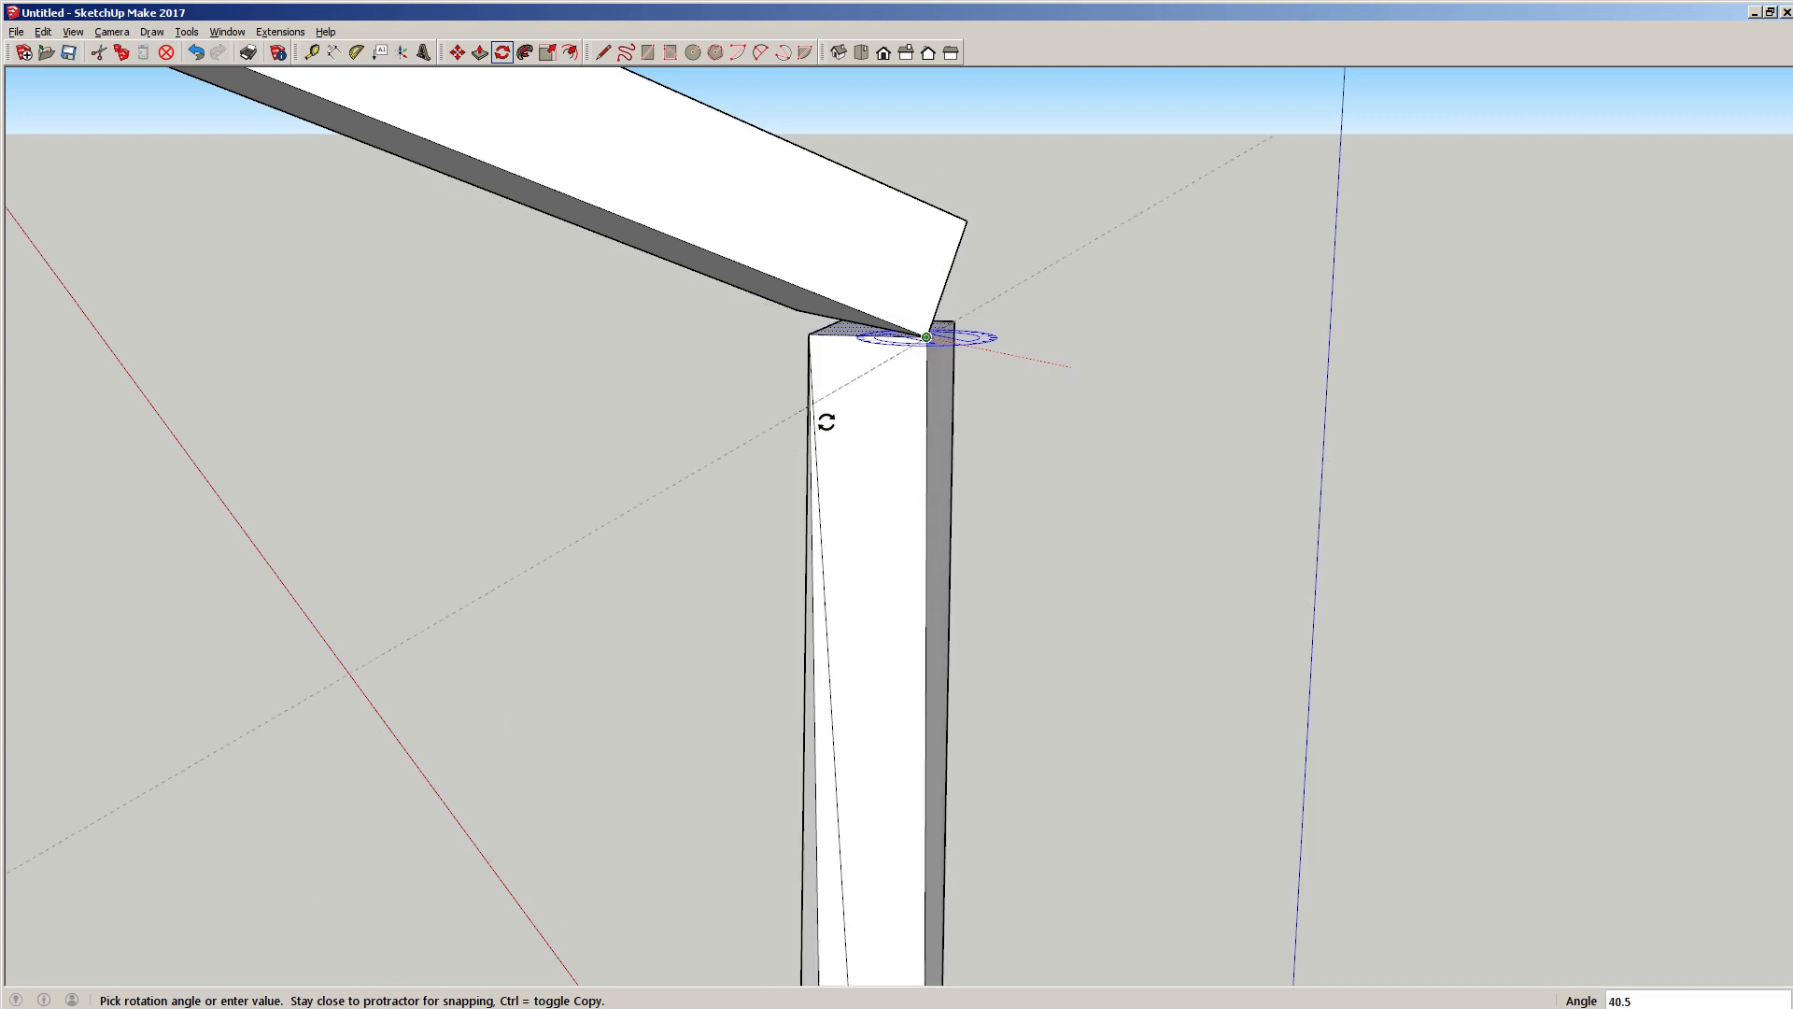
{"action": "left_click", "coordinate": [1382, 412]}
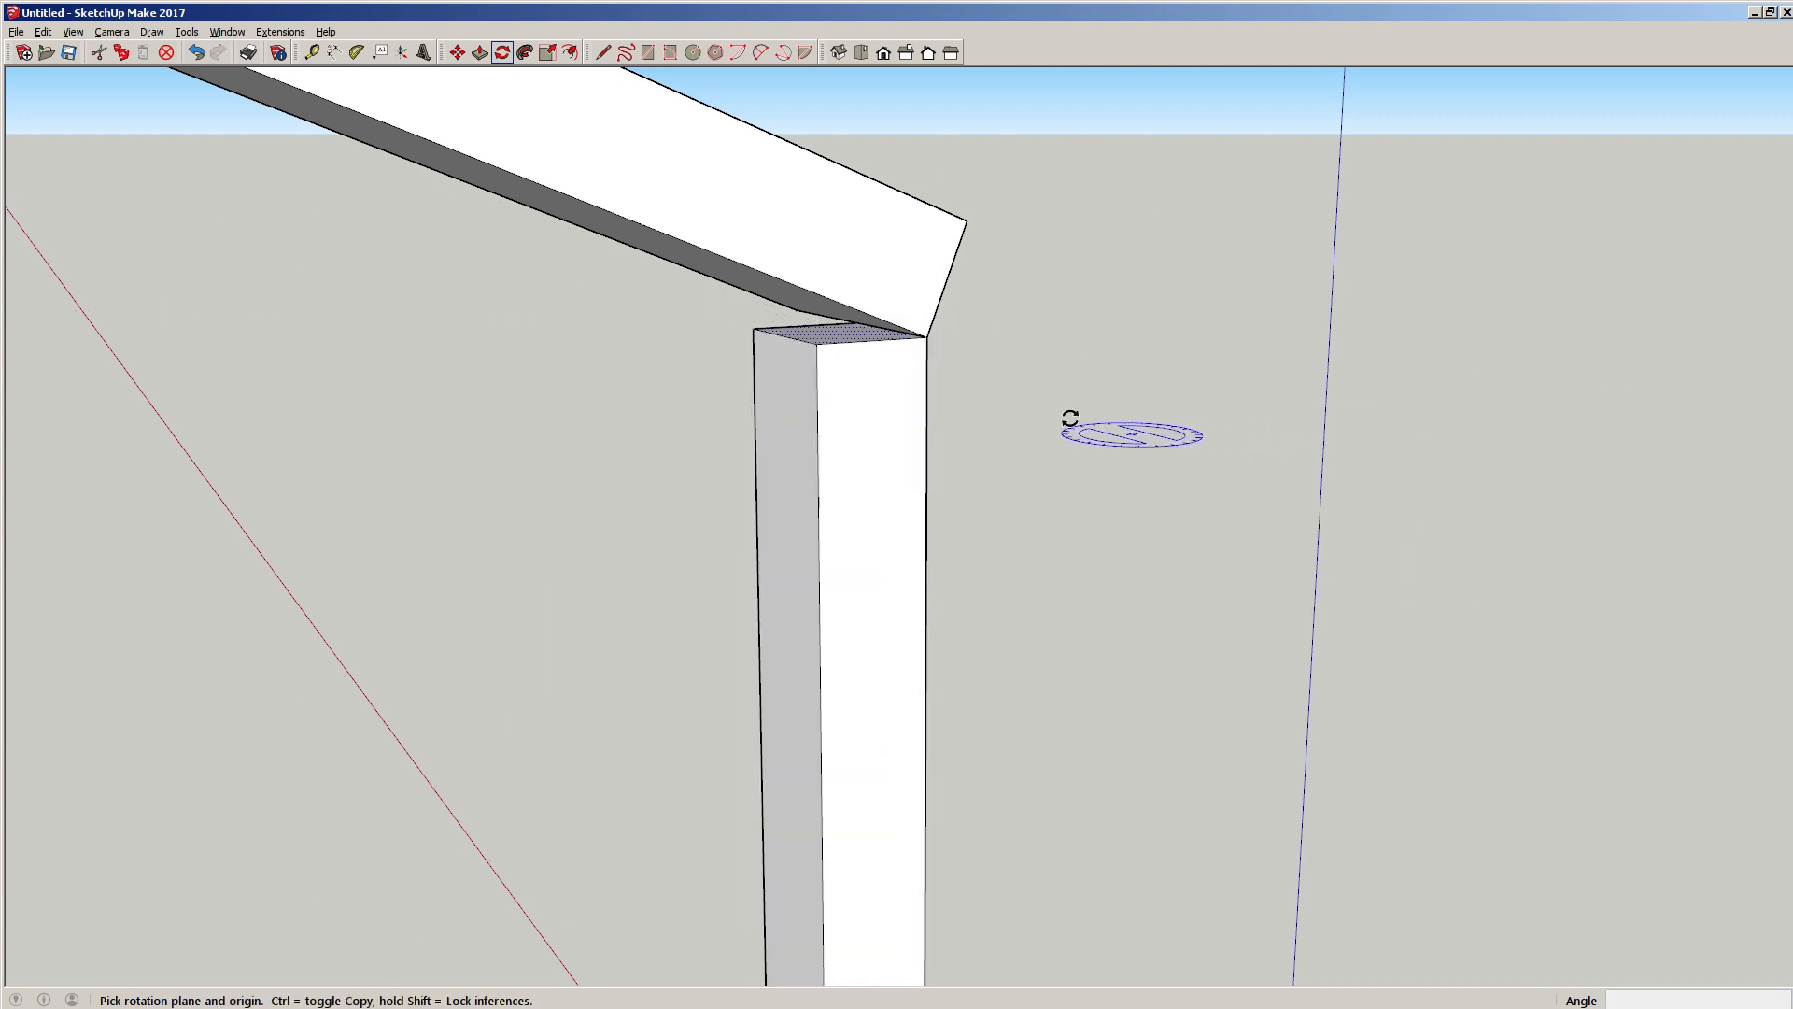
Rotate the post's top face about 21.8 degrees in the vertical plane about its rail-touching corner, matching the rail's slope.
{"action": "left_click", "coordinate": [928, 335]}
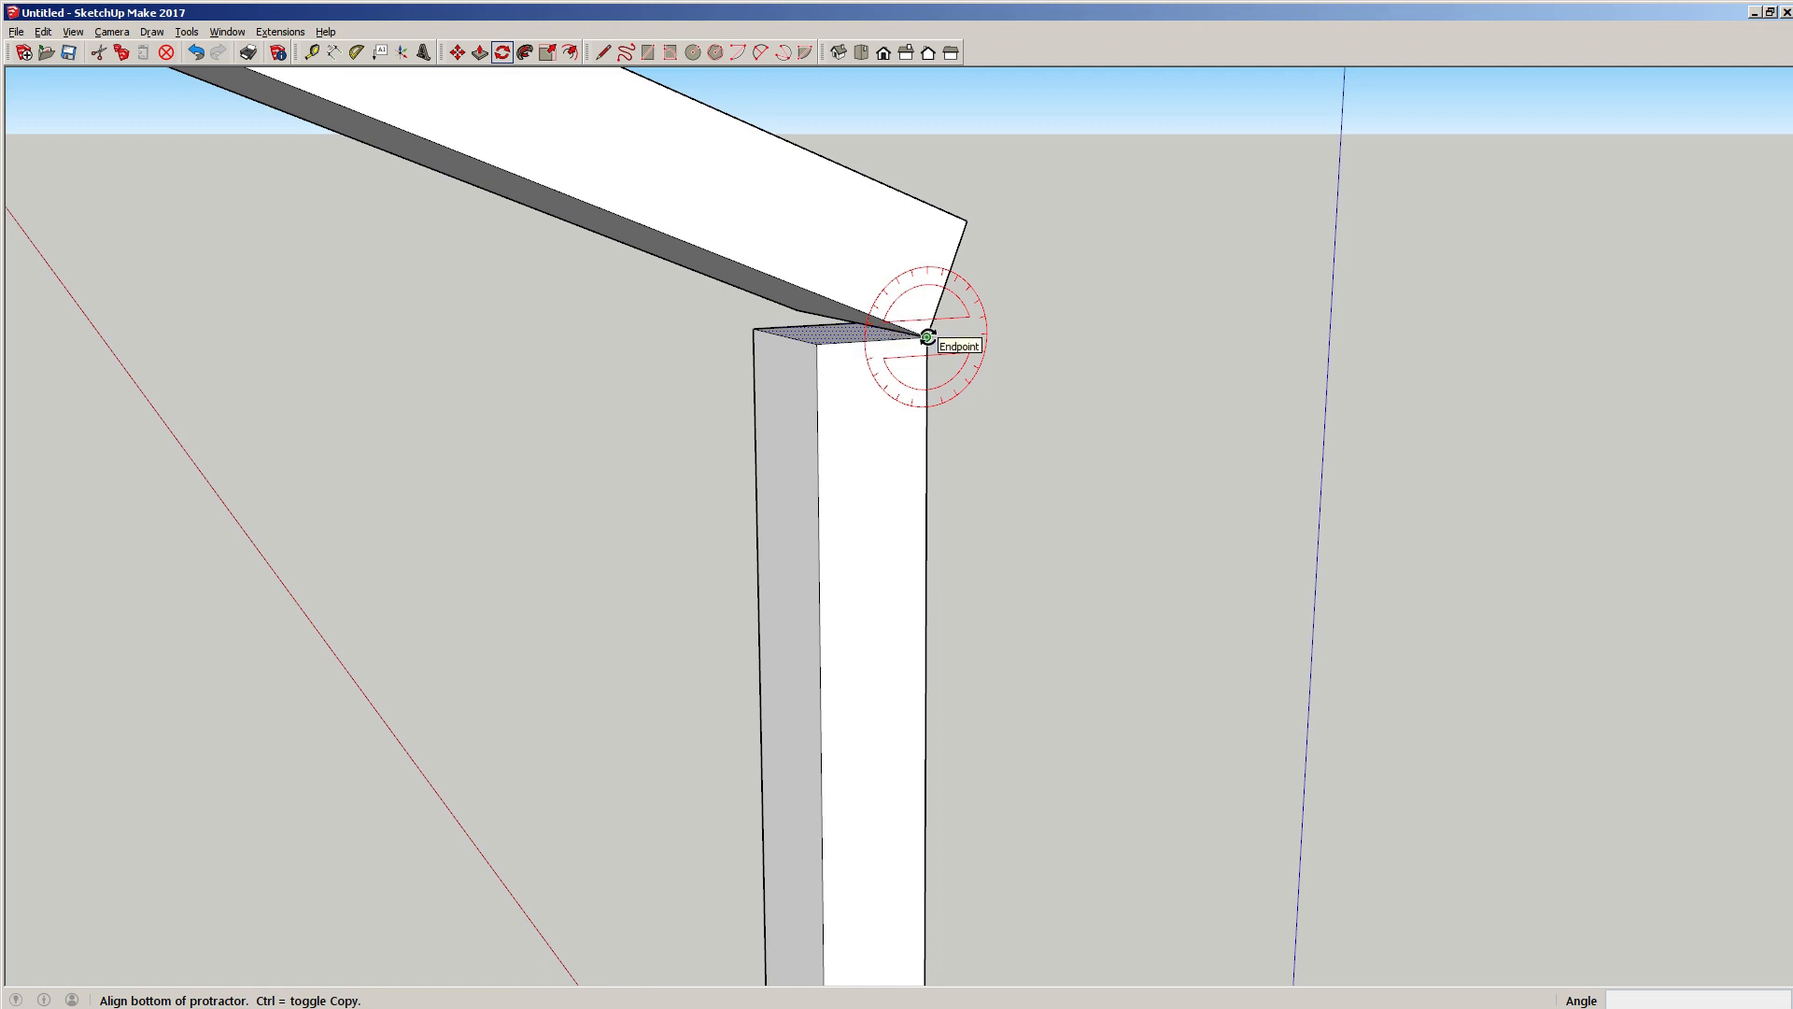
{"action": "left_click", "coordinate": [817, 344]}
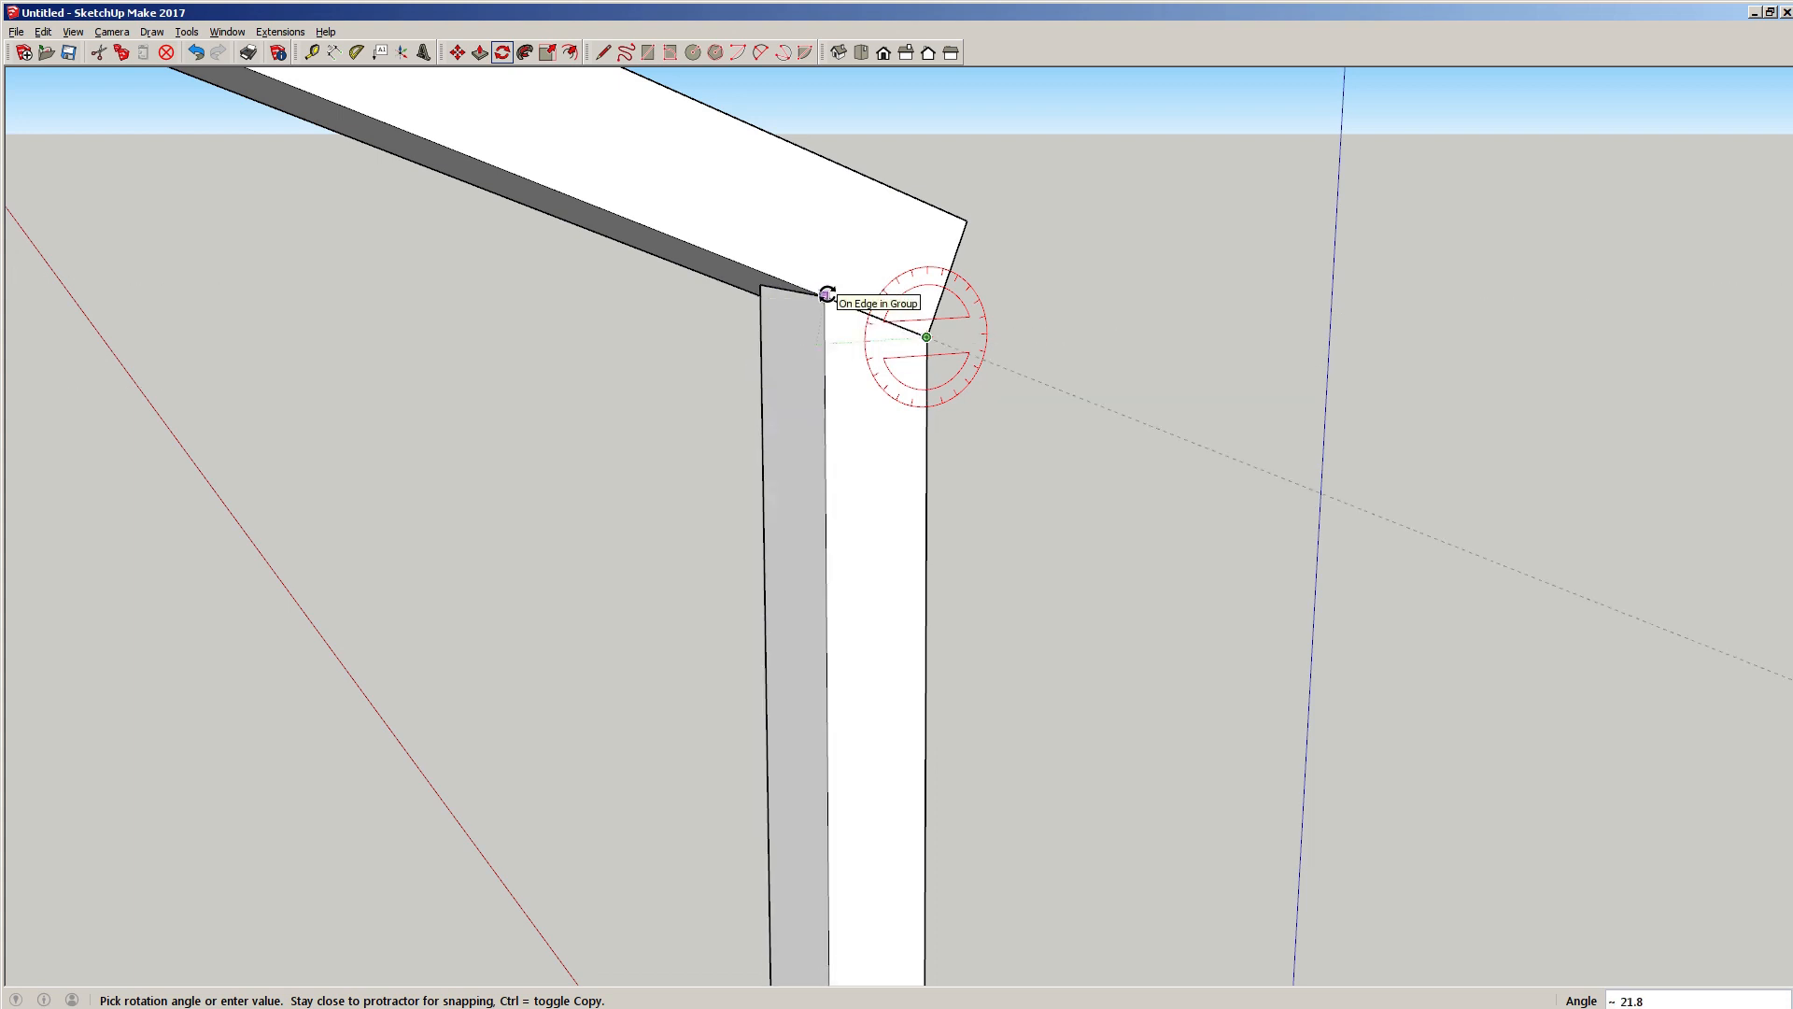
{"action": "left_click", "coordinate": [827, 295]}
{"action": "scroll", "coordinate": [829, 436], "scroll_direction": "down", "scroll_amount": 5}
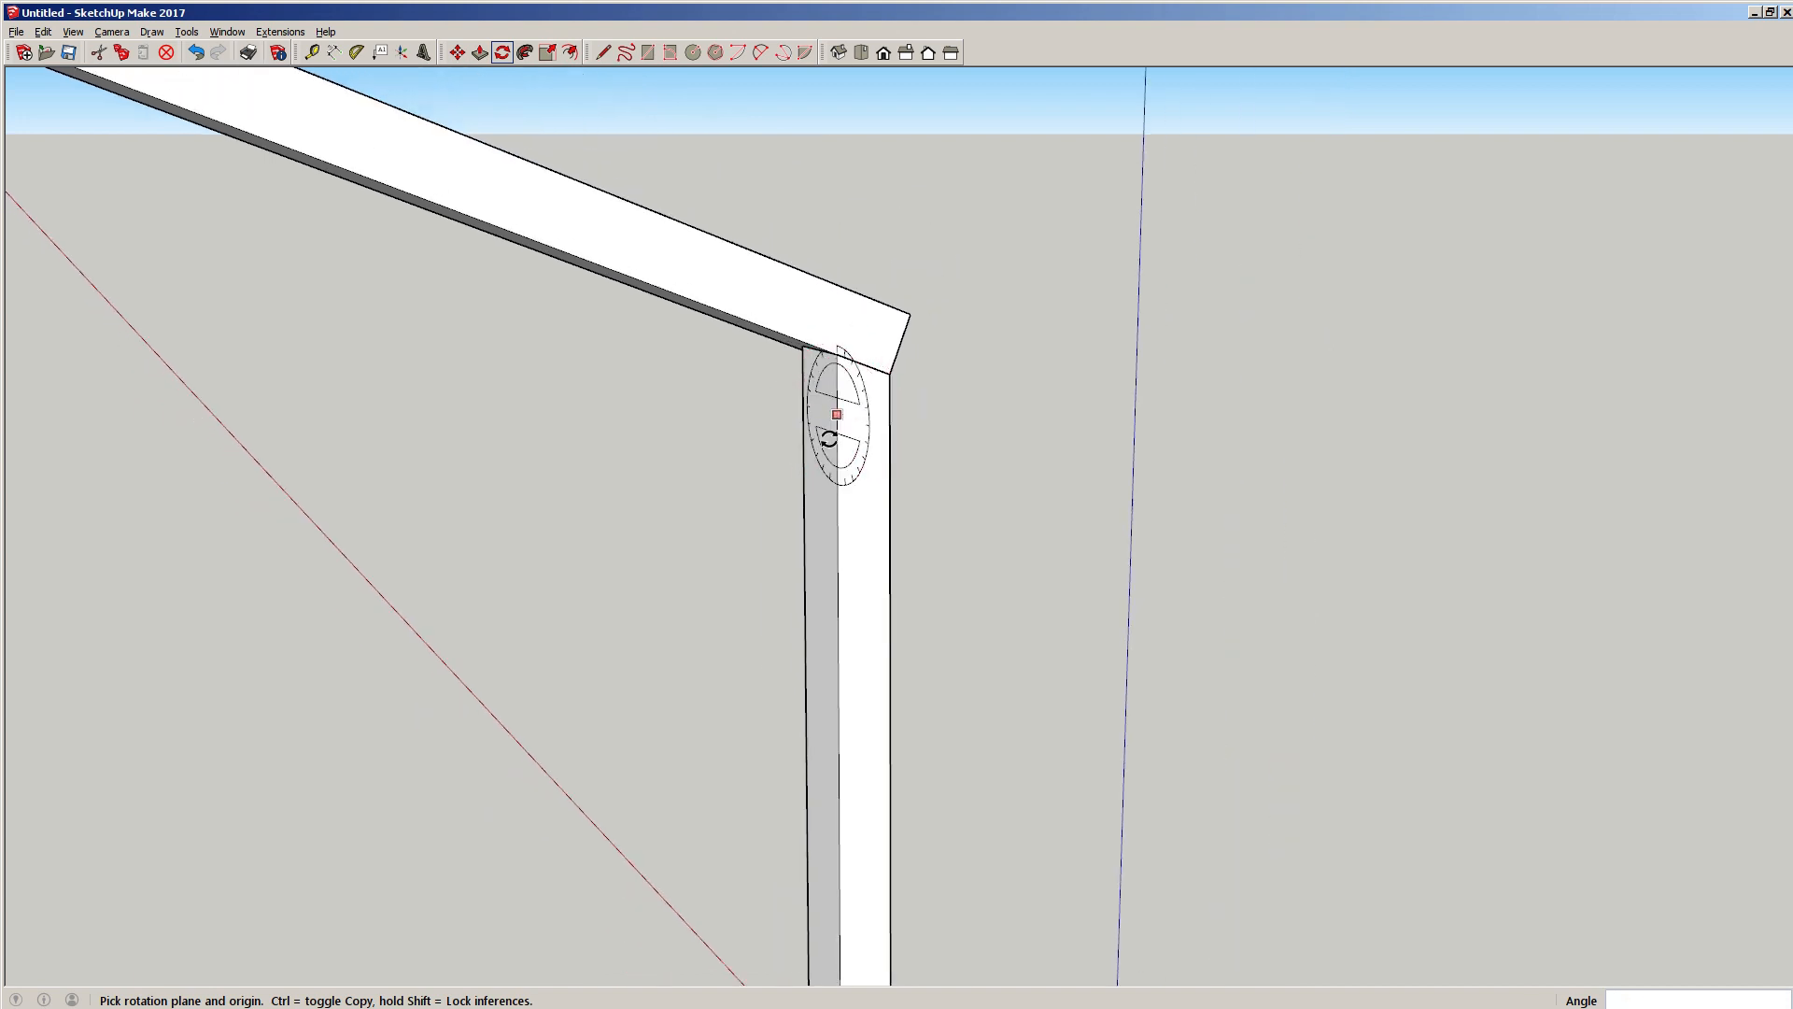
{"action": "key", "text": "space"}
Select all connected geometry of the post beneath the rail's lower end and make it a group.
{"action": "middle_click_drag", "start_coordinate": [839, 617], "coordinate": [396, 712]}
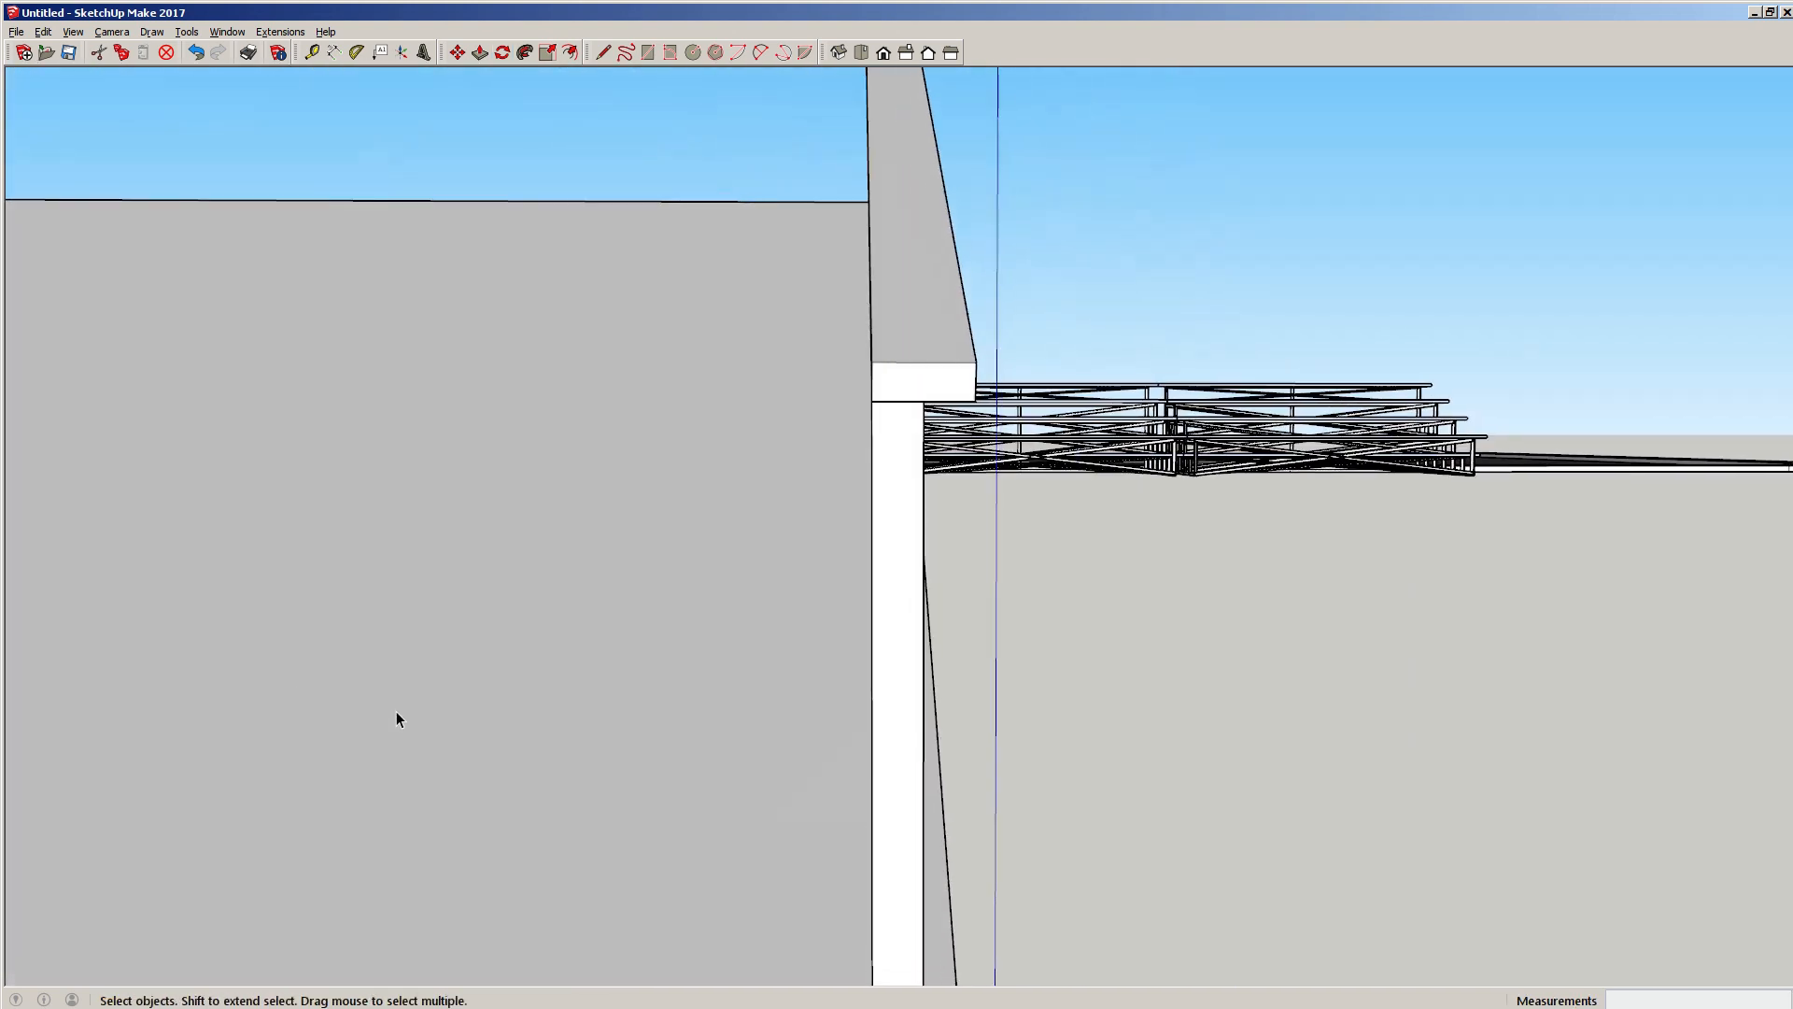
{"action": "middle_click_drag", "start_coordinate": [710, 734], "coordinate": [953, 698], "text": "shift"}
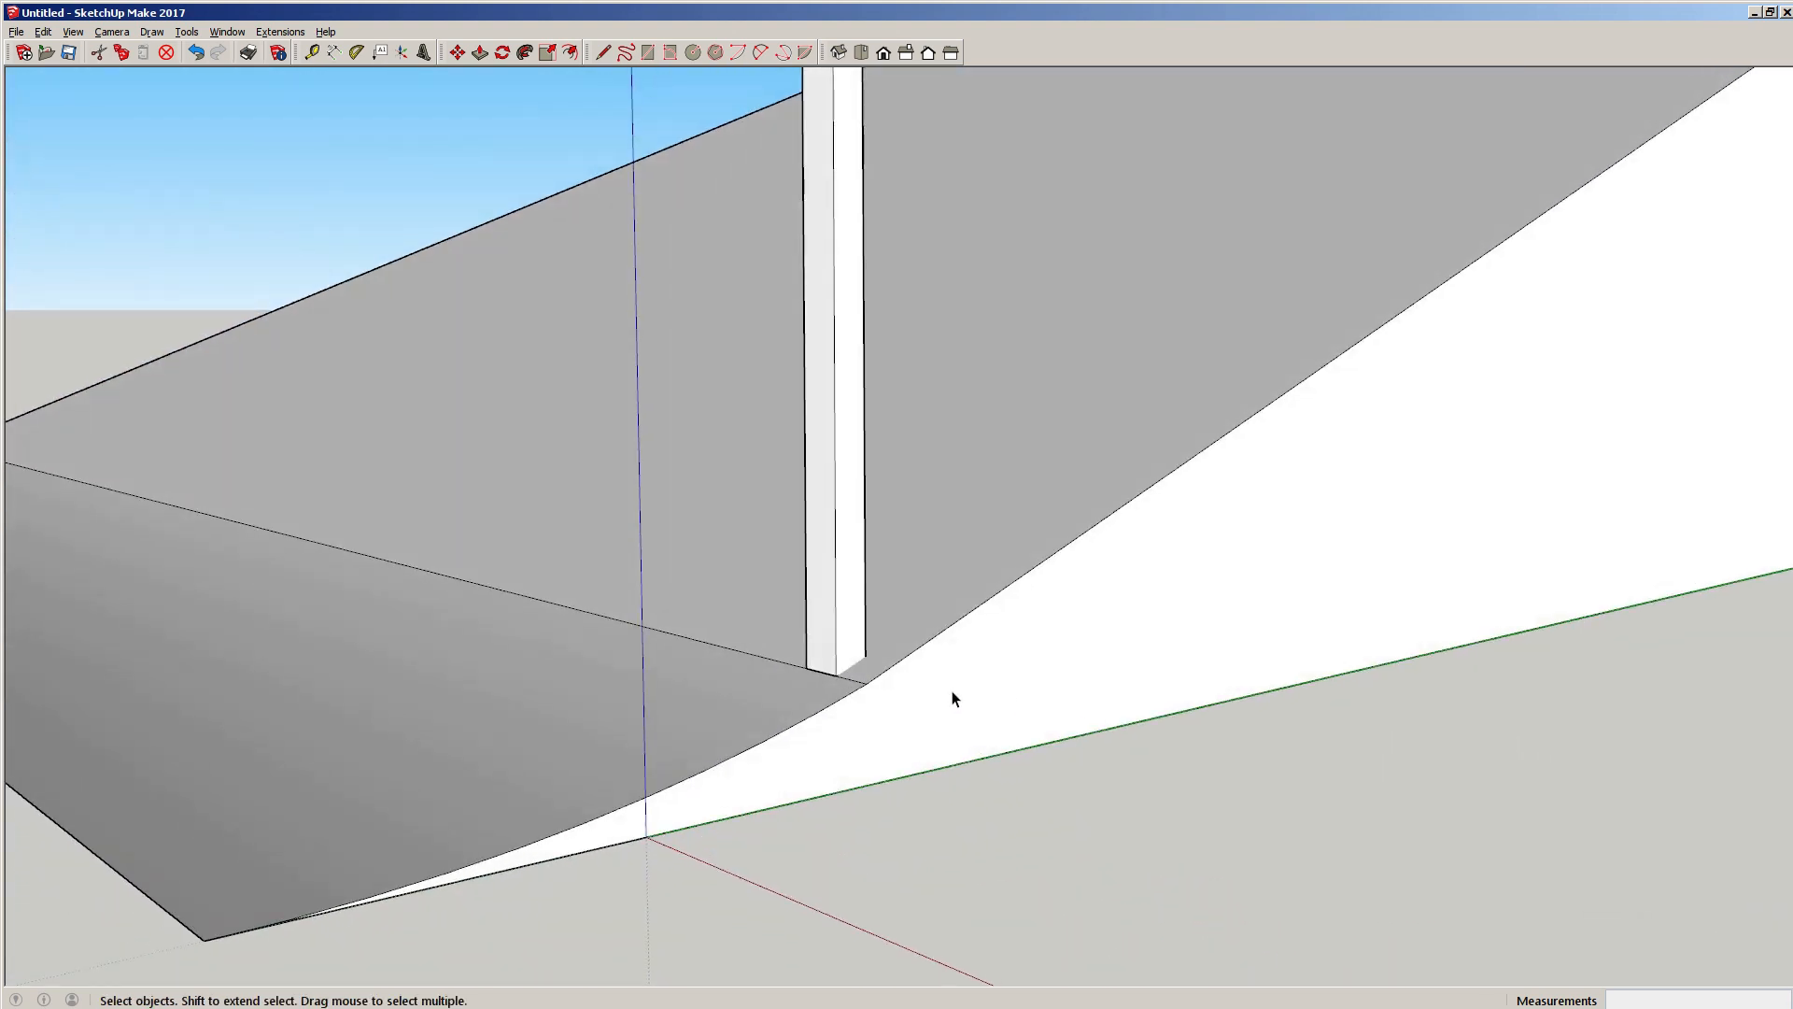
{"action": "middle_click_drag", "start_coordinate": [847, 404], "coordinate": [796, 559]}
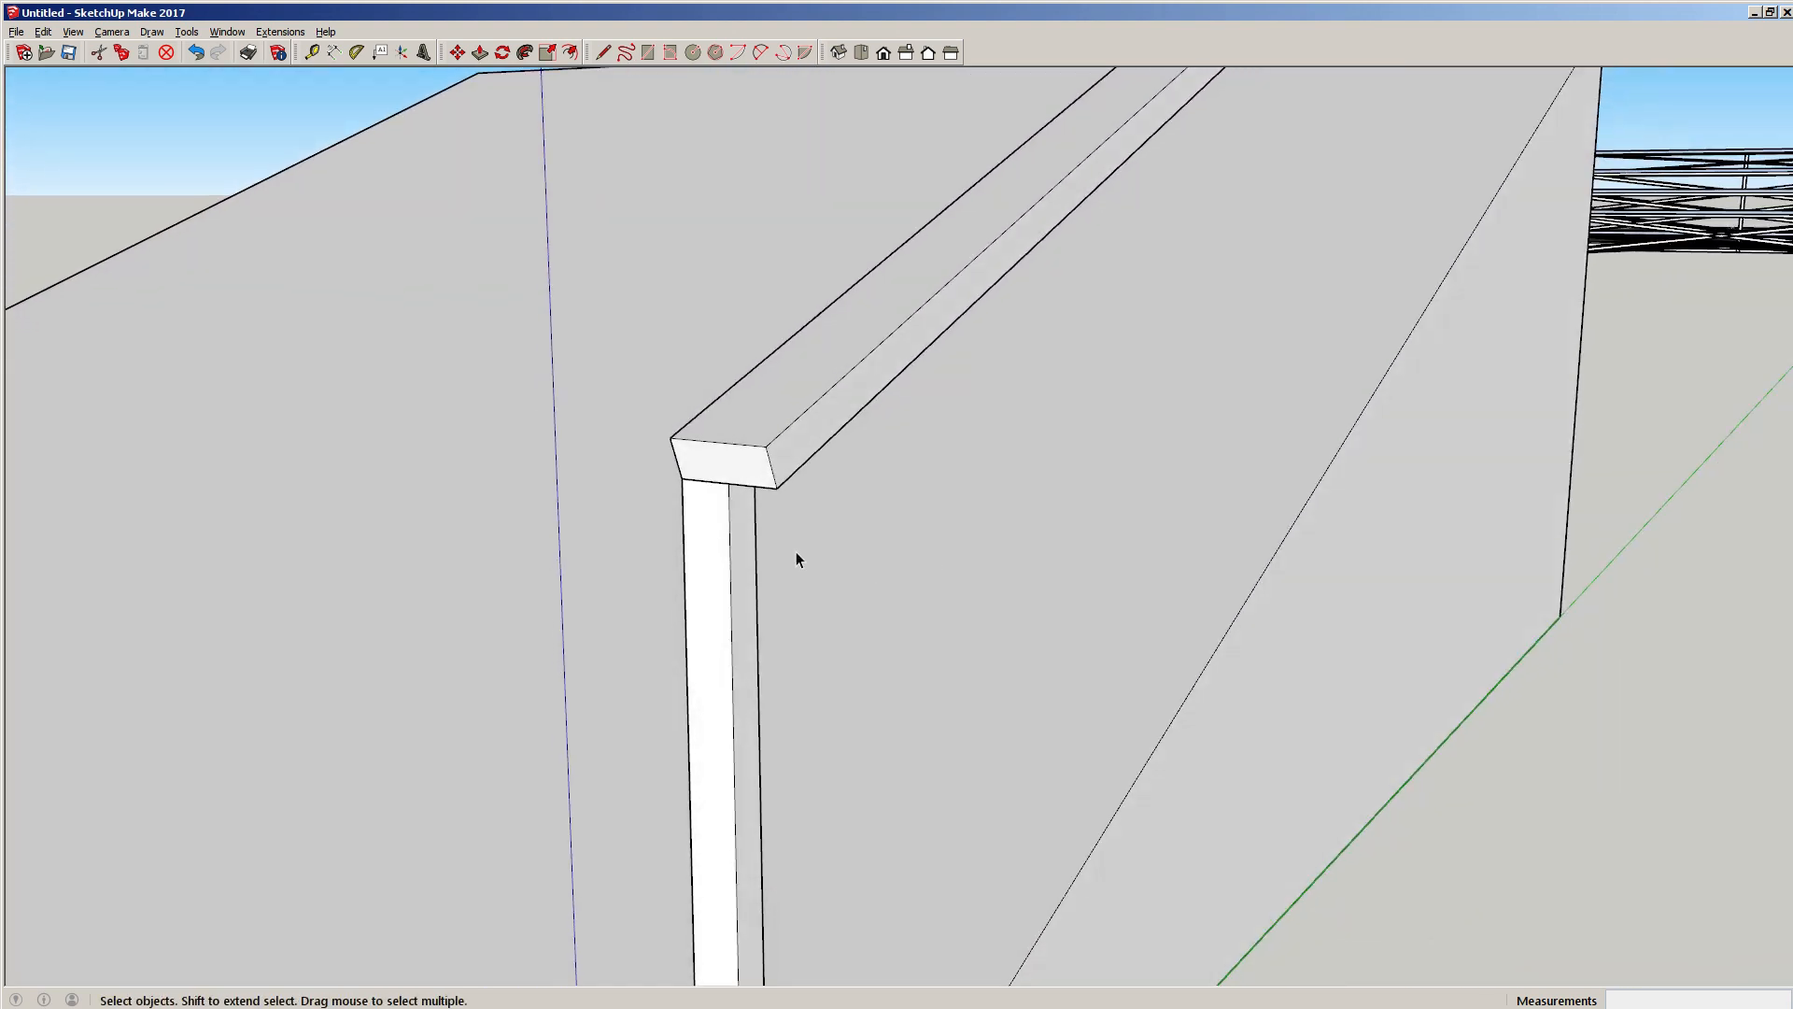
{"action": "scroll", "coordinate": [698, 532], "scroll_direction": "up", "scroll_amount": 2}
{"action": "triple_click", "coordinate": [707, 539]}
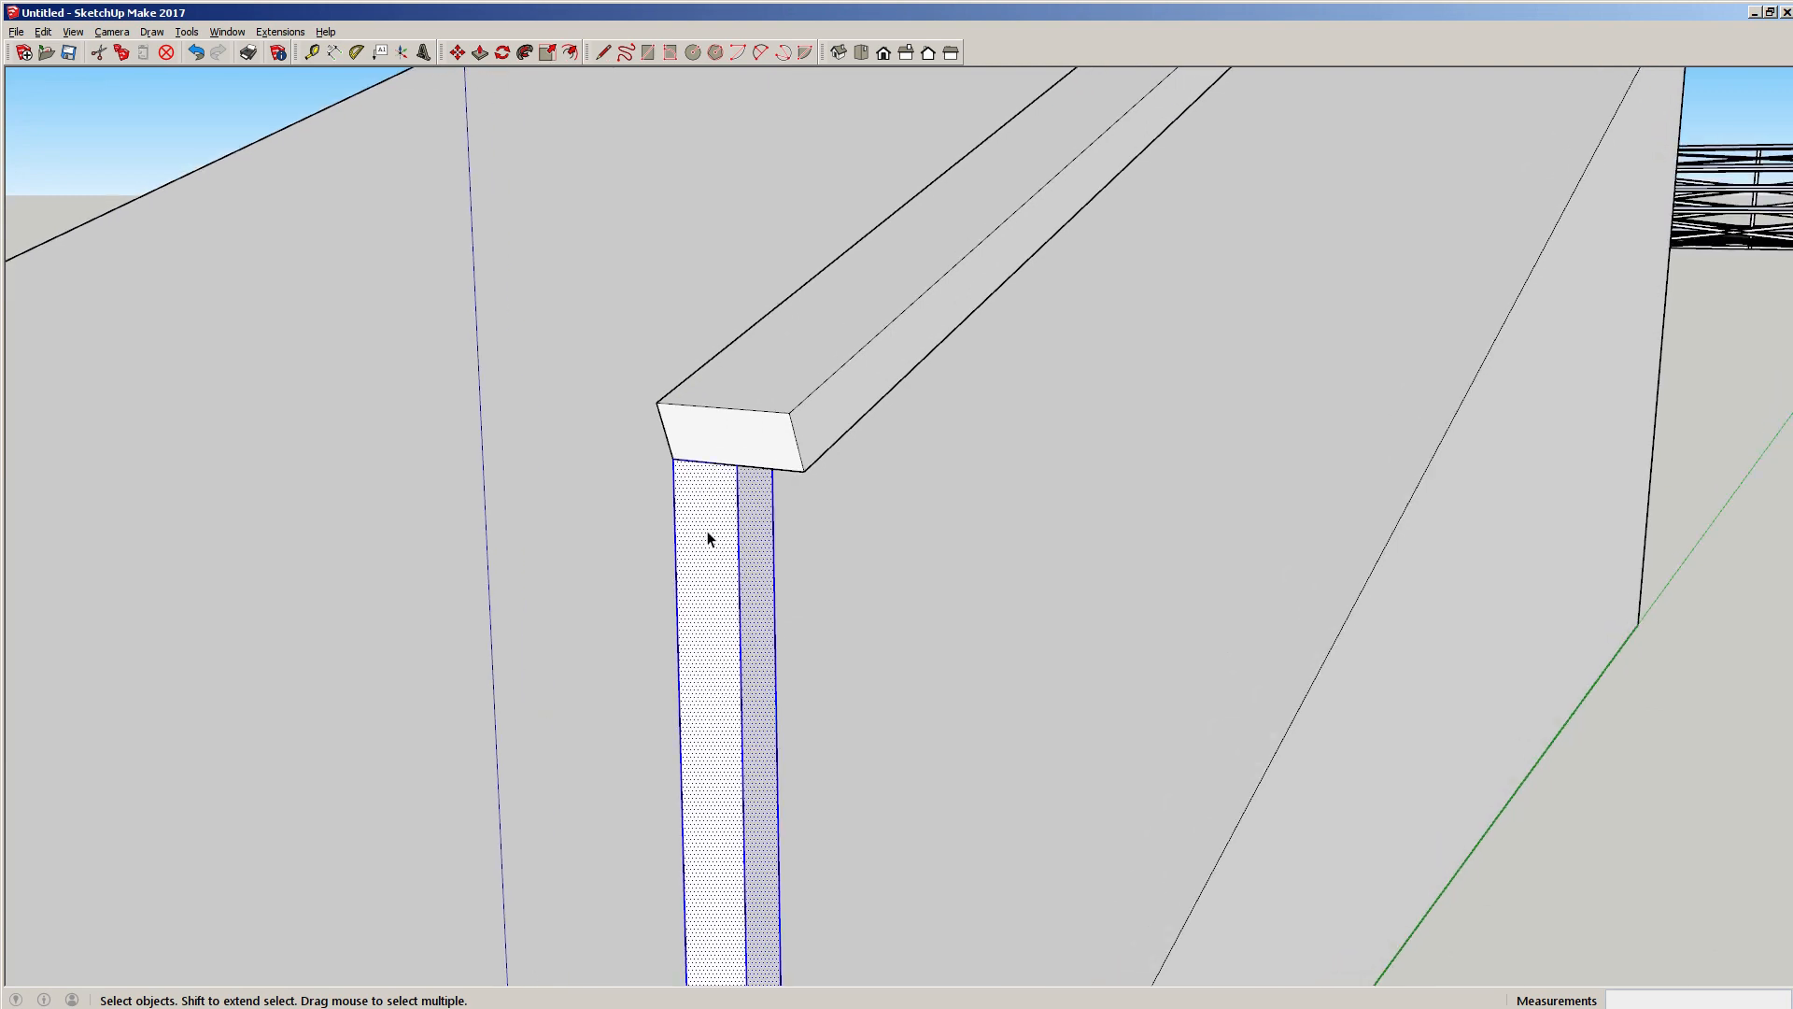
{"action": "right_click", "coordinate": [710, 560]}
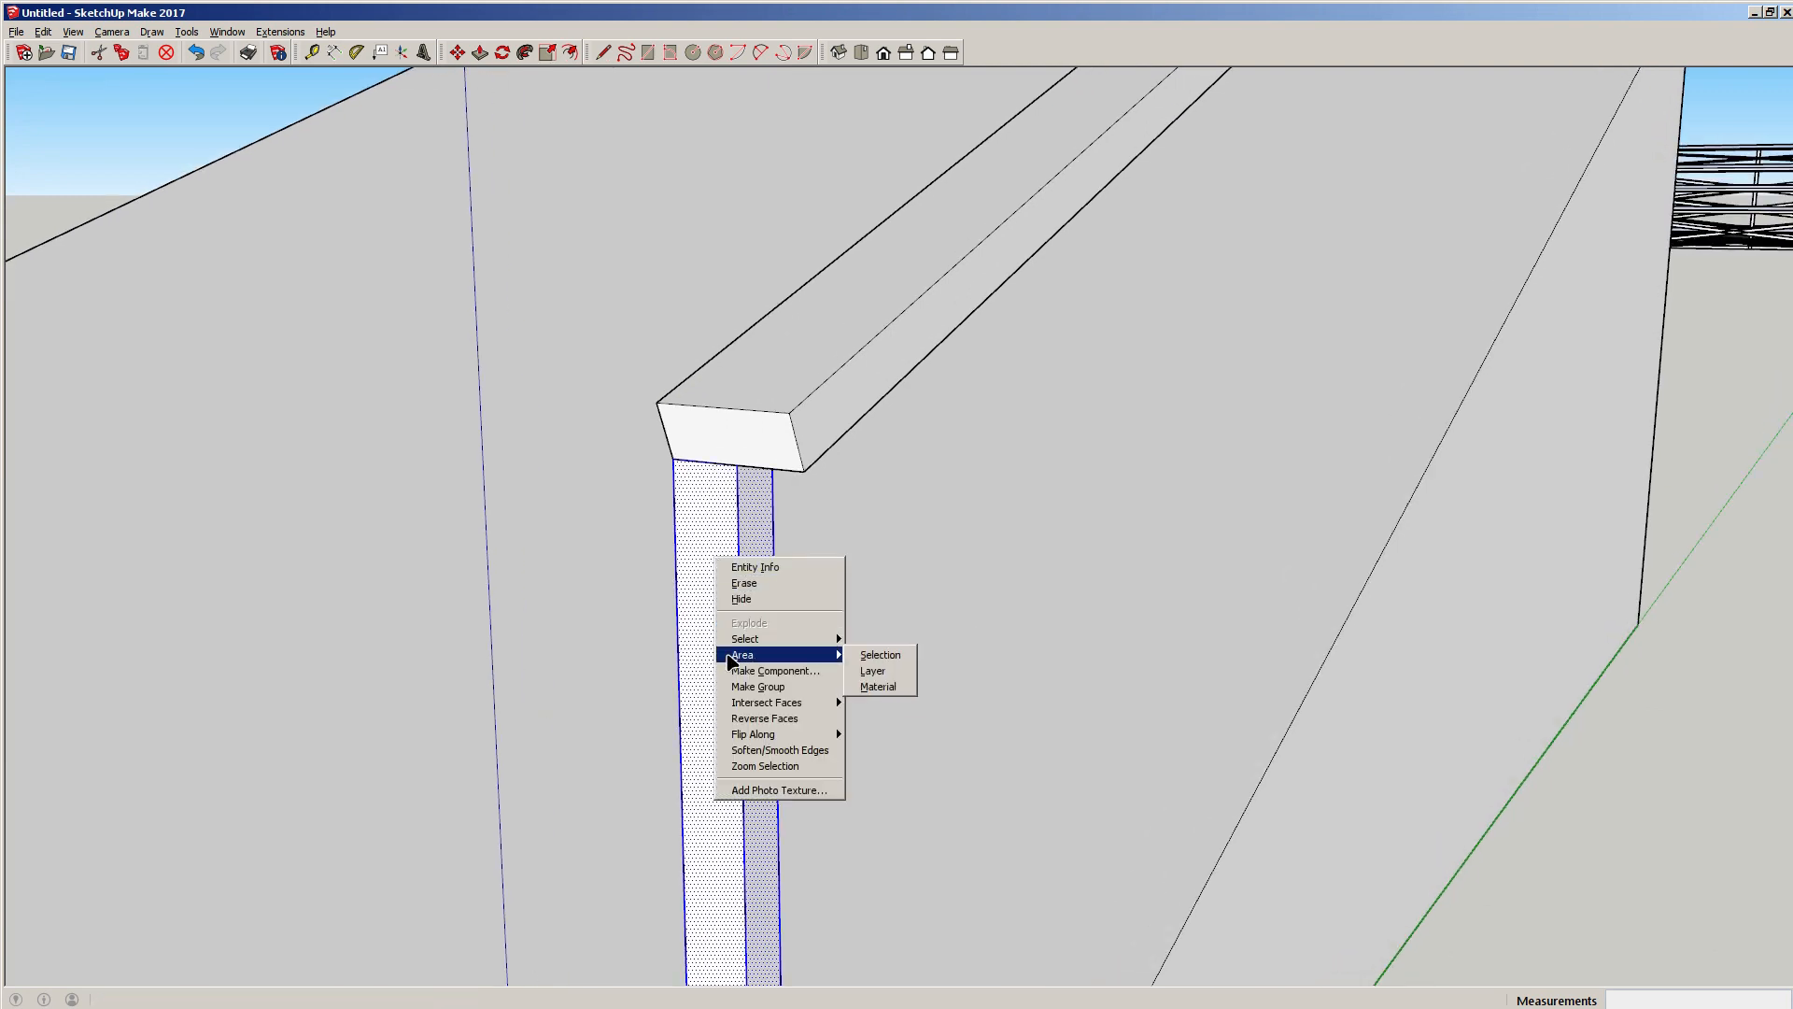
{"action": "left_click", "coordinate": [737, 687]}
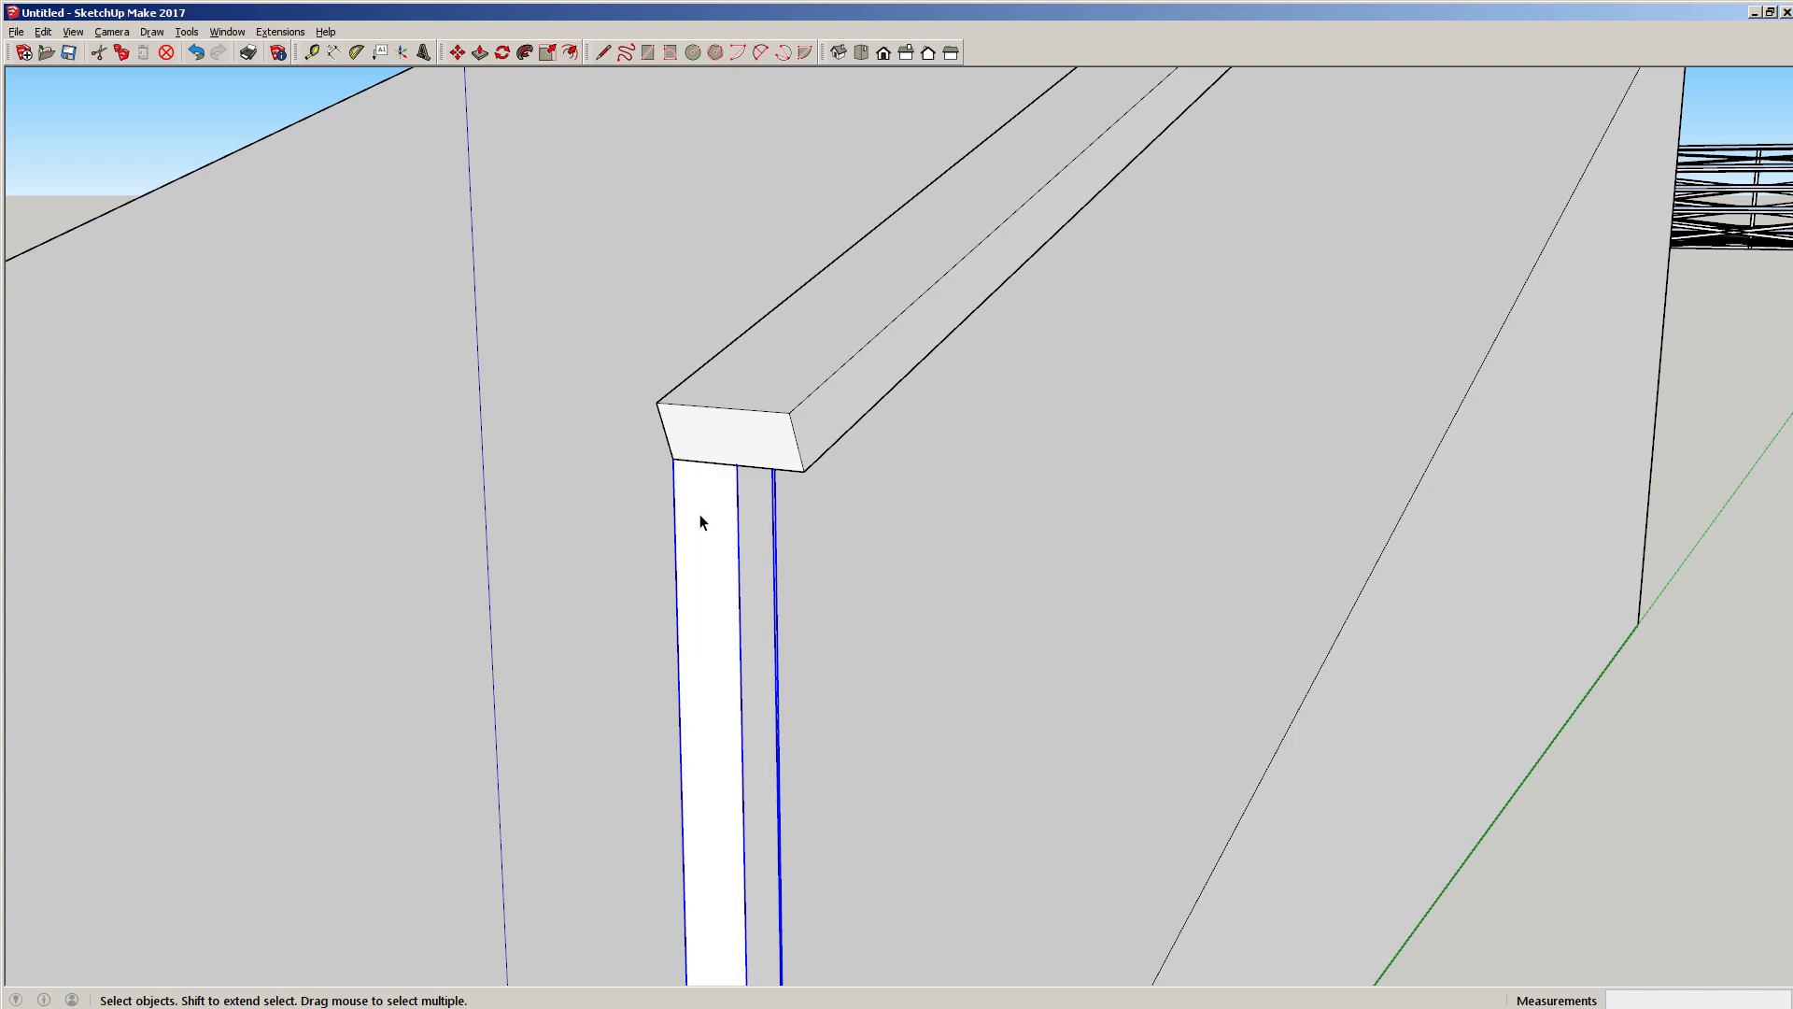
Move the post group about 0.06' sideways so its top is centred under the rail's width.
{"action": "key", "text": "m"}
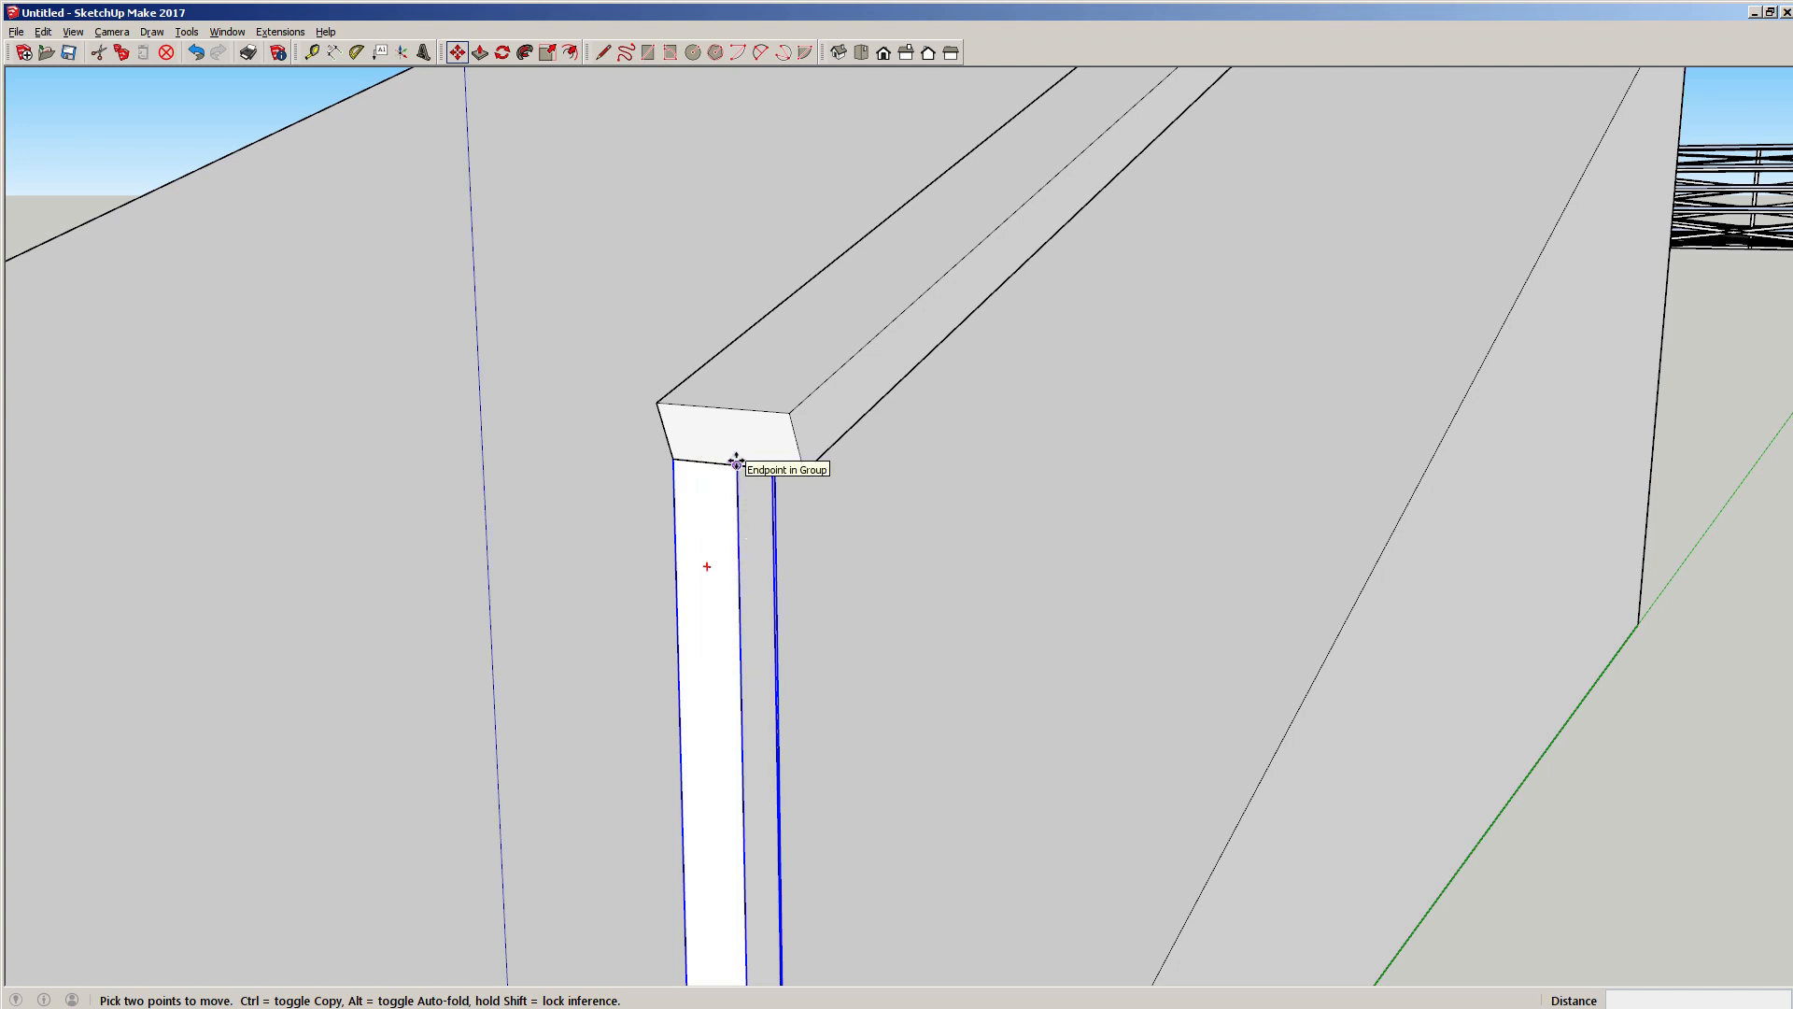
{"action": "left_click", "coordinate": [736, 461]}
{"action": "left_click", "coordinate": [704, 462]}
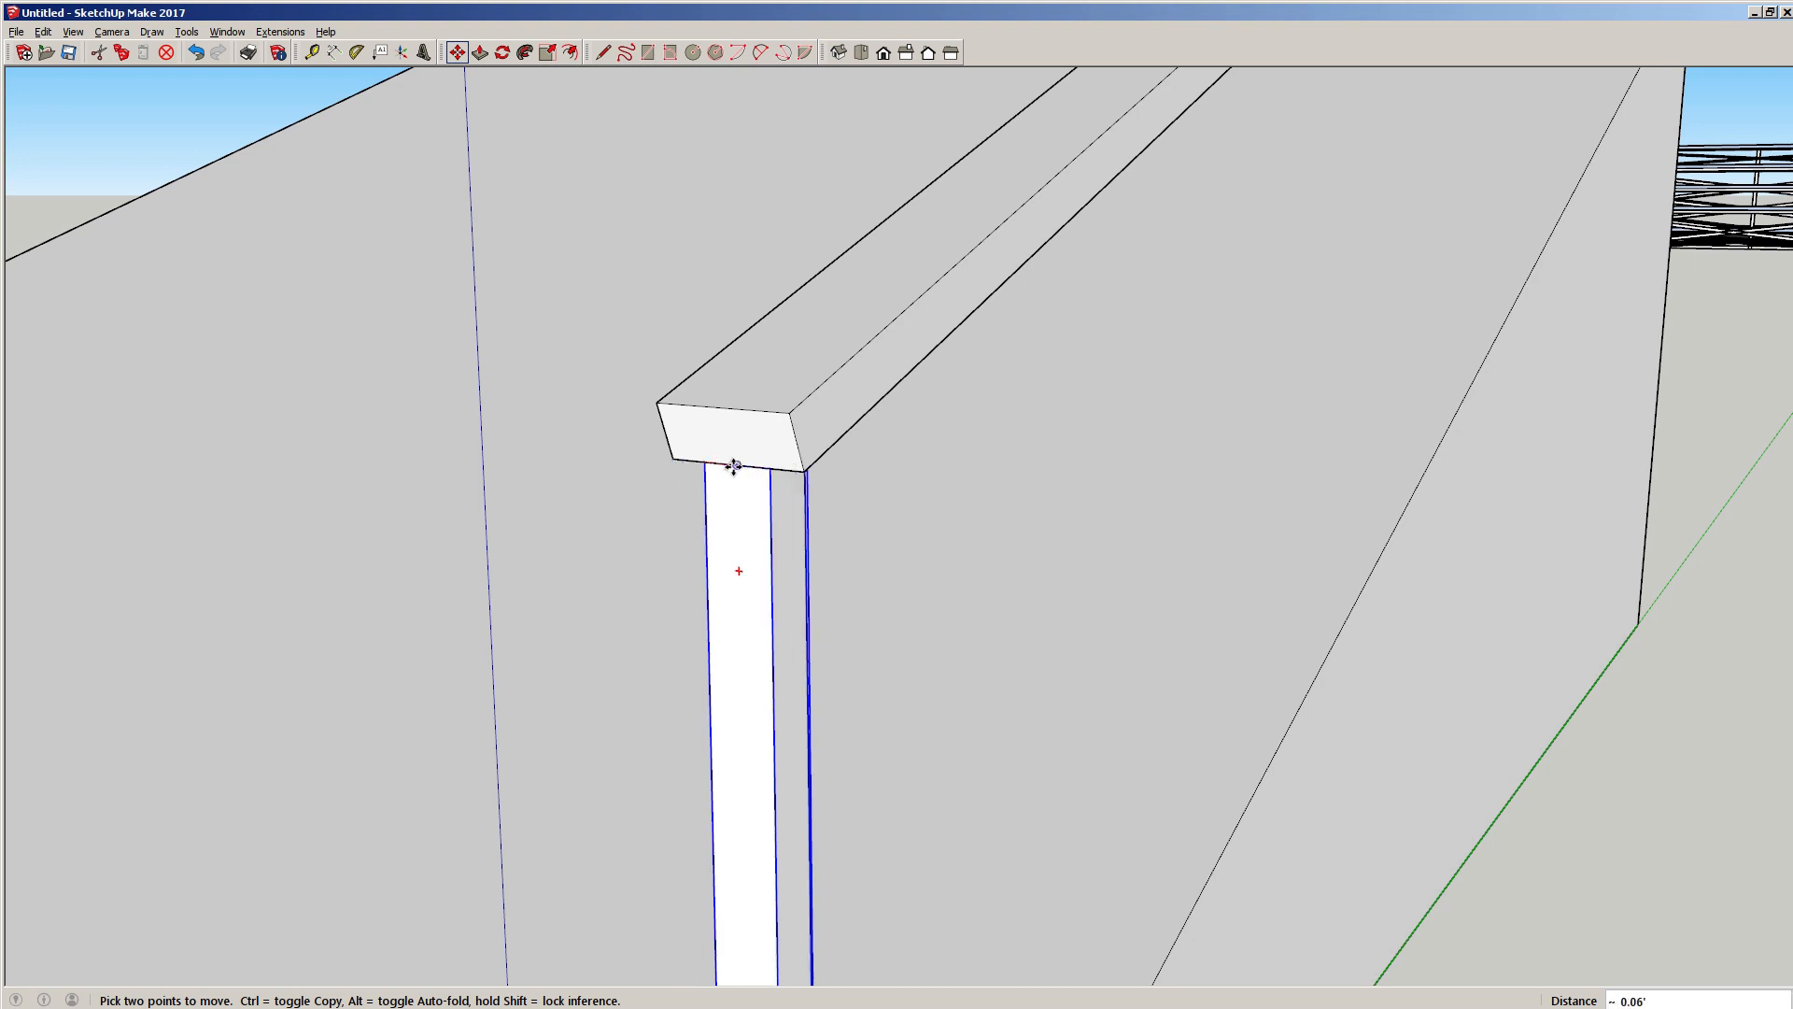
{"action": "left_click", "coordinate": [736, 465]}
Examine the post's fit against the rail's underside and its position on the ramp from several sides.
{"action": "middle_click_drag", "start_coordinate": [757, 588], "coordinate": [741, 501]}
{"action": "scroll", "coordinate": [832, 458], "scroll_direction": "up", "scroll_amount": 3}
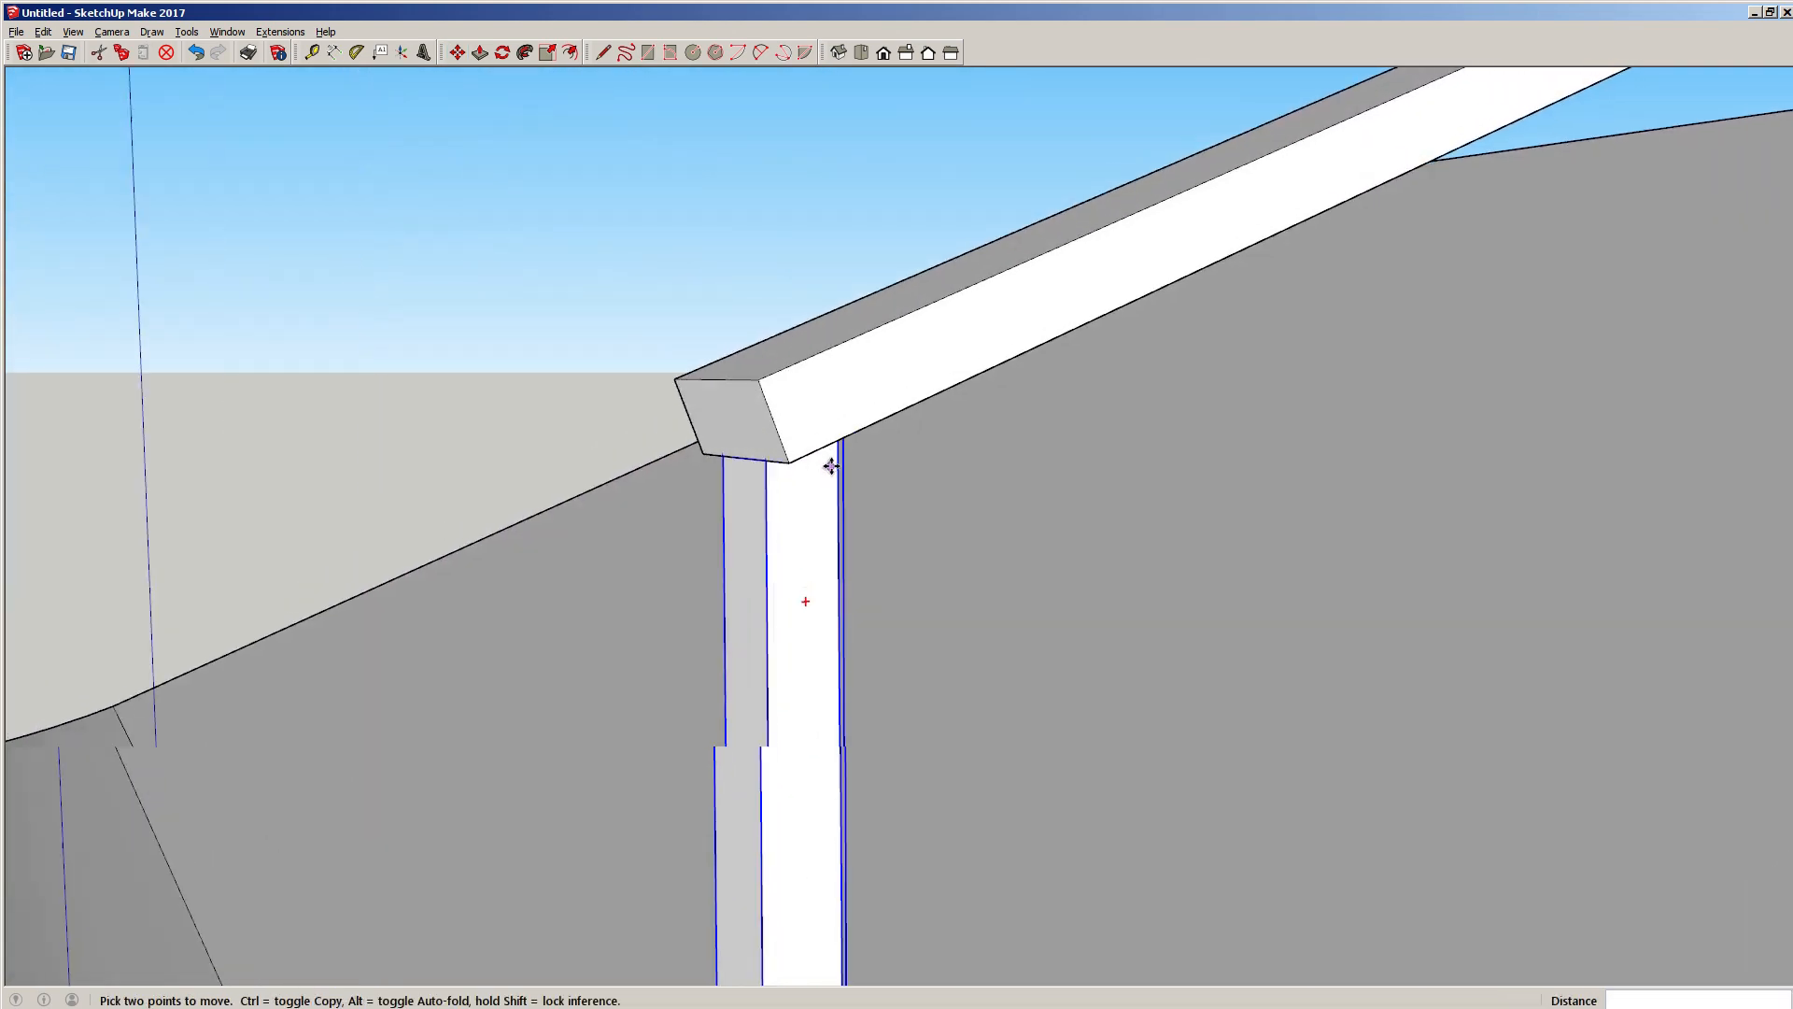
{"action": "middle_click_drag", "start_coordinate": [818, 602], "coordinate": [580, 600]}
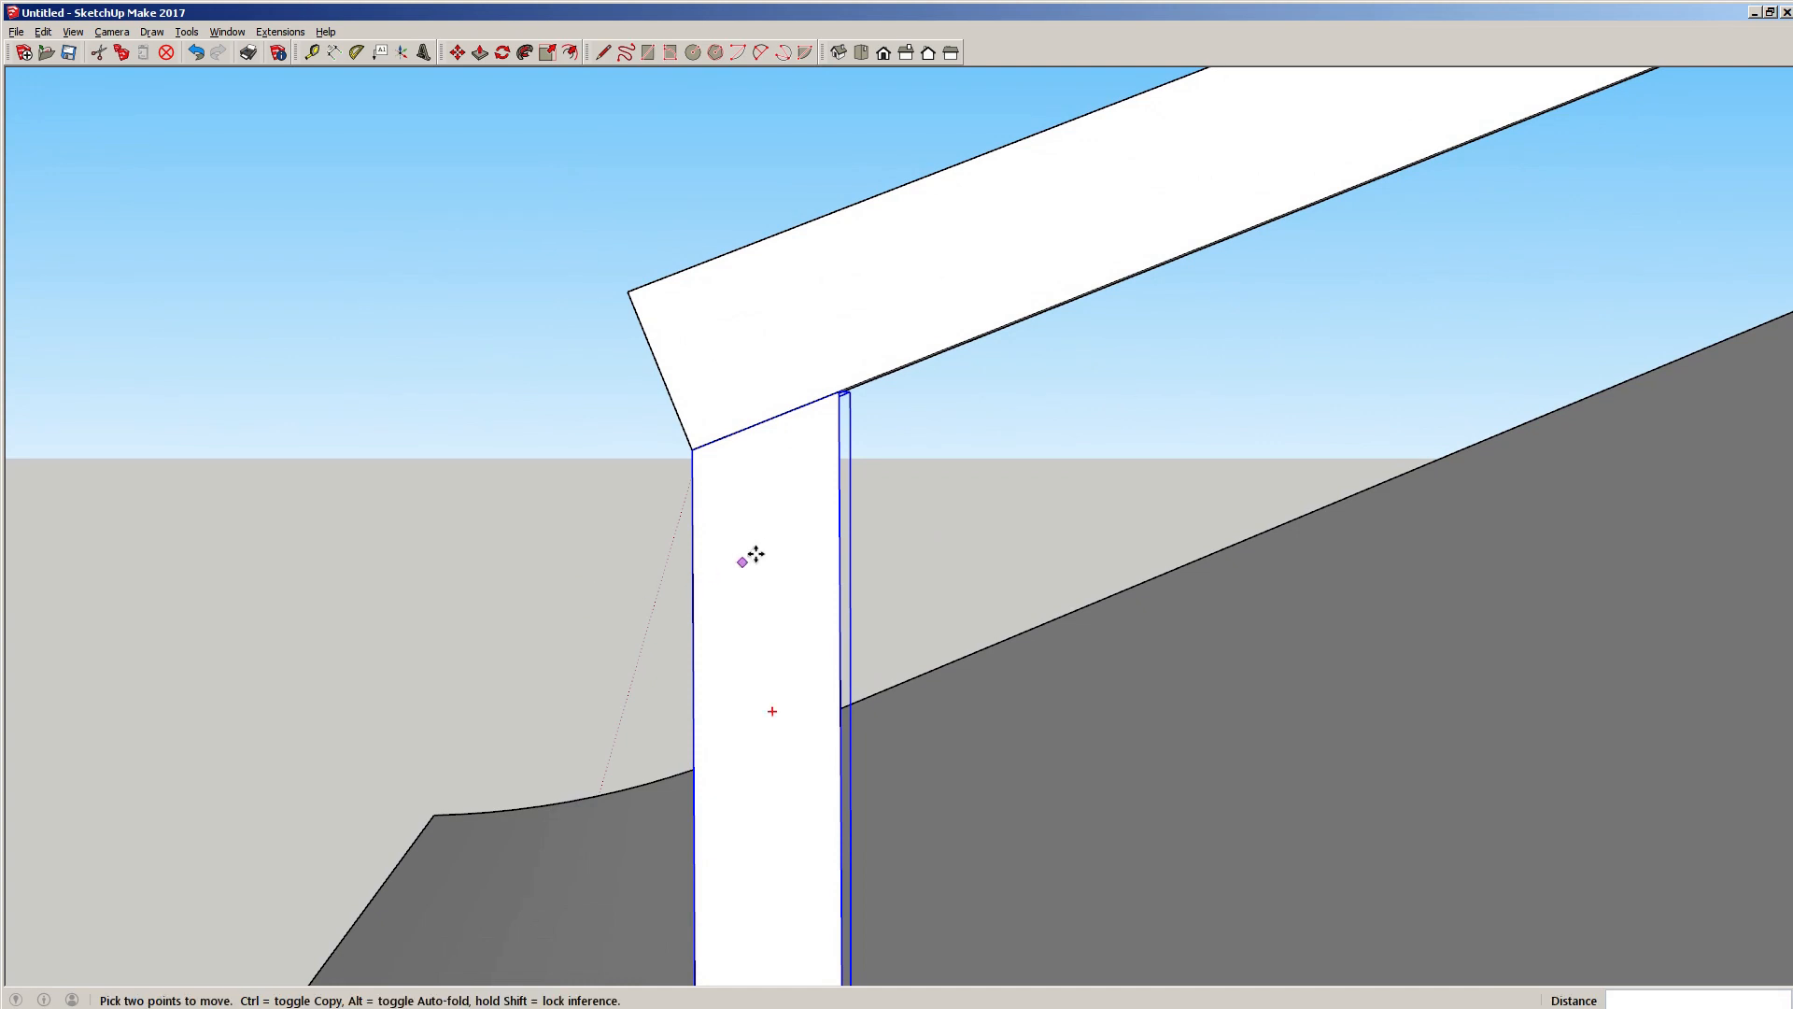
{"action": "middle_click_drag", "start_coordinate": [745, 548], "coordinate": [636, 451]}
{"action": "middle_click_drag", "start_coordinate": [624, 586], "coordinate": [848, 620]}
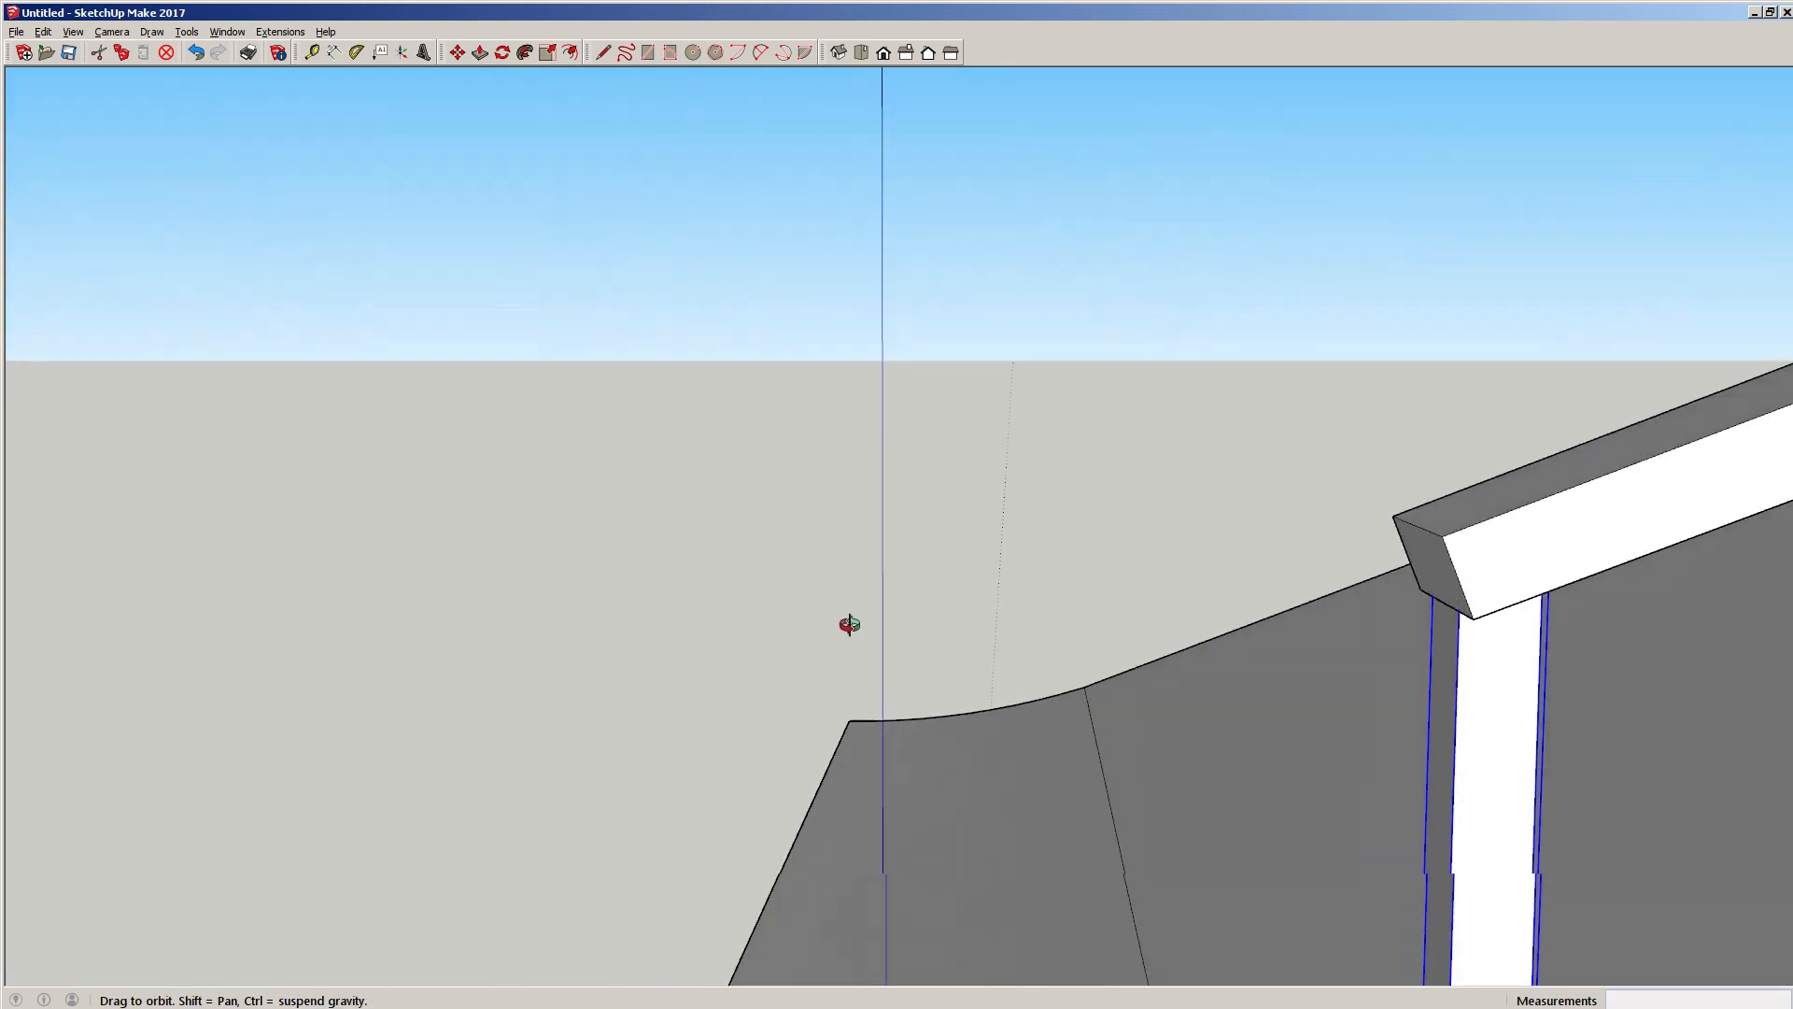
{"action": "middle_click_drag", "start_coordinate": [1767, 561], "coordinate": [1353, 548]}
{"action": "scroll", "coordinate": [1053, 421], "scroll_direction": "up", "scroll_amount": 5}
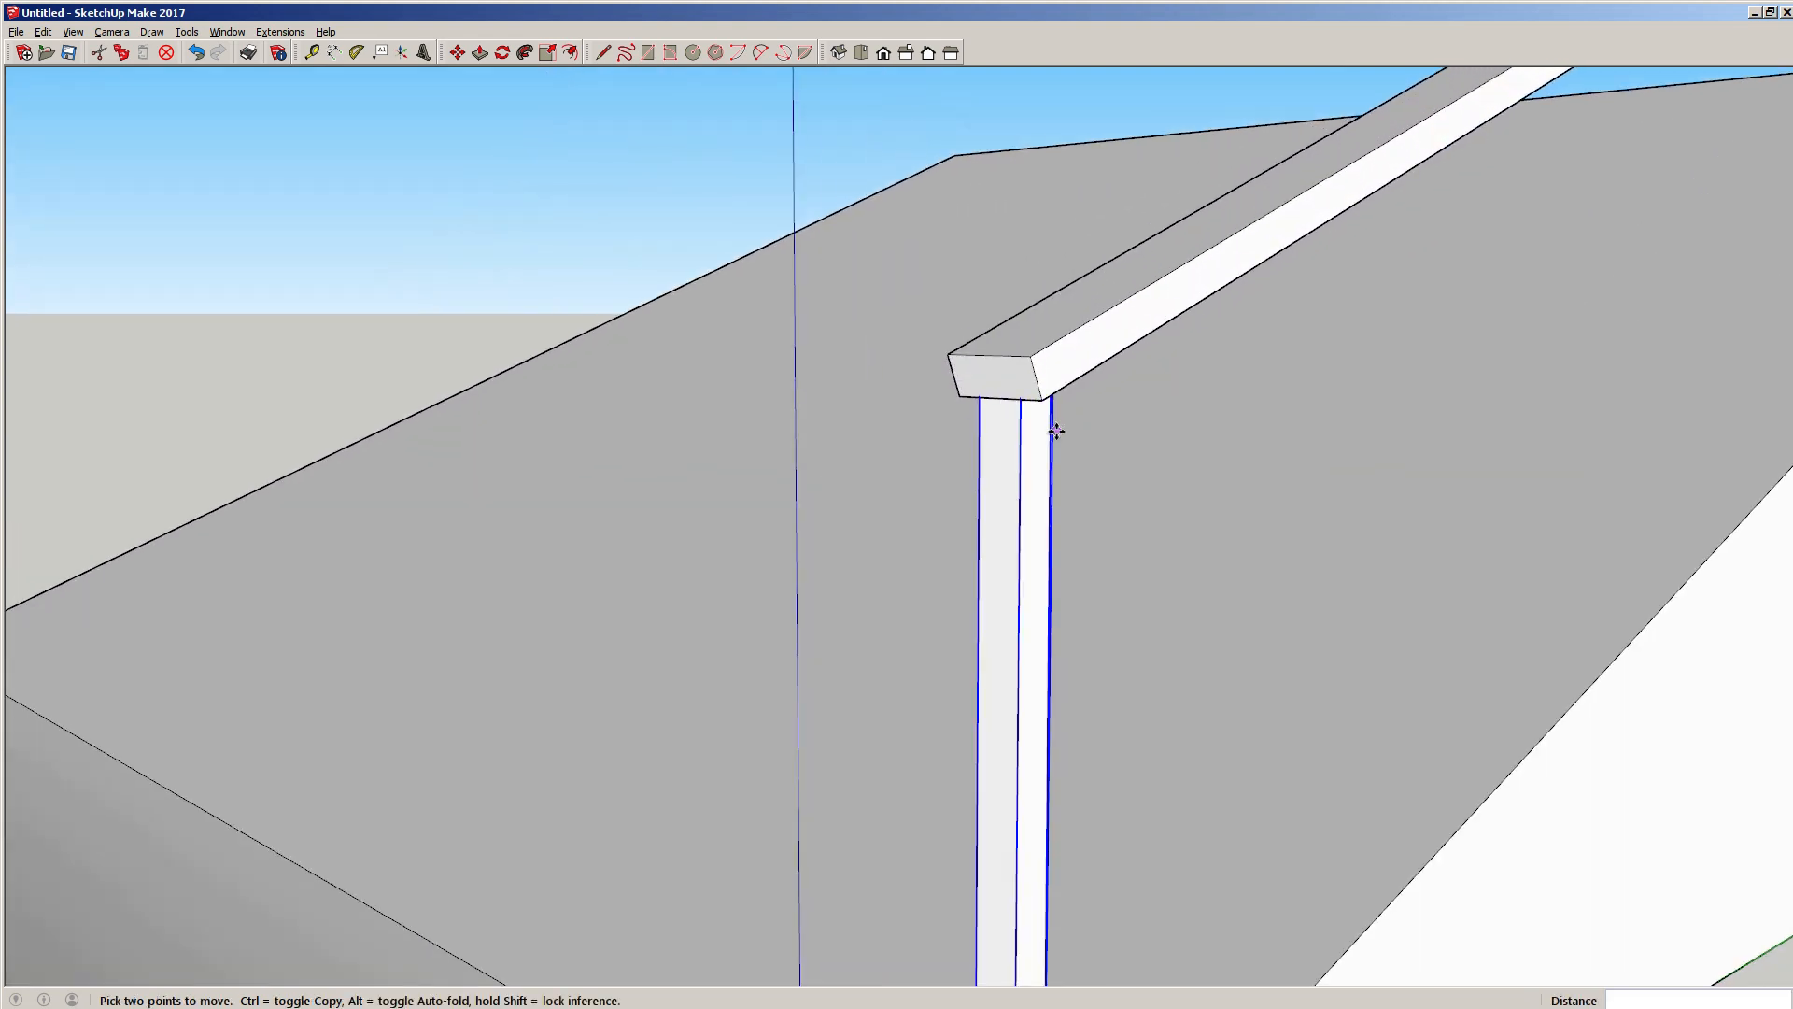
{"action": "scroll", "coordinate": [1056, 432], "scroll_direction": "down", "scroll_amount": 5}
{"action": "key", "text": "space"}
{"action": "middle_click_drag", "start_coordinate": [1072, 600], "coordinate": [1006, 644]}
{"action": "middle_click_drag", "start_coordinate": [832, 663], "coordinate": [796, 682]}
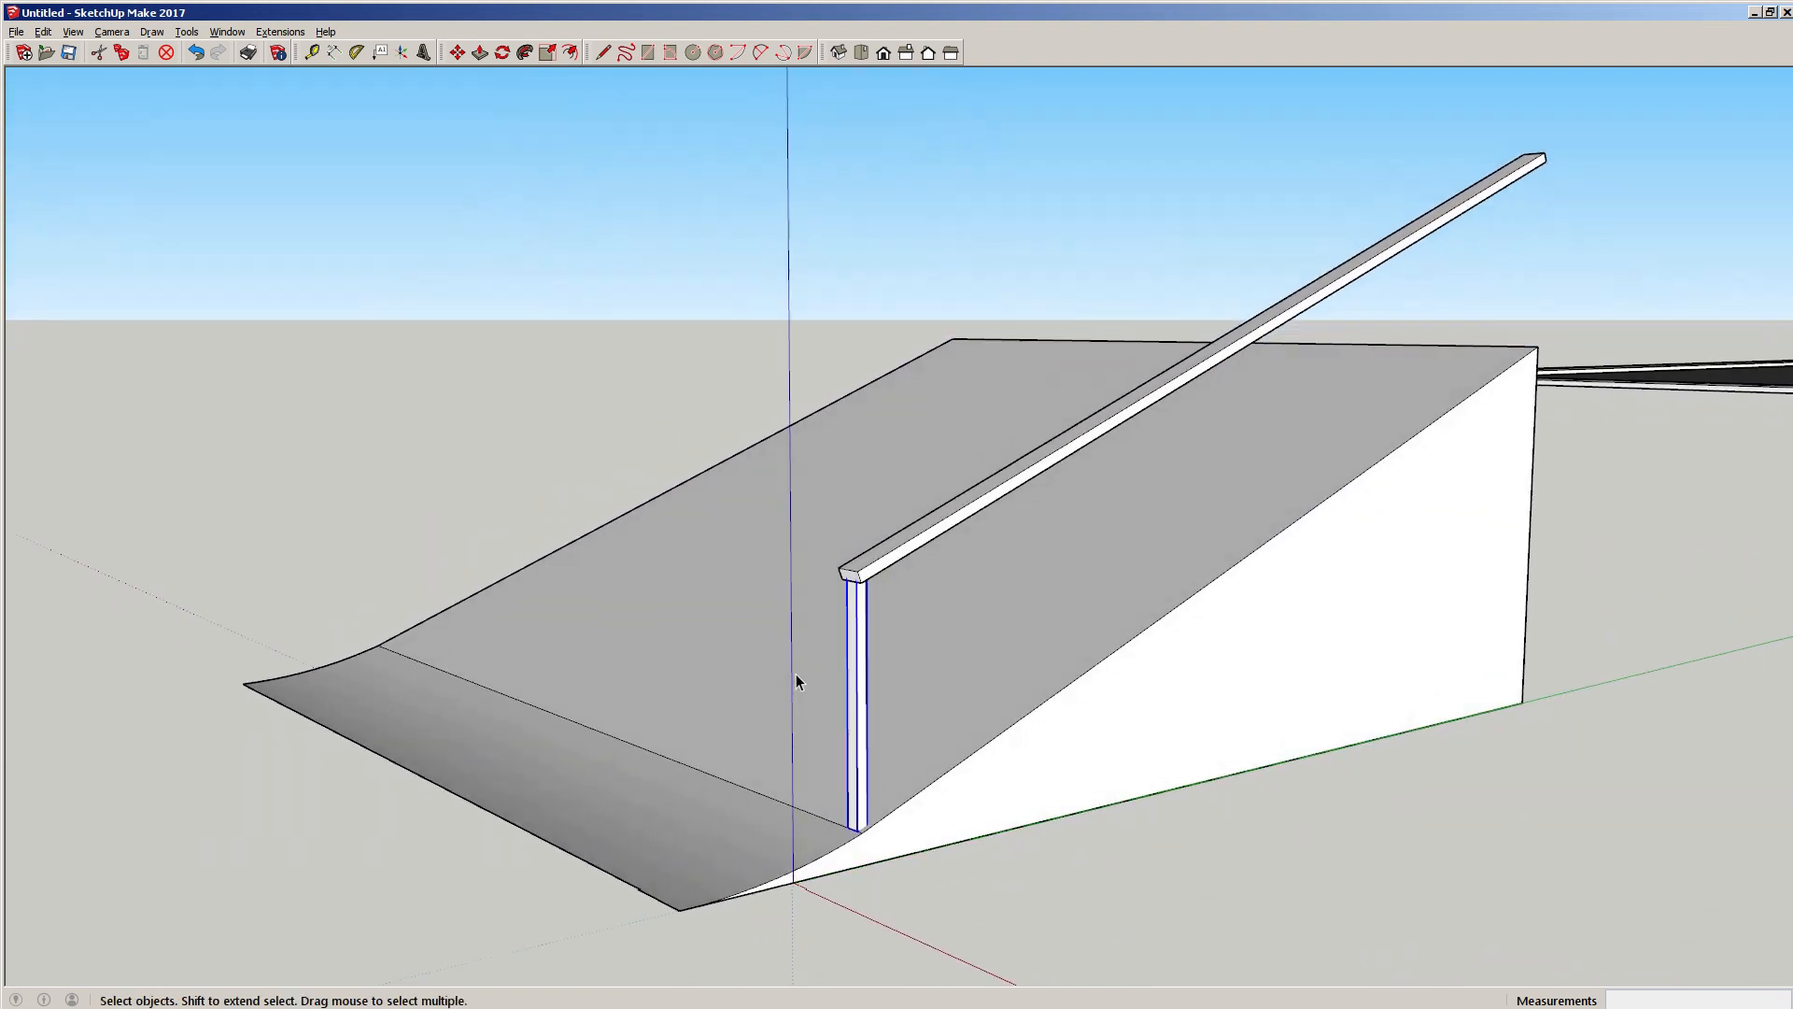
{"action": "scroll", "coordinate": [1009, 753], "scroll_direction": "up", "scroll_amount": 4}
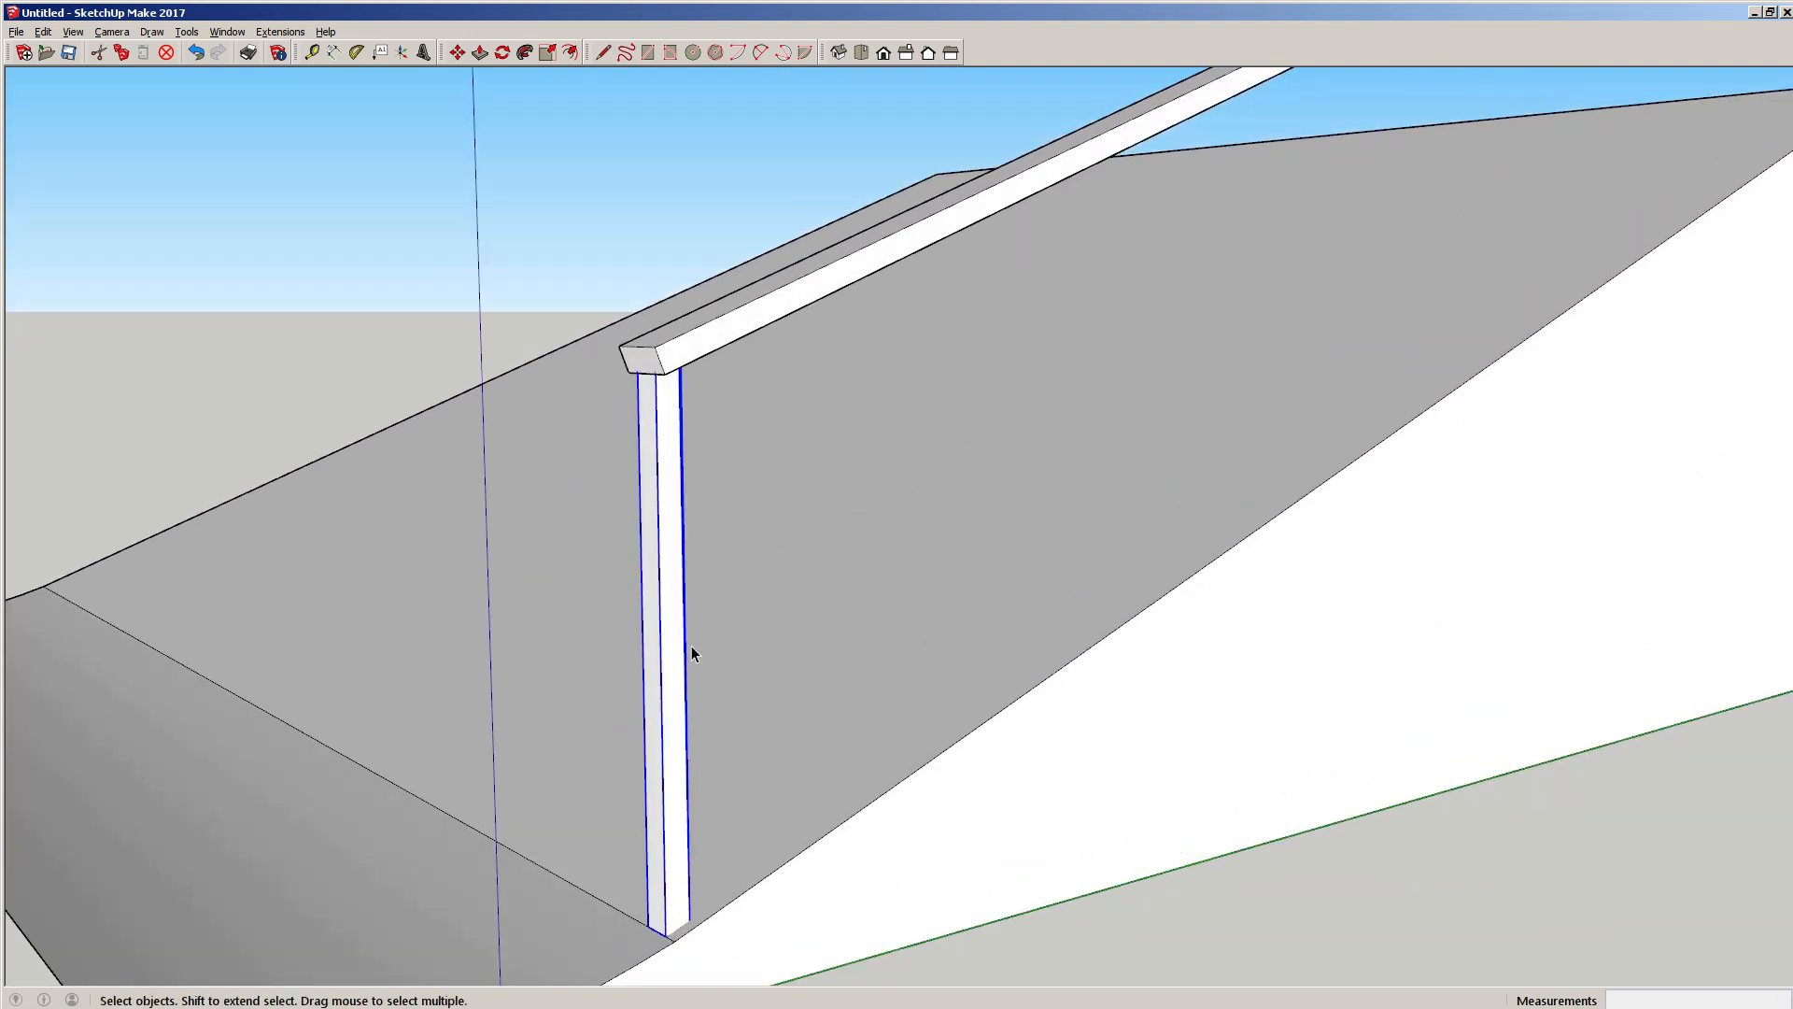
Open the rail group and Push/Pull its lower end face outward 1' beyond the post.
{"action": "key", "text": "m"}
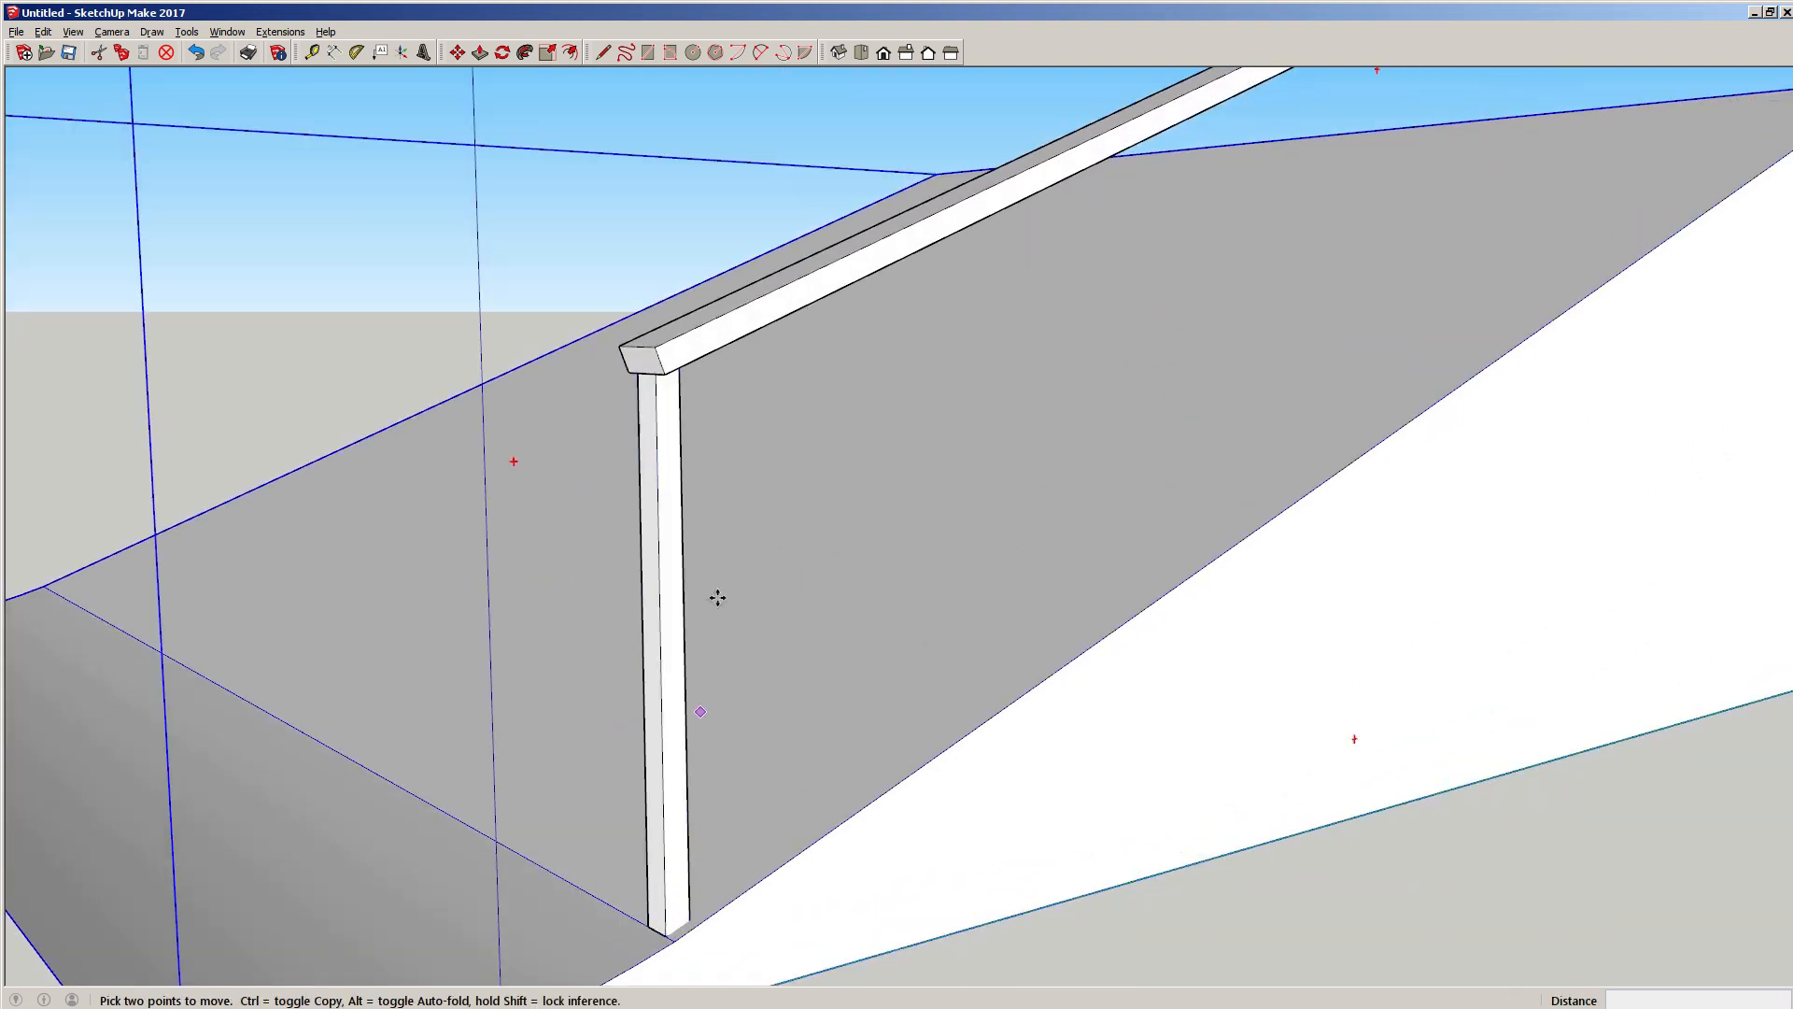
{"action": "key", "text": "space"}
{"action": "double_click", "coordinate": [673, 353]}
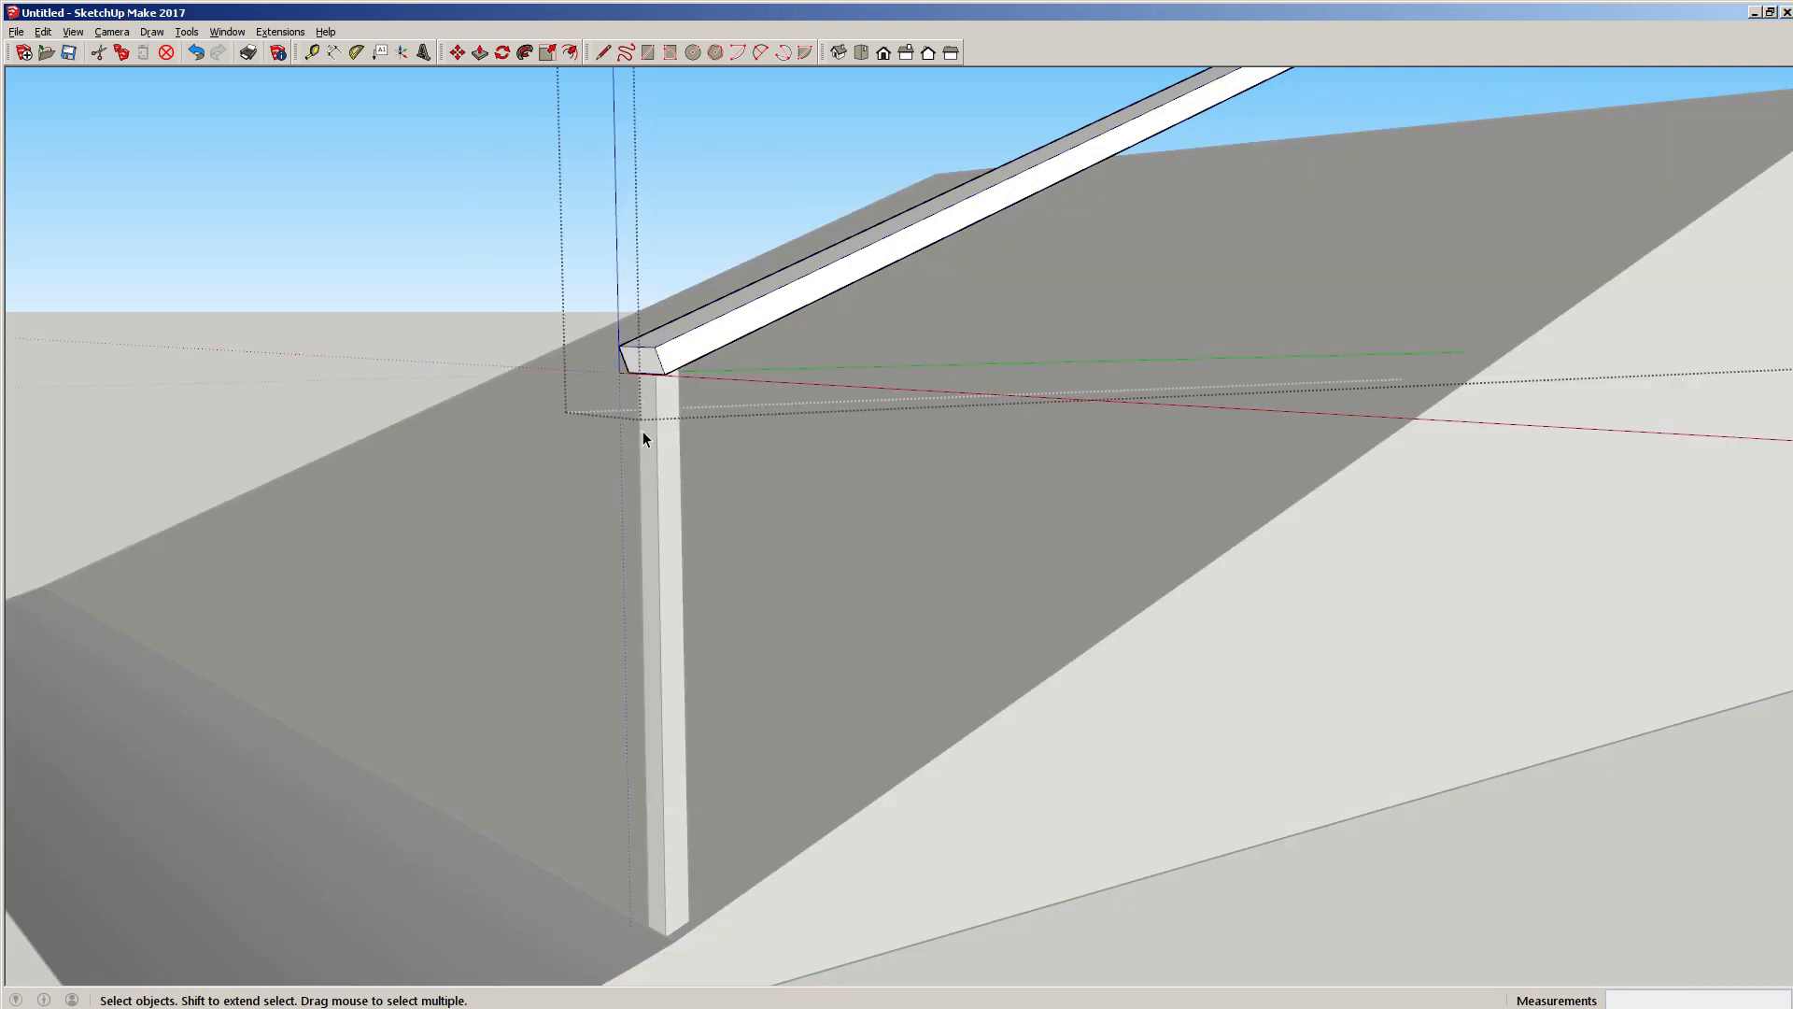
{"action": "key", "text": "p"}
{"action": "left_click_drag", "start_coordinate": [639, 361], "coordinate": [451, 480]}
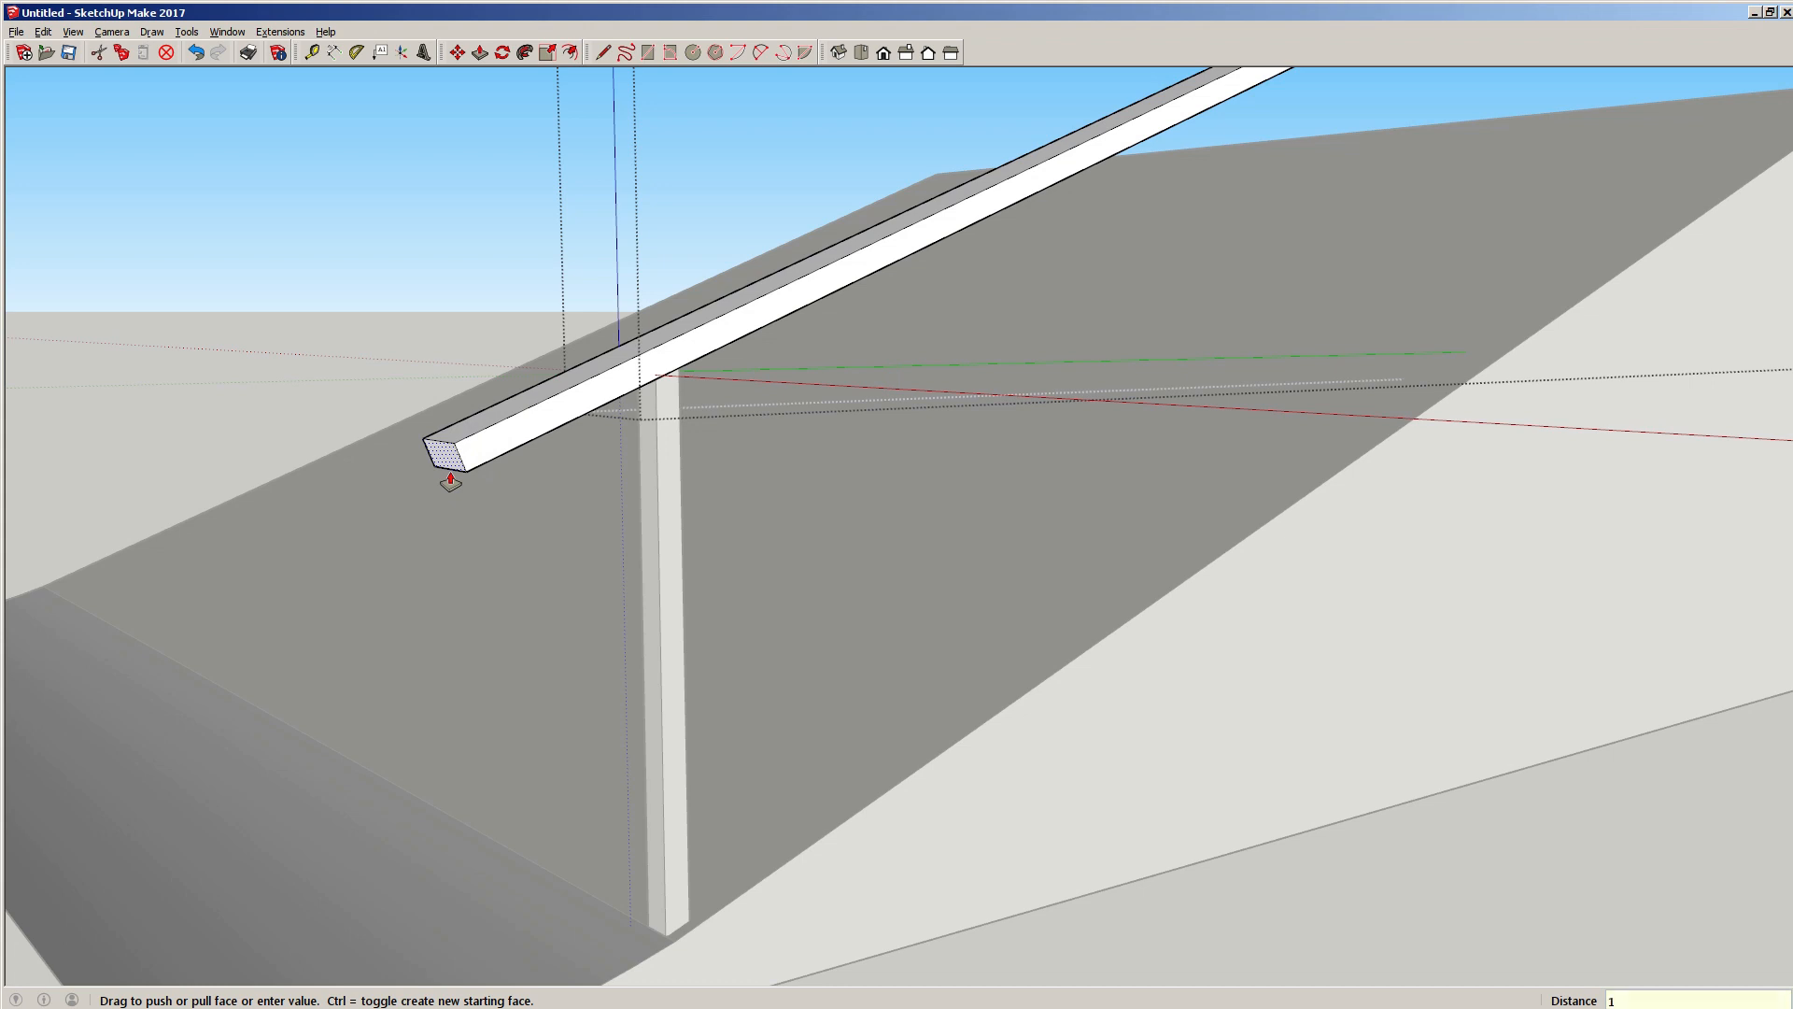
{"action": "type", "text": "1"}
{"action": "key", "text": "Return"}
{"action": "key", "text": "space"}
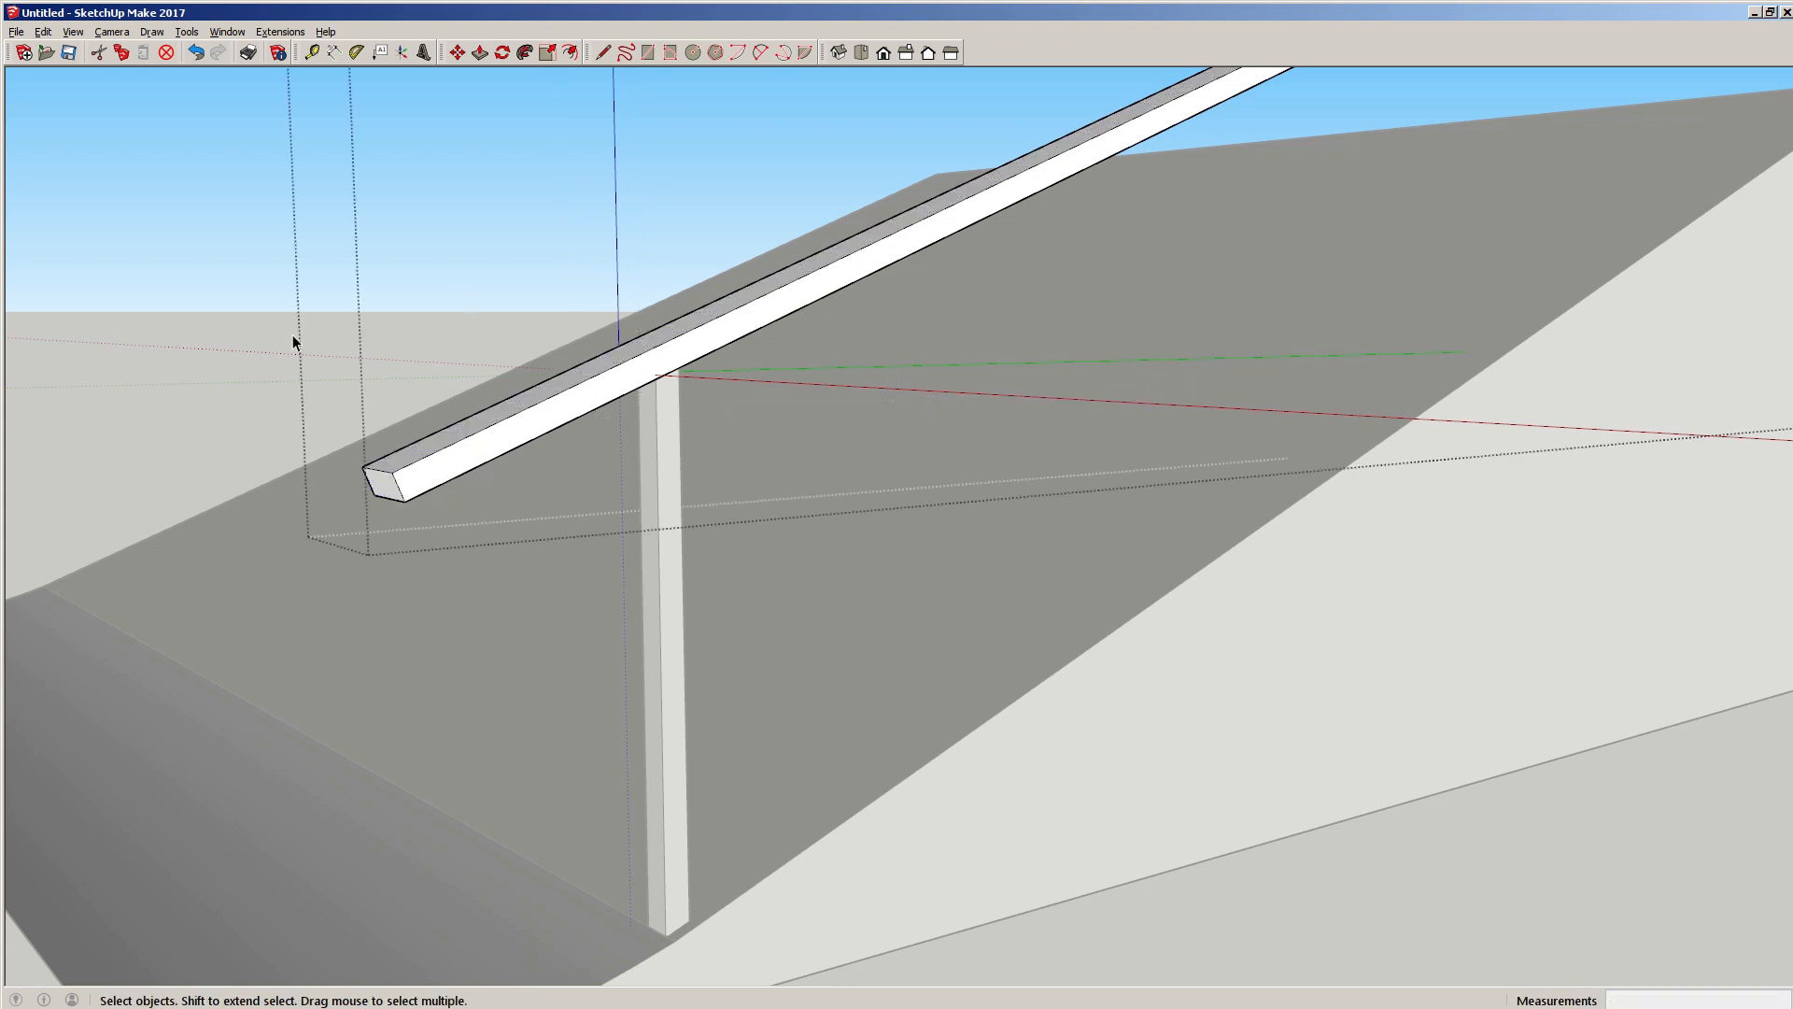
{"action": "left_click", "coordinate": [207, 360]}
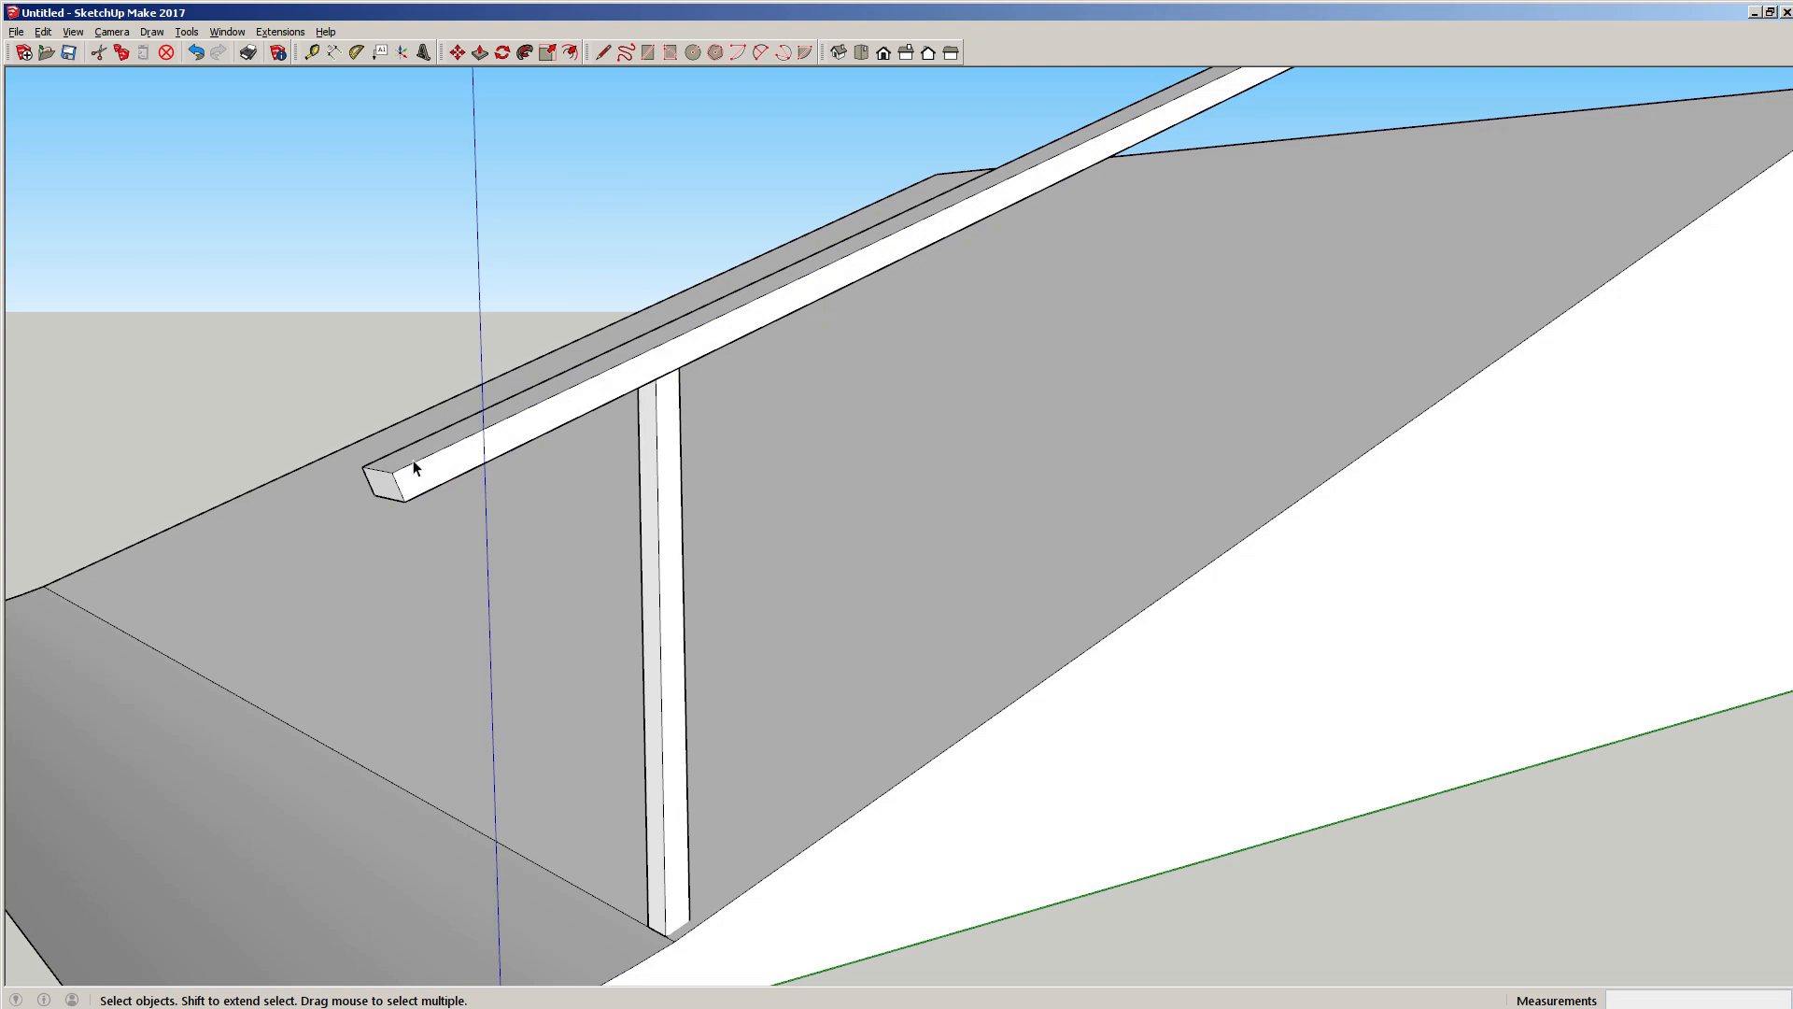
Push/Pull the rail's lower end face back toward the post to shorten the overhang.
{"action": "scroll", "coordinate": [529, 480], "scroll_direction": "down", "scroll_amount": 5}
{"action": "middle_click_drag", "start_coordinate": [563, 479], "coordinate": [592, 512], "text": "shift"}
{"action": "scroll", "coordinate": [681, 501], "scroll_direction": "up", "scroll_amount": 5}
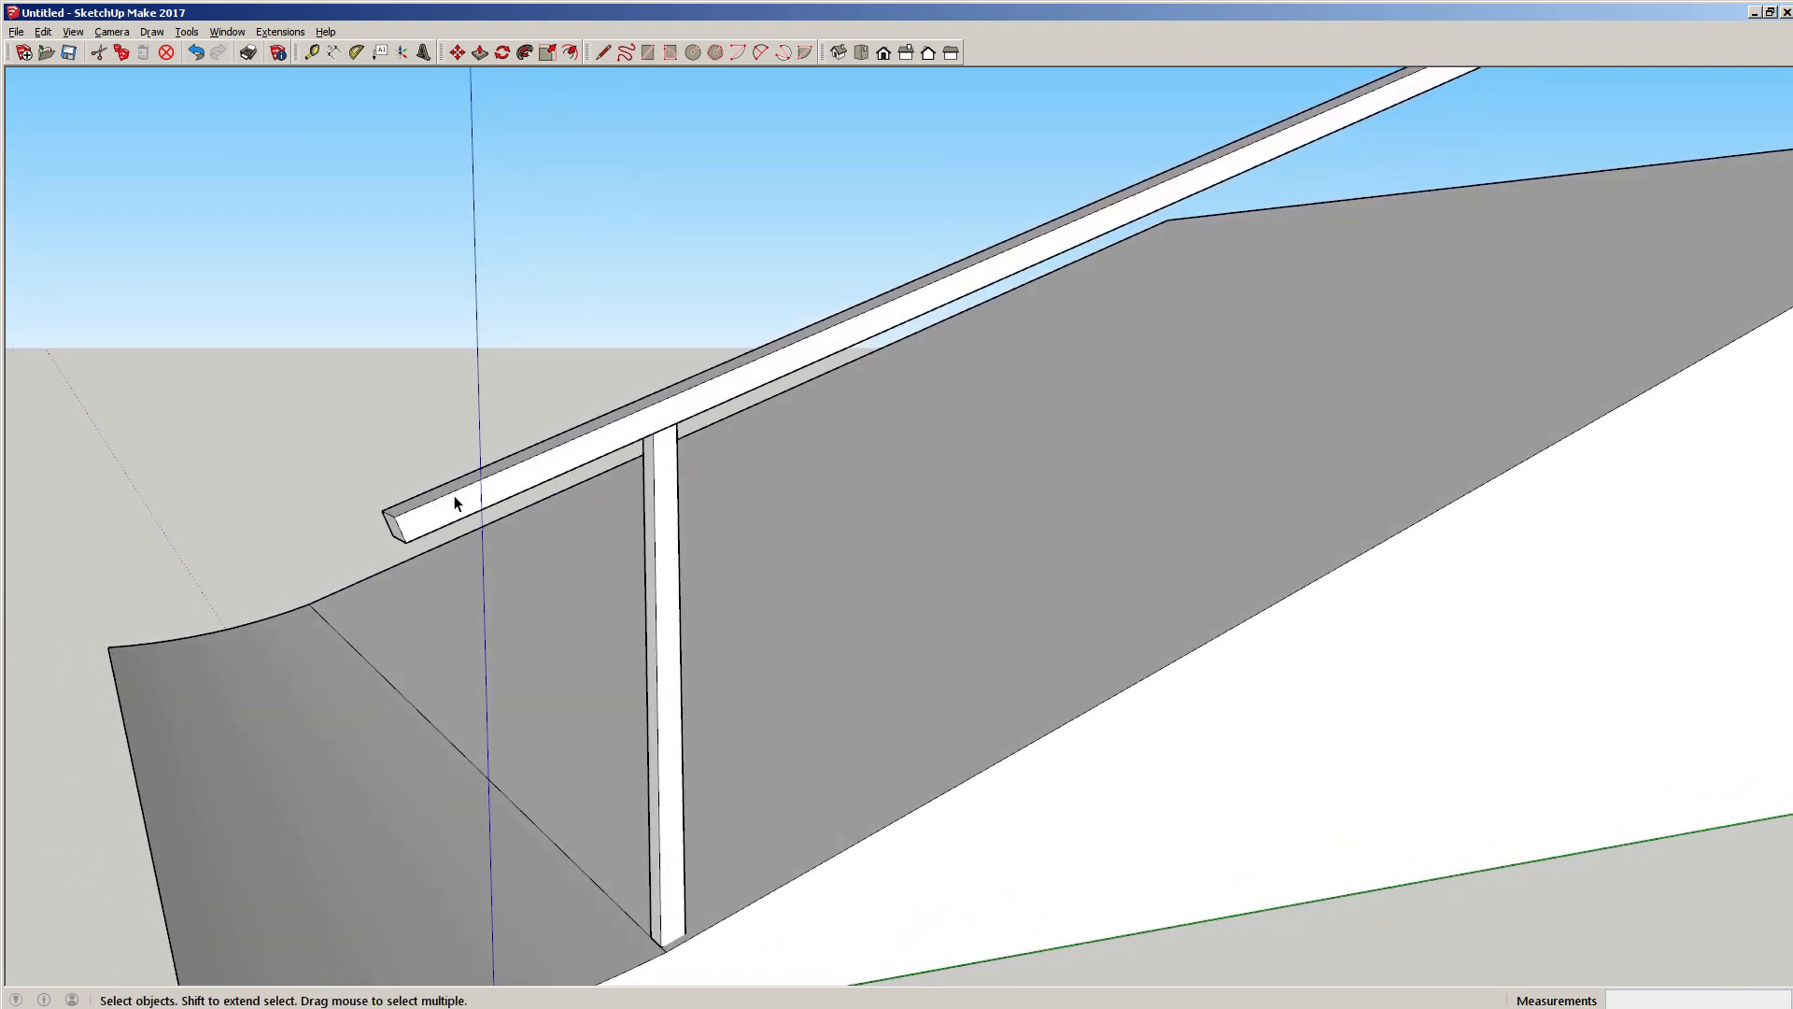
{"action": "middle_click_drag", "start_coordinate": [467, 499], "coordinate": [728, 445]}
{"action": "scroll", "coordinate": [764, 382], "scroll_direction": "up", "scroll_amount": 3}
{"action": "scroll", "coordinate": [730, 448], "scroll_direction": "down", "scroll_amount": 4}
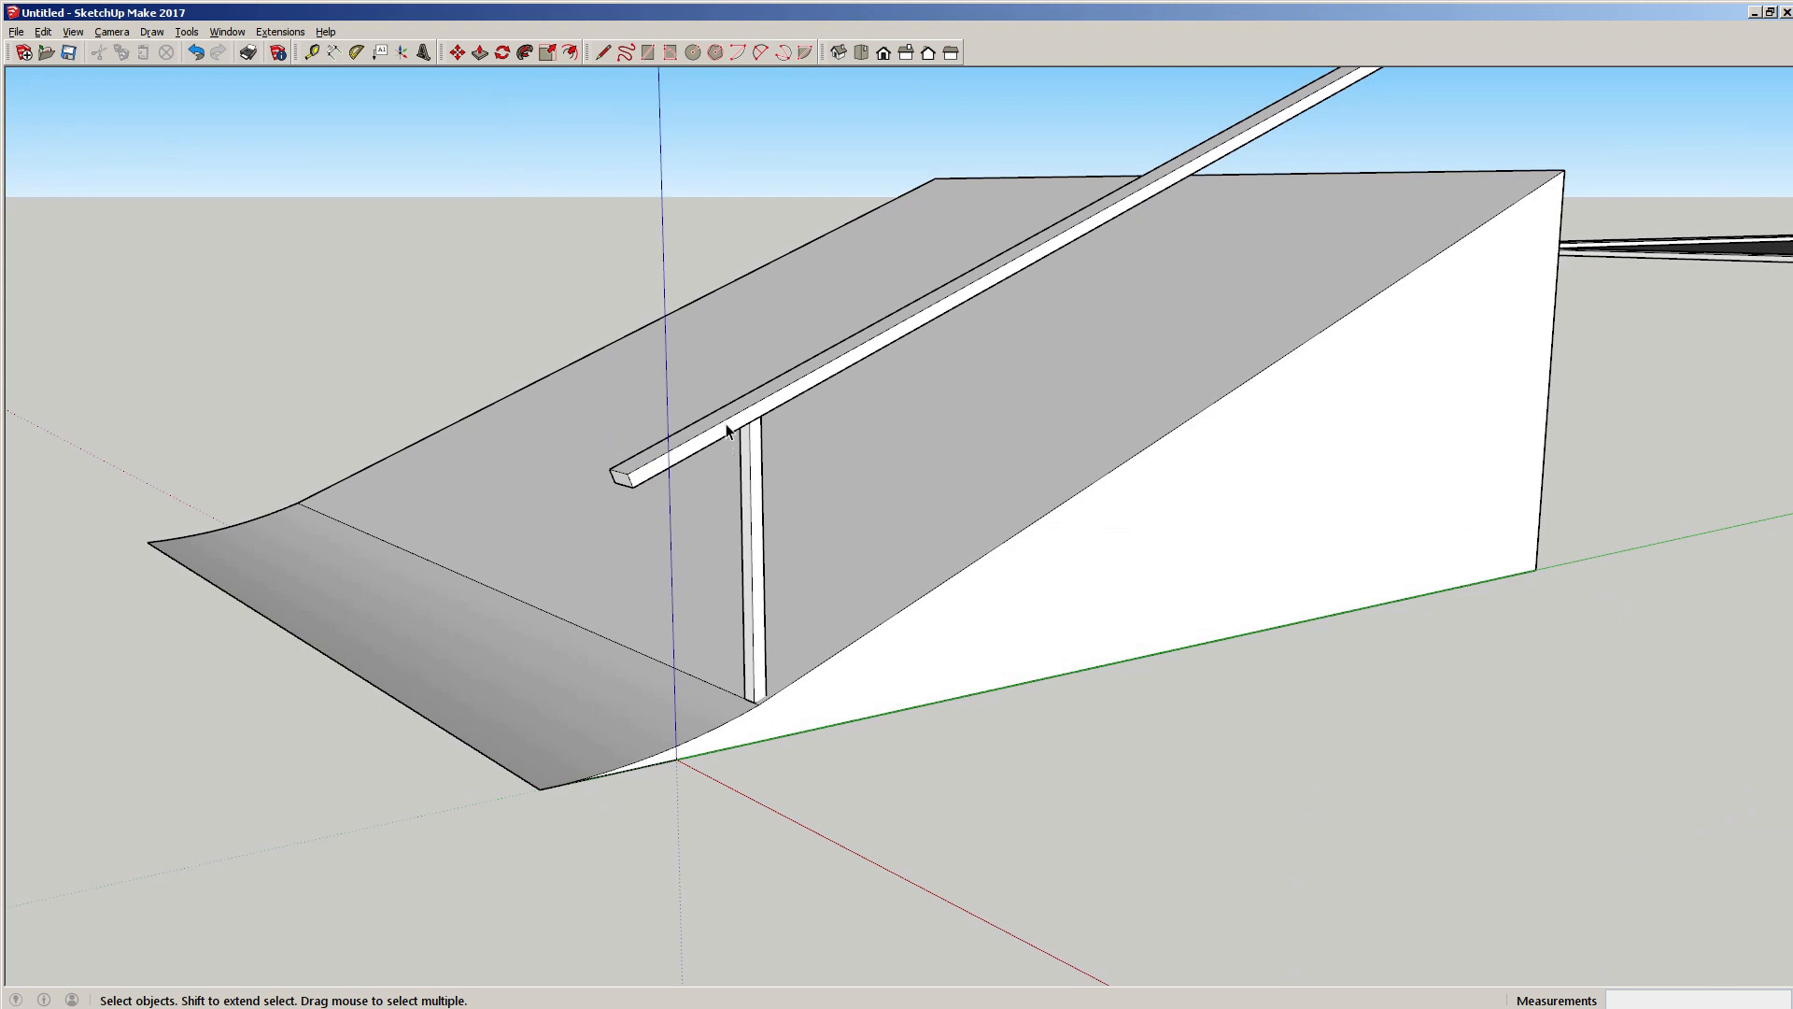
{"action": "scroll", "coordinate": [728, 430], "scroll_direction": "up", "scroll_amount": 3}
{"action": "triple_click", "coordinate": [629, 476]}
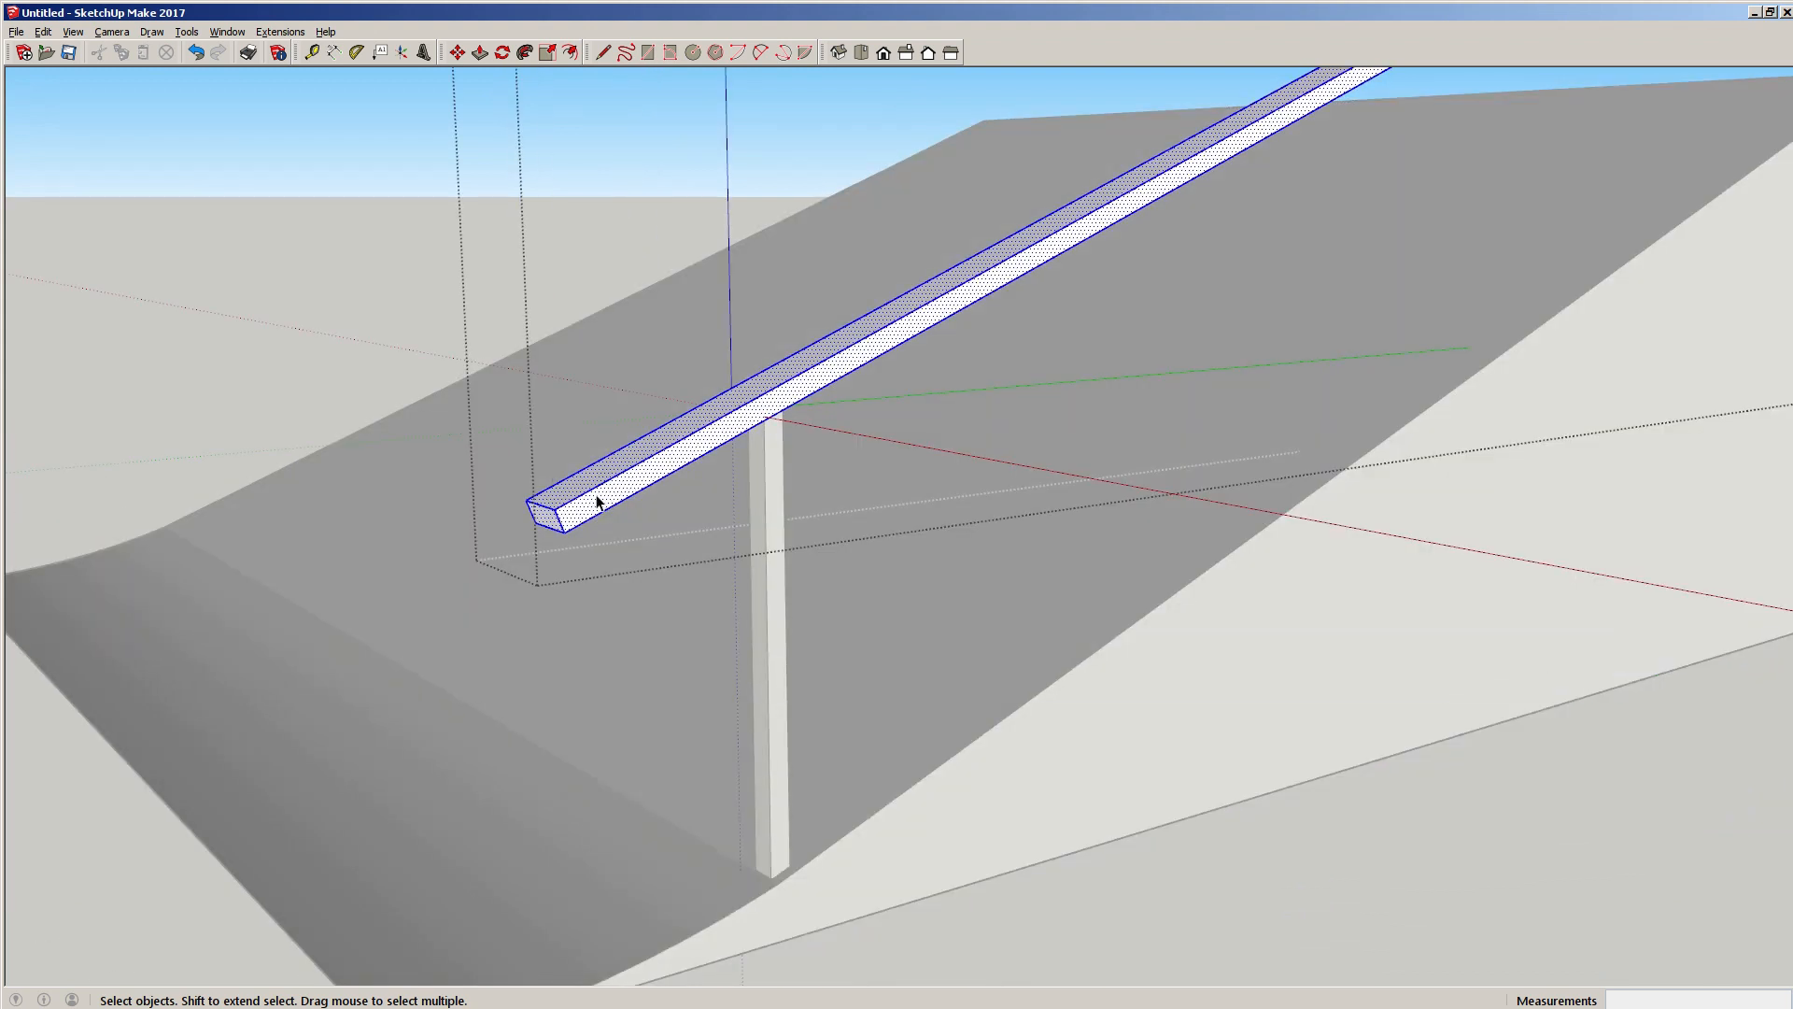
{"action": "left_click", "coordinate": [595, 495]}
{"action": "left_click", "coordinate": [551, 525]}
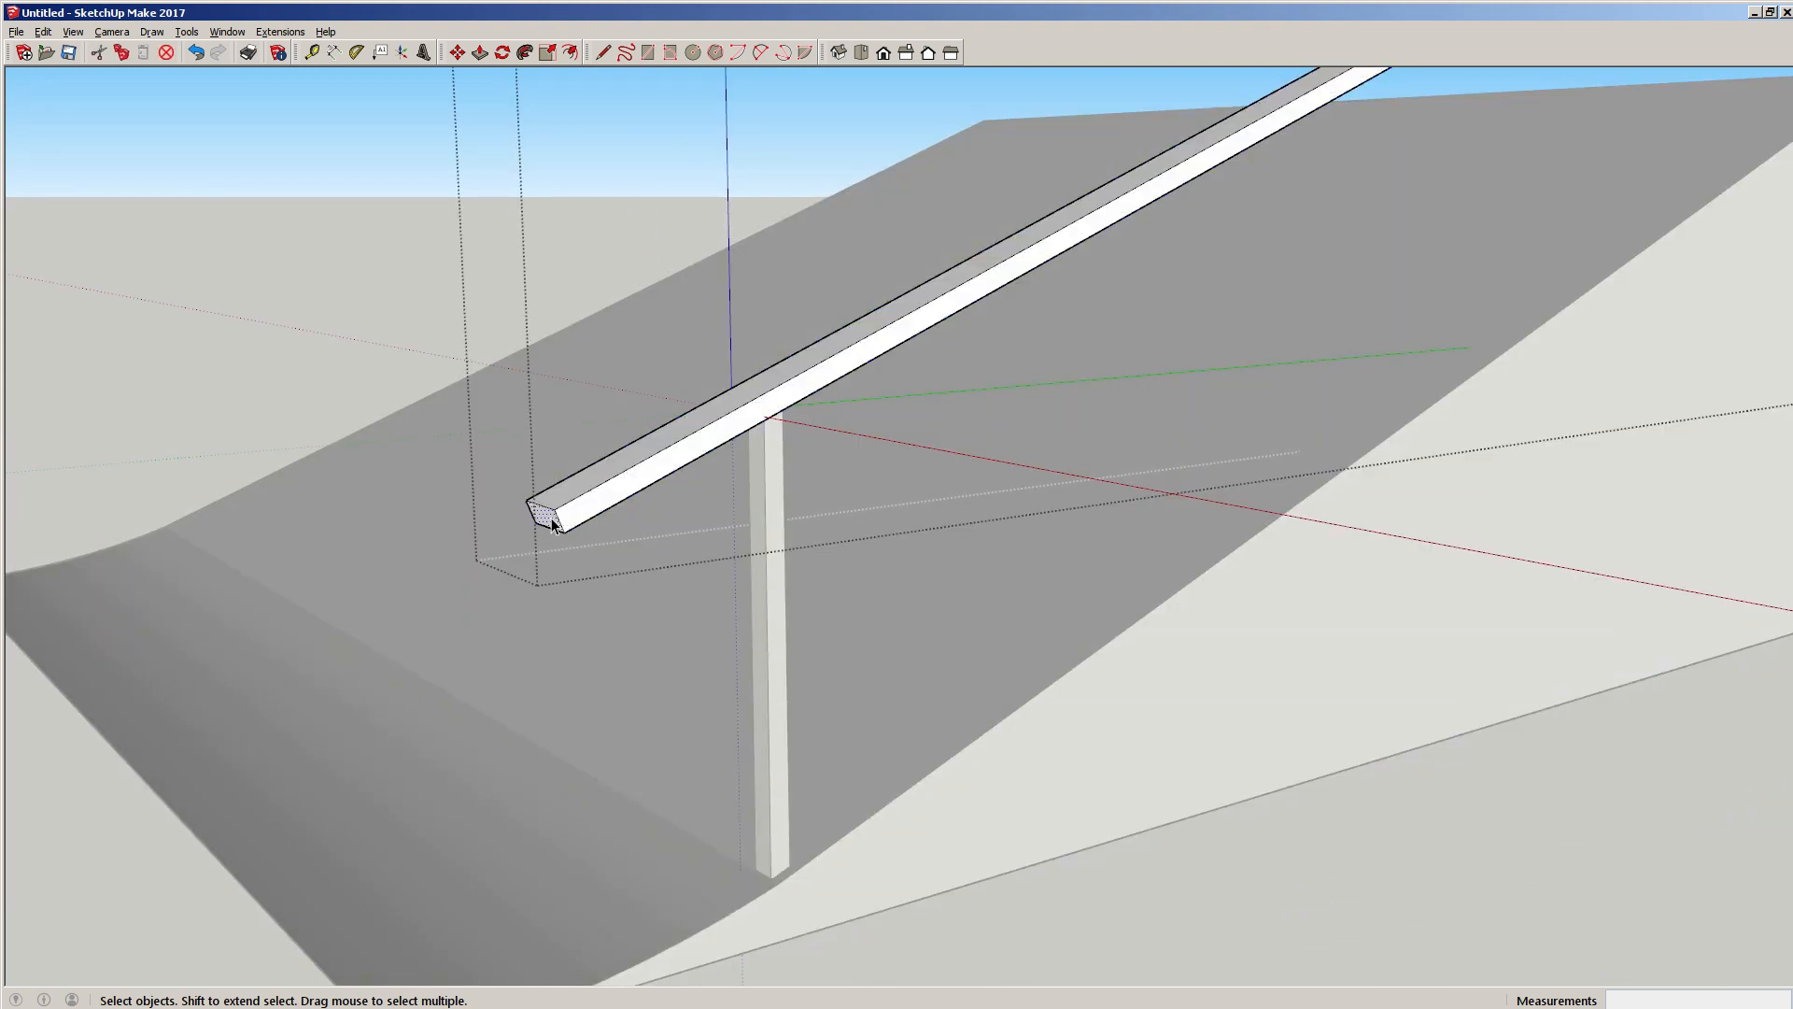
{"action": "key", "text": "p"}
{"action": "left_click_drag", "start_coordinate": [541, 516], "coordinate": [634, 475]}
{"action": "key", "text": "space"}
Copy the post group about 2.09' up the slope along the ramp's side edge.
{"action": "middle_click_drag", "start_coordinate": [378, 282], "coordinate": [607, 589]}
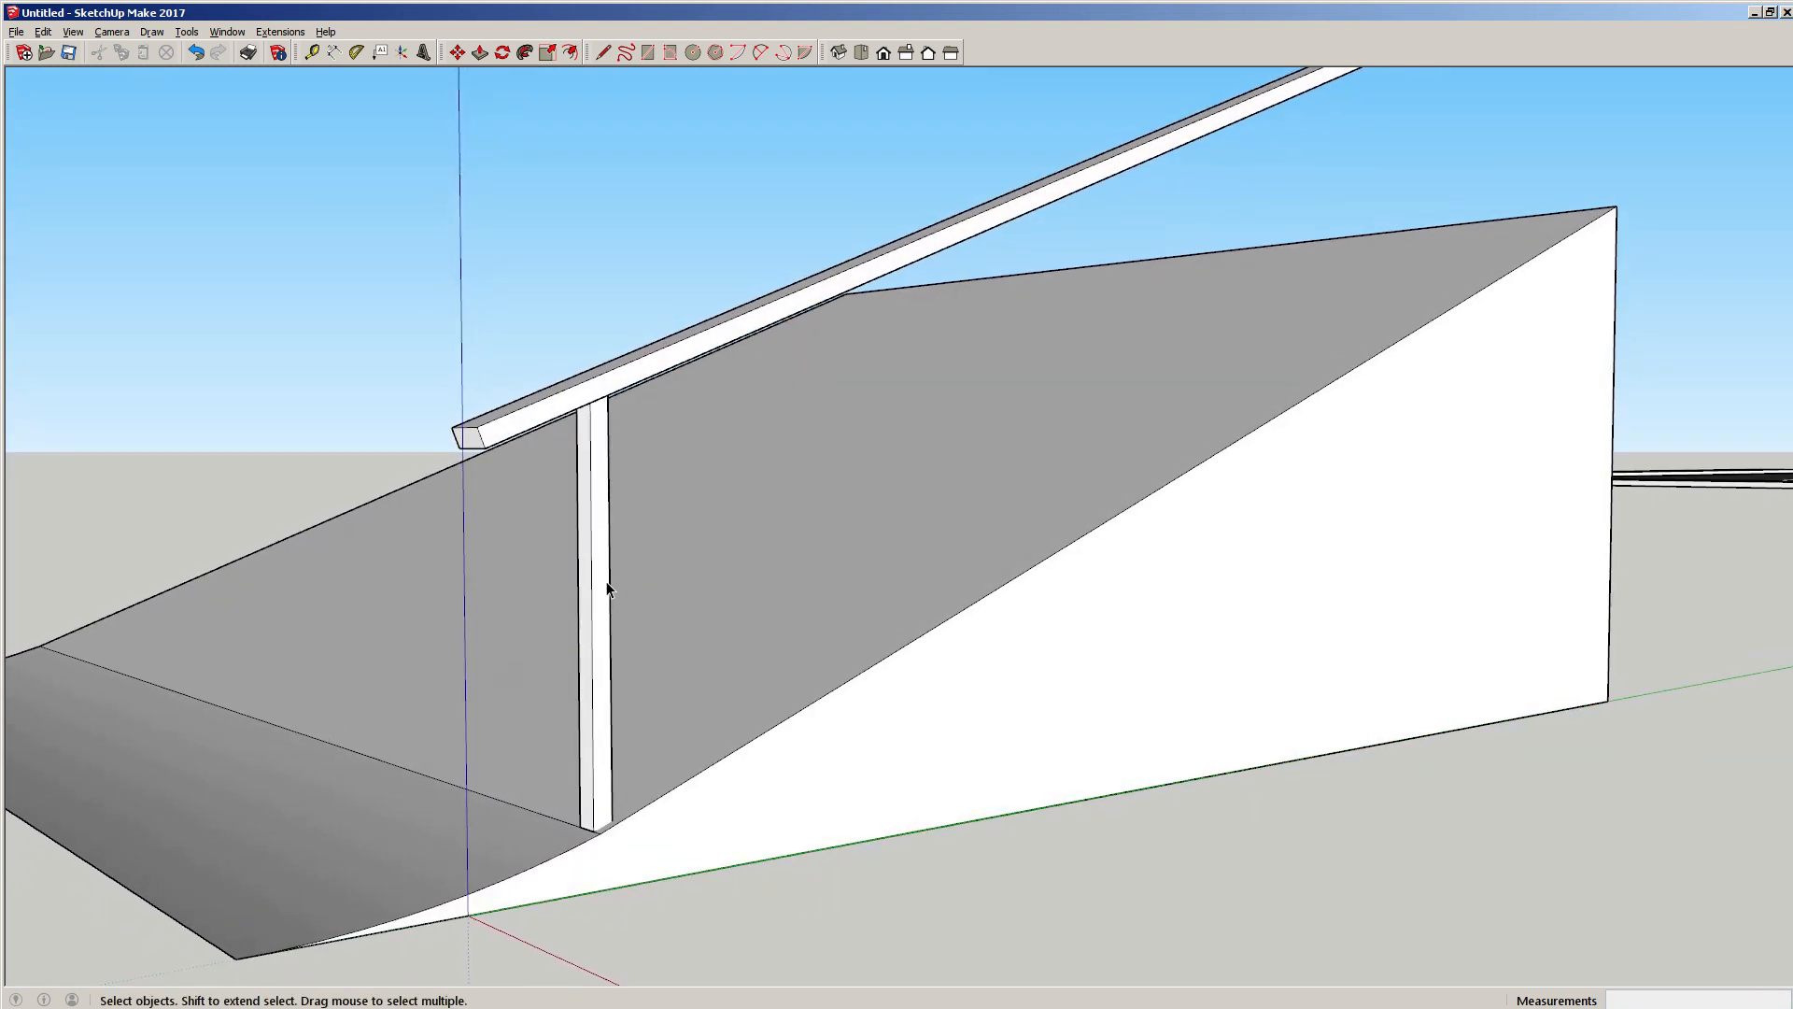
{"action": "left_click", "coordinate": [602, 644]}
{"action": "middle_click_drag", "start_coordinate": [640, 760], "coordinate": [709, 783]}
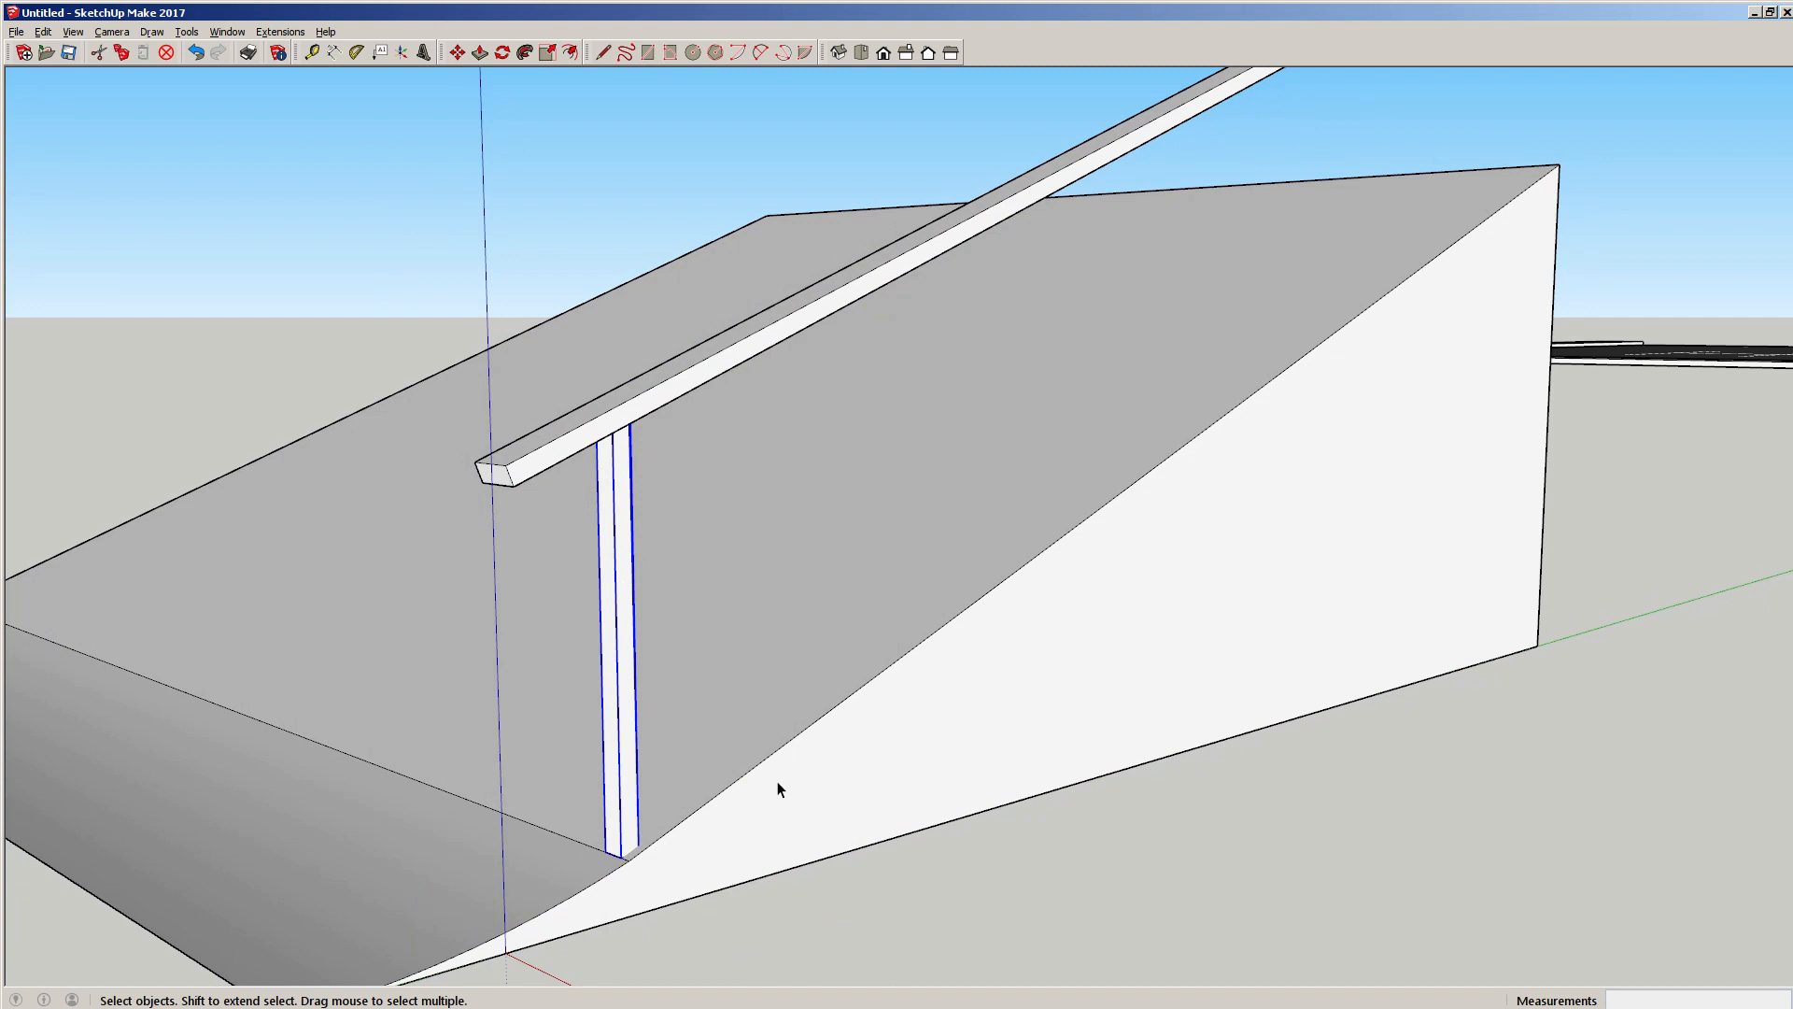
{"action": "key", "text": "m"}
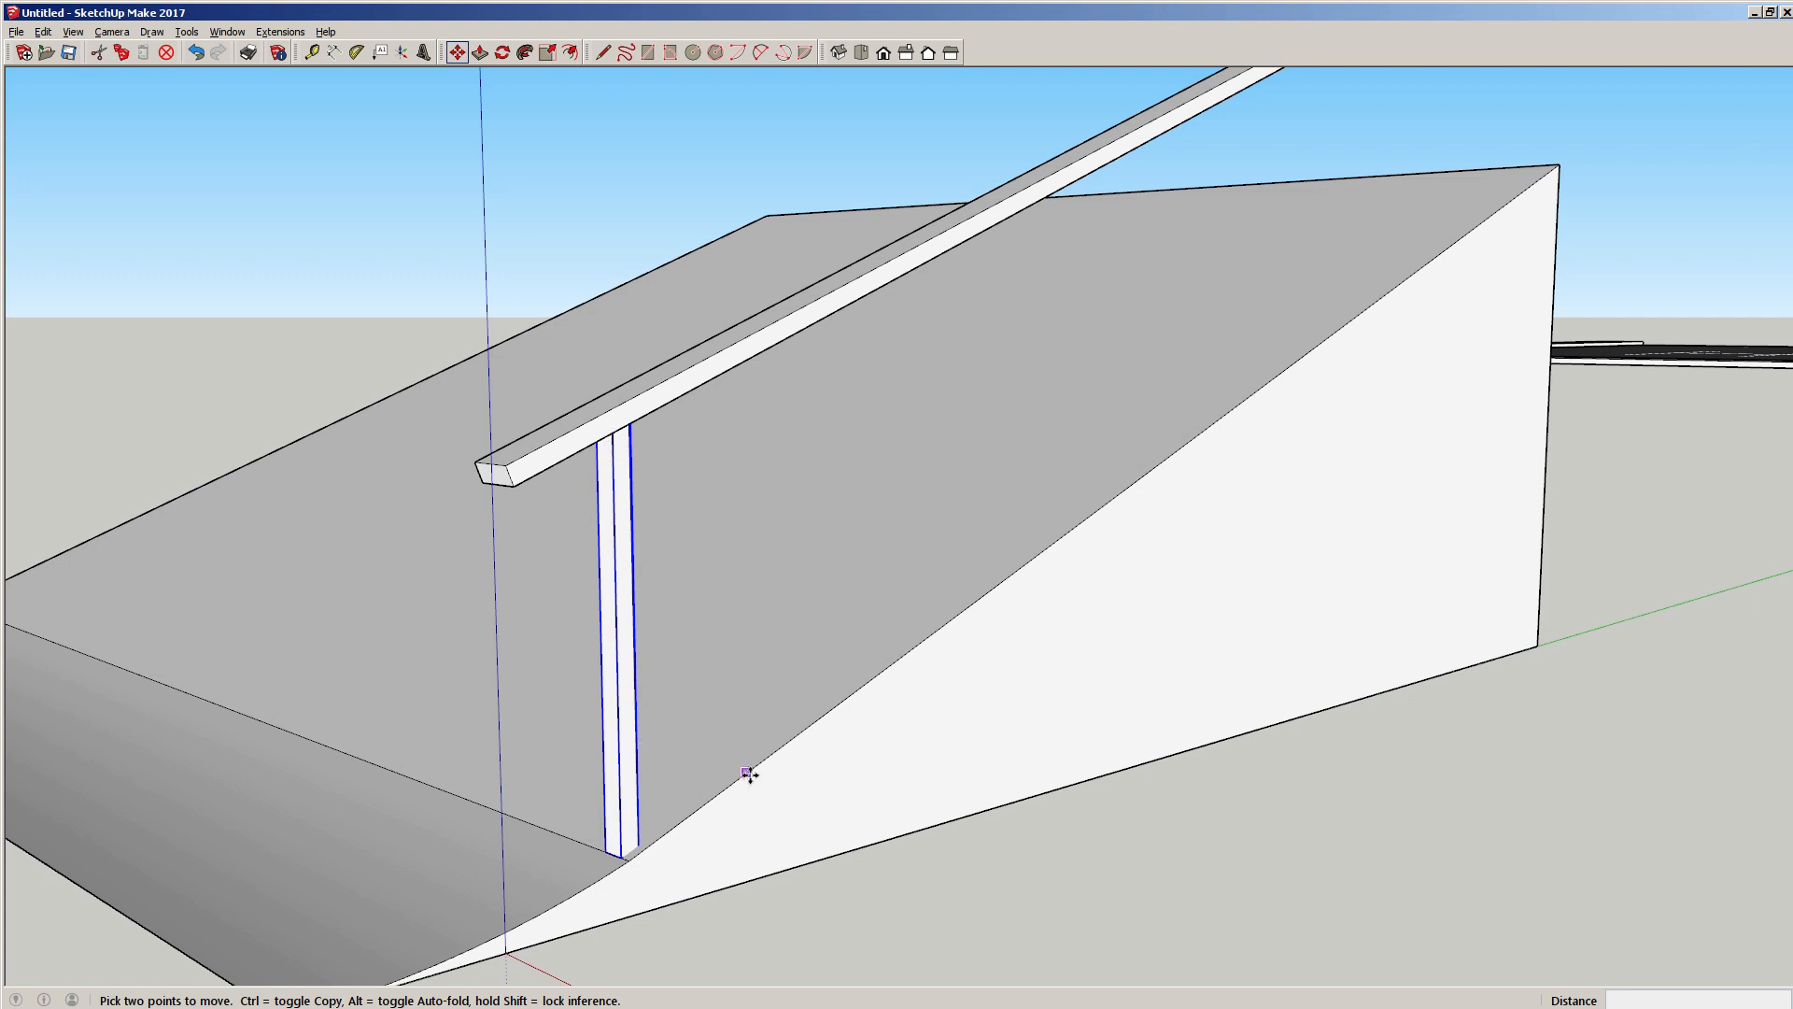
{"action": "scroll", "coordinate": [819, 739], "scroll_direction": "down", "scroll_amount": 3}
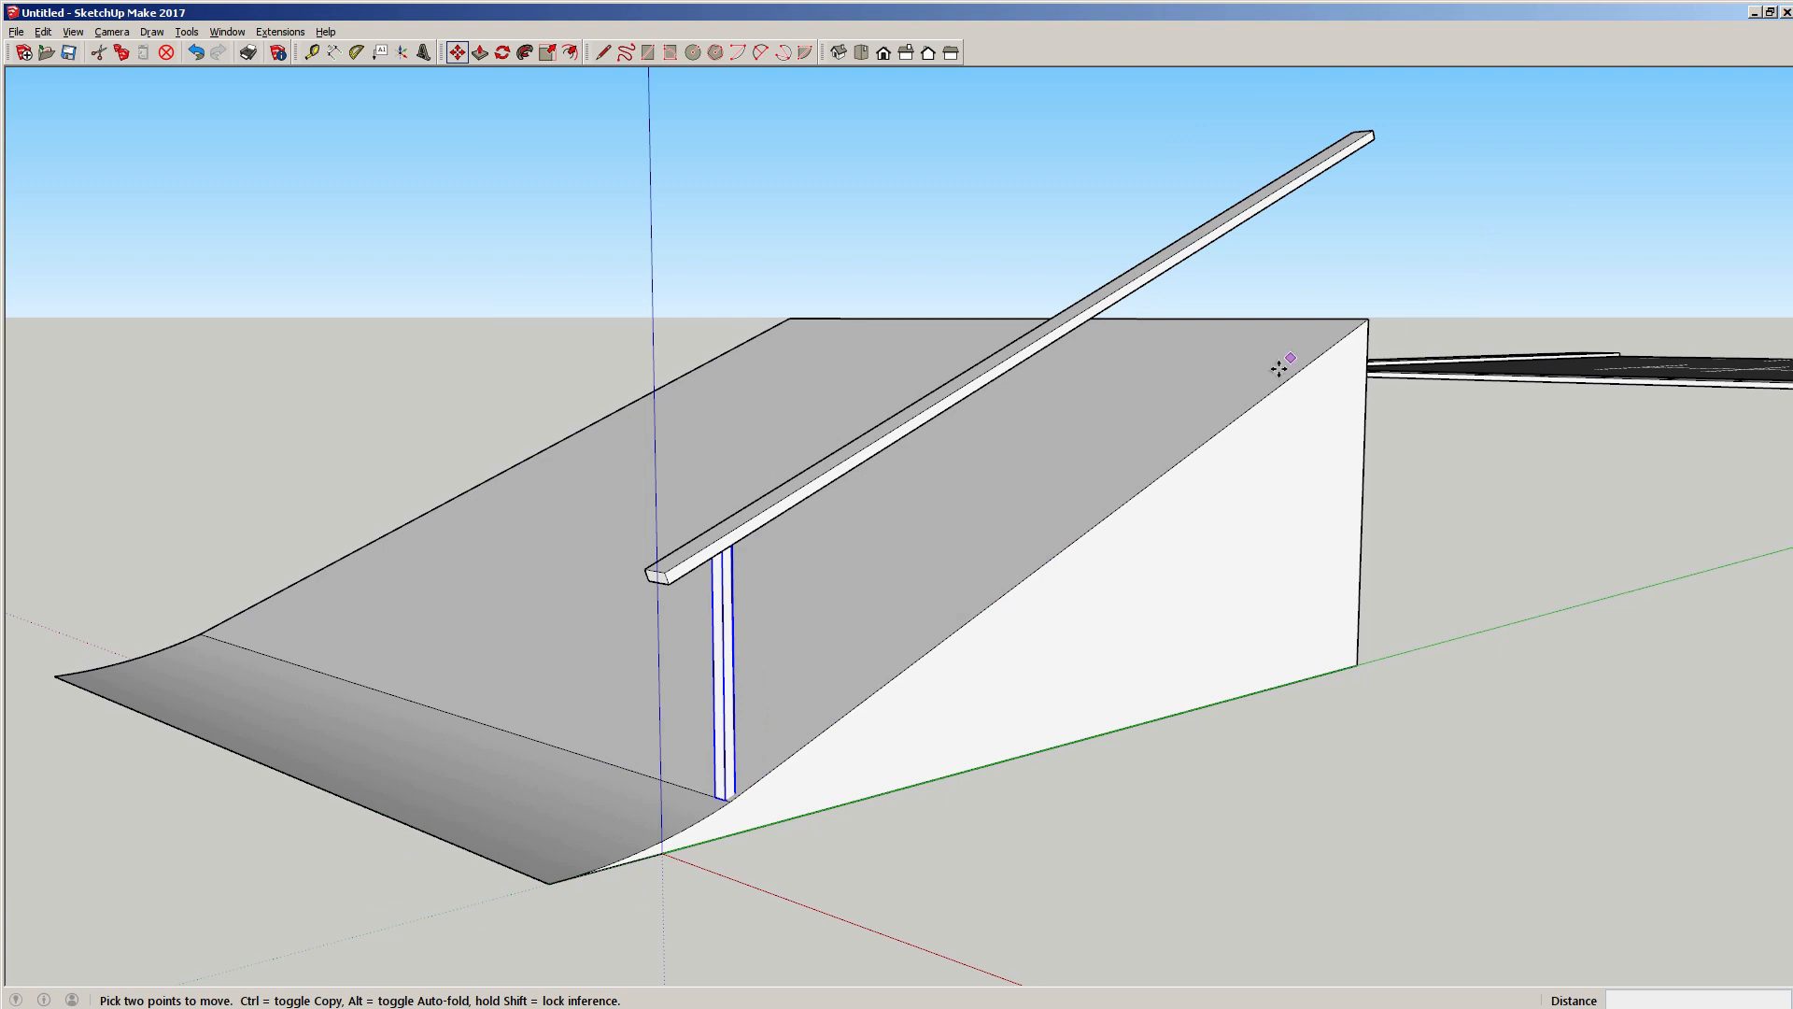
{"action": "scroll", "coordinate": [856, 680], "scroll_direction": "up", "scroll_amount": 2}
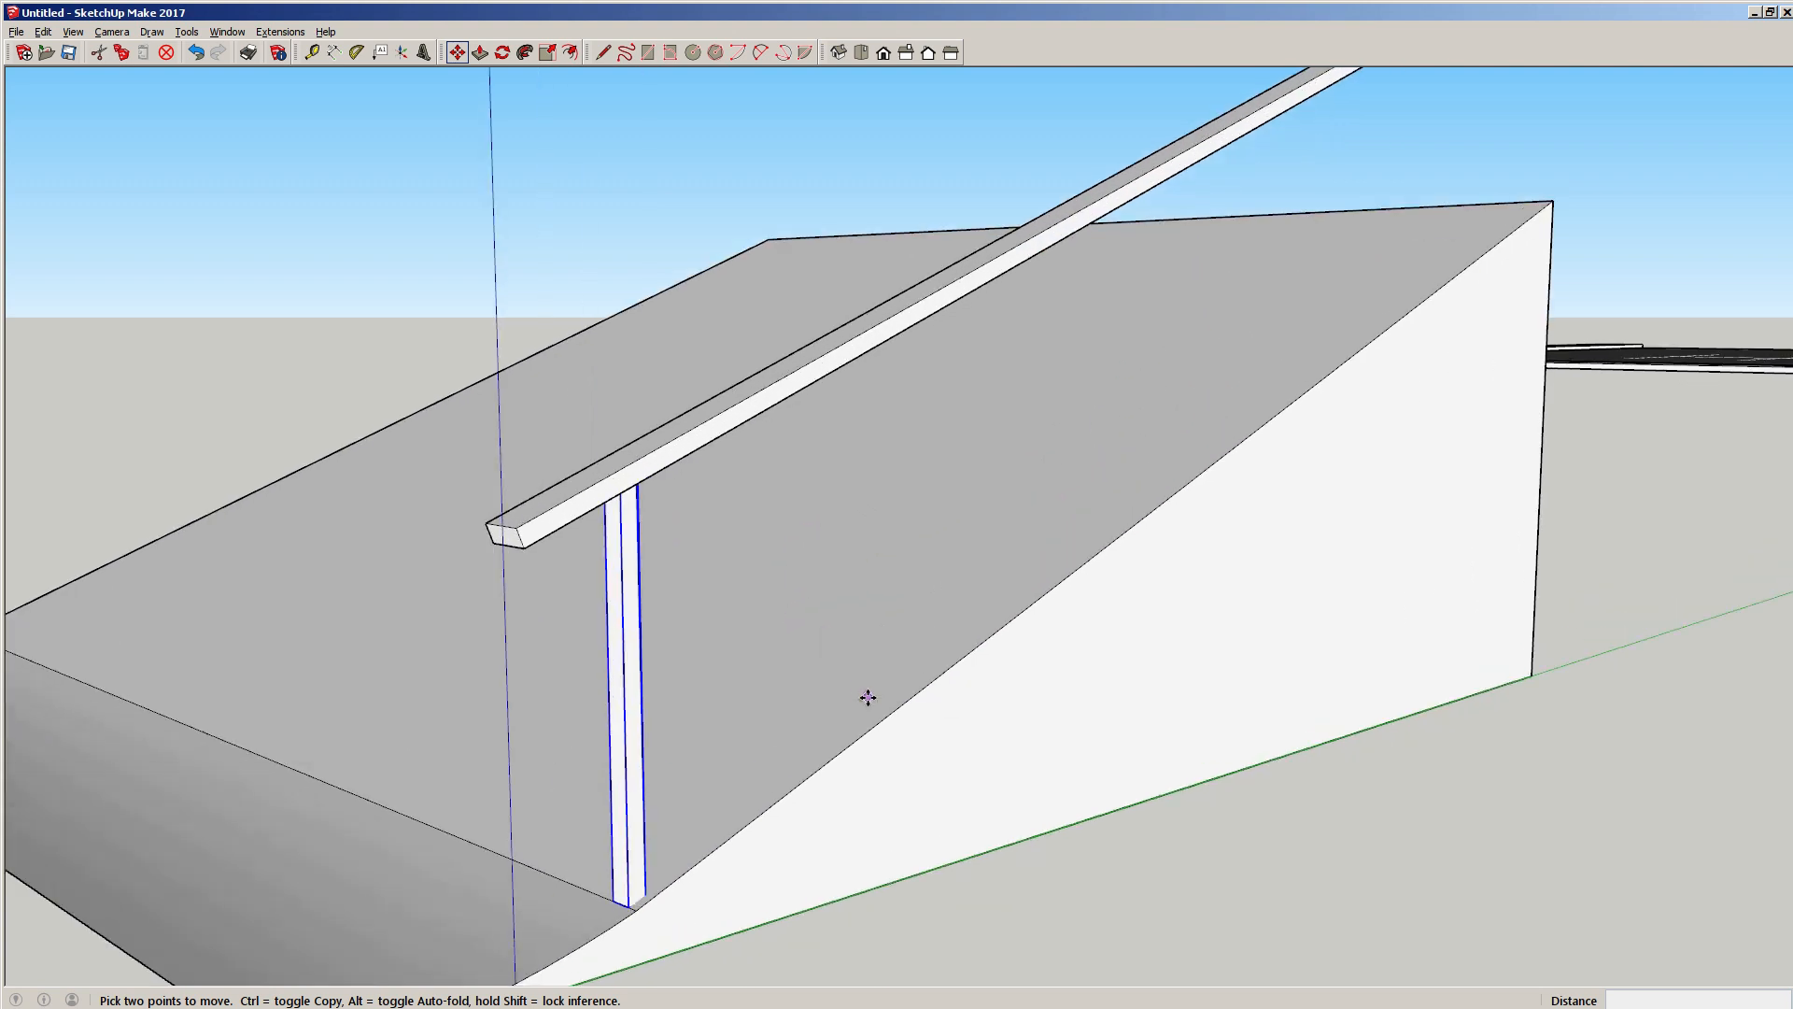
{"action": "scroll", "coordinate": [880, 692], "scroll_direction": "down", "scroll_amount": 1}
{"action": "scroll", "coordinate": [882, 695], "scroll_direction": "down", "scroll_amount": 1}
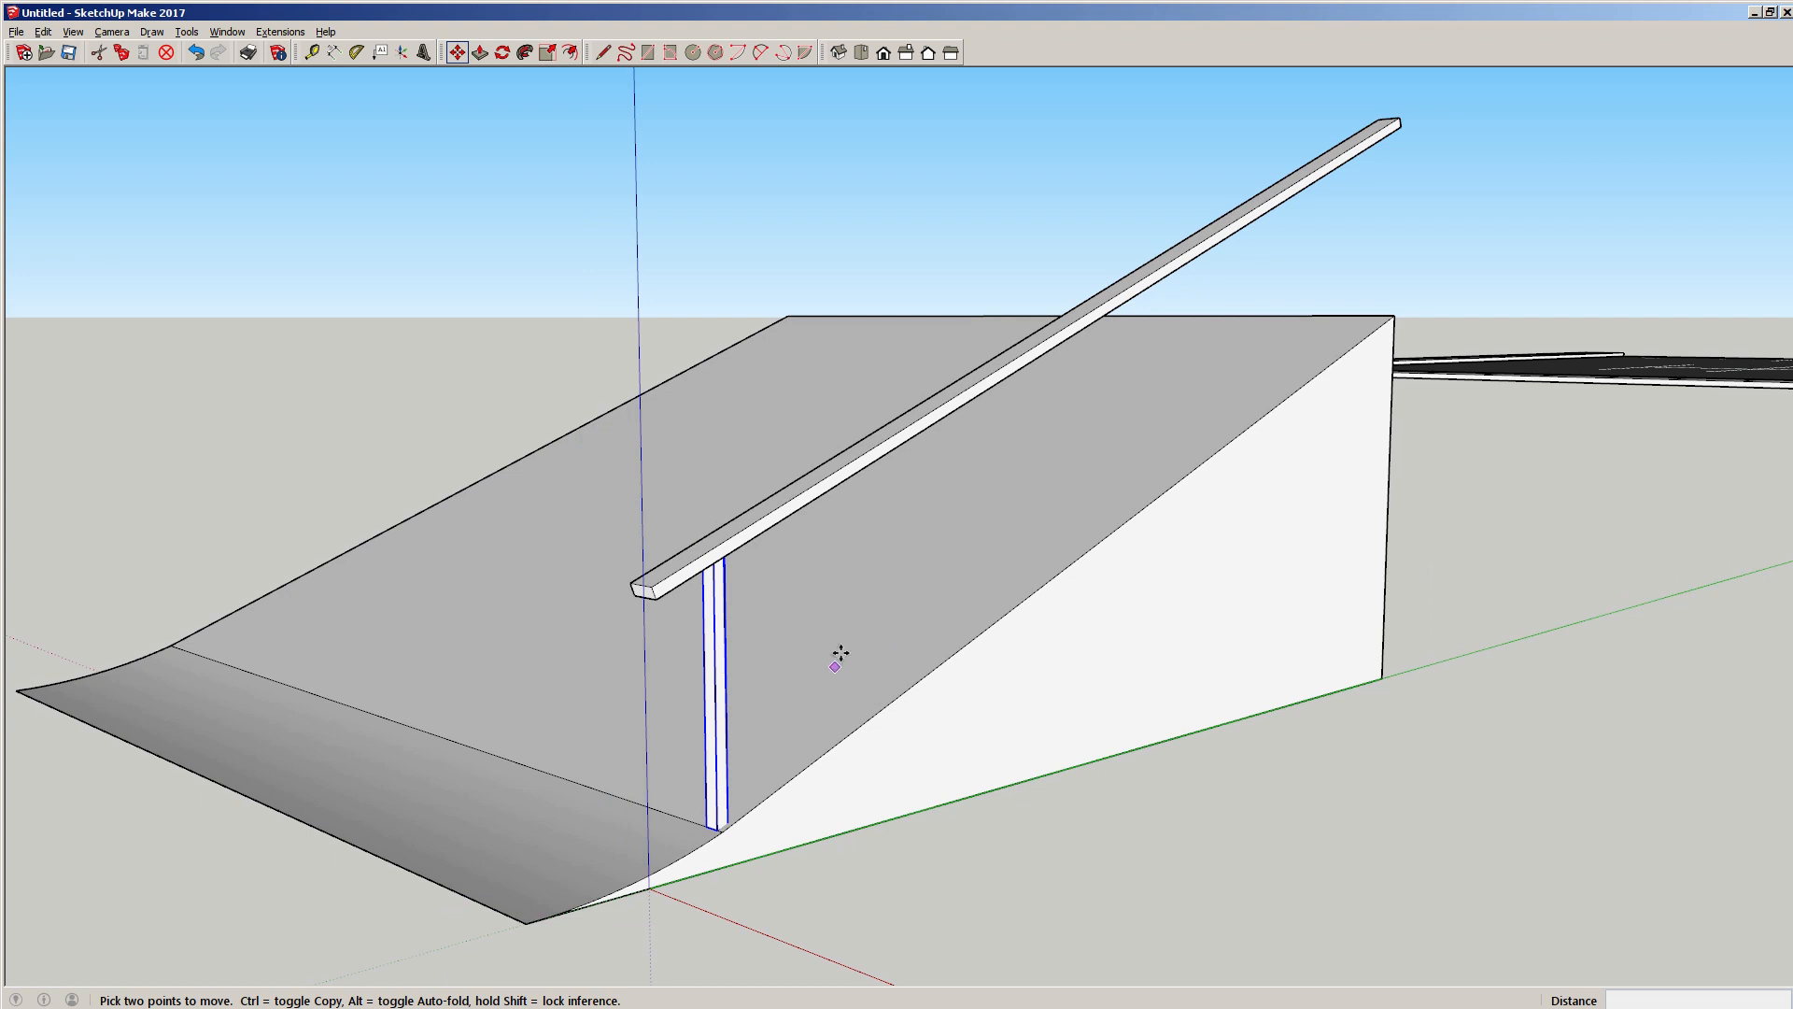
{"action": "scroll", "coordinate": [883, 661], "scroll_direction": "up", "scroll_amount": 2}
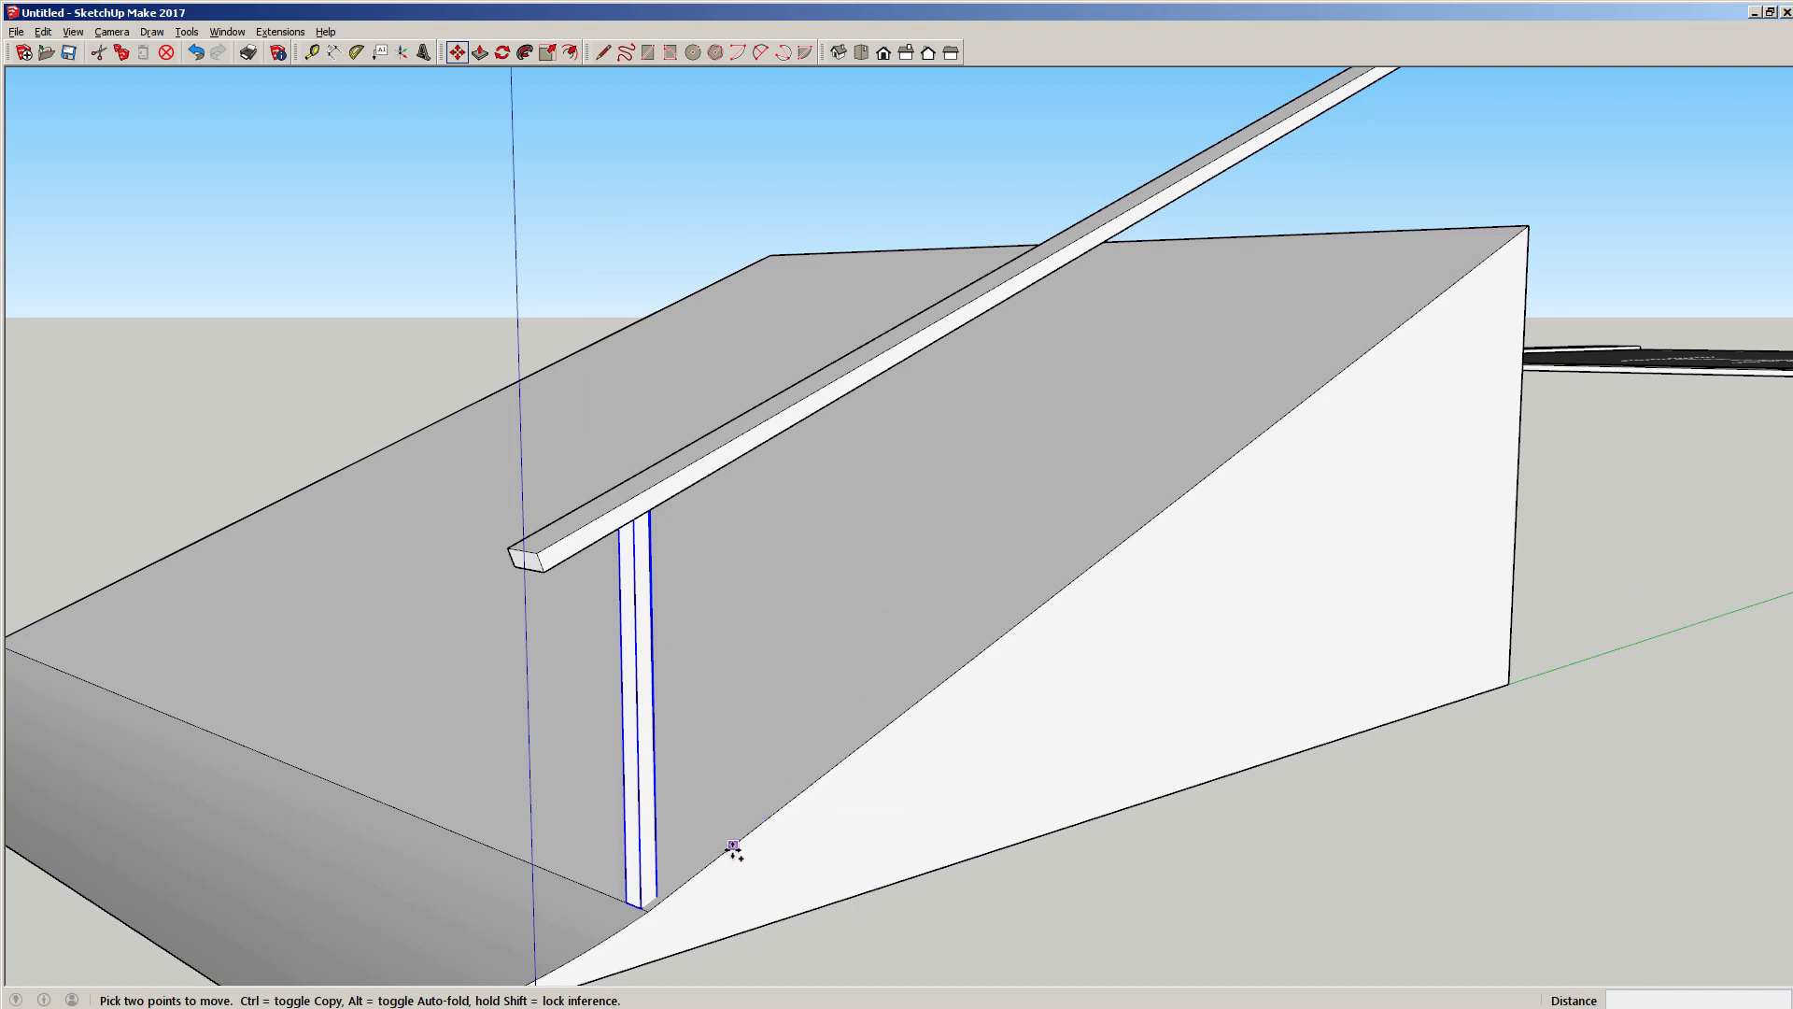
{"action": "left_click", "coordinate": [678, 888]}
{"action": "key", "text": "ctrl"}
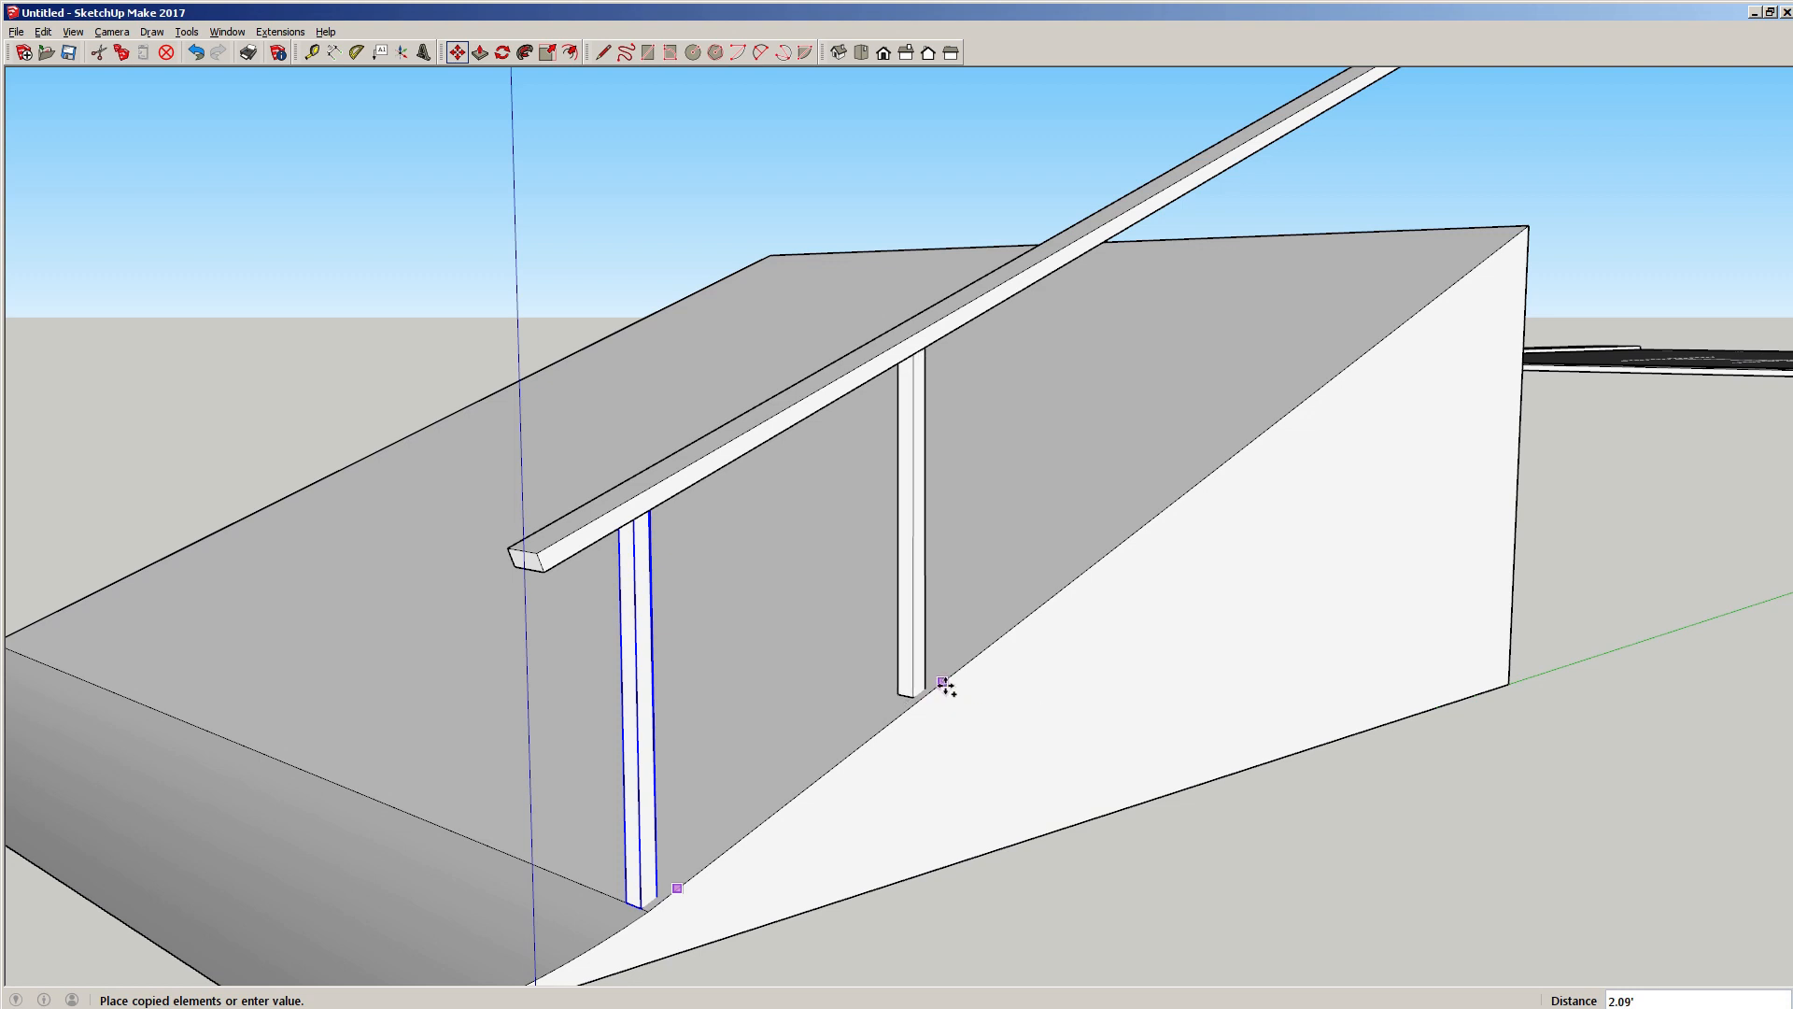
{"action": "left_click", "coordinate": [945, 686]}
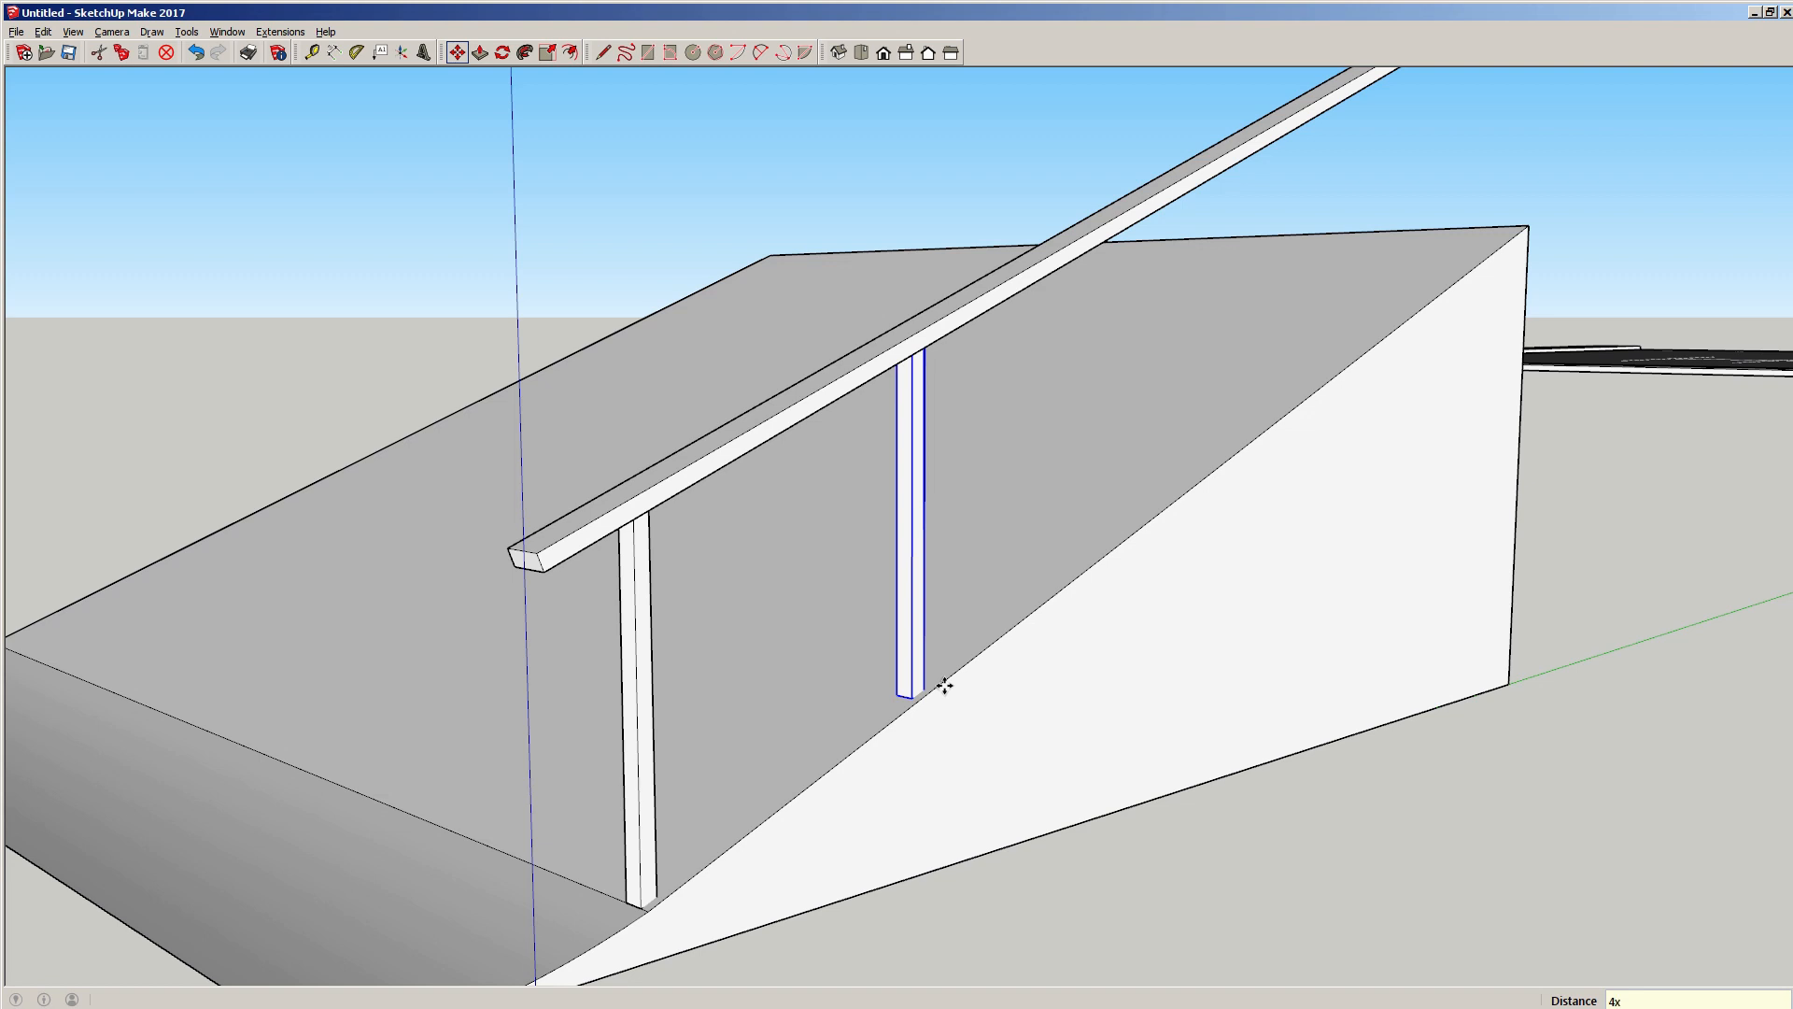
Repeat the post copy four times at equal spacing up the ramp's side edge.
{"action": "key", "text": "Return"}
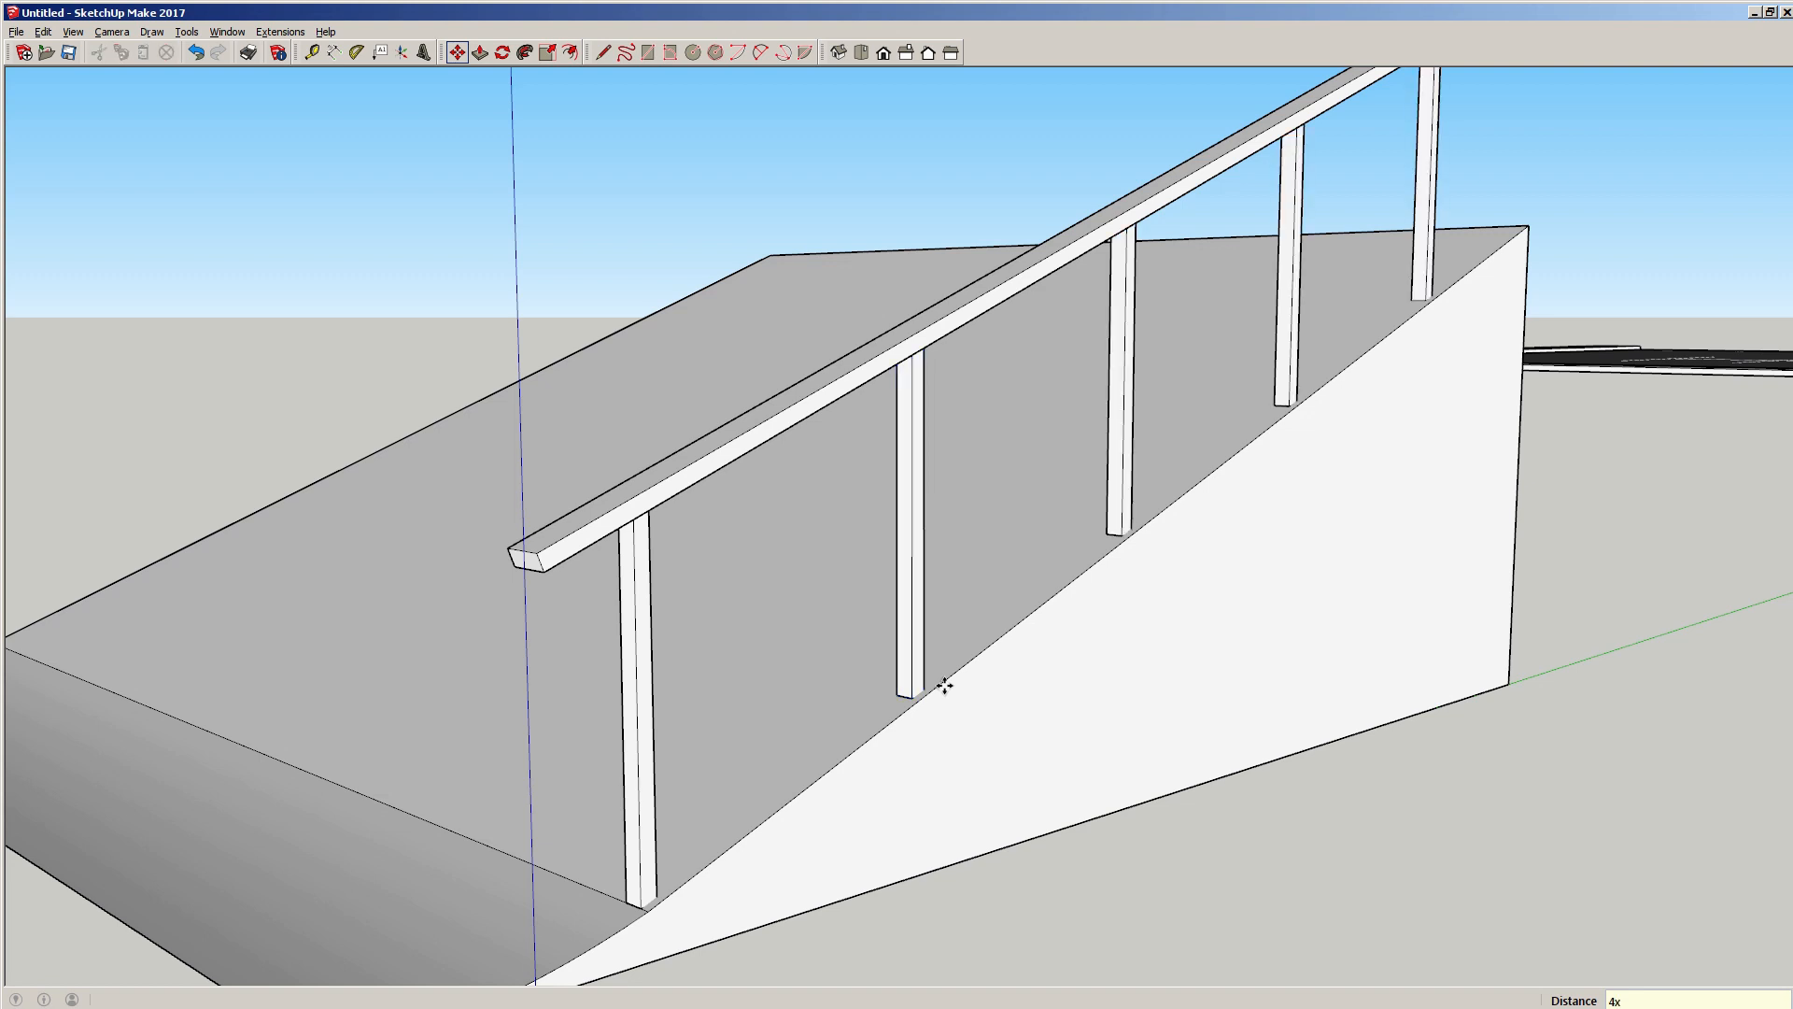
{"action": "middle_click_drag", "start_coordinate": [1304, 592], "coordinate": [1359, 445]}
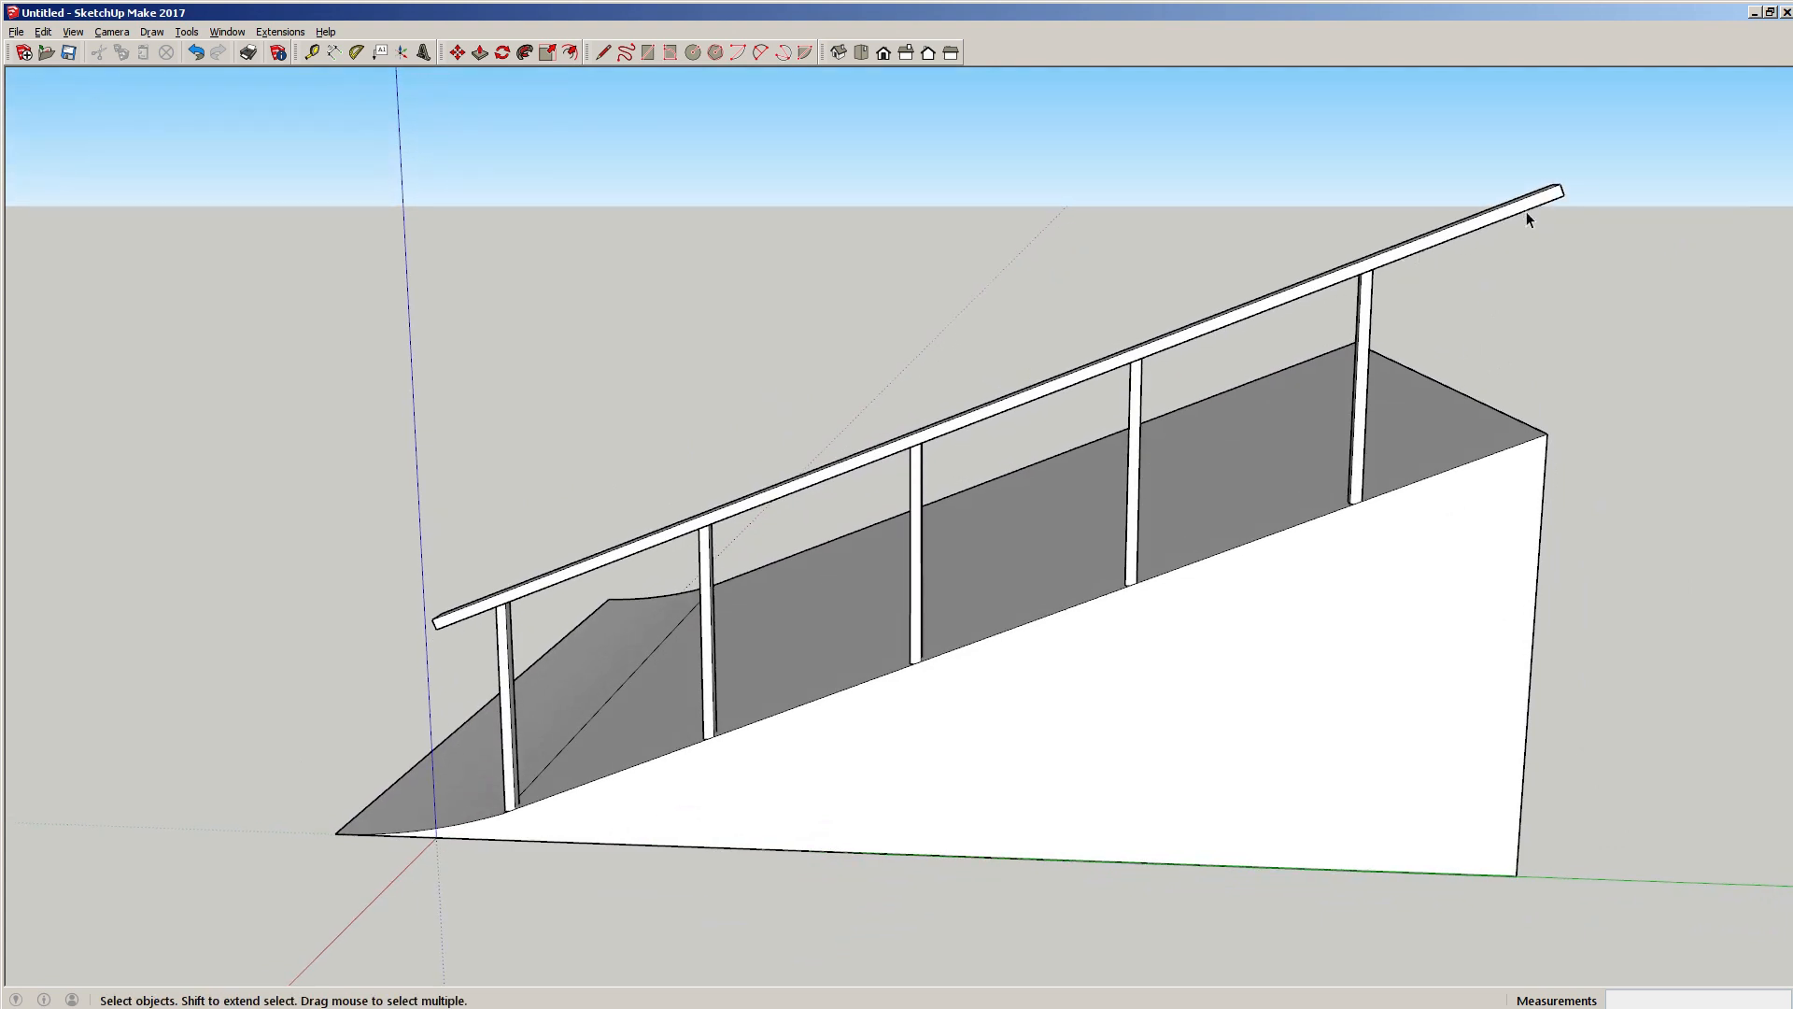
Open the rail group and Push/Pull its upper end face back about 0.9' toward the topmost post.
{"action": "middle_click_drag", "start_coordinate": [1416, 504], "coordinate": [841, 560]}
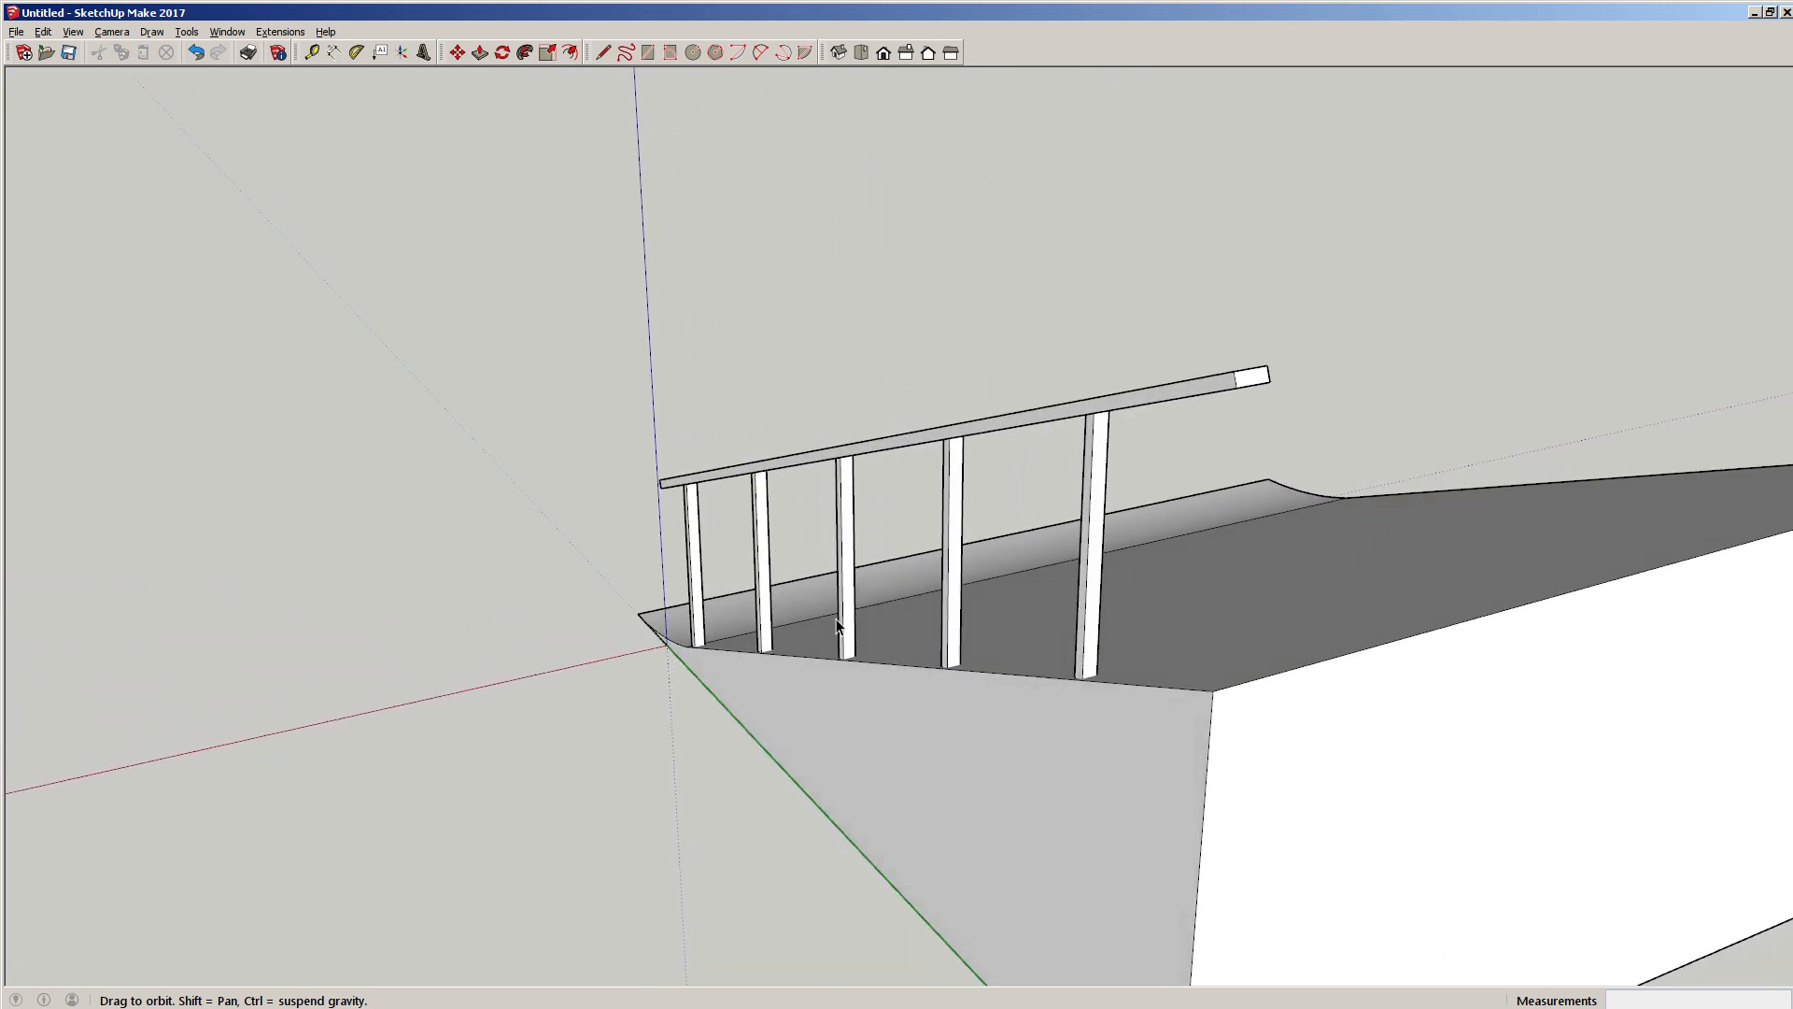
{"action": "scroll", "coordinate": [1249, 425], "scroll_direction": "up", "scroll_amount": 4}
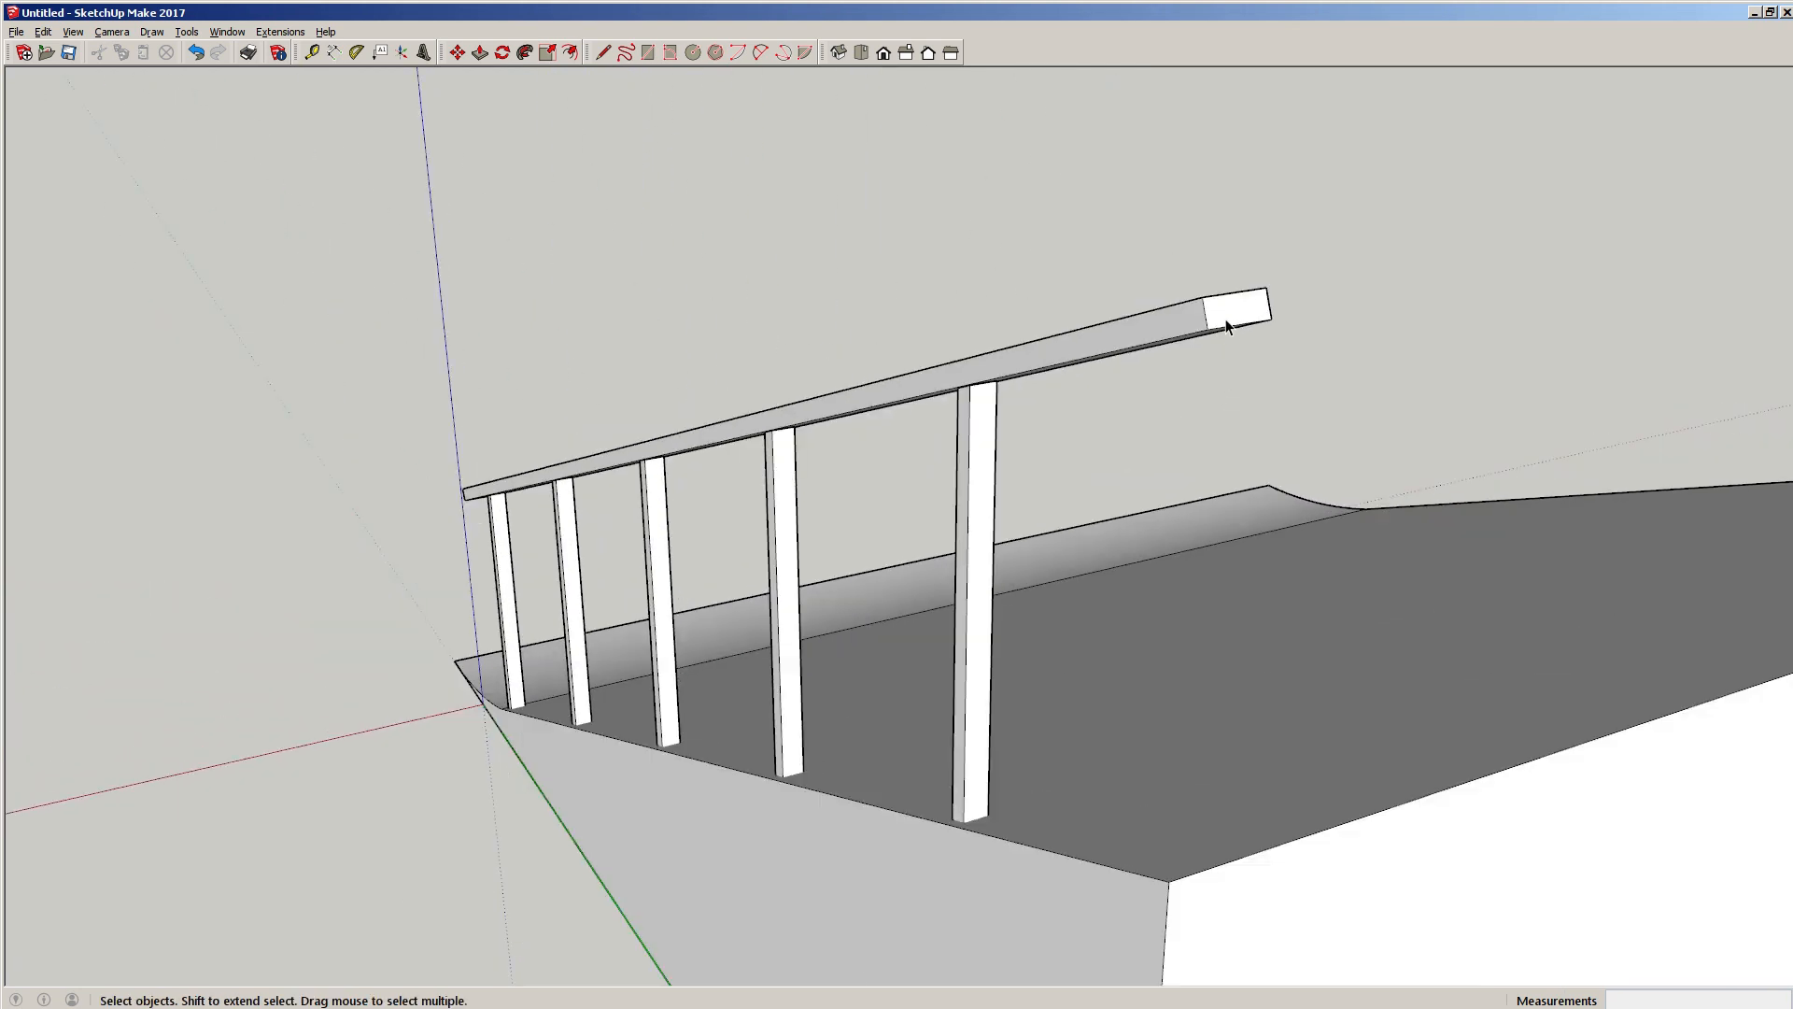
{"action": "double_click", "coordinate": [1226, 317]}
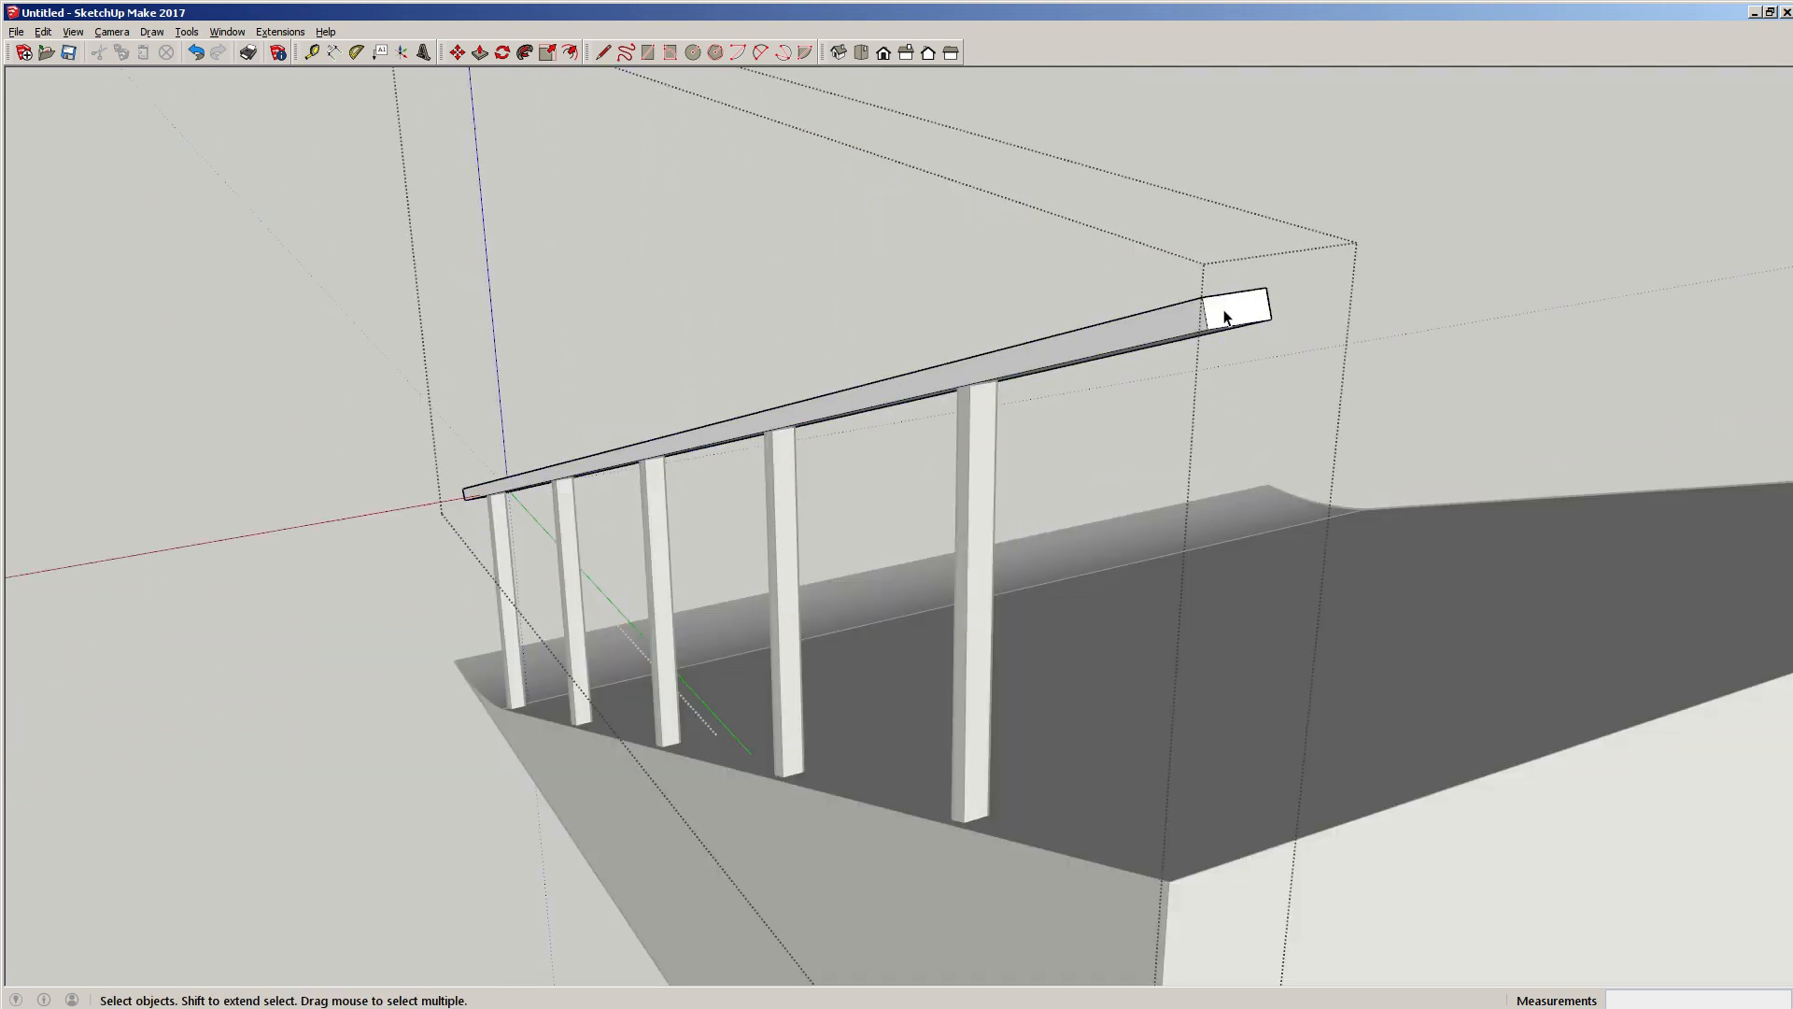
{"action": "key", "text": "p"}
{"action": "left_click", "coordinate": [1214, 312]}
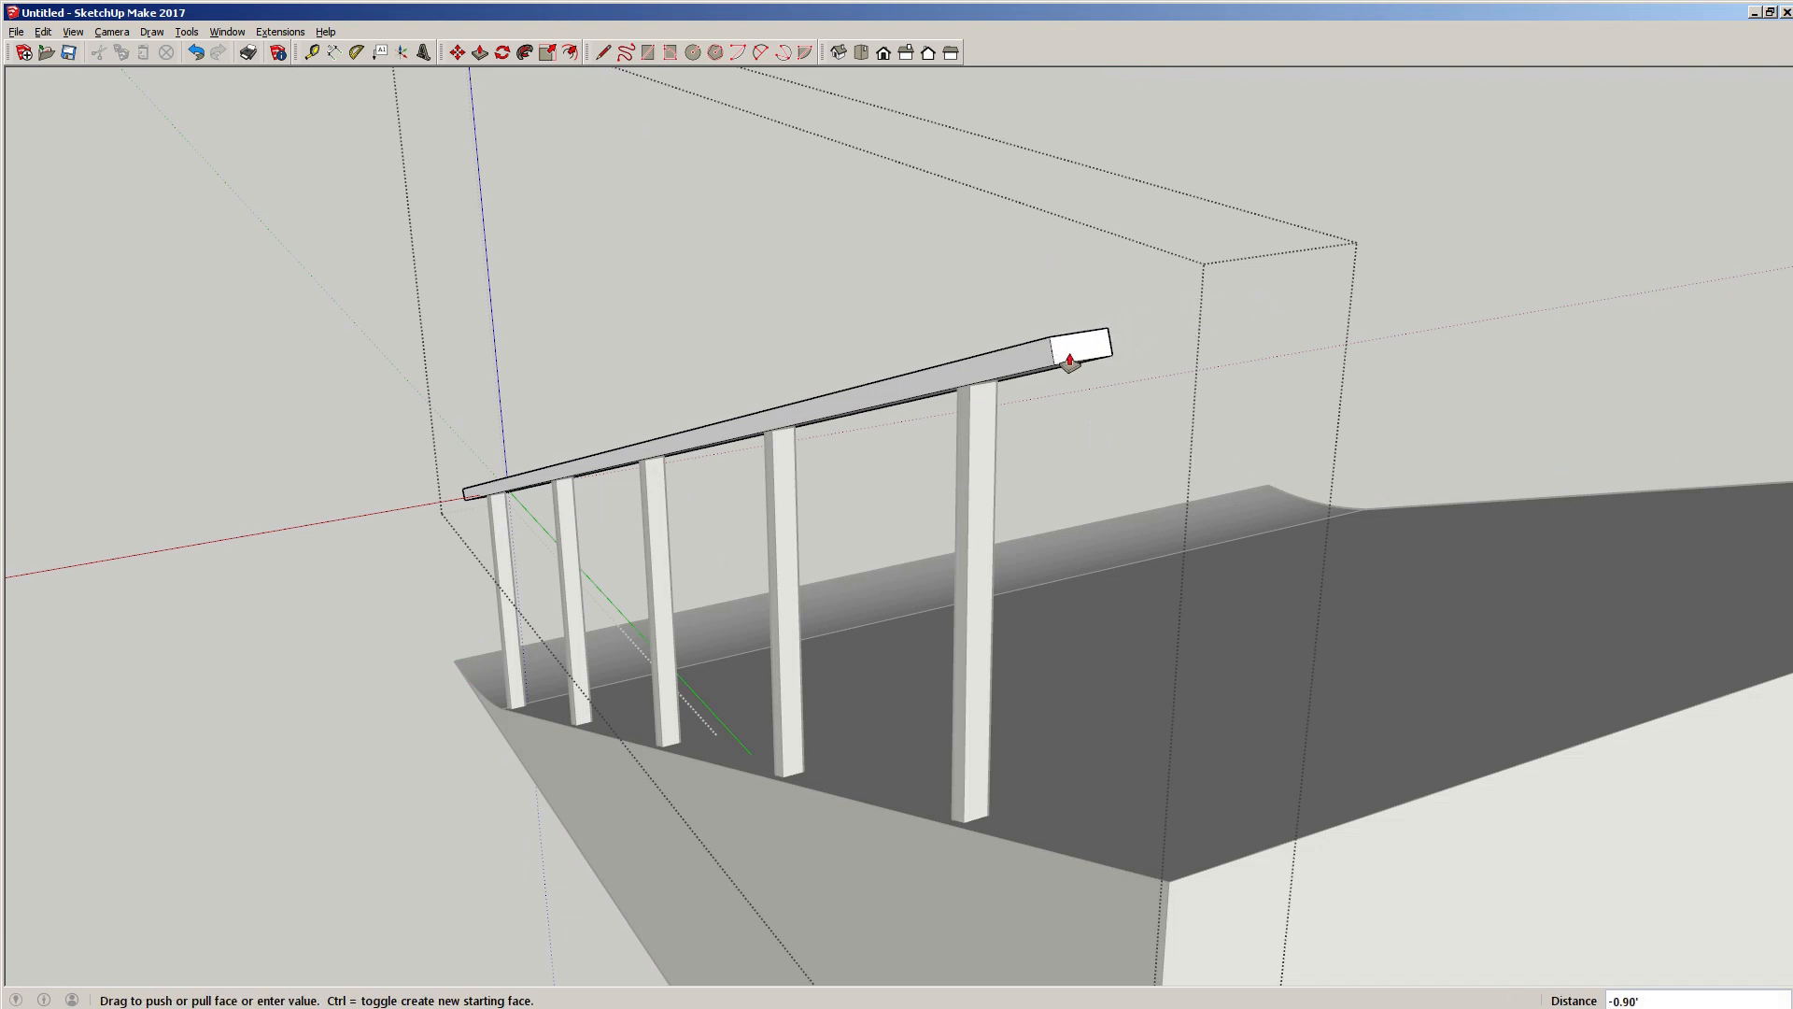
{"action": "left_click", "coordinate": [1074, 348]}
{"action": "key", "text": "space"}
{"action": "left_click", "coordinate": [249, 531]}
Select the sloped rail with all five posts and combine them into a single group.
{"action": "middle_click_drag", "start_coordinate": [249, 531], "coordinate": [1130, 482]}
{"action": "scroll", "coordinate": [940, 581], "scroll_direction": "down", "scroll_amount": 5}
{"action": "middle_click_drag", "start_coordinate": [940, 581], "coordinate": [1348, 513]}
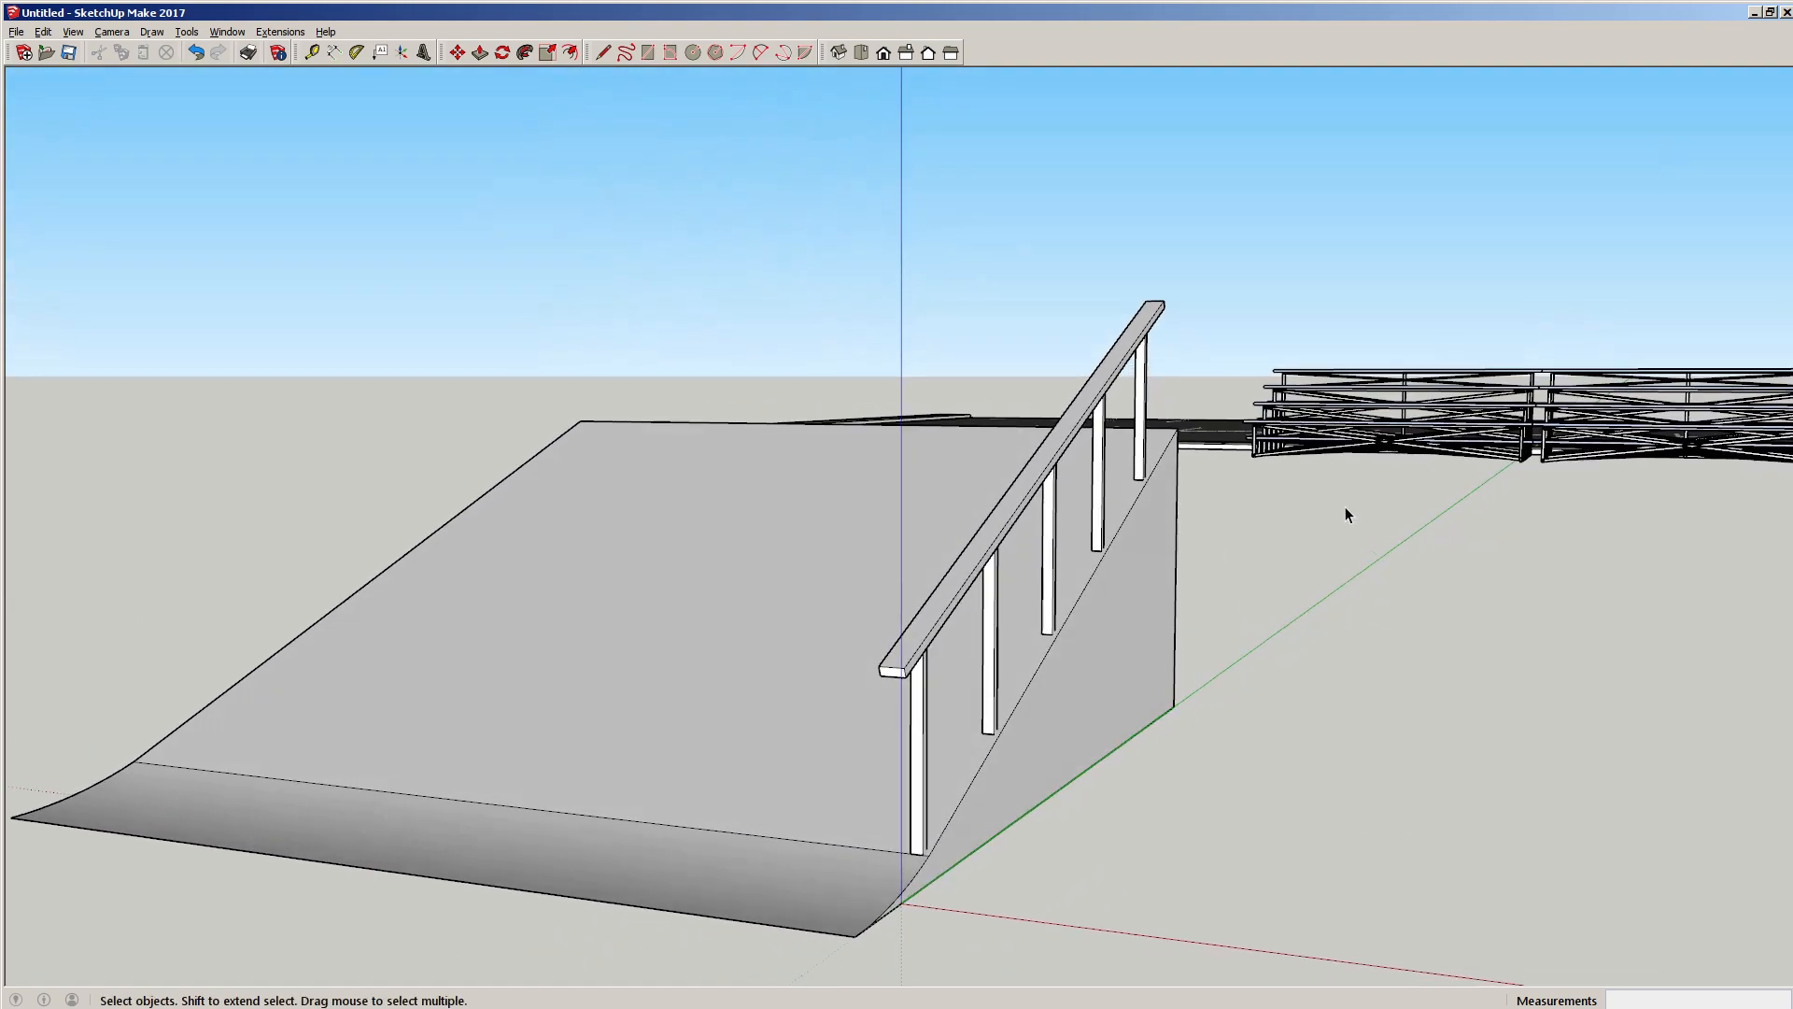
{"action": "middle_click_drag", "start_coordinate": [1139, 542], "coordinate": [1325, 464]}
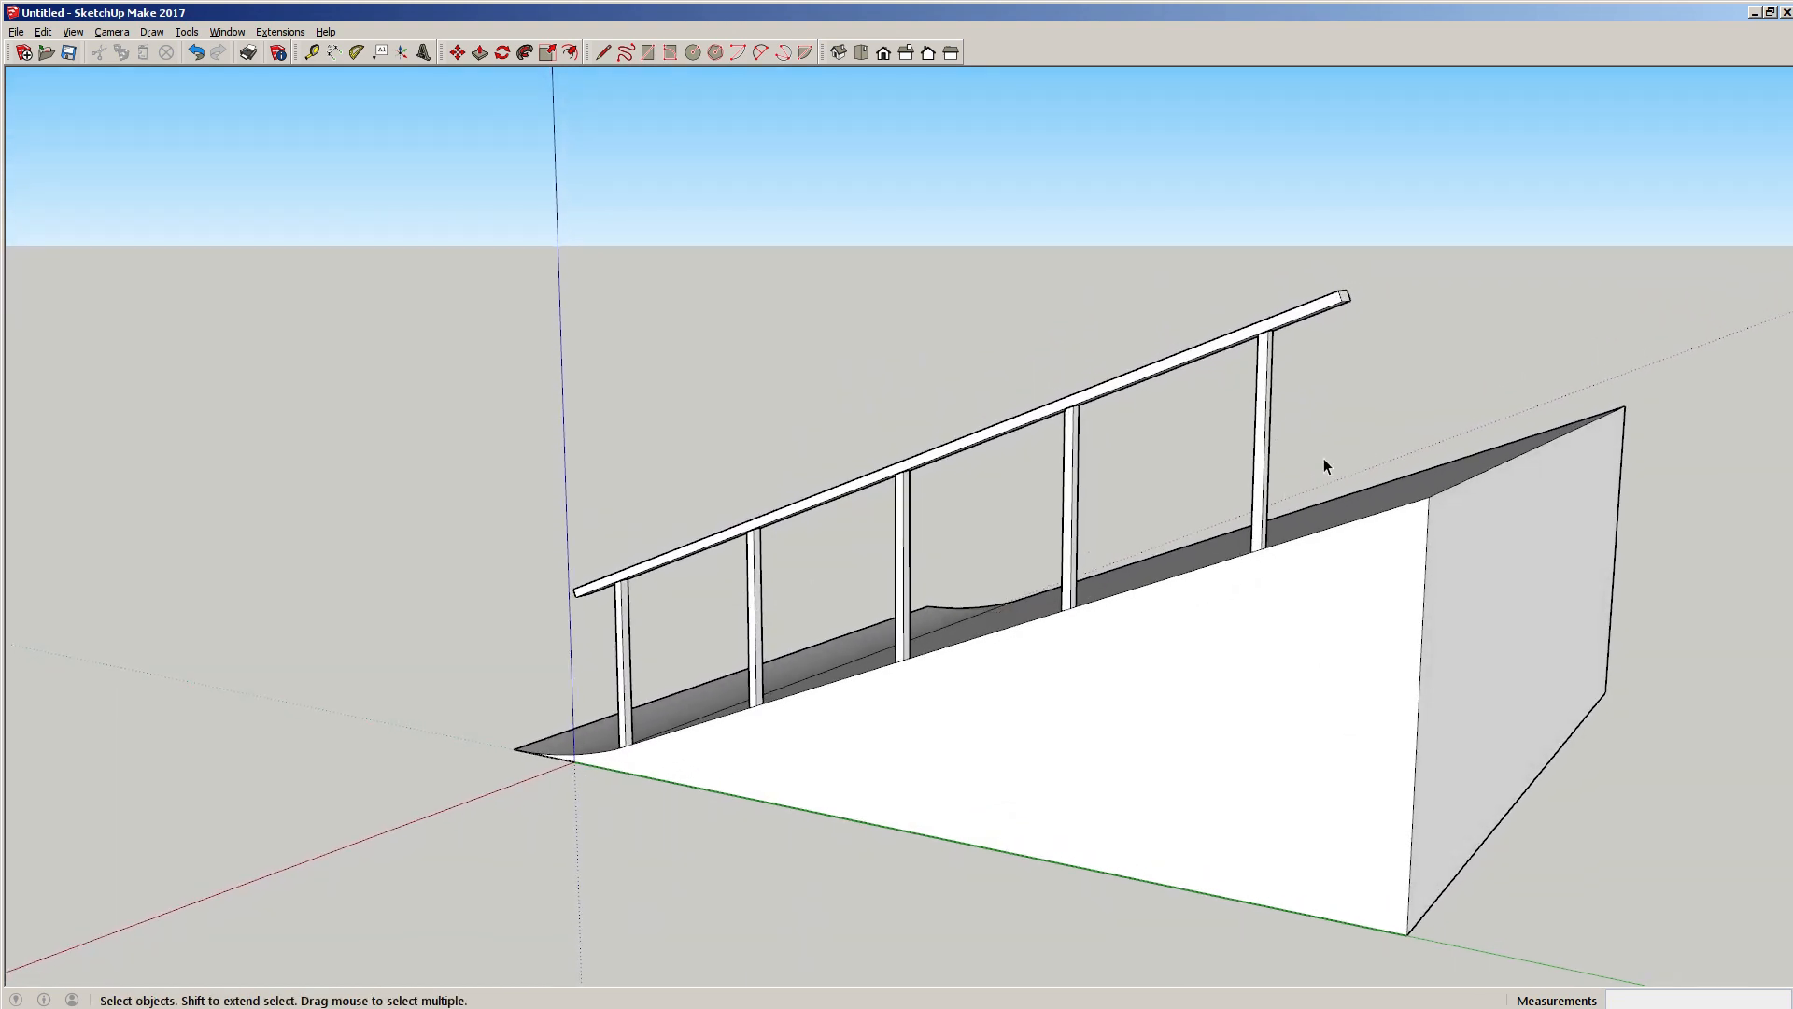
{"action": "mouse_move", "coordinate": [953, 531]}
{"action": "middle_mouse_down"}
{"action": "mouse_move", "coordinate": [1293, 472]}
{"action": "mouse_move", "coordinate": [961, 513]}
{"action": "mouse_move", "coordinate": [1208, 465]}
{"action": "middle_mouse_up"}
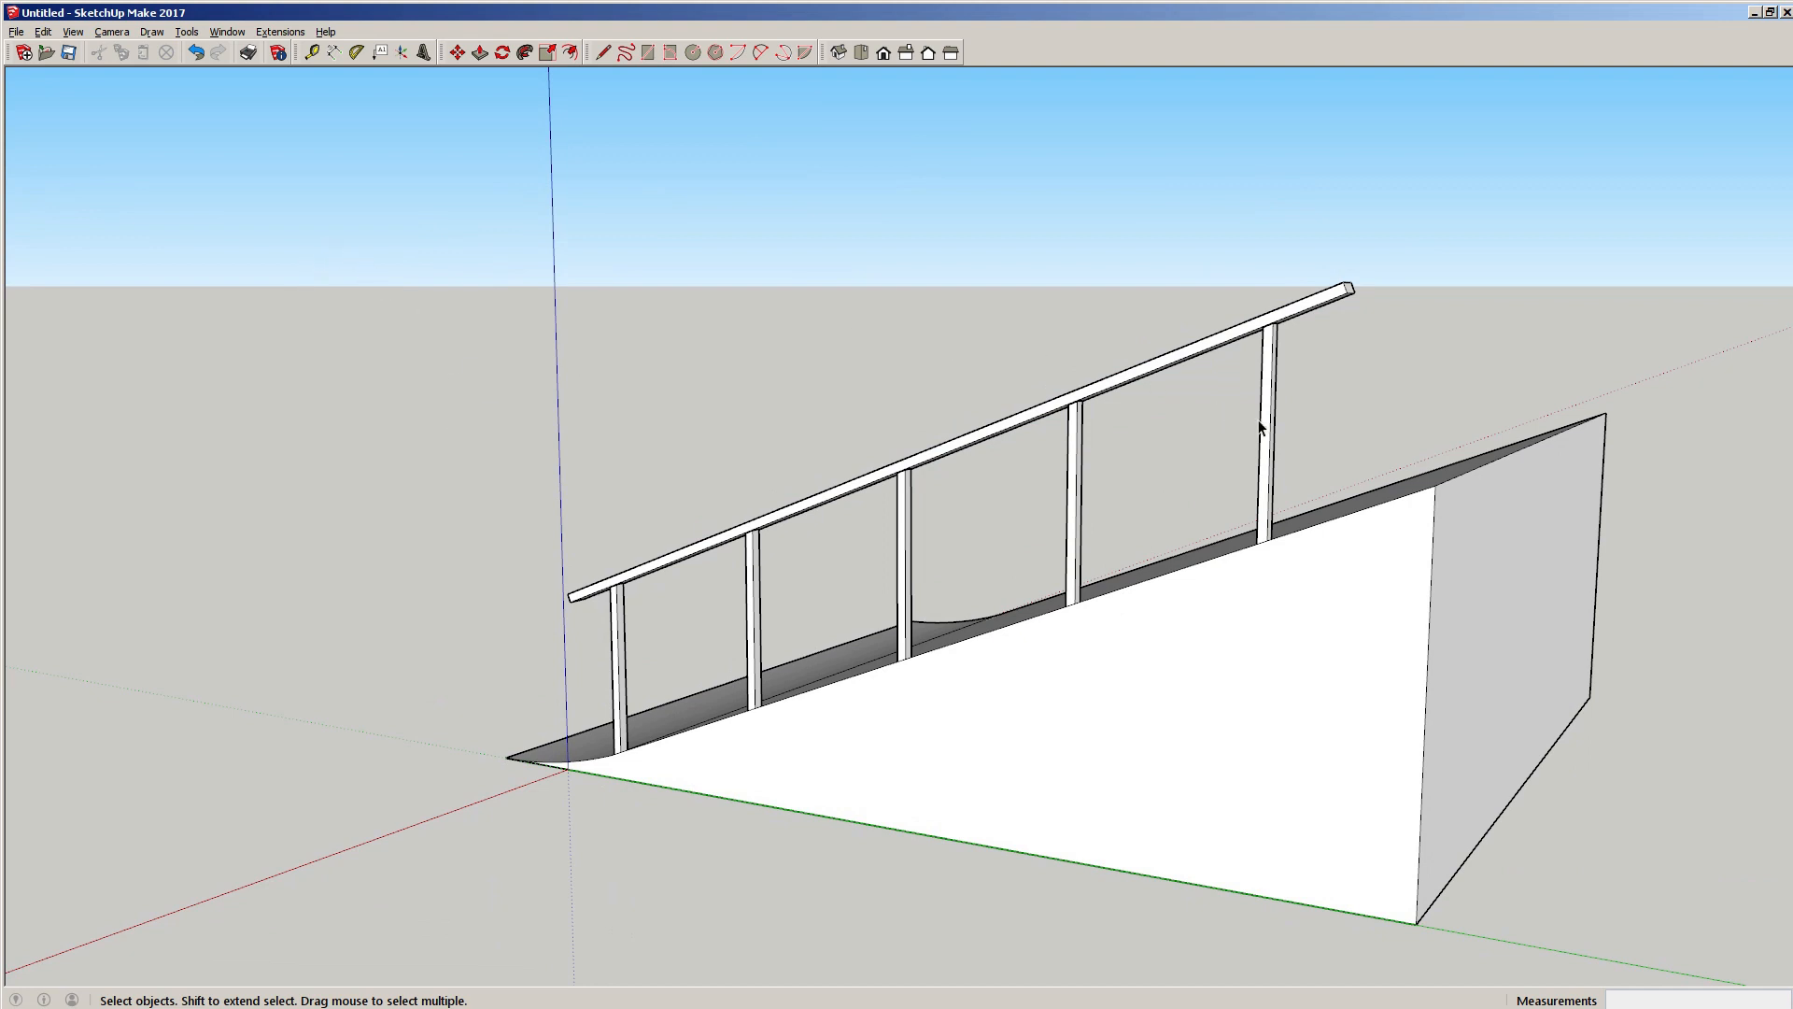
{"action": "left_click_drag", "start_coordinate": [750, 304], "coordinate": [748, 300]}
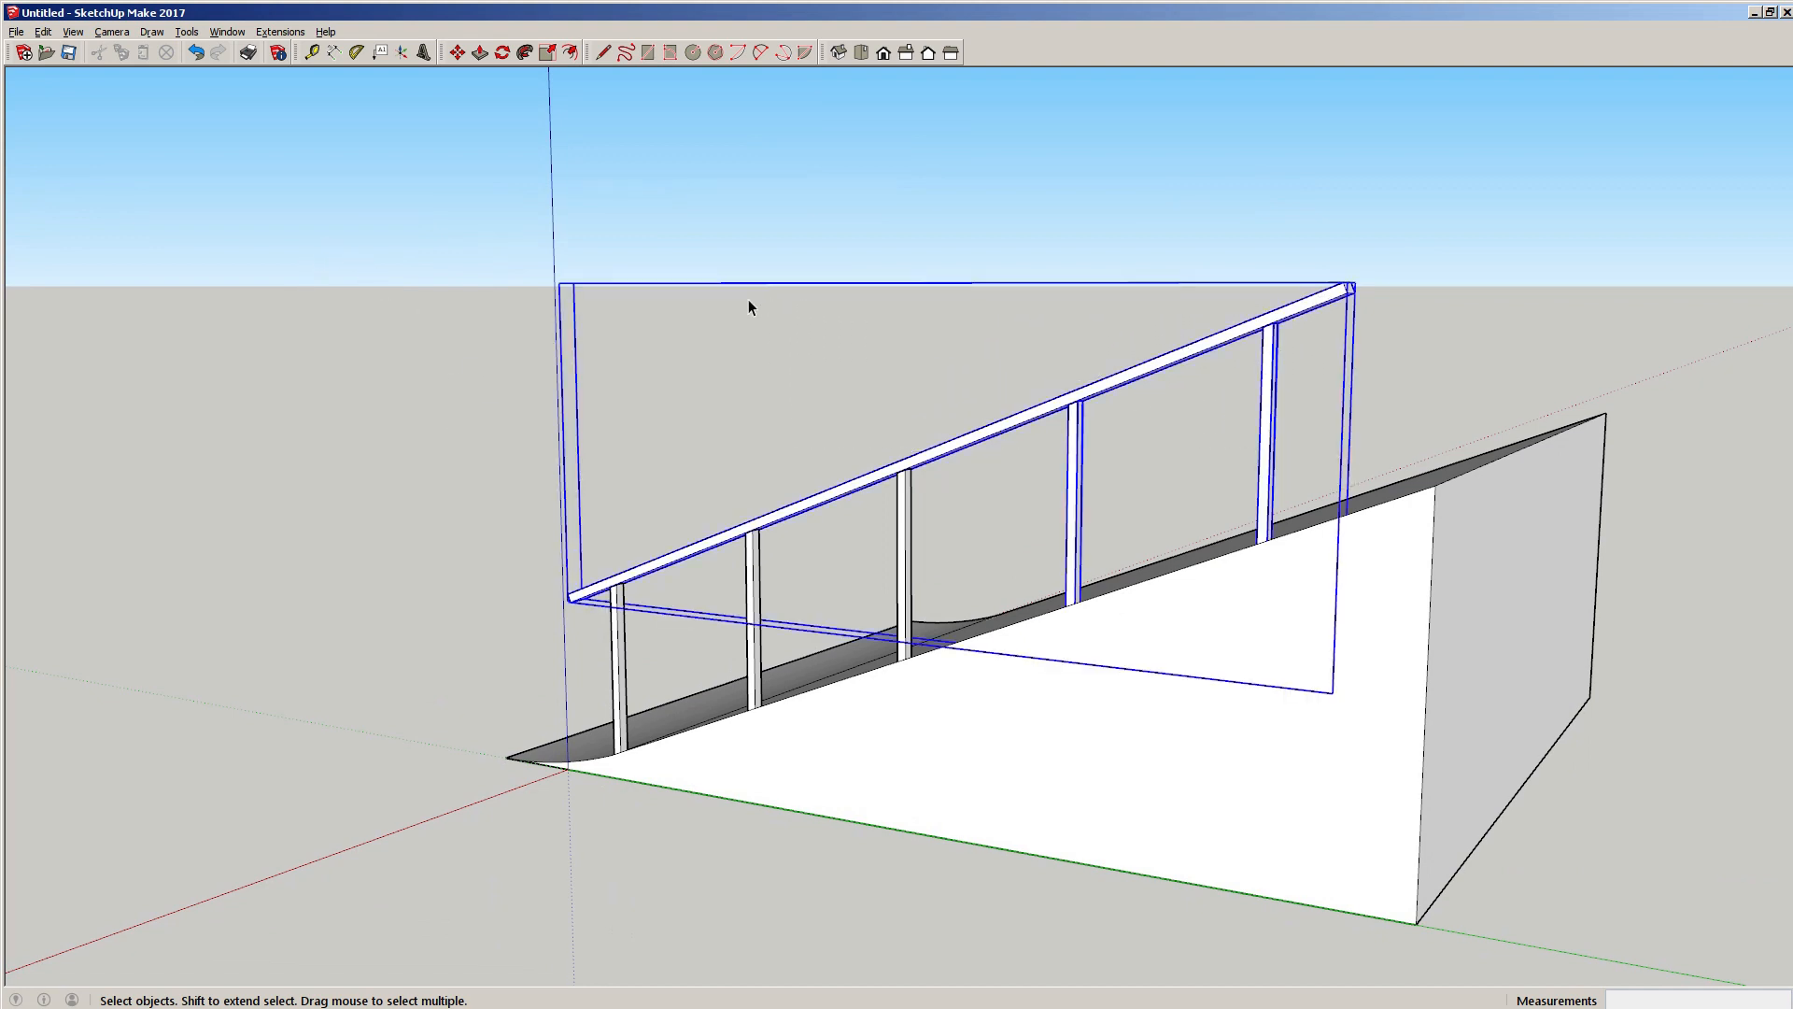
{"action": "left_click", "coordinate": [904, 567], "text": "shift"}
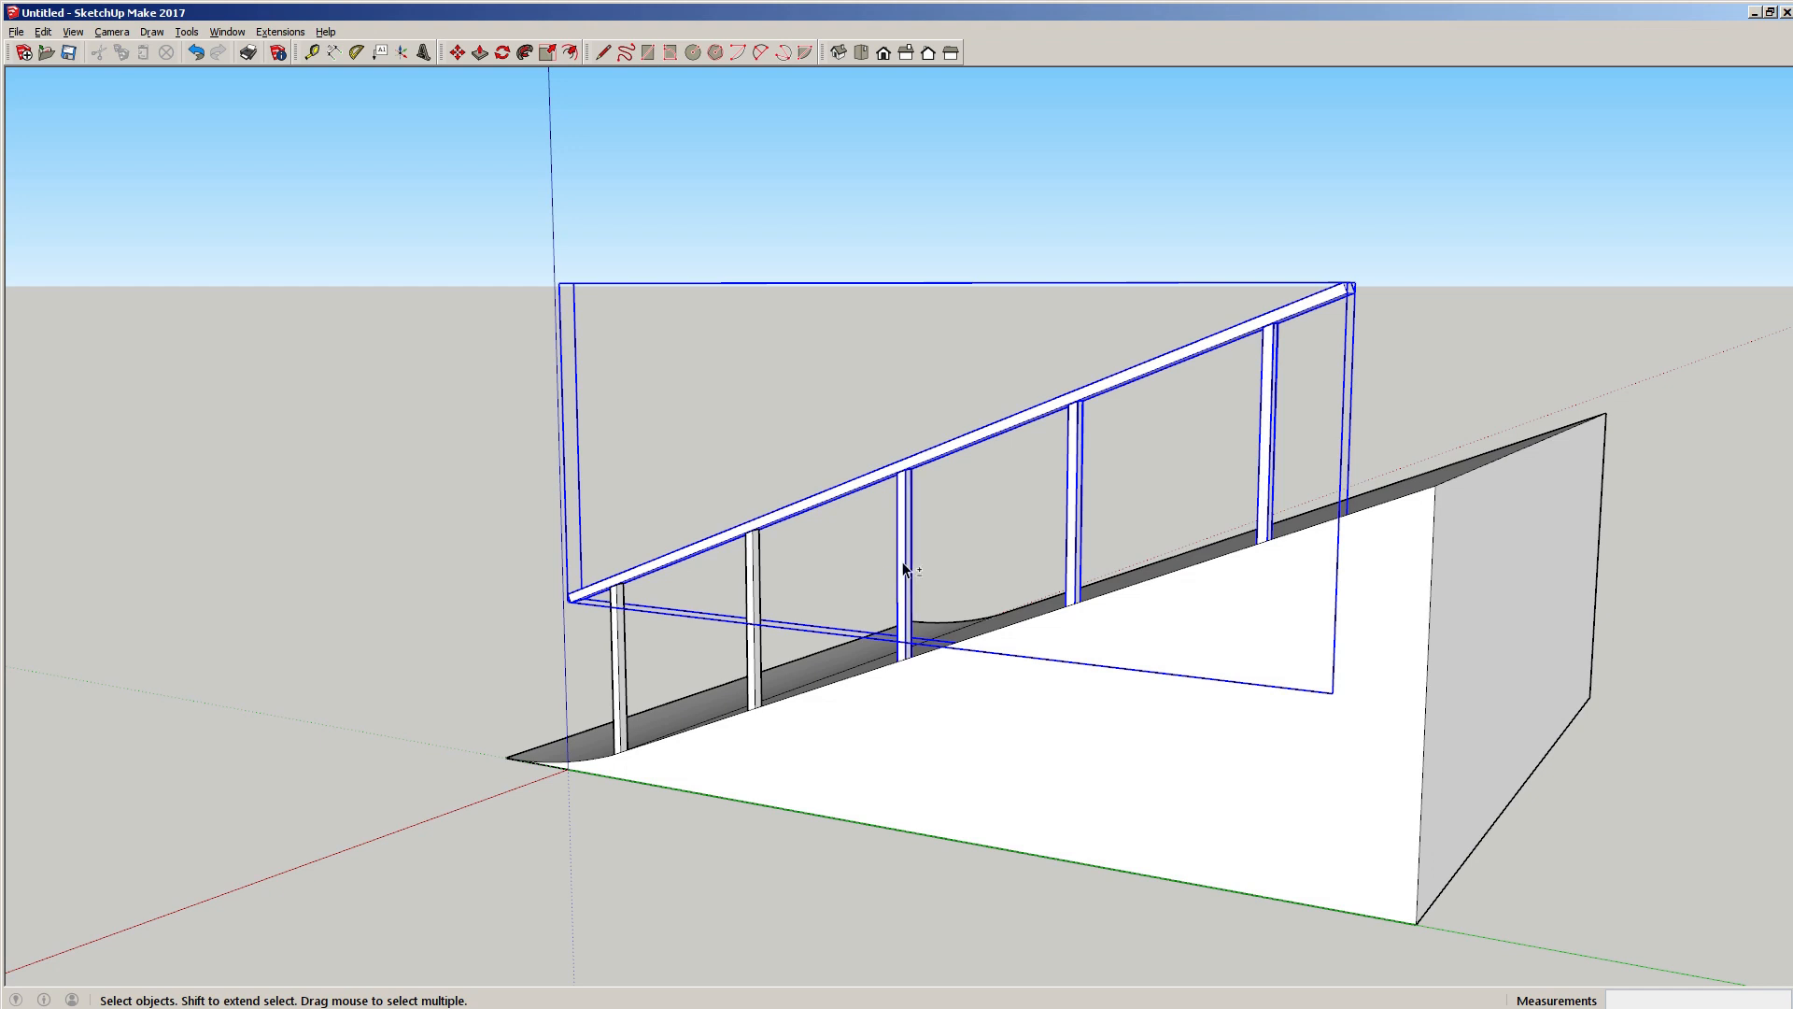
{"action": "left_click", "coordinate": [754, 577], "text": "shift"}
{"action": "left_click", "coordinate": [619, 629], "text": "shift"}
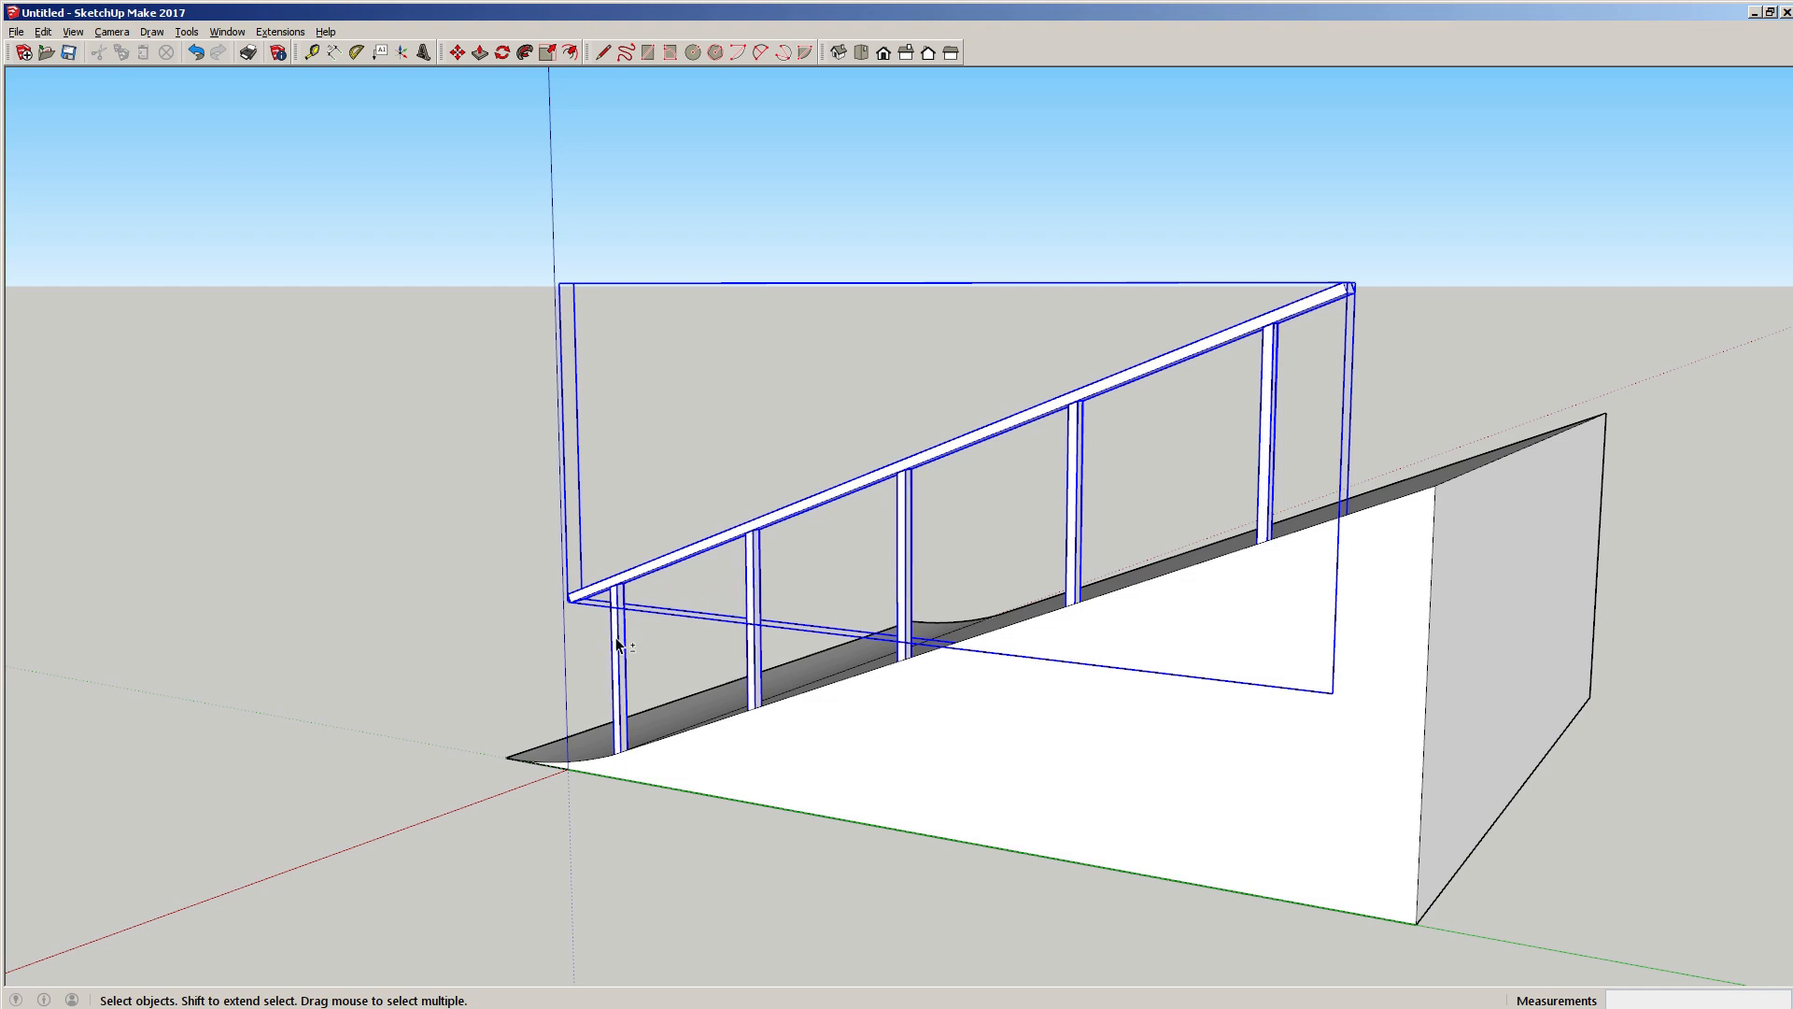
{"action": "mouse_move", "coordinate": [620, 628]}
{"action": "middle_mouse_down"}
{"action": "mouse_move", "coordinate": [797, 517]}
{"action": "mouse_move", "coordinate": [1513, 476]}
{"action": "mouse_move", "coordinate": [781, 564]}
{"action": "mouse_move", "coordinate": [1113, 600]}
{"action": "mouse_move", "coordinate": [1345, 552]}
{"action": "mouse_move", "coordinate": [646, 621]}
{"action": "middle_mouse_up"}
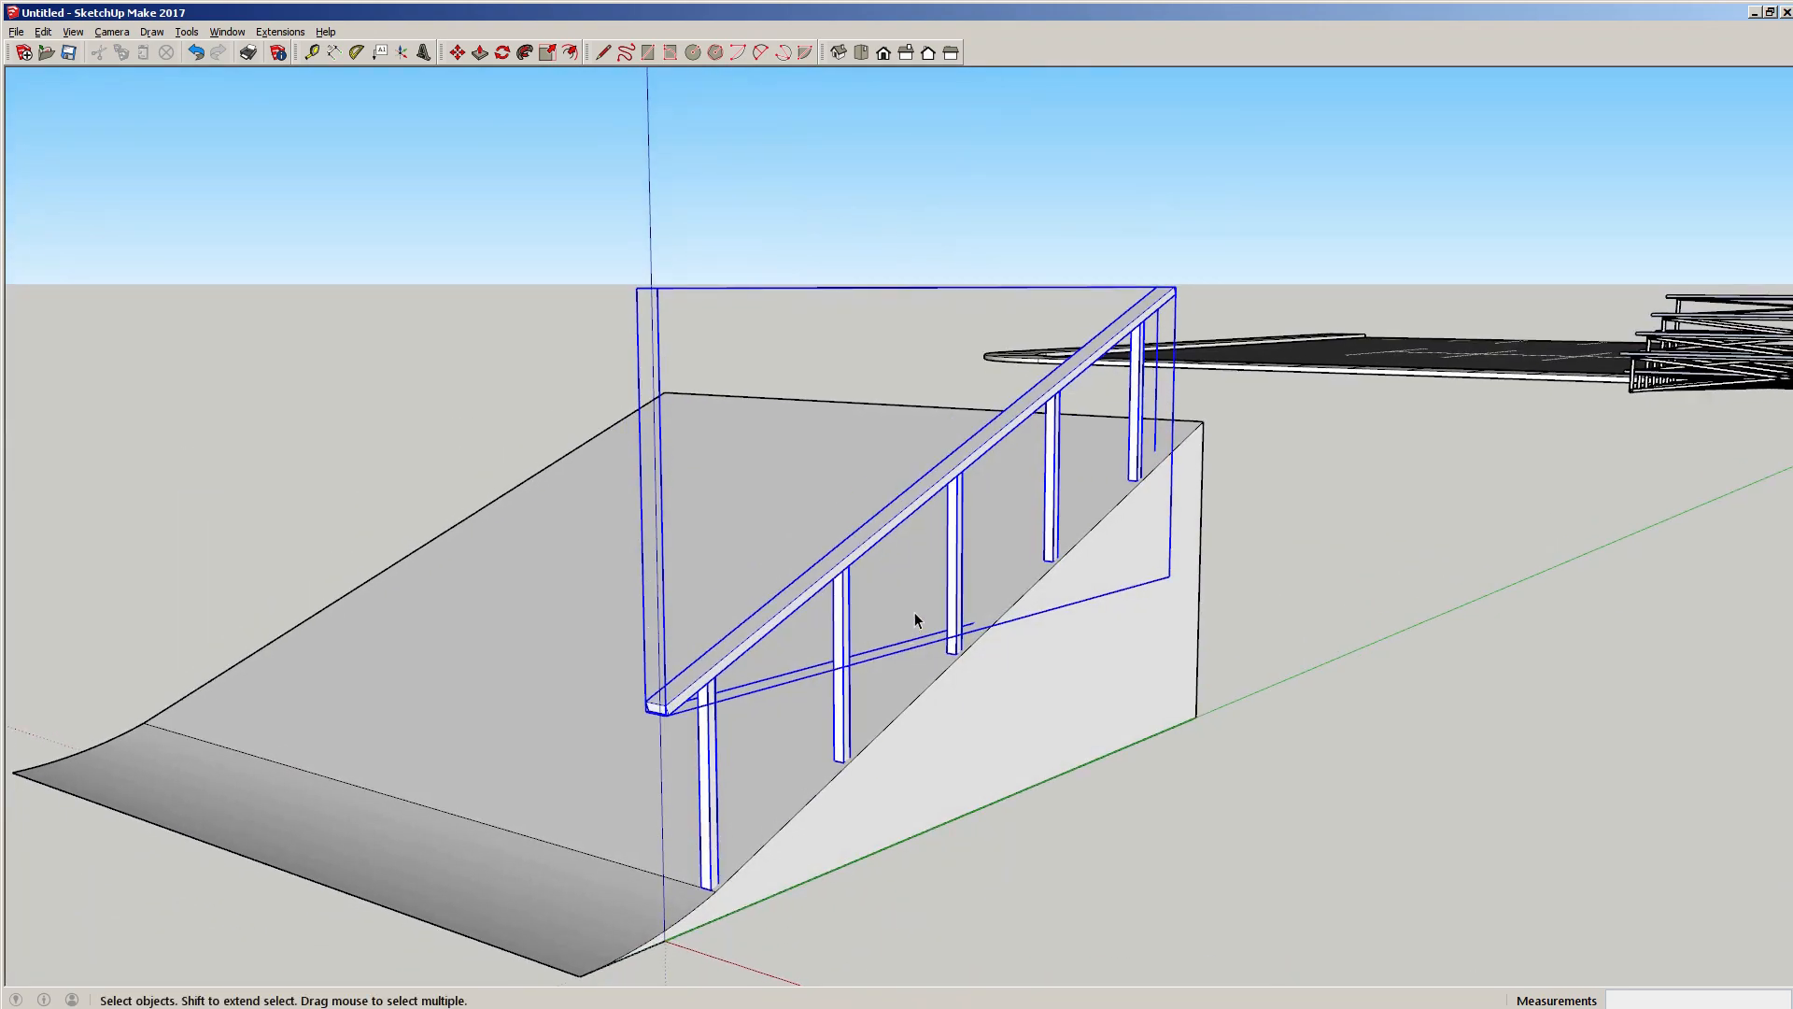
{"action": "right_click", "coordinate": [840, 569]}
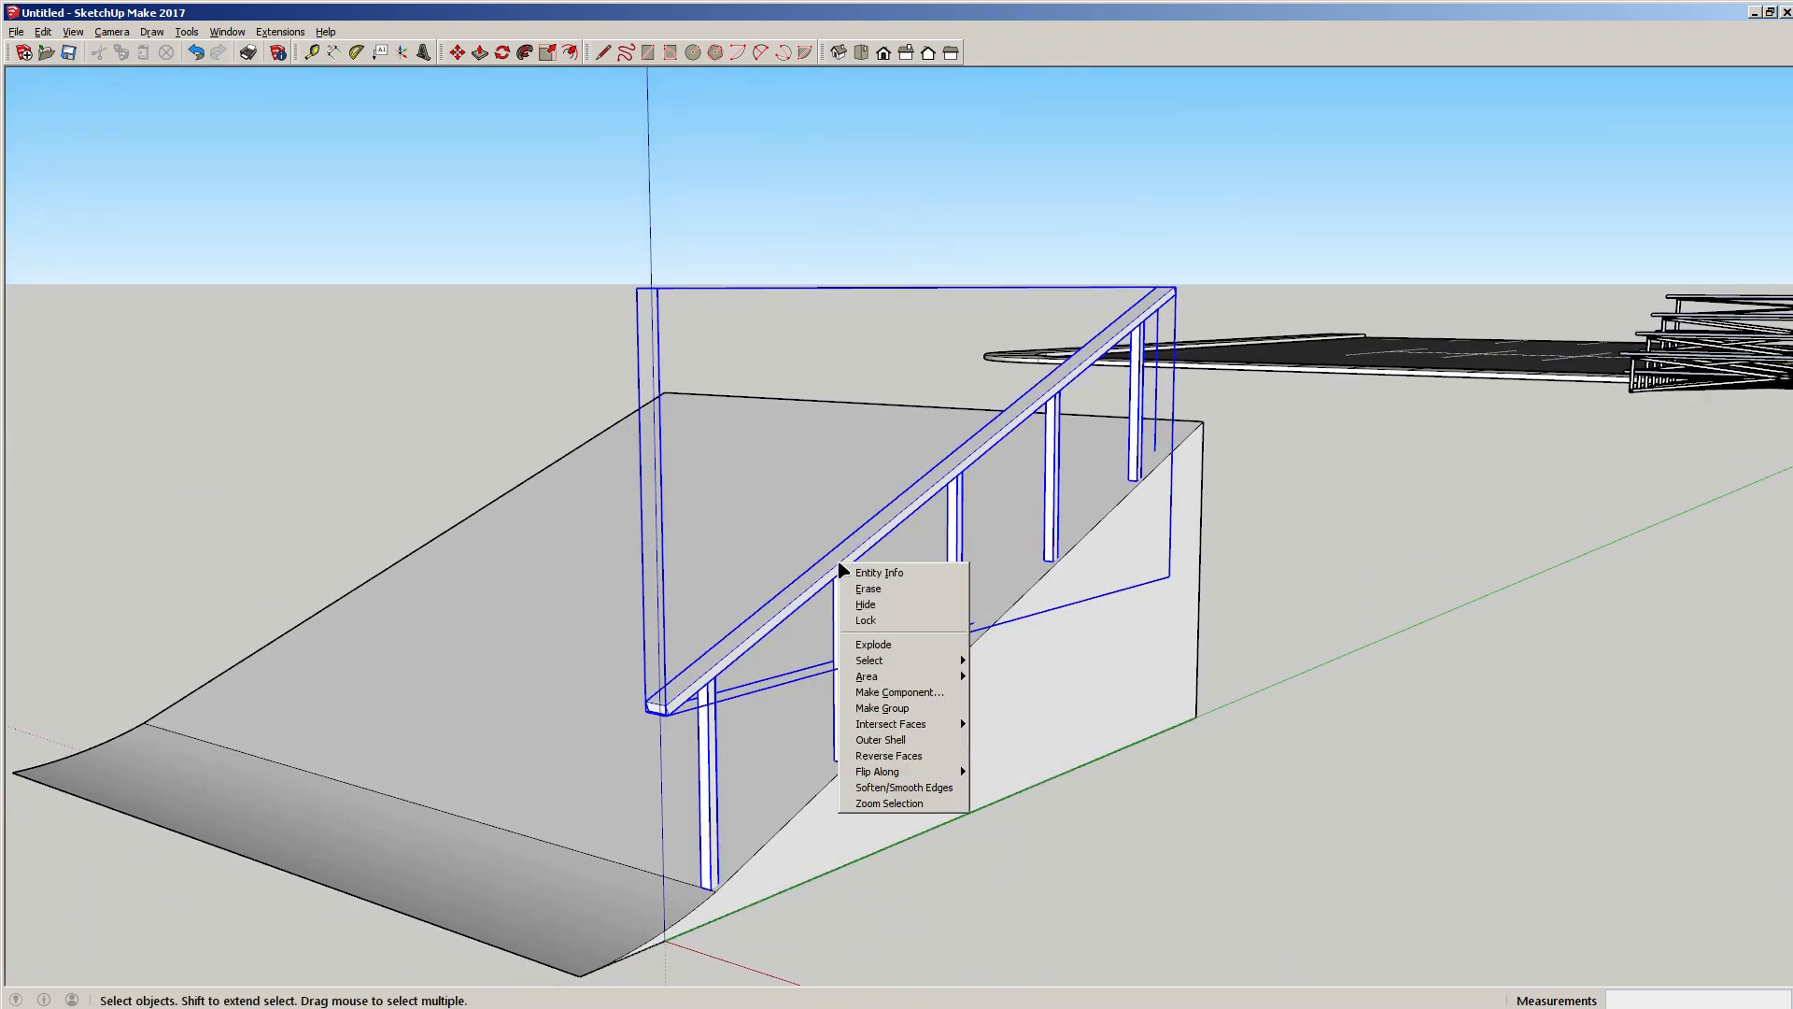
{"action": "left_click", "coordinate": [906, 695]}
{"action": "middle_click_drag", "start_coordinate": [906, 695], "coordinate": [949, 606]}
{"action": "scroll", "coordinate": [940, 627], "scroll_direction": "up", "scroll_amount": 1}
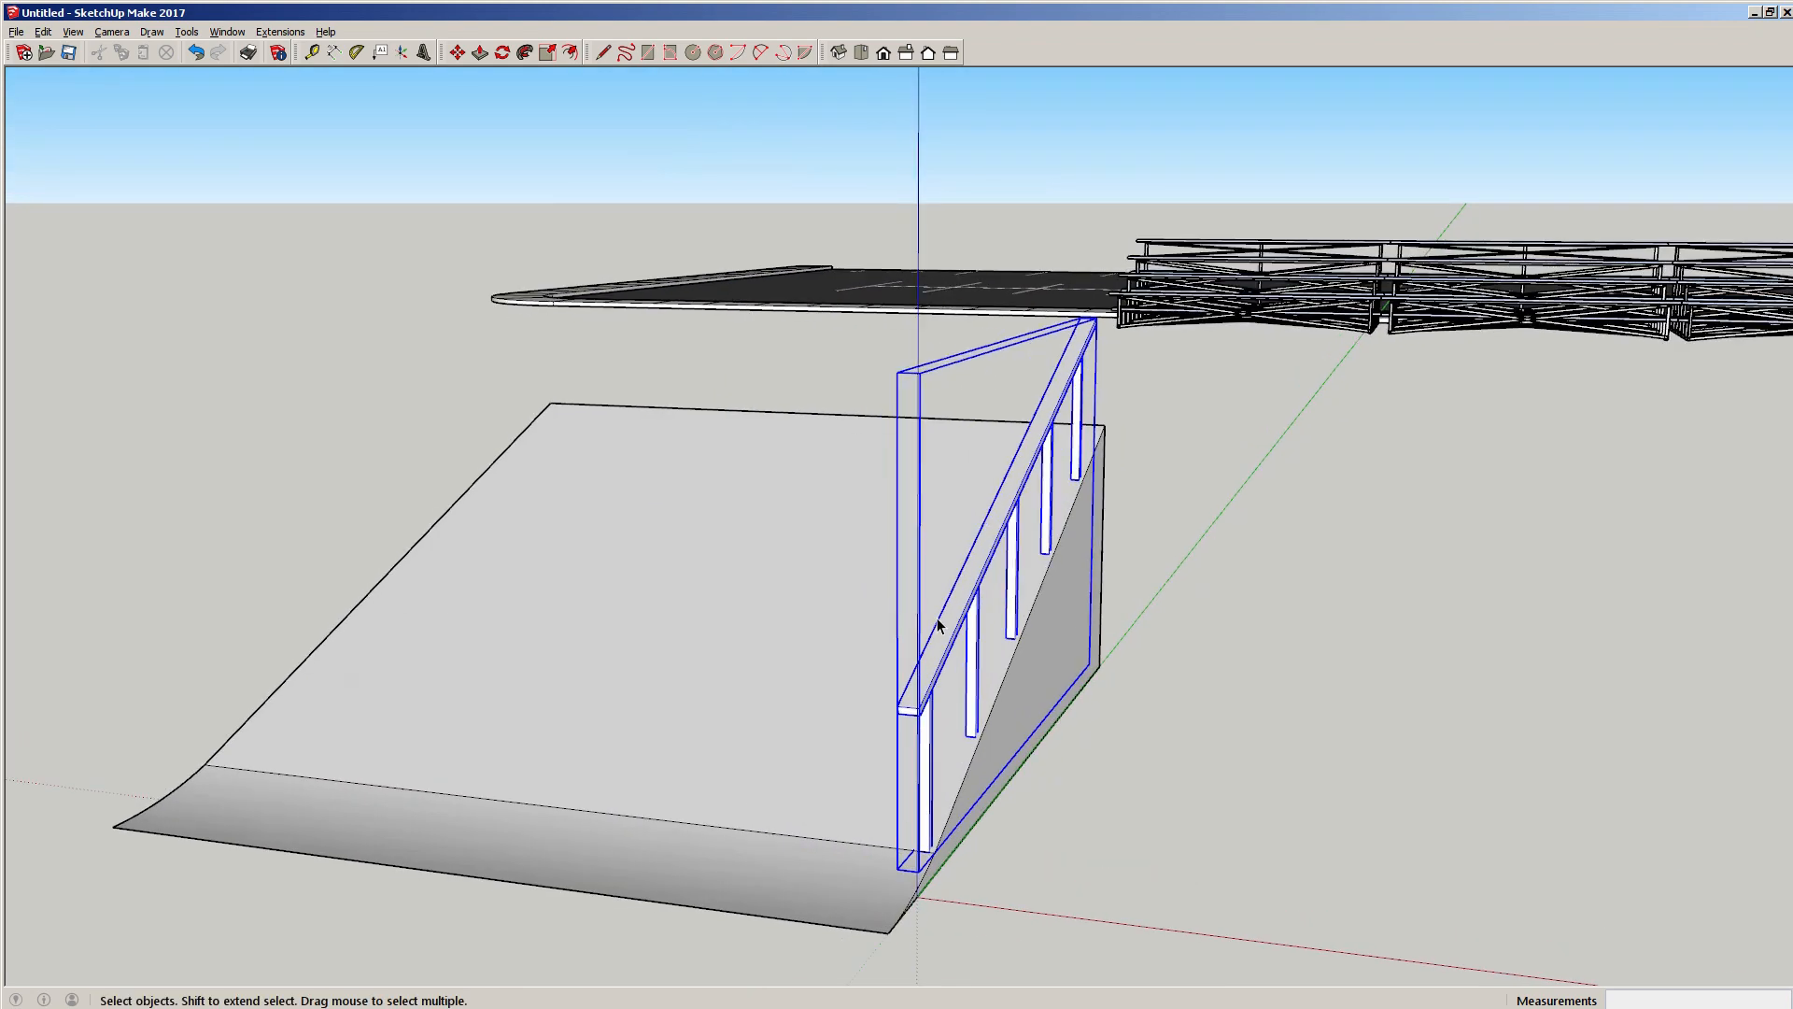
{"action": "key", "text": "m"}
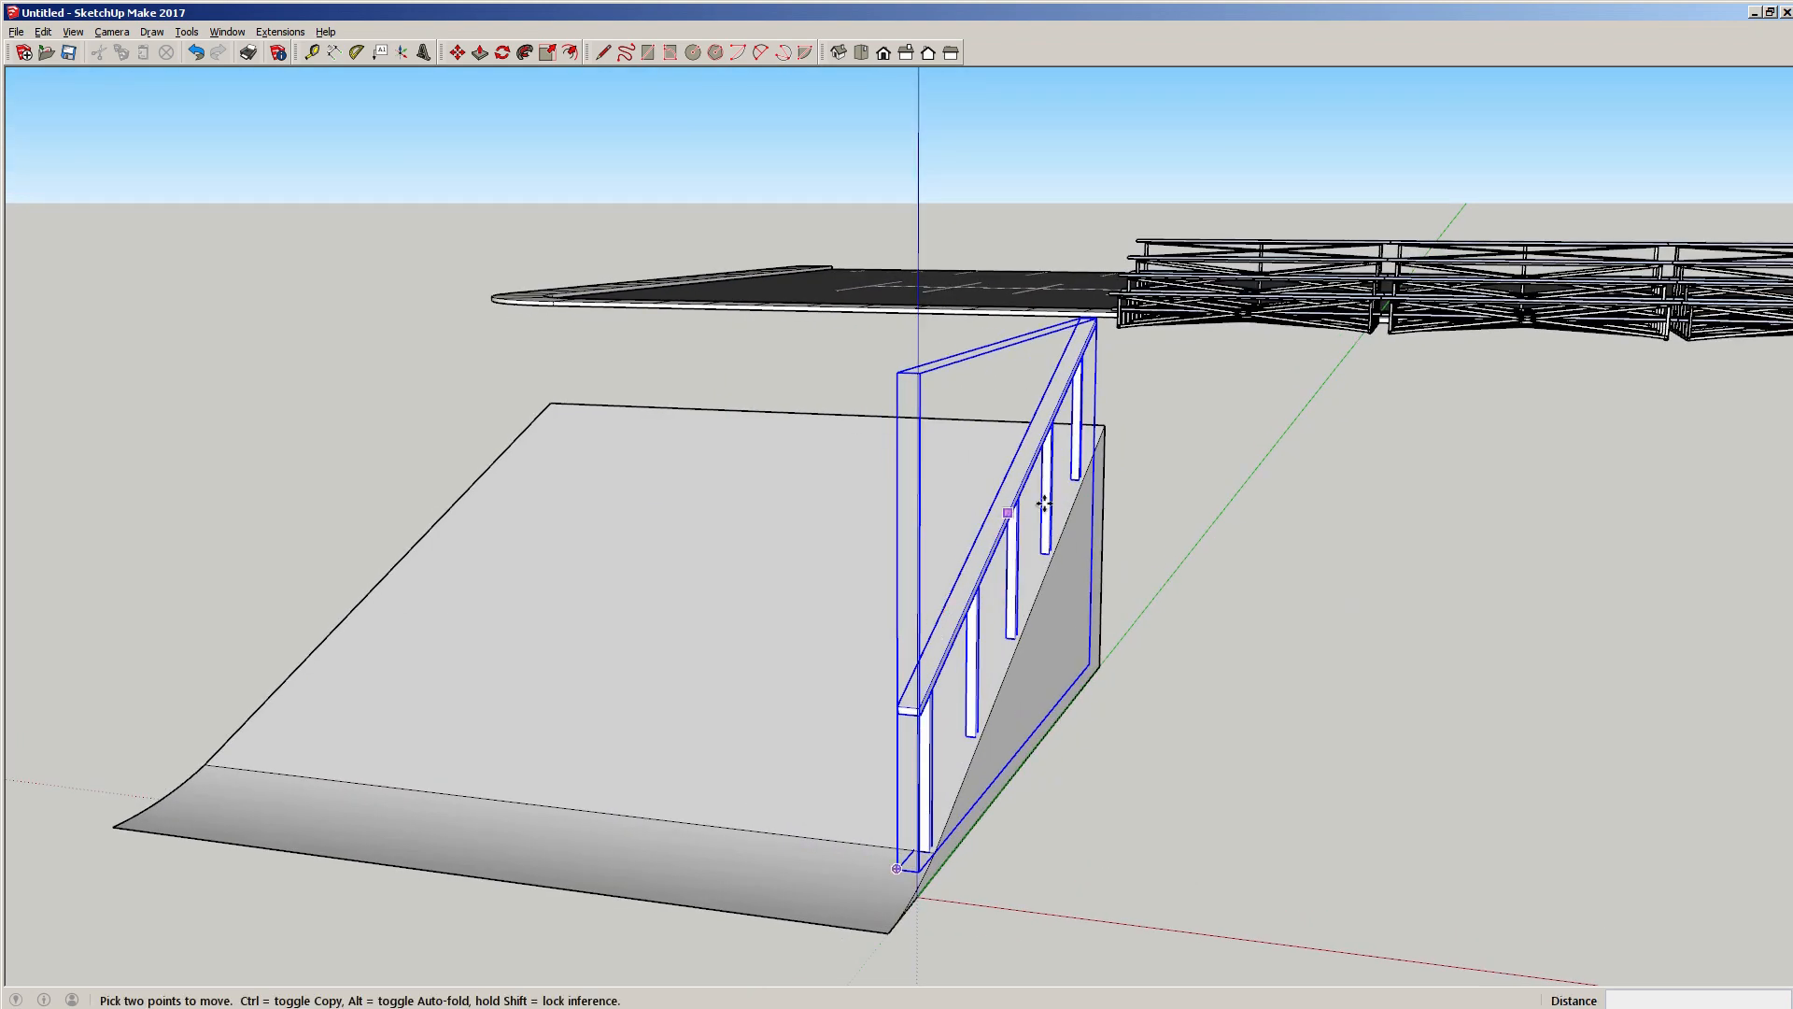
{"action": "left_click", "coordinate": [1103, 426]}
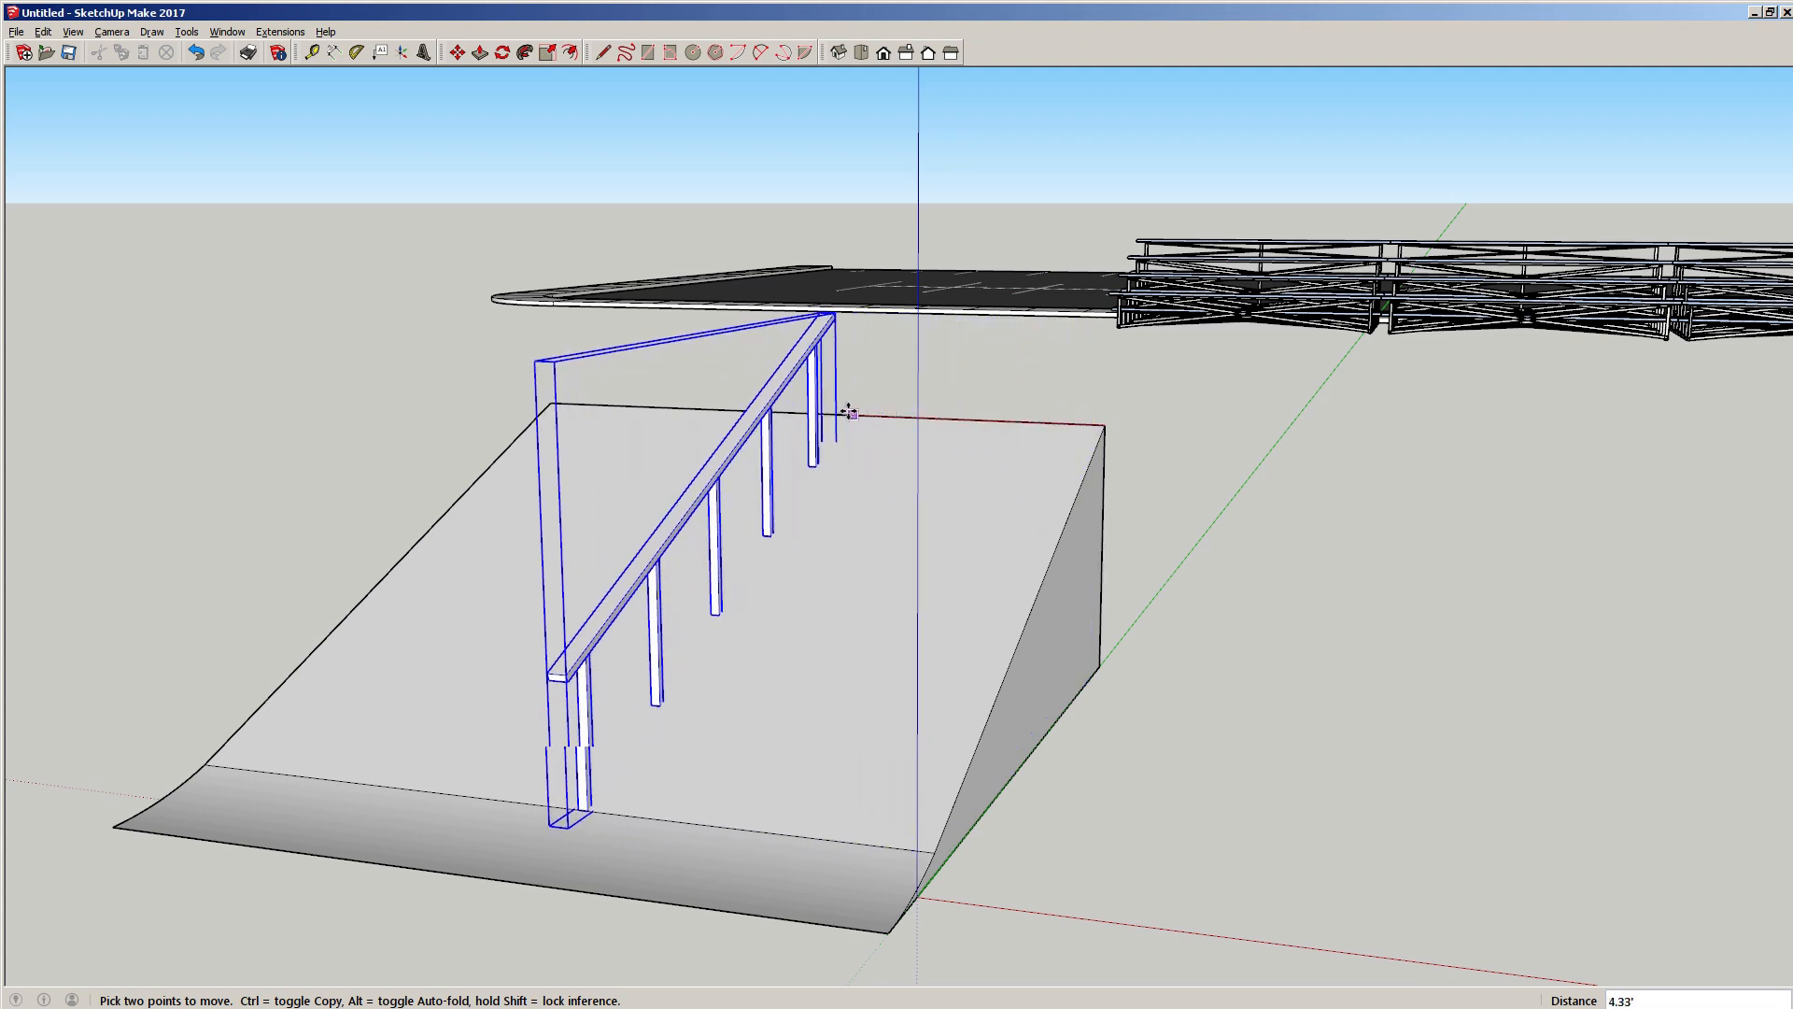
{"action": "key", "text": "Escape"}
{"action": "key", "text": "space"}
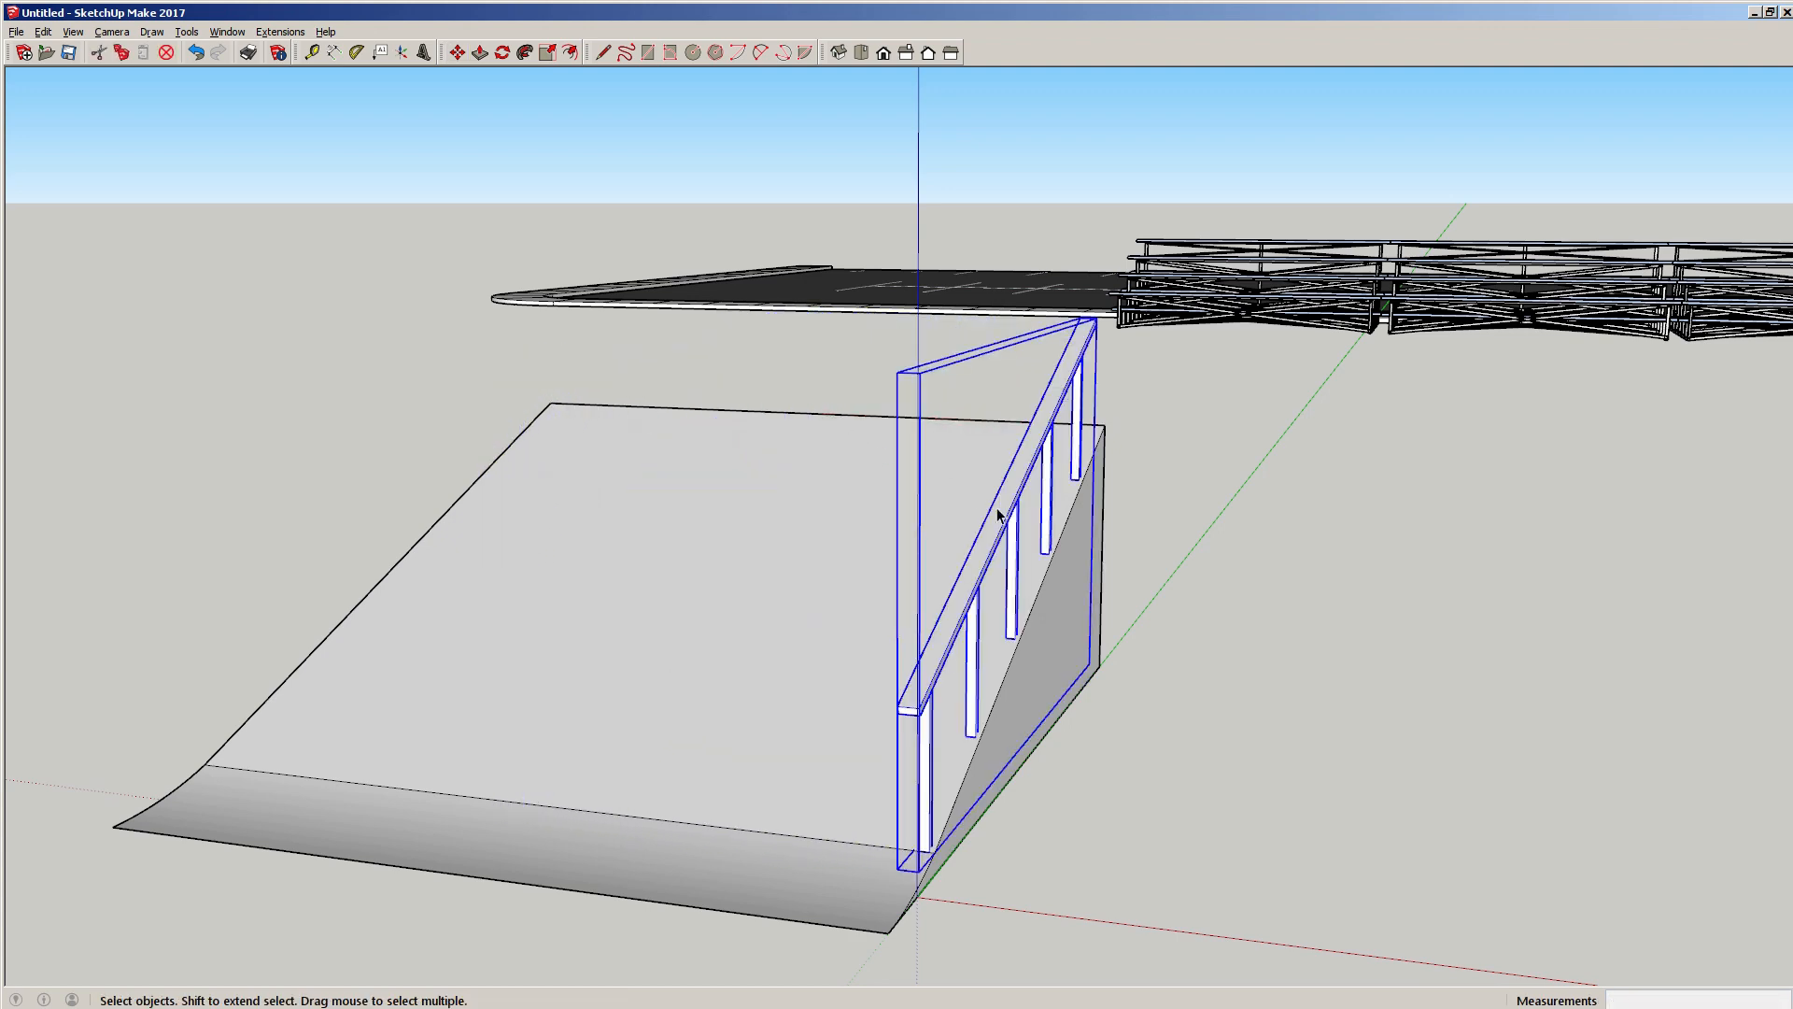
Move the railing group about 4.88' parallel to the ramp's top edge, toward the middle of the ramp's width, and deselect it.
{"action": "middle_click_drag", "start_coordinate": [997, 514], "coordinate": [484, 646]}
{"action": "middle_click_drag", "start_coordinate": [995, 591], "coordinate": [749, 693]}
{"action": "scroll", "coordinate": [738, 691], "scroll_direction": "up", "scroll_amount": 2}
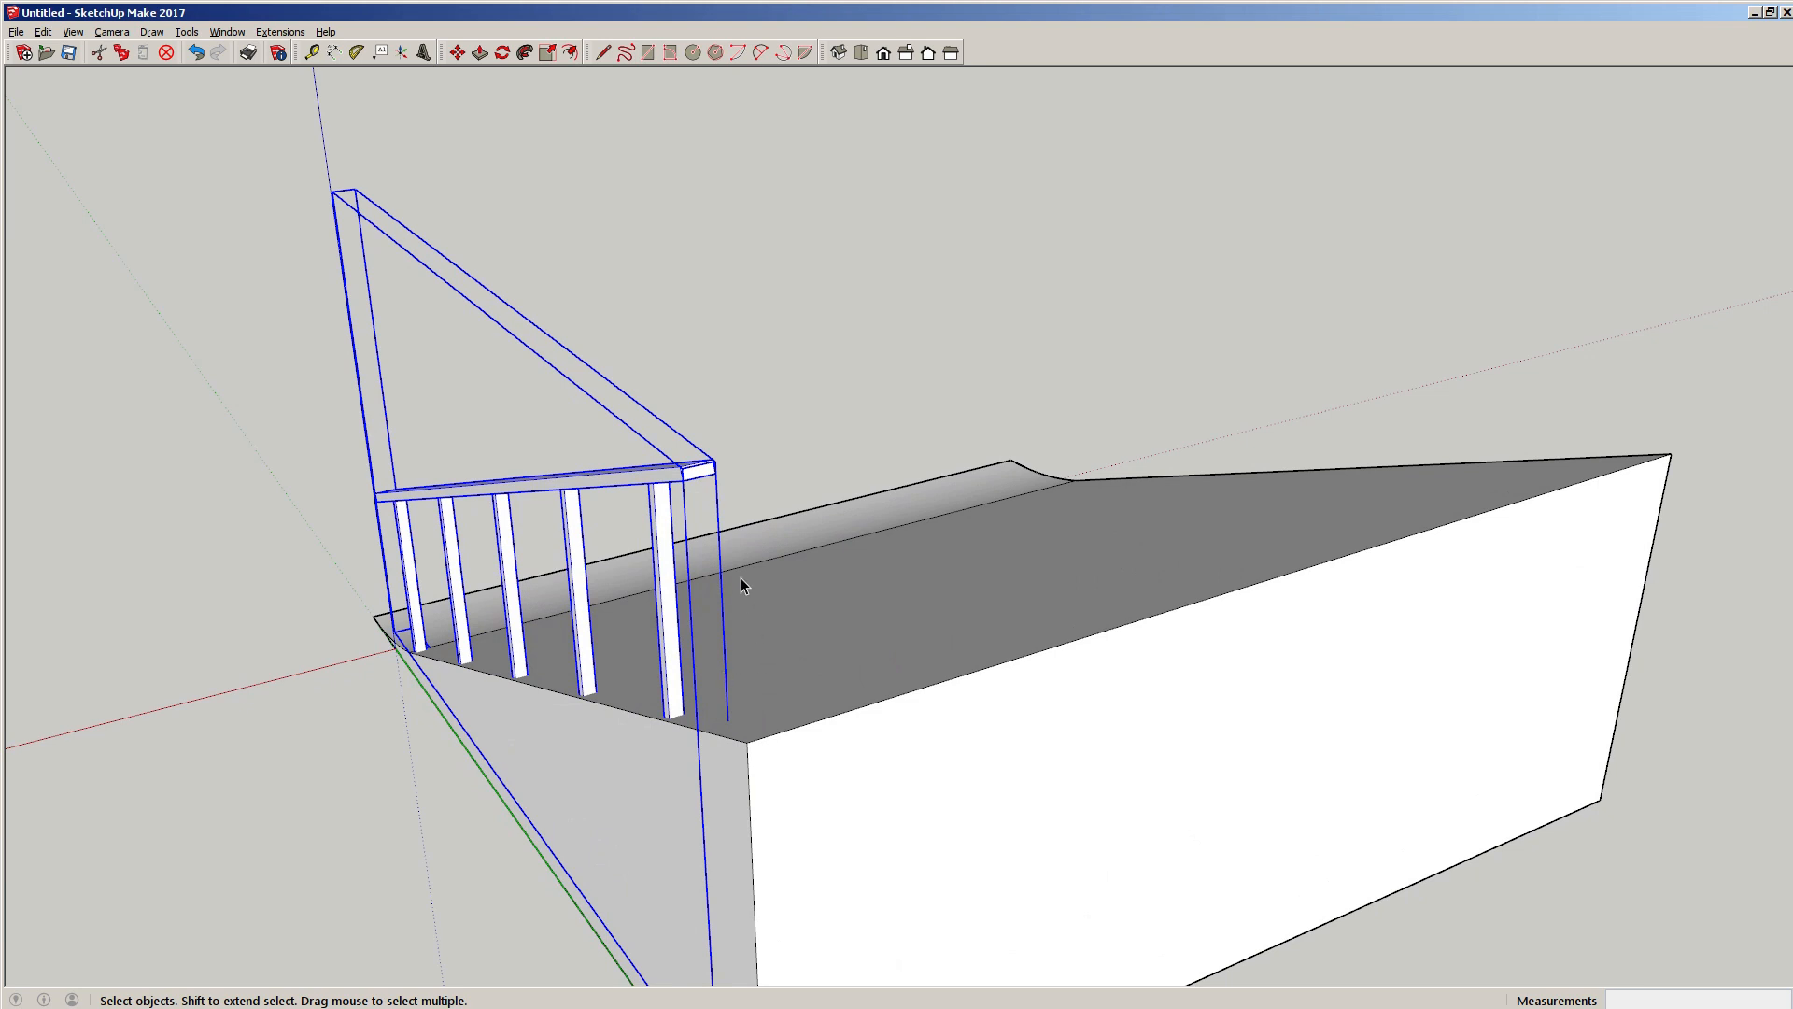
{"action": "key", "text": "m"}
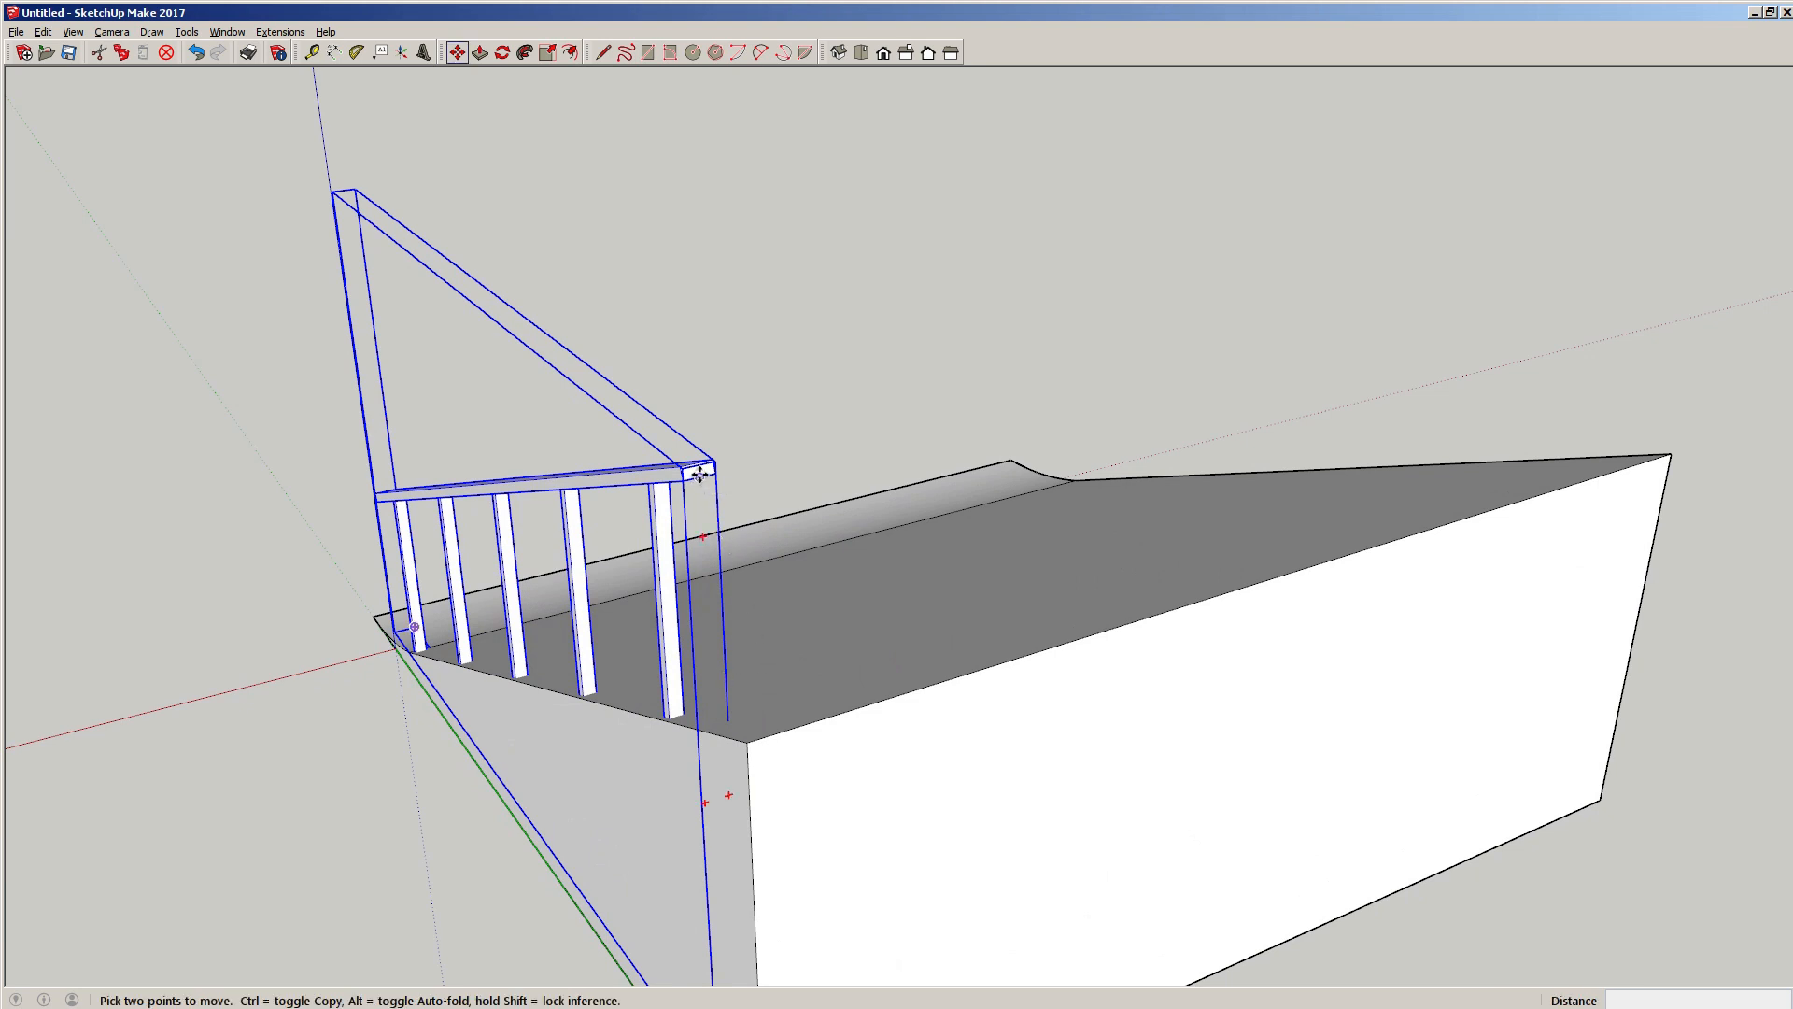
{"action": "left_click", "coordinate": [699, 475]}
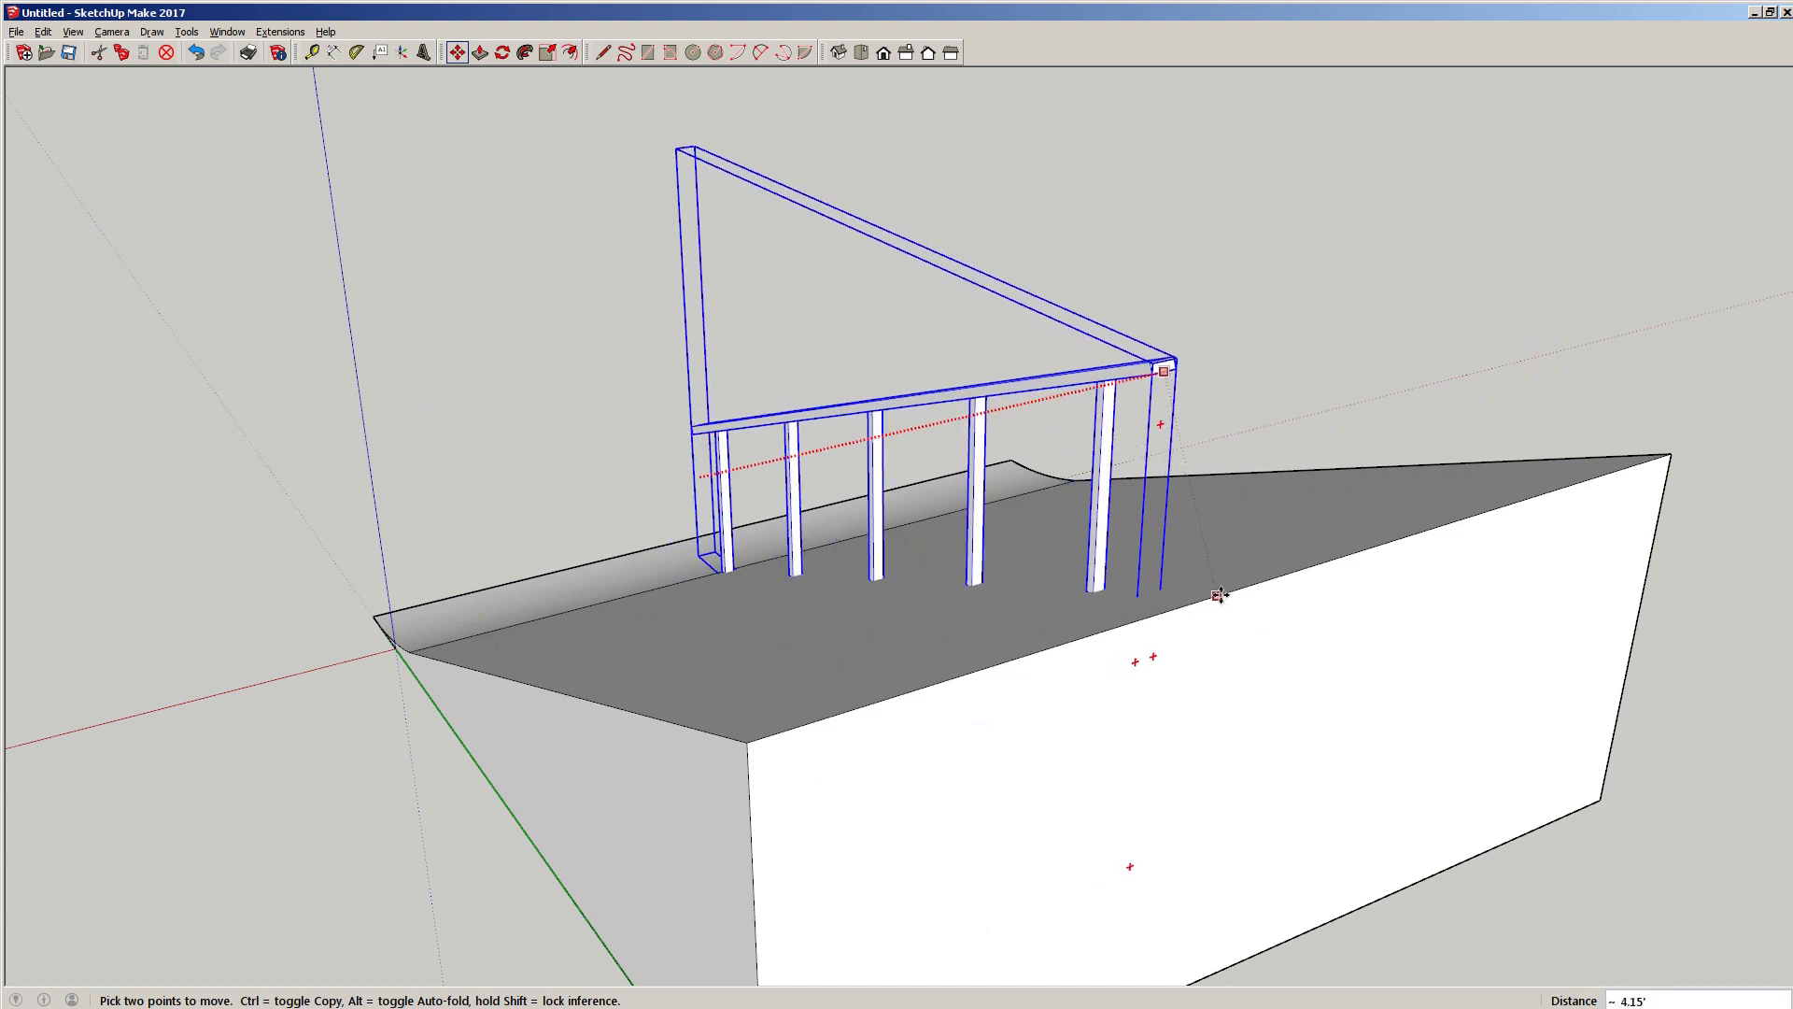
{"action": "left_click", "coordinate": [1287, 573]}
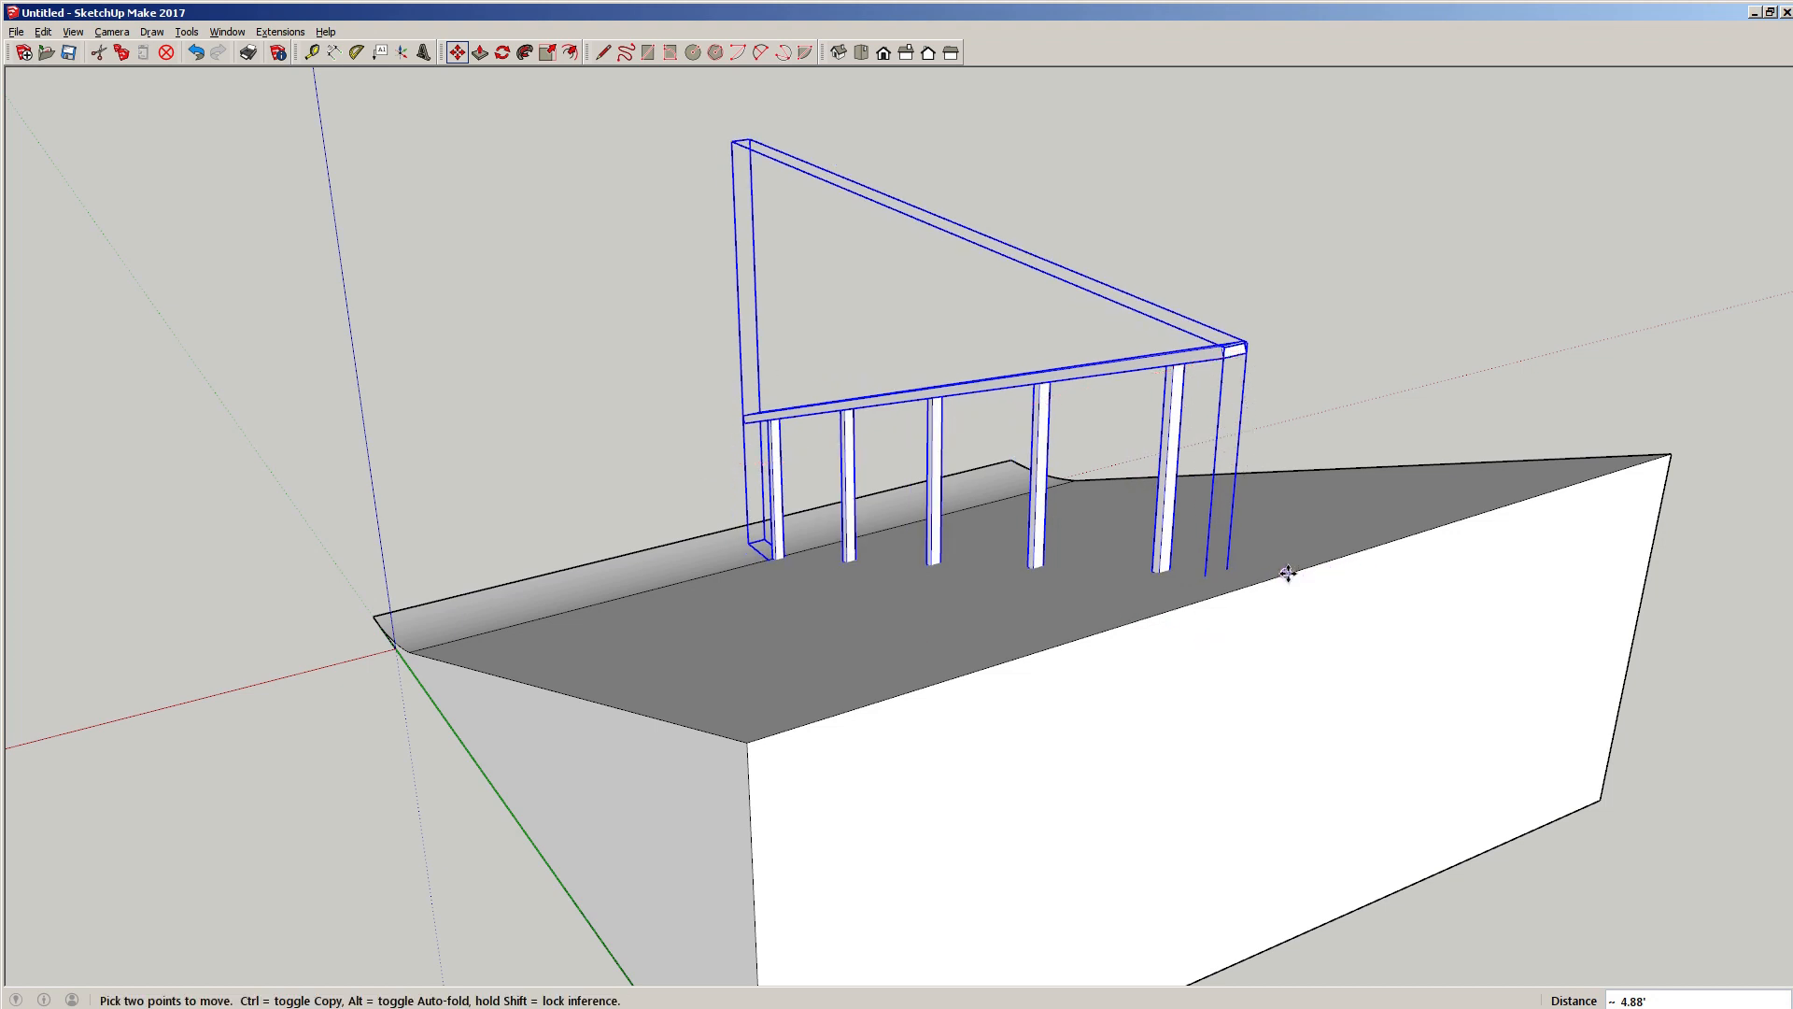
{"action": "middle_click_drag", "start_coordinate": [1237, 623], "coordinate": [1541, 572]}
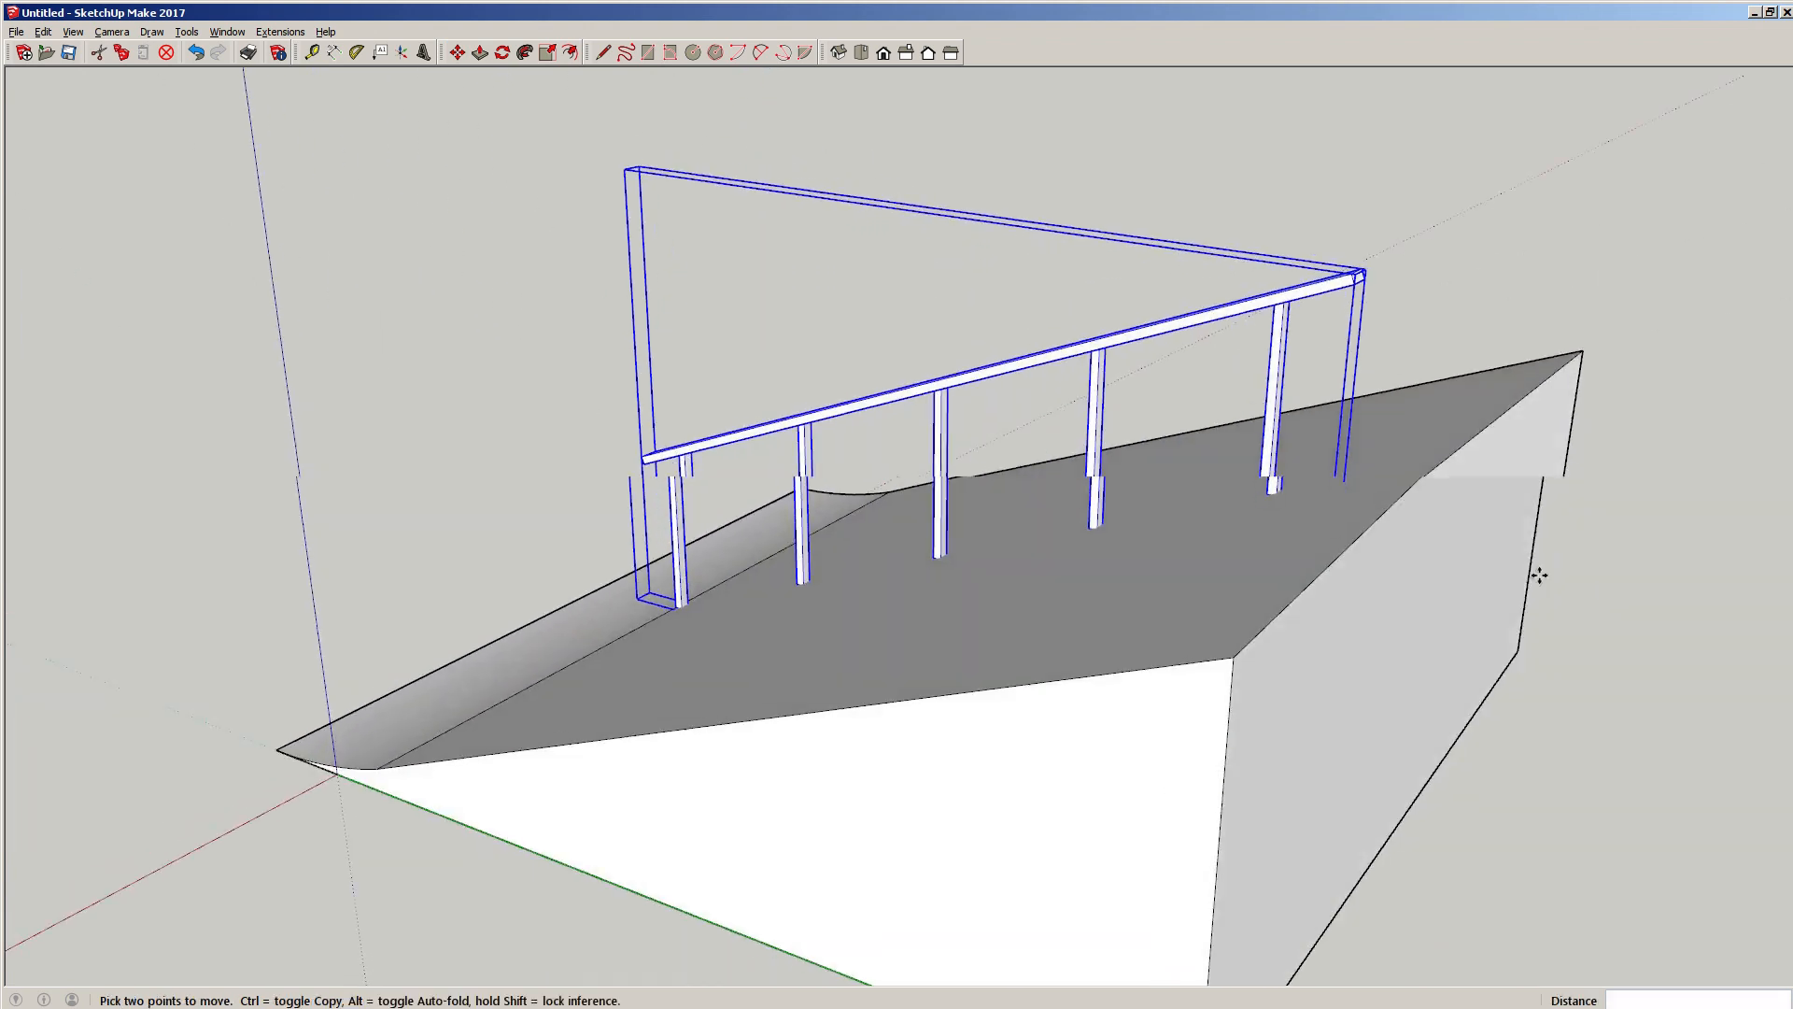
{"action": "key", "text": "space"}
{"action": "left_click", "coordinate": [410, 442]}
Examine the railing's placement on the ramp and the posts' contact with the slope from several sides.
{"action": "middle_click_drag", "start_coordinate": [410, 442], "coordinate": [725, 348]}
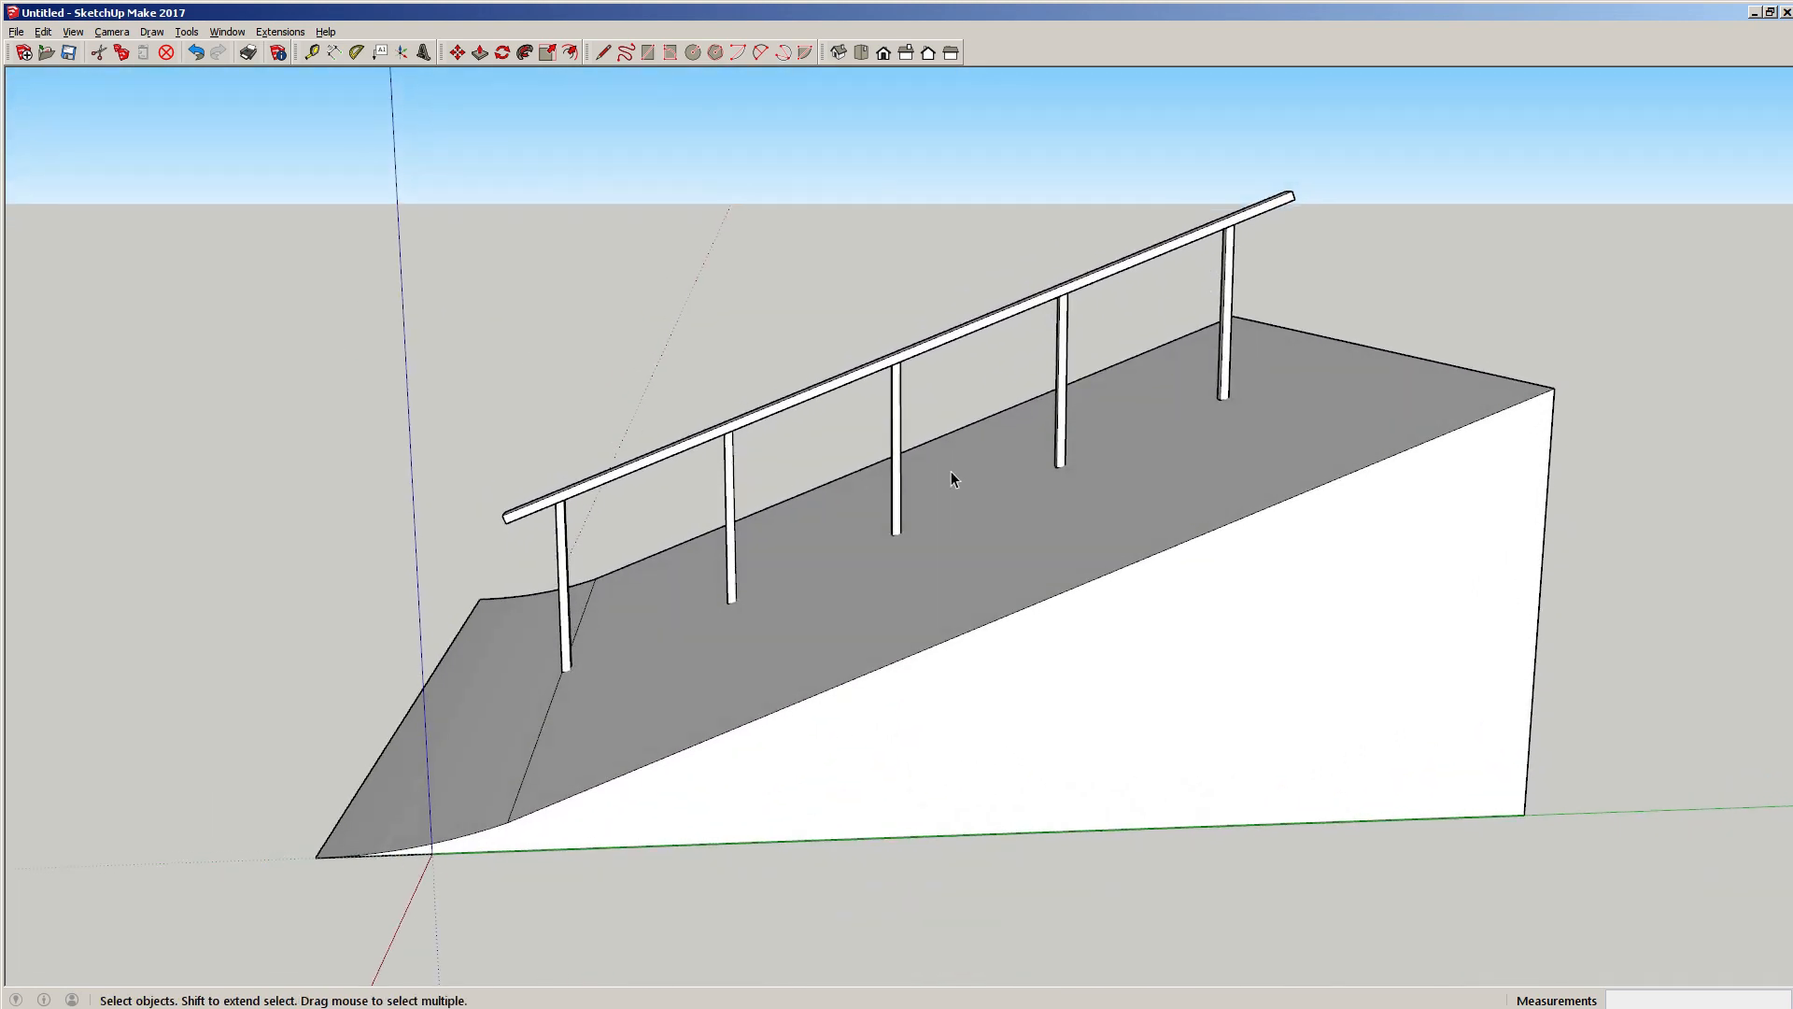
{"action": "middle_click_drag", "start_coordinate": [1001, 529], "coordinate": [1000, 283]}
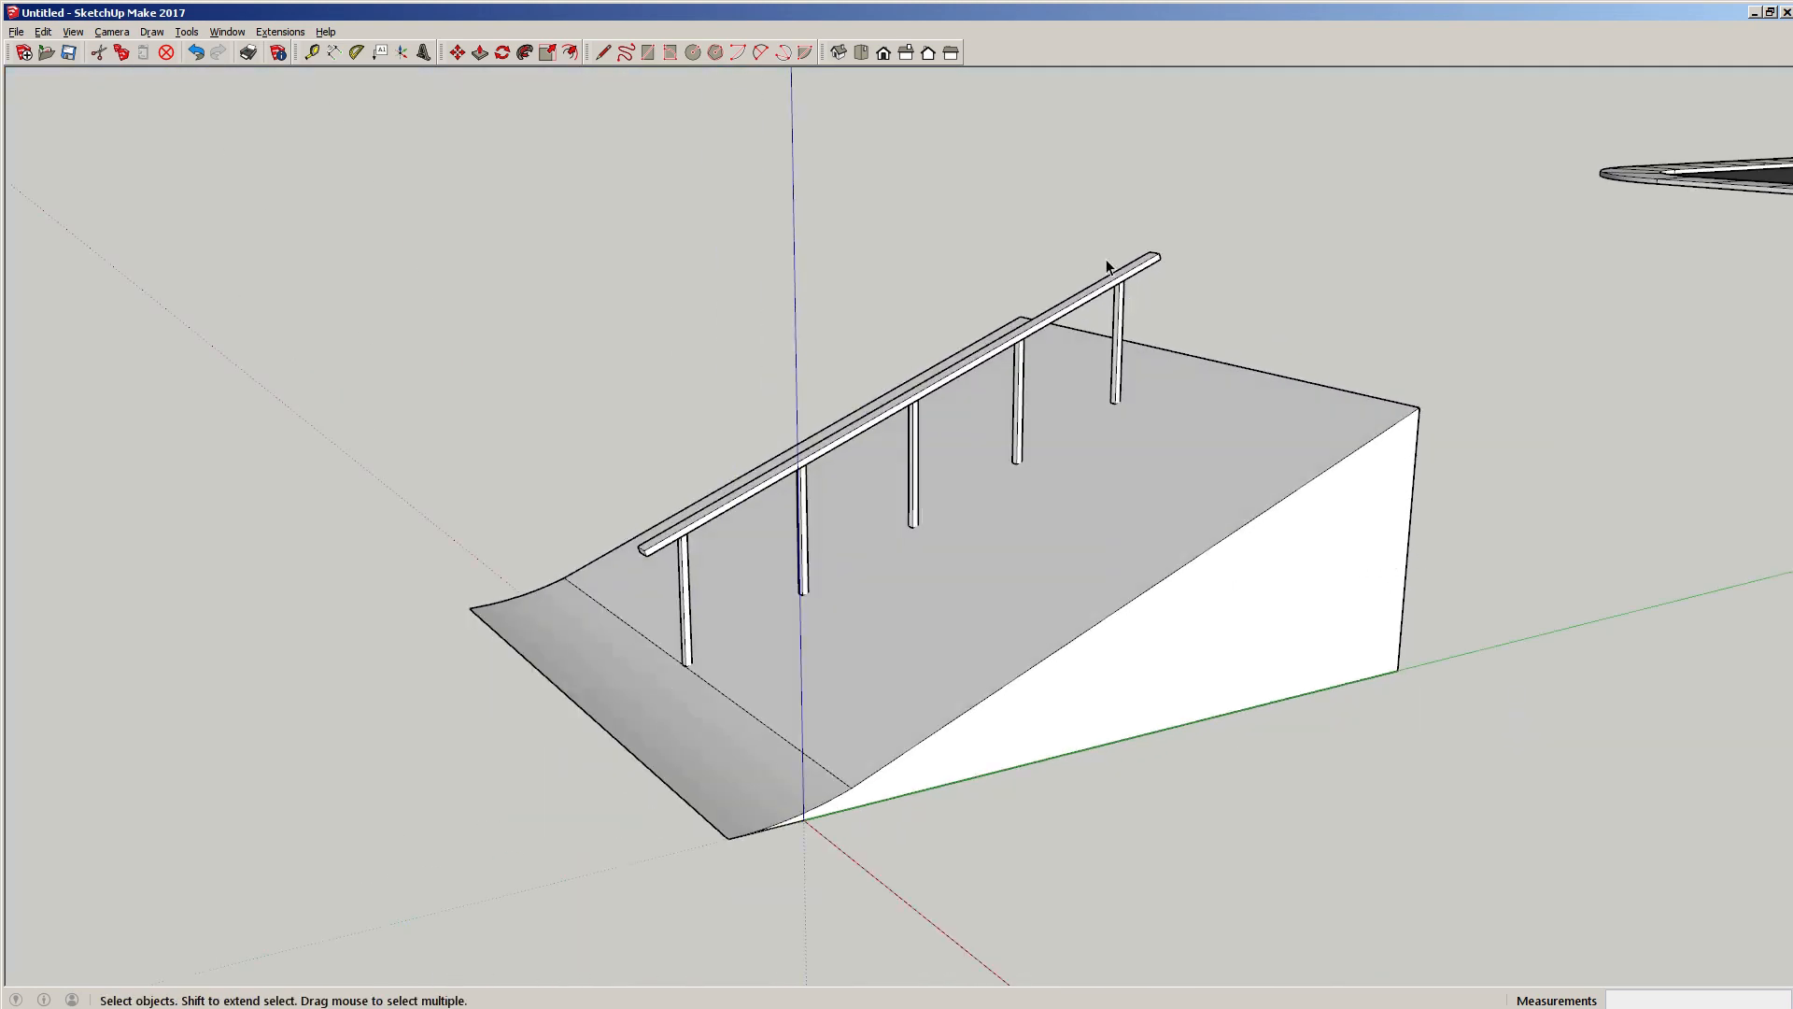
{"action": "scroll", "coordinate": [1091, 545], "scroll_direction": "up", "scroll_amount": 3}
{"action": "middle_click_drag", "start_coordinate": [1091, 545], "coordinate": [981, 567]}
{"action": "scroll", "coordinate": [1146, 546], "scroll_direction": "down", "scroll_amount": 4}
{"action": "scroll", "coordinate": [981, 566], "scroll_direction": "down", "scroll_amount": 2}
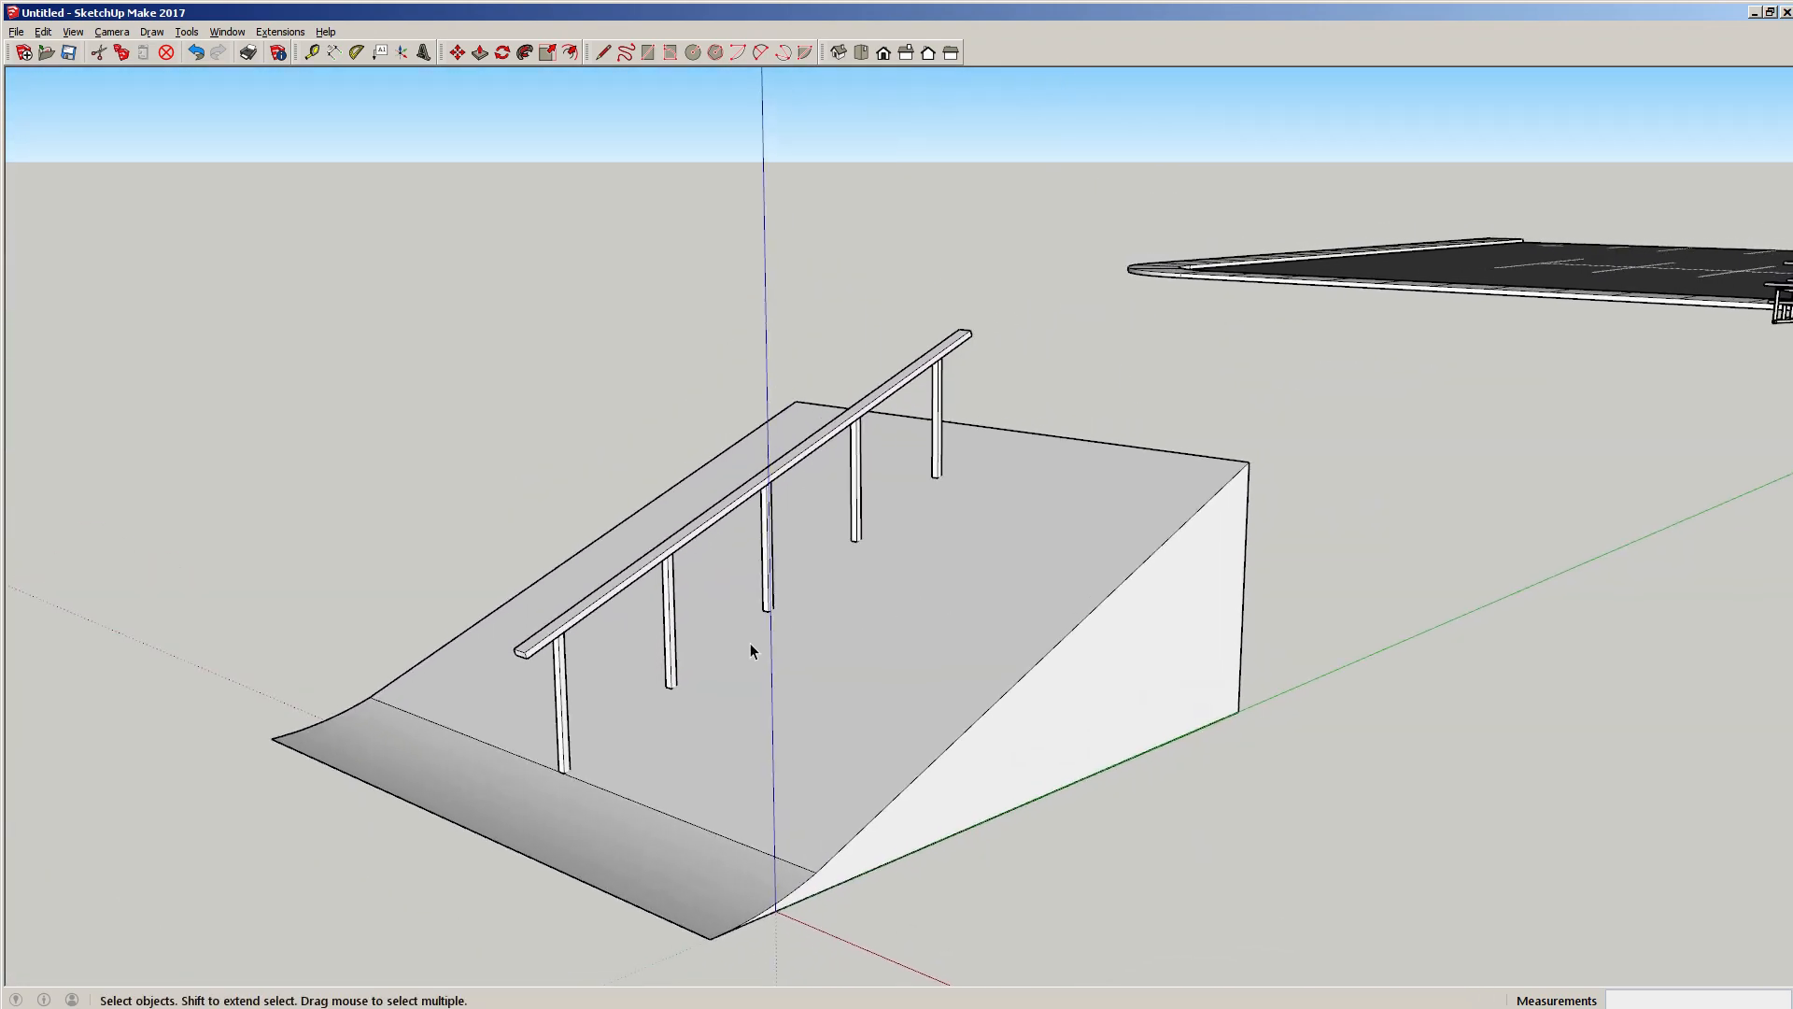
{"action": "middle_click_drag", "start_coordinate": [749, 643], "coordinate": [1713, 579]}
{"action": "scroll", "coordinate": [926, 609], "scroll_direction": "up", "scroll_amount": 4}
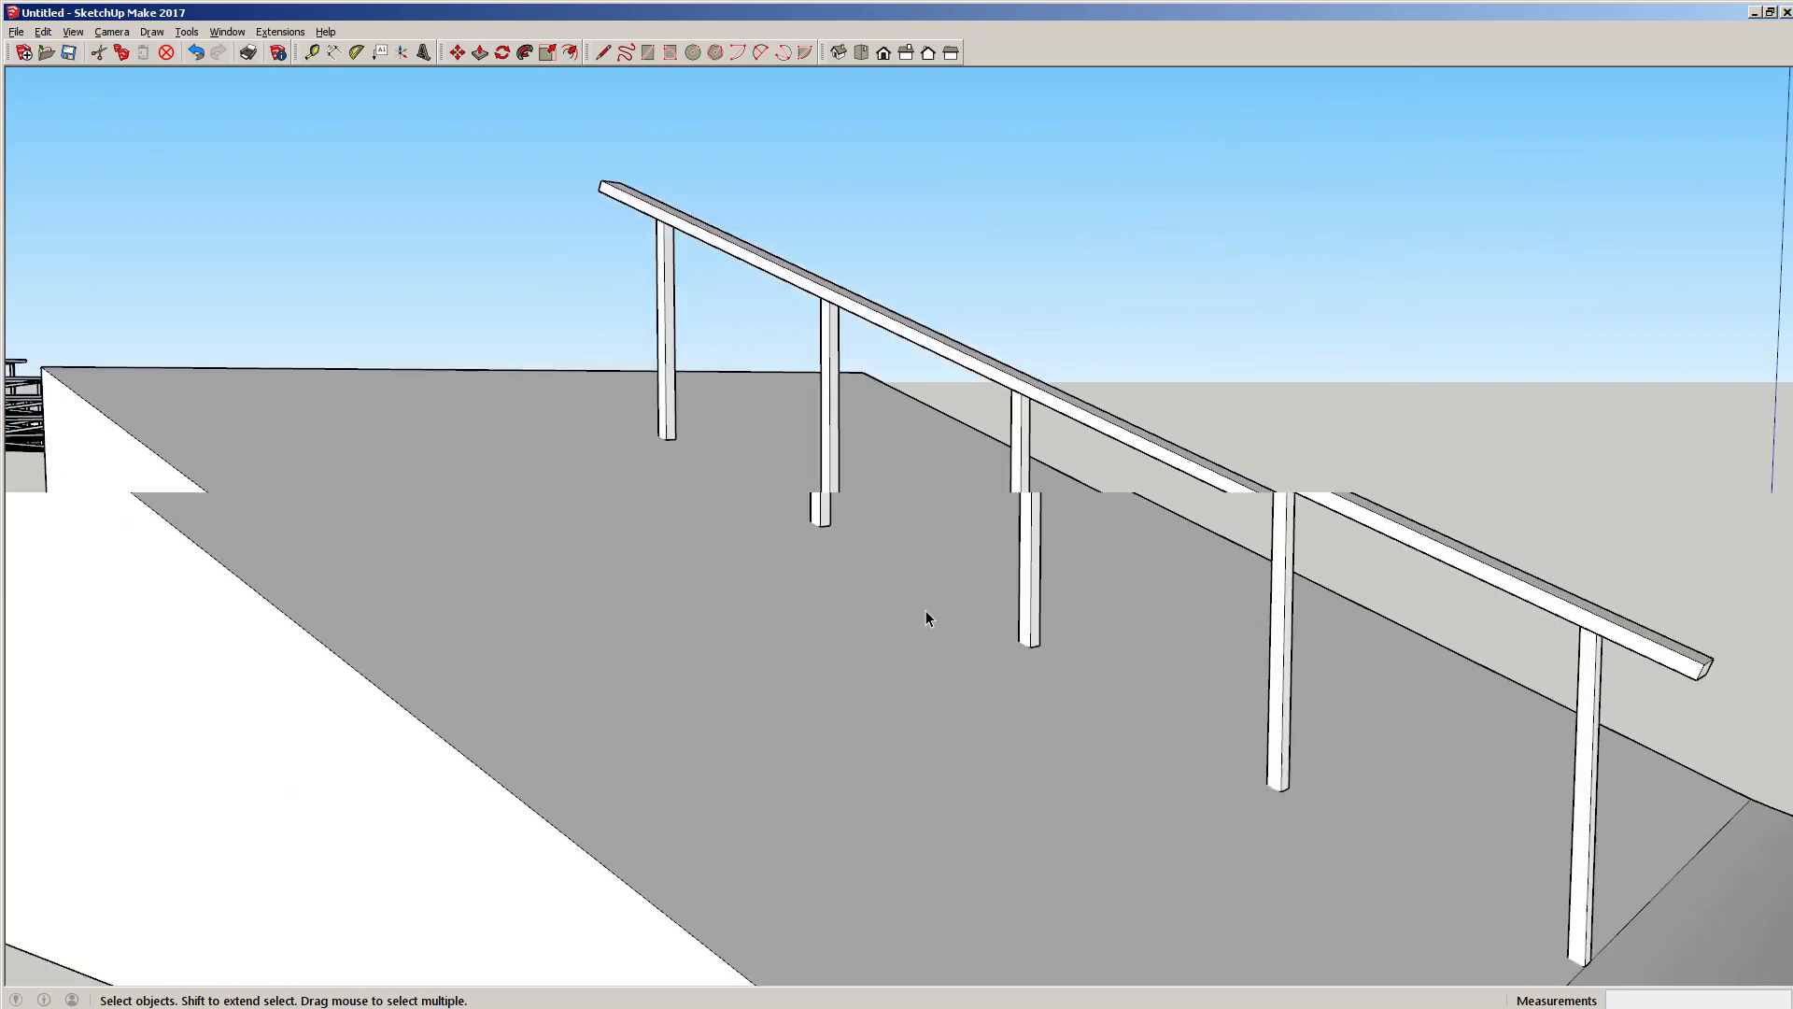
{"action": "middle_click_drag", "start_coordinate": [1051, 646], "coordinate": [458, 730]}
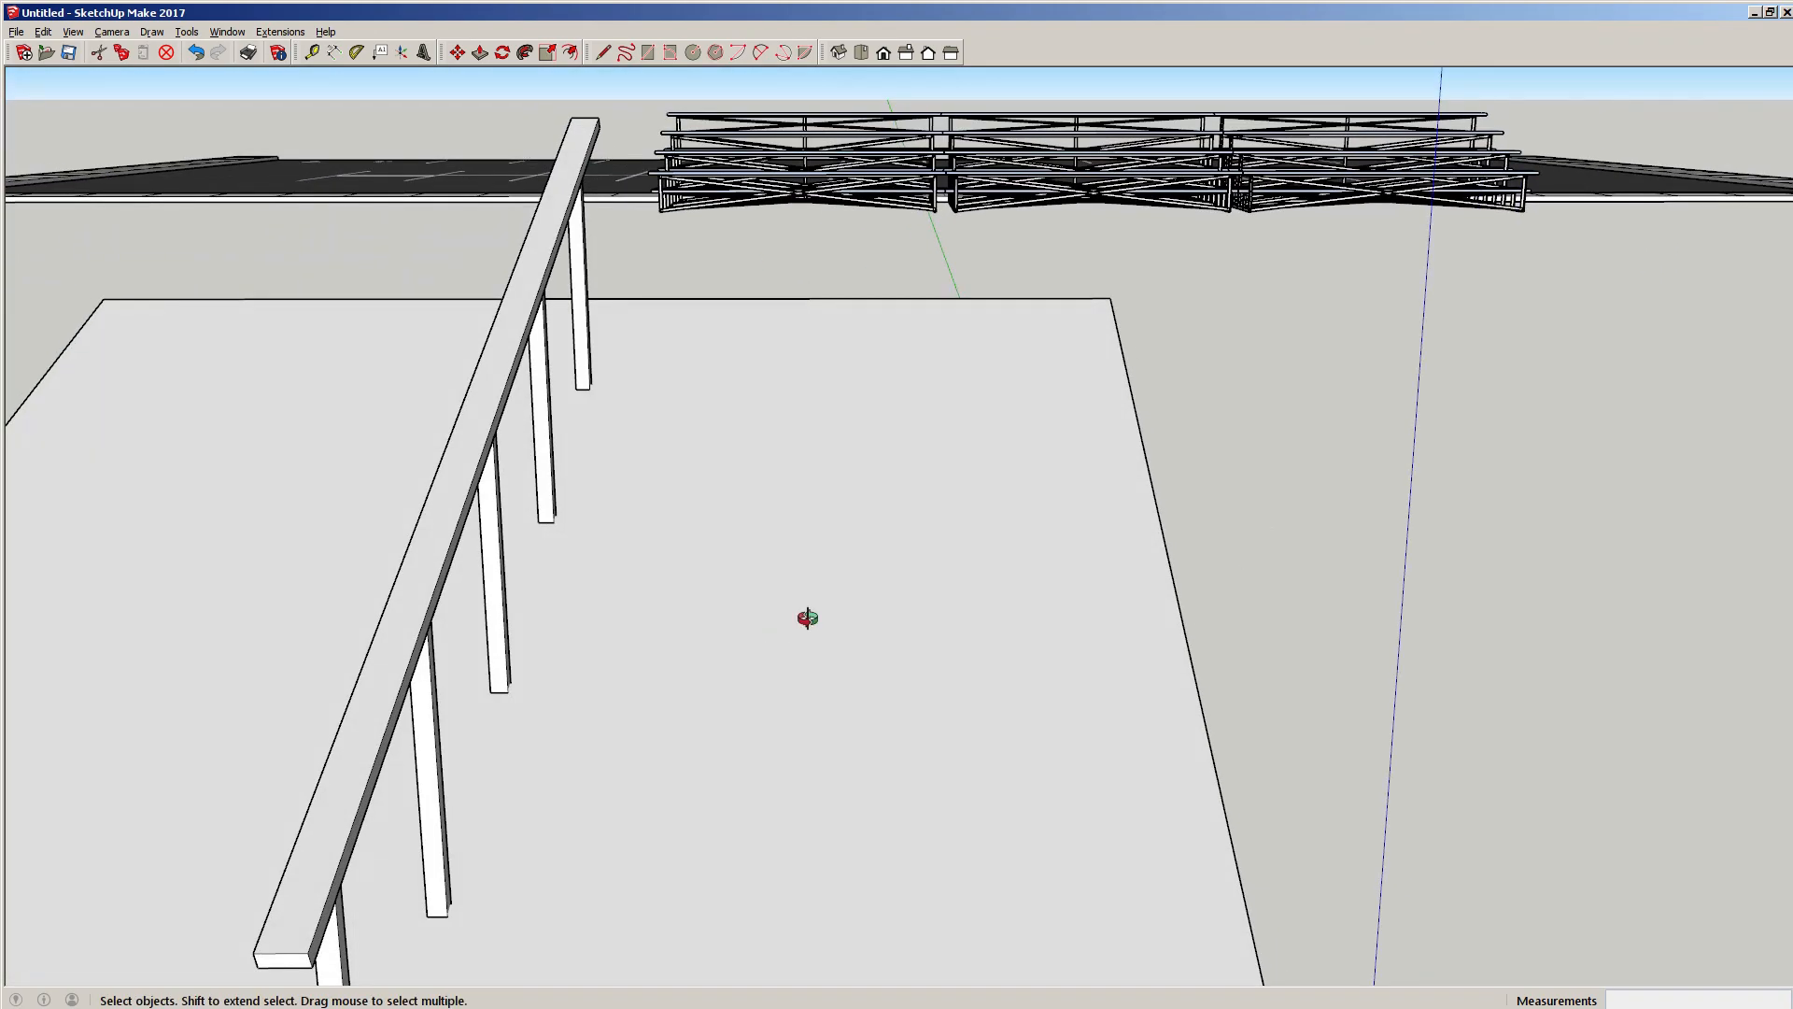
{"action": "middle_click_drag", "start_coordinate": [805, 617], "coordinate": [960, 433]}
{"action": "scroll", "coordinate": [971, 448], "scroll_direction": "down", "scroll_amount": 2}
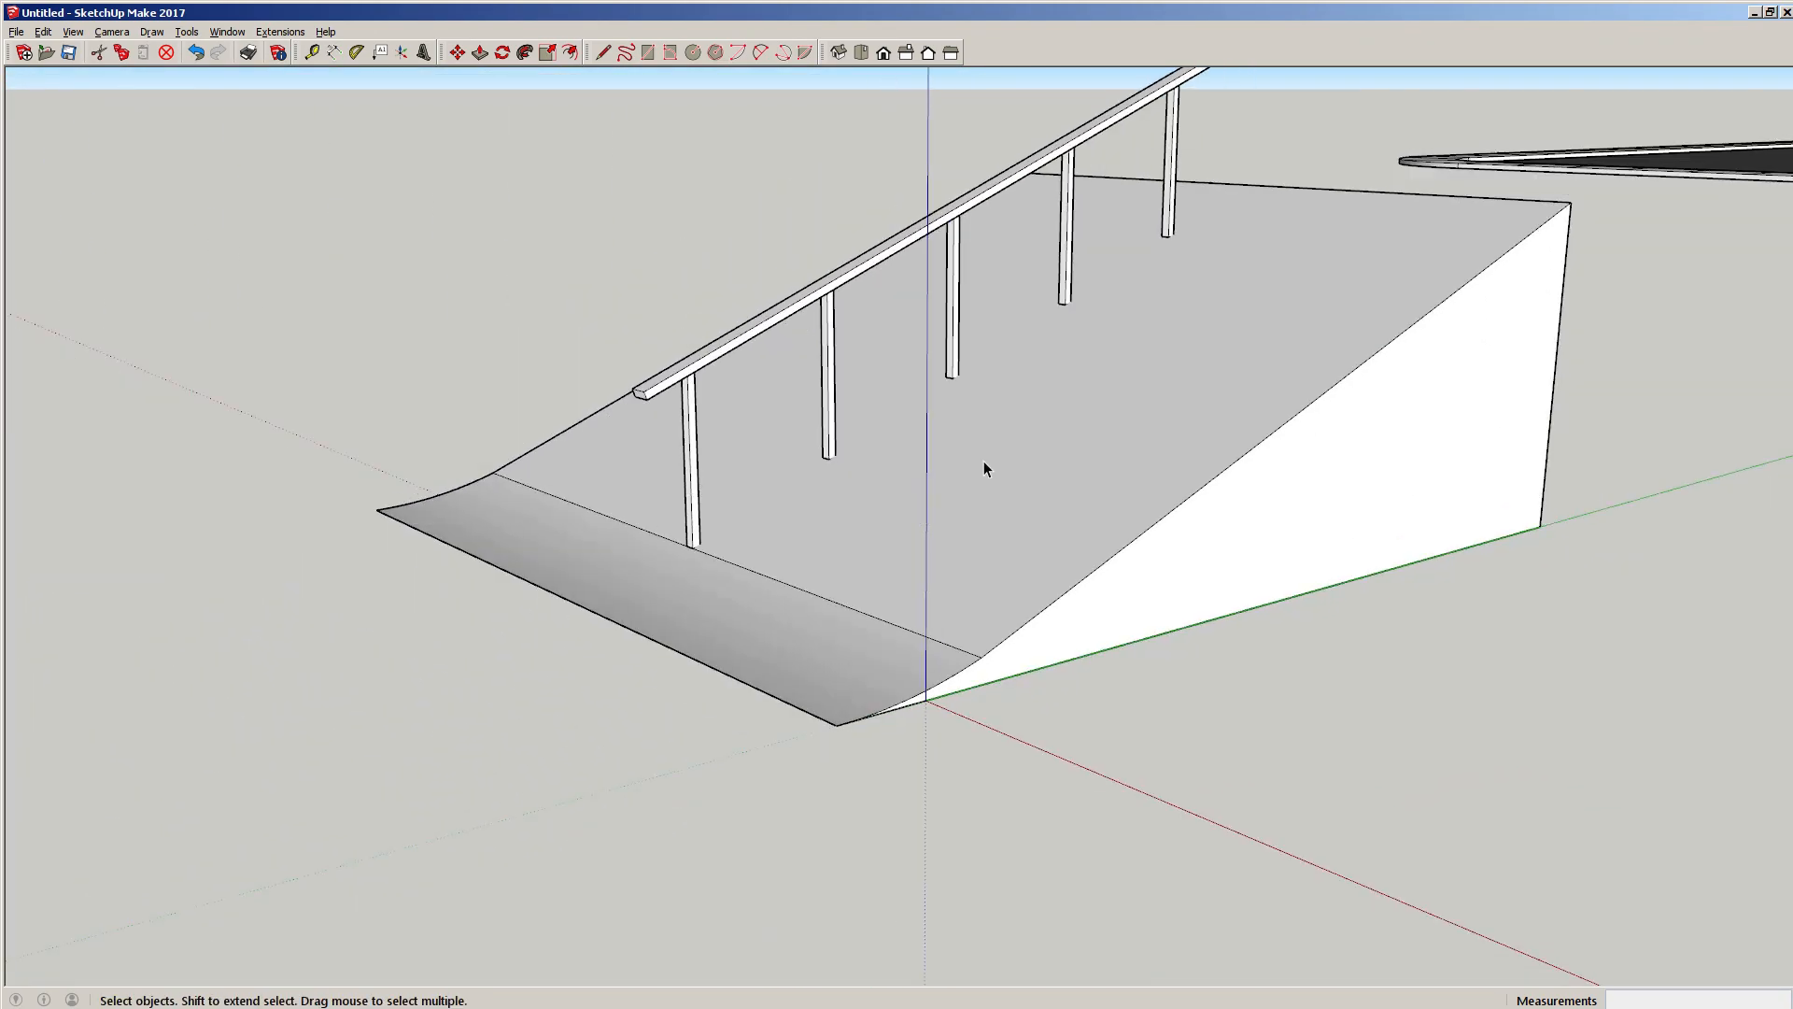
Open the ramp group, hide the edge between the curved transition and the straight slope, and close the group.
{"action": "double_click", "coordinate": [884, 569]}
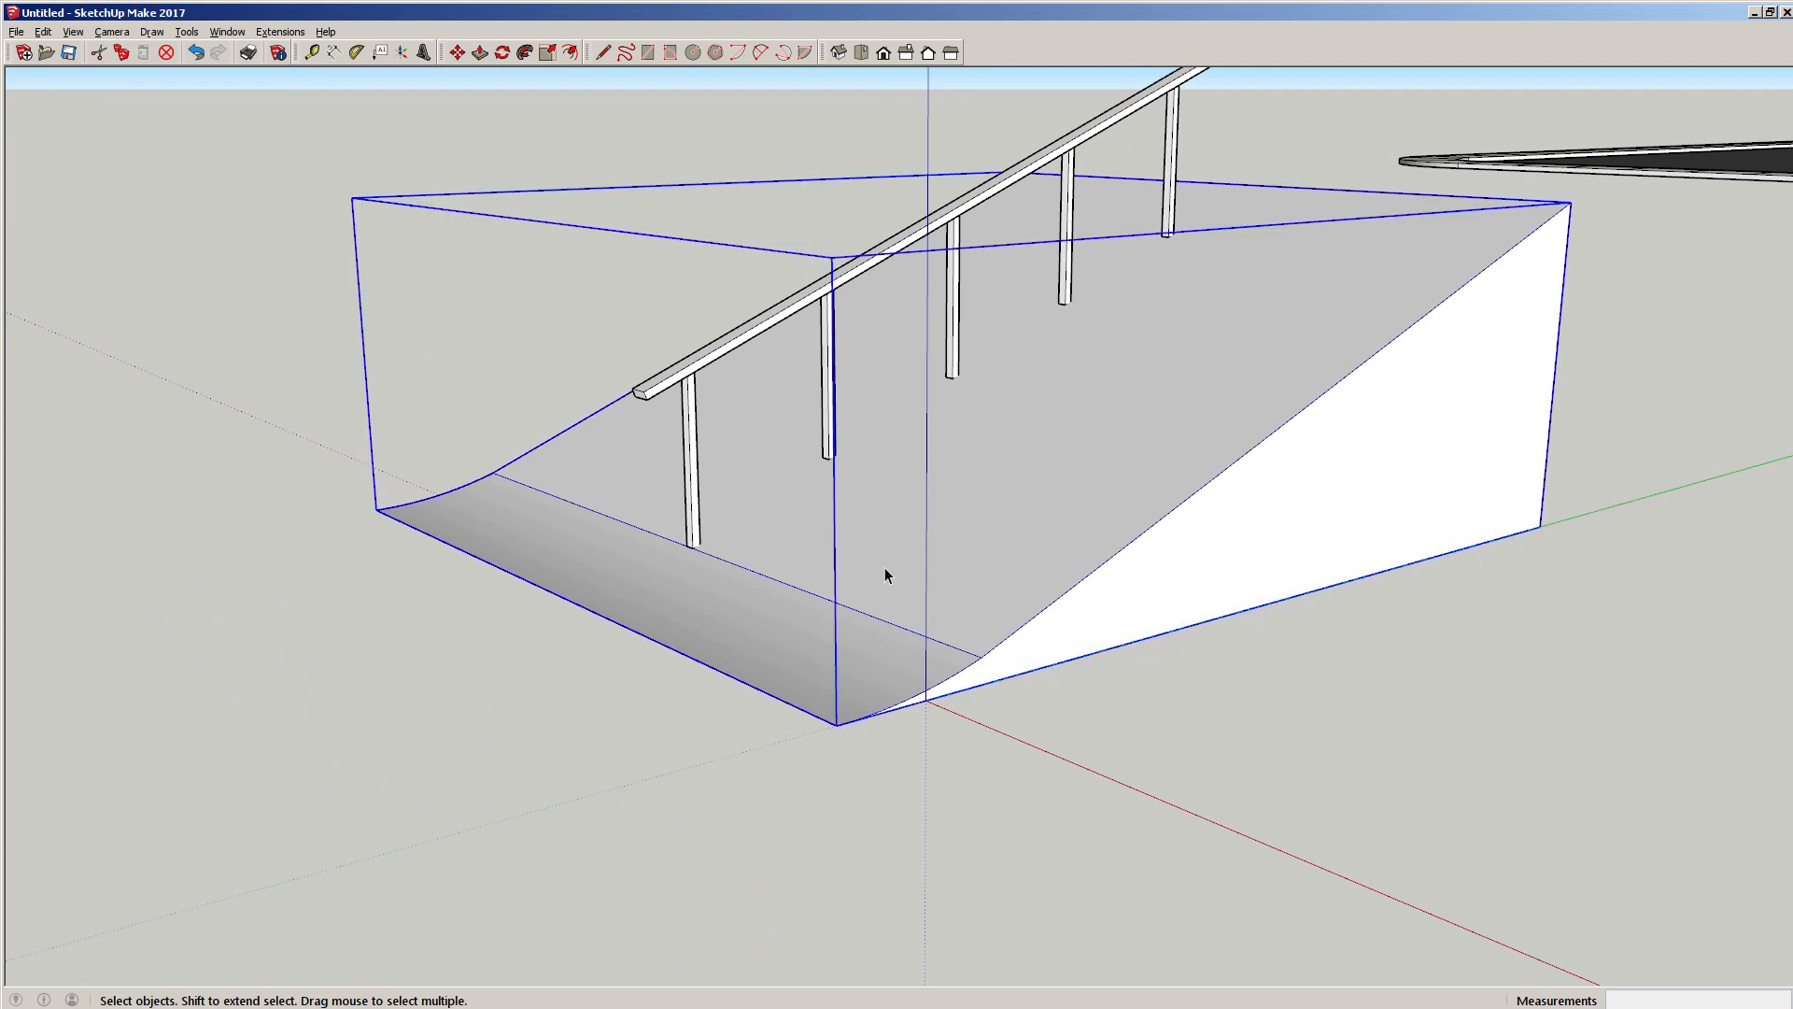
{"action": "left_click", "coordinate": [868, 620]}
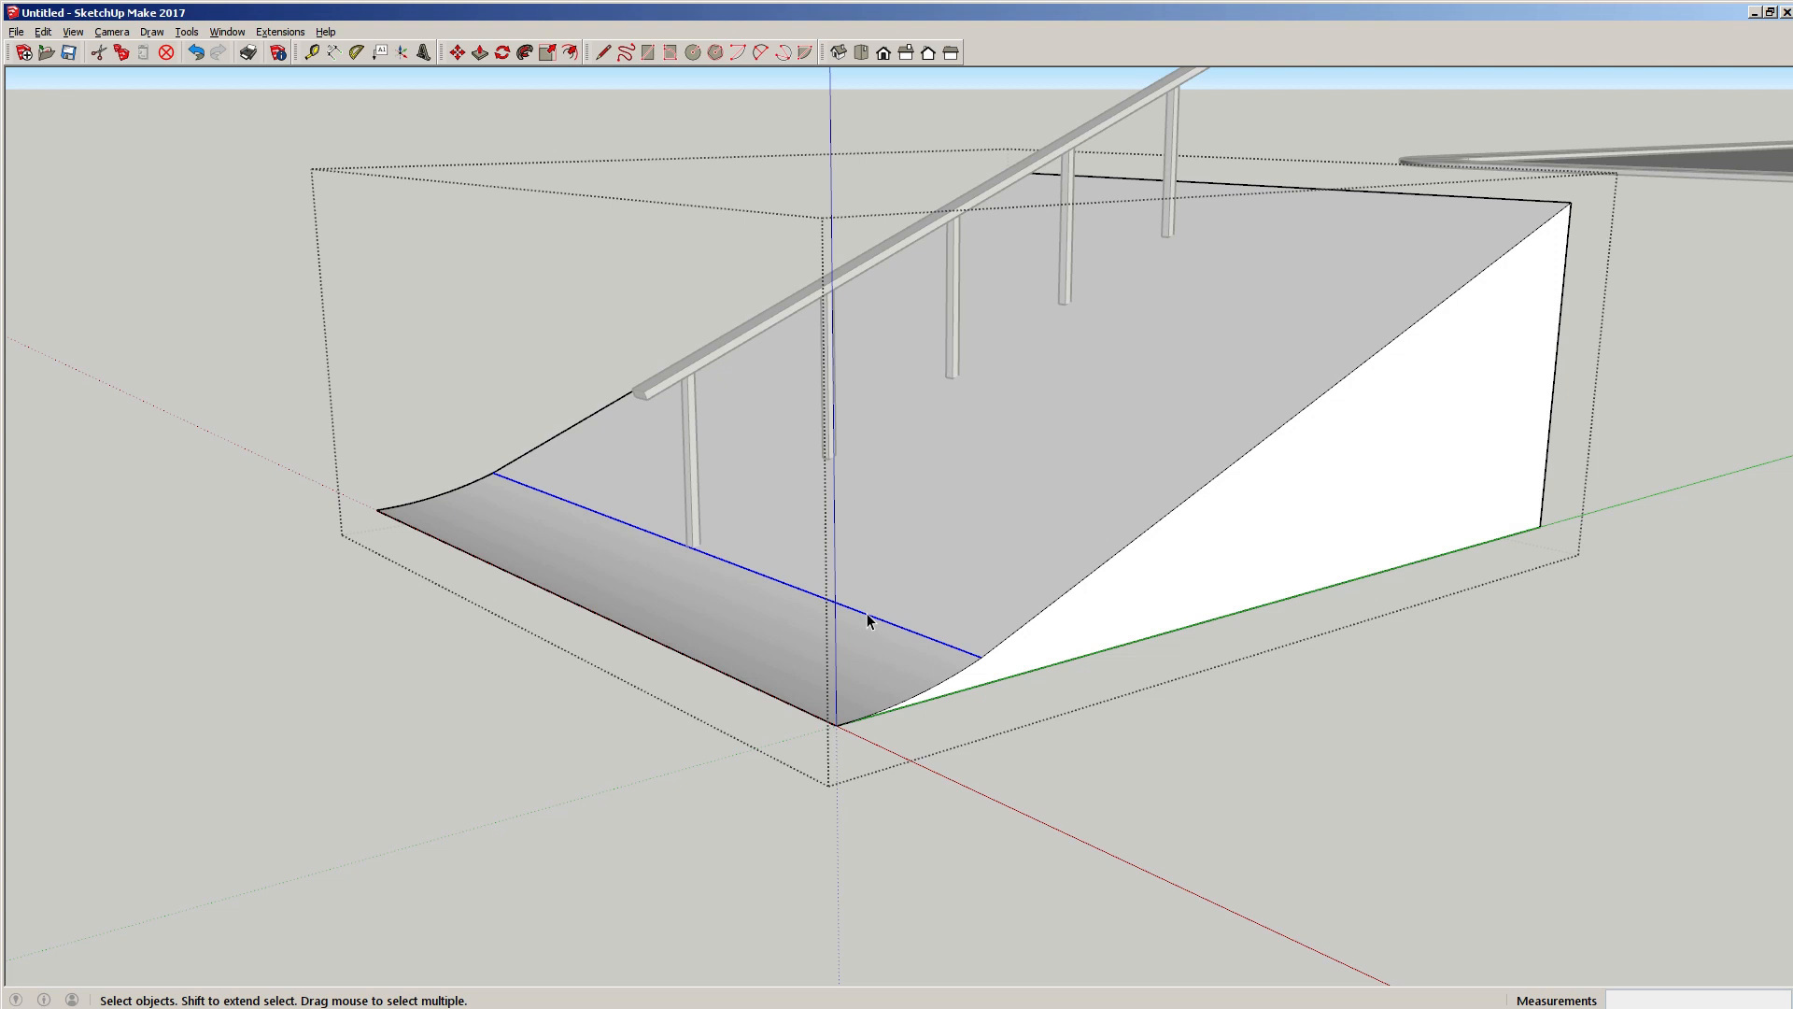
{"action": "left_click", "coordinate": [43, 31]}
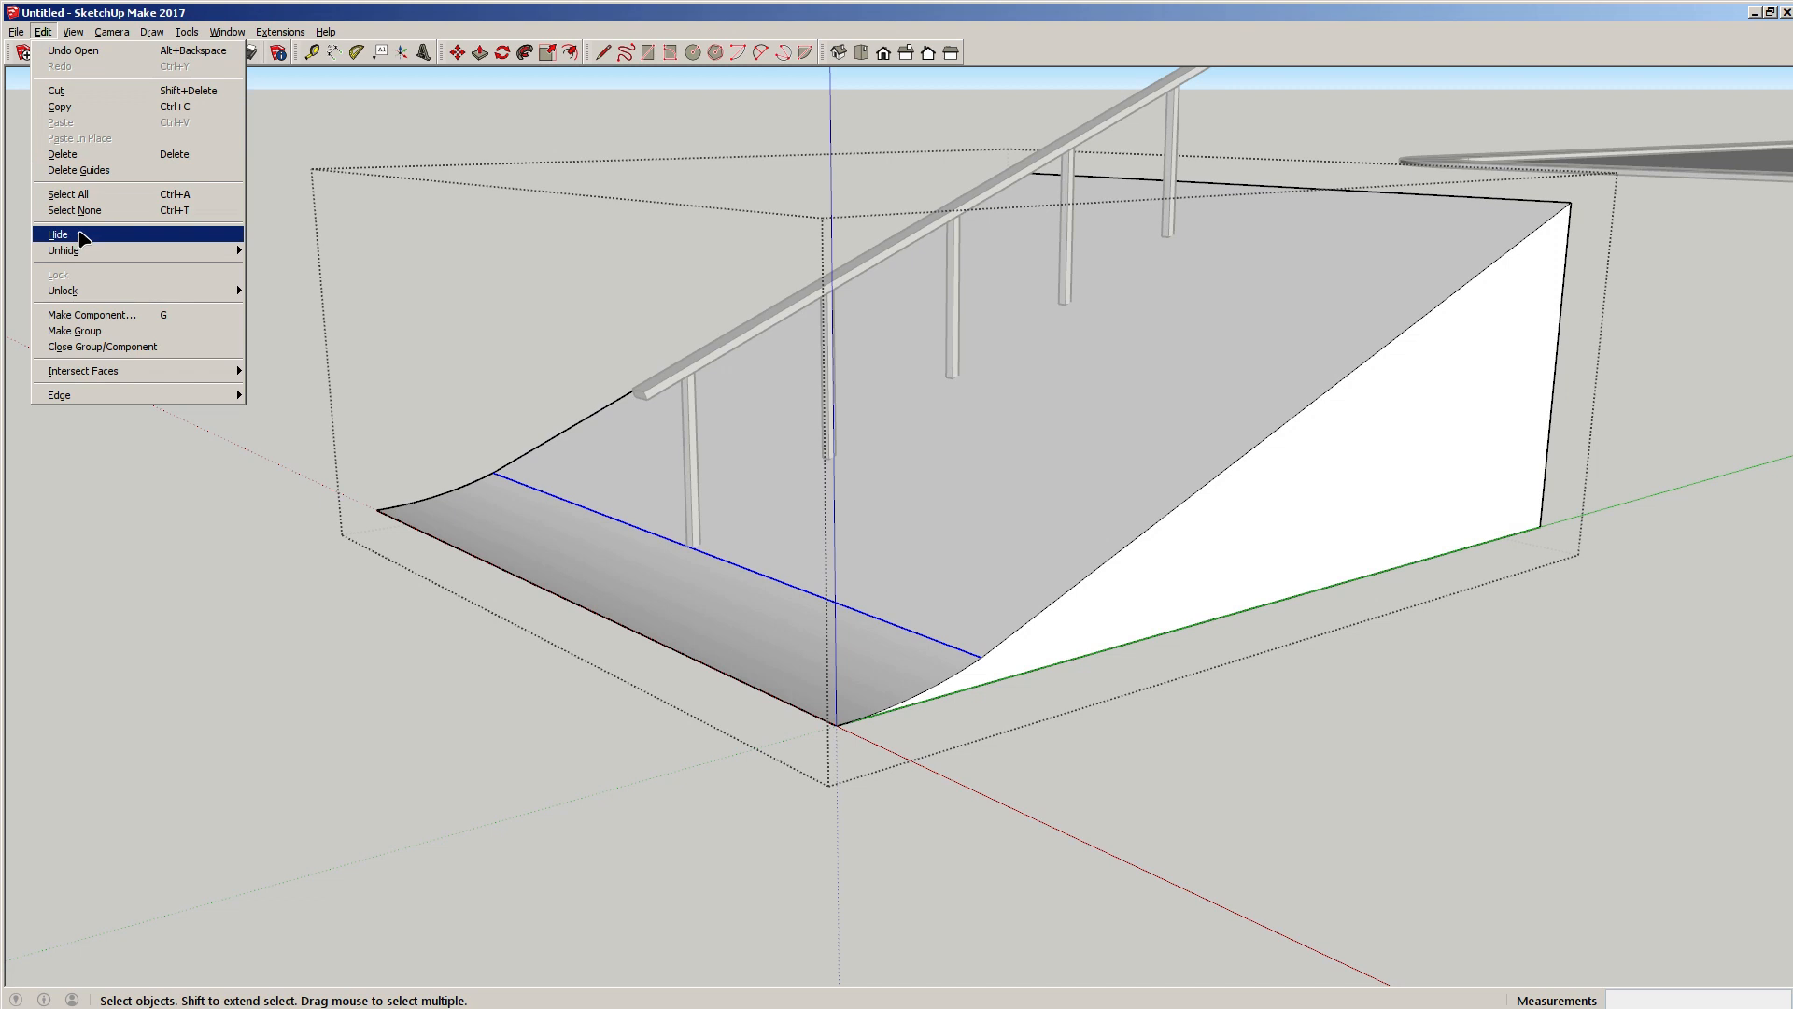
{"action": "left_click", "coordinate": [82, 239]}
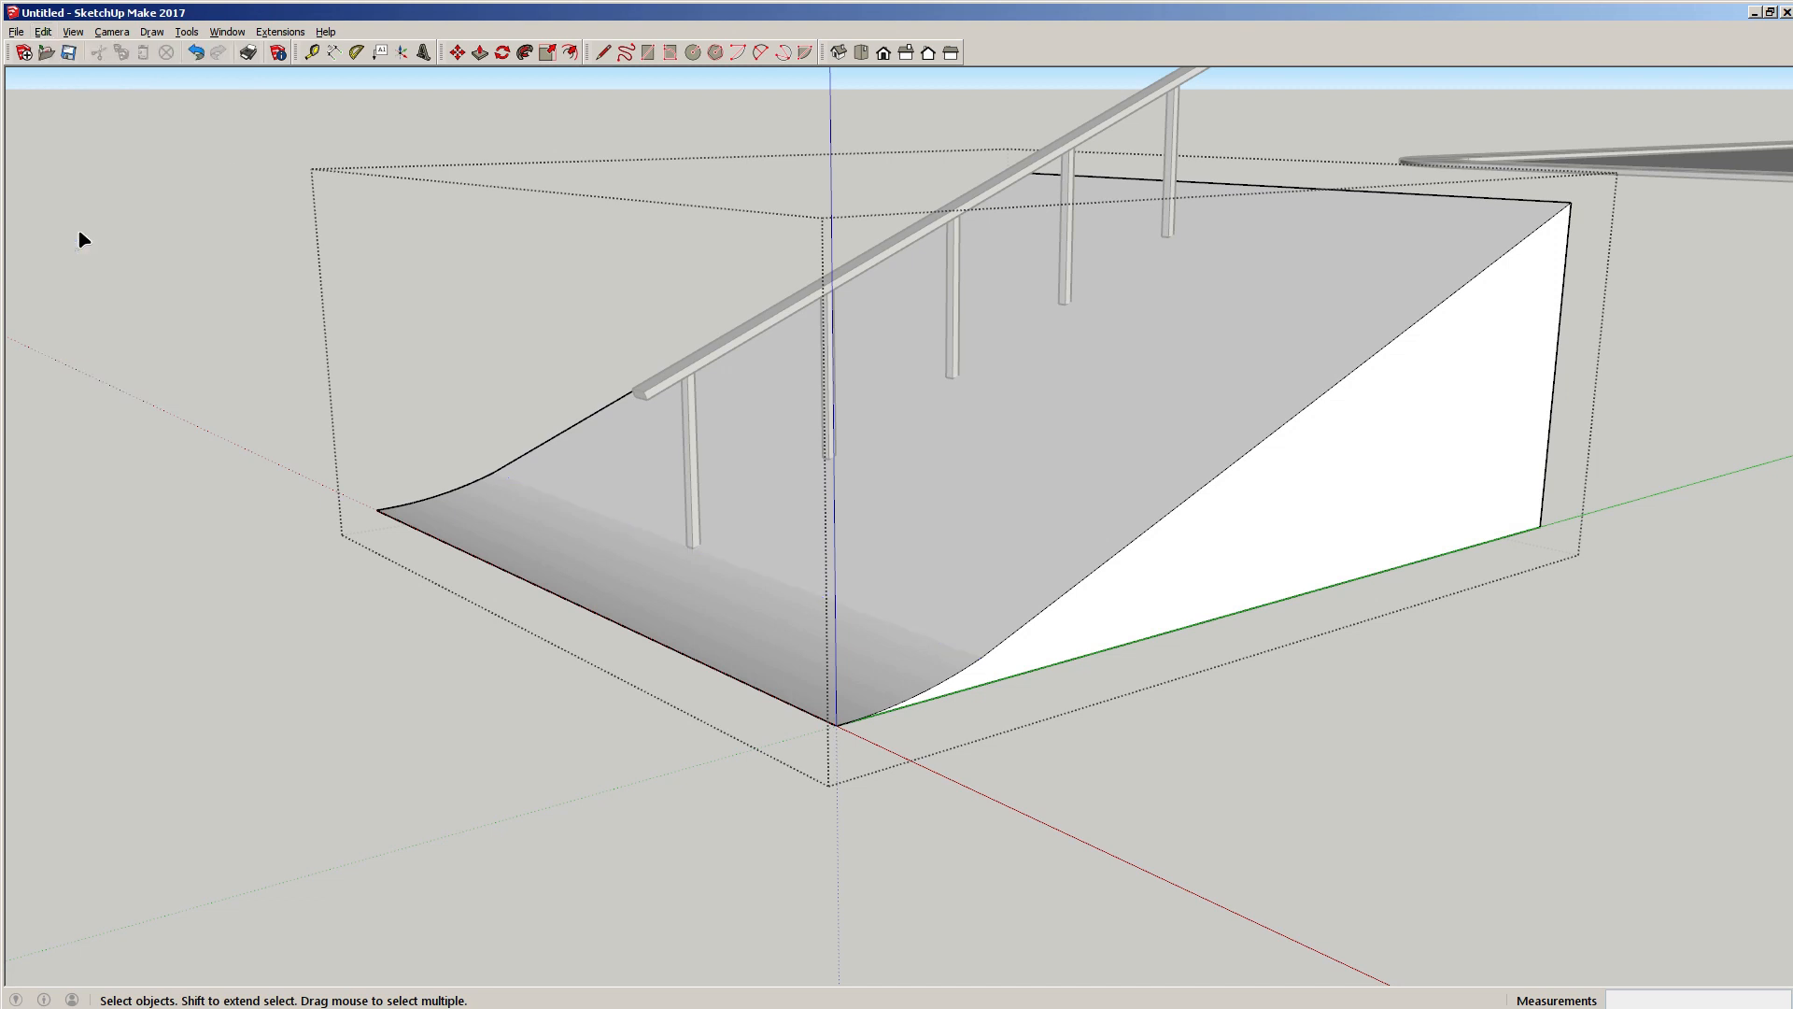
{"action": "left_click", "coordinate": [134, 345]}
{"action": "middle_click_drag", "start_coordinate": [584, 403], "coordinate": [961, 508]}
{"action": "scroll", "coordinate": [834, 522], "scroll_direction": "up", "scroll_amount": 1}
{"action": "scroll", "coordinate": [832, 515], "scroll_direction": "down", "scroll_amount": 4}
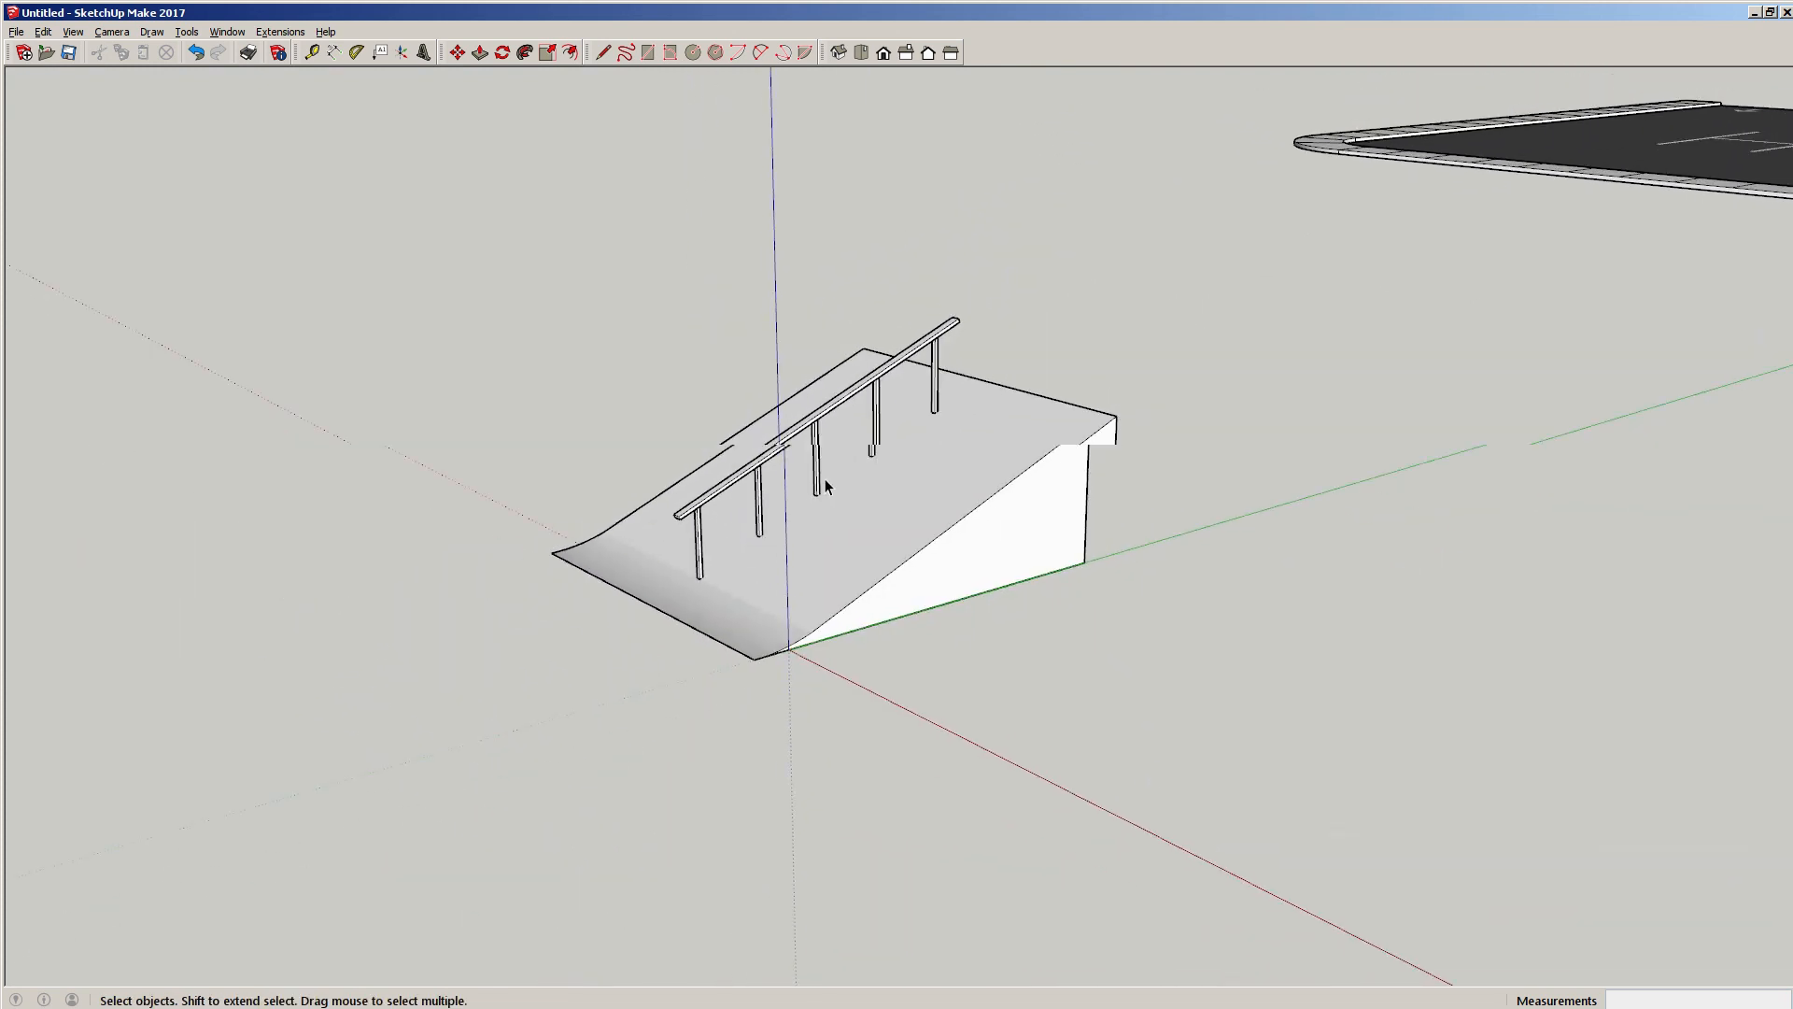
{"action": "scroll", "coordinate": [892, 490], "scroll_direction": "up", "scroll_amount": 2}
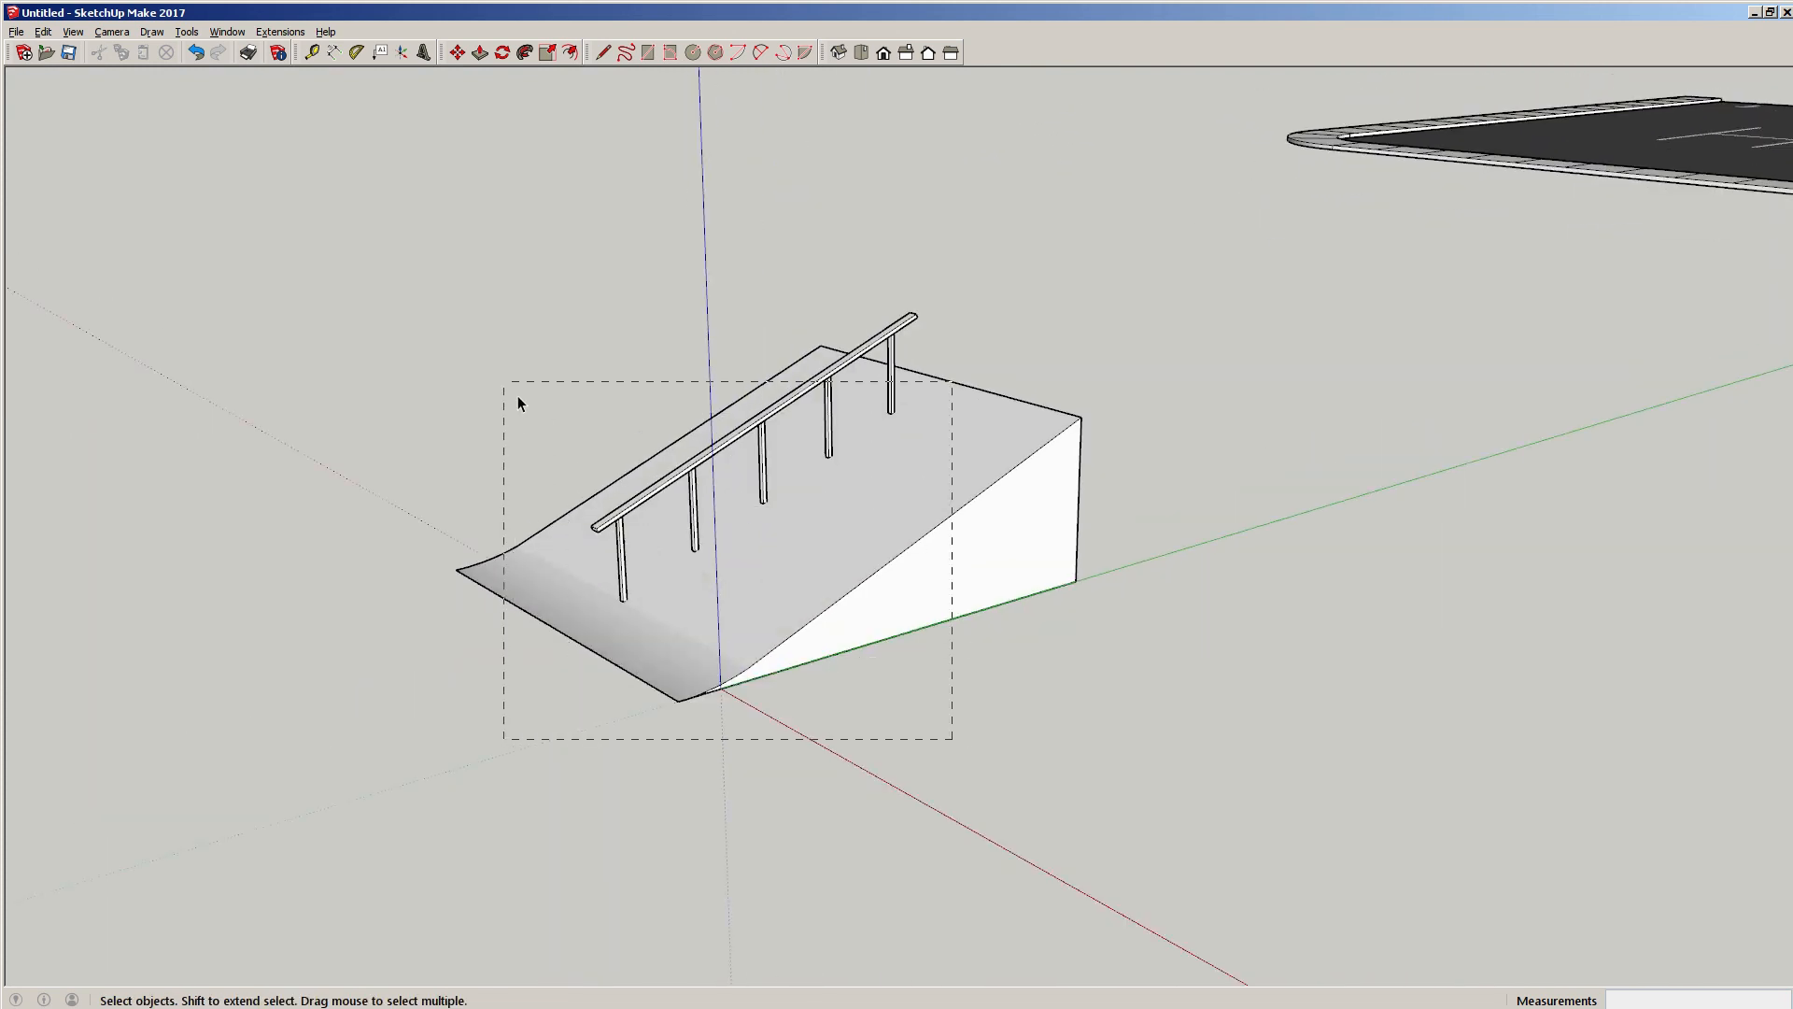
Duplicate the ramp together with its railing group and place the copy further along the green axis.
{"action": "left_click_drag", "start_coordinate": [518, 397], "coordinate": [517, 398]}
{"action": "middle_click_drag", "start_coordinate": [993, 557], "coordinate": [1024, 604]}
{"action": "key", "text": "m"}
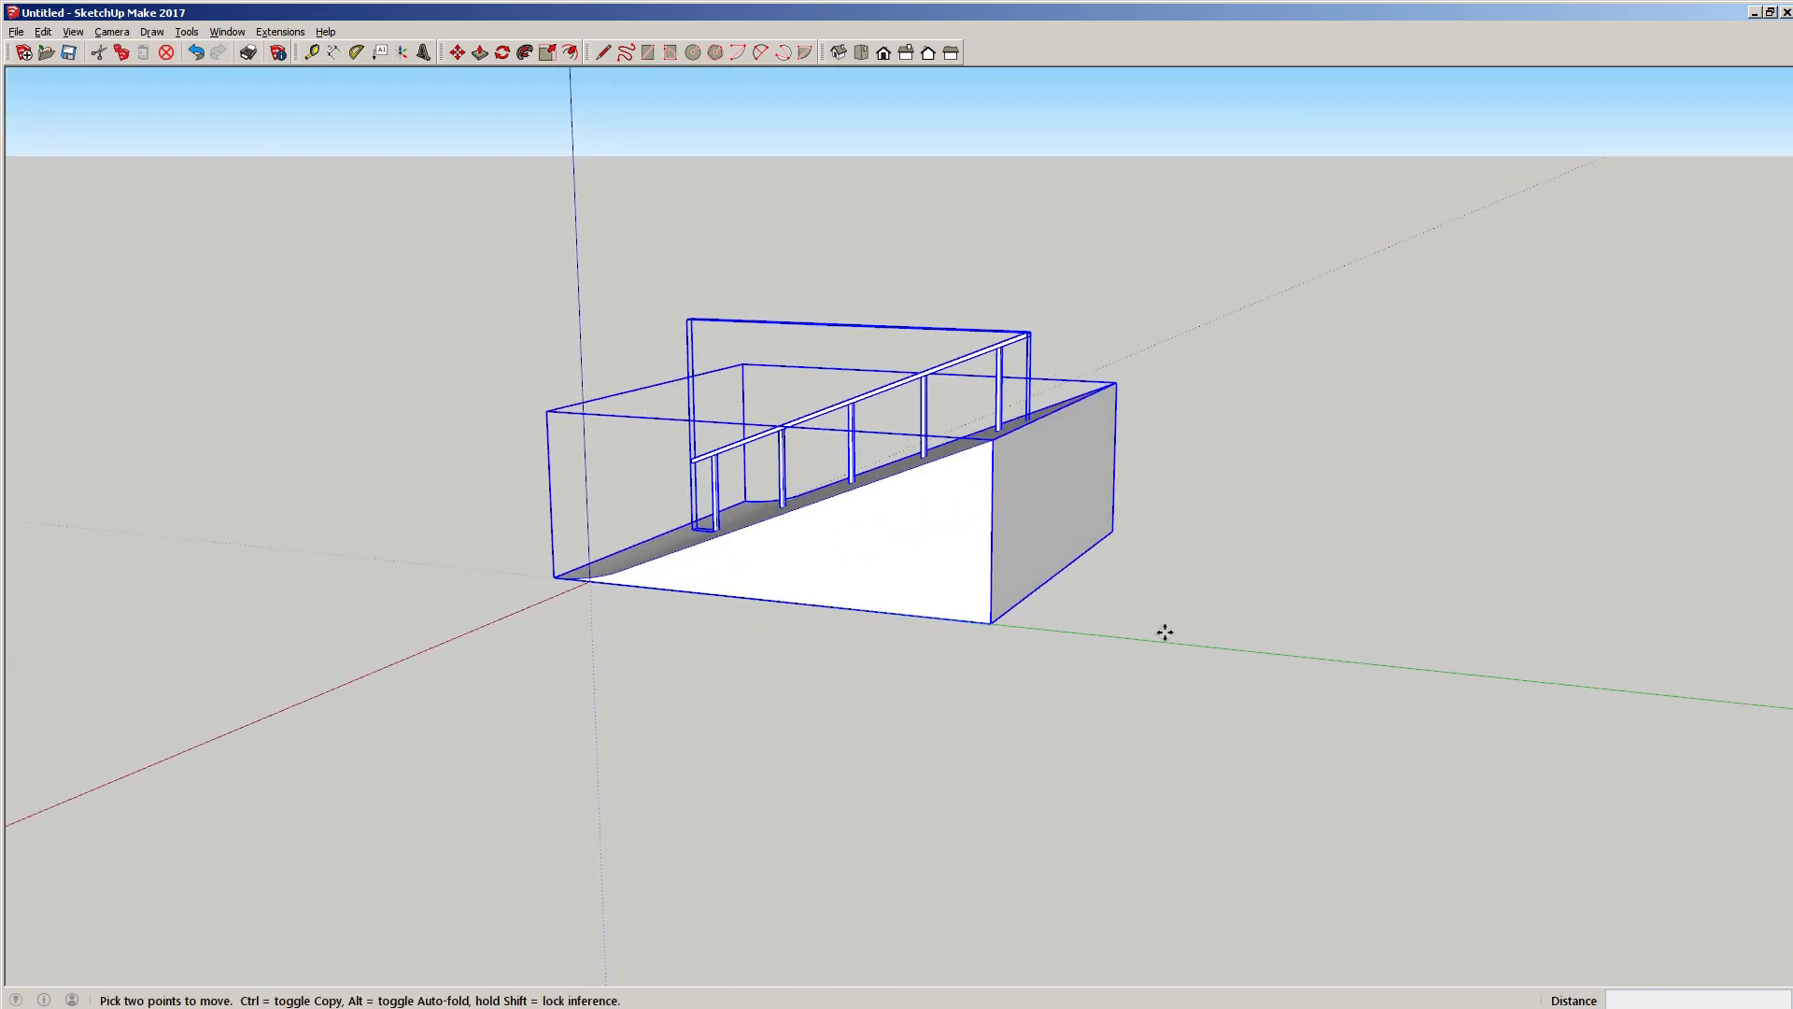
{"action": "left_click", "coordinate": [994, 689]}
{"action": "key", "text": "ctrl"}
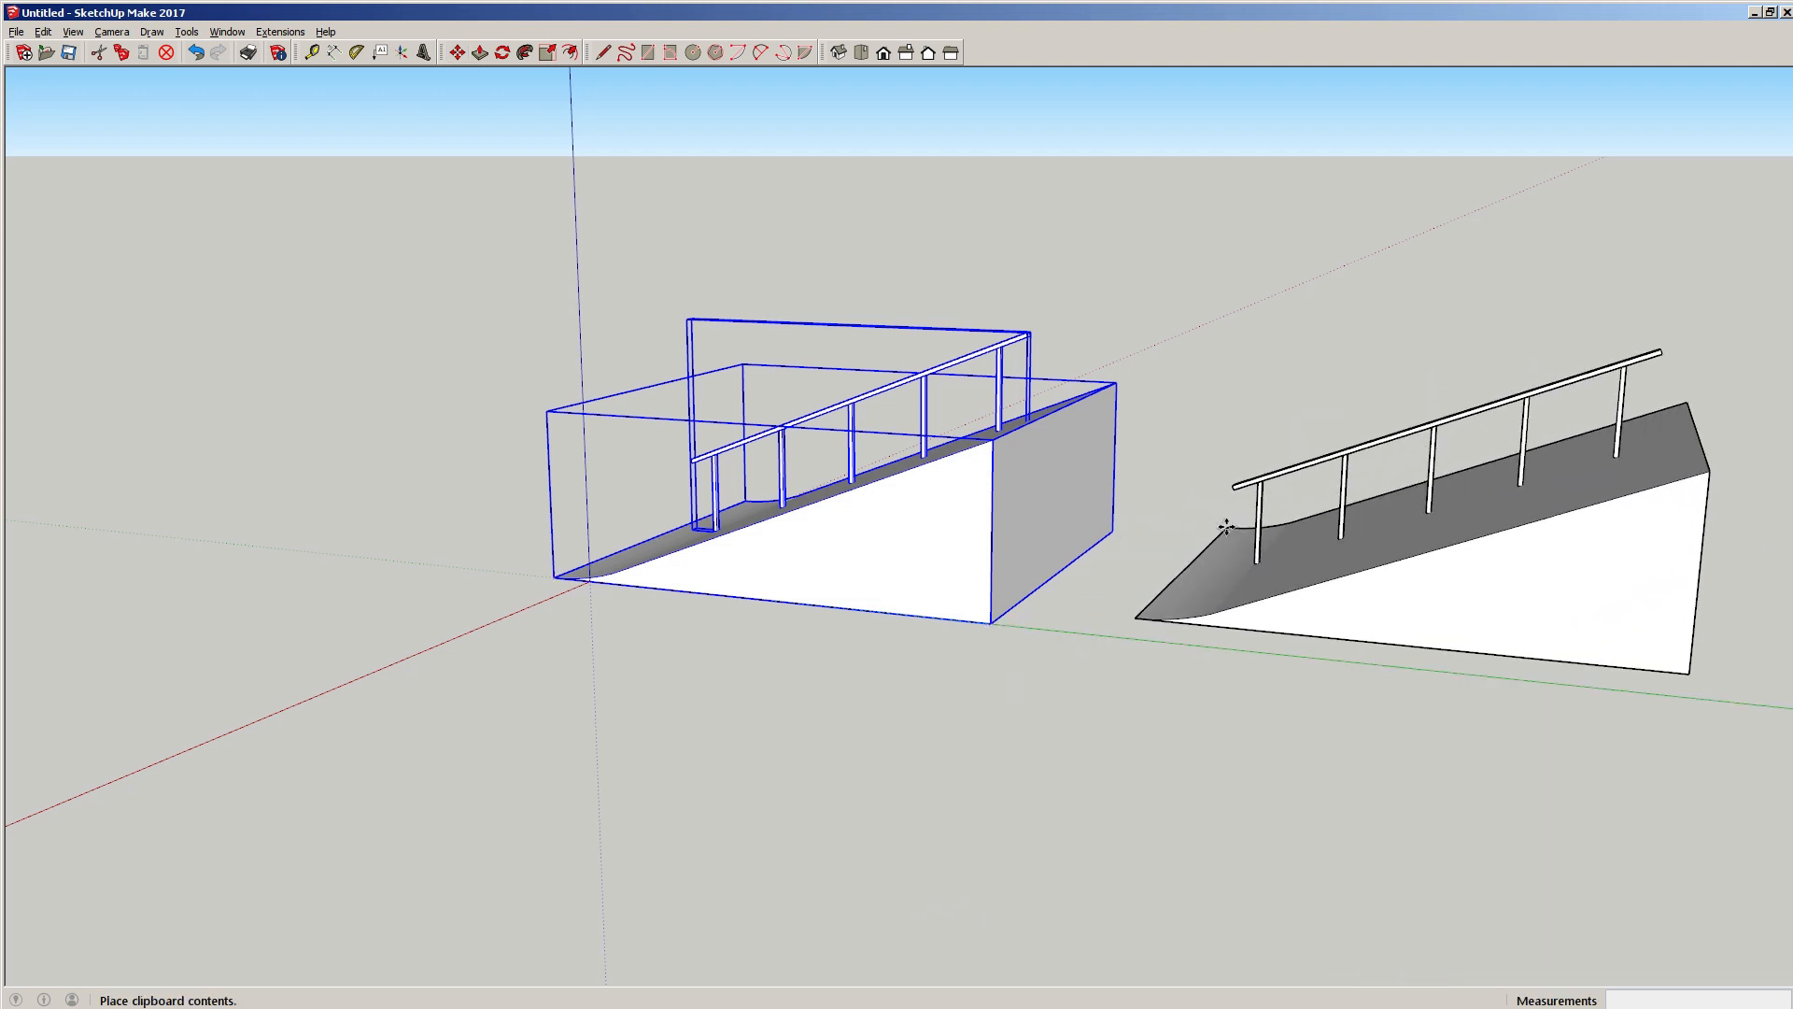
Flip the copied ramp and railing along the green direction and join it back to back with the original ramp.
{"action": "right_click", "coordinate": [1363, 569]}
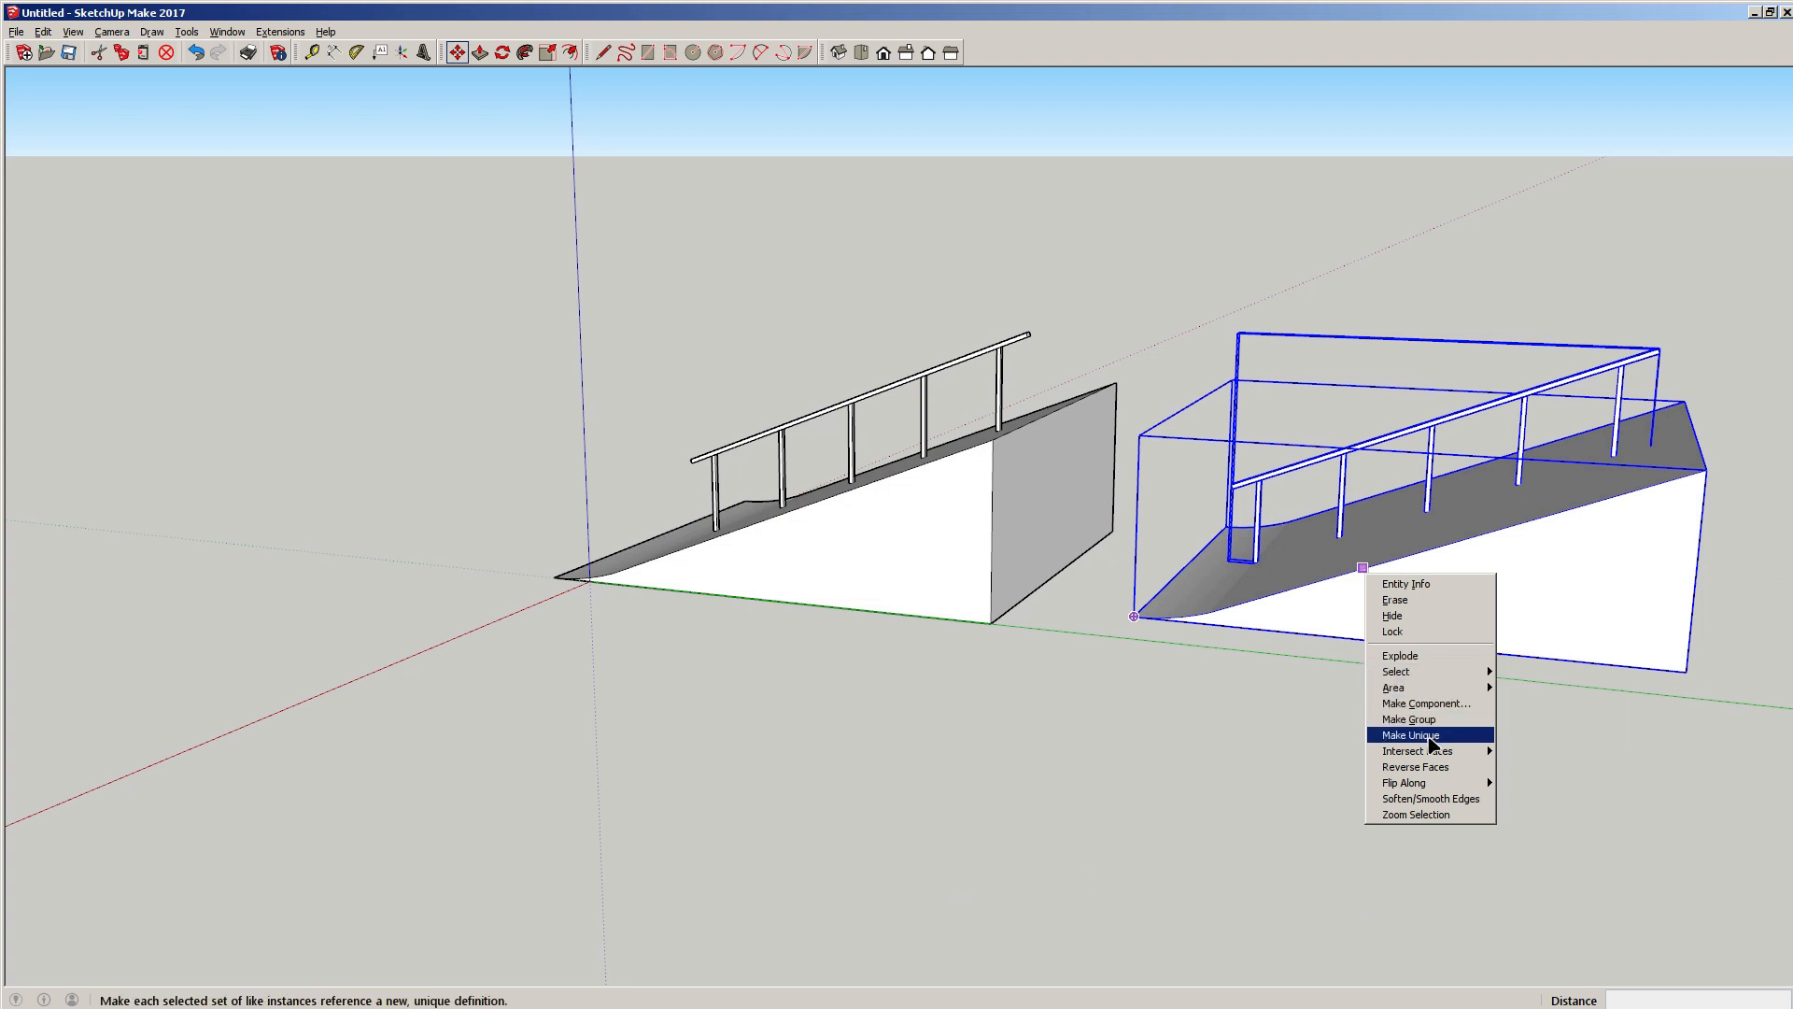
{"action": "mouse_move", "coordinate": [1430, 783]}
{"action": "left_click", "coordinate": [1536, 800]}
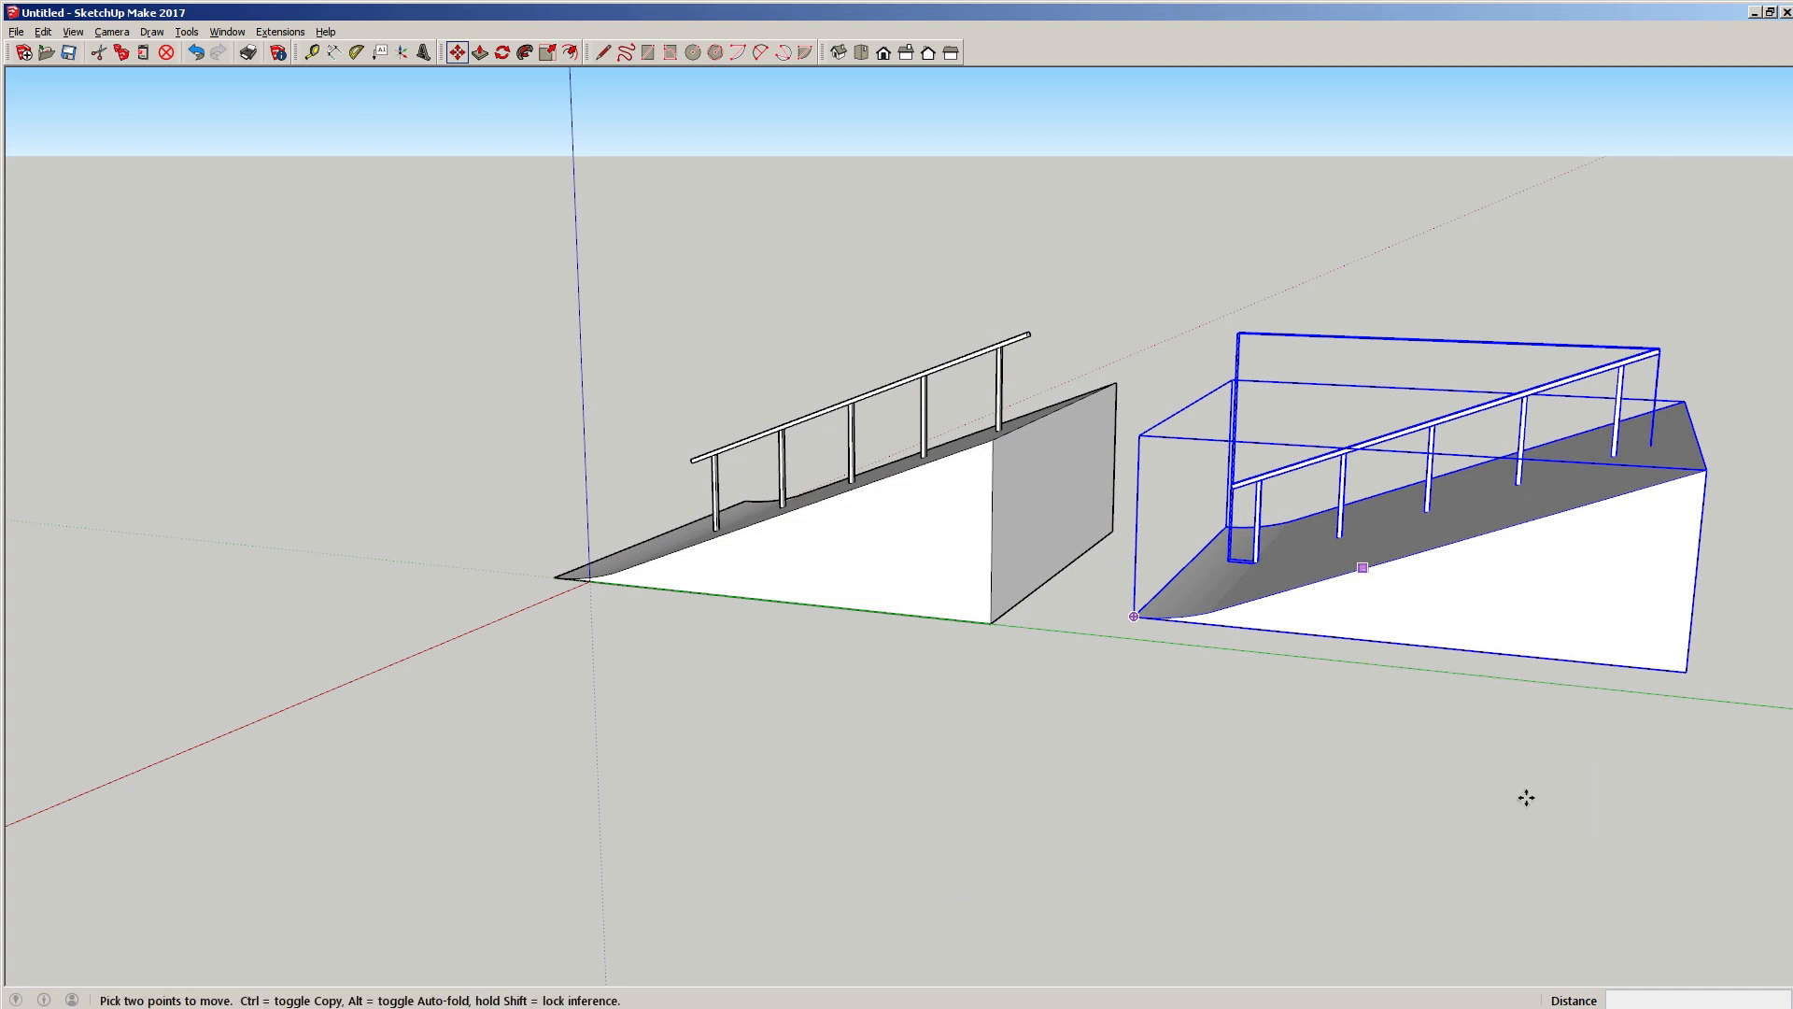
{"action": "left_click", "coordinate": [1131, 613]}
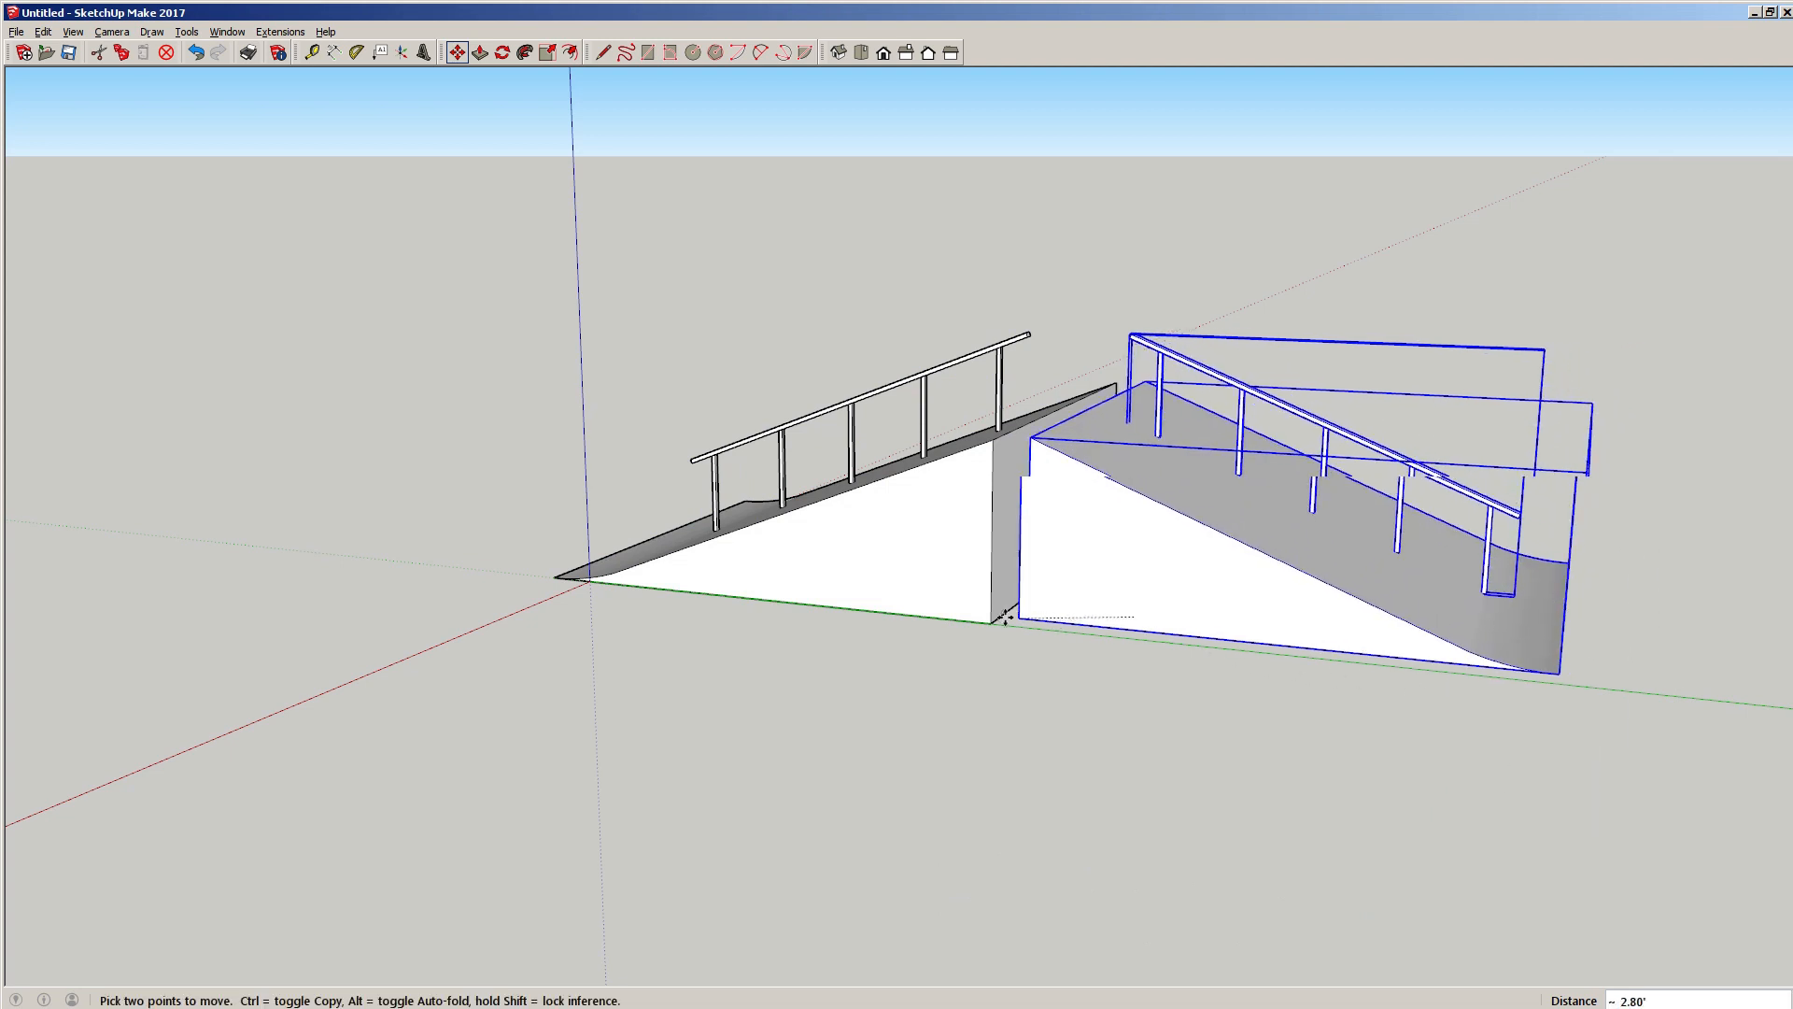
{"action": "middle_click_drag", "start_coordinate": [1177, 558], "coordinate": [1080, 520]}
{"action": "key", "text": "space"}
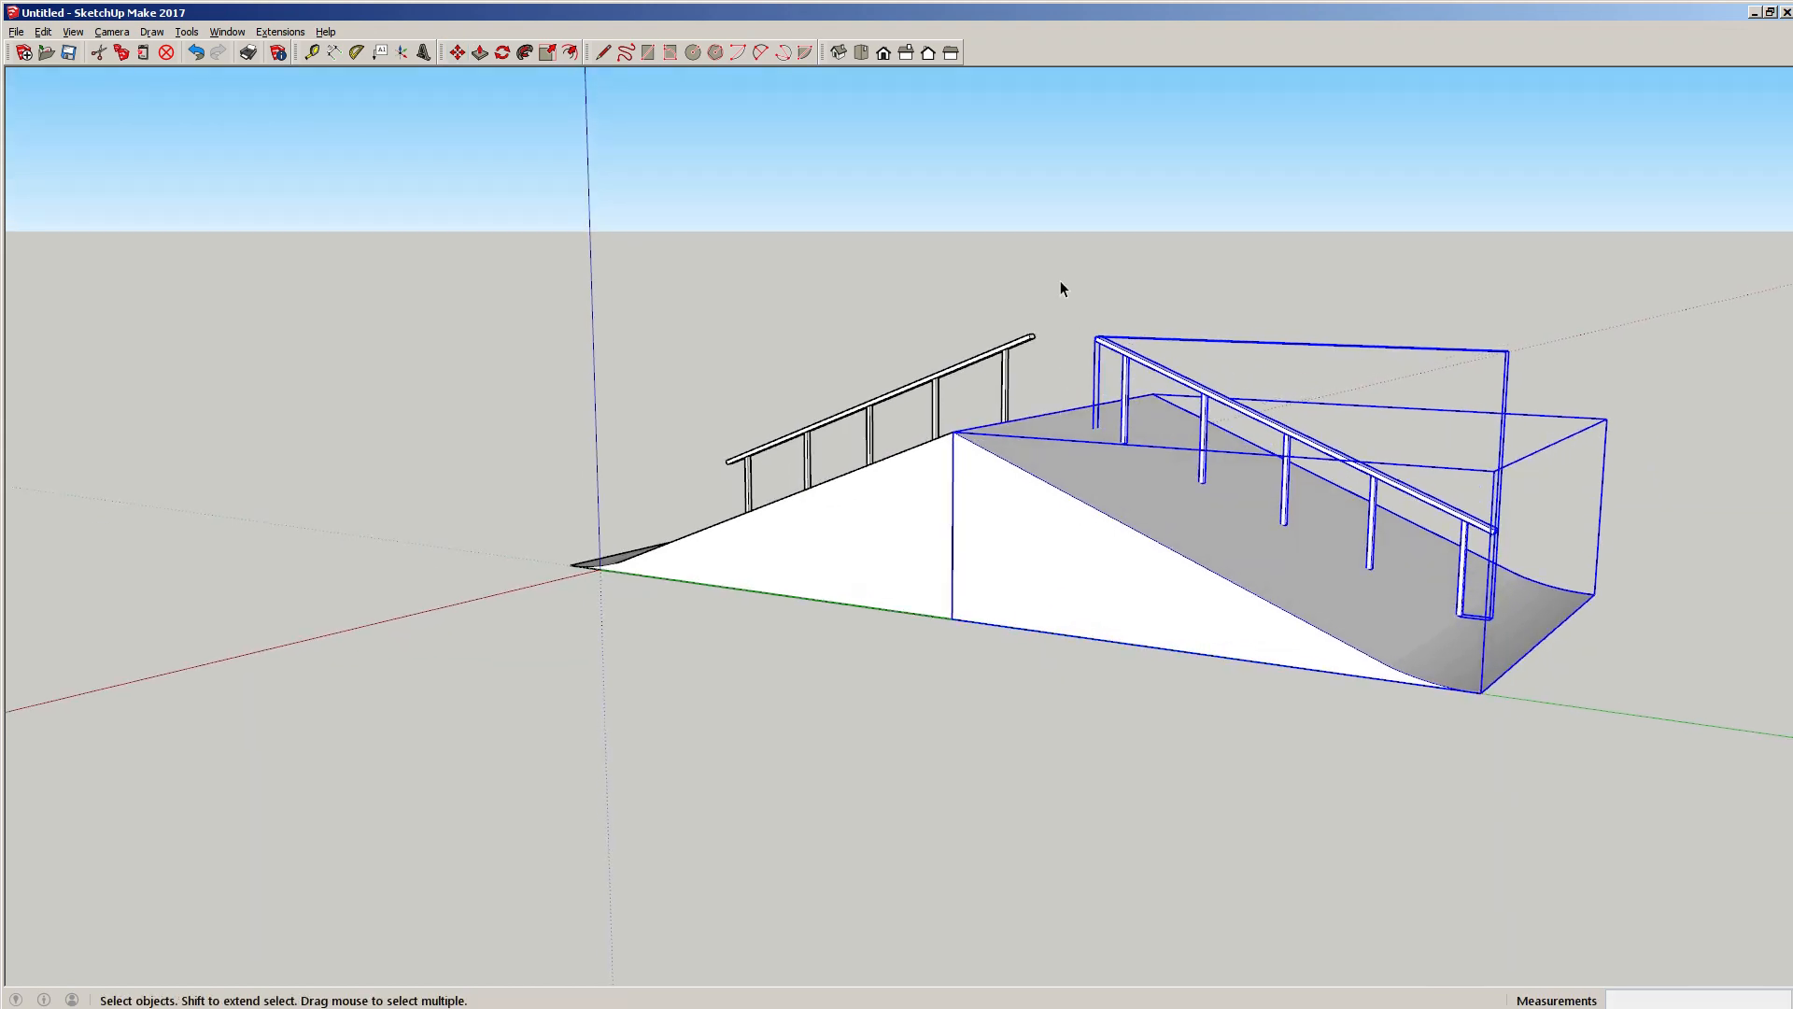
{"action": "left_click", "coordinate": [1061, 280]}
Examine the two joined ramps, their shared top edge and both railings from all sides.
{"action": "middle_click_drag", "start_coordinate": [960, 420], "coordinate": [1149, 564]}
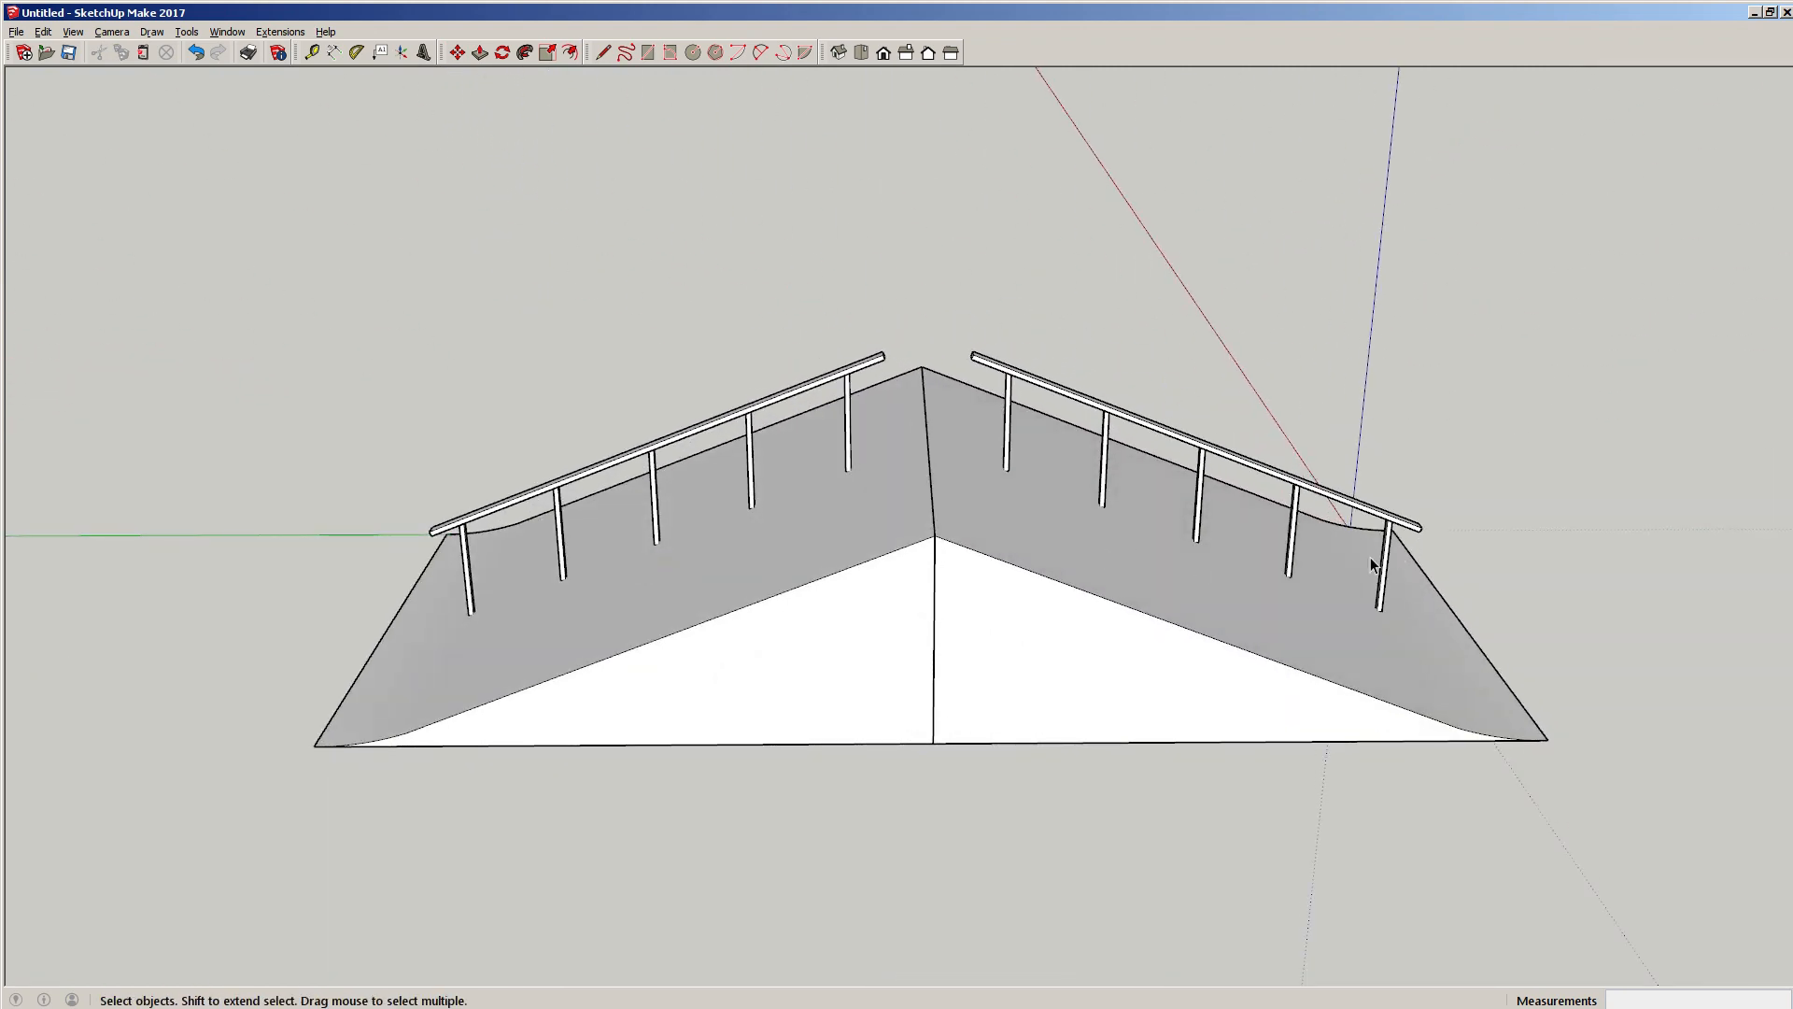
{"action": "middle_click_drag", "start_coordinate": [1371, 565], "coordinate": [1035, 558]}
{"action": "middle_click_drag", "start_coordinate": [1512, 578], "coordinate": [589, 588]}
{"action": "scroll", "coordinate": [1186, 605], "scroll_direction": "down", "scroll_amount": 3}
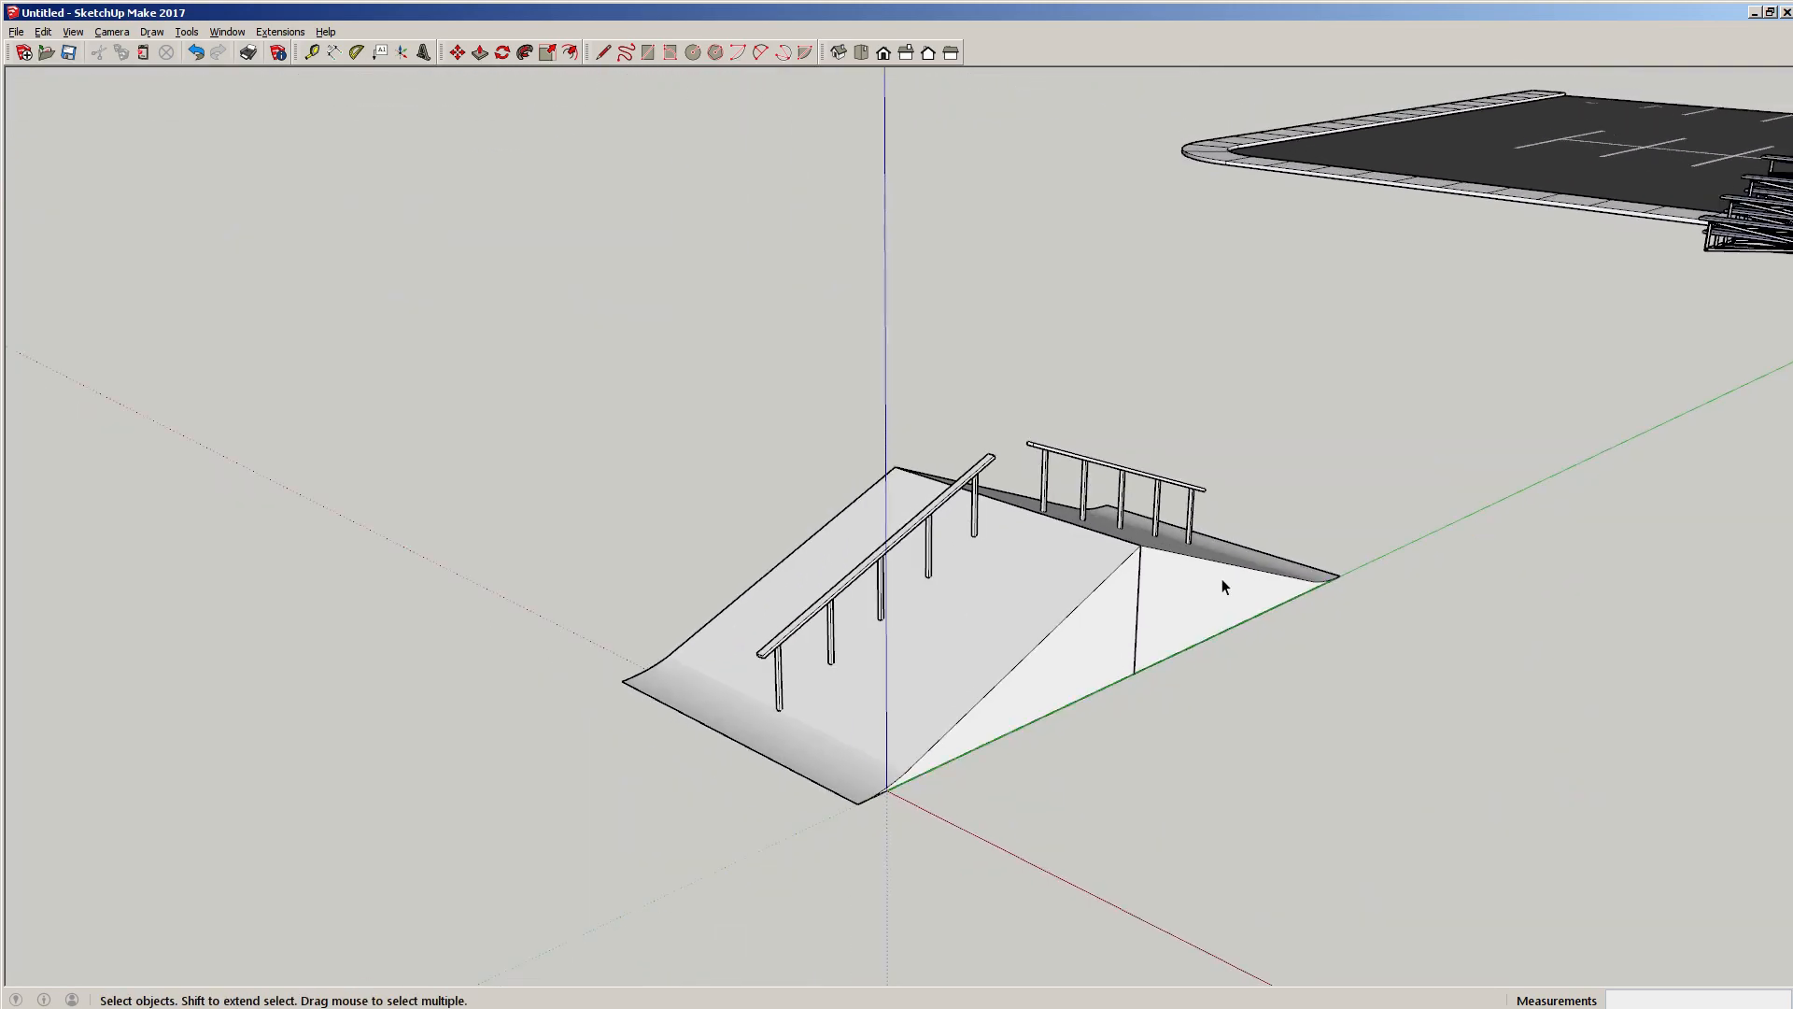
{"action": "middle_click_drag", "start_coordinate": [1221, 579], "coordinate": [1100, 588]}
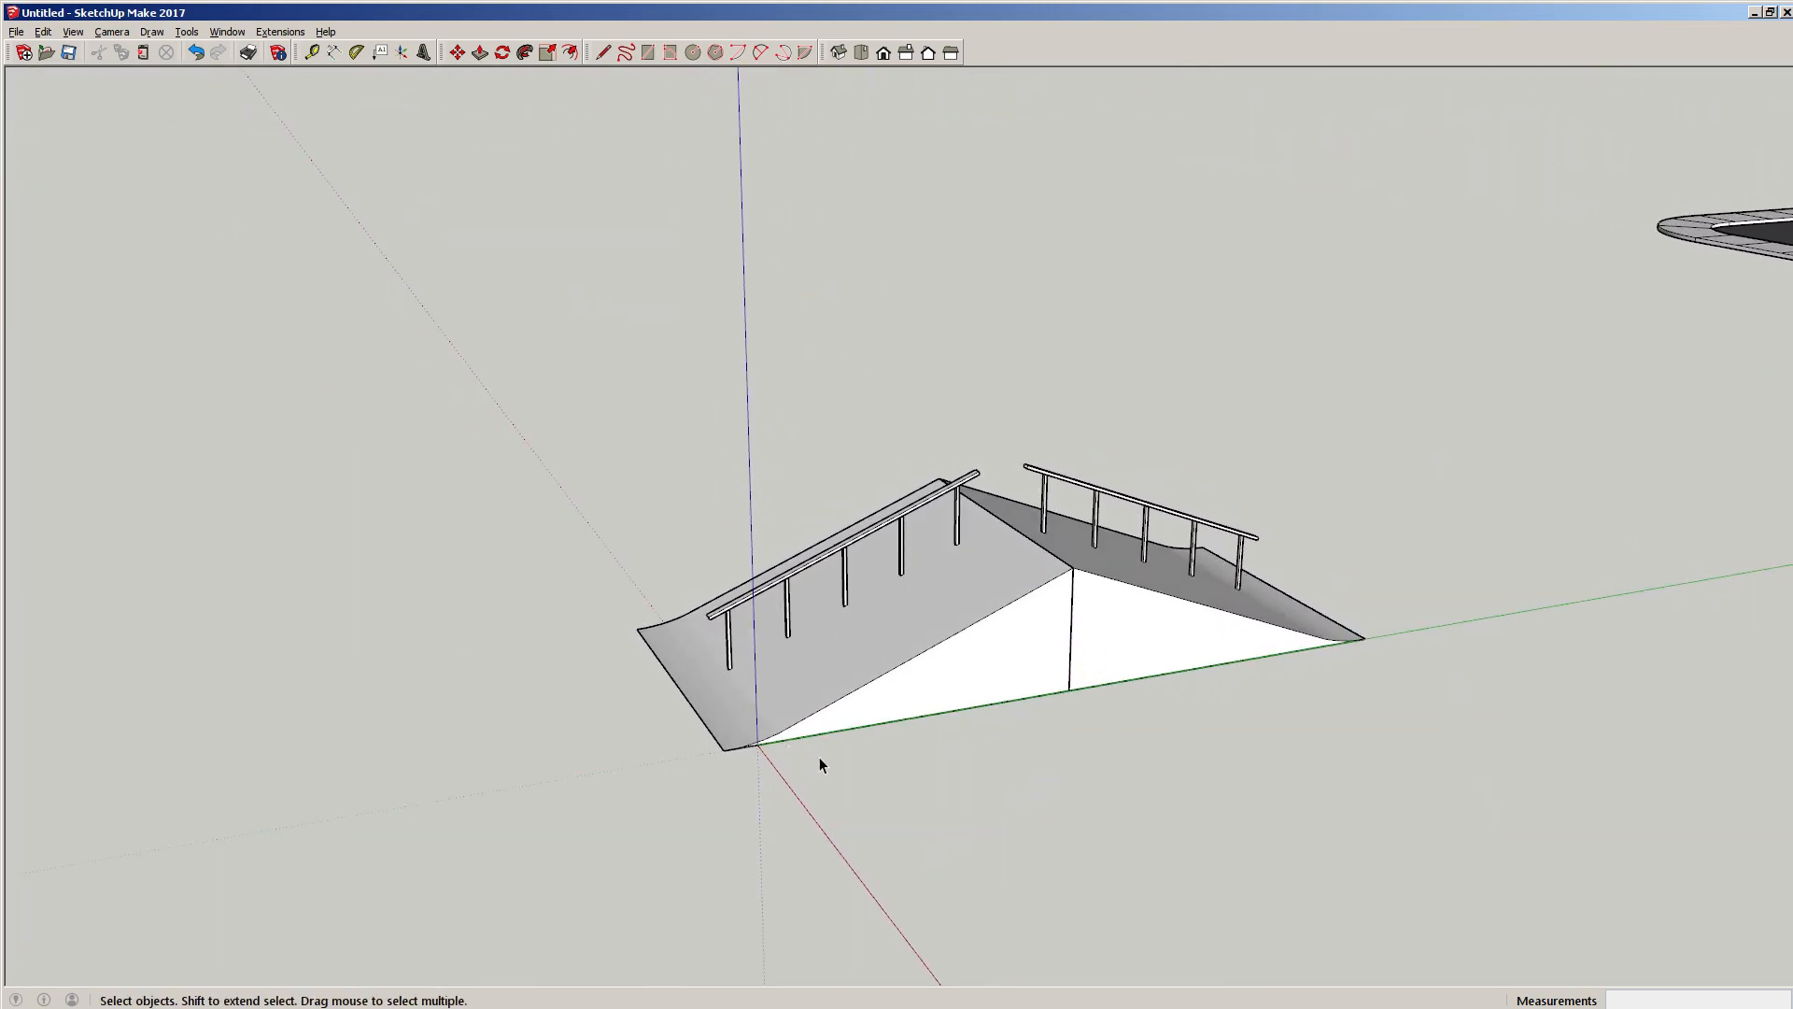
{"action": "scroll", "coordinate": [1012, 601], "scroll_direction": "up", "scroll_amount": 5}
{"action": "middle_click_drag", "start_coordinate": [910, 564], "coordinate": [849, 513]}
{"action": "middle_click_drag", "start_coordinate": [1270, 552], "coordinate": [801, 577]}
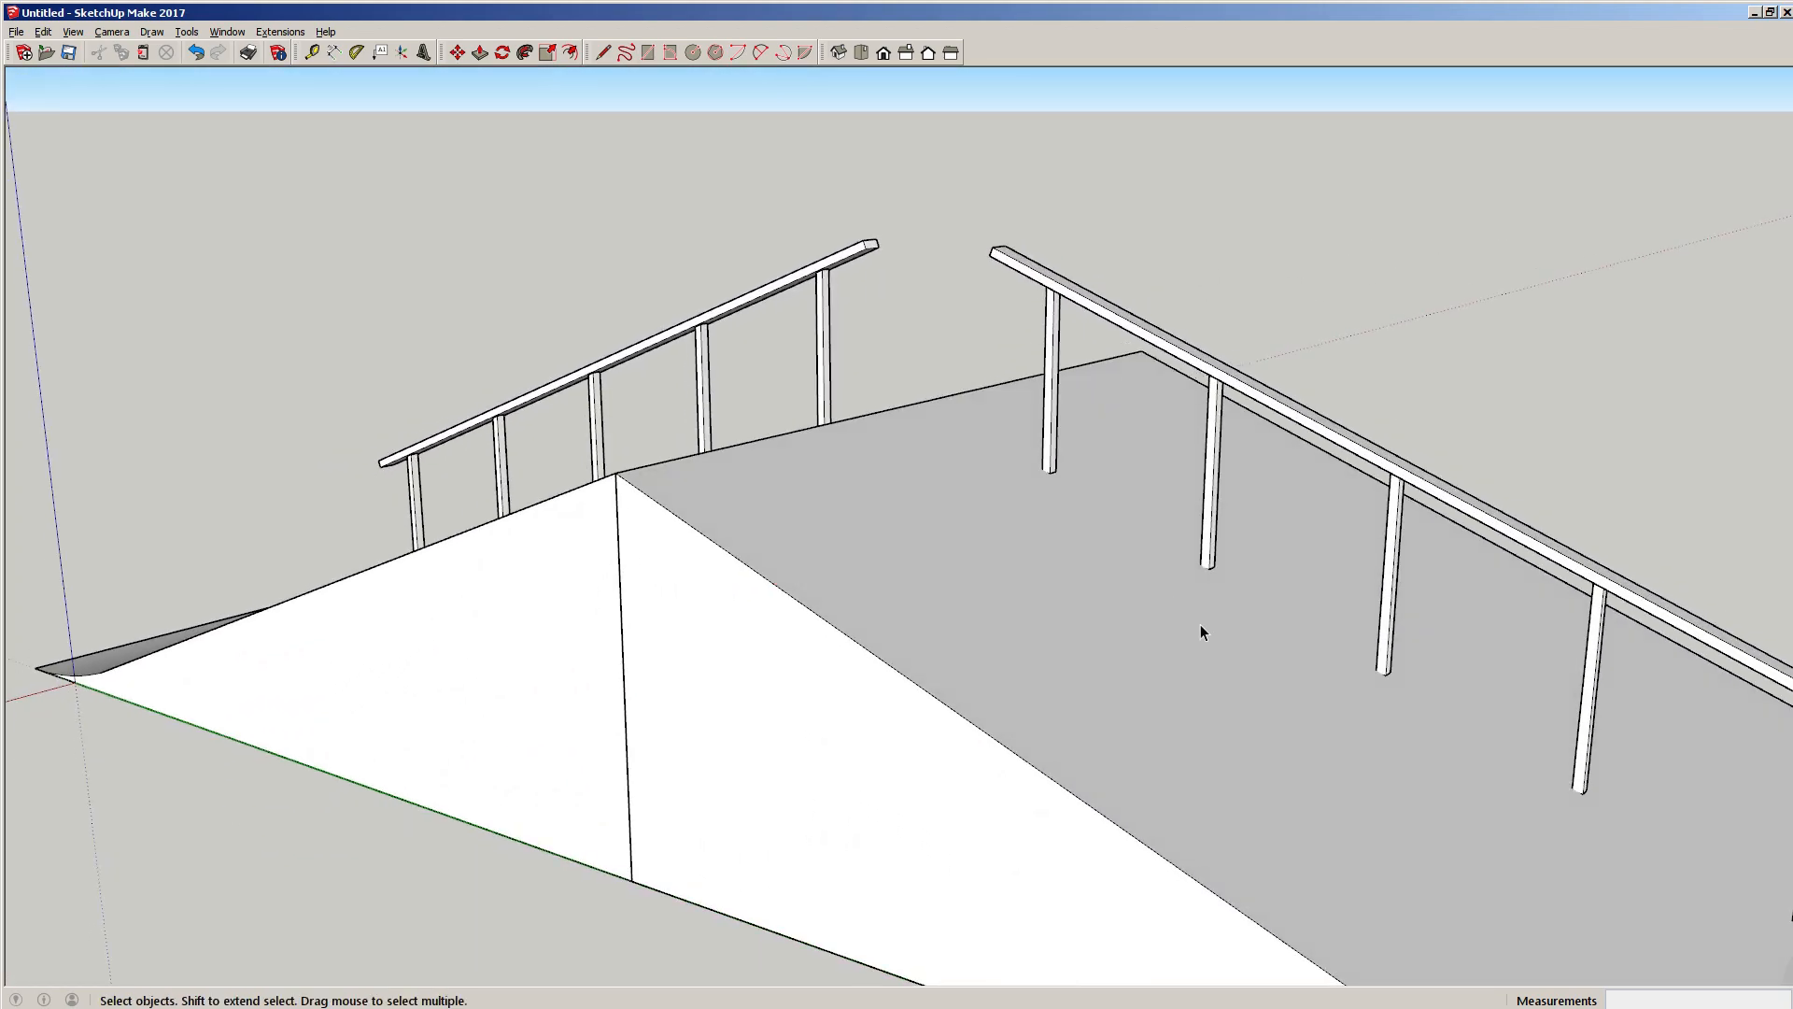
{"action": "middle_click_drag", "start_coordinate": [1201, 626], "coordinate": [997, 597]}
{"action": "scroll", "coordinate": [998, 597], "scroll_direction": "down", "scroll_amount": 3}
{"action": "middle_click_drag", "start_coordinate": [892, 648], "coordinate": [1397, 476], "text": "shift"}
{"action": "middle_click_drag", "start_coordinate": [1291, 471], "coordinate": [1148, 443], "text": "shift"}
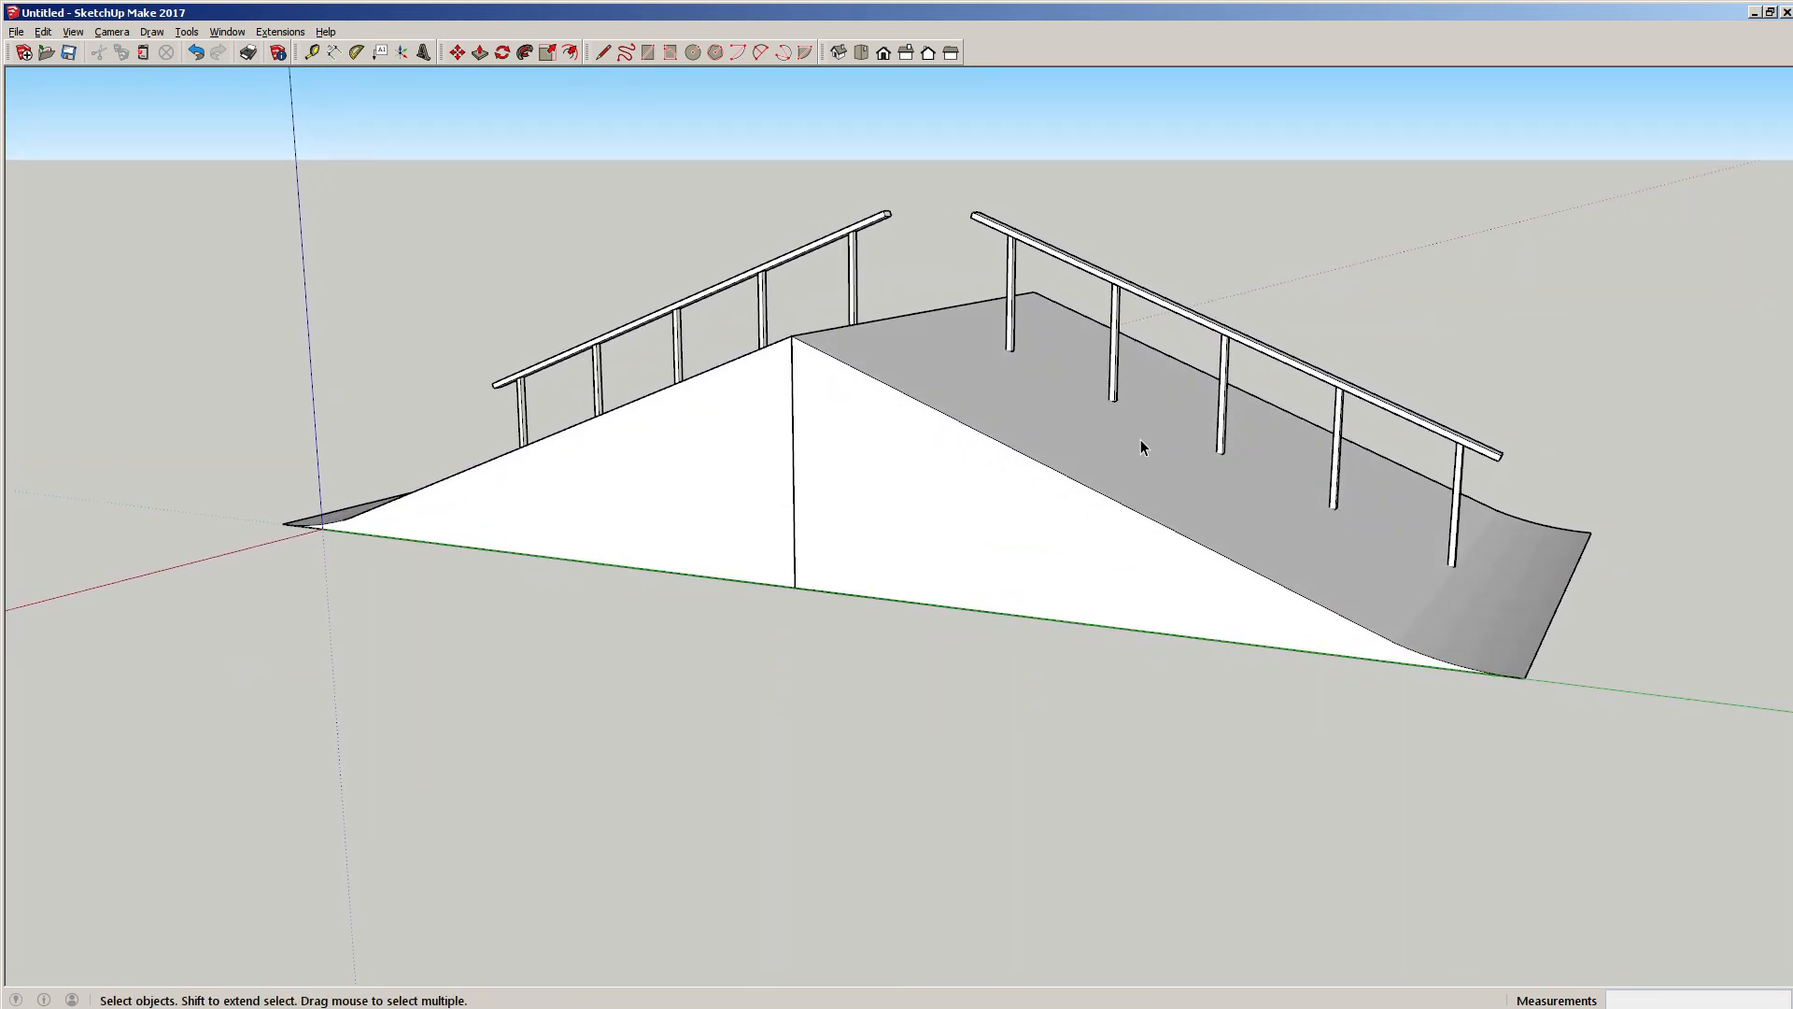
{"action": "scroll", "coordinate": [1123, 454], "scroll_direction": "up", "scroll_amount": 2}
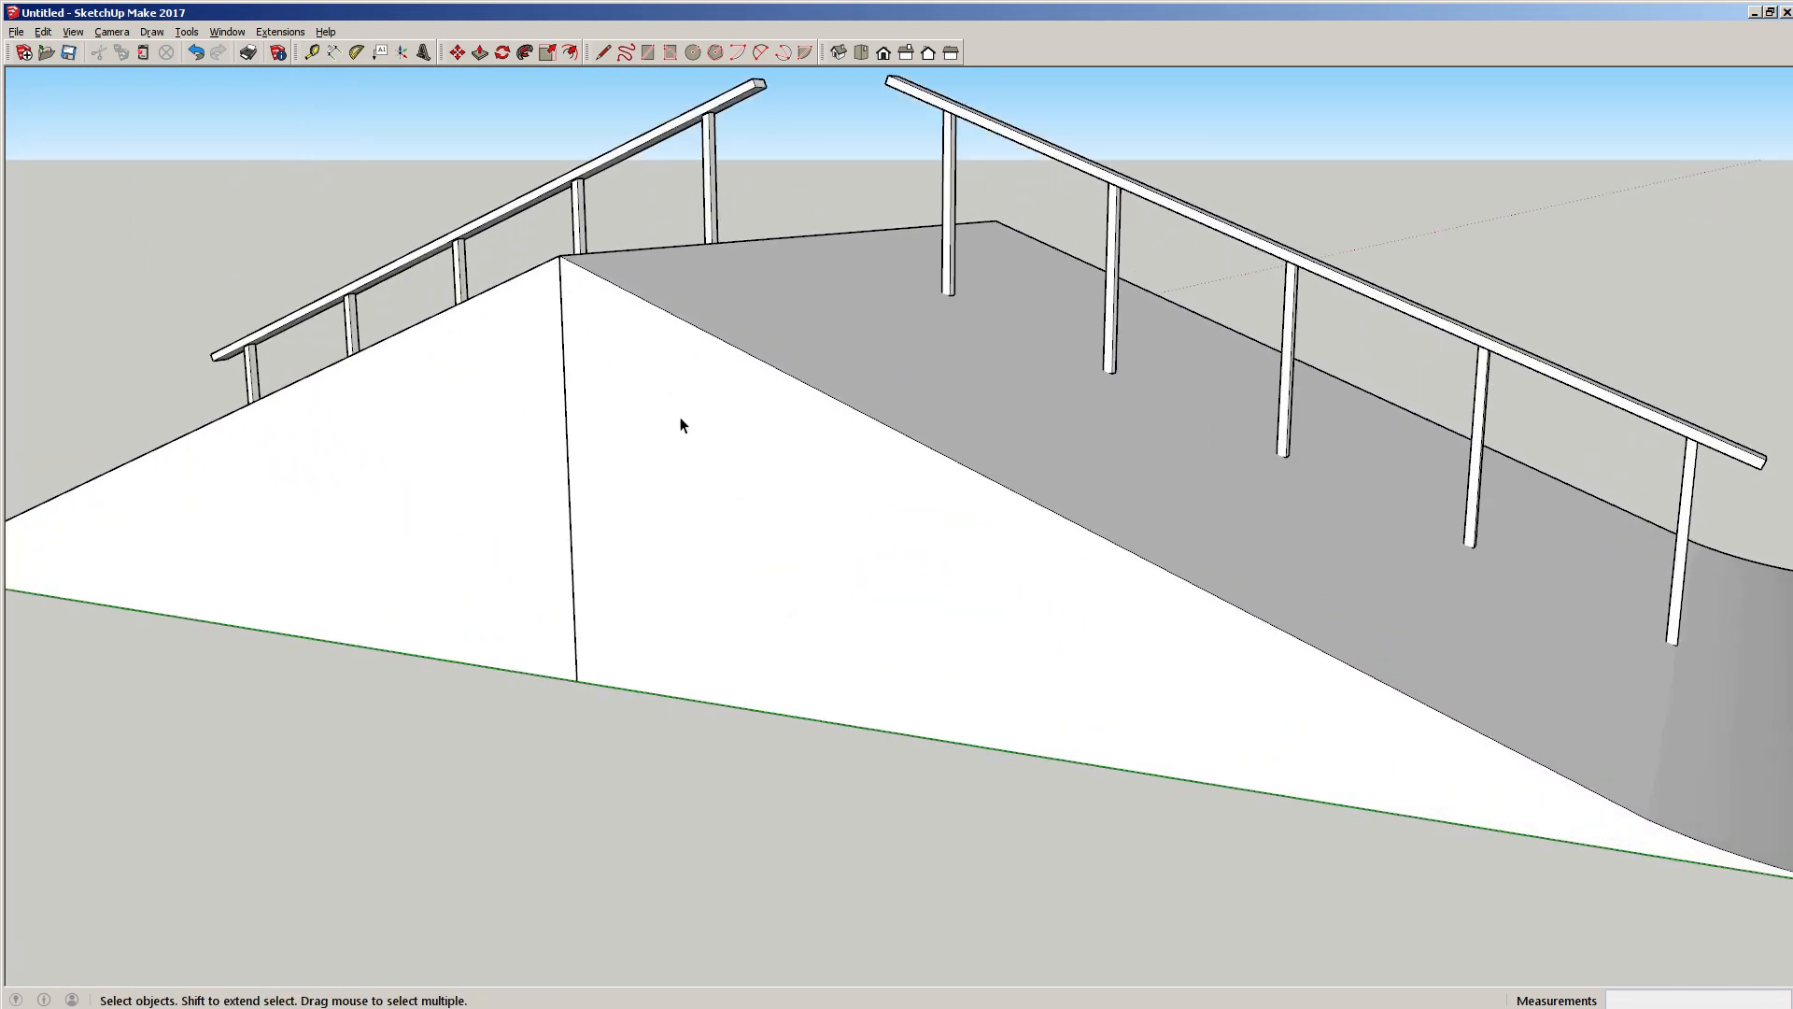
{"action": "middle_click_drag", "start_coordinate": [1030, 417], "coordinate": [462, 503]}
{"action": "middle_click_drag", "start_coordinate": [1029, 412], "coordinate": [829, 422]}
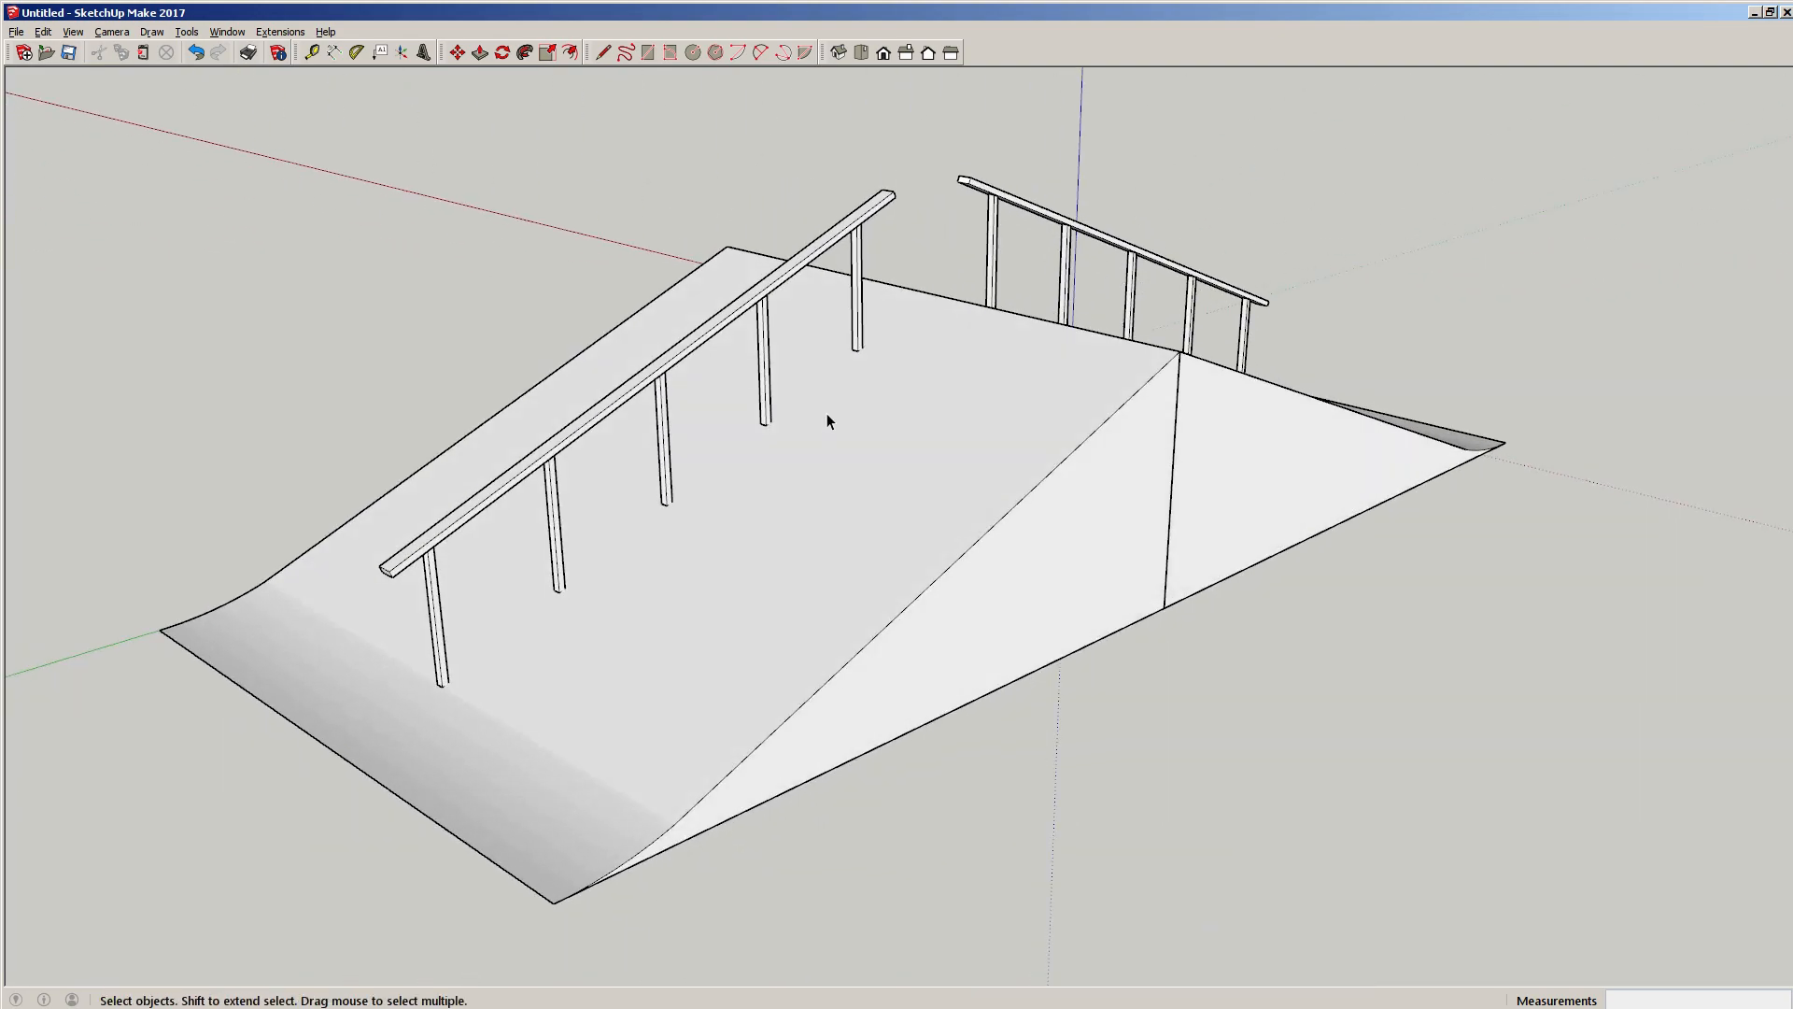
{"action": "middle_click_drag", "start_coordinate": [932, 392], "coordinate": [894, 485]}
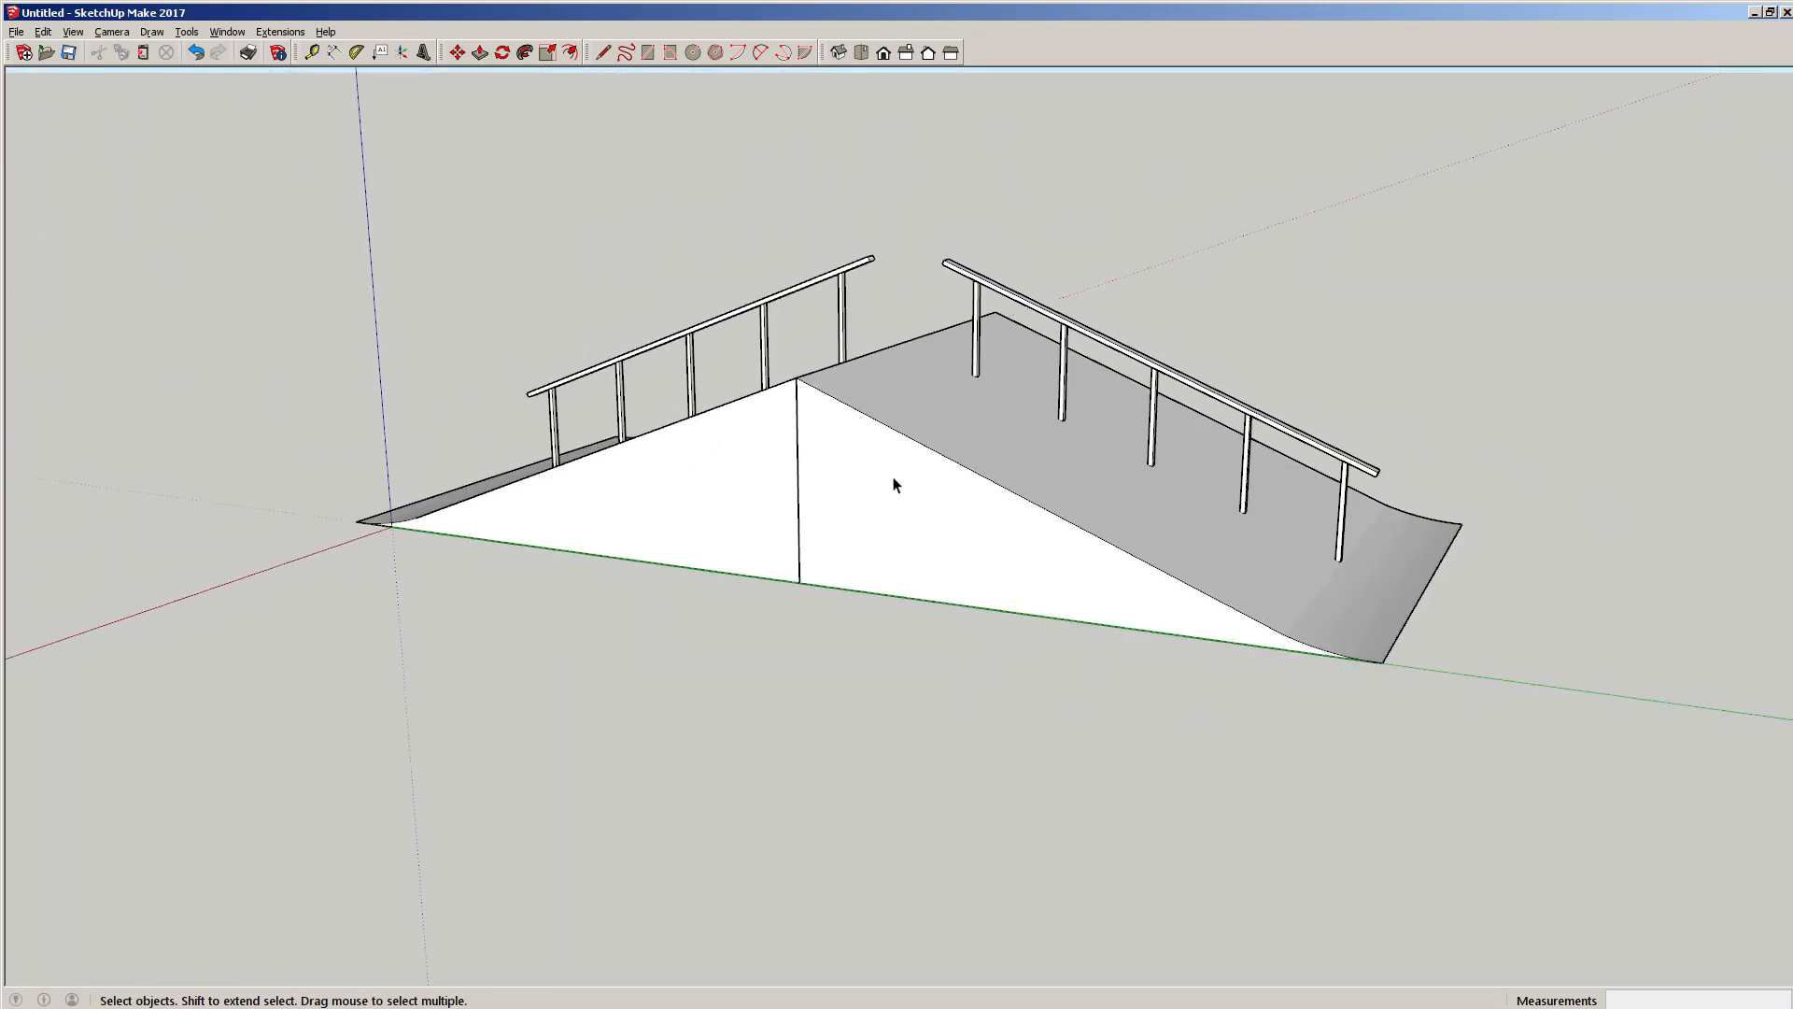
Try to lower the copied ramp and its railing together by scaling them vertically.
{"action": "left_click", "coordinate": [1026, 297]}
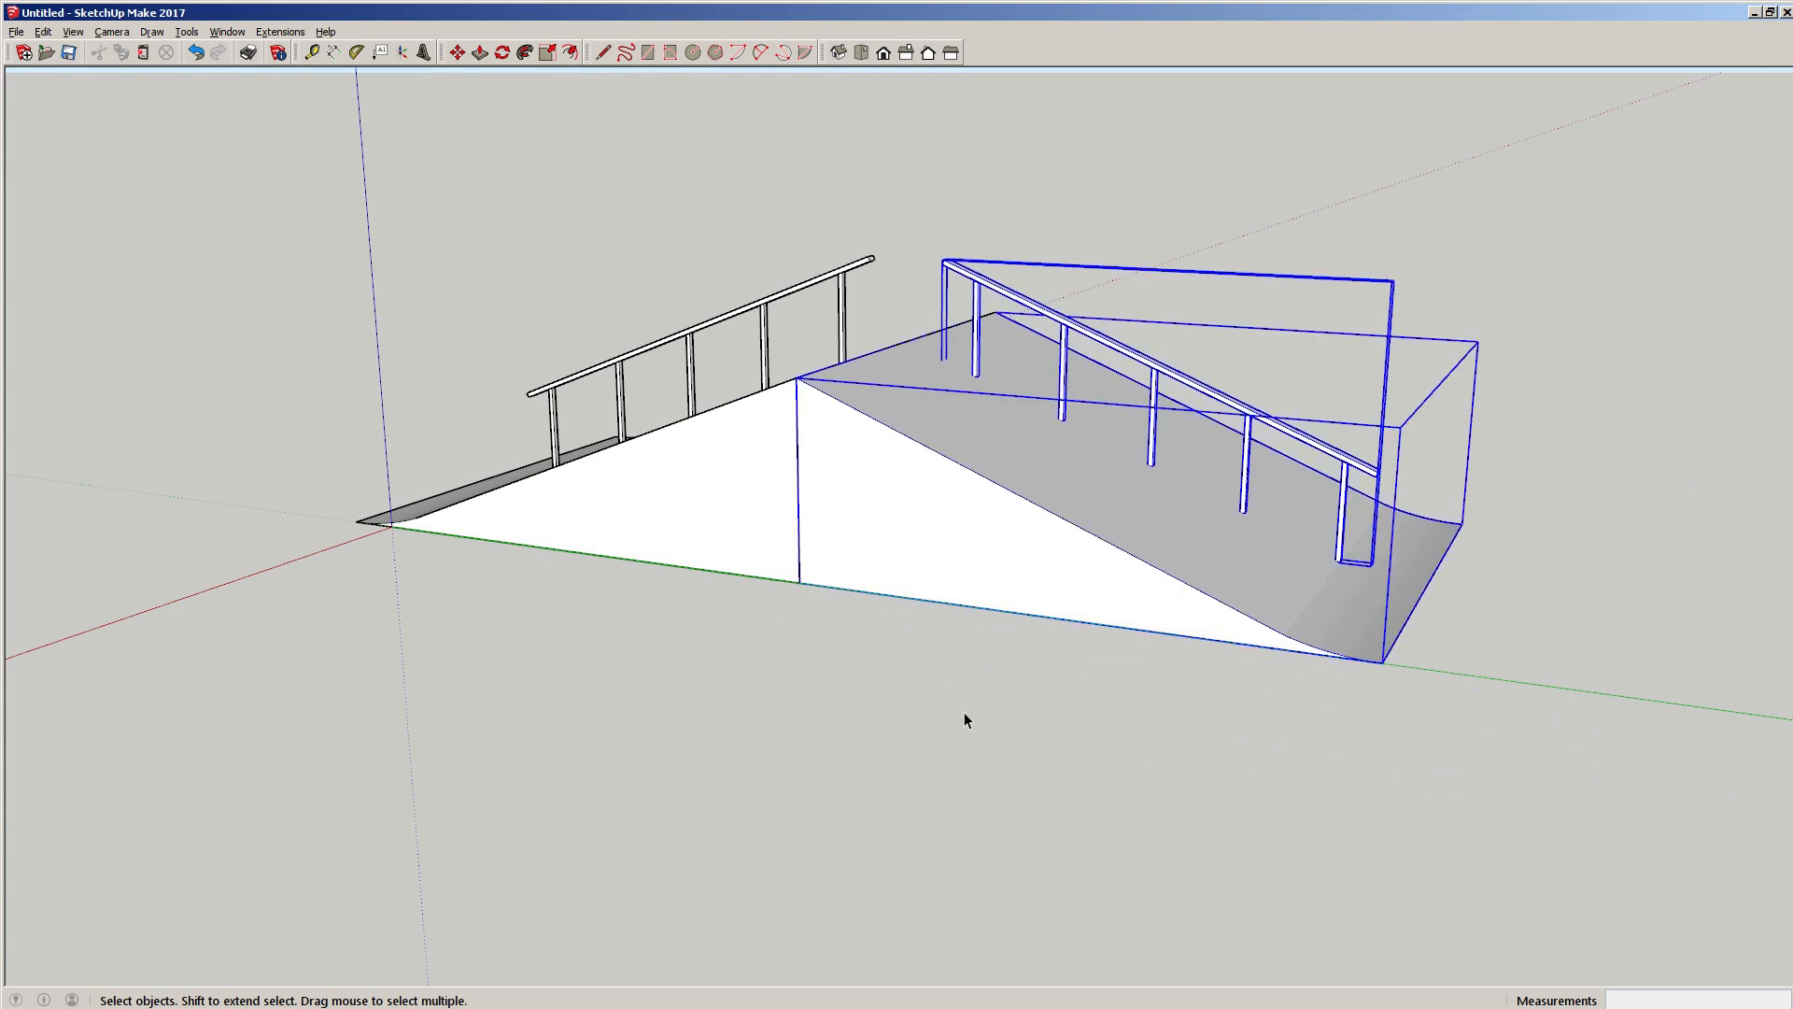
{"action": "key", "text": "s"}
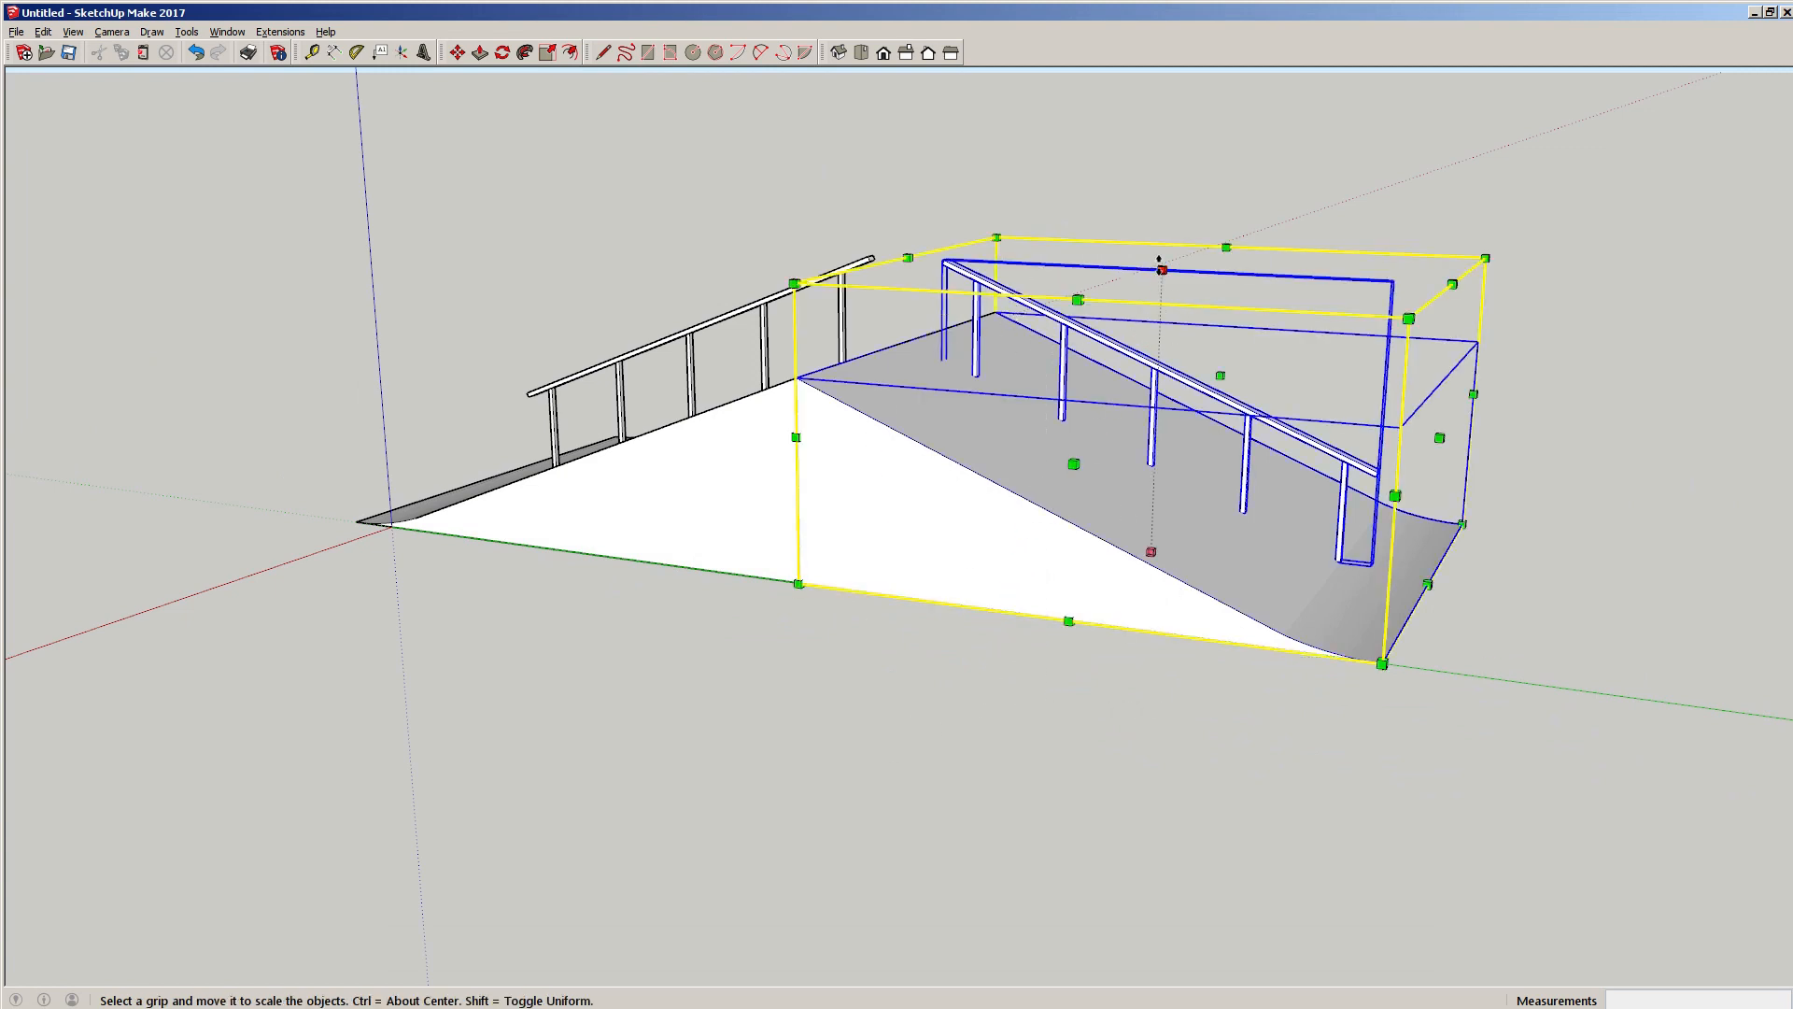
{"action": "left_click_drag", "start_coordinate": [1162, 271], "coordinate": [1167, 336]}
{"action": "middle_click_drag", "start_coordinate": [1106, 415], "coordinate": [1044, 449]}
{"action": "scroll", "coordinate": [1043, 450], "scroll_direction": "up", "scroll_amount": 5}
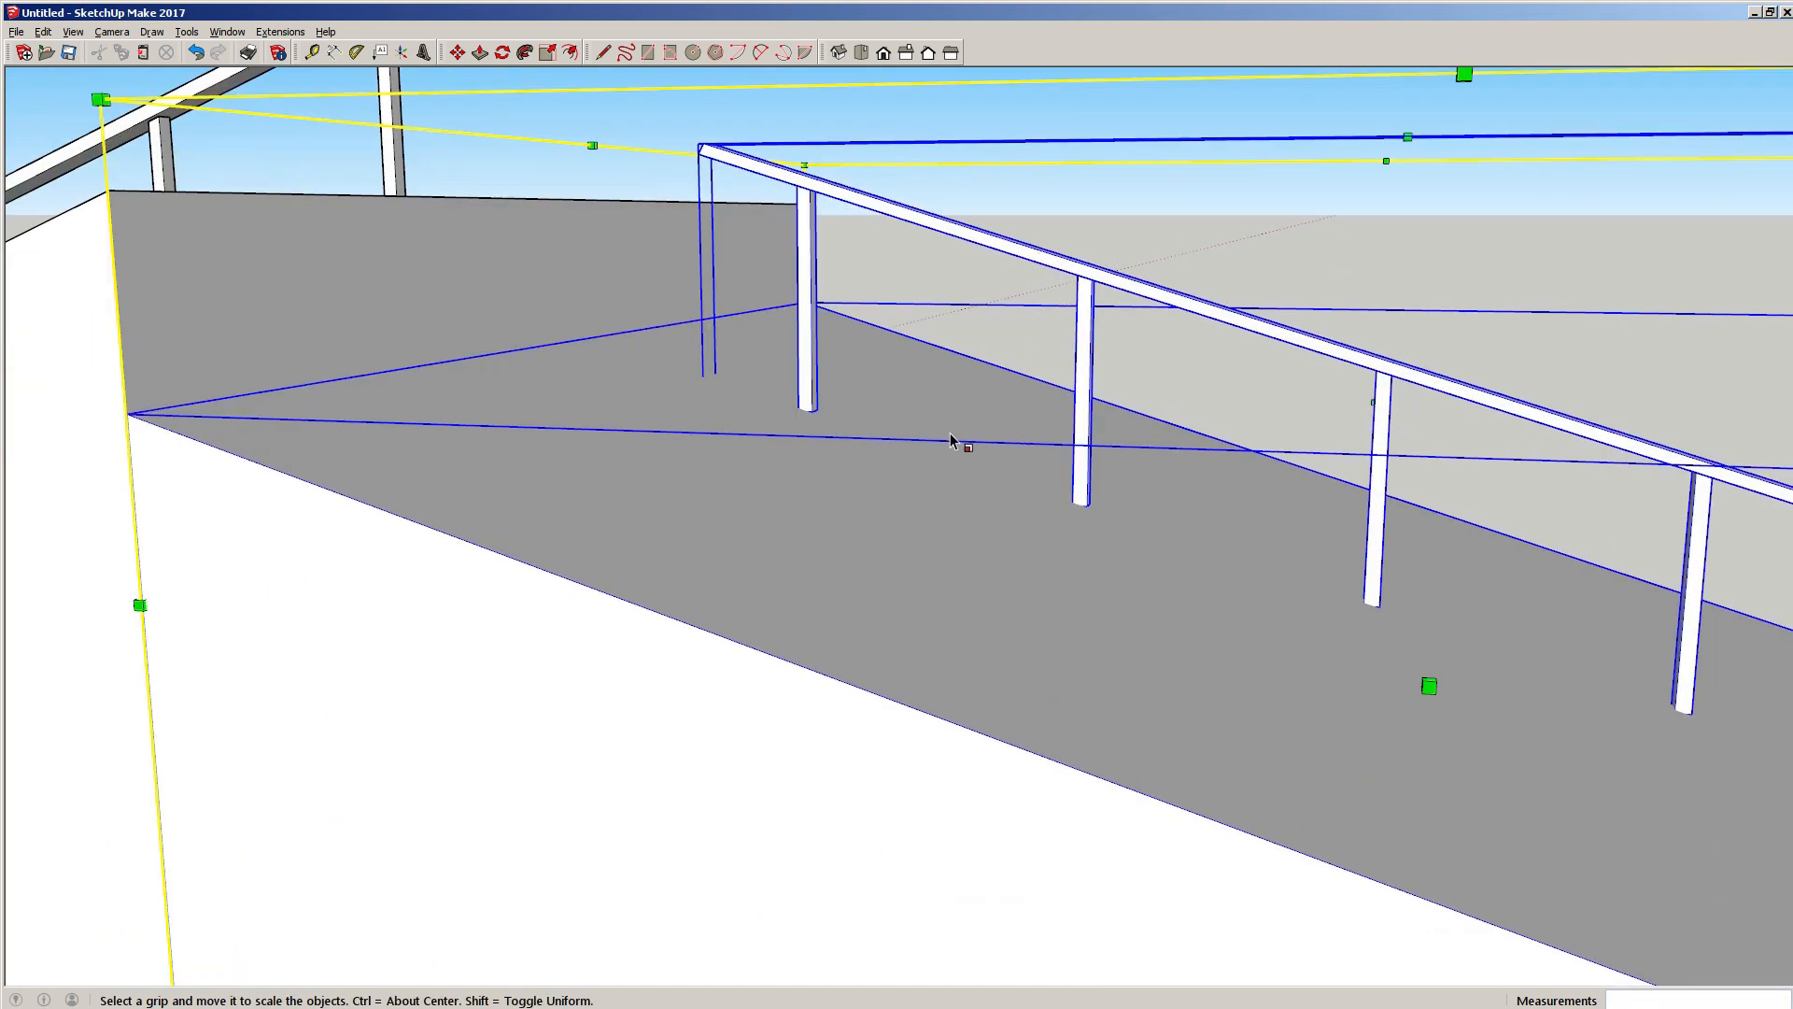
{"action": "scroll", "coordinate": [951, 439], "scroll_direction": "down", "scroll_amount": 5}
{"action": "middle_click_drag", "start_coordinate": [808, 501], "coordinate": [756, 516]}
{"action": "scroll", "coordinate": [781, 523], "scroll_direction": "down", "scroll_amount": 1}
{"action": "key", "text": "ctrl+z"}
{"action": "middle_click_drag", "start_coordinate": [1016, 476], "coordinate": [725, 474]}
{"action": "double_click", "coordinate": [805, 498]}
{"action": "left_click", "coordinate": [725, 475]}
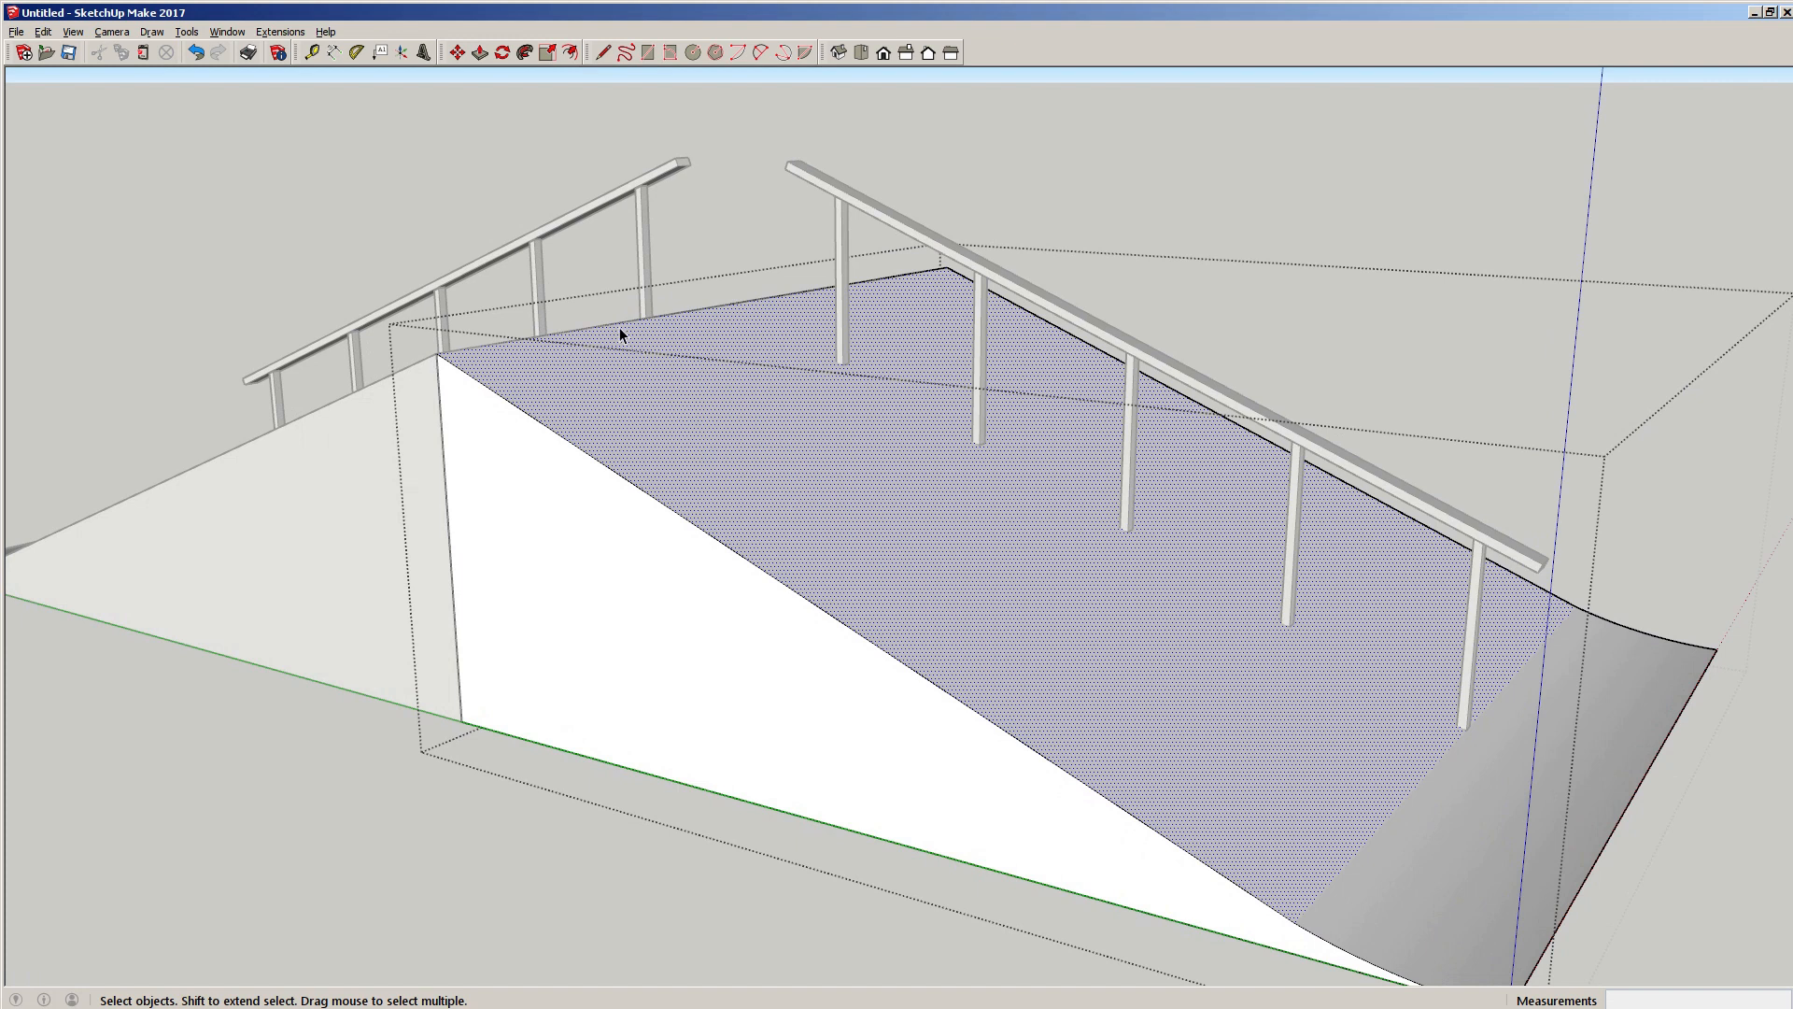
{"action": "left_click", "coordinate": [294, 813]}
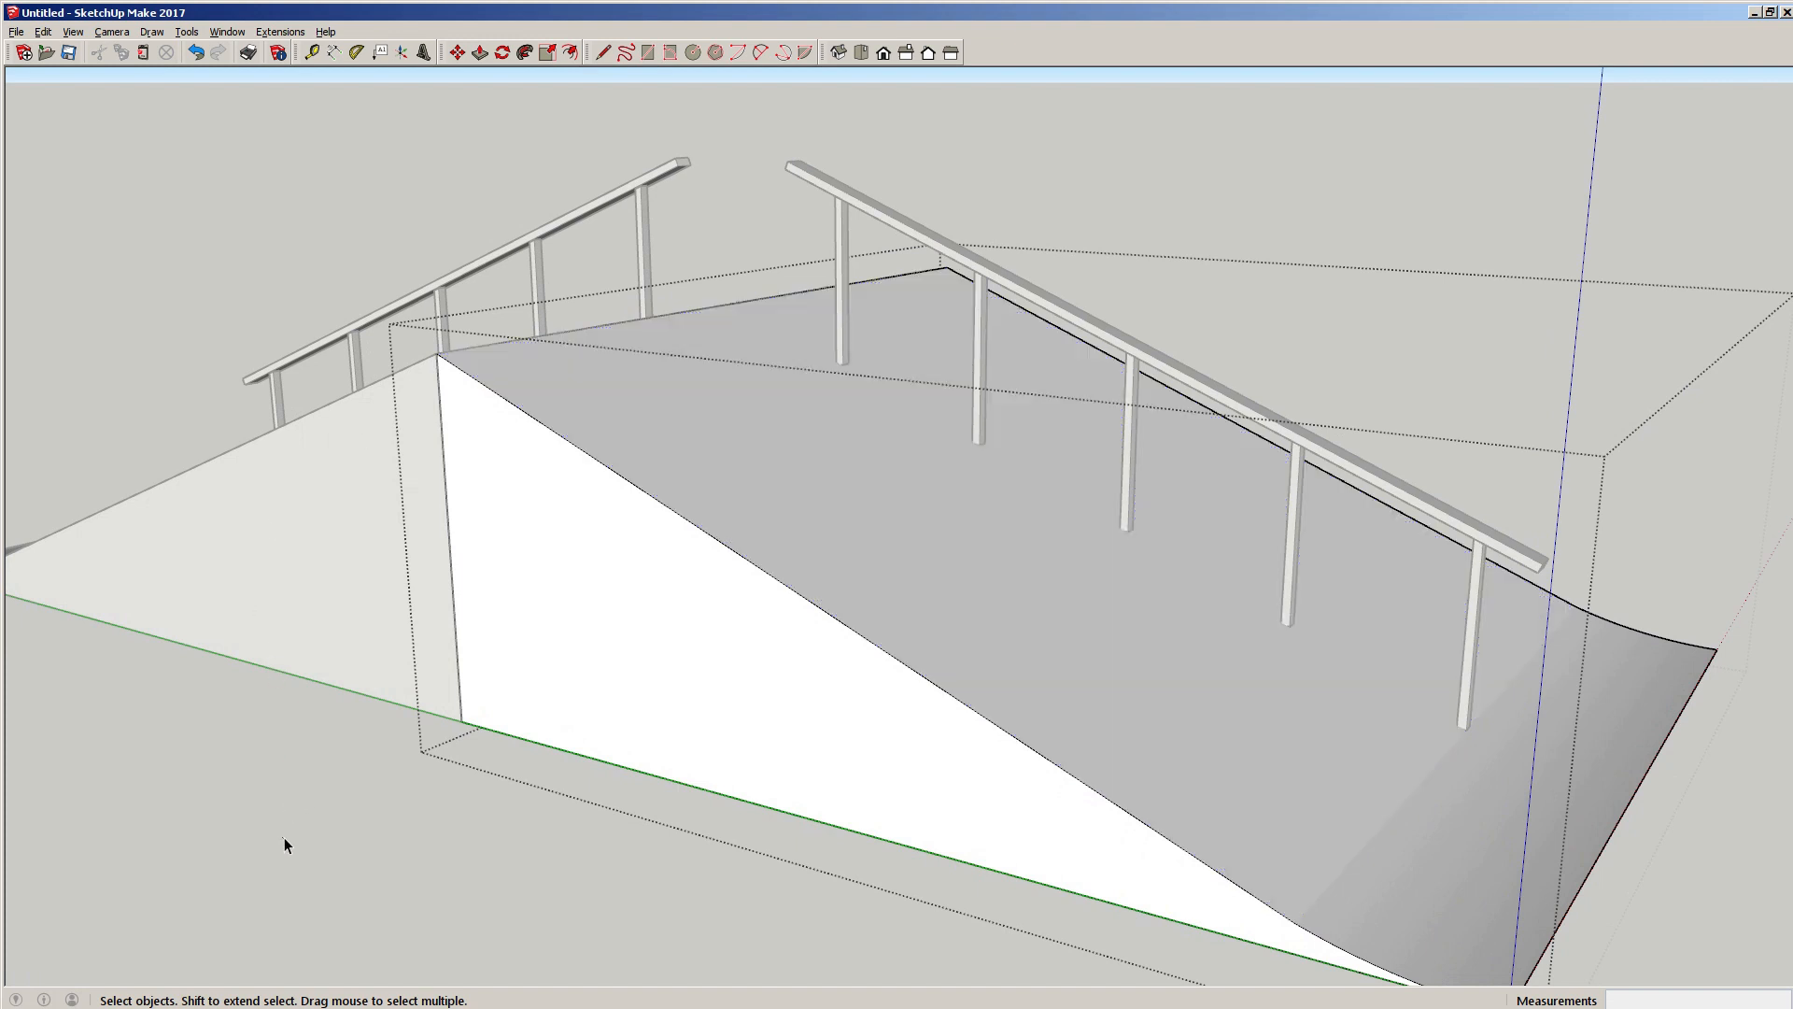
Combine the copied ramp and its railing into a single group and deselect it.
{"action": "left_click", "coordinate": [640, 603]}
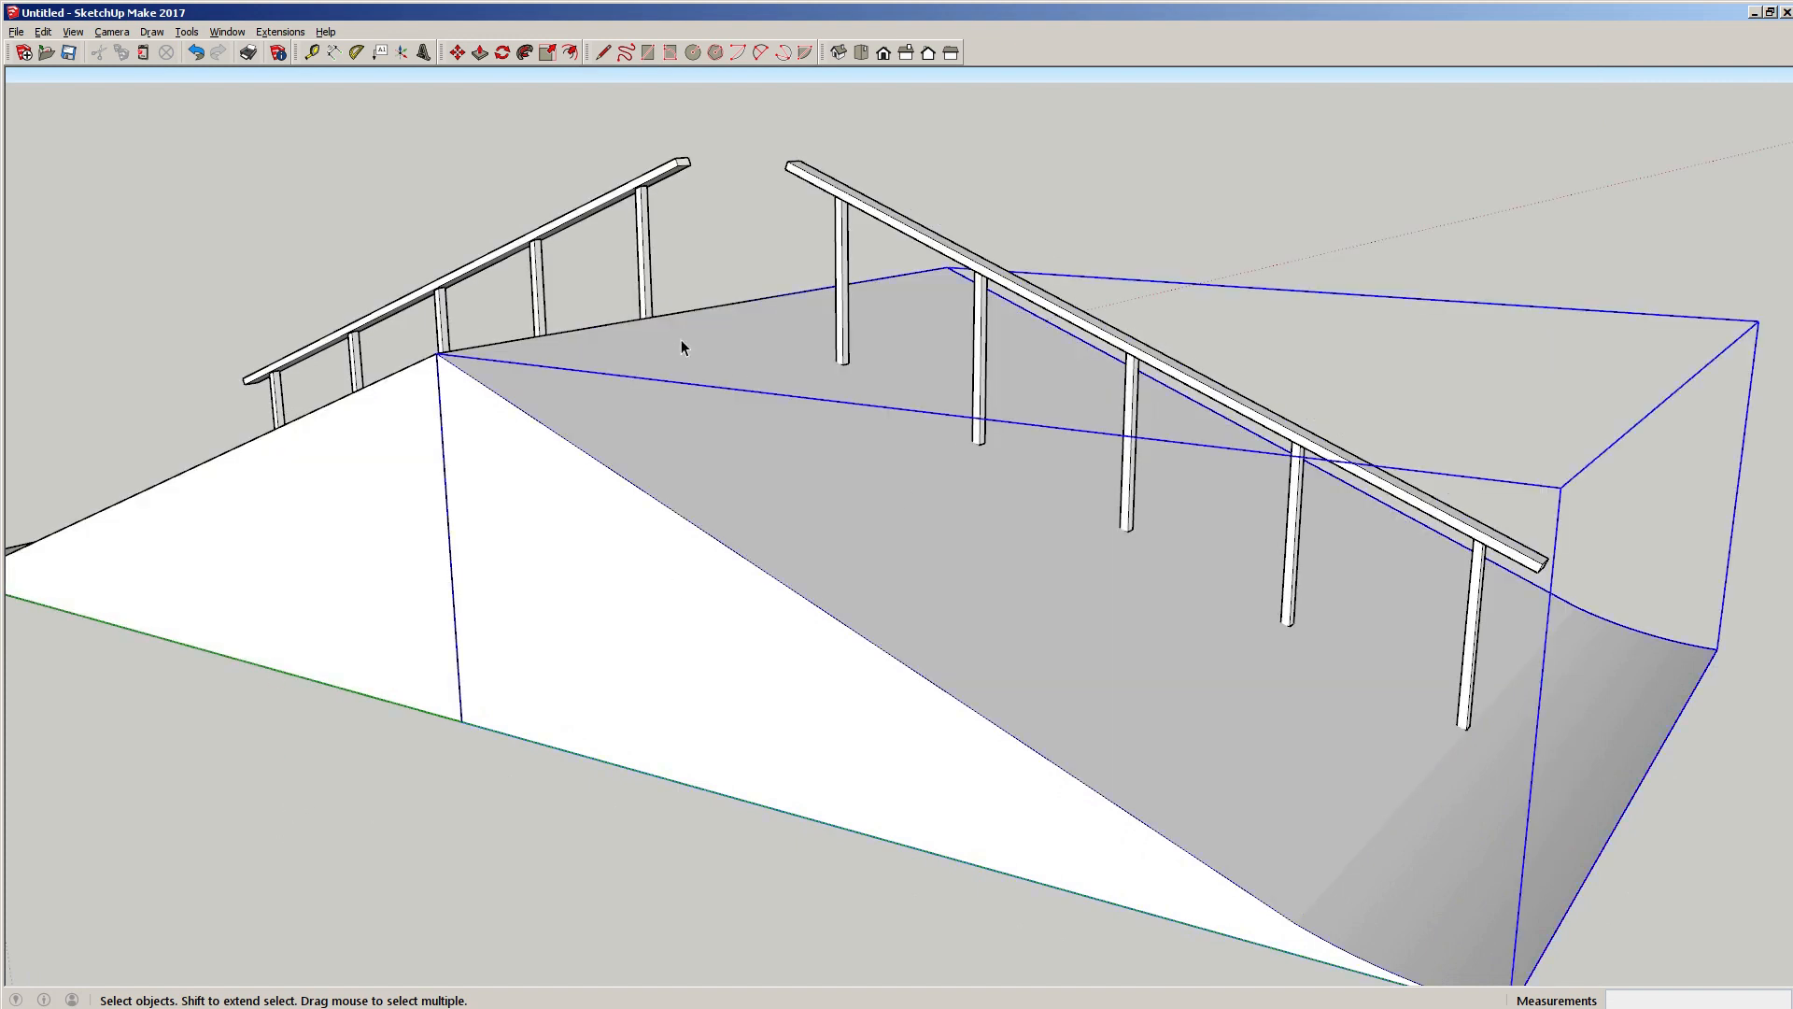
{"action": "left_click", "coordinate": [852, 210]}
{"action": "left_click", "coordinate": [641, 196]}
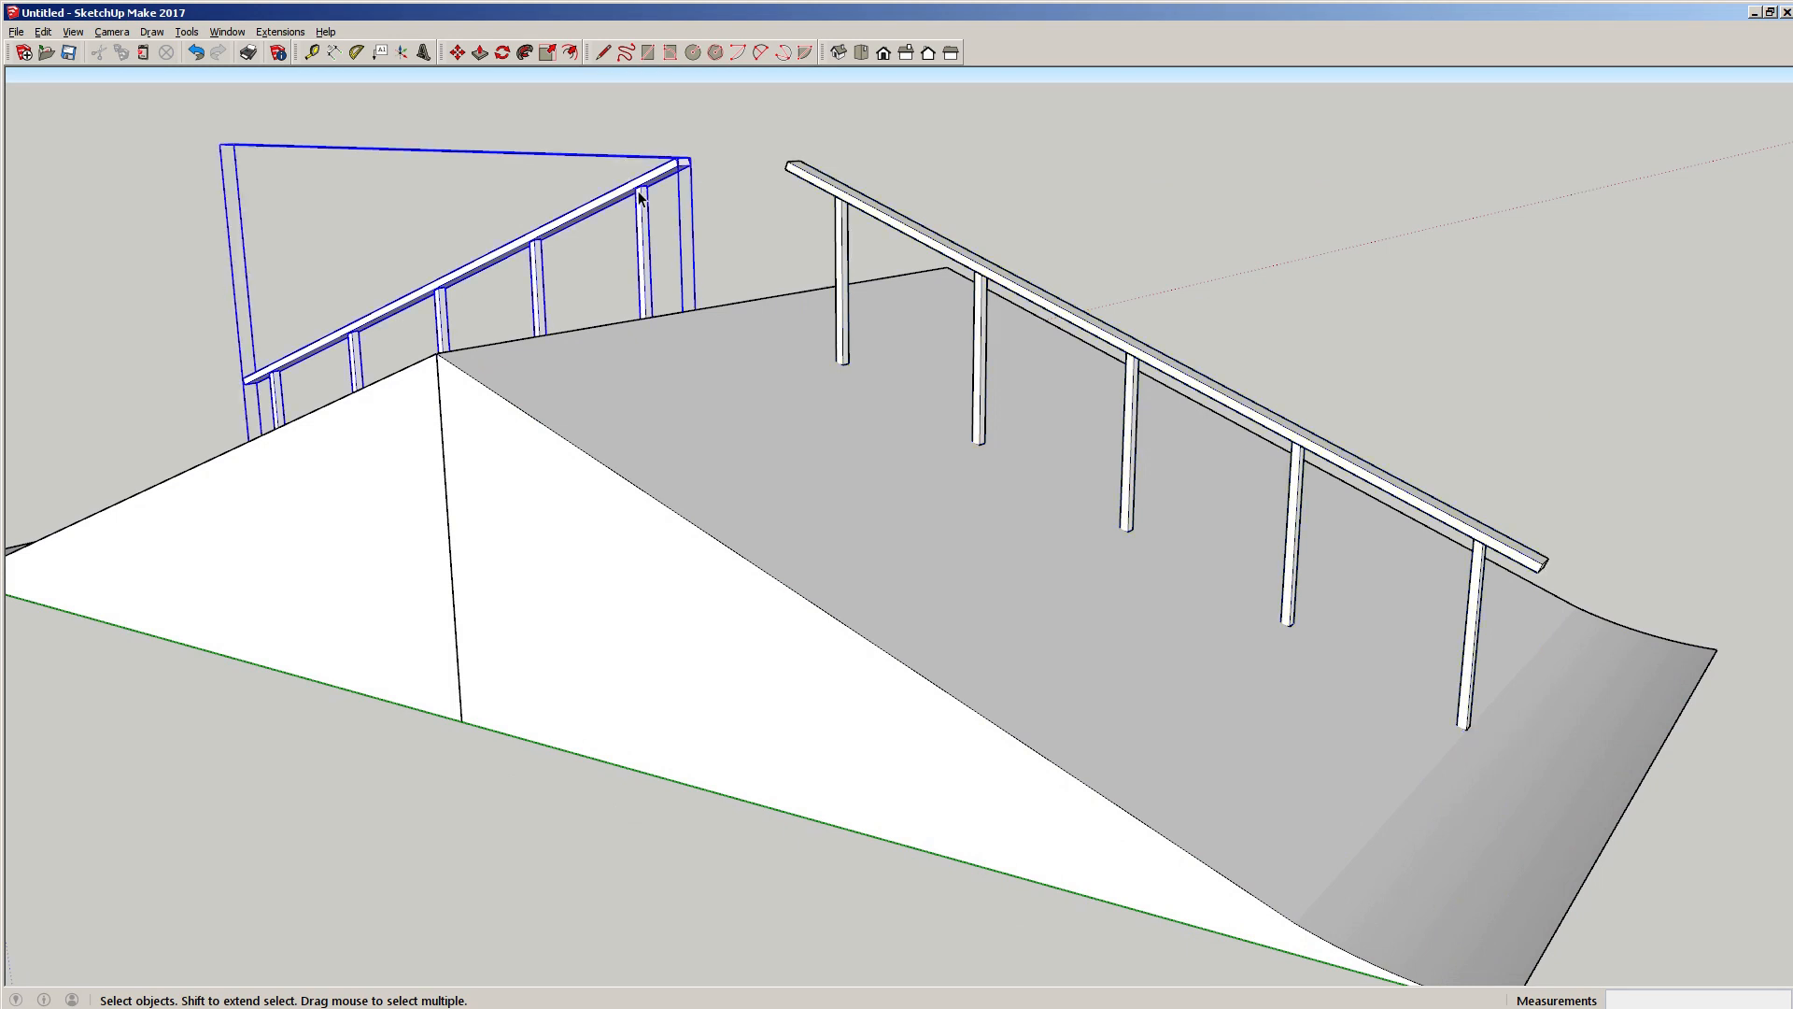
{"action": "left_click", "coordinate": [874, 216]}
{"action": "left_click", "coordinate": [808, 407], "text": "shift"}
{"action": "right_click", "coordinate": [794, 429]}
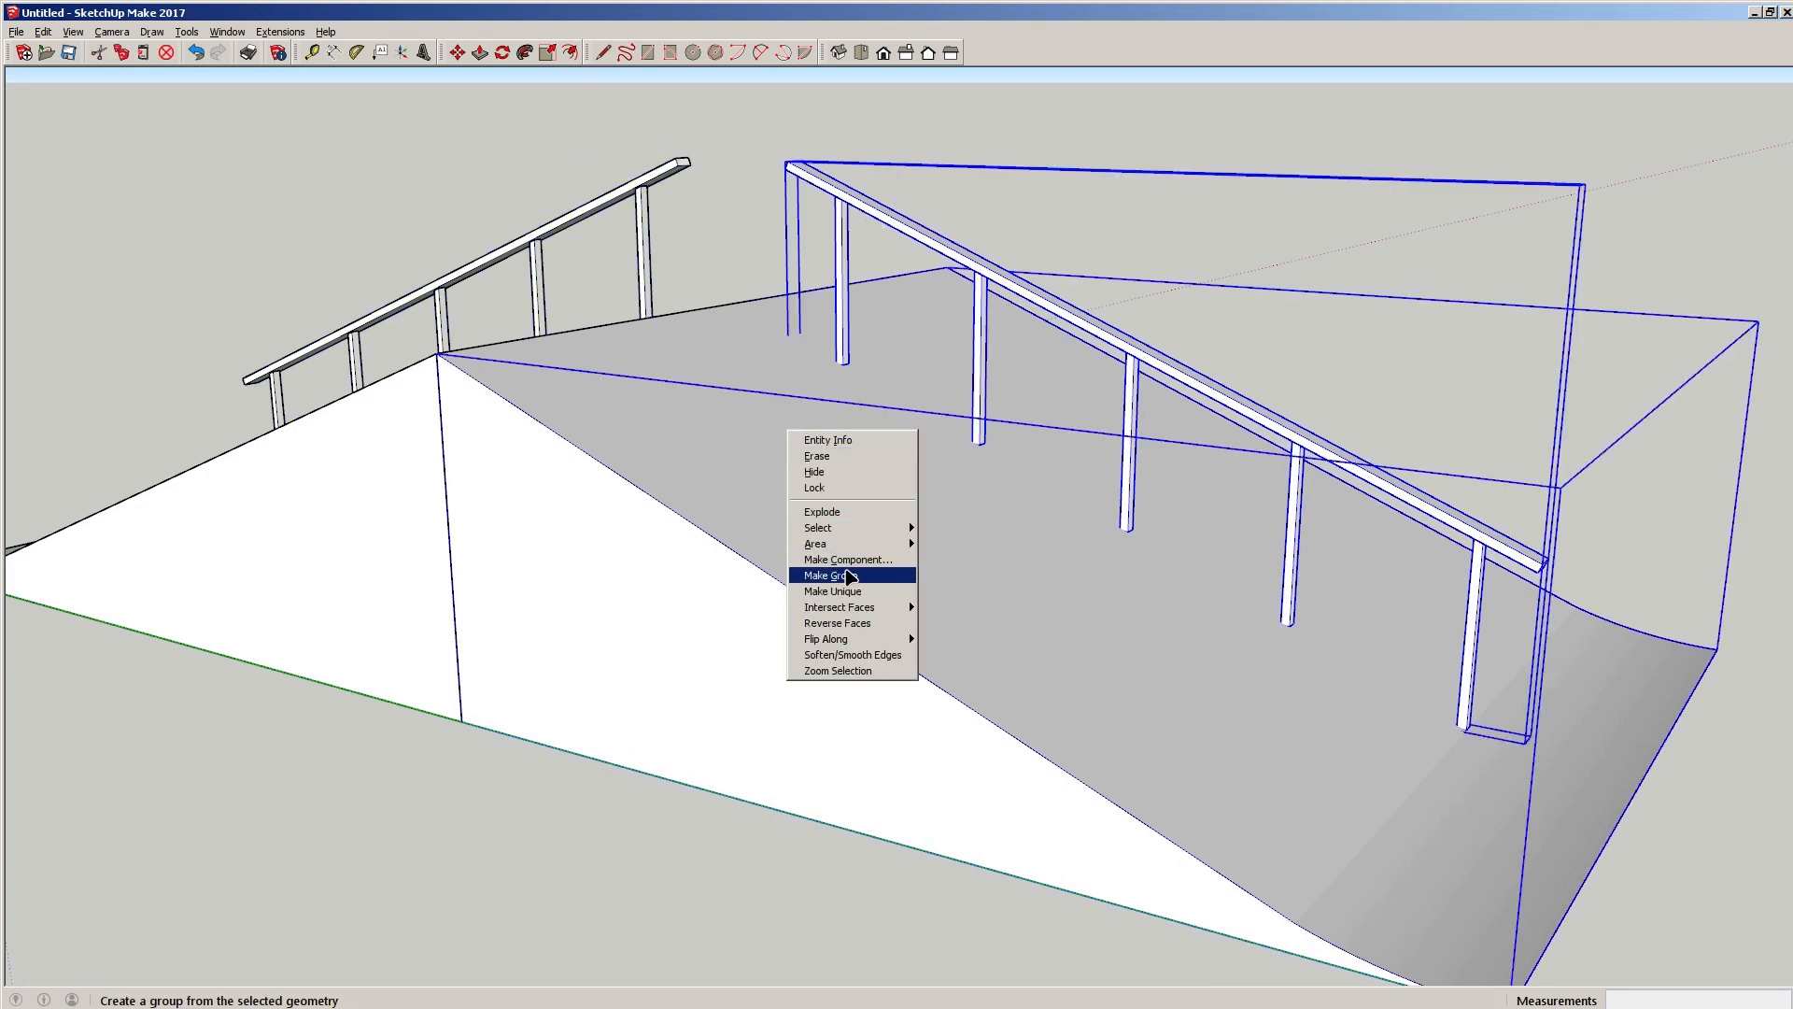
{"action": "left_click", "coordinate": [839, 576]}
{"action": "left_click", "coordinate": [487, 914]}
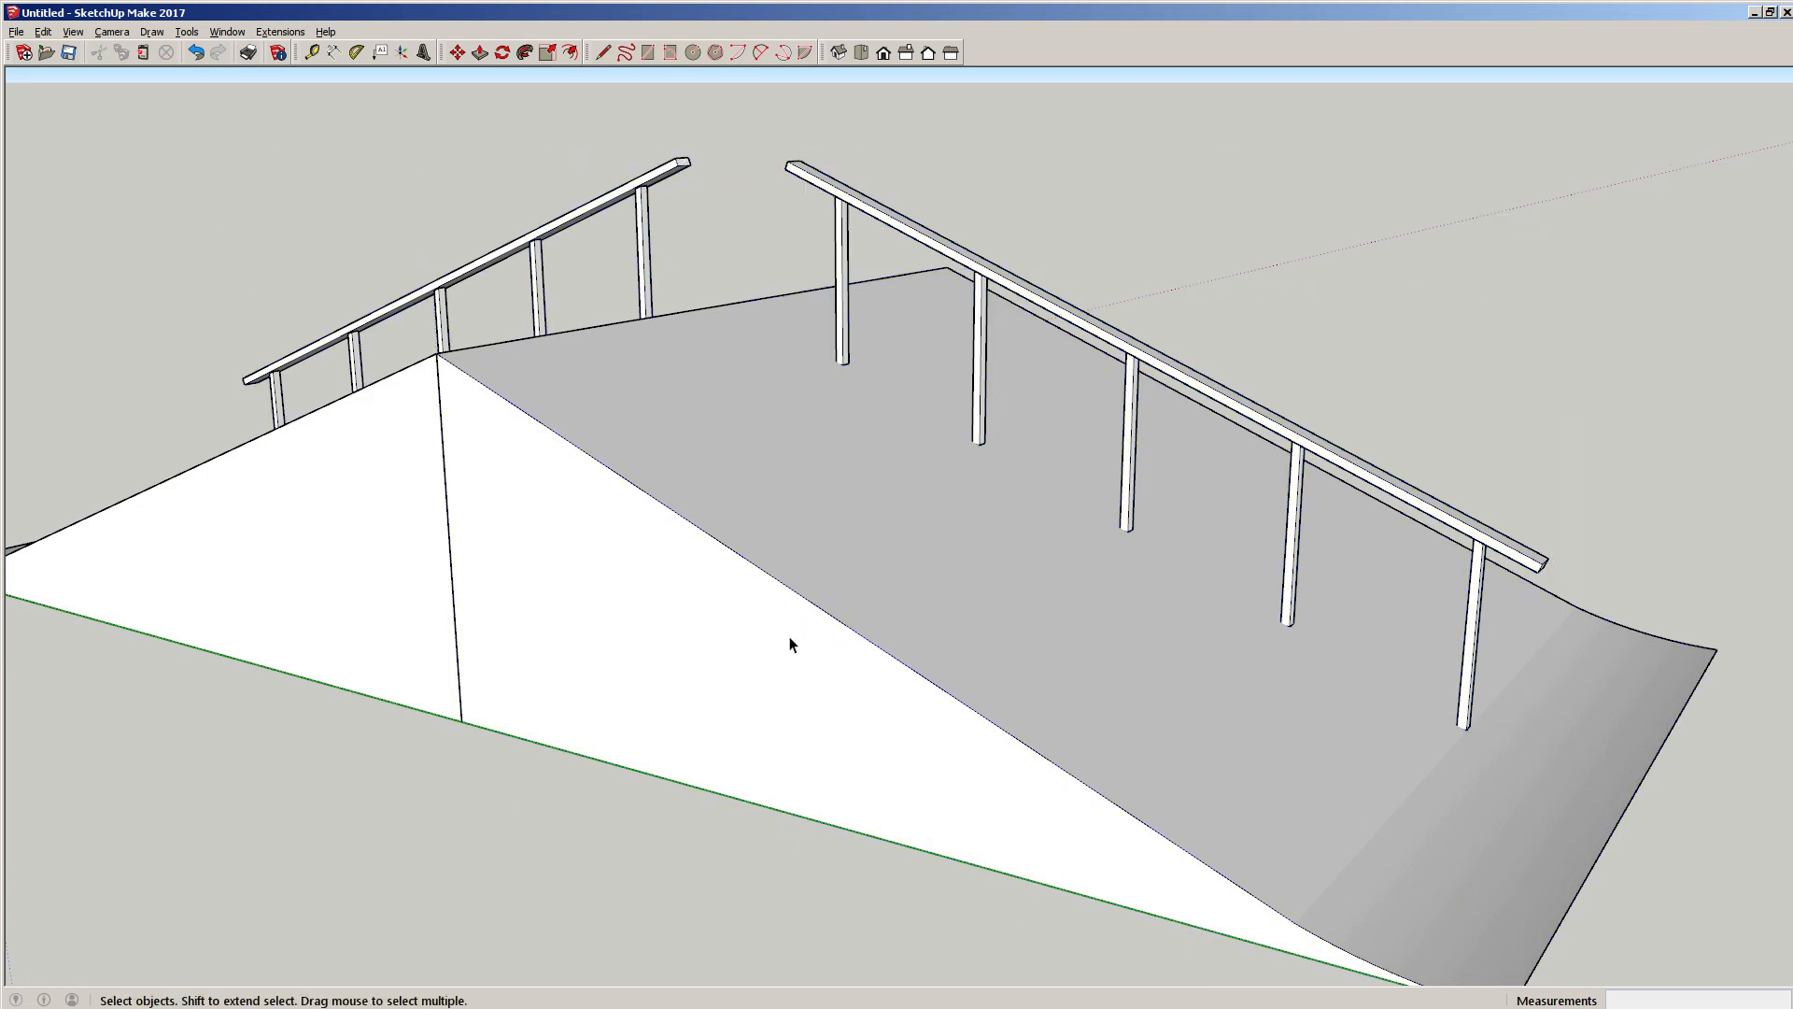
Open the combined group and the ramp inside it, and lower the upper edge of its slope vertically by about 0.8'.
{"action": "double_click", "coordinate": [833, 491]}
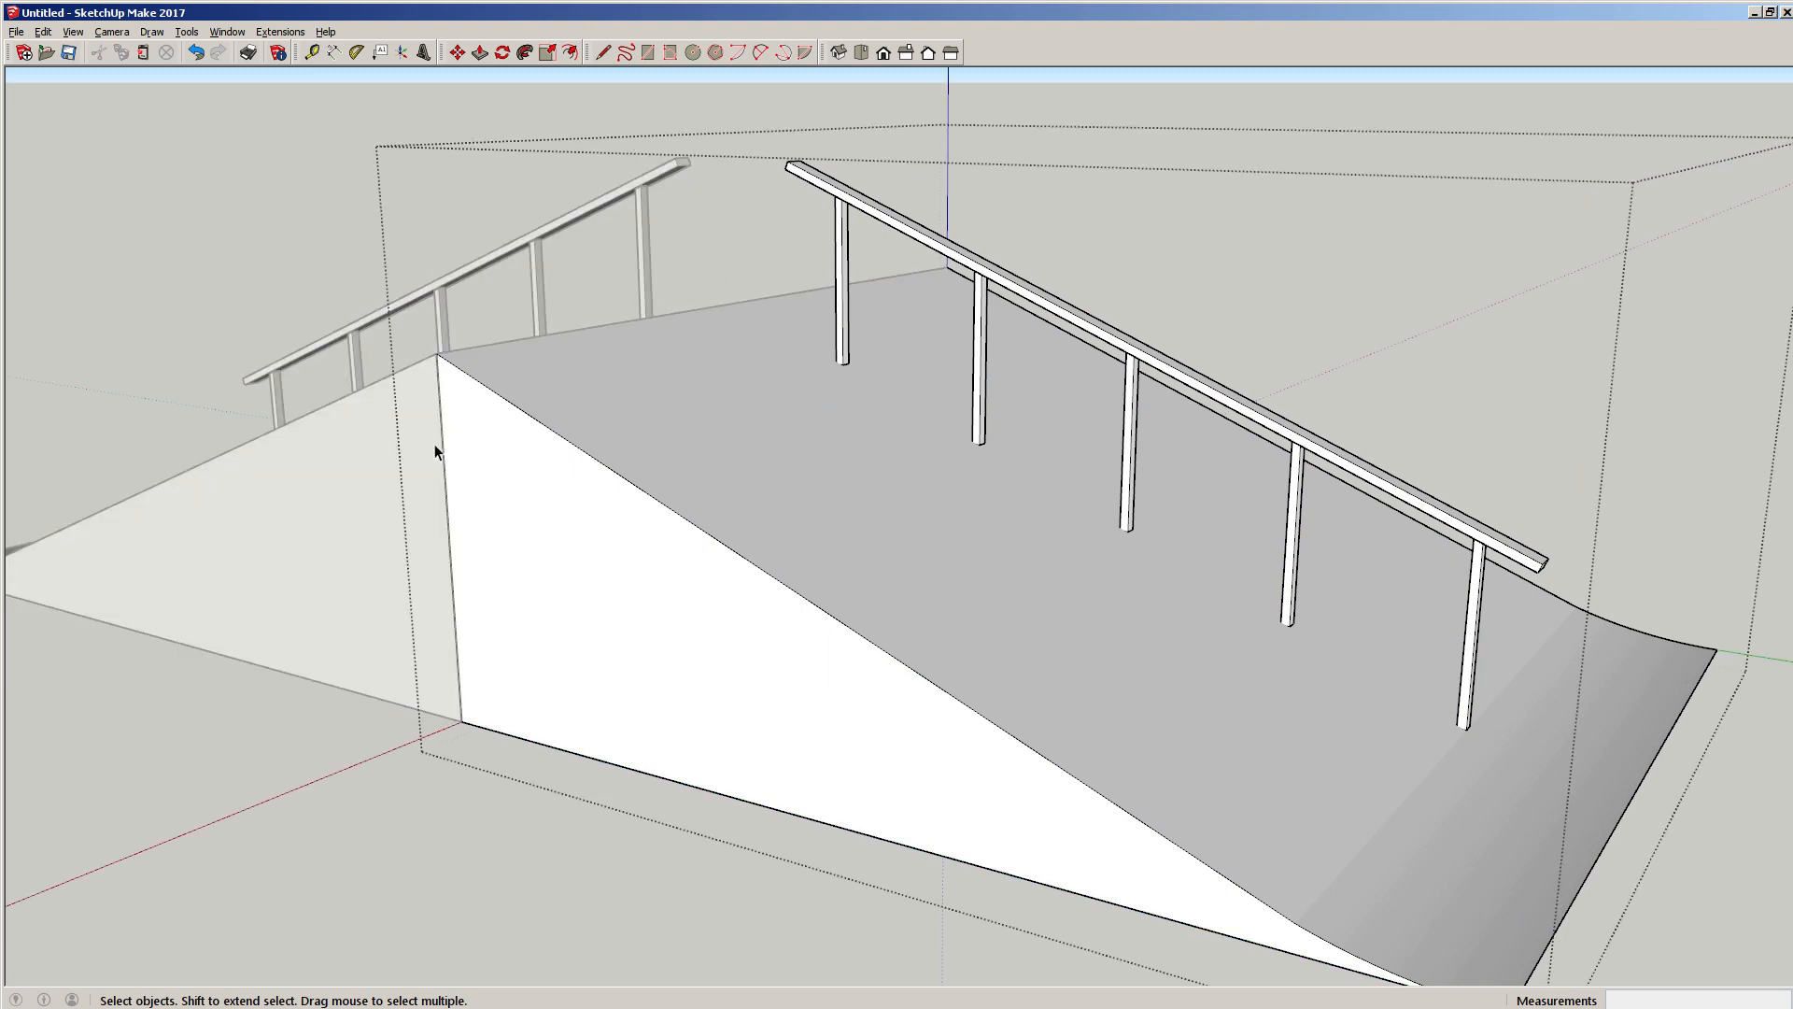
{"action": "left_click", "coordinate": [797, 464]}
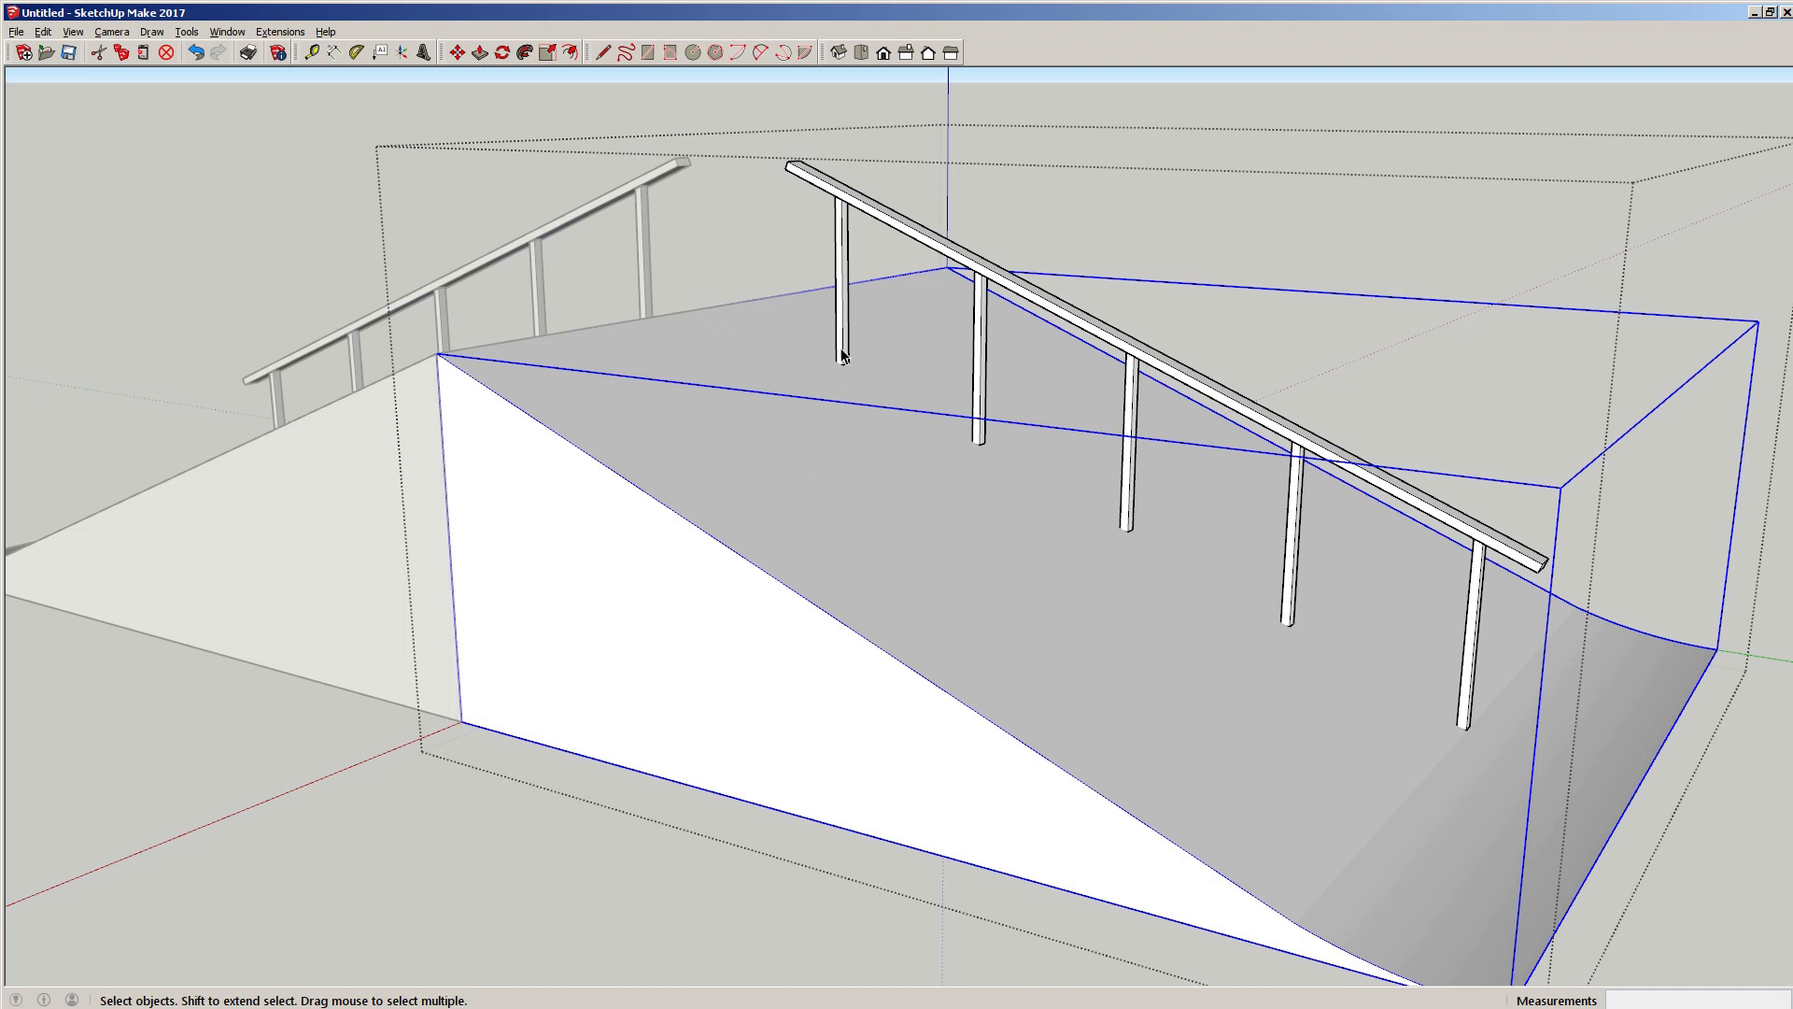
{"action": "left_click", "coordinate": [841, 353]}
{"action": "left_click", "coordinate": [779, 445]}
{"action": "left_click", "coordinate": [841, 353]}
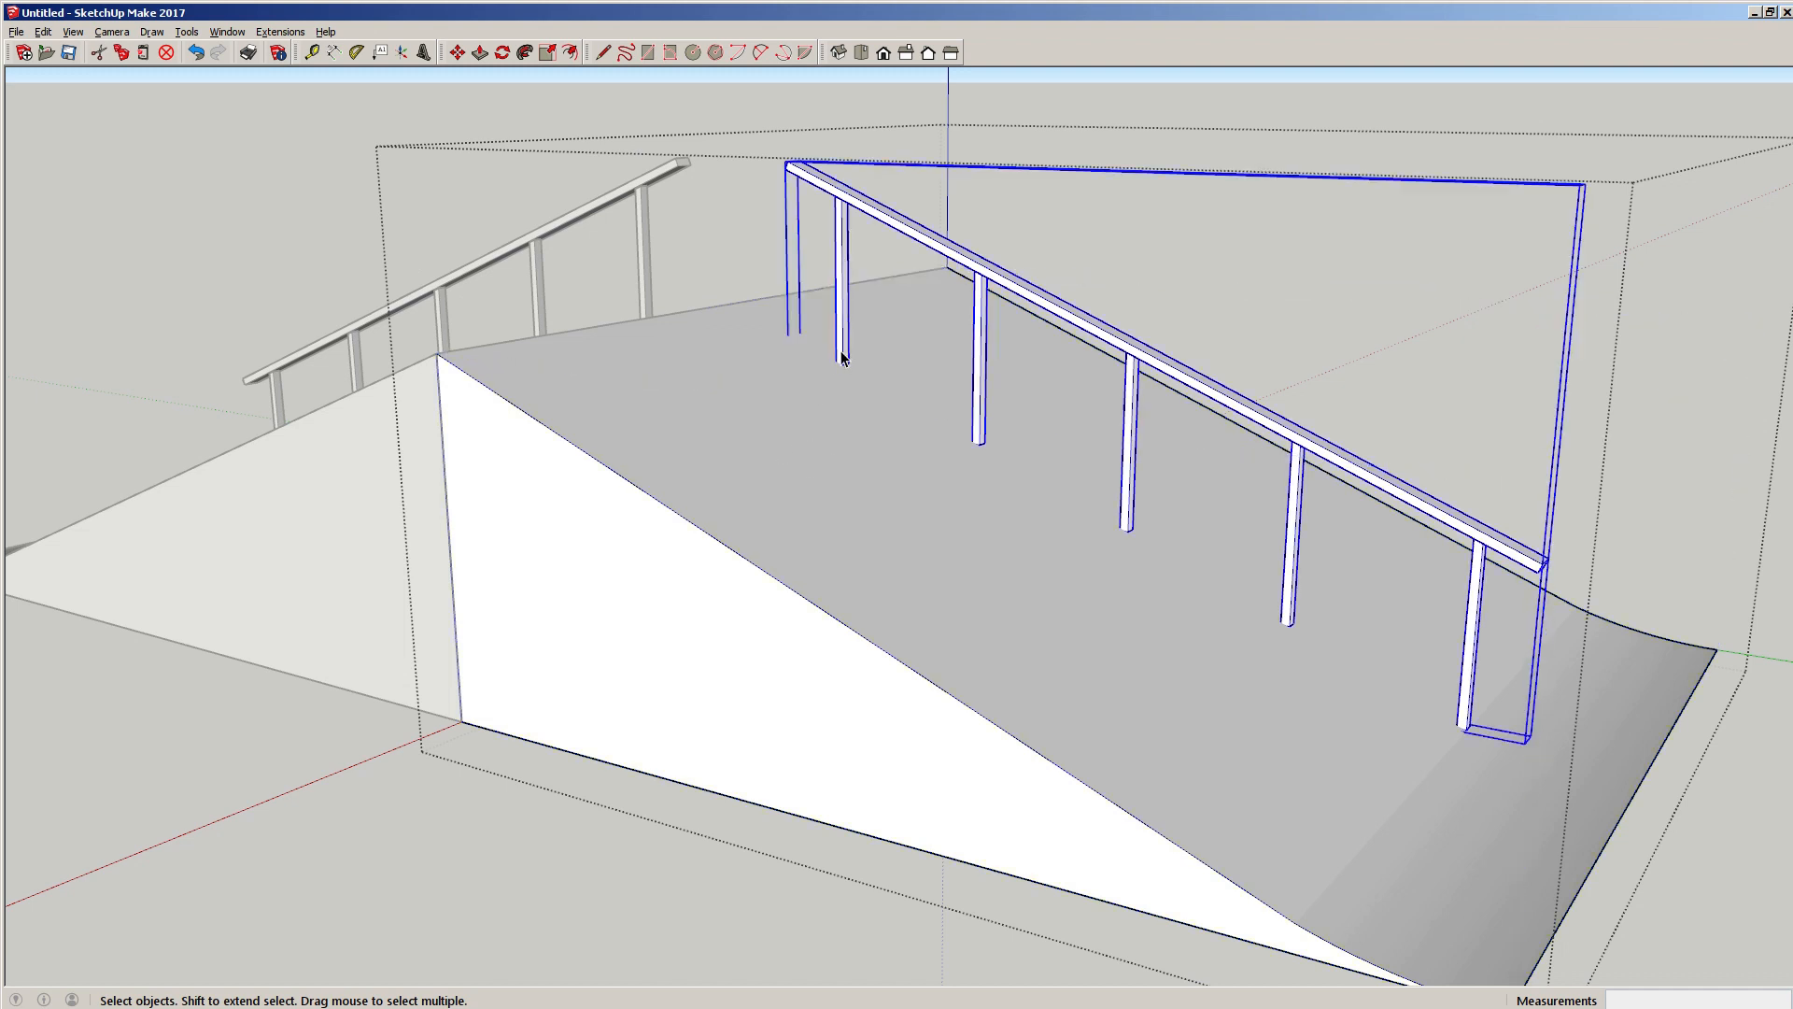
{"action": "left_click", "coordinate": [766, 465]}
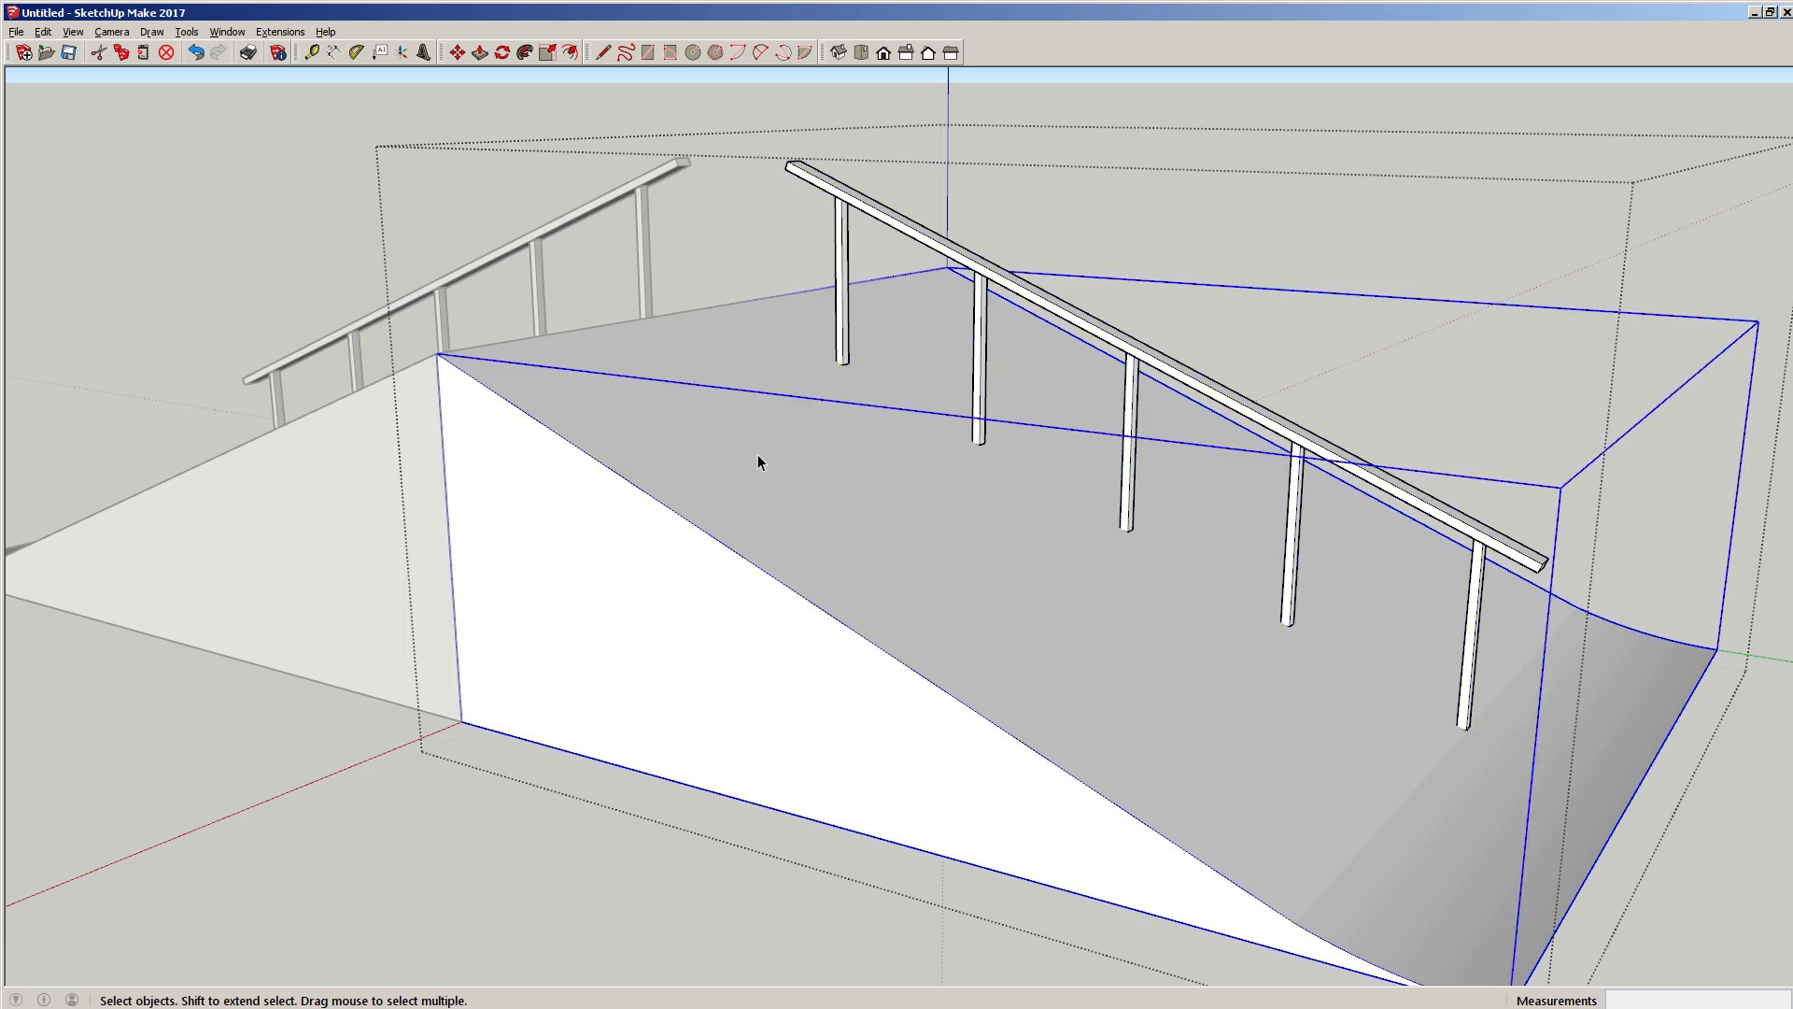
{"action": "double_click", "coordinate": [648, 441]}
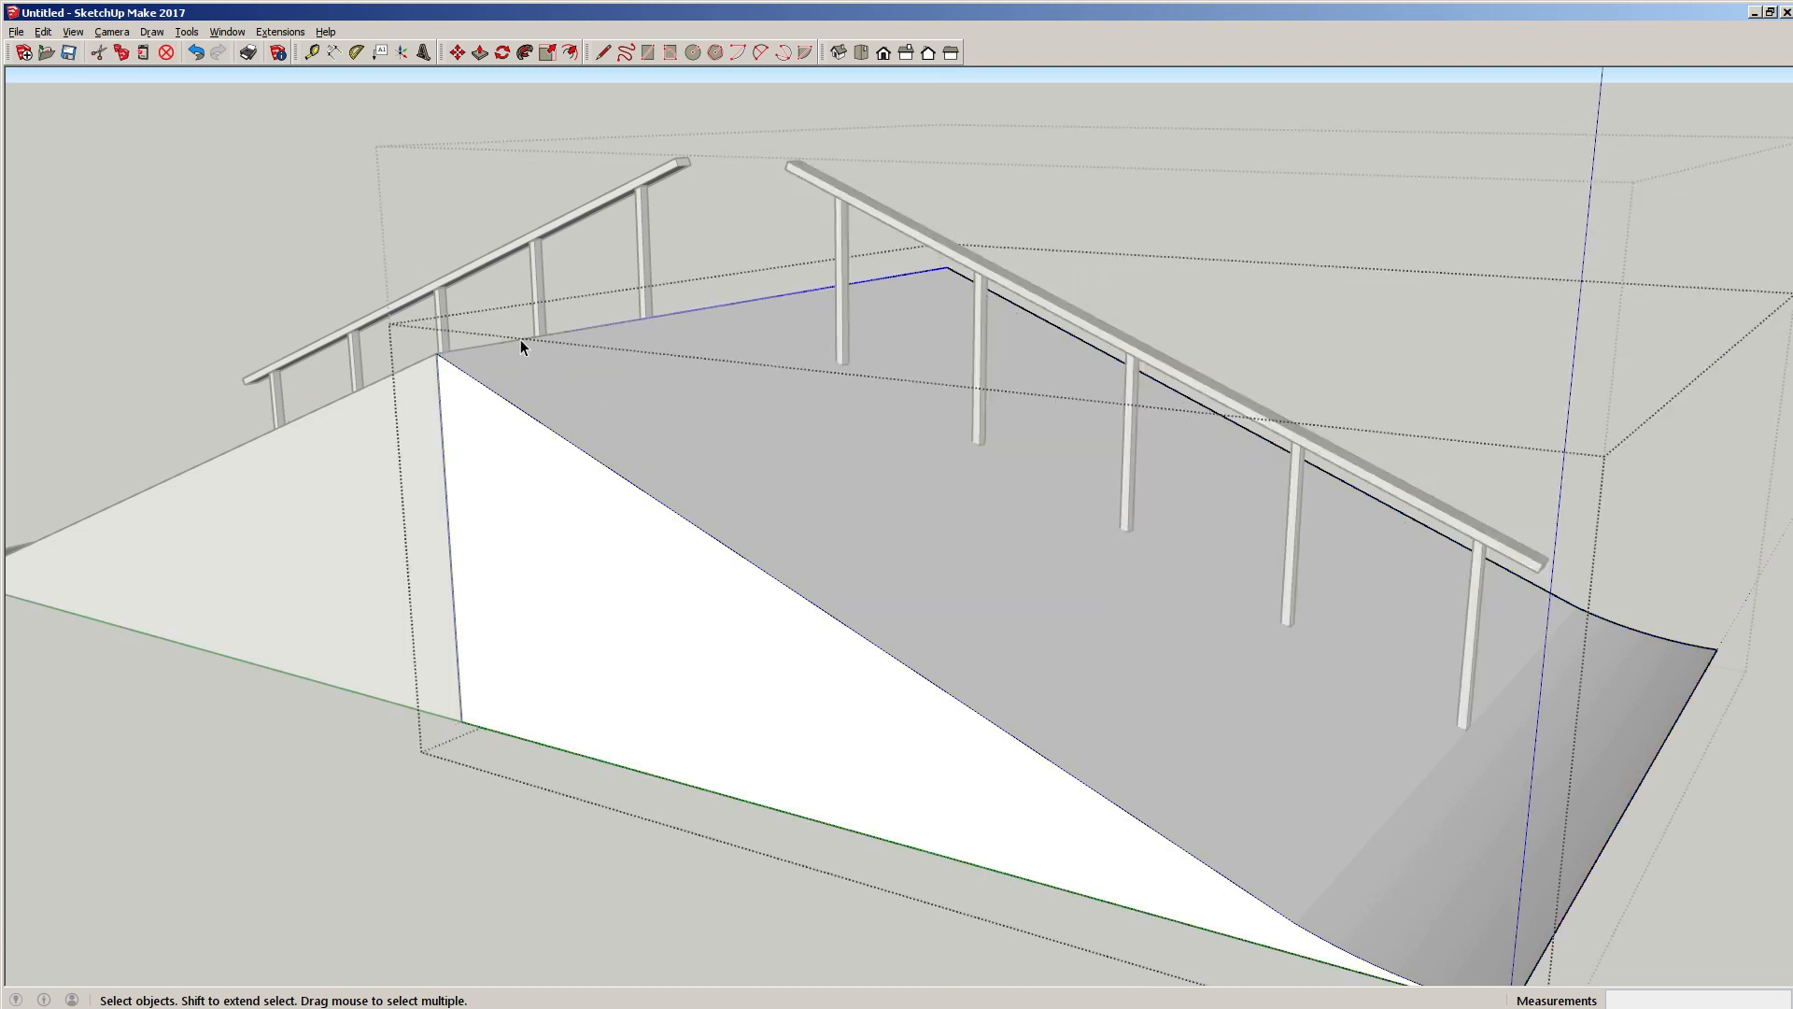
{"action": "key", "text": "m"}
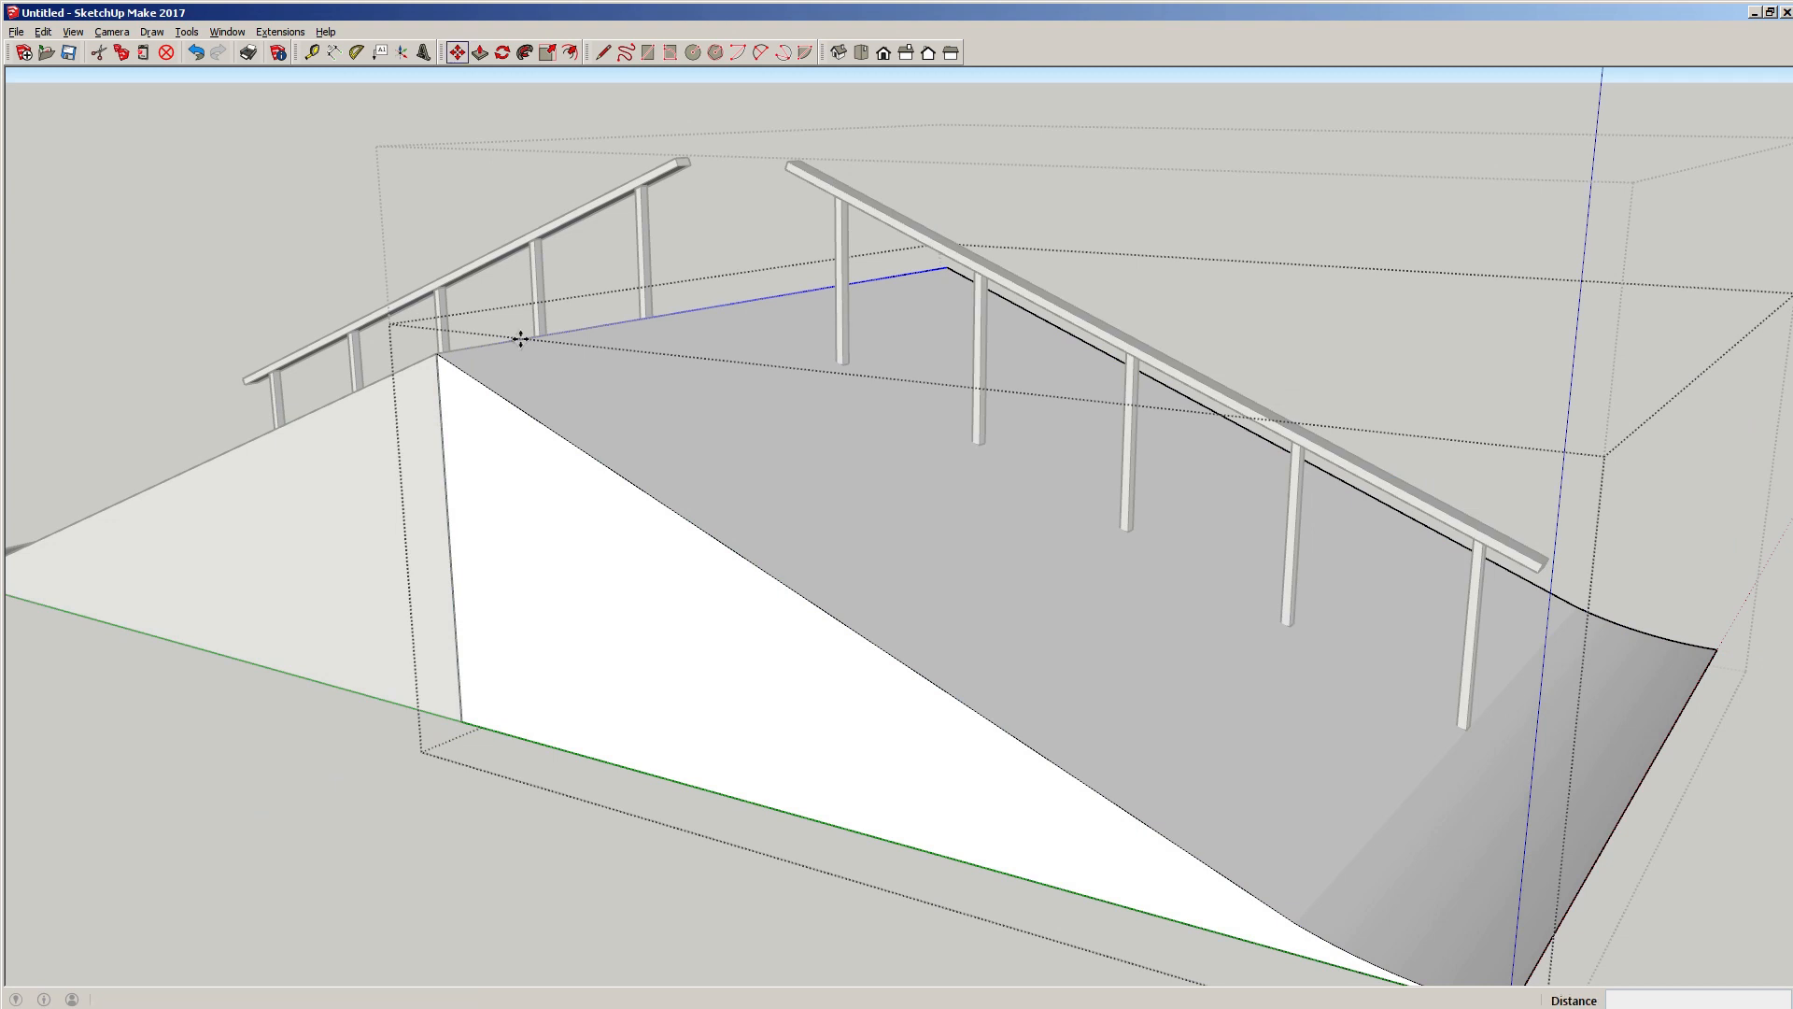
{"action": "left_click", "coordinate": [437, 352]}
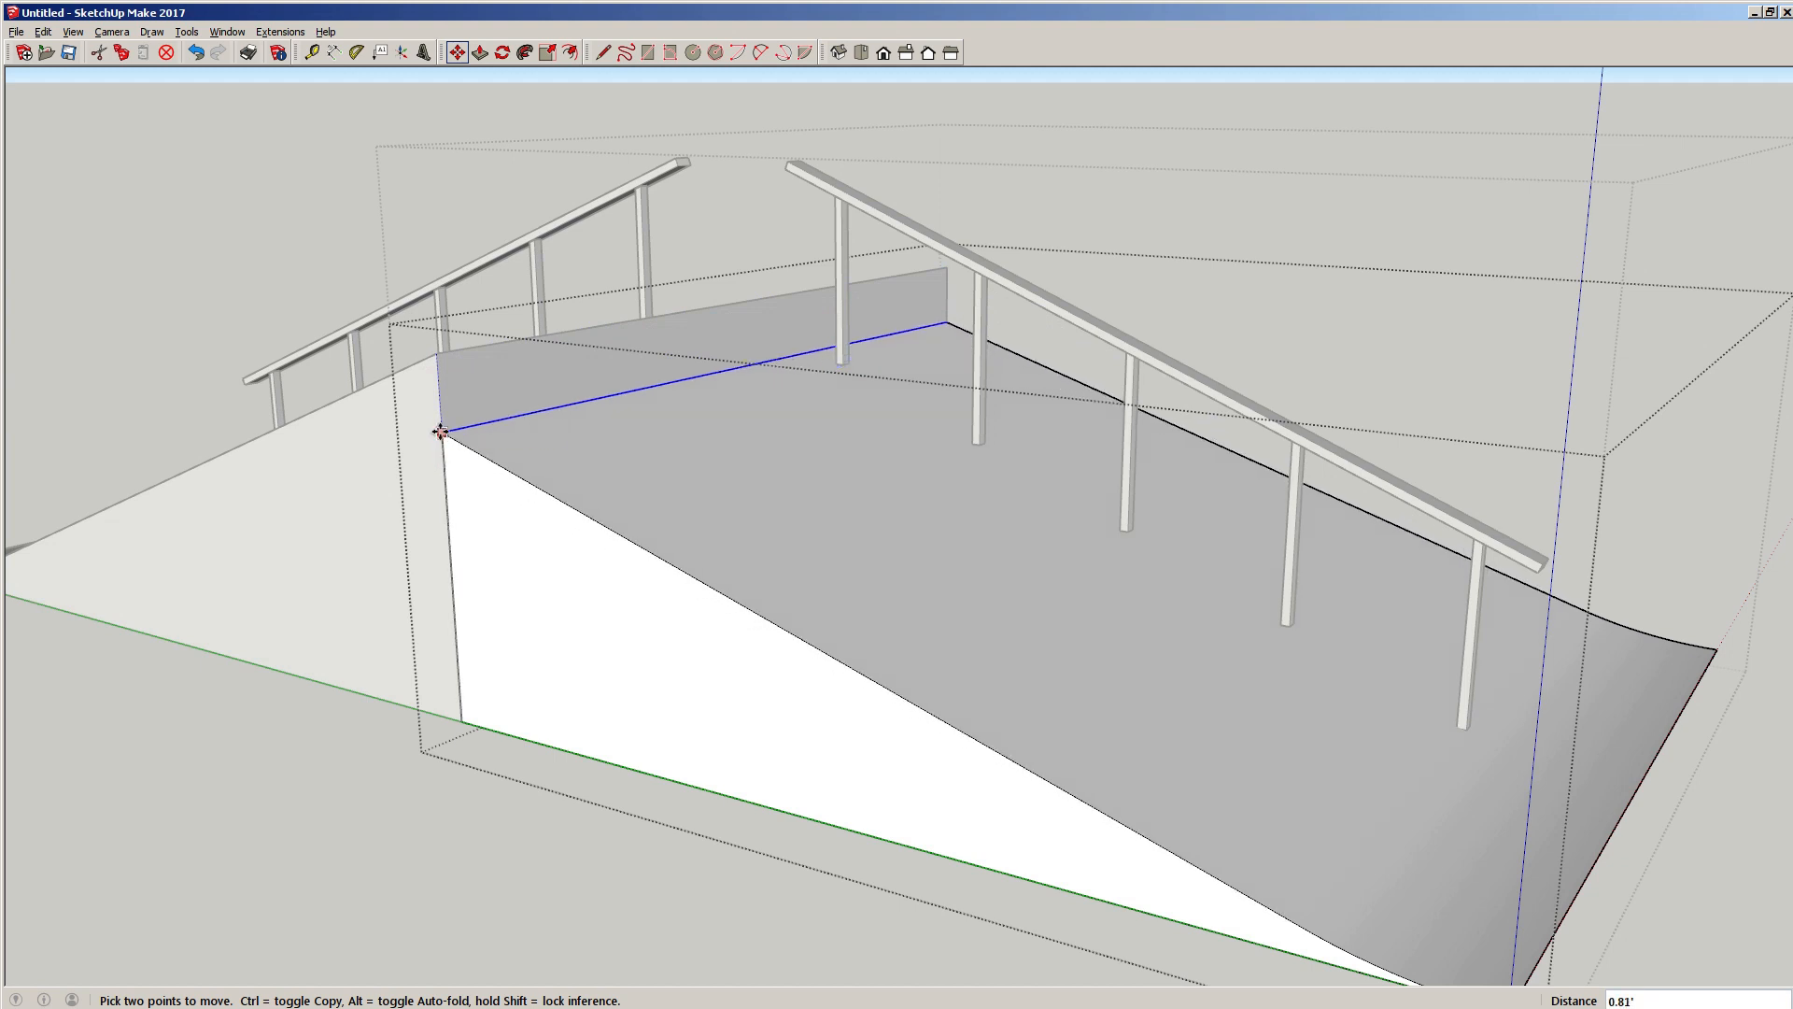
{"action": "left_click", "coordinate": [440, 437]}
{"action": "key", "text": "space"}
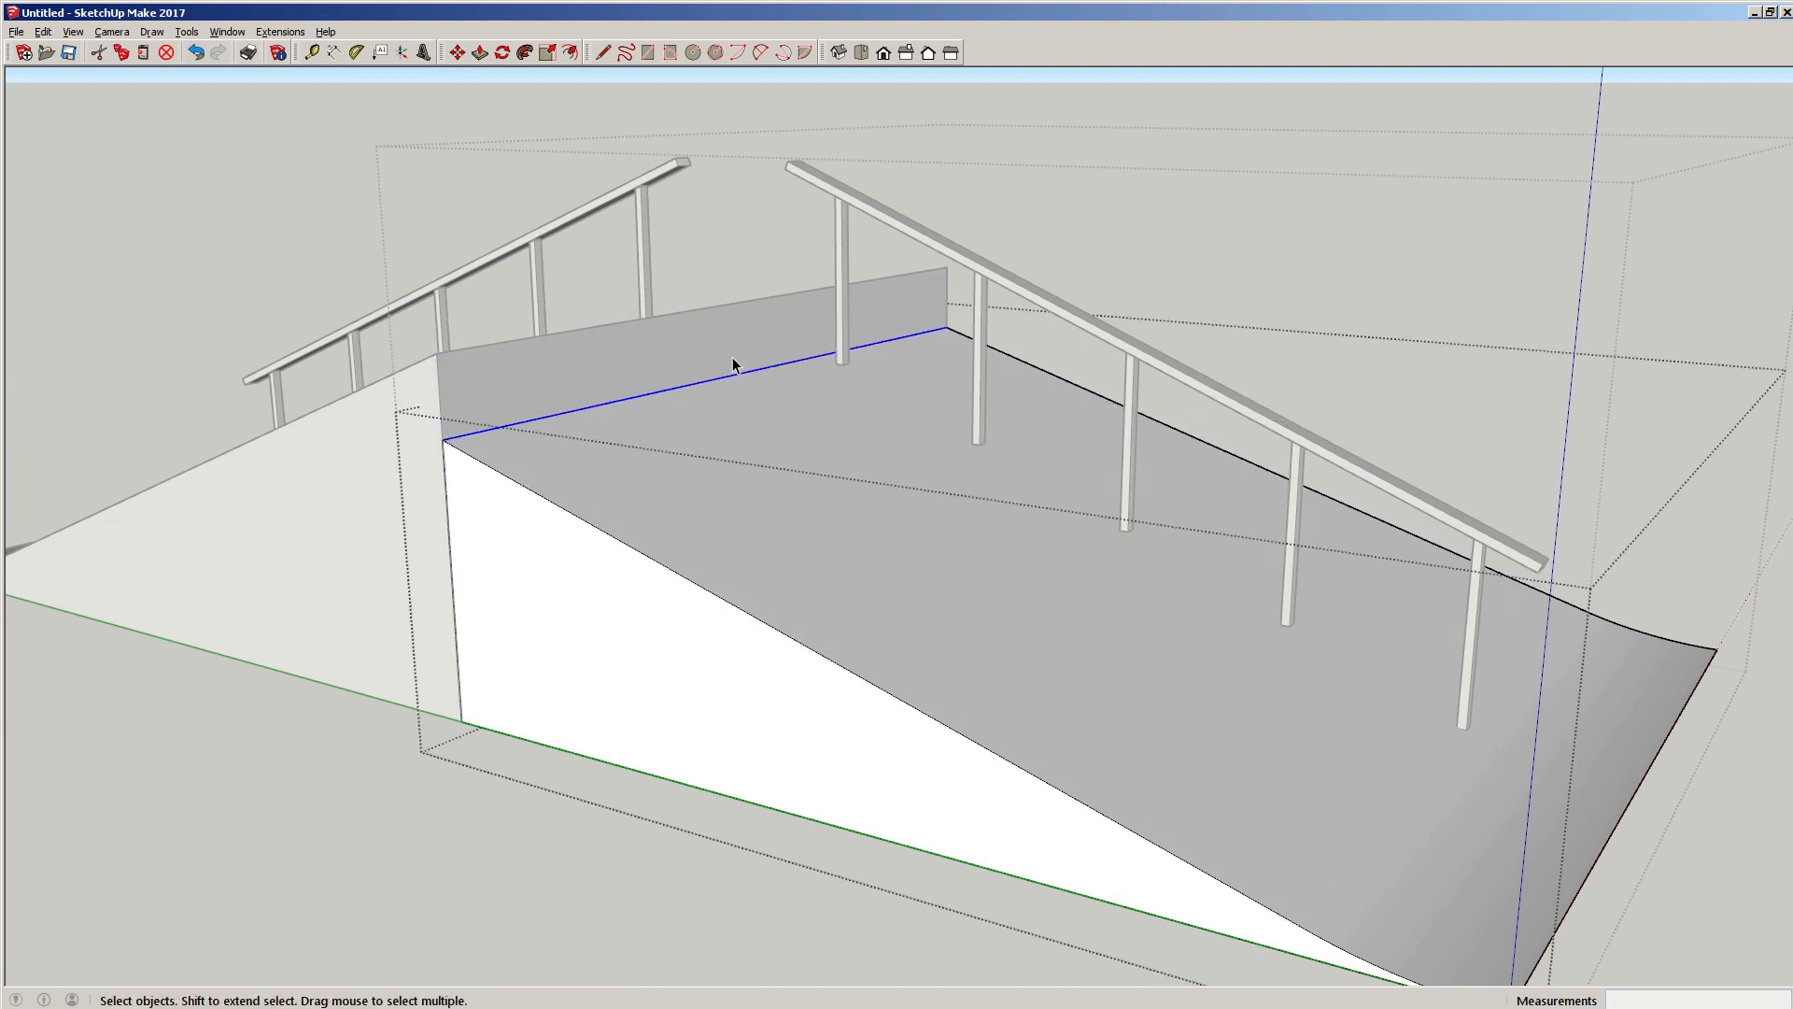
Close the inner ramp and lower the railing inside the combined group vertically by about 0.86' toward the lowered slope.
{"action": "left_click", "coordinate": [861, 213]}
{"action": "left_click", "coordinate": [840, 203]}
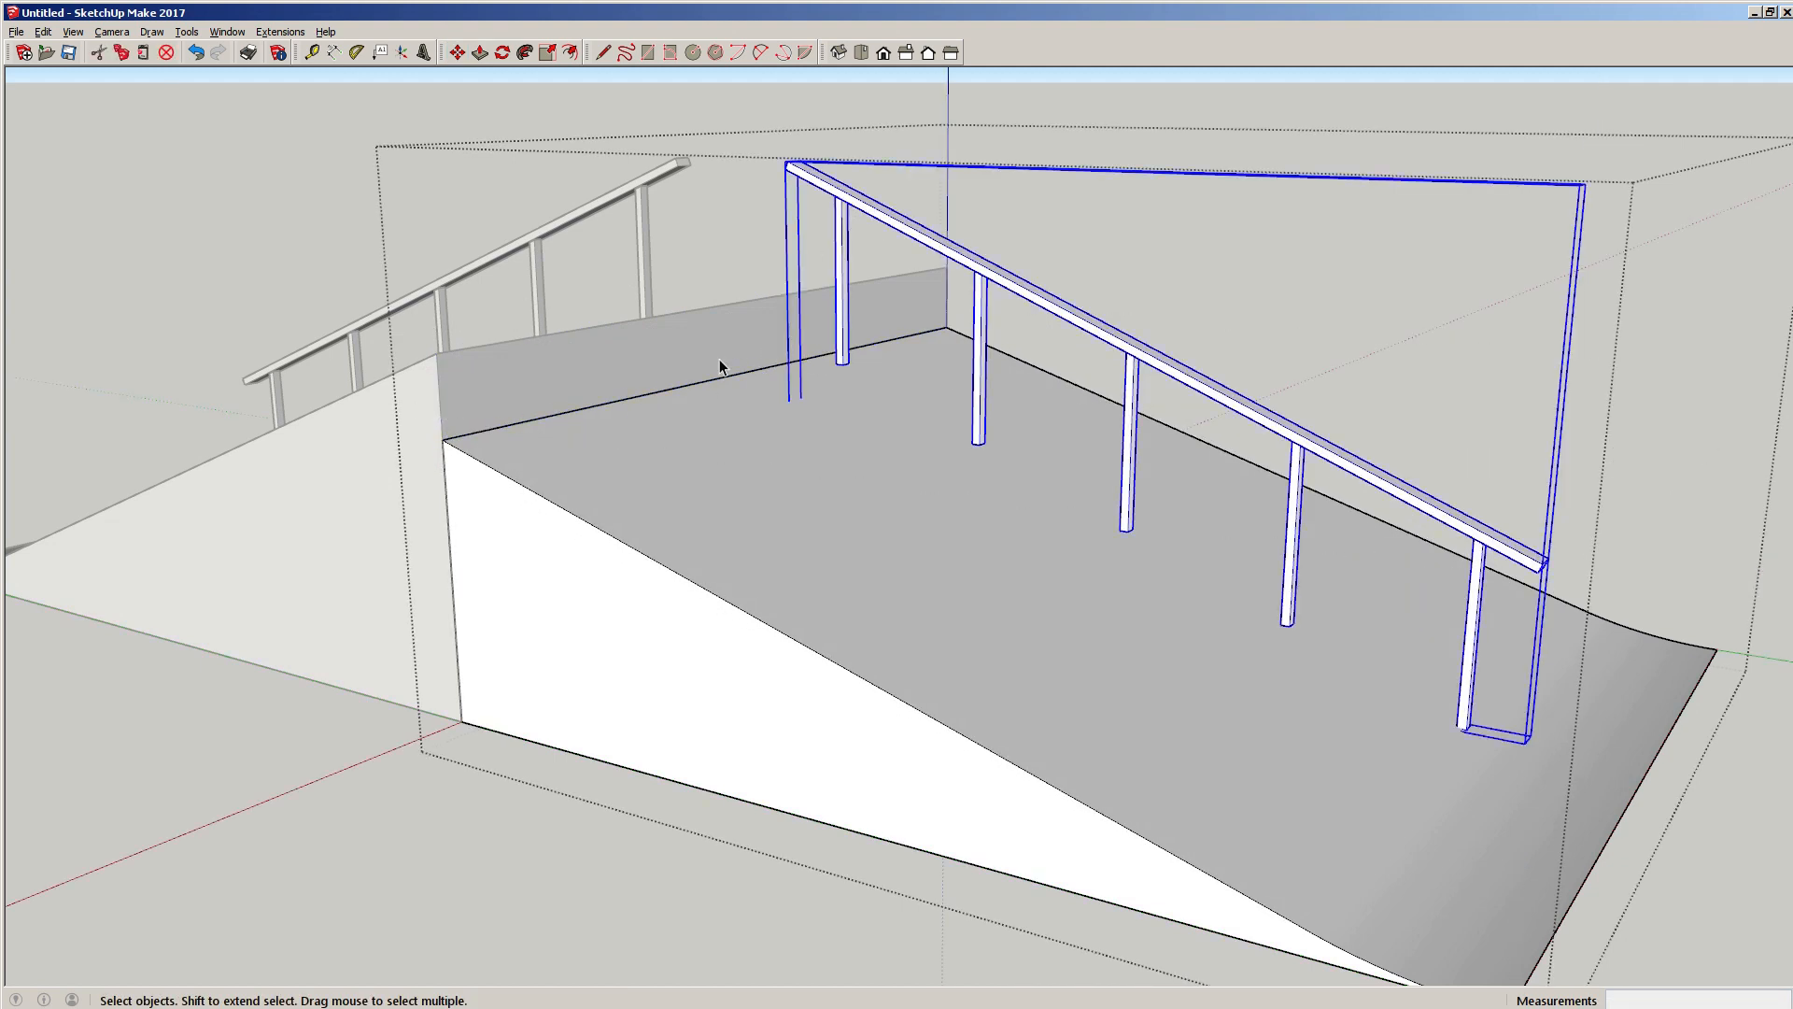
{"action": "double_click", "coordinate": [708, 480]}
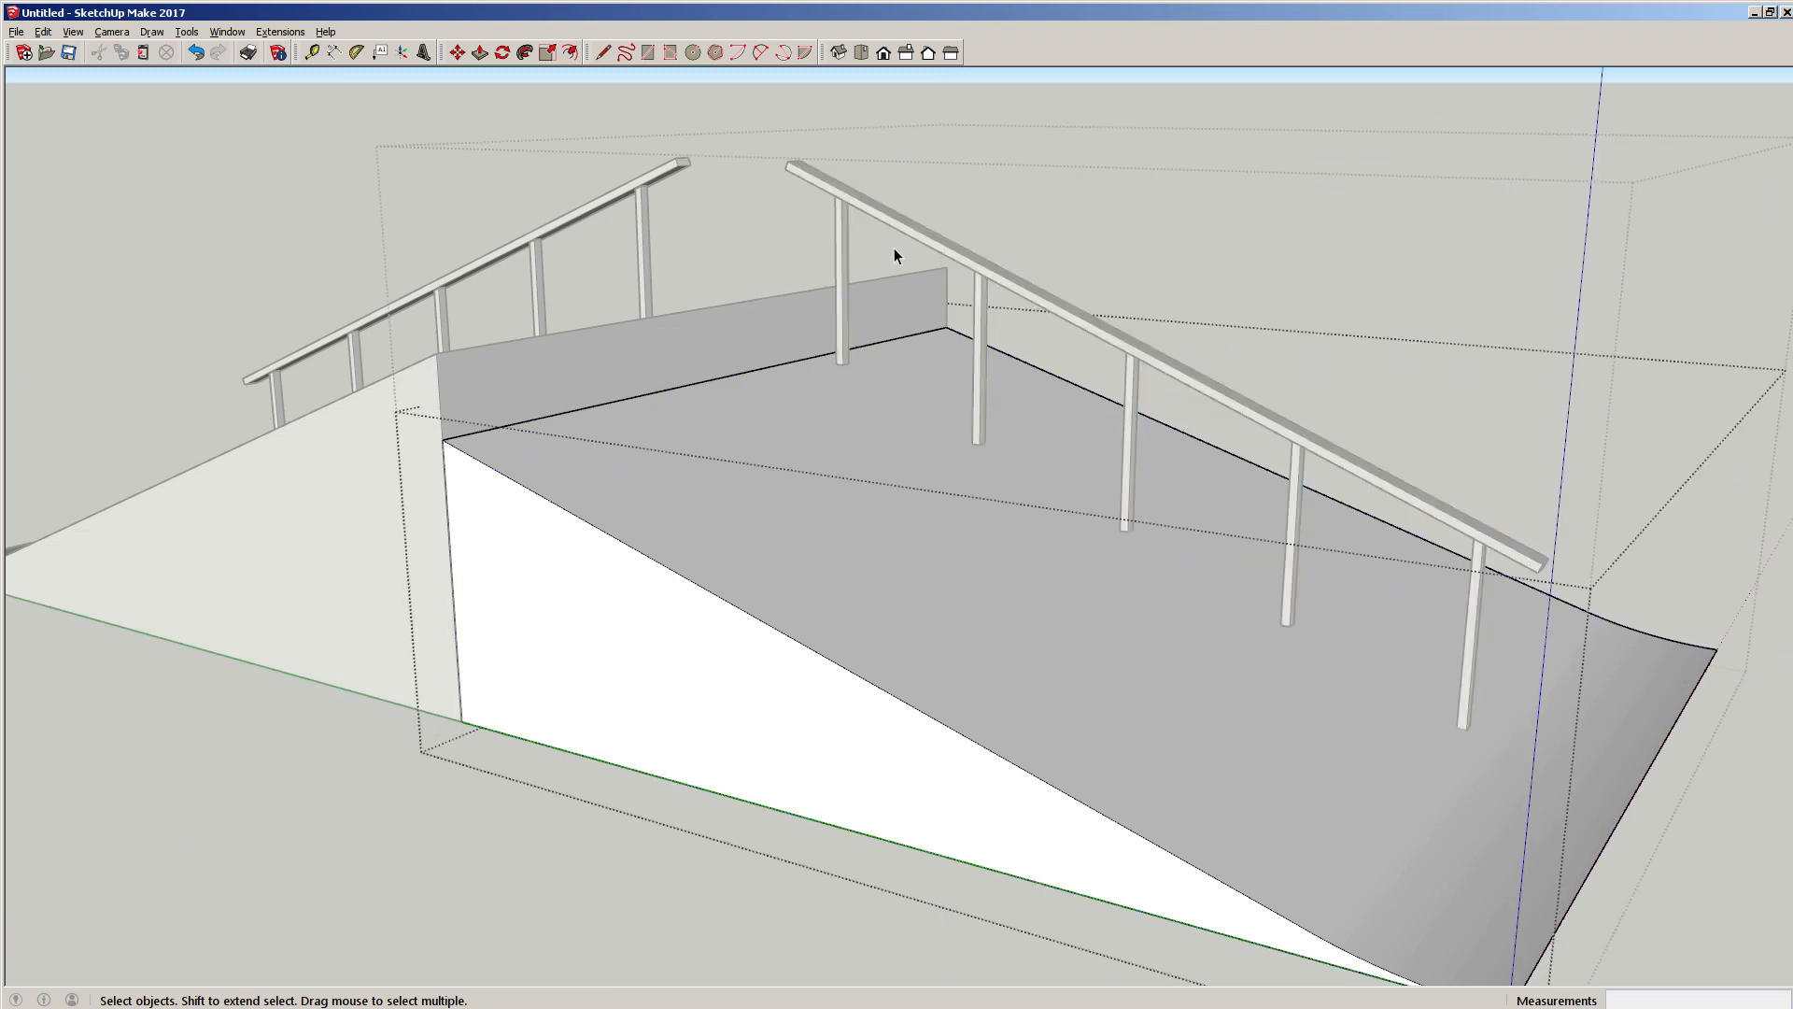
{"action": "scroll", "coordinate": [737, 203], "scroll_direction": "down", "scroll_amount": 2}
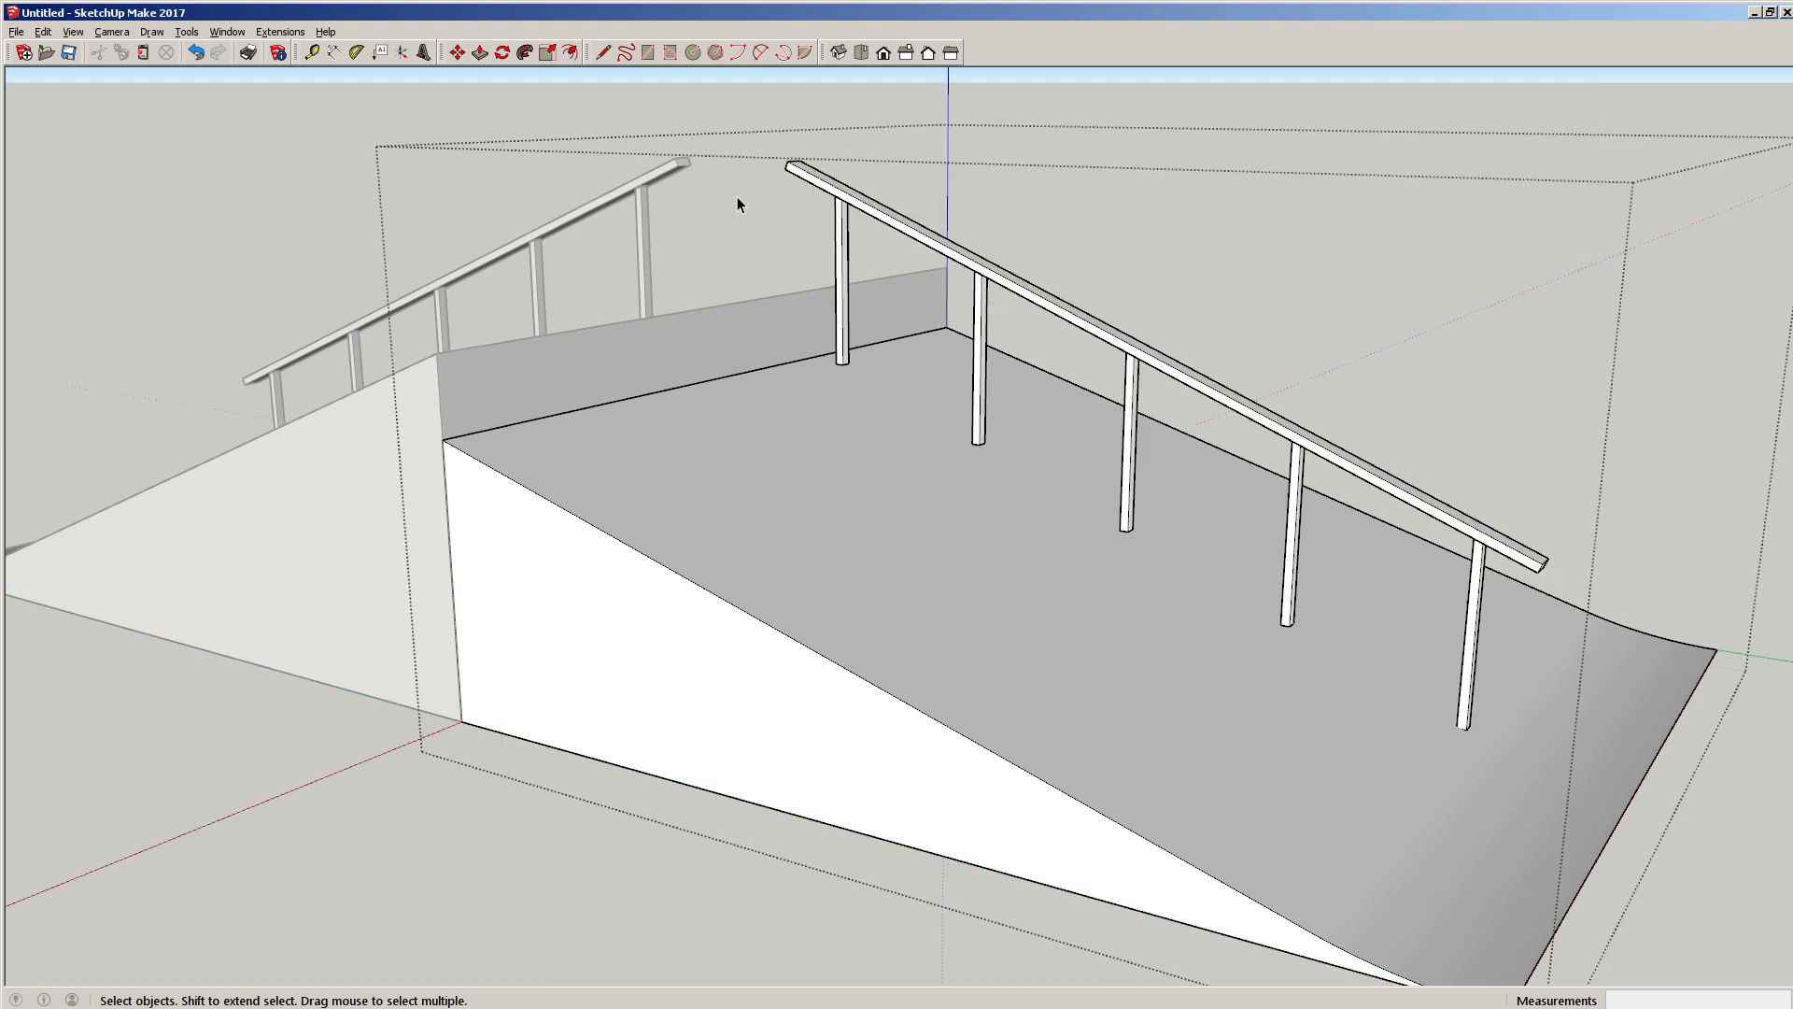
{"action": "mouse_move", "coordinate": [713, 352]}
{"action": "middle_mouse_down"}
{"action": "mouse_move", "coordinate": [840, 464]}
{"action": "mouse_move", "coordinate": [856, 316]}
{"action": "middle_mouse_up"}
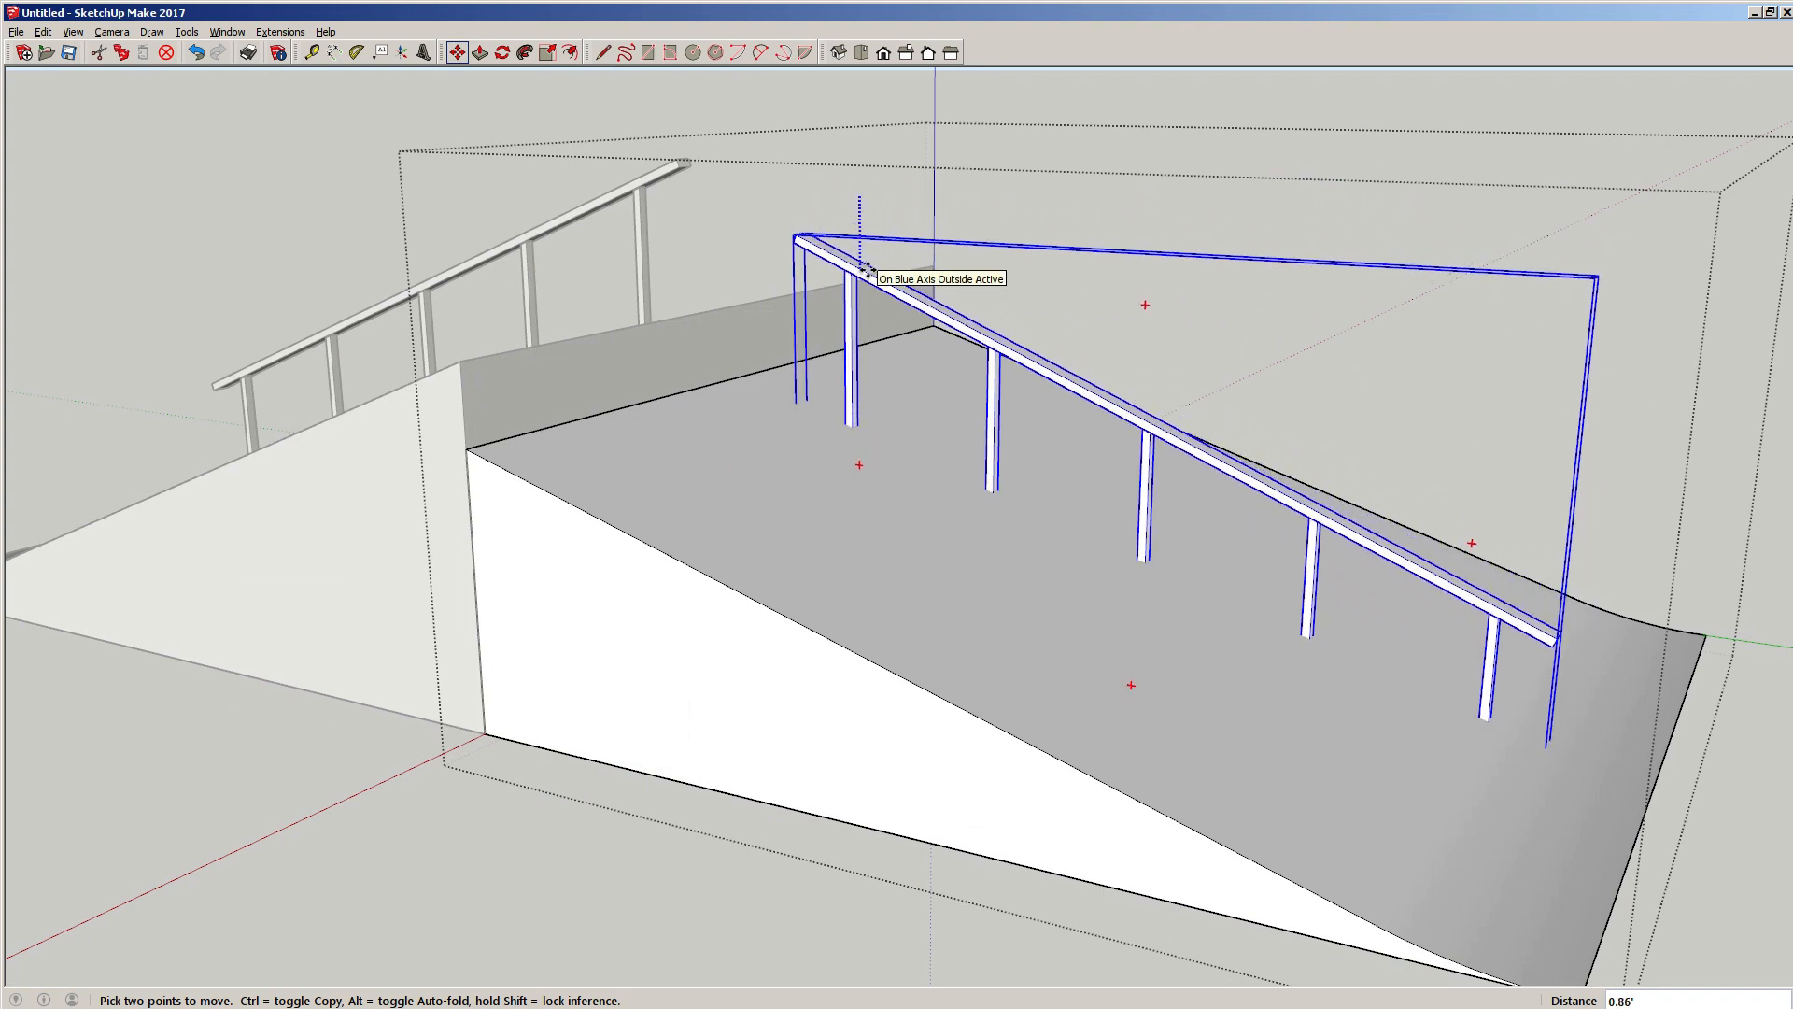
Examine how the lowered railing's posts meet the slope, close the combined group, and inspect both ramps from the opposite side.
{"action": "middle_click_drag", "start_coordinate": [829, 364], "coordinate": [860, 227]}
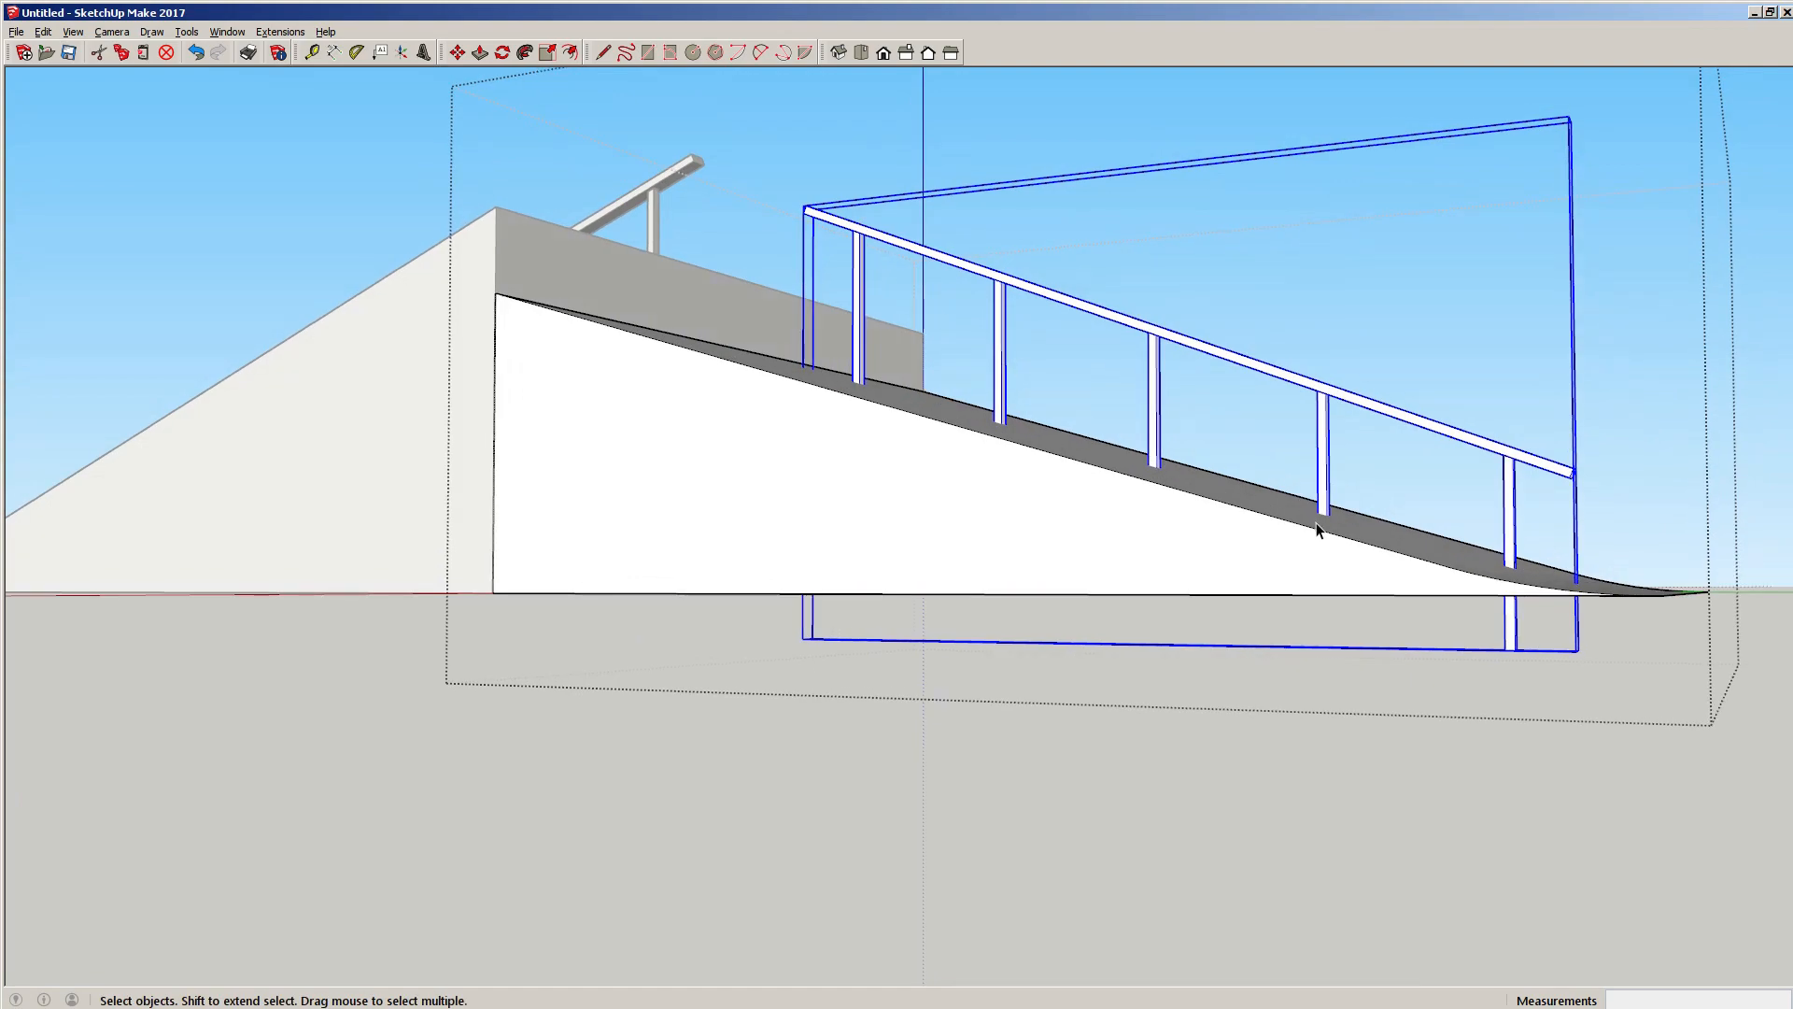
{"action": "middle_click_drag", "start_coordinate": [1317, 530], "coordinate": [688, 496]}
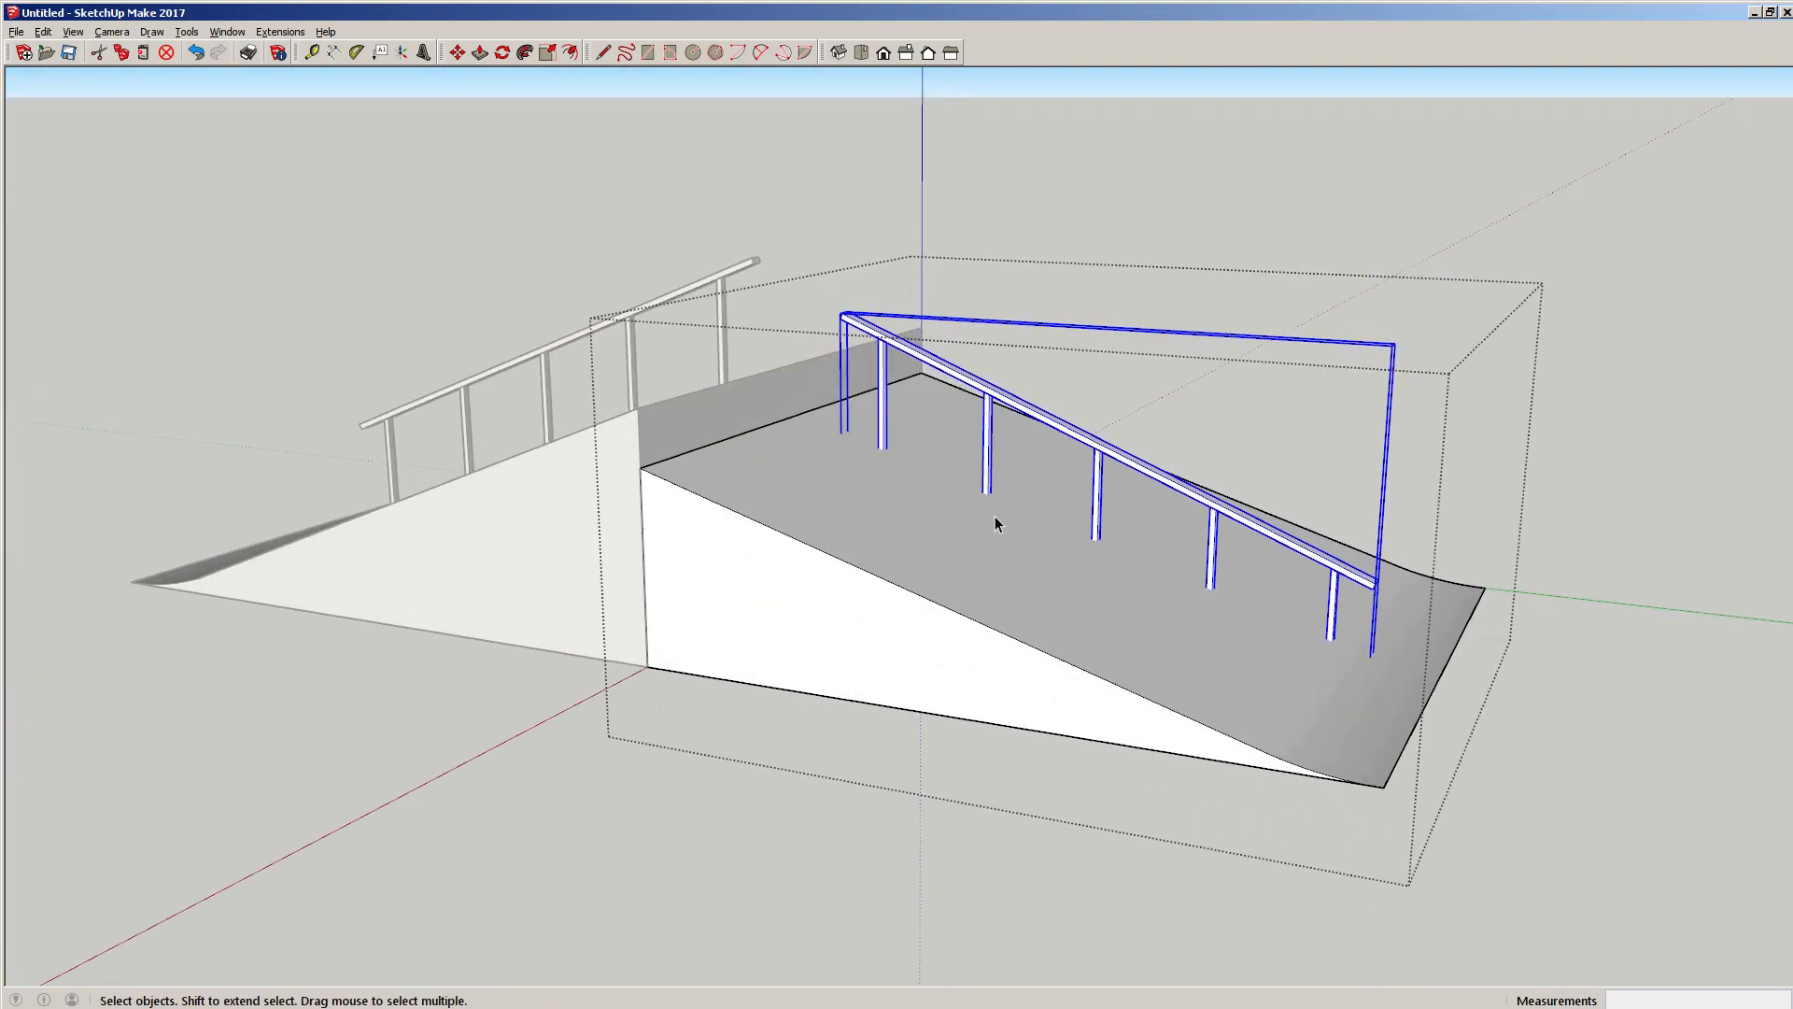
{"action": "scroll", "coordinate": [990, 510], "scroll_direction": "up", "scroll_amount": 5}
{"action": "middle_click_drag", "start_coordinate": [845, 536], "coordinate": [928, 531]}
{"action": "scroll", "coordinate": [803, 535], "scroll_direction": "down", "scroll_amount": 5}
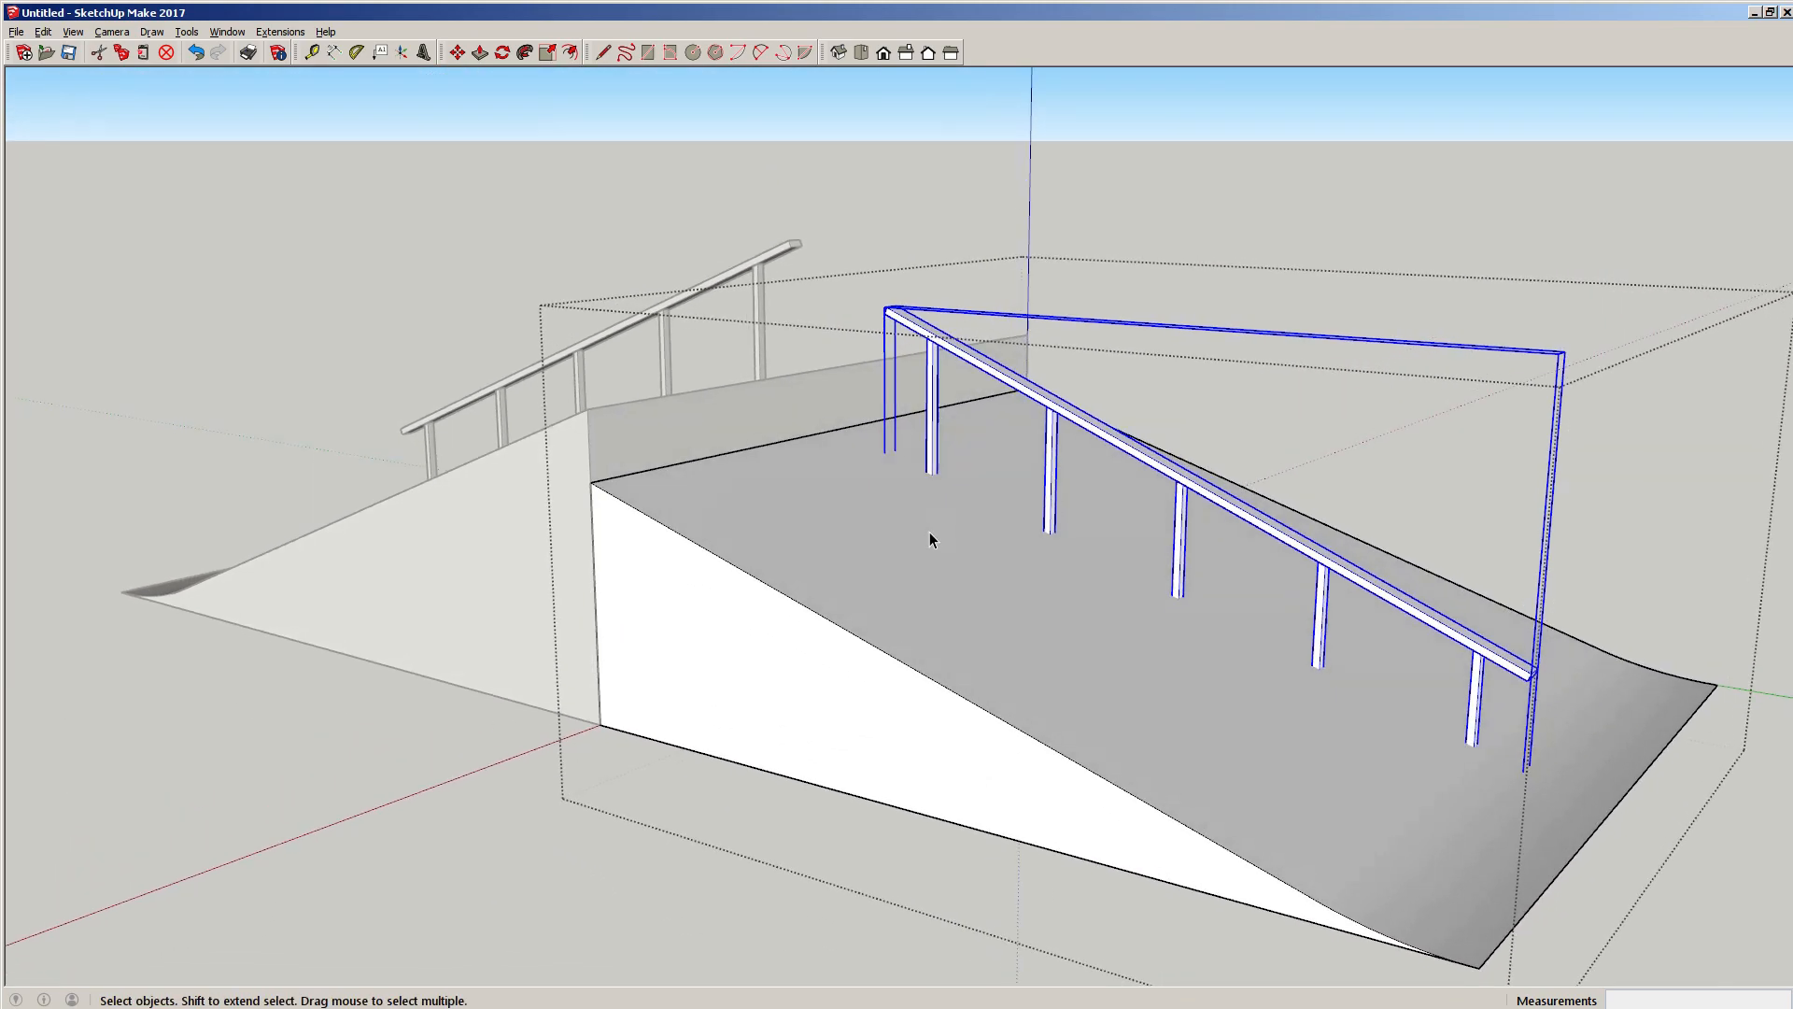
{"action": "left_click", "coordinate": [839, 209]}
{"action": "middle_click_drag", "start_coordinate": [653, 456], "coordinate": [1325, 517]}
{"action": "middle_click_drag", "start_coordinate": [754, 554], "coordinate": [941, 479]}
{"action": "left_click", "coordinate": [715, 376]}
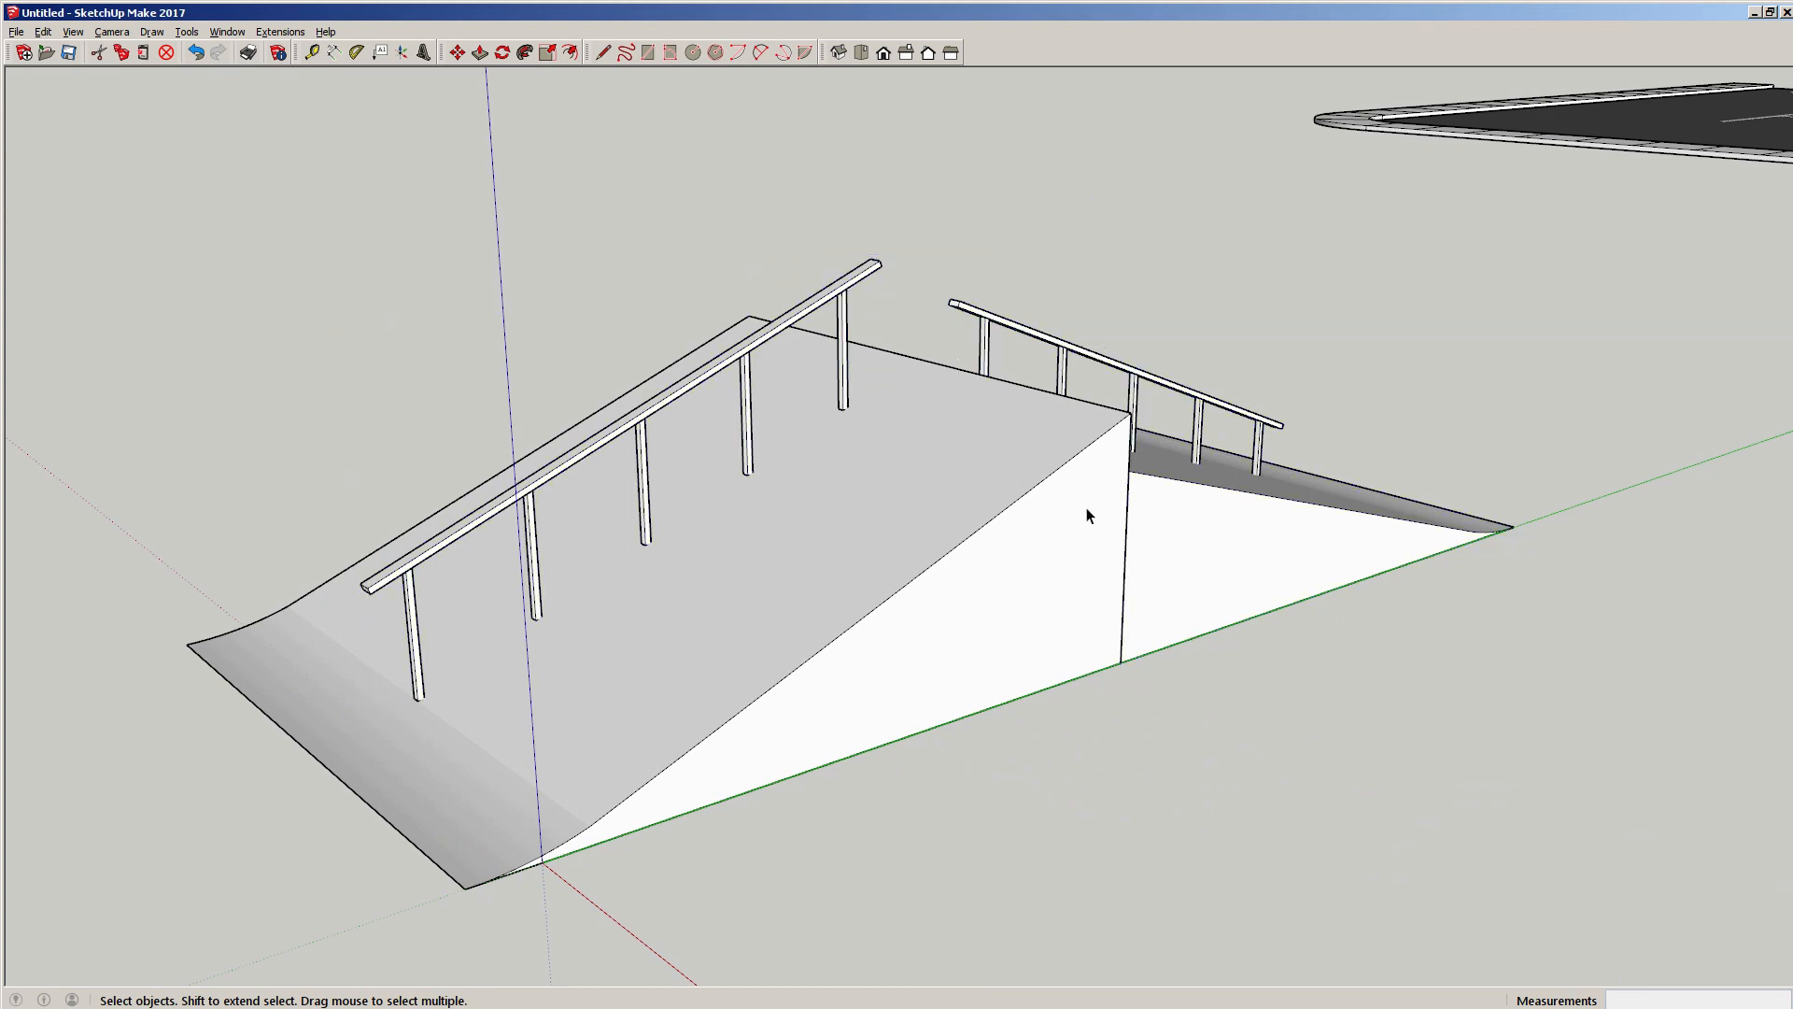
{"action": "middle_click_drag", "start_coordinate": [1089, 516], "coordinate": [752, 507]}
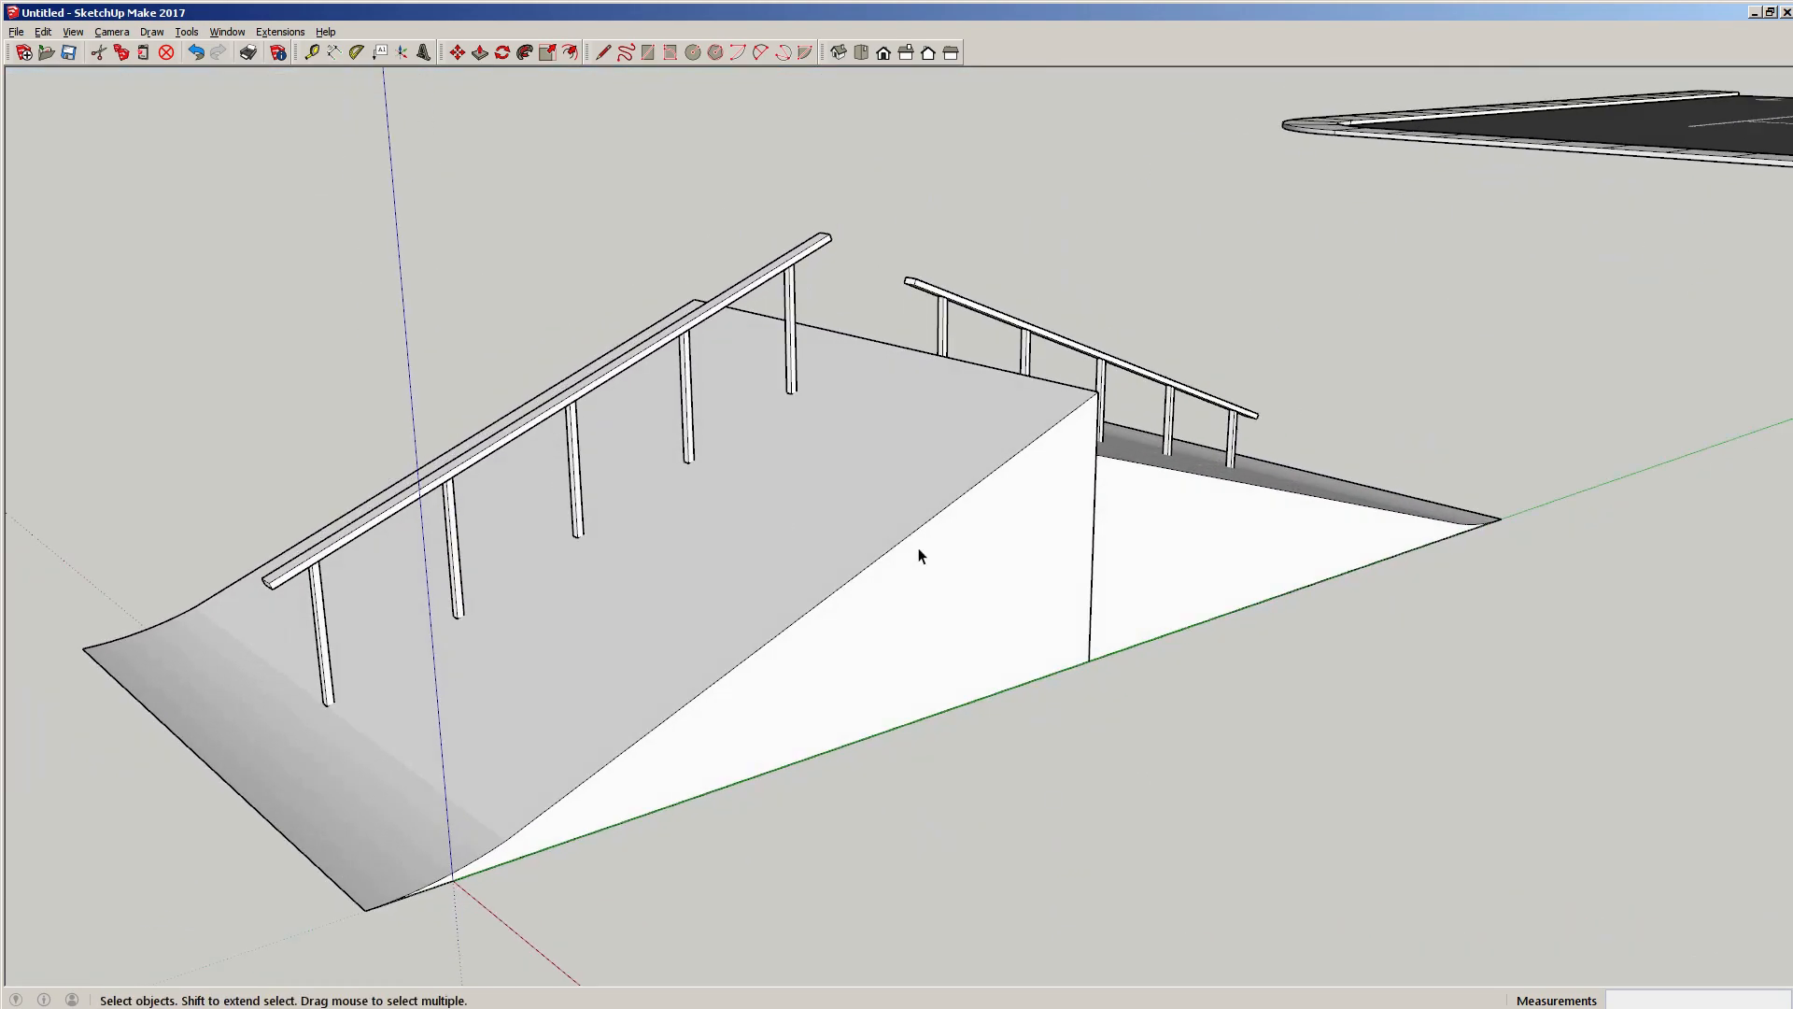
{"action": "middle_click_drag", "start_coordinate": [992, 495], "coordinate": [776, 400]}
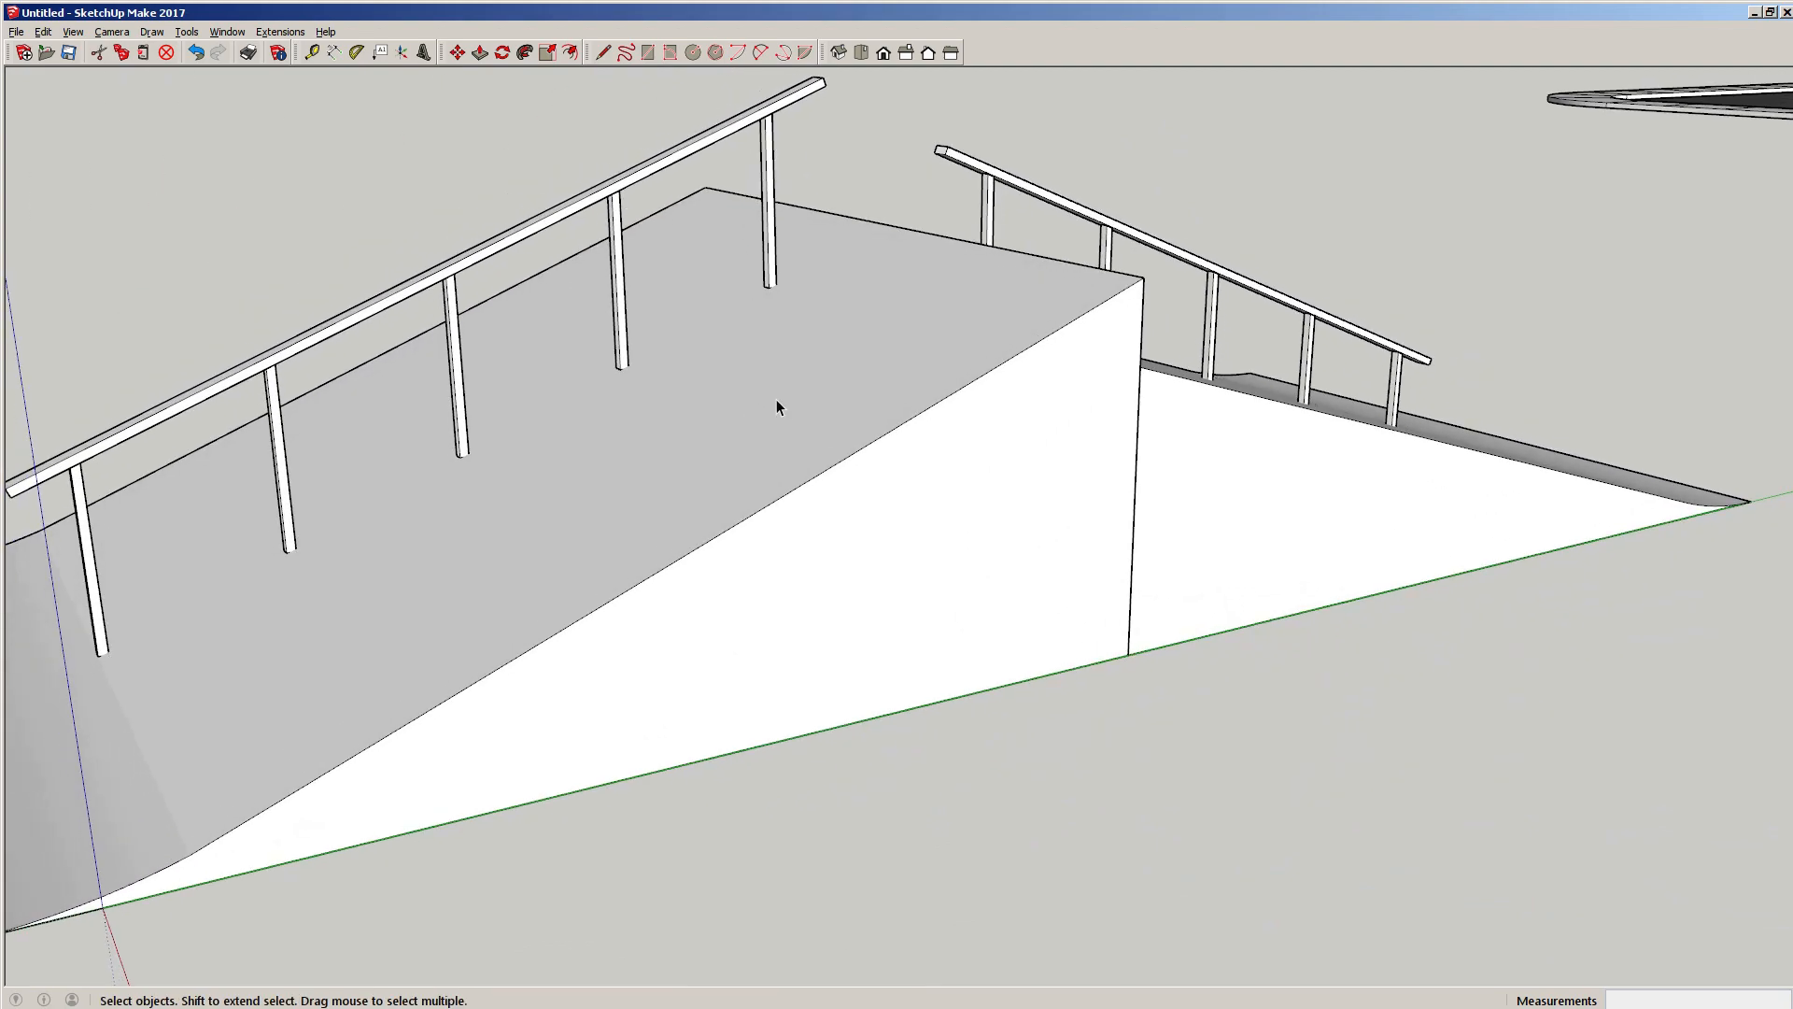